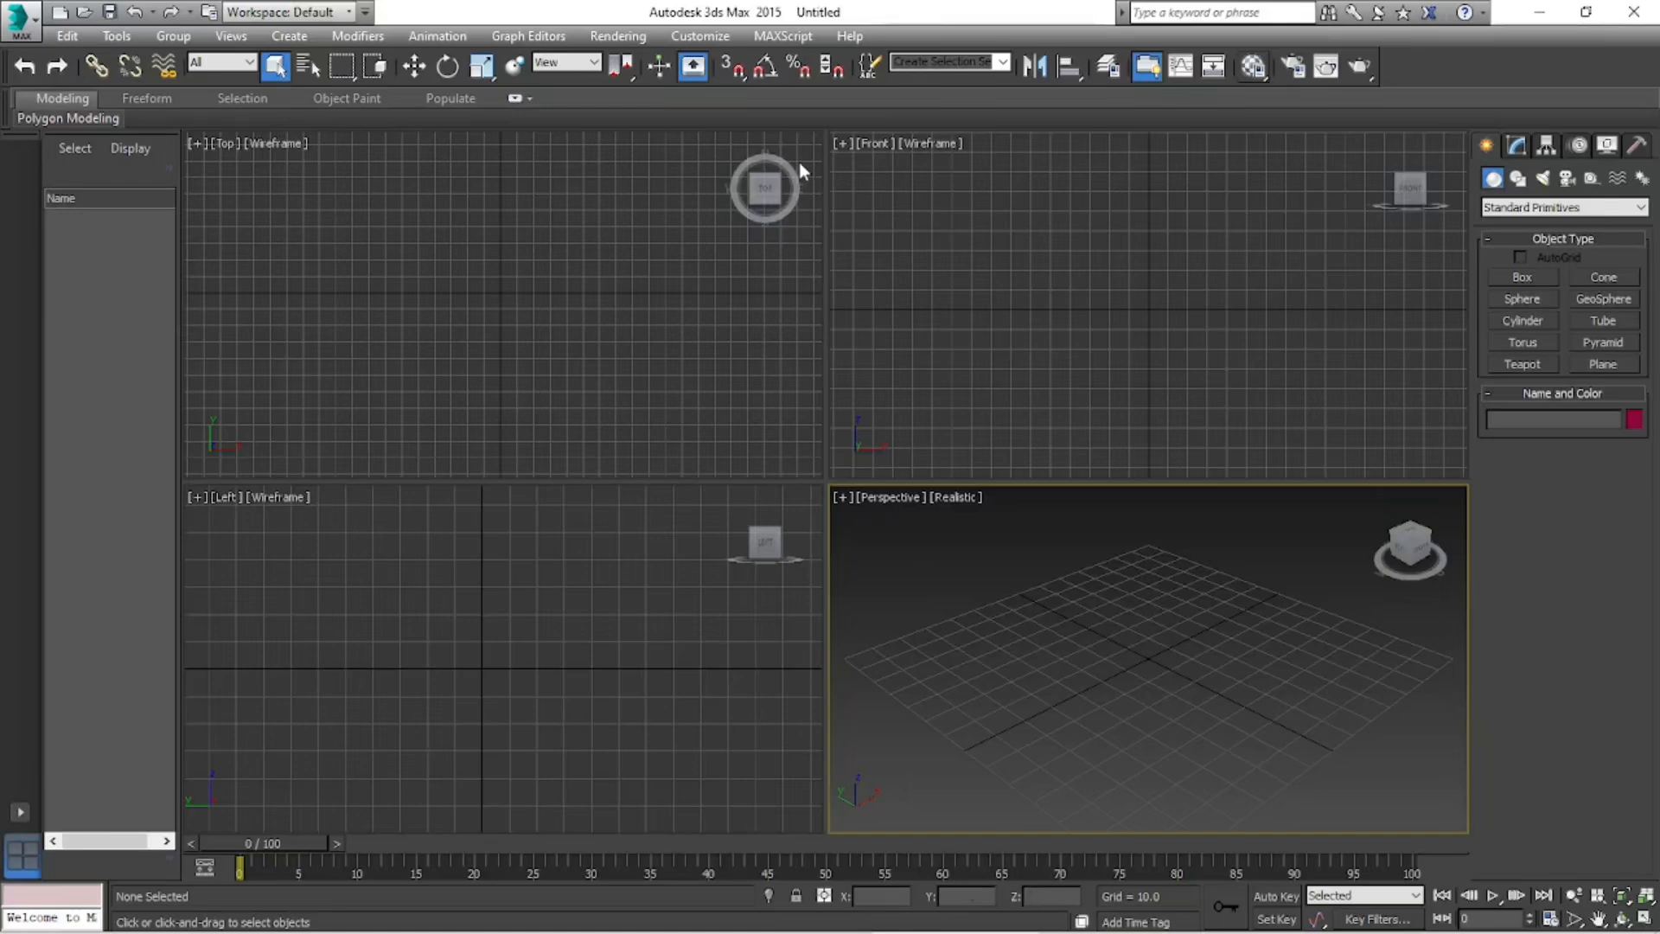
- Open the recent scene file Mapping 23.max and continue loading it without locating the missing external file
left_click(20, 19)
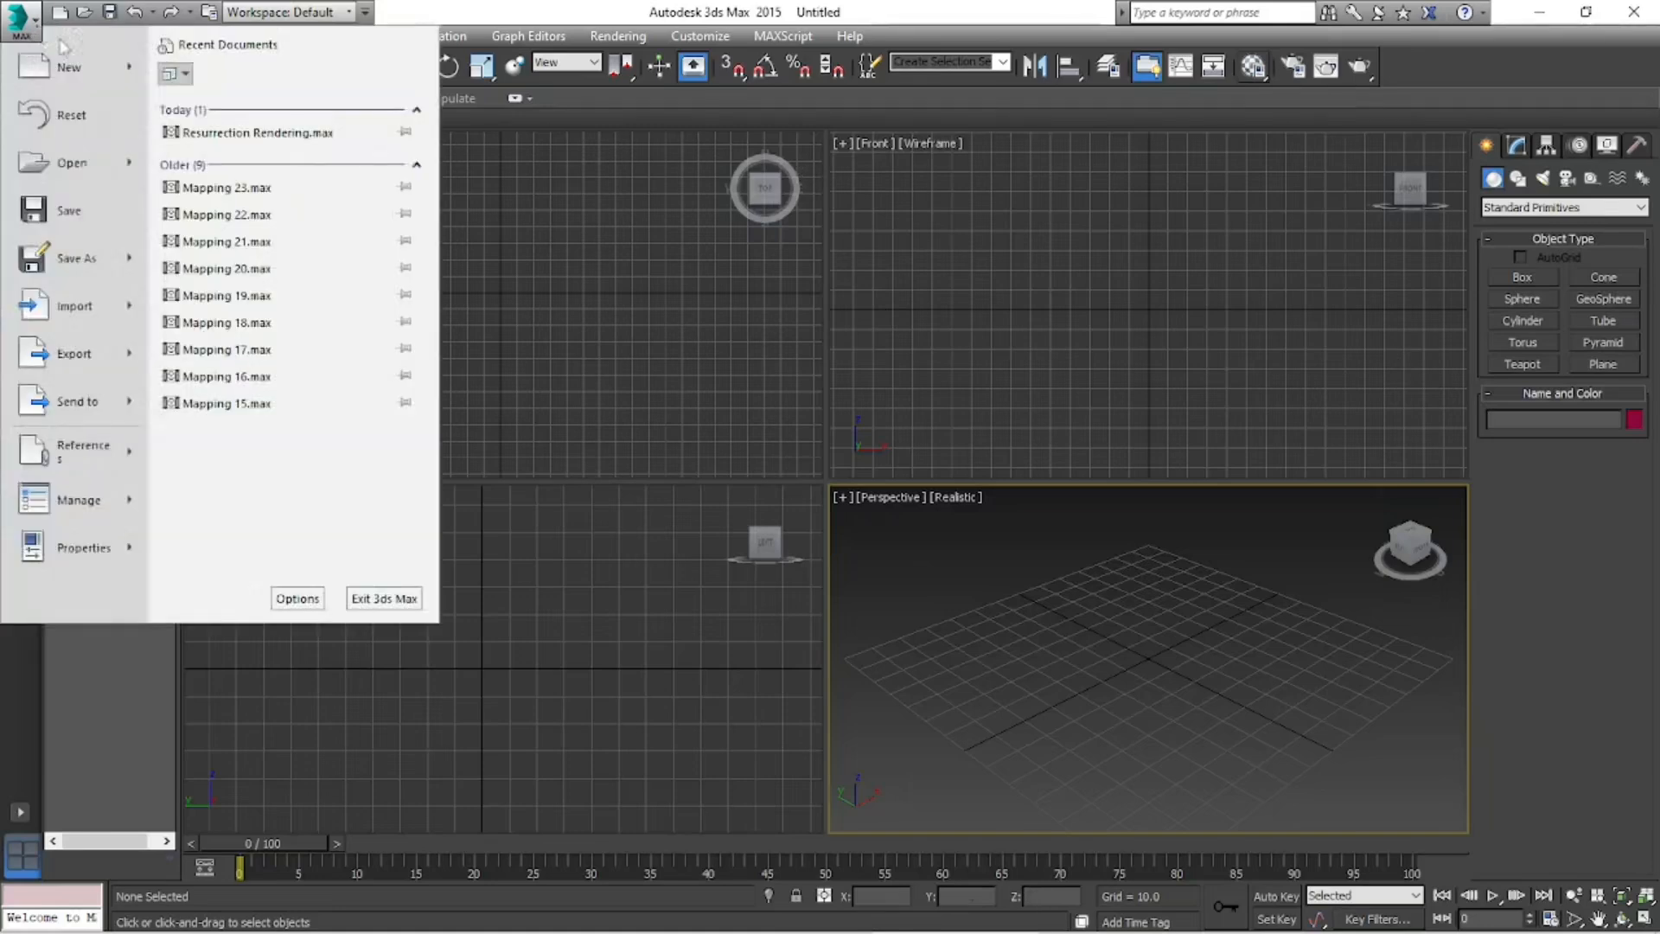
left_click(204, 189)
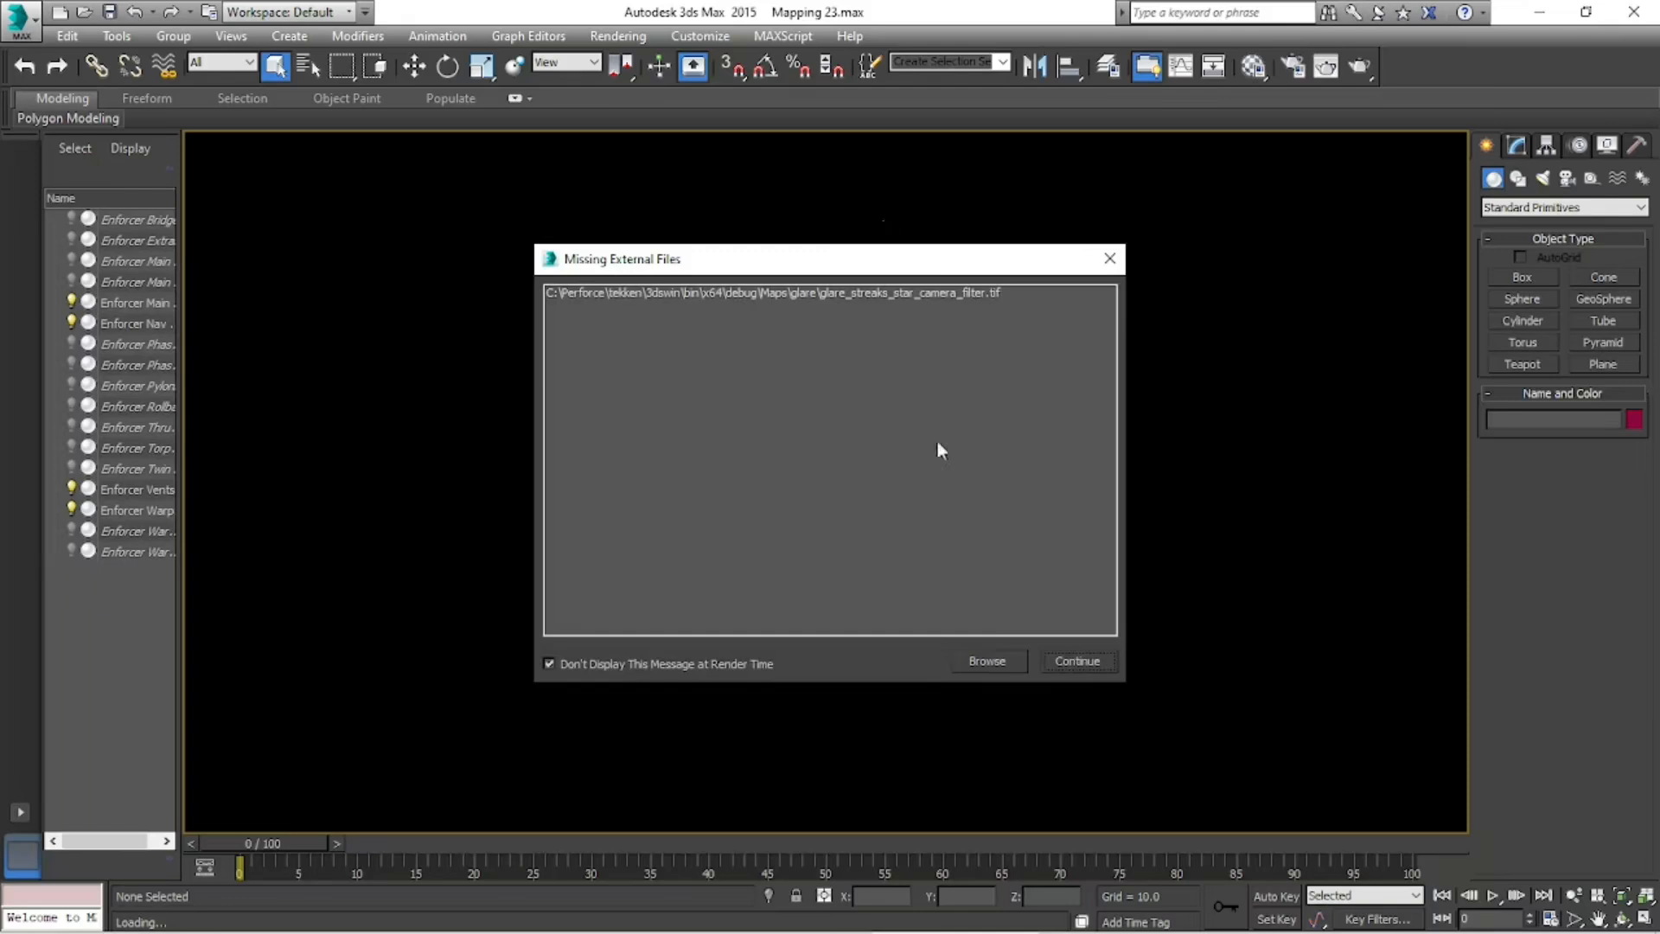
left_click(1082, 662)
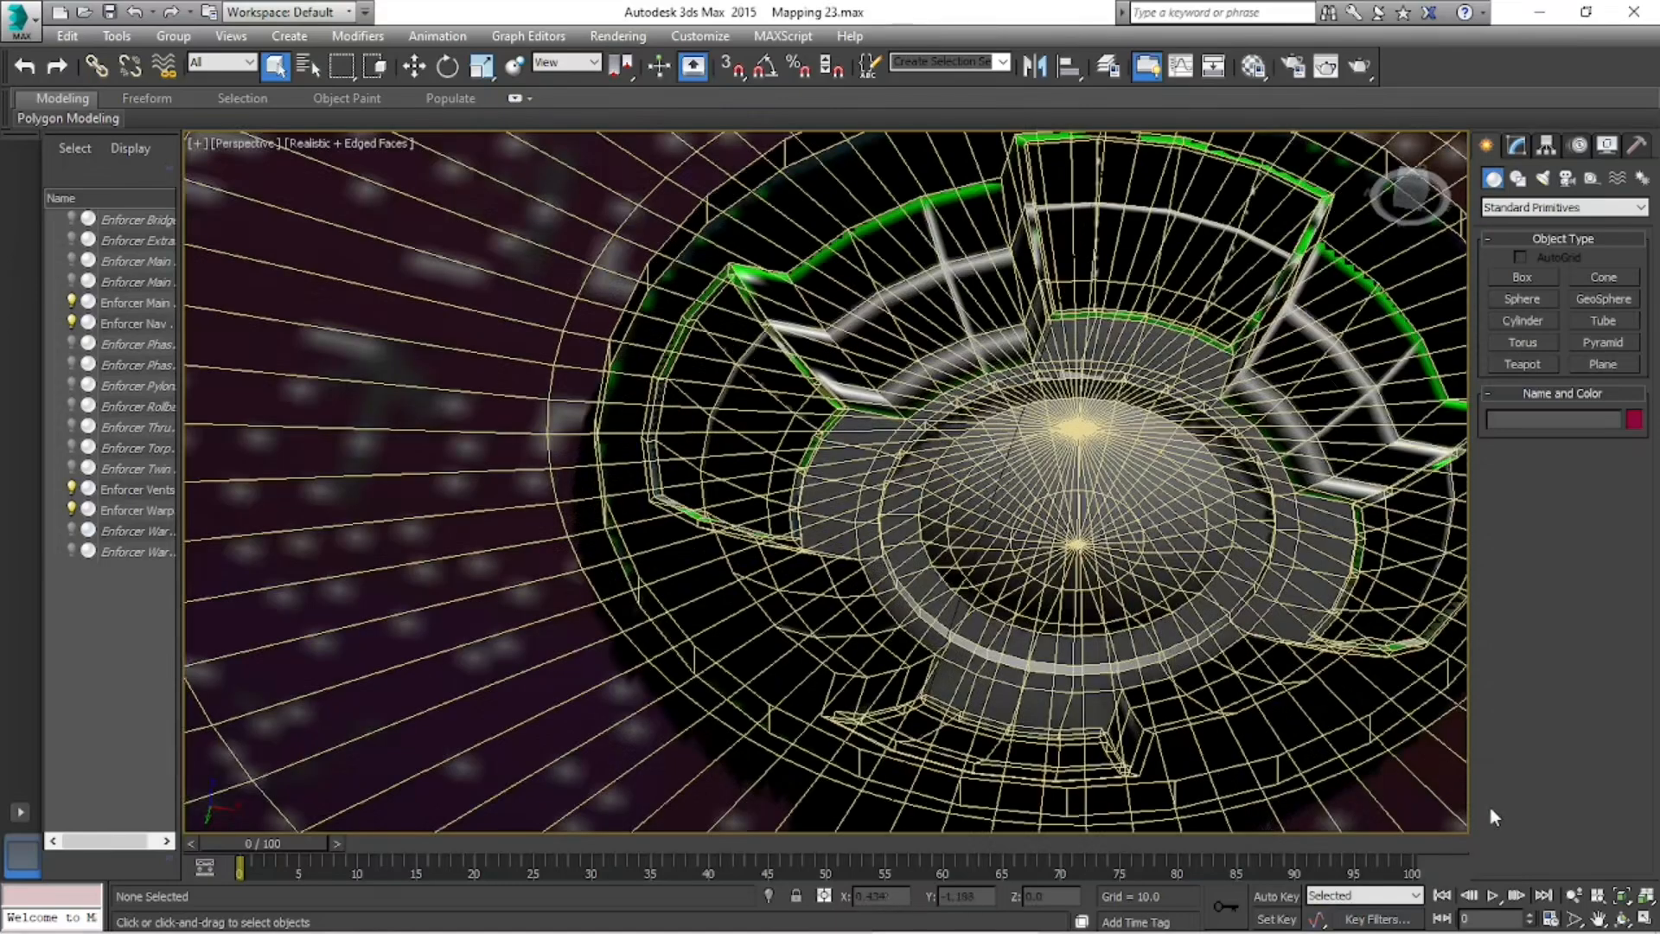
- Unhide all the hidden objects in the scene so the whole starship model is shown
left_click(1572, 922)
left_click_drag(1072, 573, 1107, 840)
left_click(1621, 918)
left_click_drag(934, 446, 934, 482)
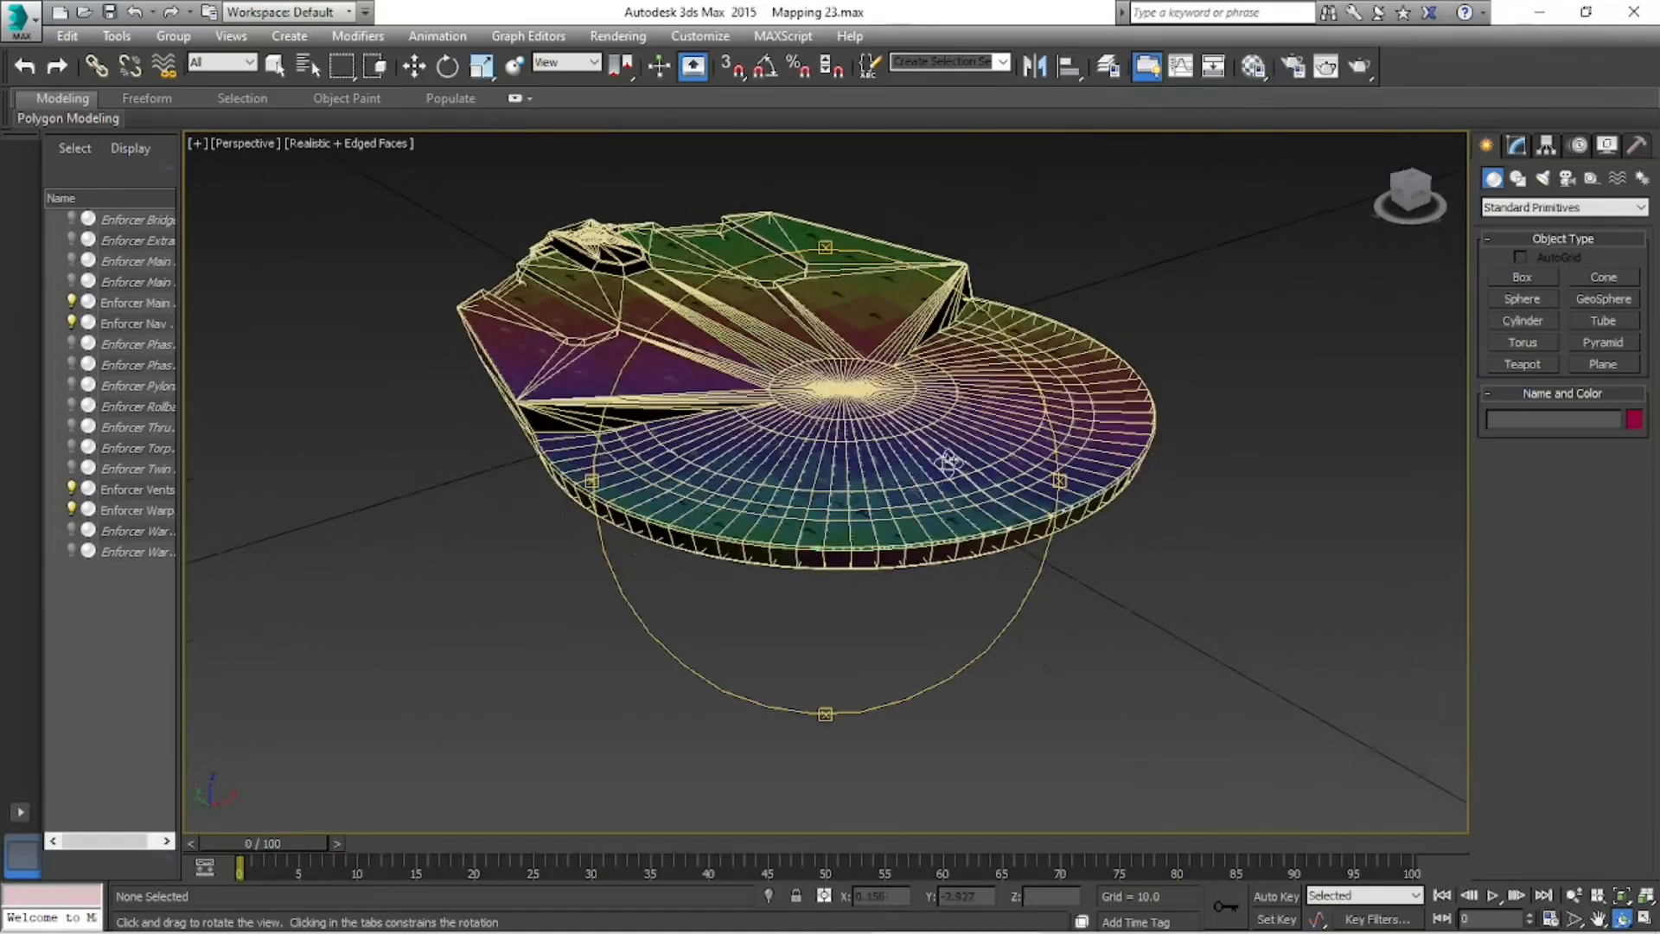
left_click(276, 69)
right_click(299, 250)
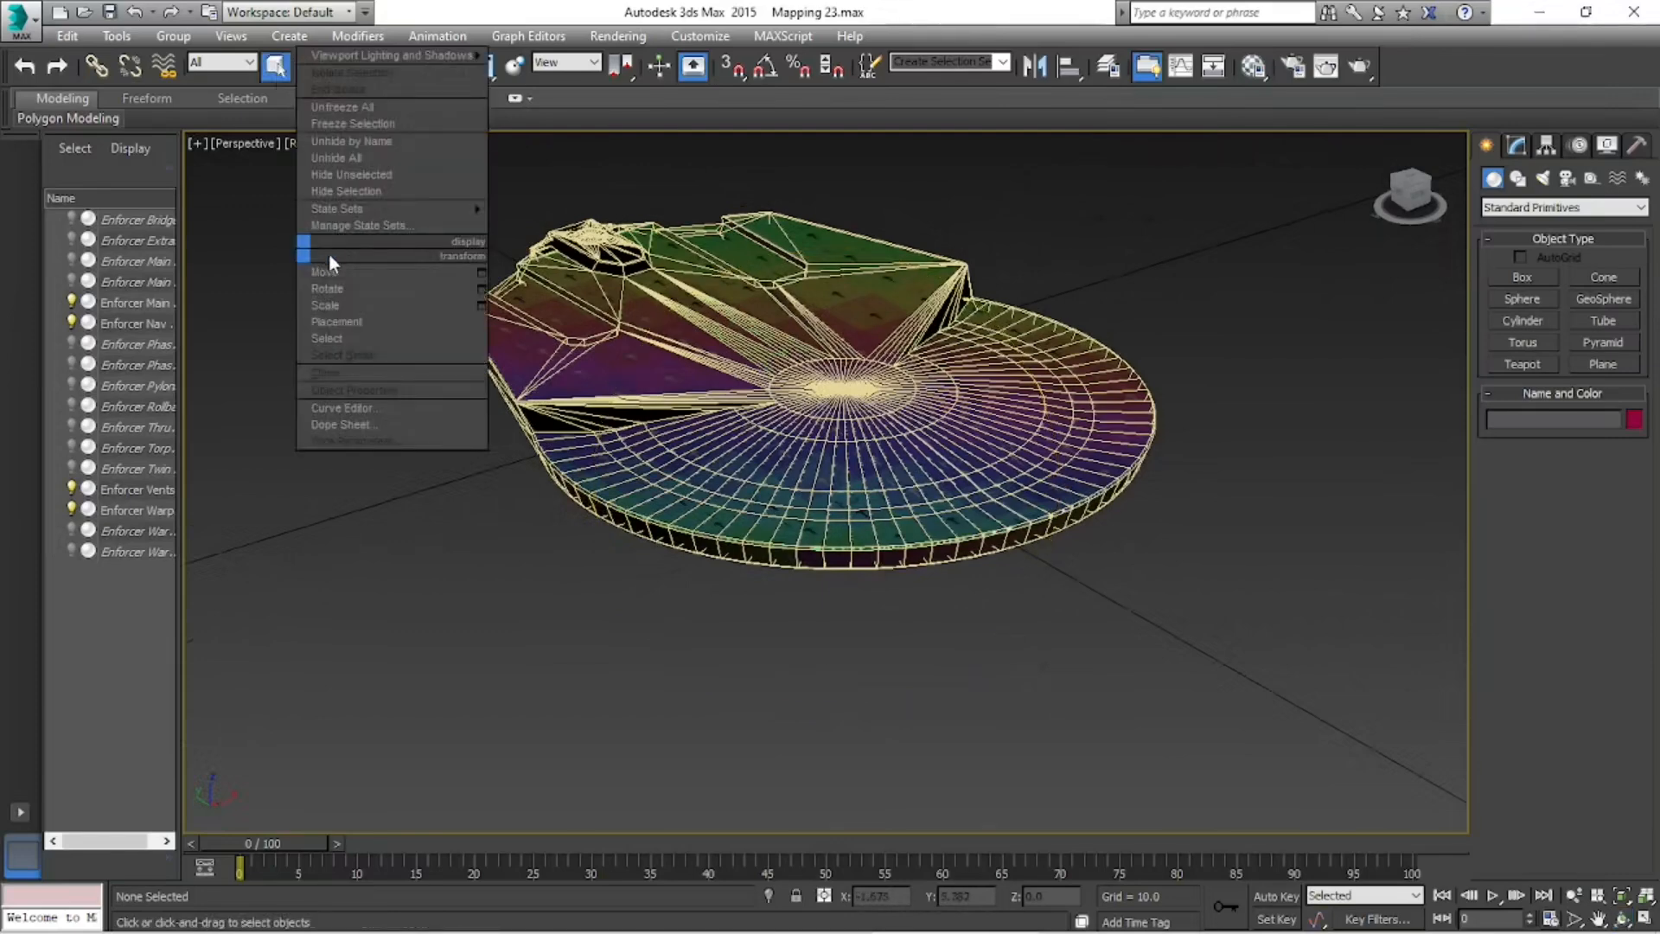
left_click(370, 157)
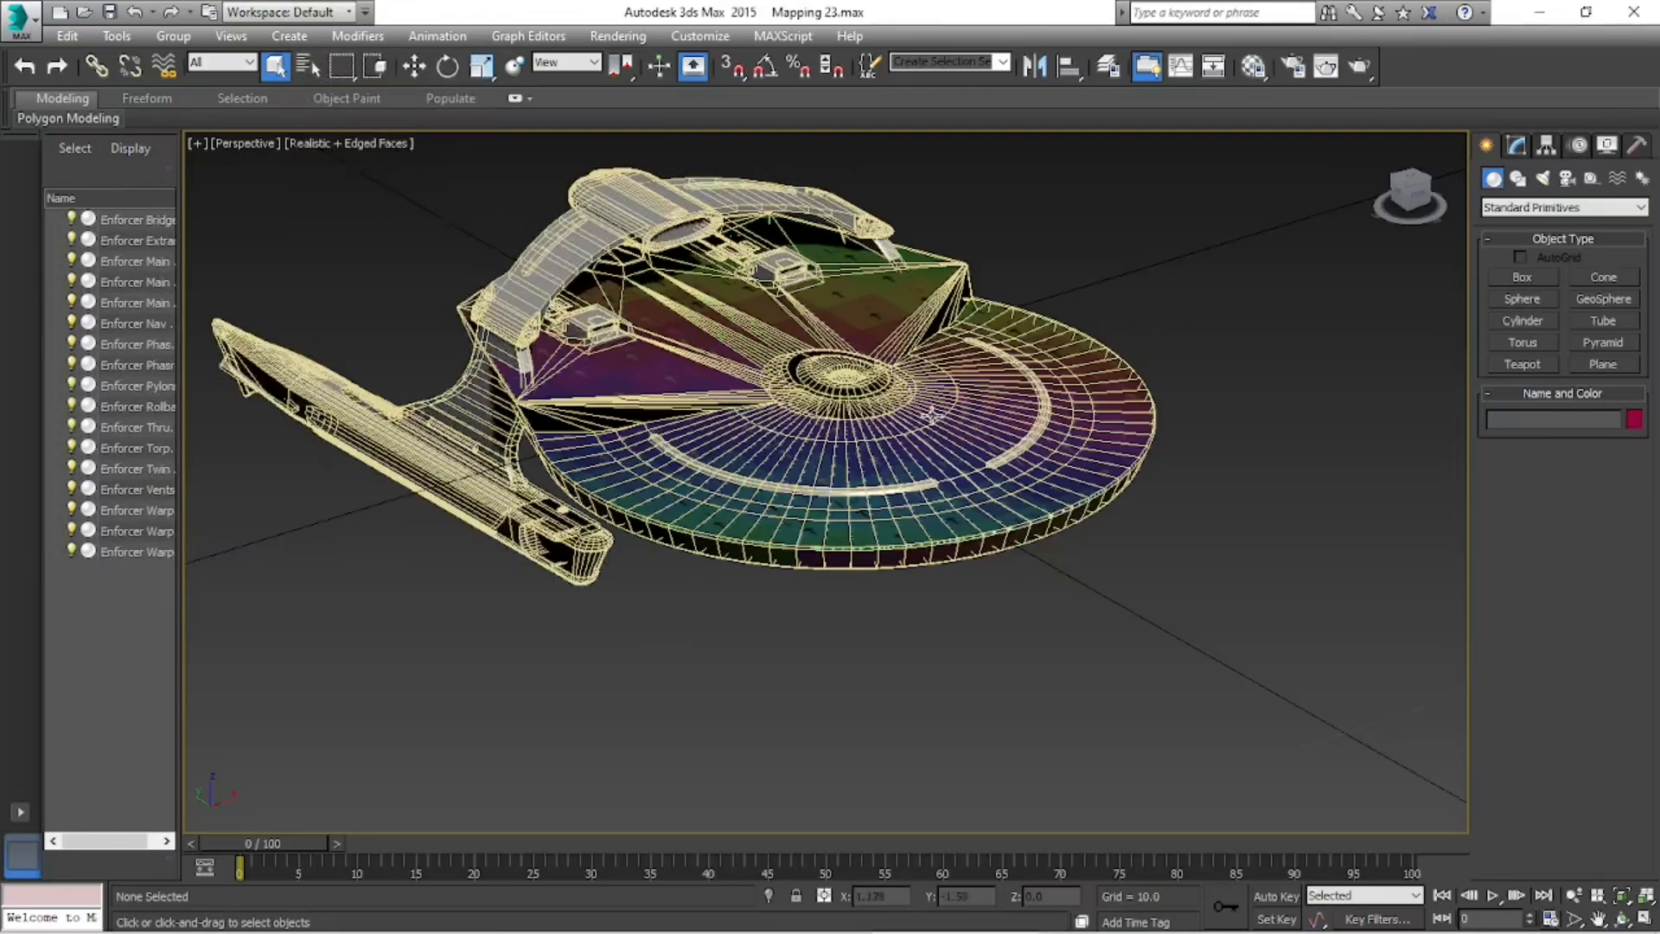
- Examine the complete starship from a raised front three-quarter view
left_click(1598, 918)
left_click_drag(1281, 704, 1403, 790)
left_click(1573, 918)
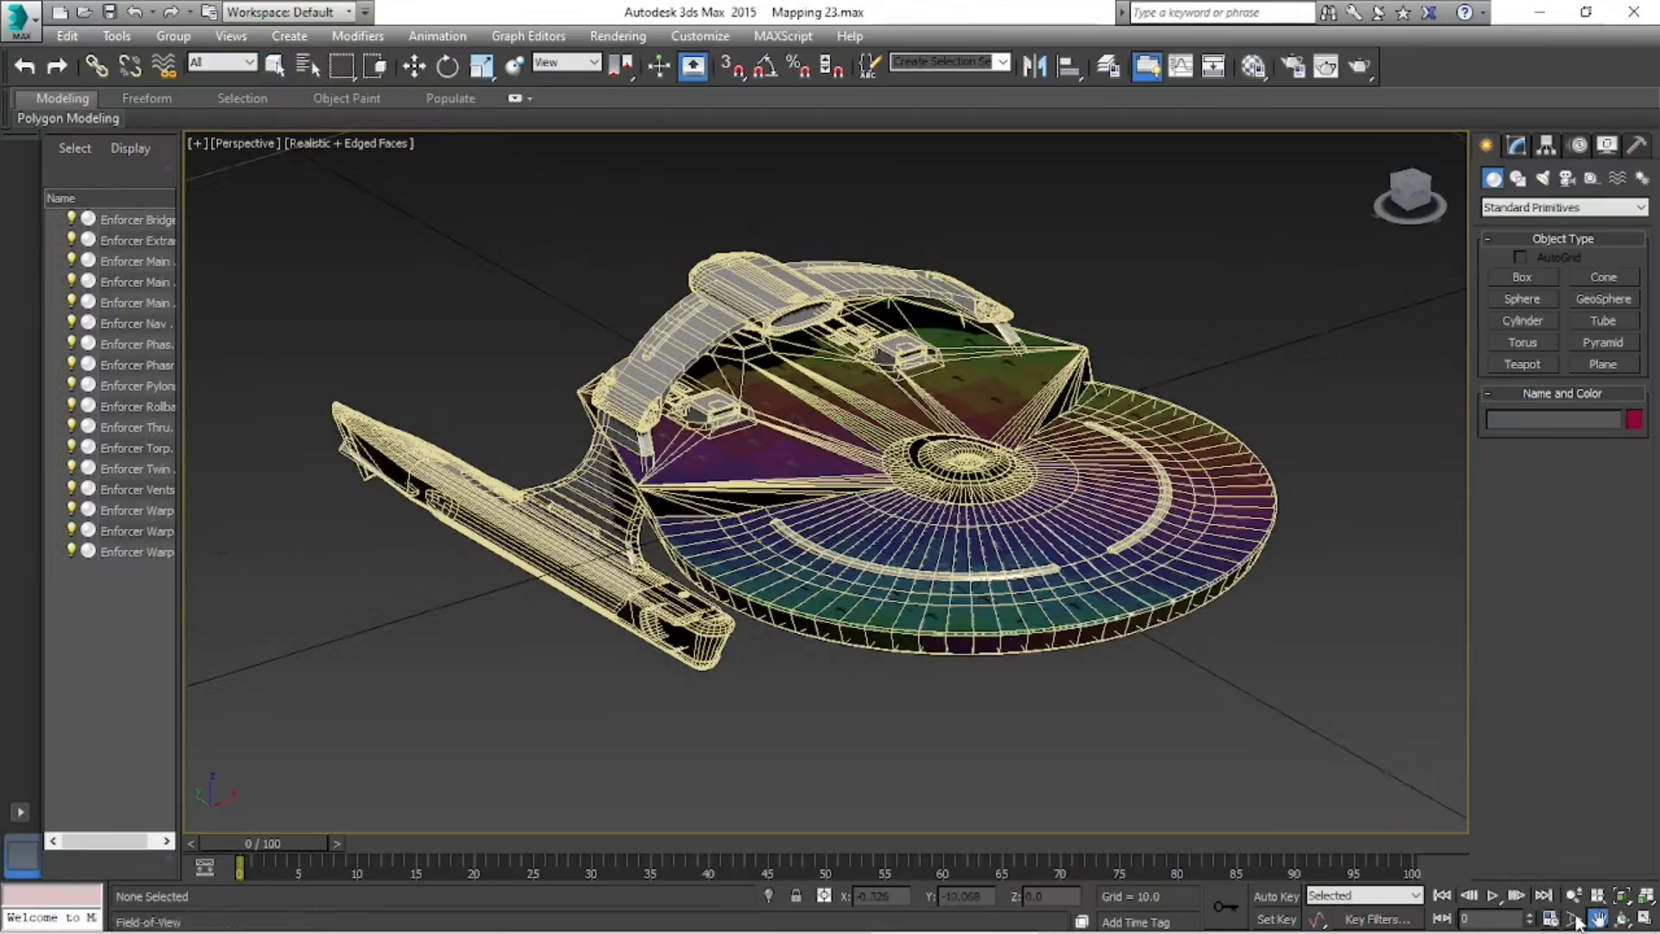
left_click_drag(1211, 752, 1204, 712)
scroll(1210, 709, "up", 2)
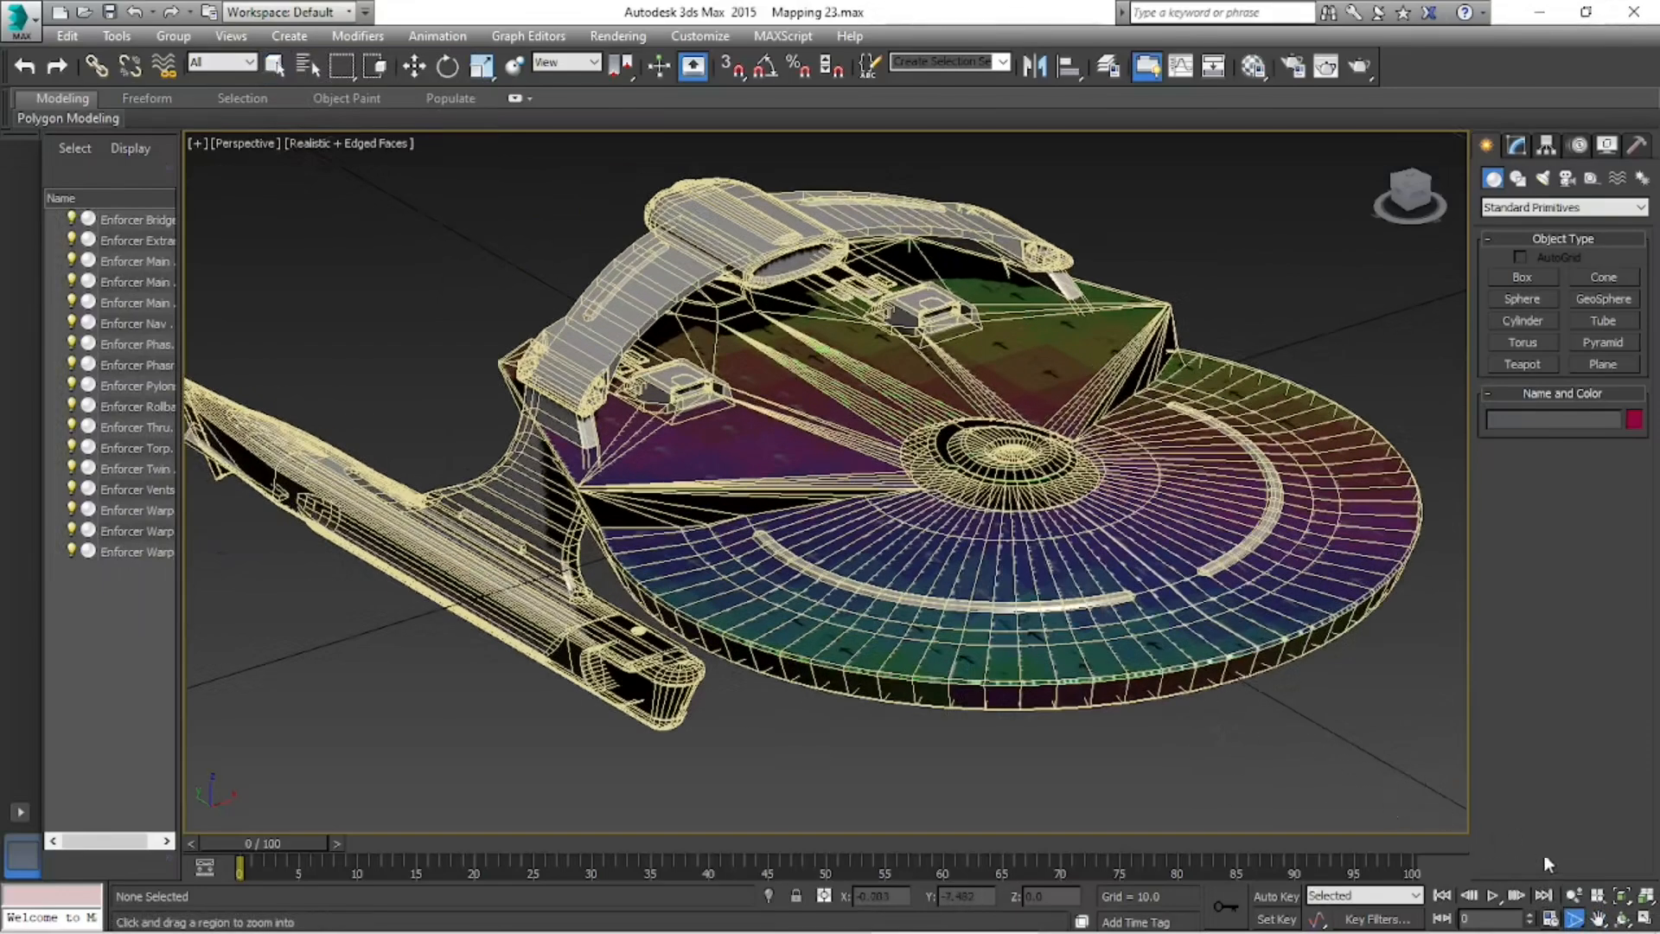
left_click(1622, 918)
mouse_move(766, 519)
left_mouse_down()
mouse_move(660, 461)
mouse_move(652, 418)
mouse_move(715, 330)
mouse_move(764, 530)
mouse_move(754, 508)
left_mouse_up()
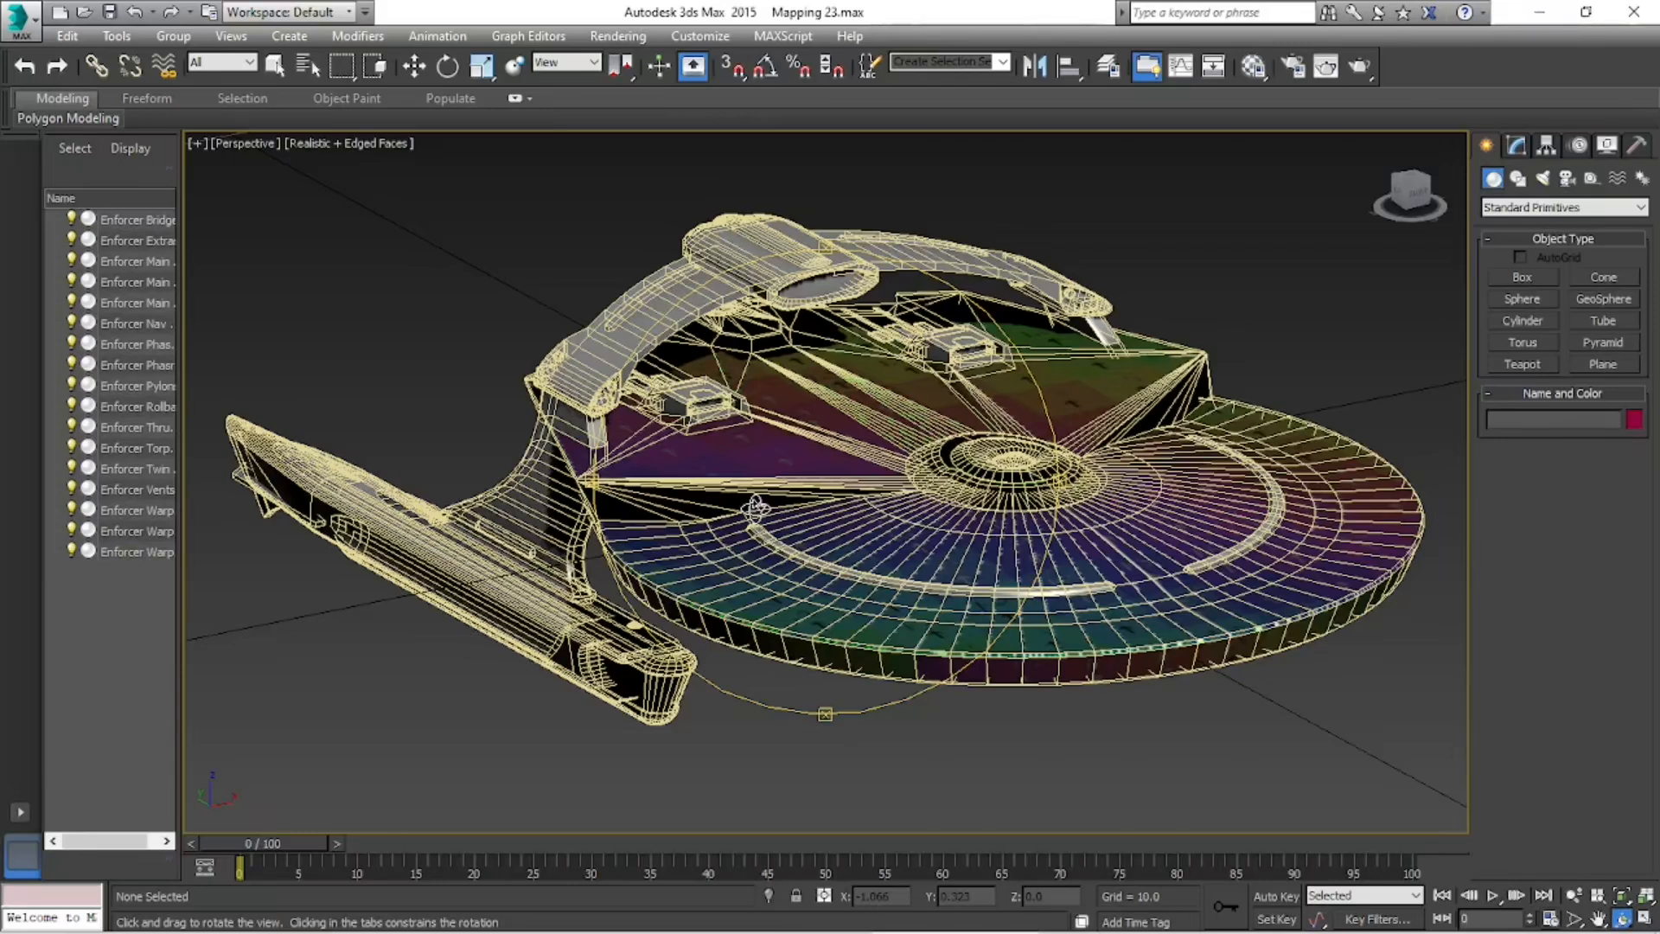
left_click_drag(821, 467, 745, 447)
mouse_move(873, 475)
left_mouse_down()
mouse_move(840, 465)
mouse_move(895, 475)
left_mouse_up()
- Examine the starship's side profile and its front, with the rollbar and both warp engines in view
left_click(1598, 918)
left_click_drag(1174, 637, 907, 508)
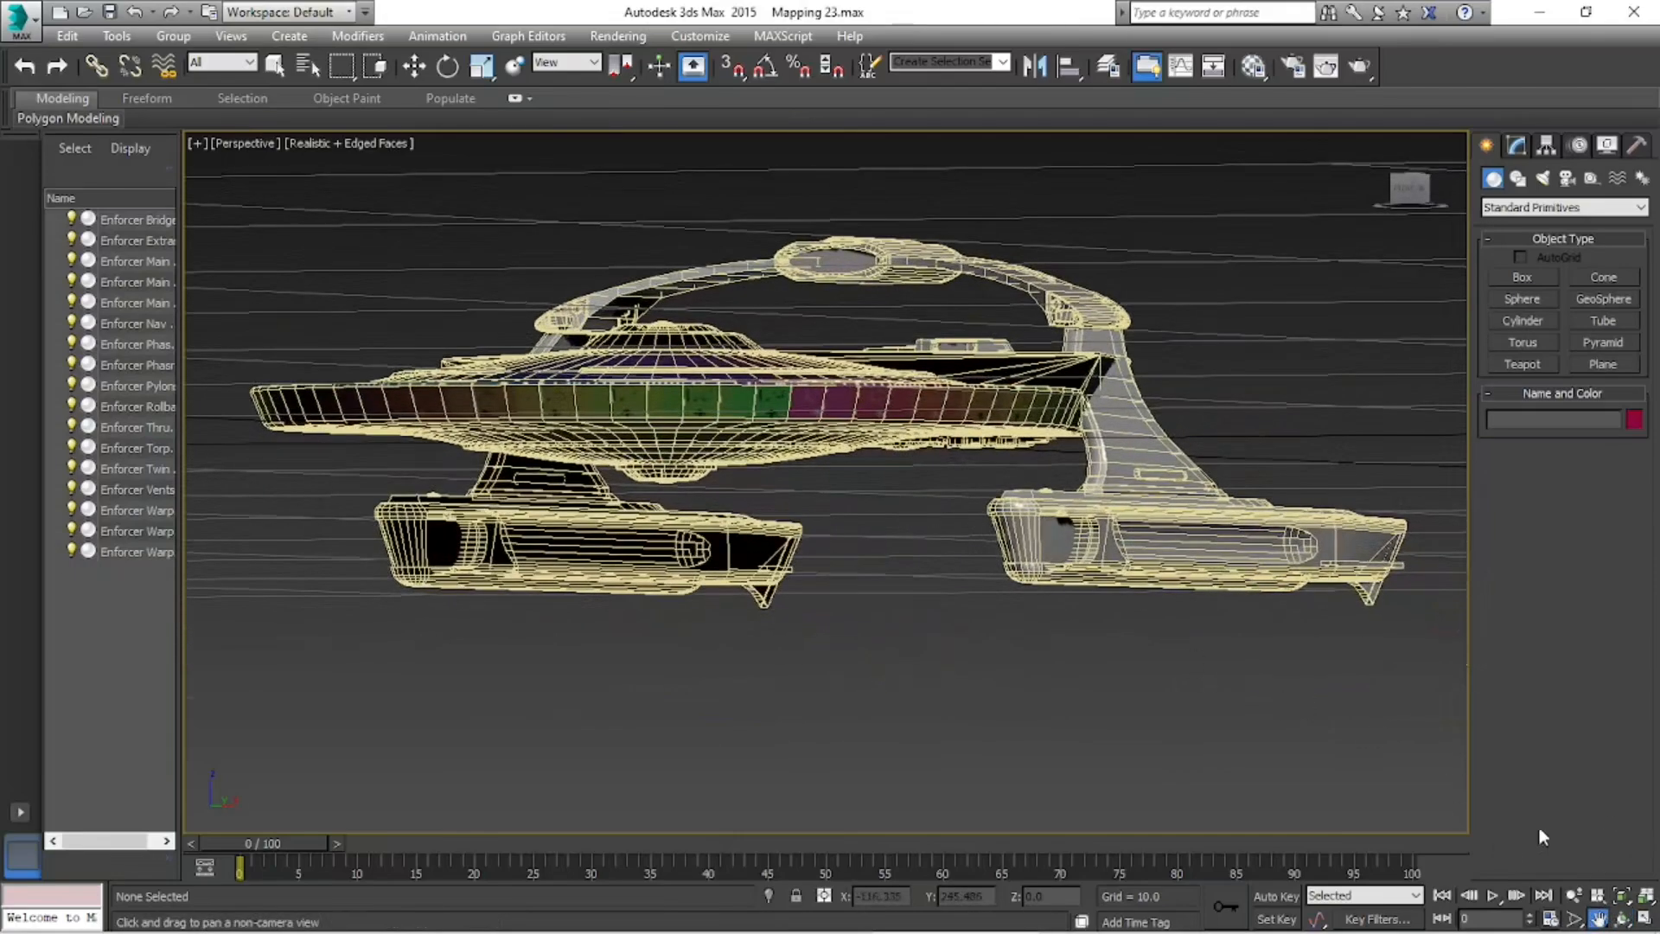
left_click(1620, 918)
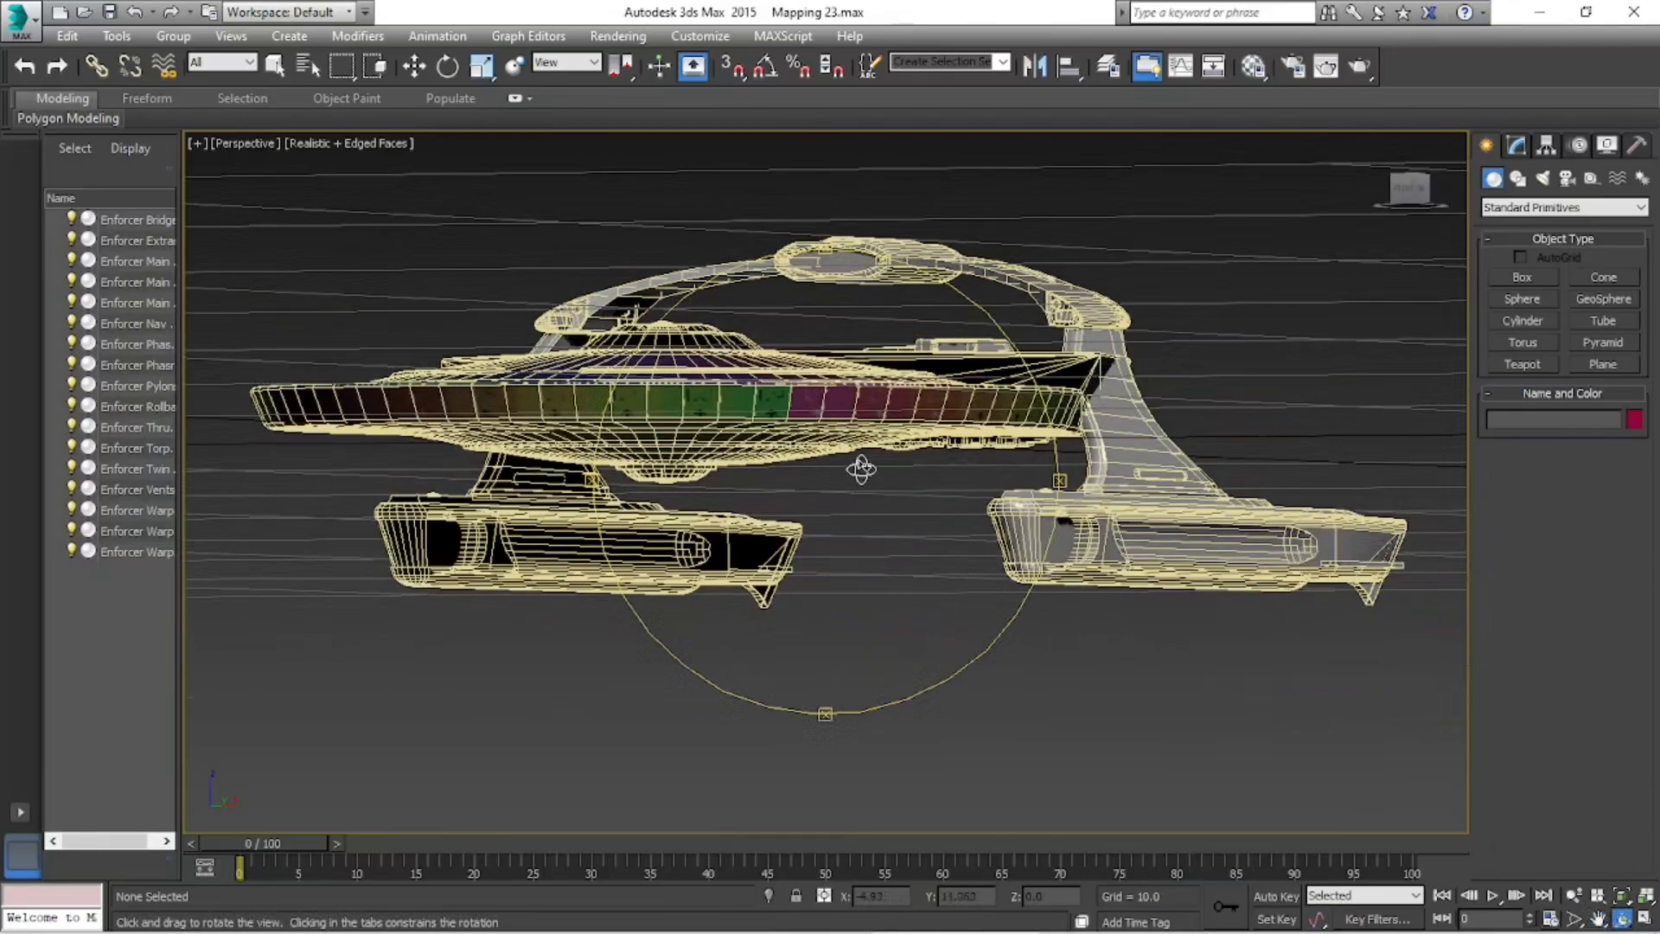
left_click_drag(918, 402, 987, 419)
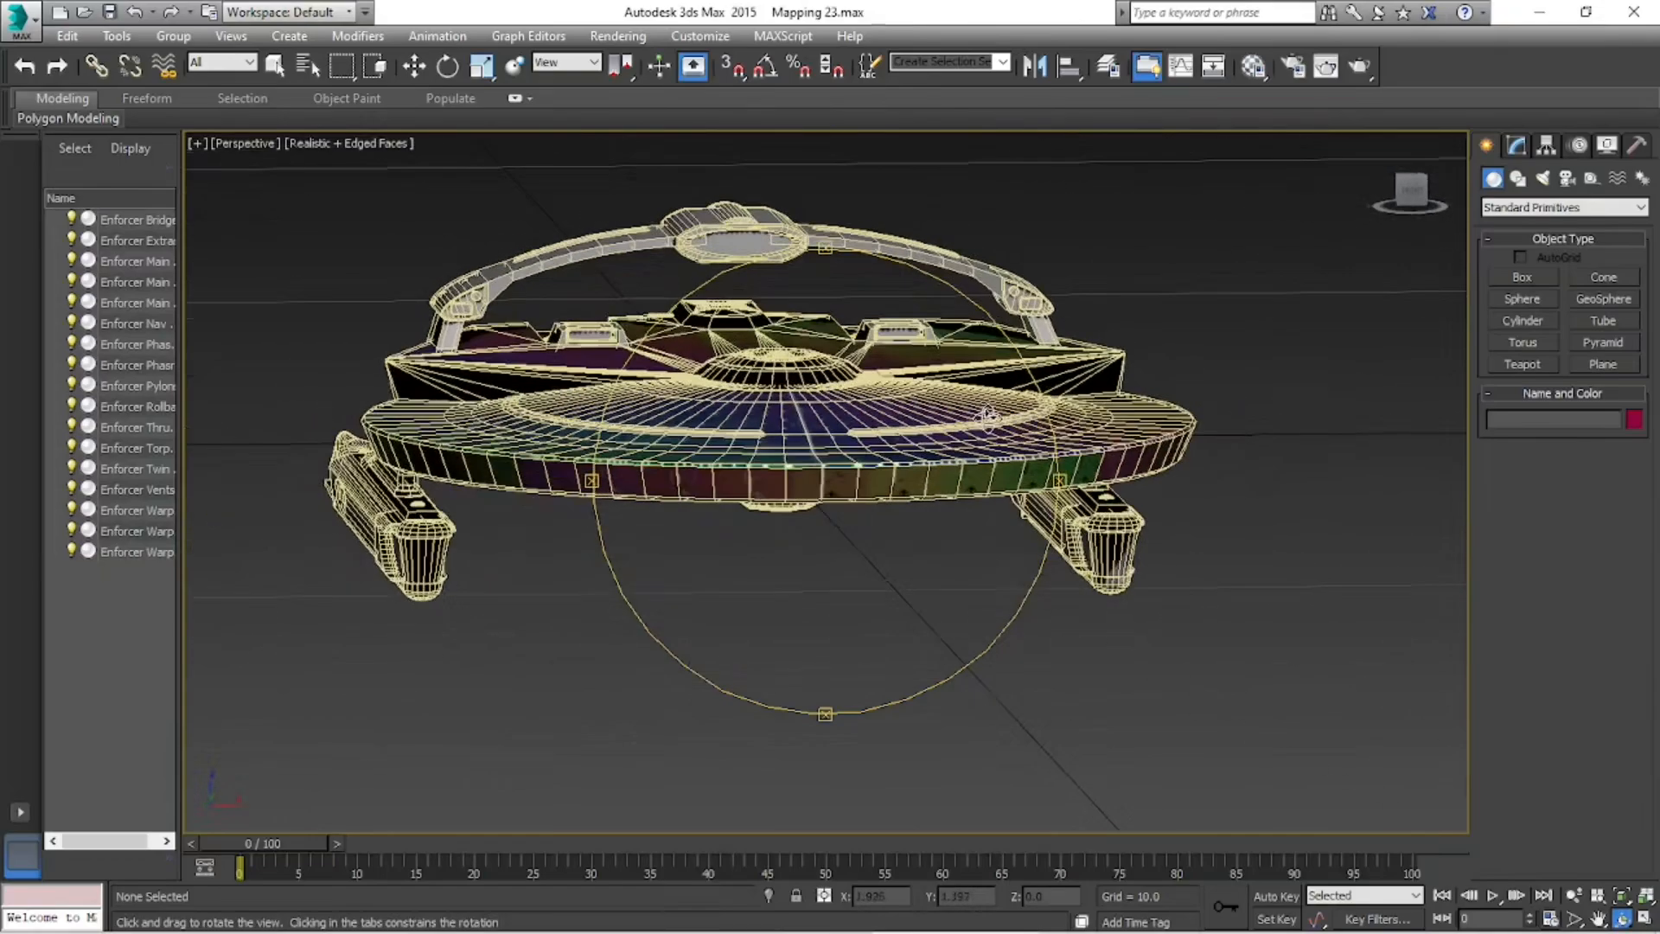
left_click(1597, 918)
left_click_drag(1027, 634, 1104, 680)
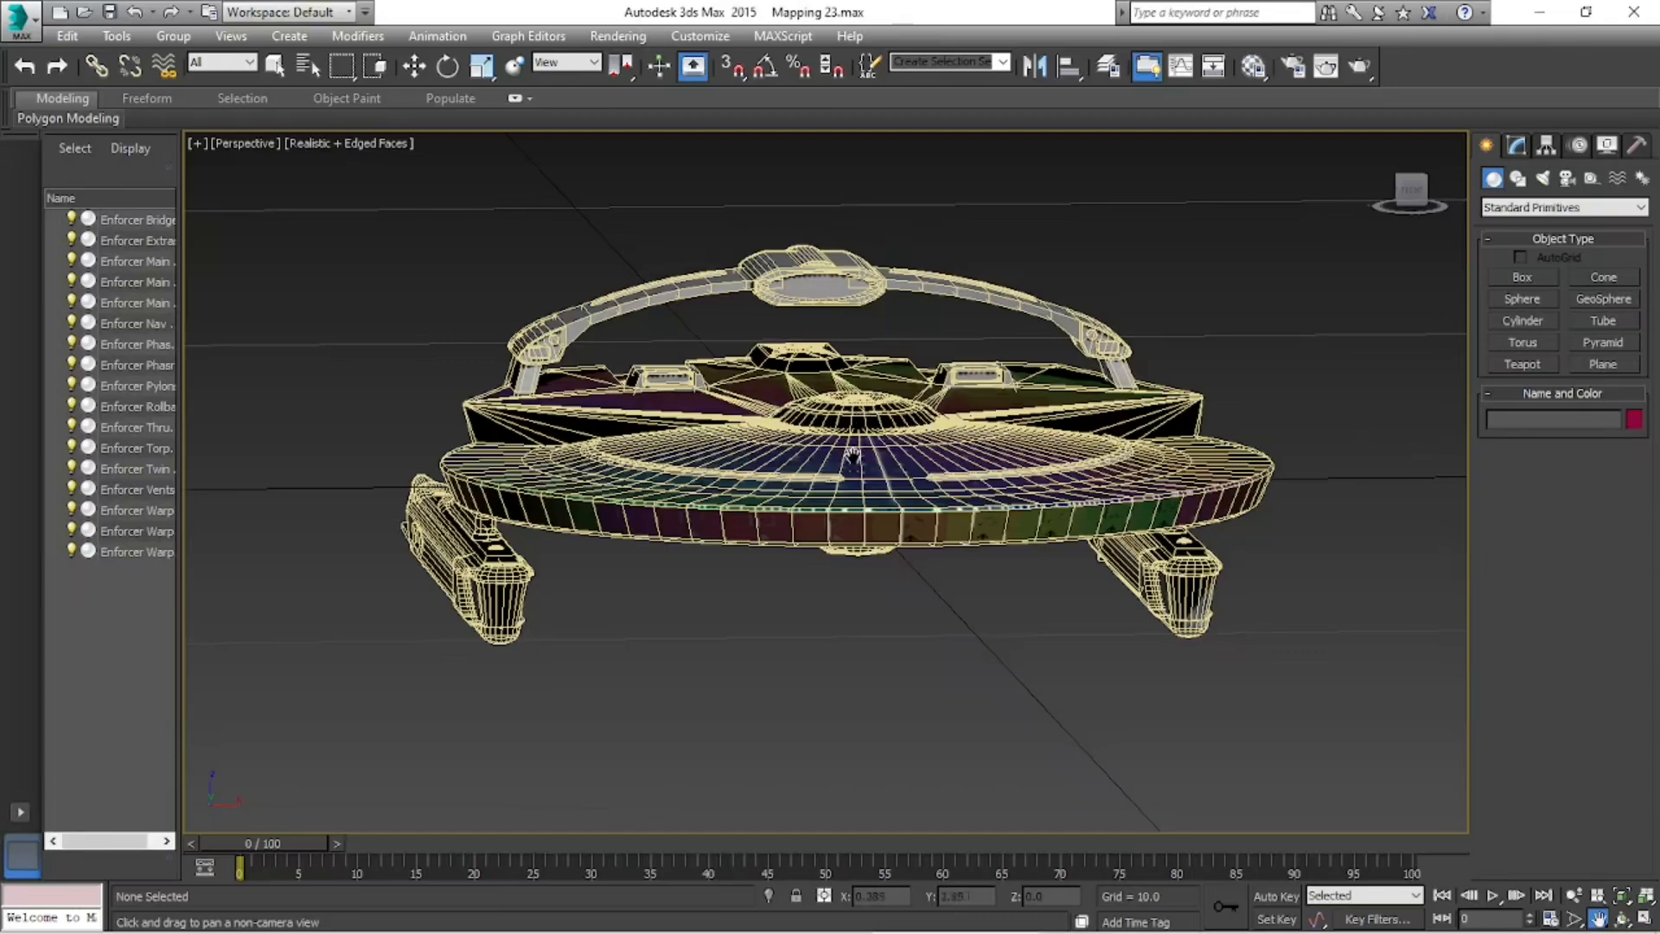
- Inspect a pylon and its warp engine up close from the rear side and undo the last view changes
left_click(1623, 919)
left_click_drag(856, 462, 1167, 475)
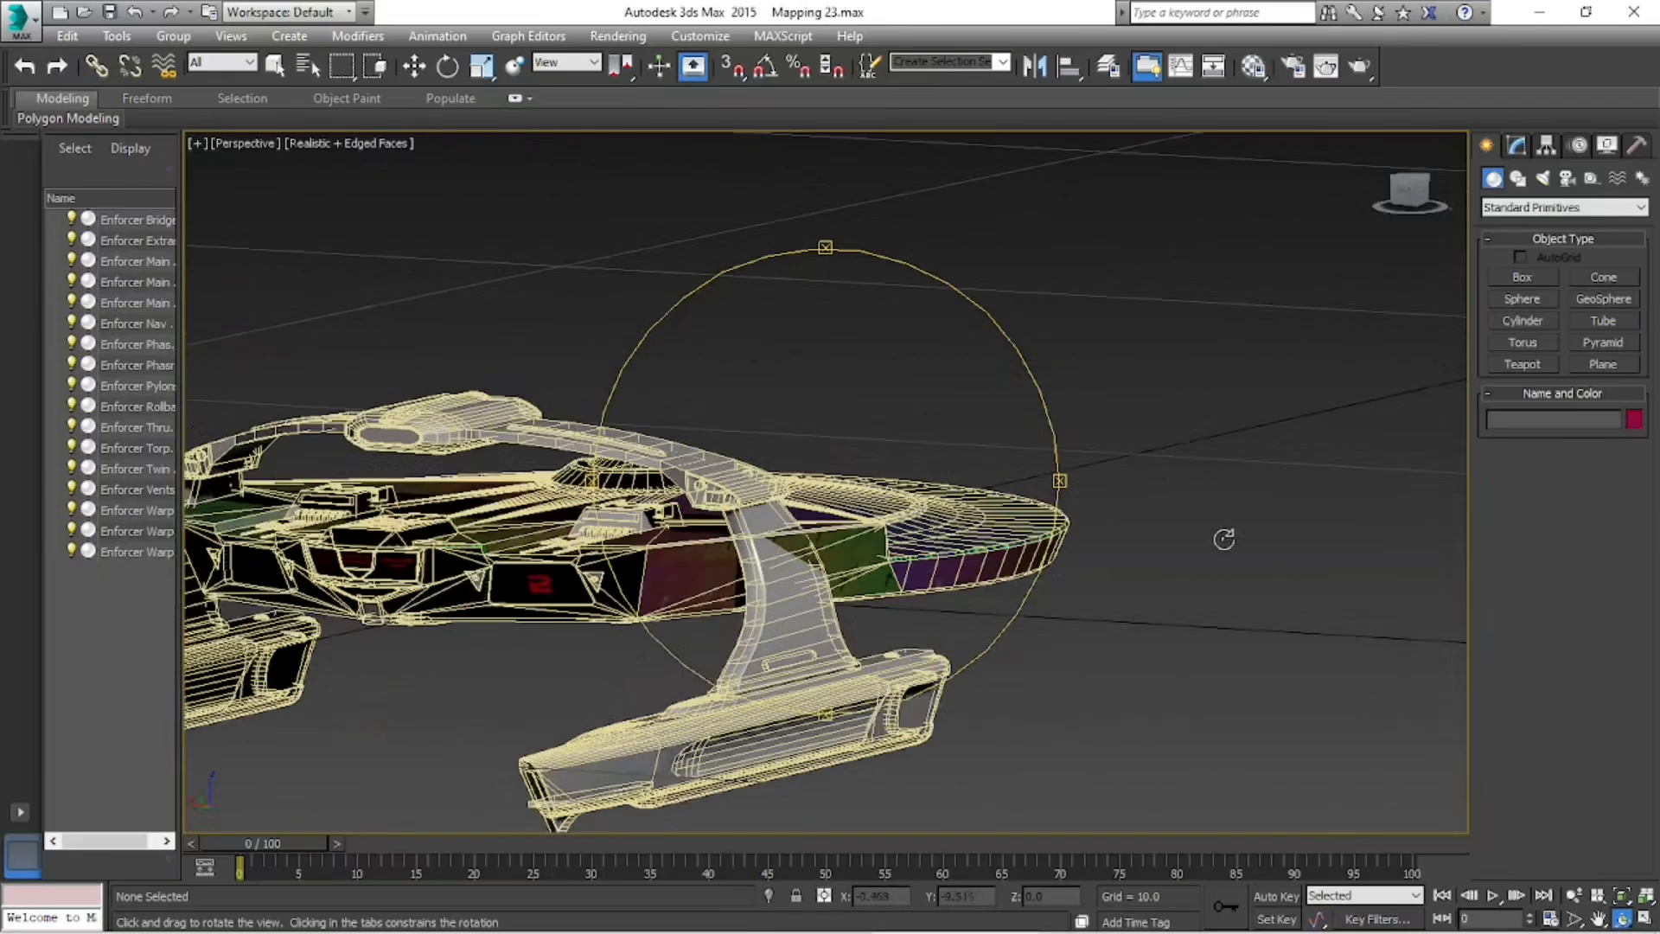
left_click(1599, 918)
left_click_drag(1037, 630, 657, 294)
left_click(1573, 918)
left_click_drag(761, 311, 1096, 453)
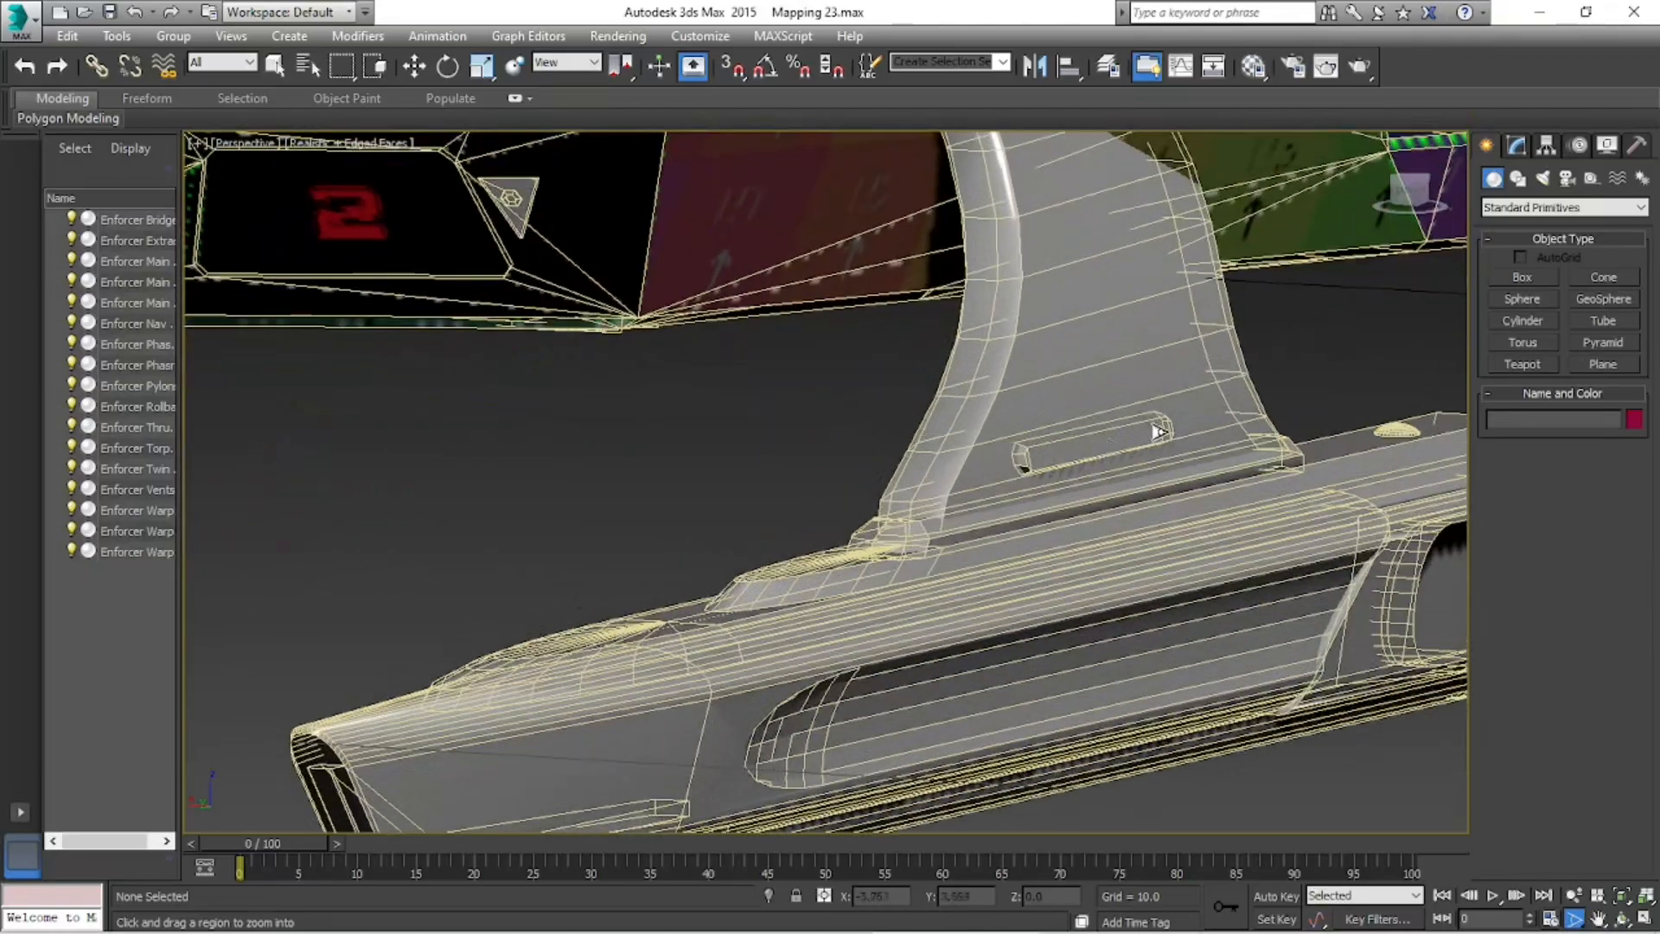
key("shift+z")
key("shift+z")
key("shift+z")
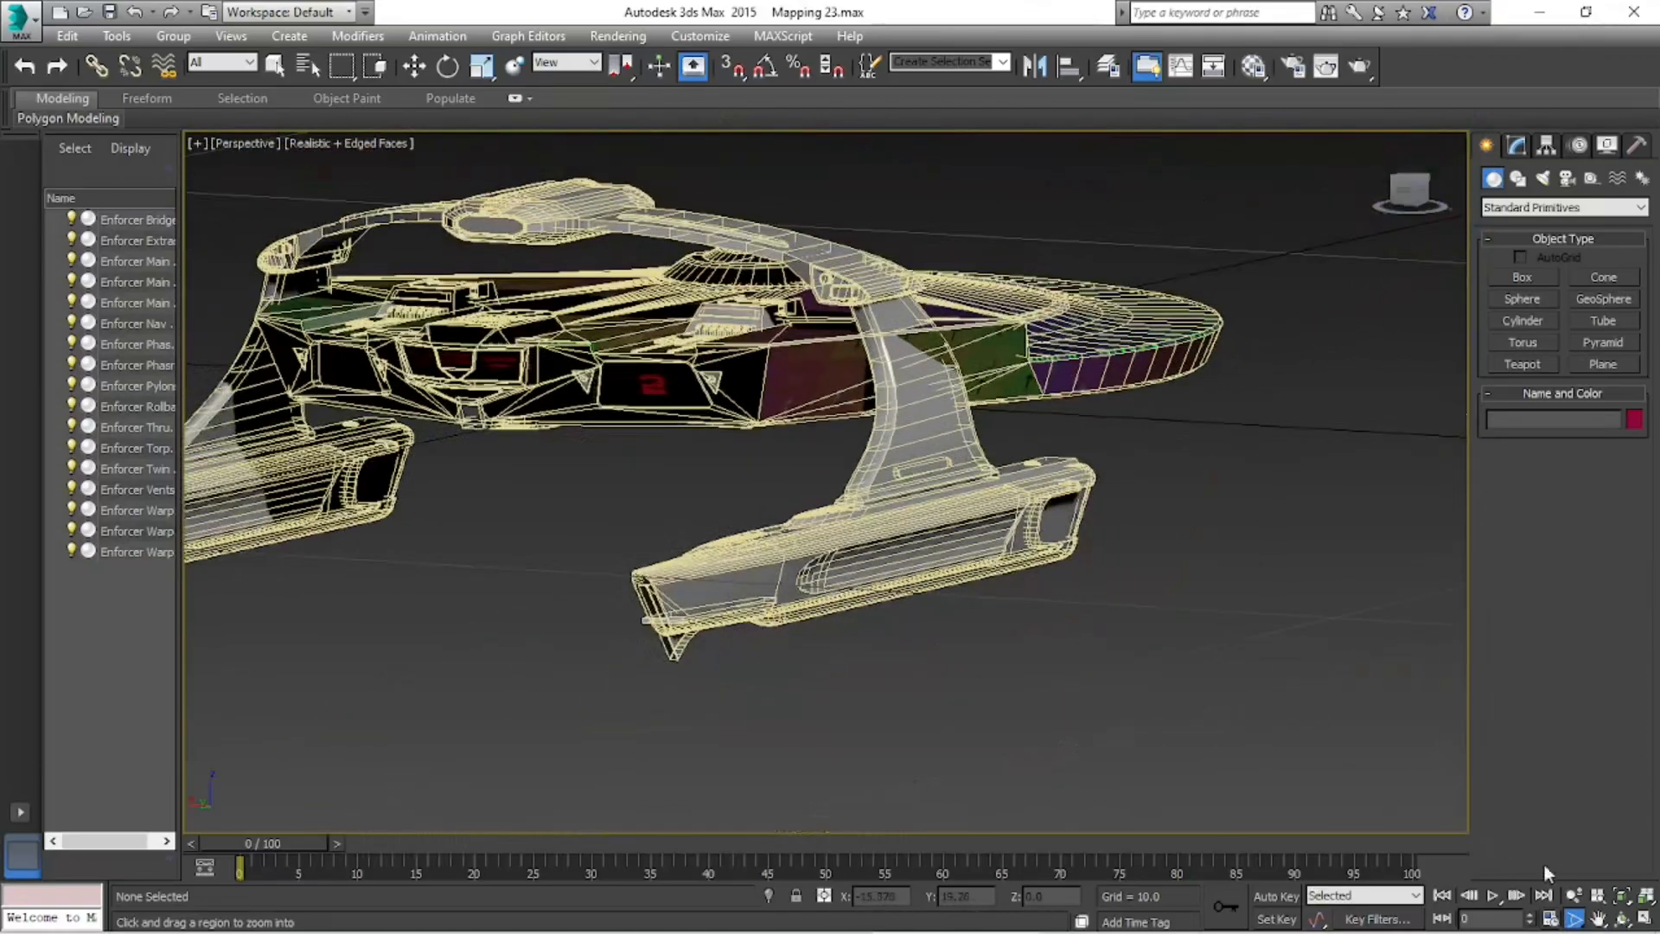
- Examine the starship's rollbar and rear hull details from above and below, and return to a front view
left_click(1621, 918)
left_click_drag(793, 501, 714, 471)
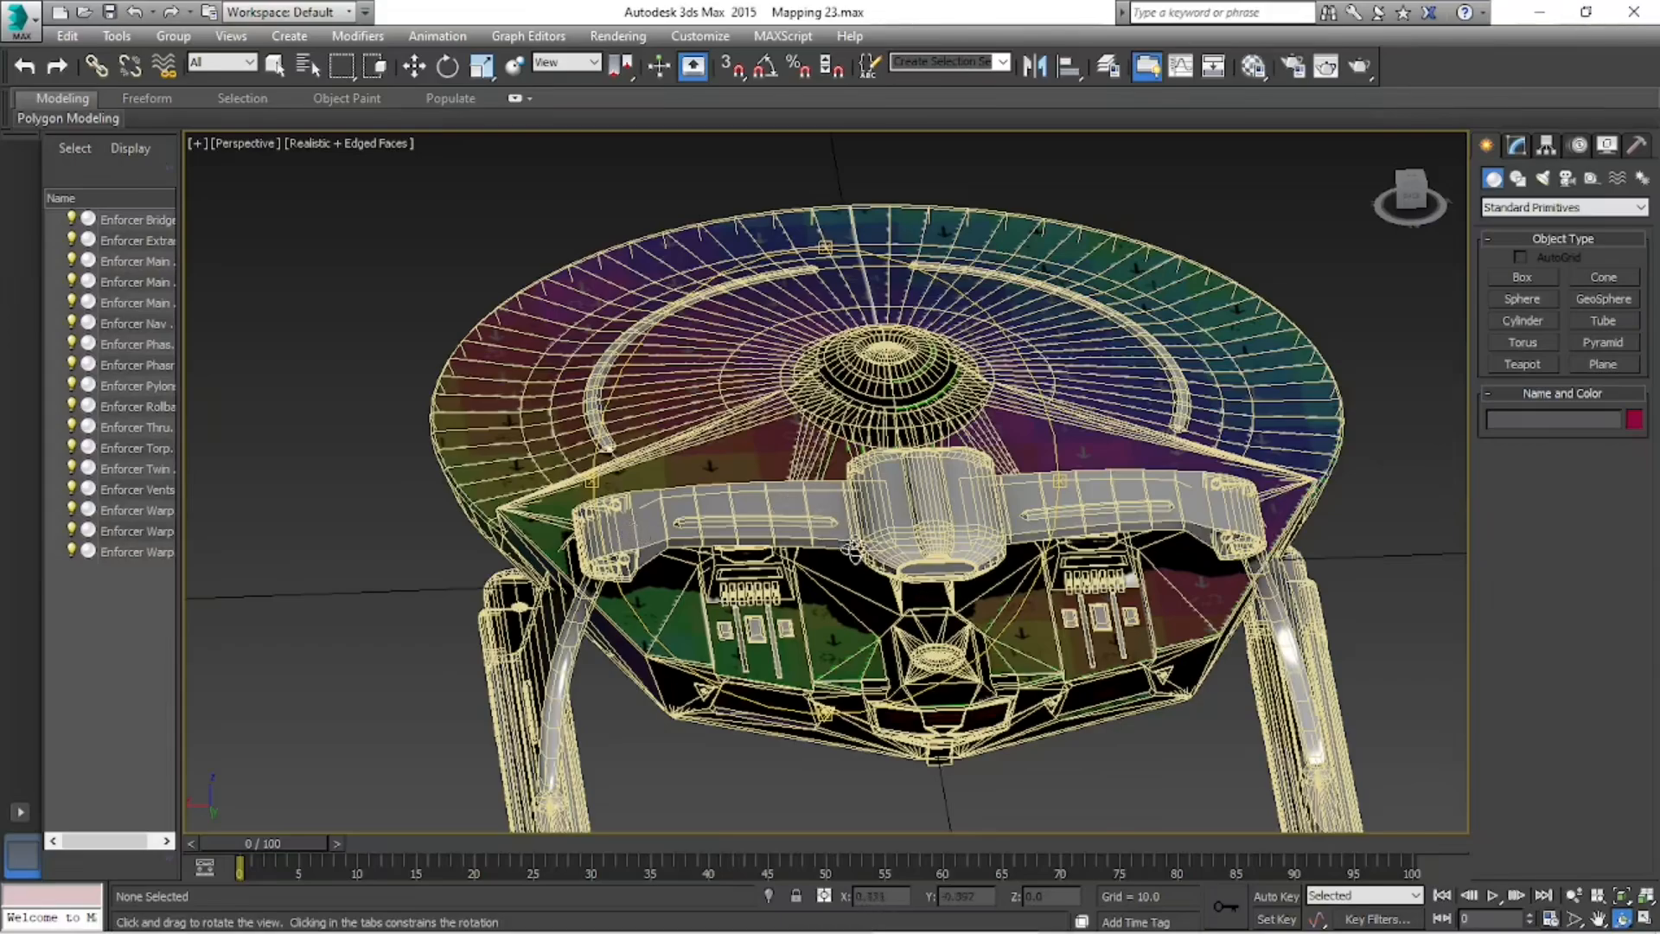
left_click_drag(924, 595, 1000, 489)
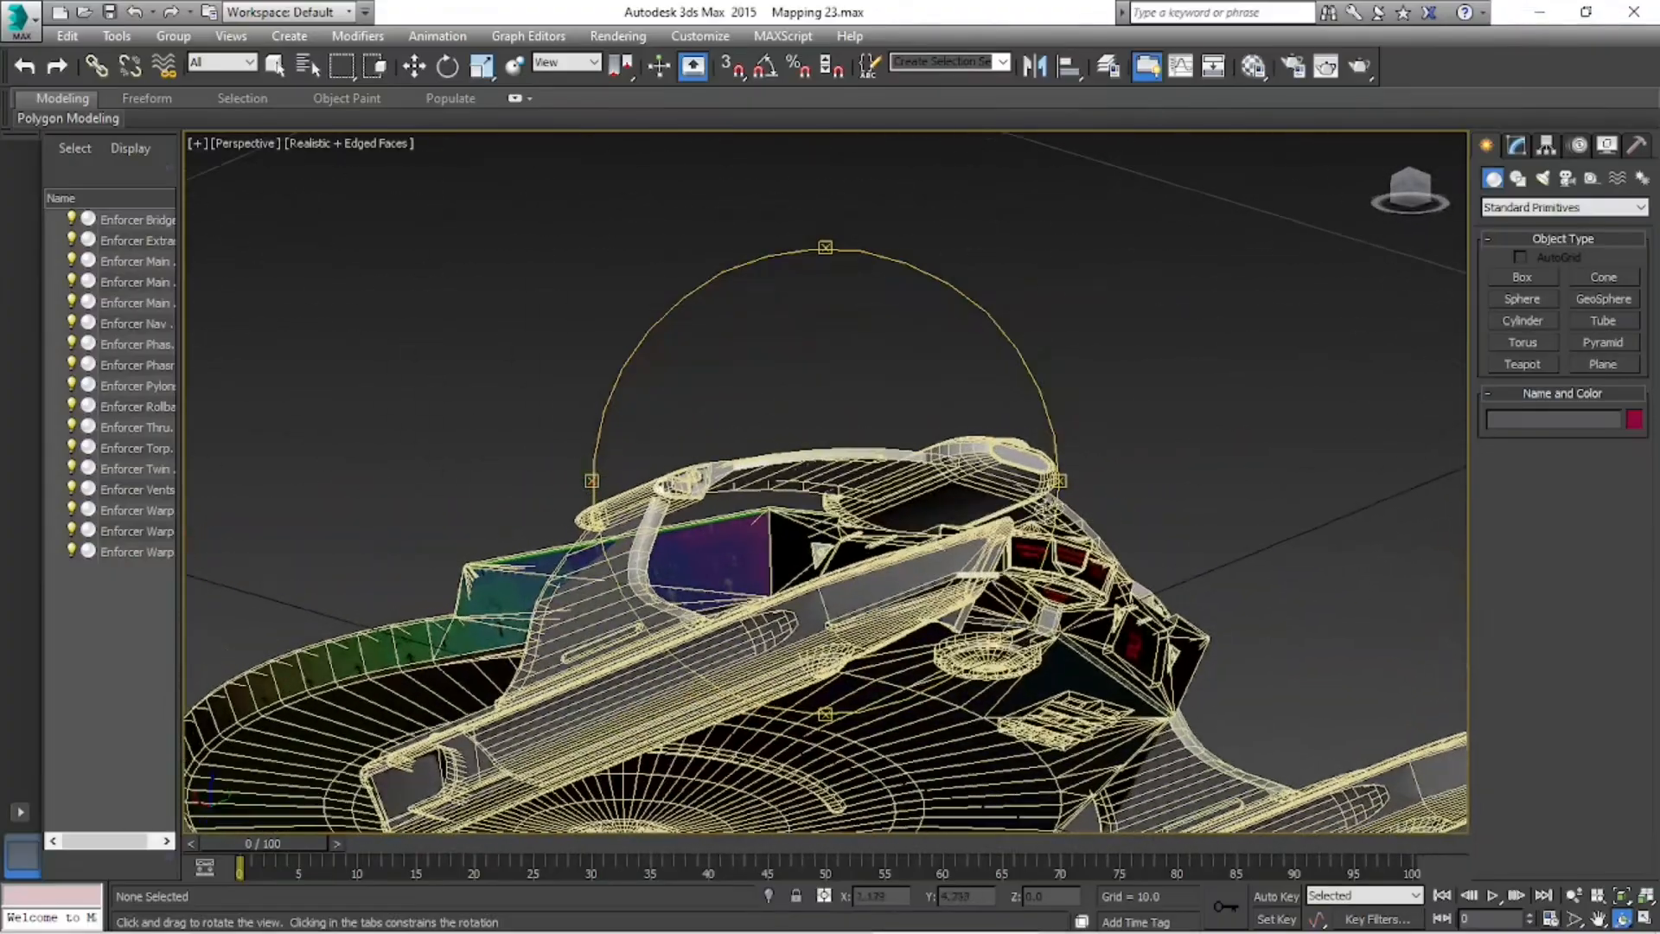
left_click(1597, 918)
left_click_drag(973, 687, 982, 454)
left_click(1621, 920)
left_click_drag(646, 456, 914, 513)
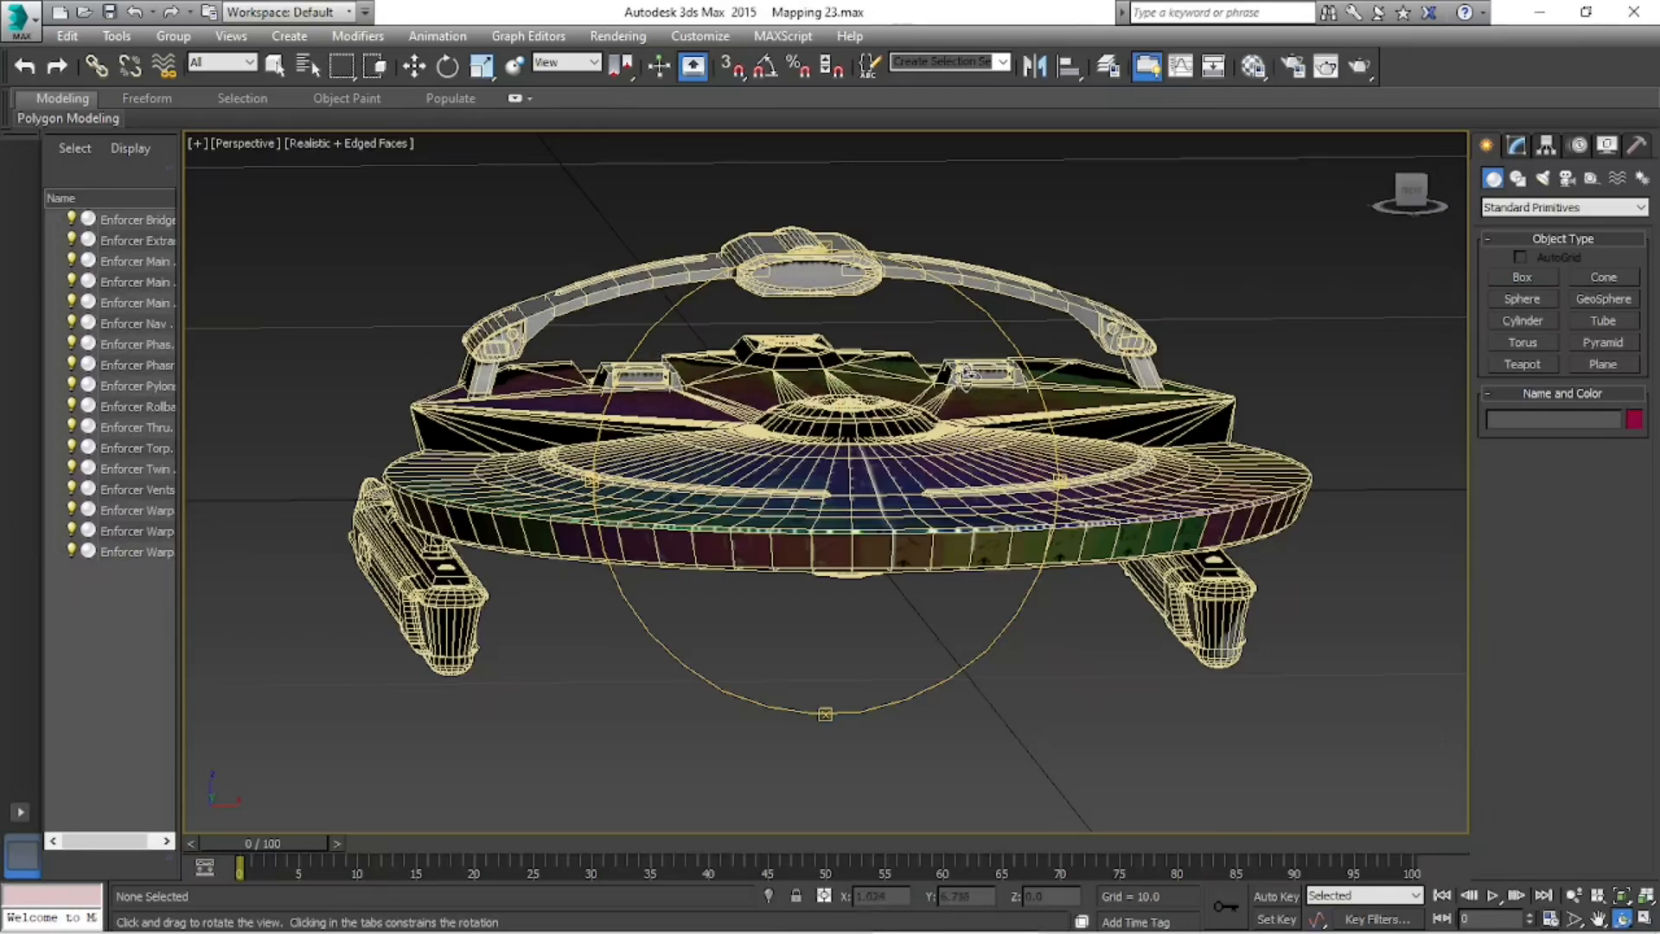
- Examine the ship's rear side and bring the whole model back to a front three-quarter view
left_click_drag(765, 443, 1074, 410)
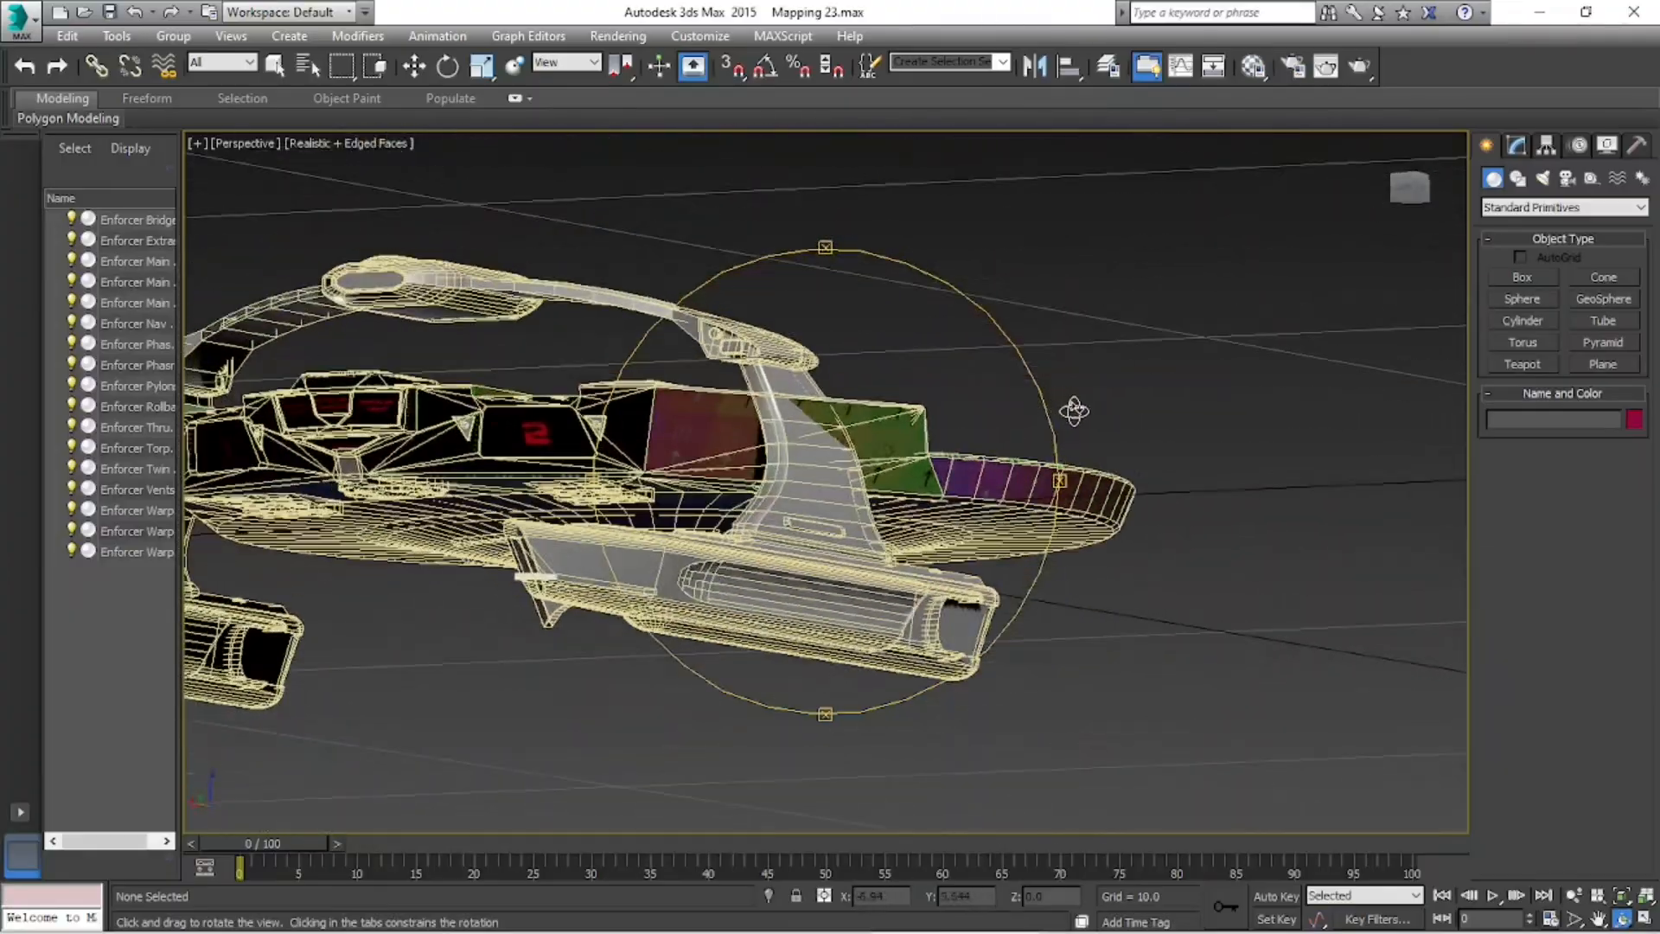
left_click_drag(1003, 419, 834, 443)
left_click_drag(959, 469, 914, 488)
left_click(1598, 918)
left_click_drag(1217, 666, 861, 662)
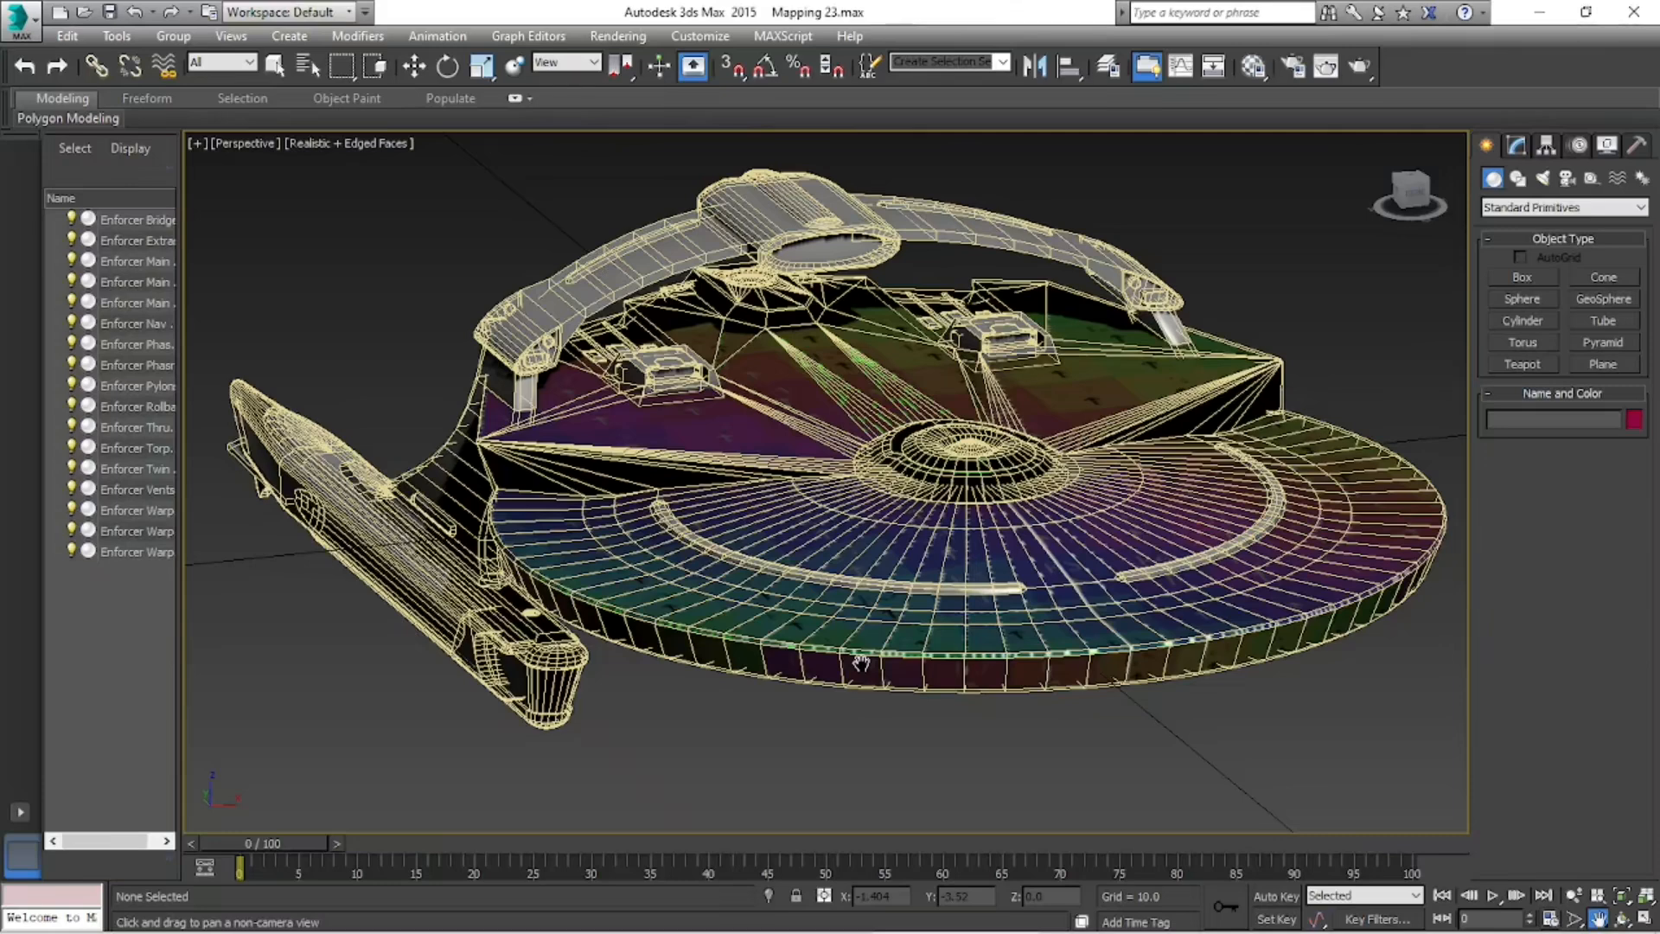
- Render the perspective view of the saucer's top surface and close the rendered frame window
left_click(1621, 918)
left_click_drag(865, 501, 904, 588)
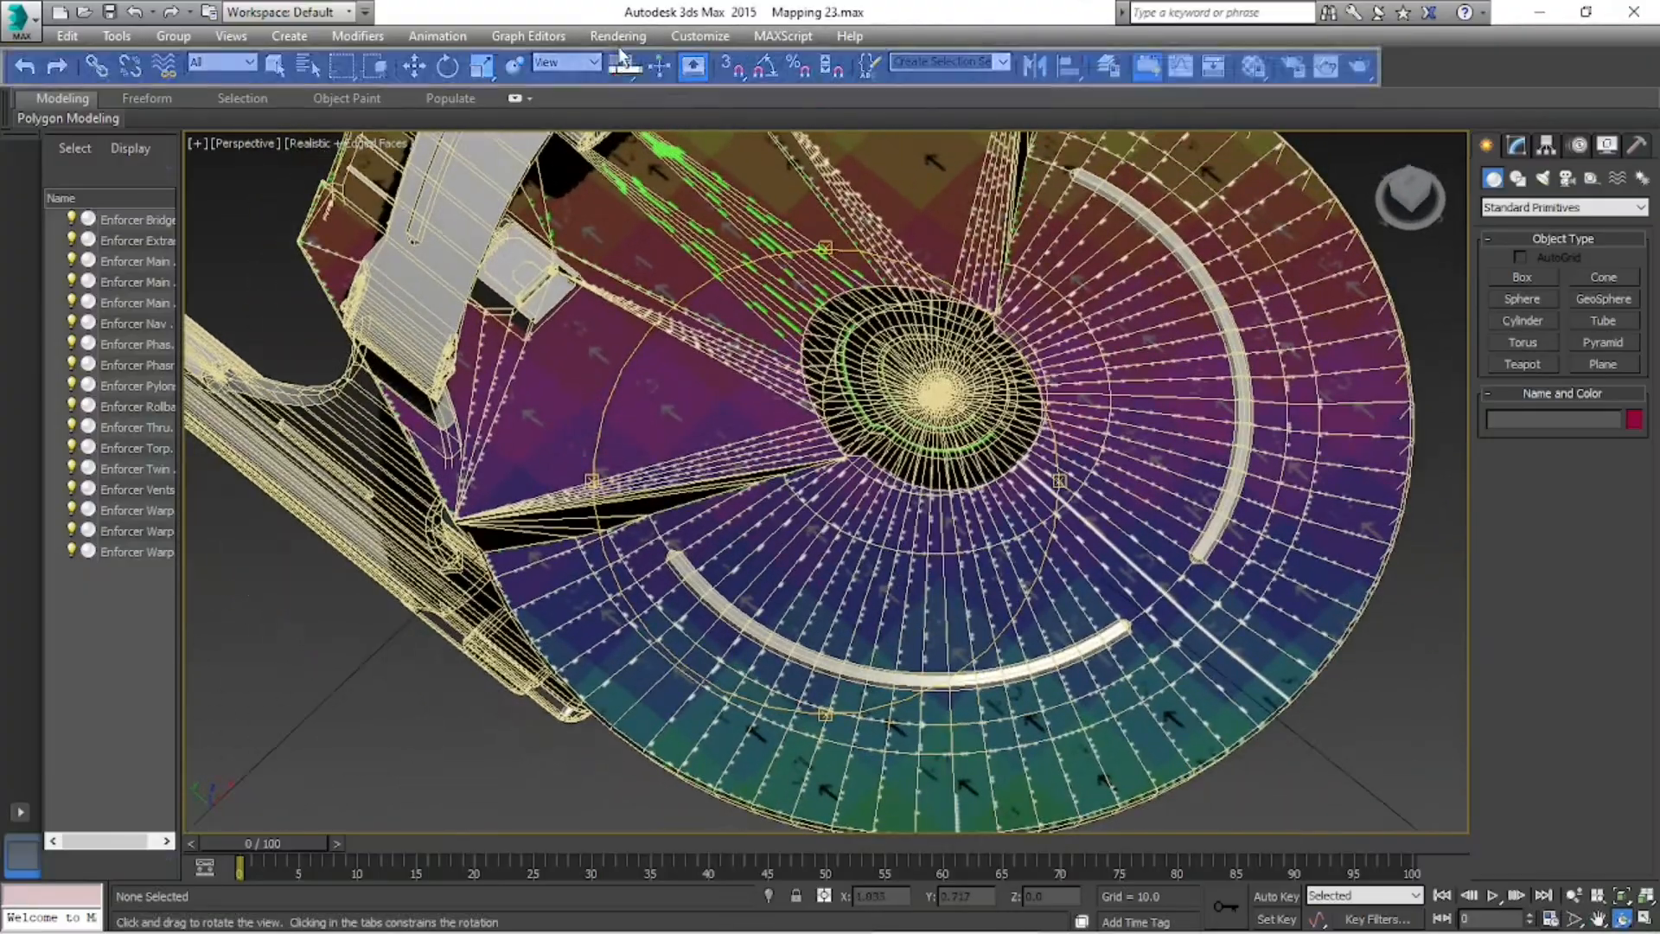
left_click(617, 35)
left_click(623, 60)
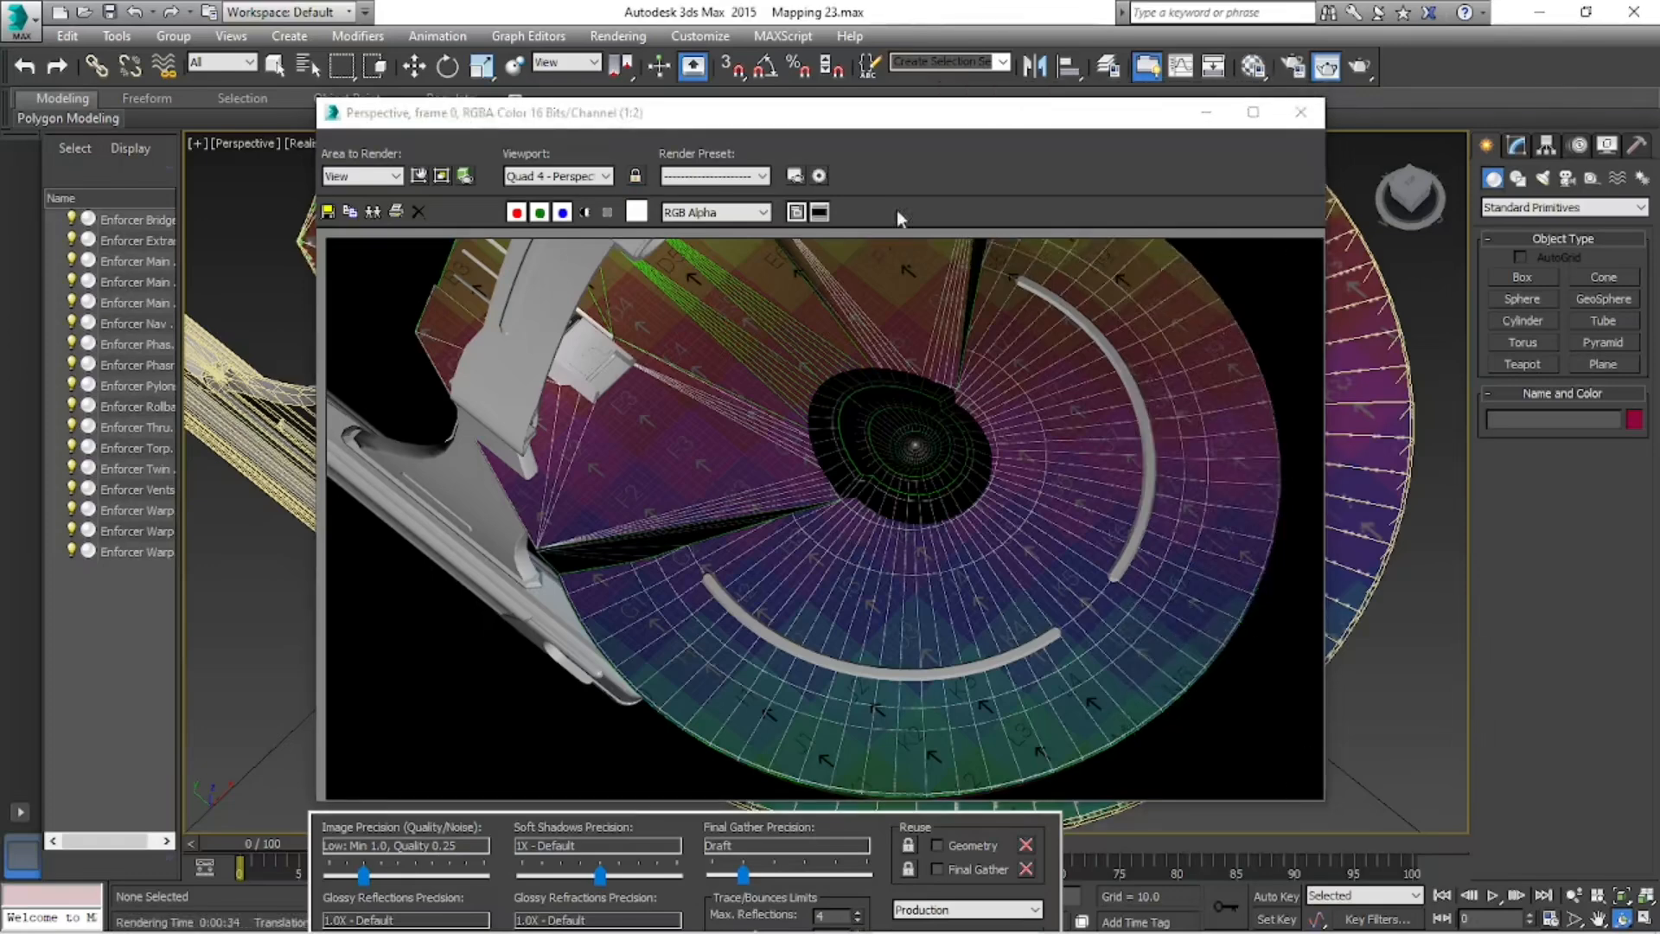
left_click(1294, 127)
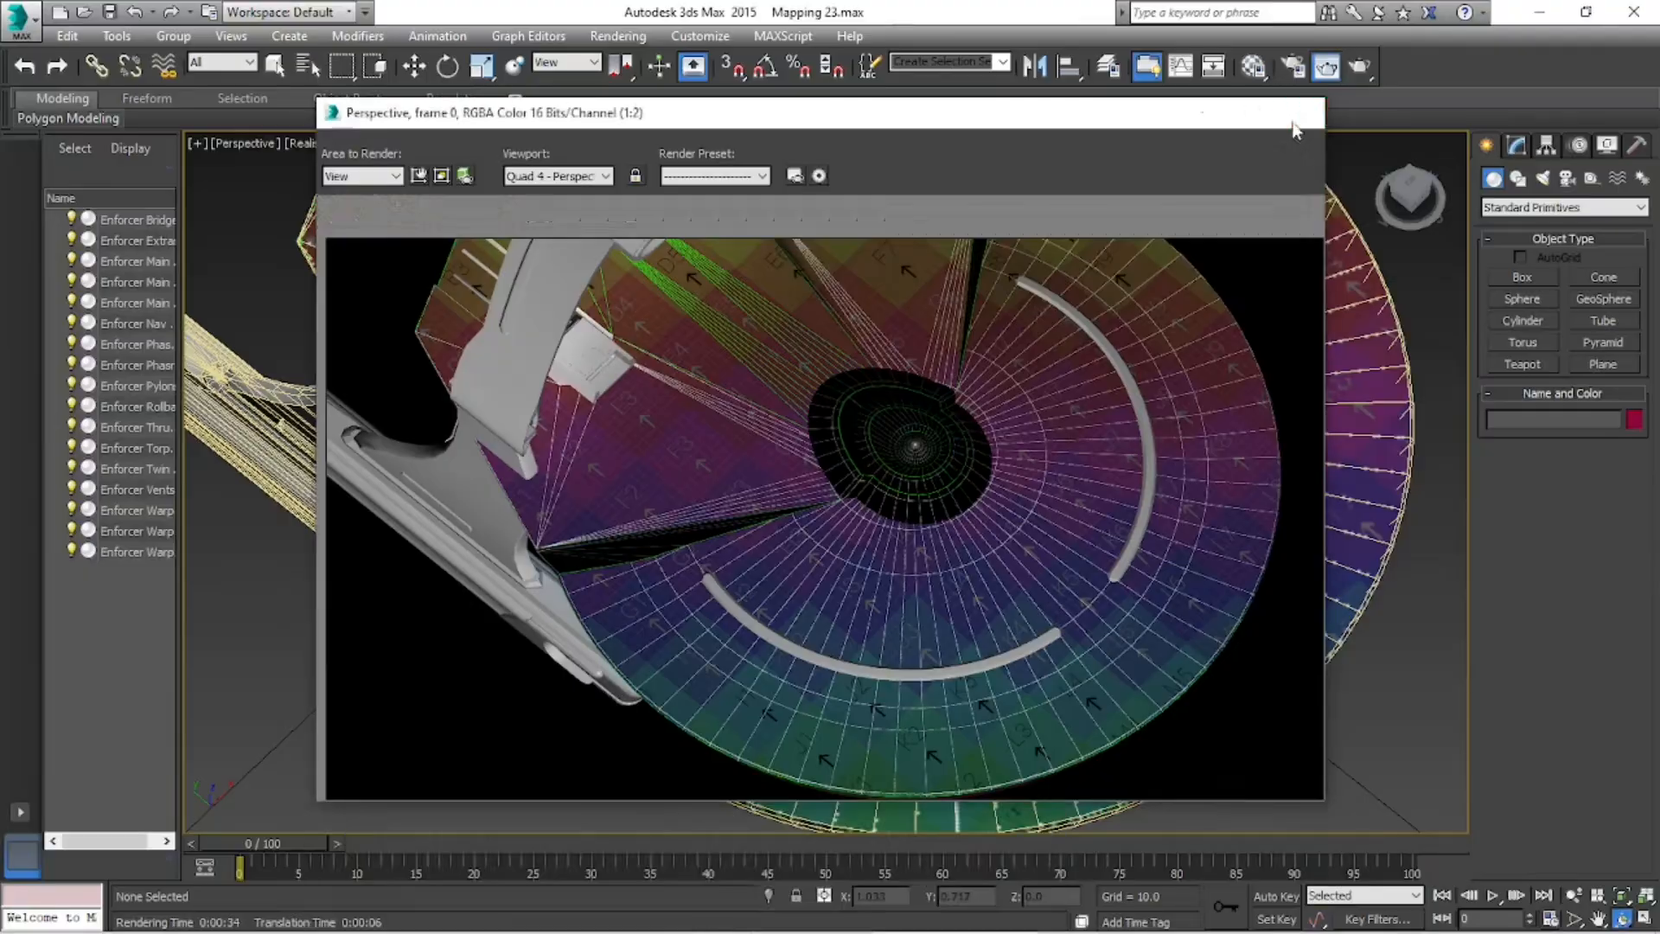
- Examine the ship from the side and the underside of the saucer hull
middle_click_drag(887, 451, 840, 406, "alt")
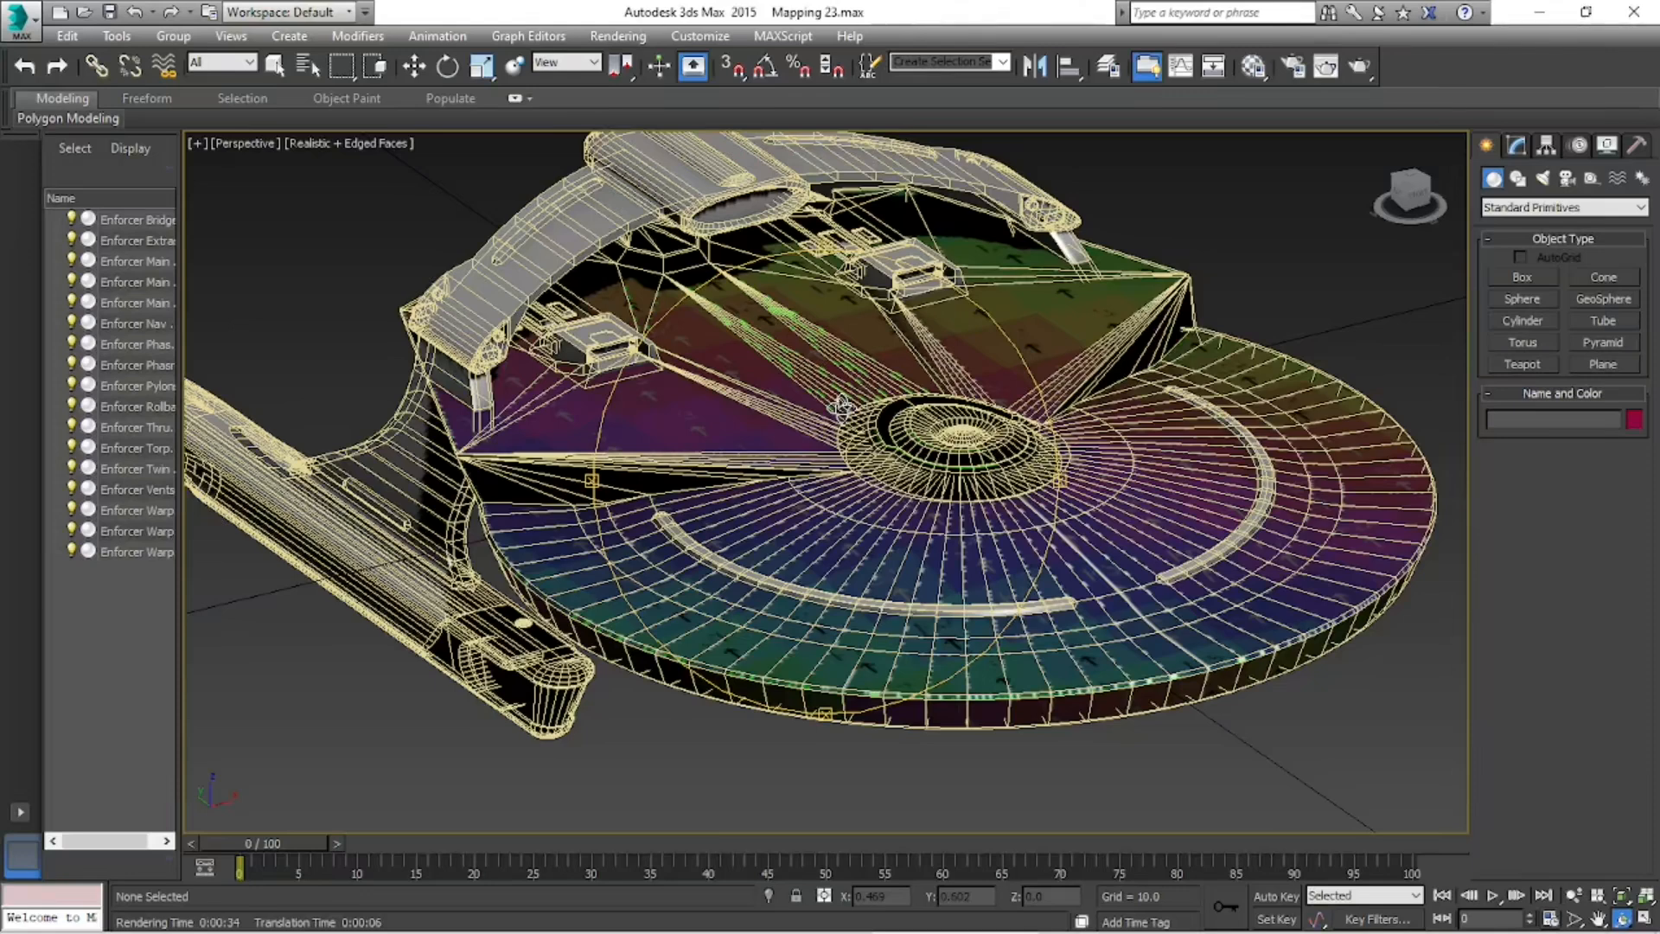
left_click_drag(843, 406, 897, 420)
left_click_drag(726, 523, 962, 520)
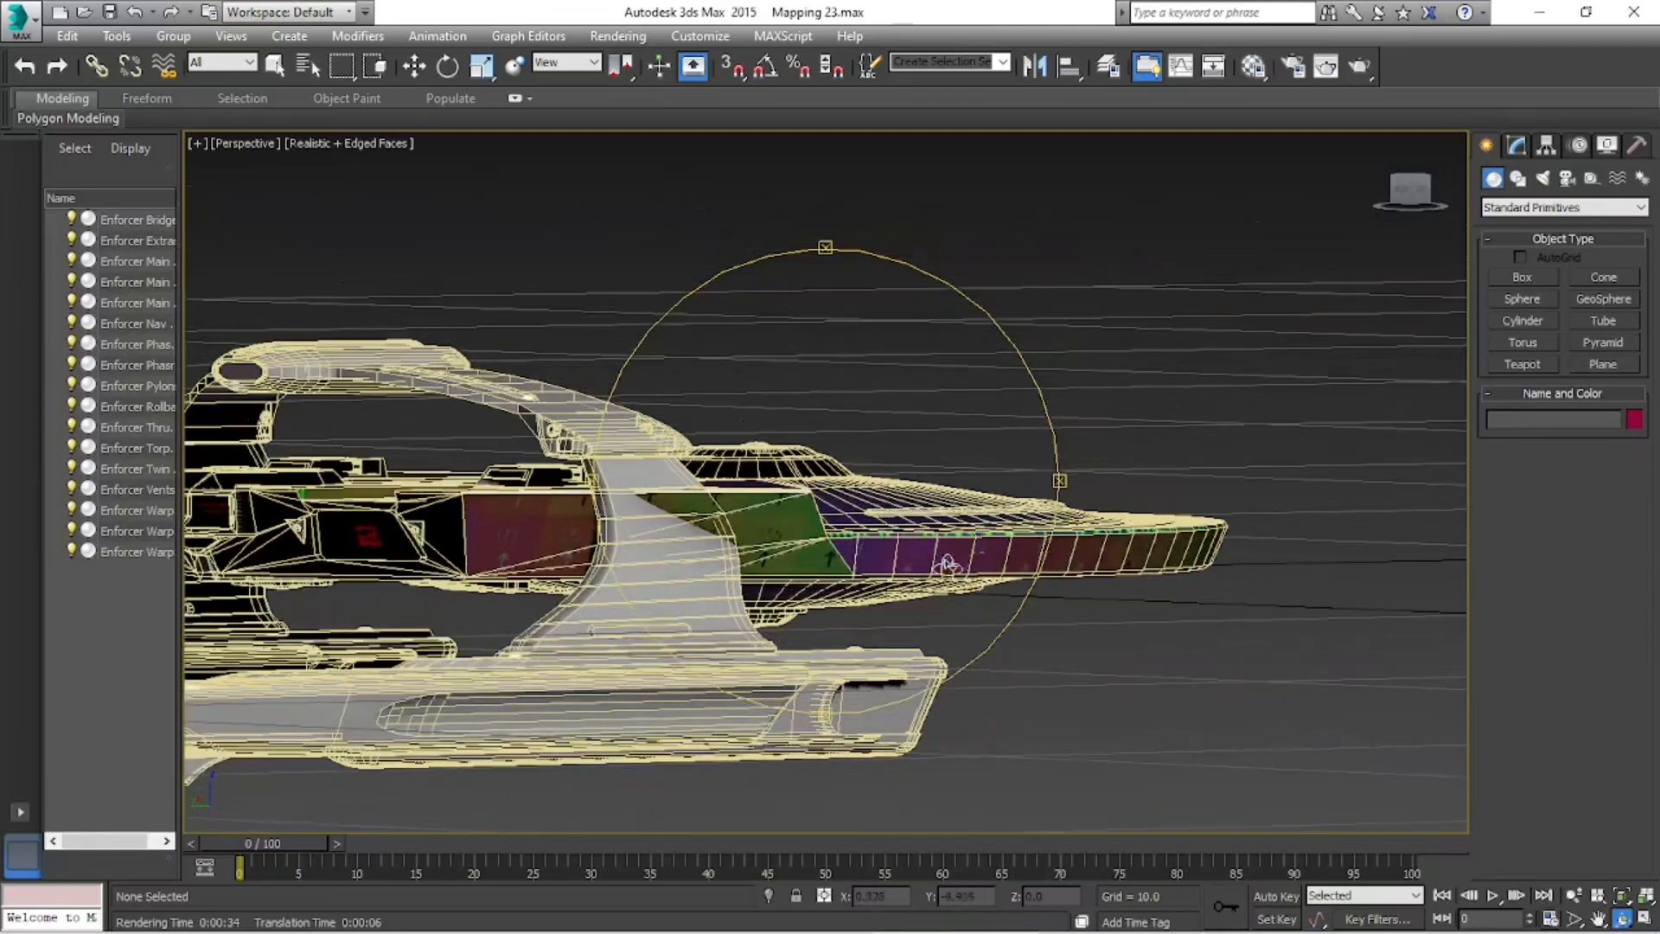
left_click_drag(761, 484, 1039, 313)
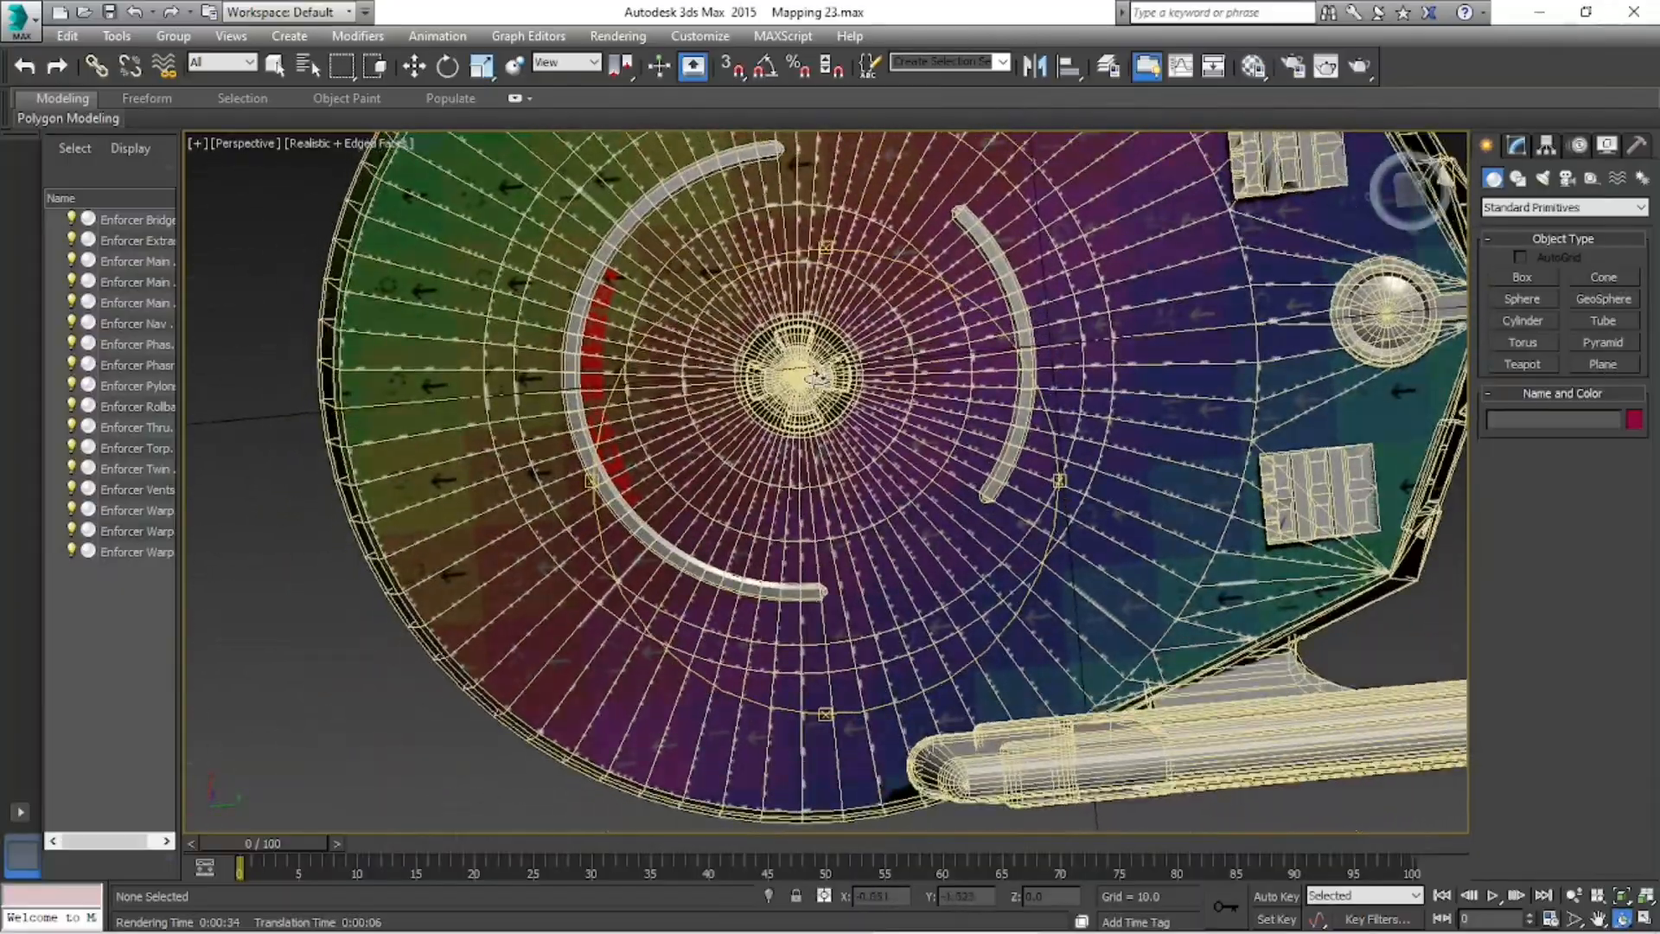
left_click_drag(907, 380, 1190, 458)
- Select Enforcer Main Hull and Enforcer Nav Dome by name and hide all unselected objects
left_click(274, 66)
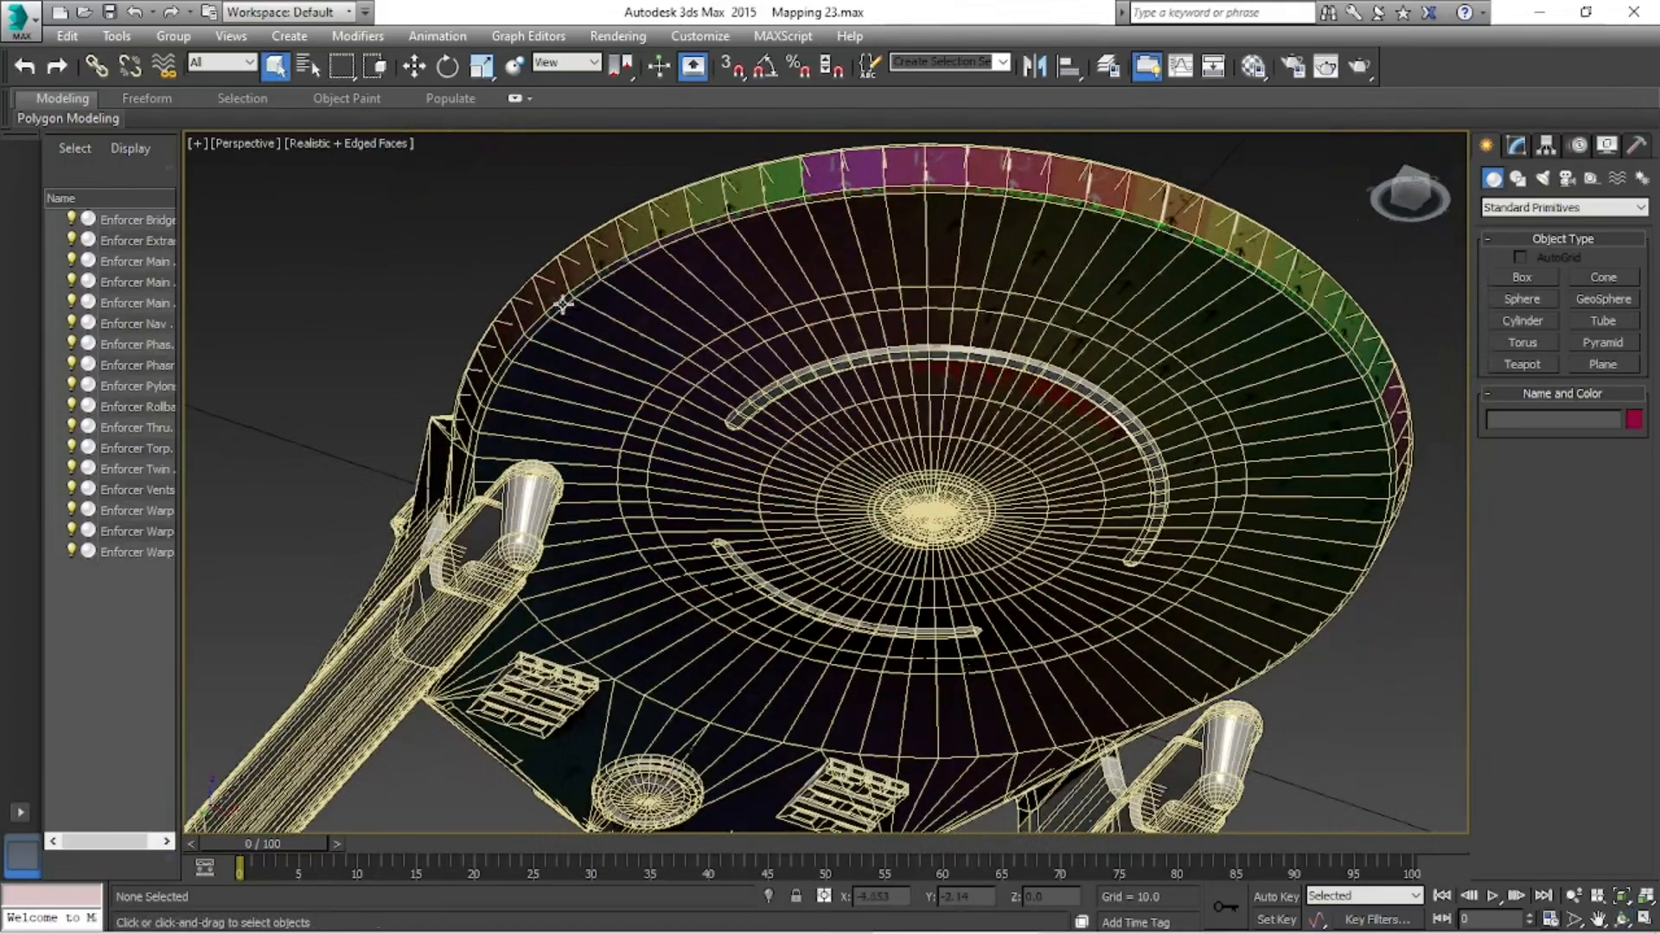
mouse_move(830, 932)
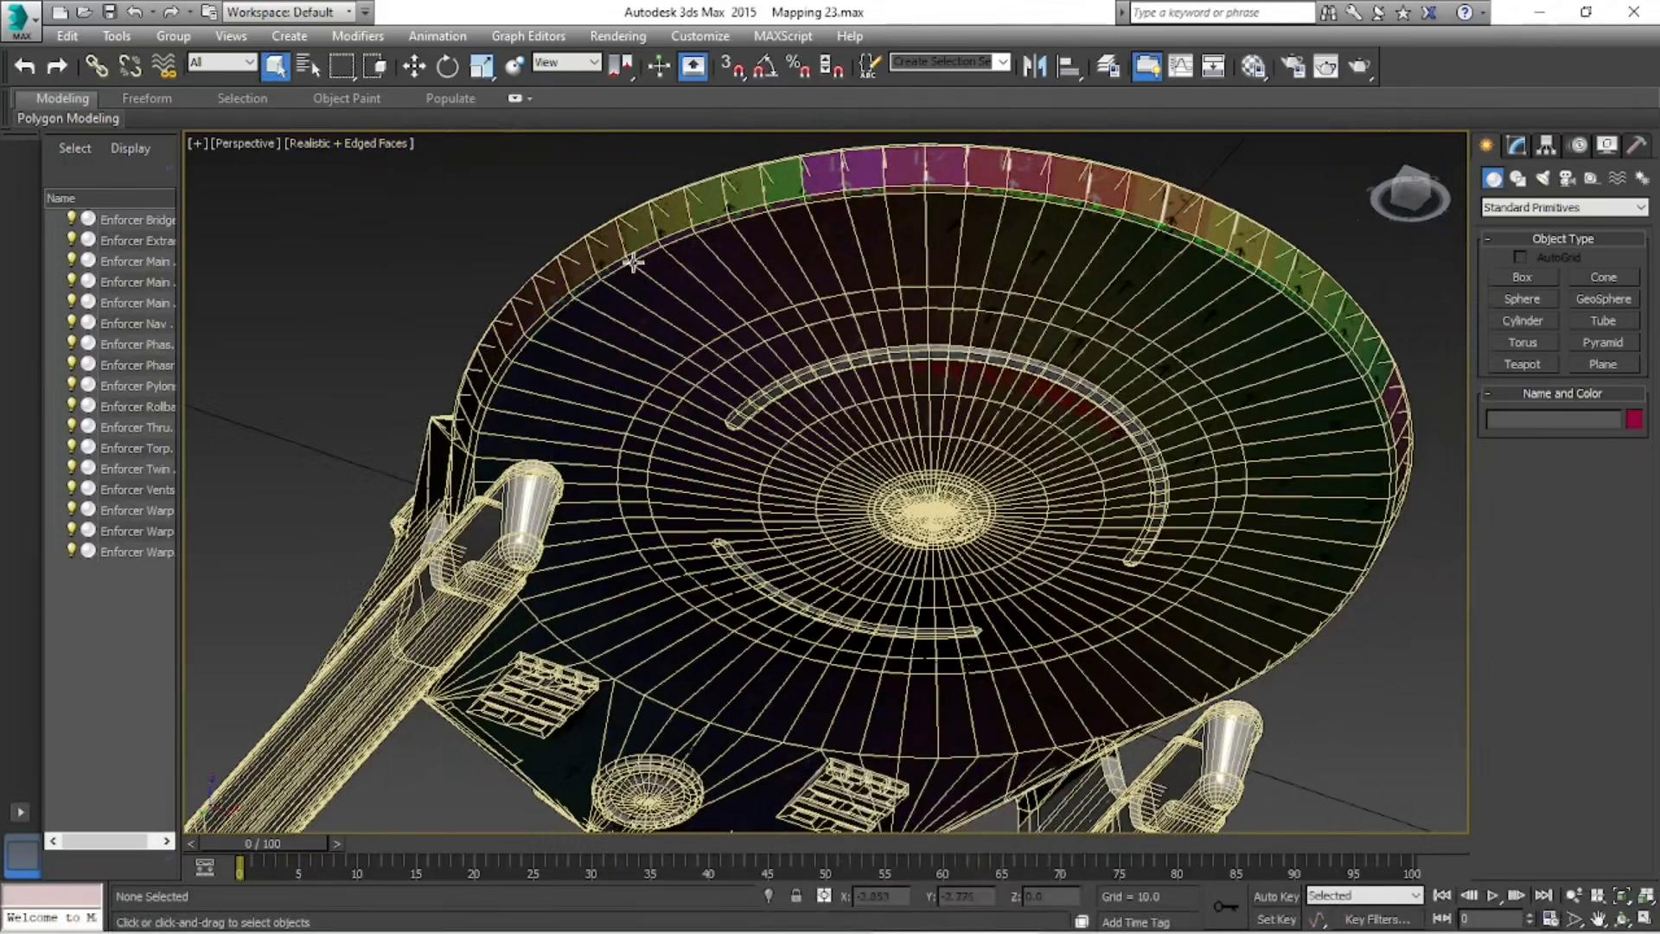
left_click(306, 66)
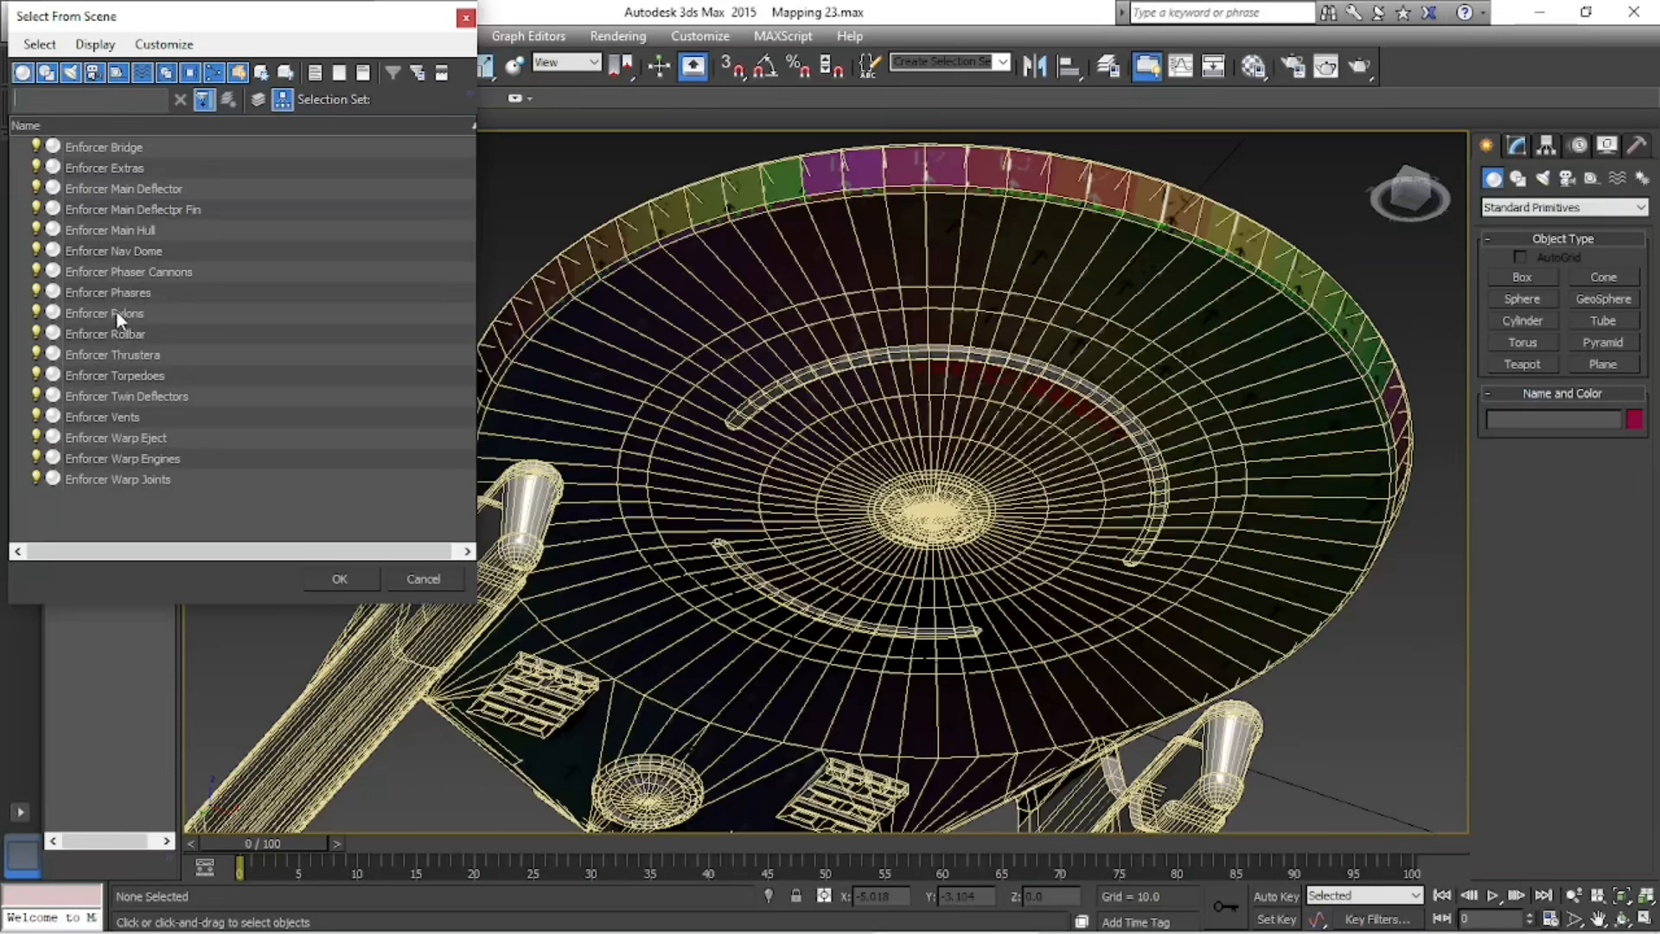
left_click(114, 251)
left_click(122, 235, "ctrl")
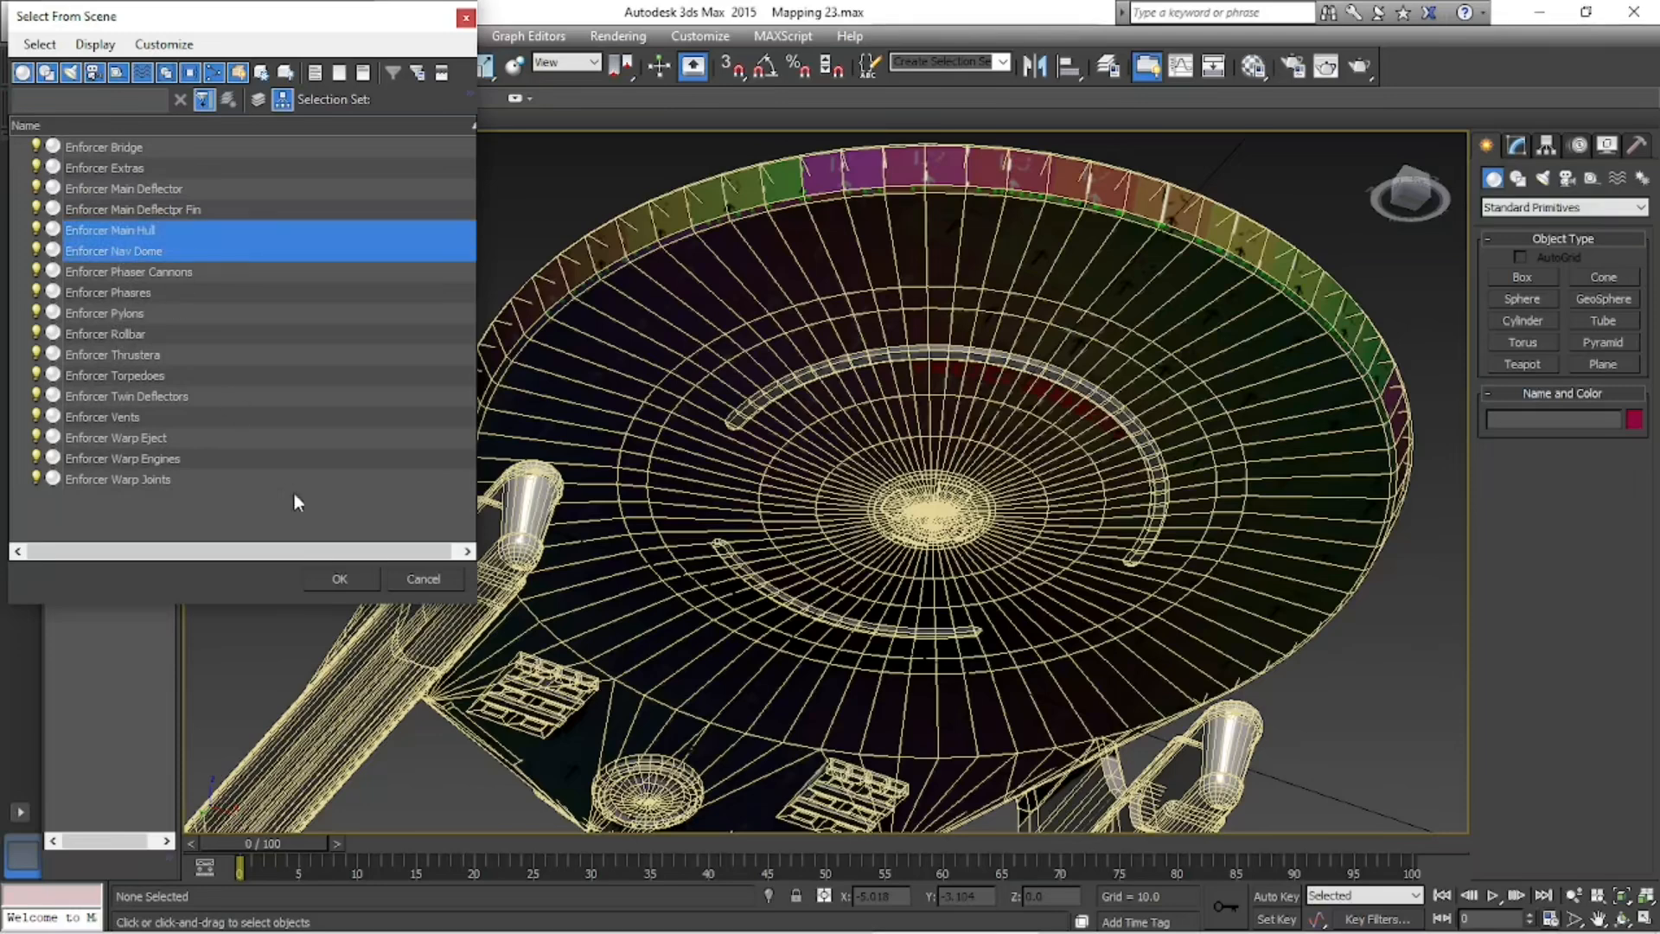
left_click(318, 584)
right_click(287, 368)
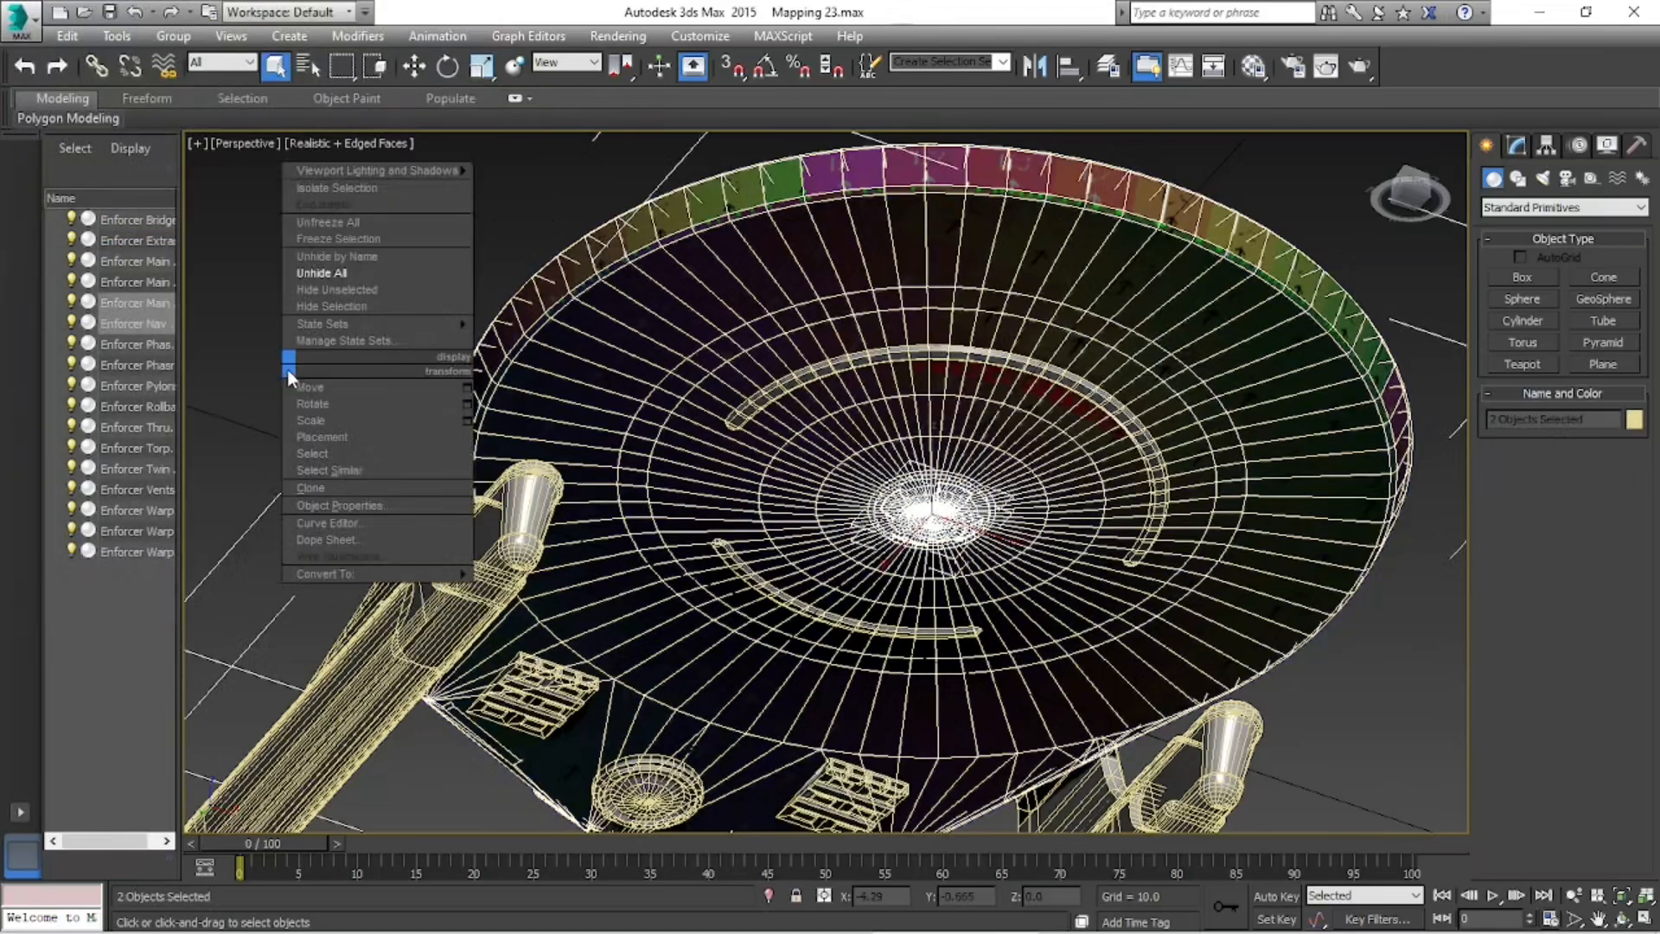
left_click(359, 292)
- Examine the nav dome at the centre of the saucer's underside, up close and from straight on
left_click(1575, 919)
left_click_drag(1258, 622, 1243, 499)
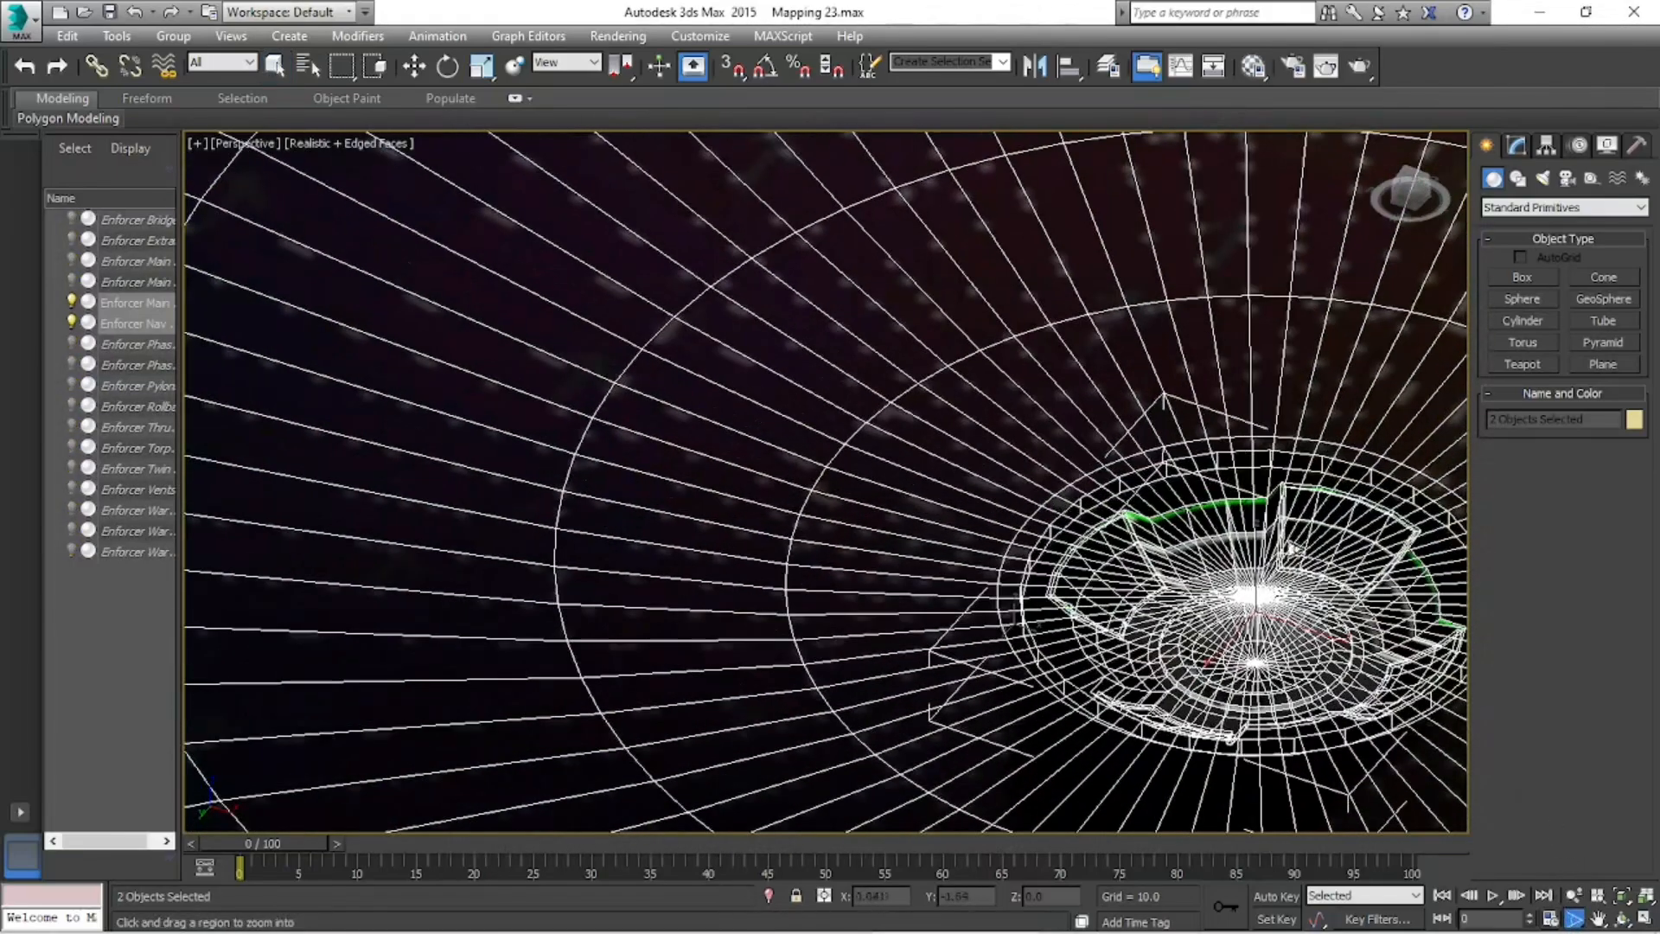
left_click(1597, 919)
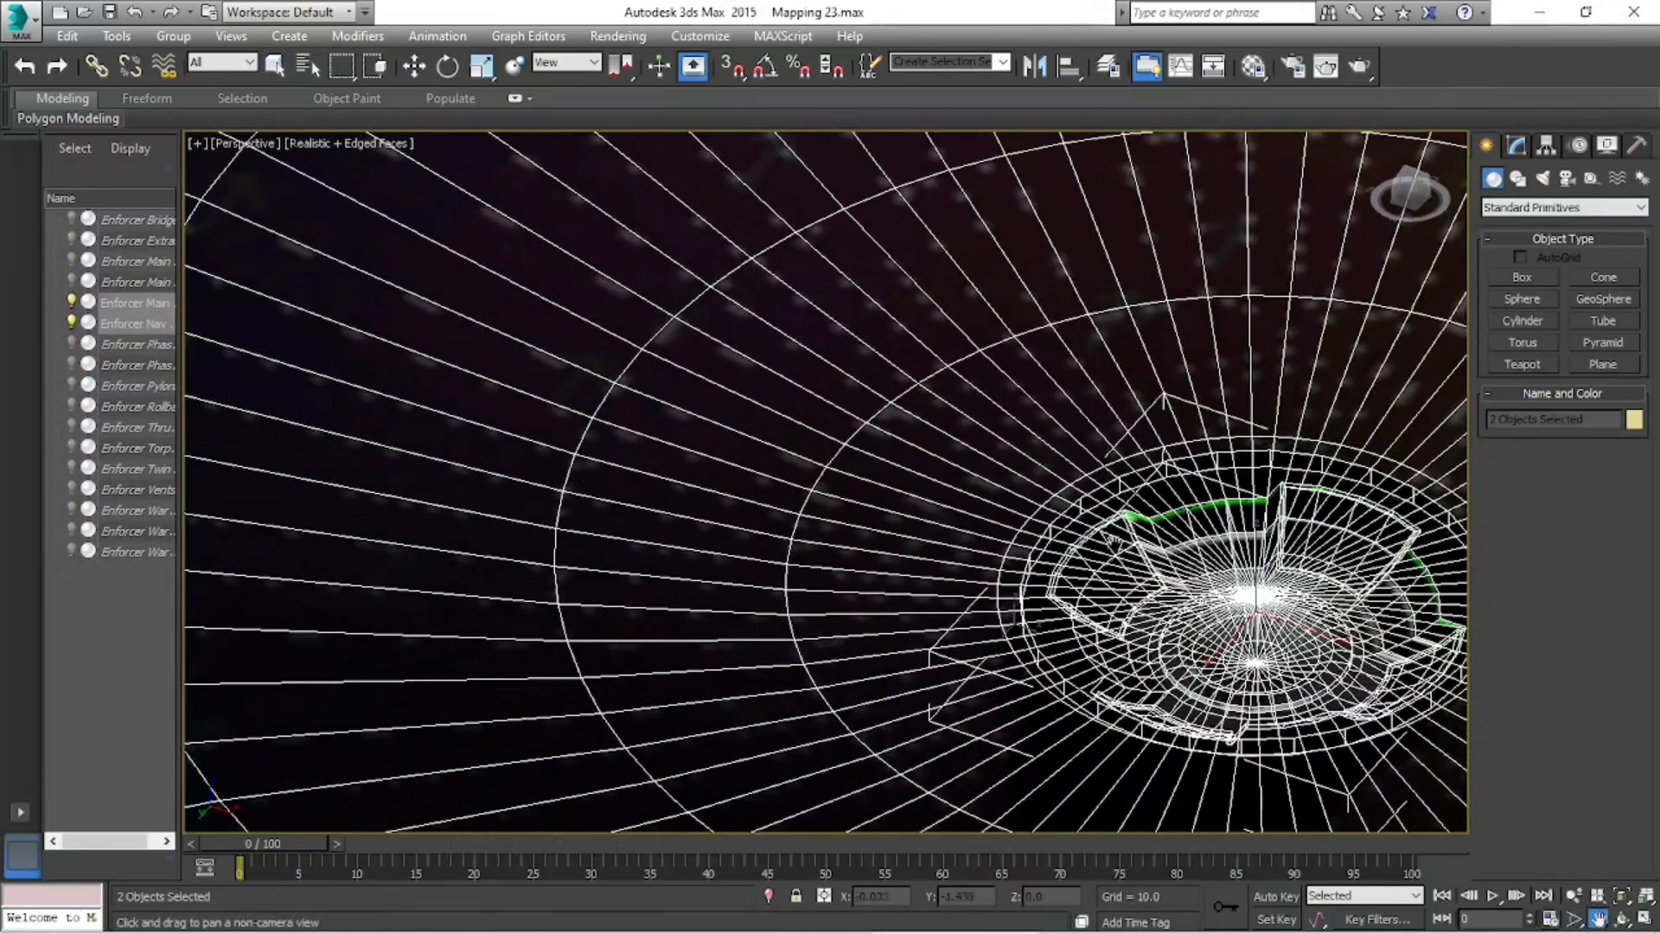
left_click_drag(1115, 543, 726, 439)
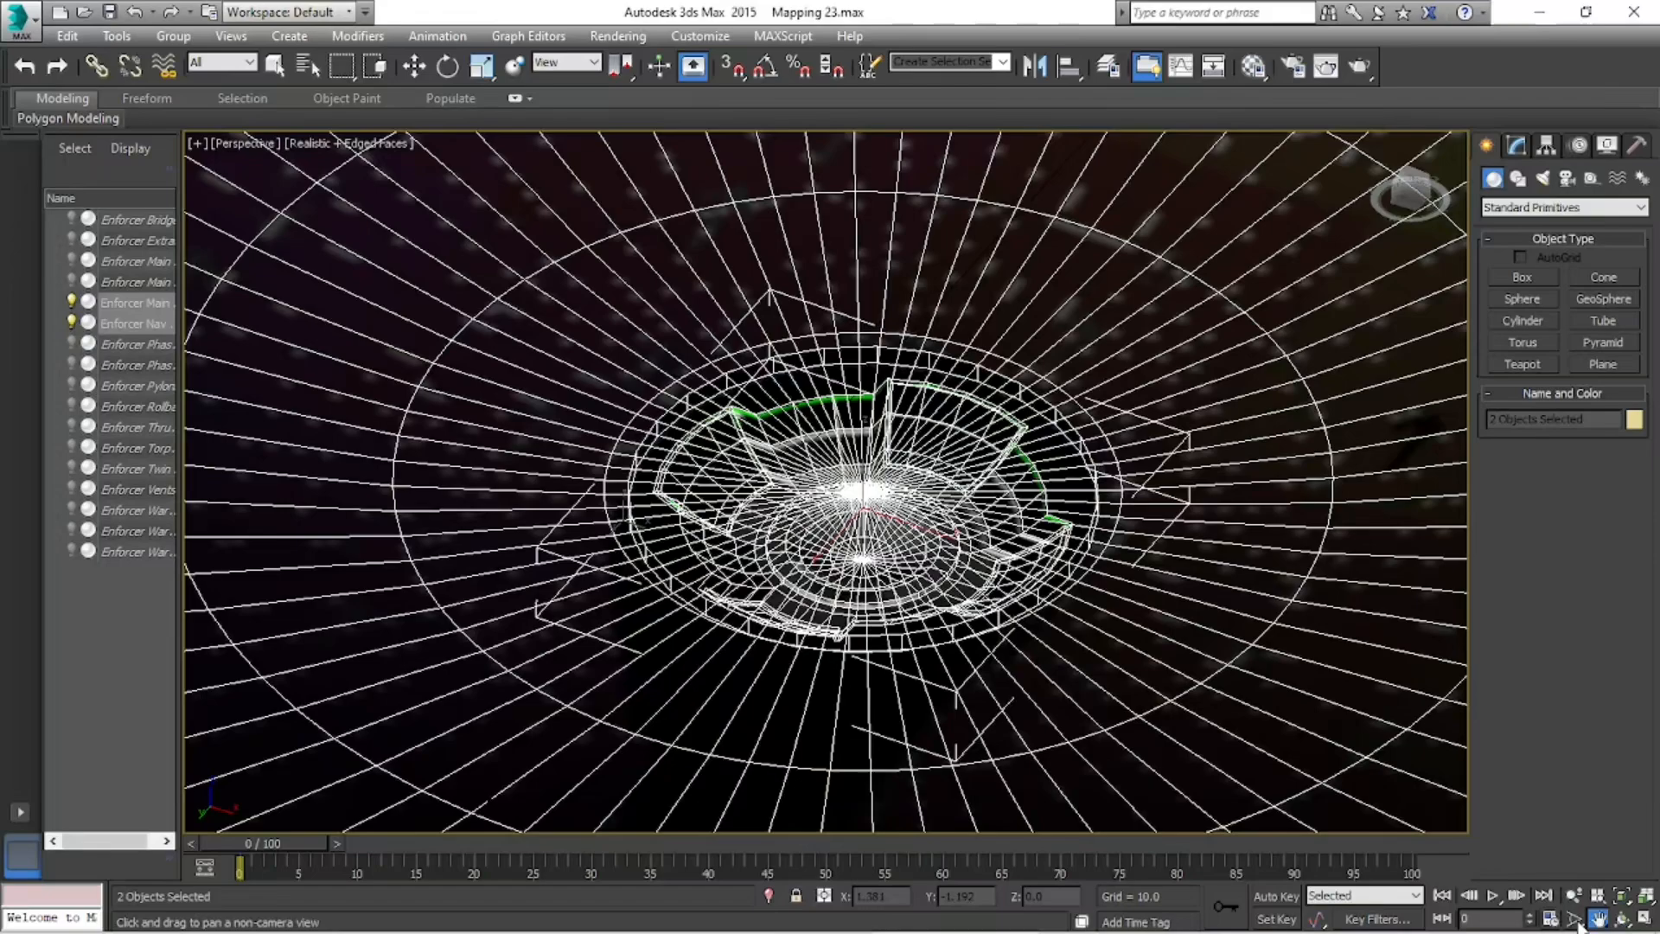
left_click_drag(1158, 583, 1091, 524)
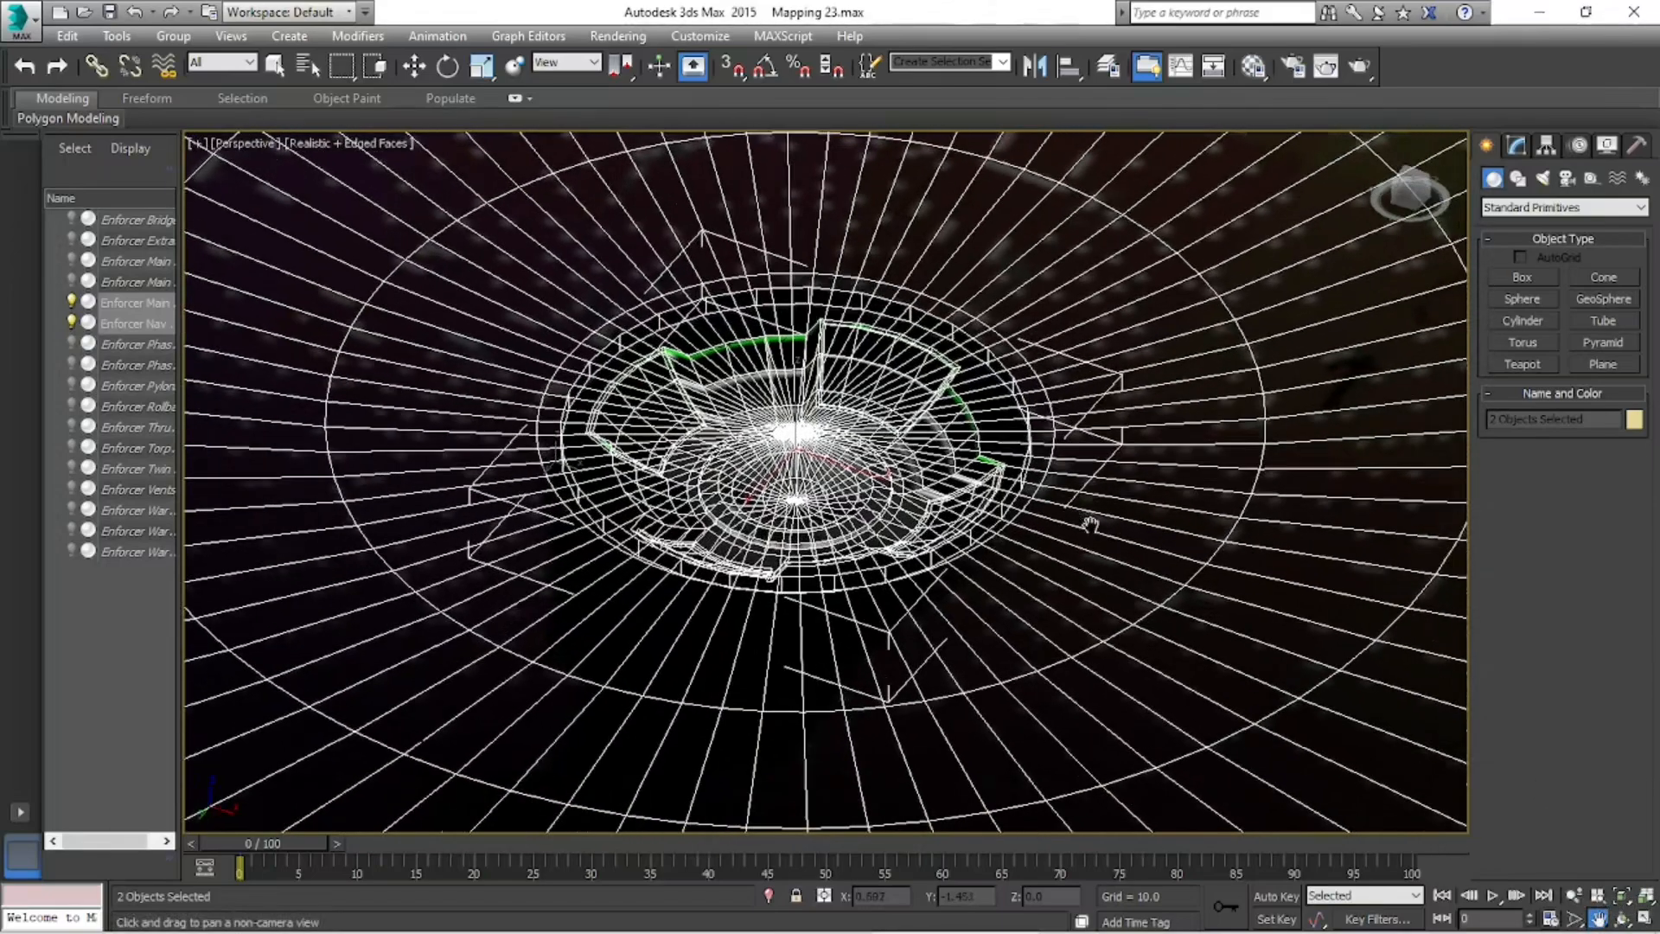
left_click(1573, 919)
left_click_drag(664, 254, 1208, 554)
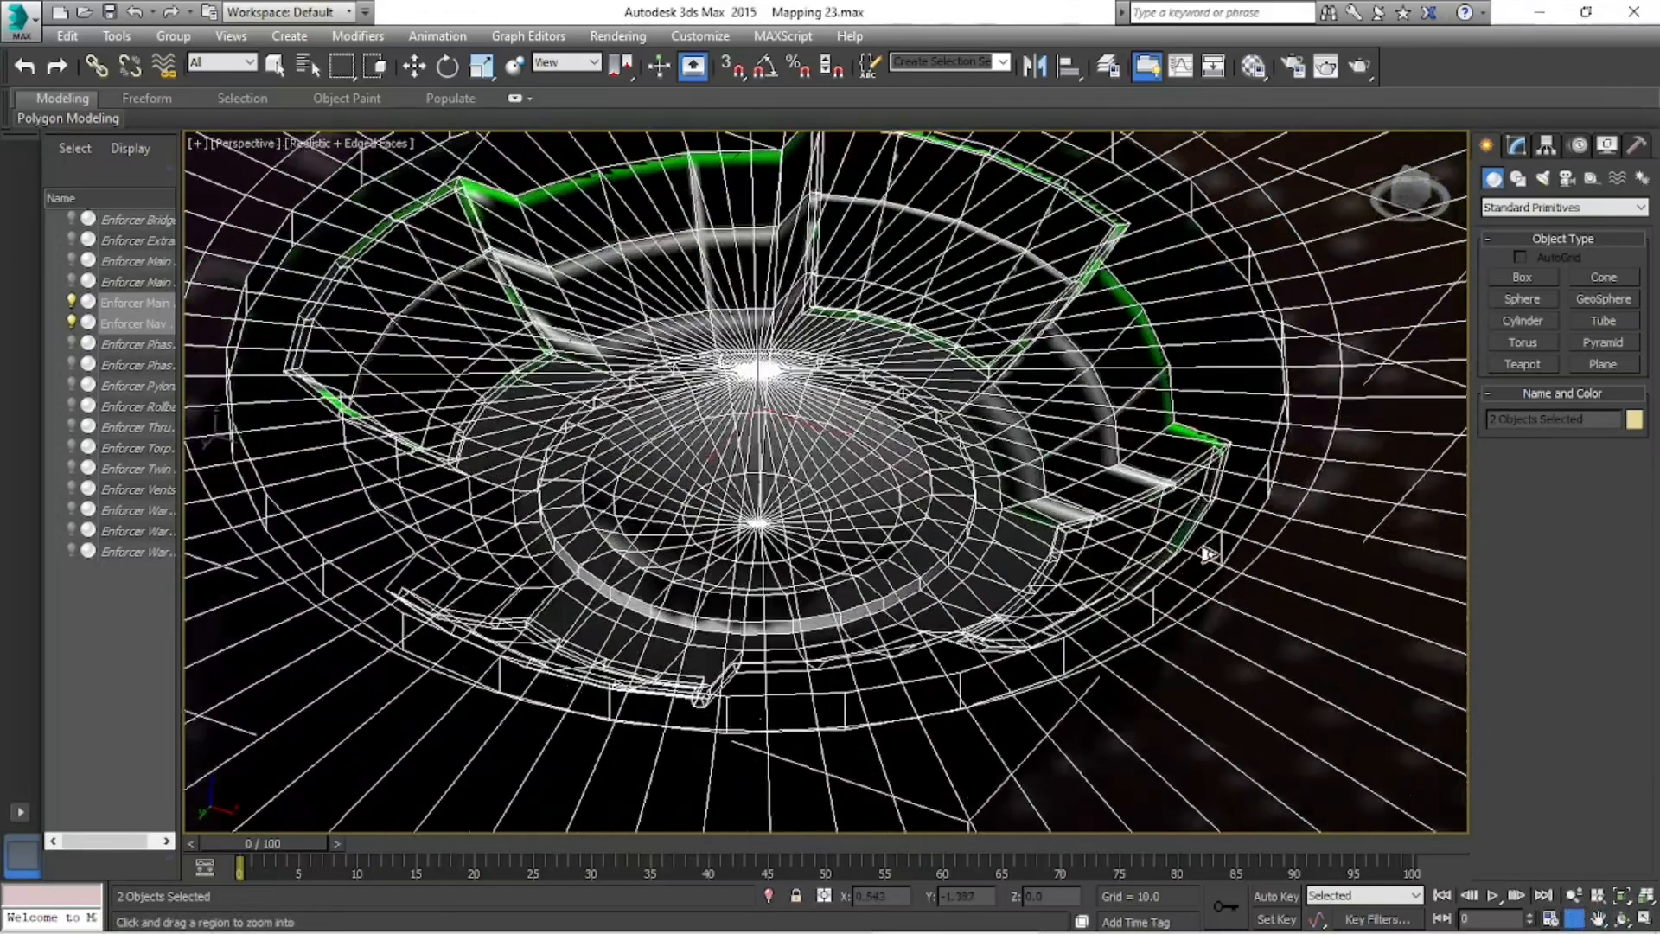
left_click(1622, 918)
left_click_drag(991, 465, 1042, 301)
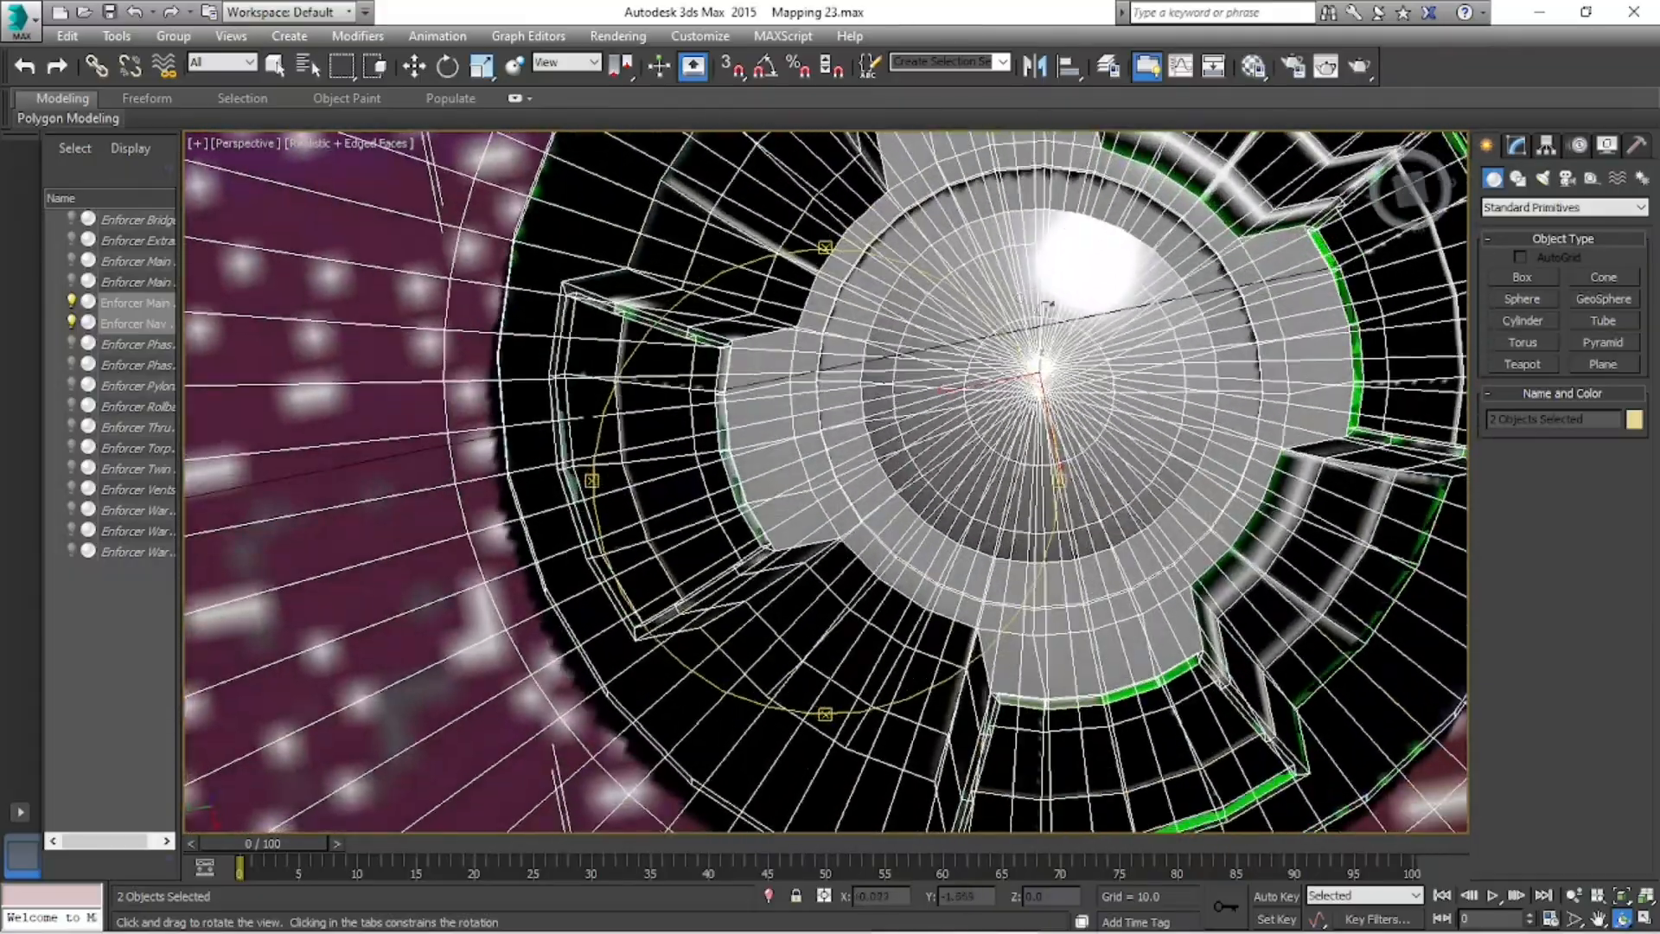
left_click(1598, 918)
left_click_drag(1332, 601, 1139, 691)
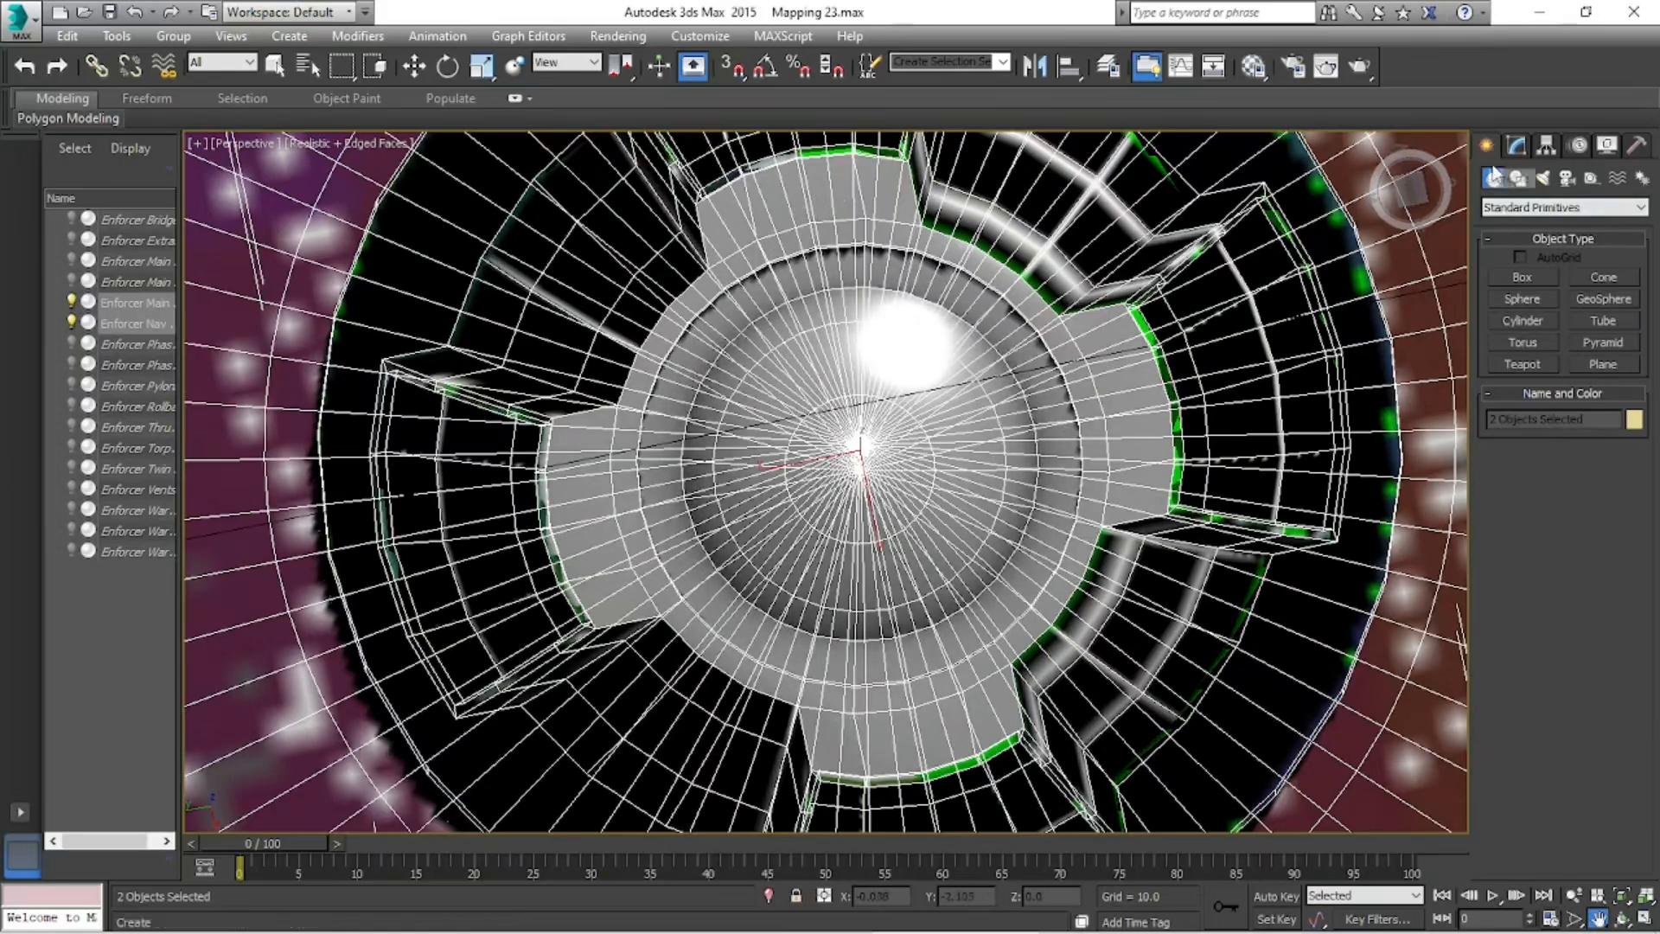
- Select only Enforcer Nav Dome by name and show its modify settings
left_click(1517, 146)
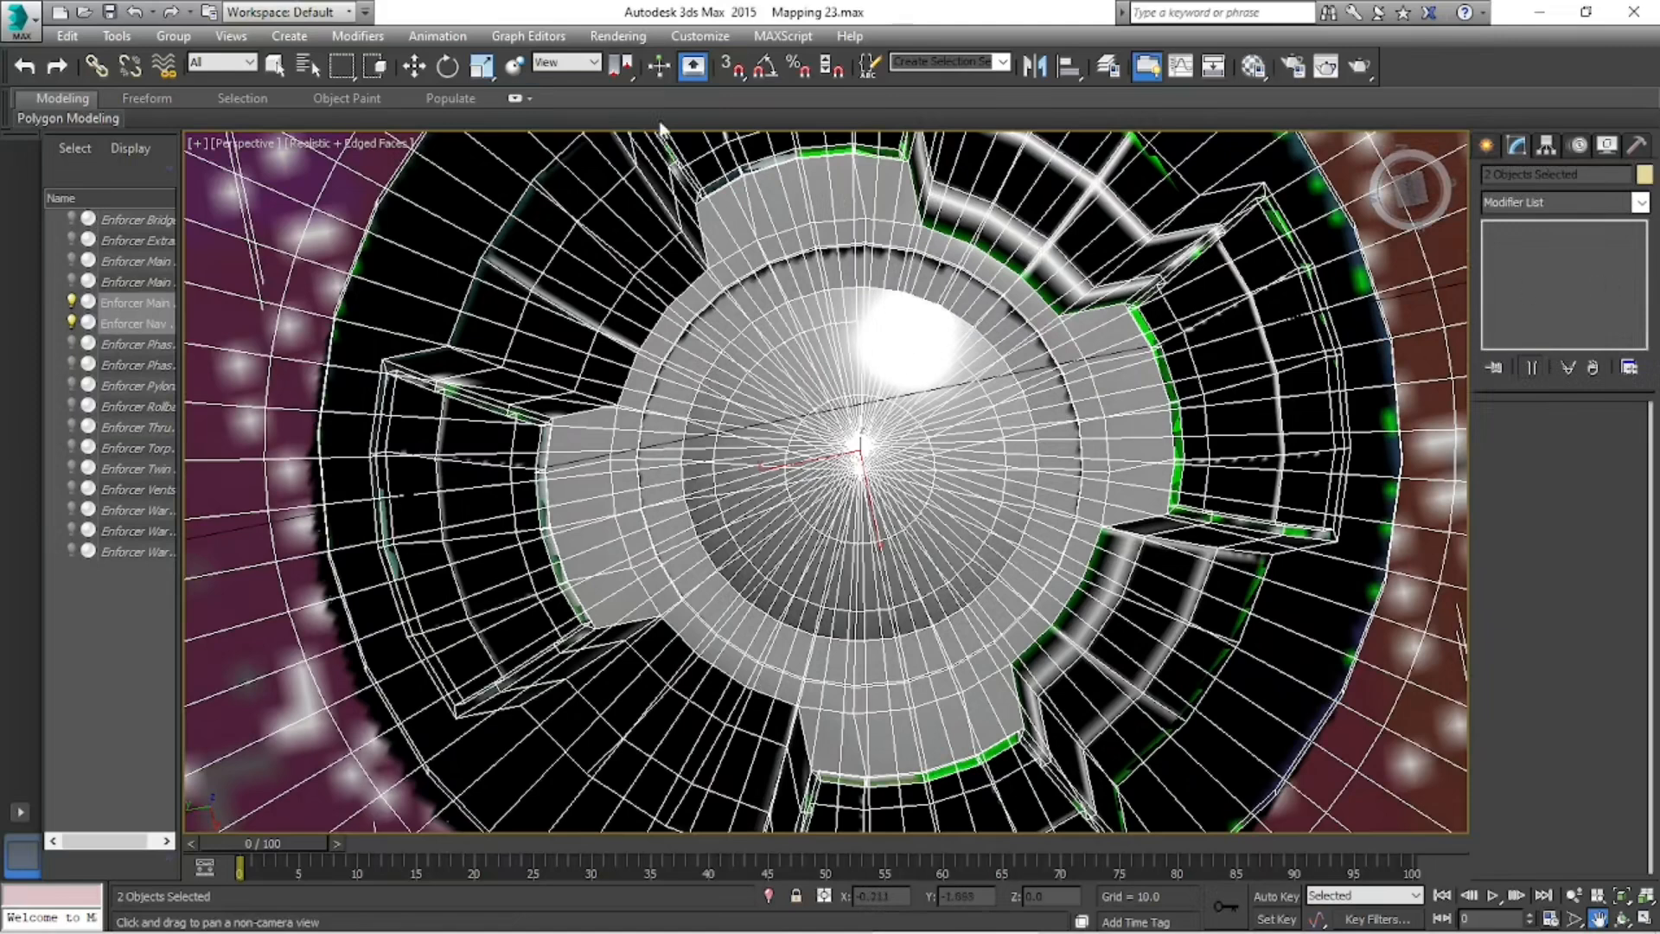
left_click(307, 68)
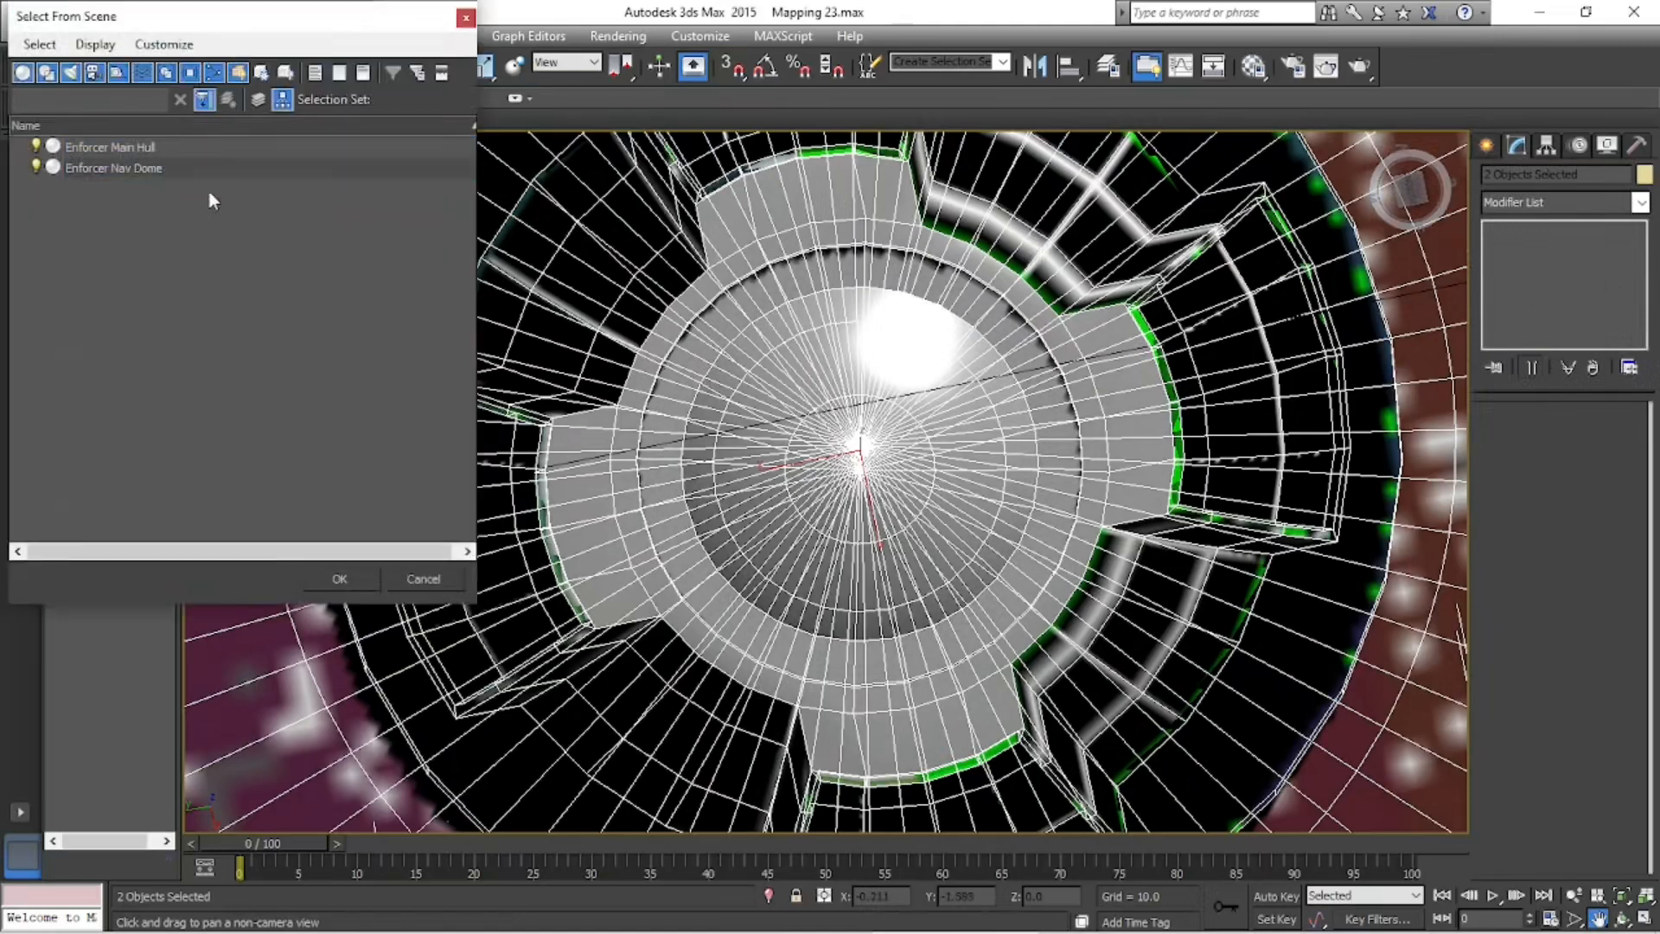
left_click(126, 167)
left_click(344, 578)
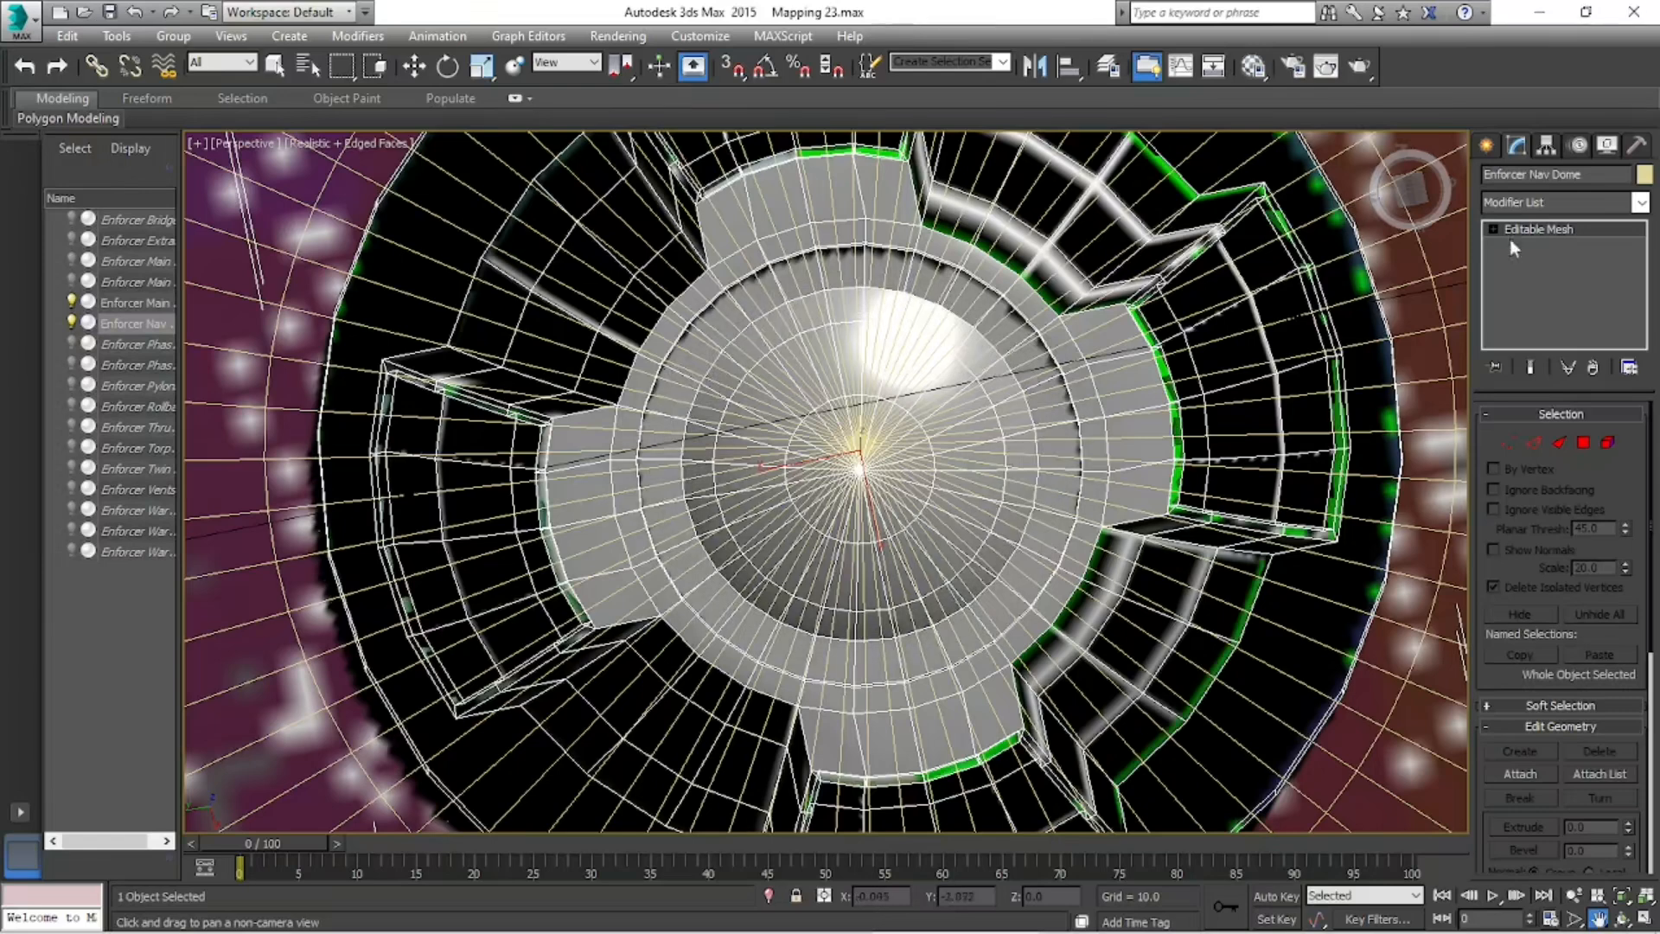
- Enter polygon sub-object mode on the nav dome's Editable Mesh and clear its stored face selection
left_click(275, 65)
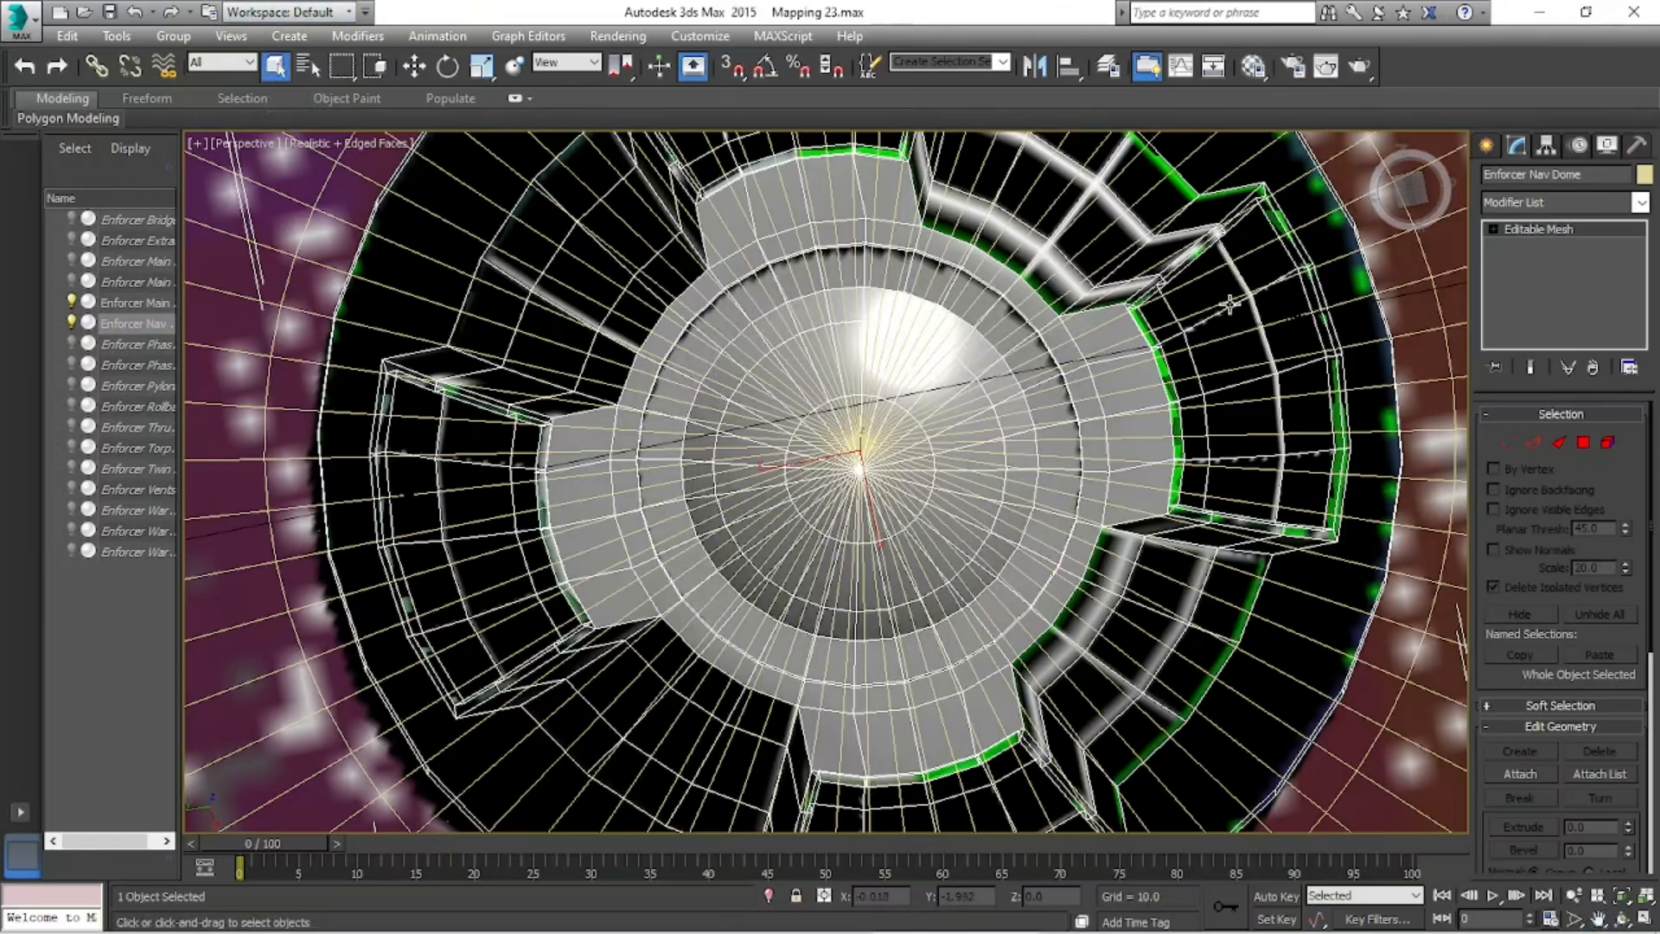
left_click(1584, 444)
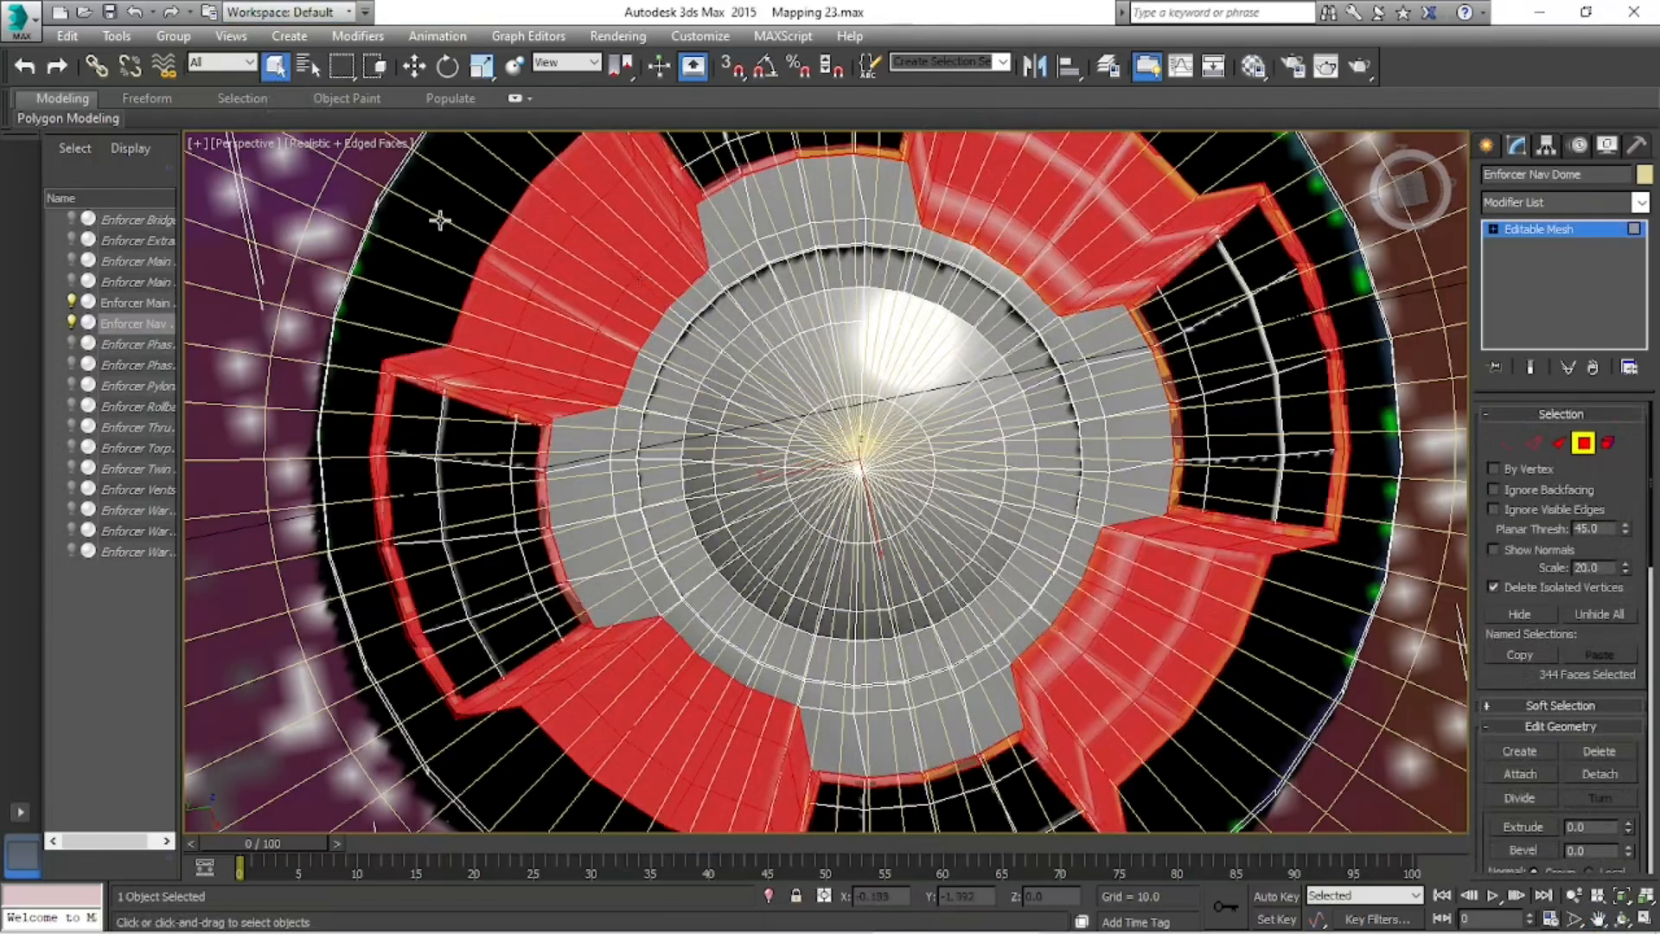
left_click(298, 229)
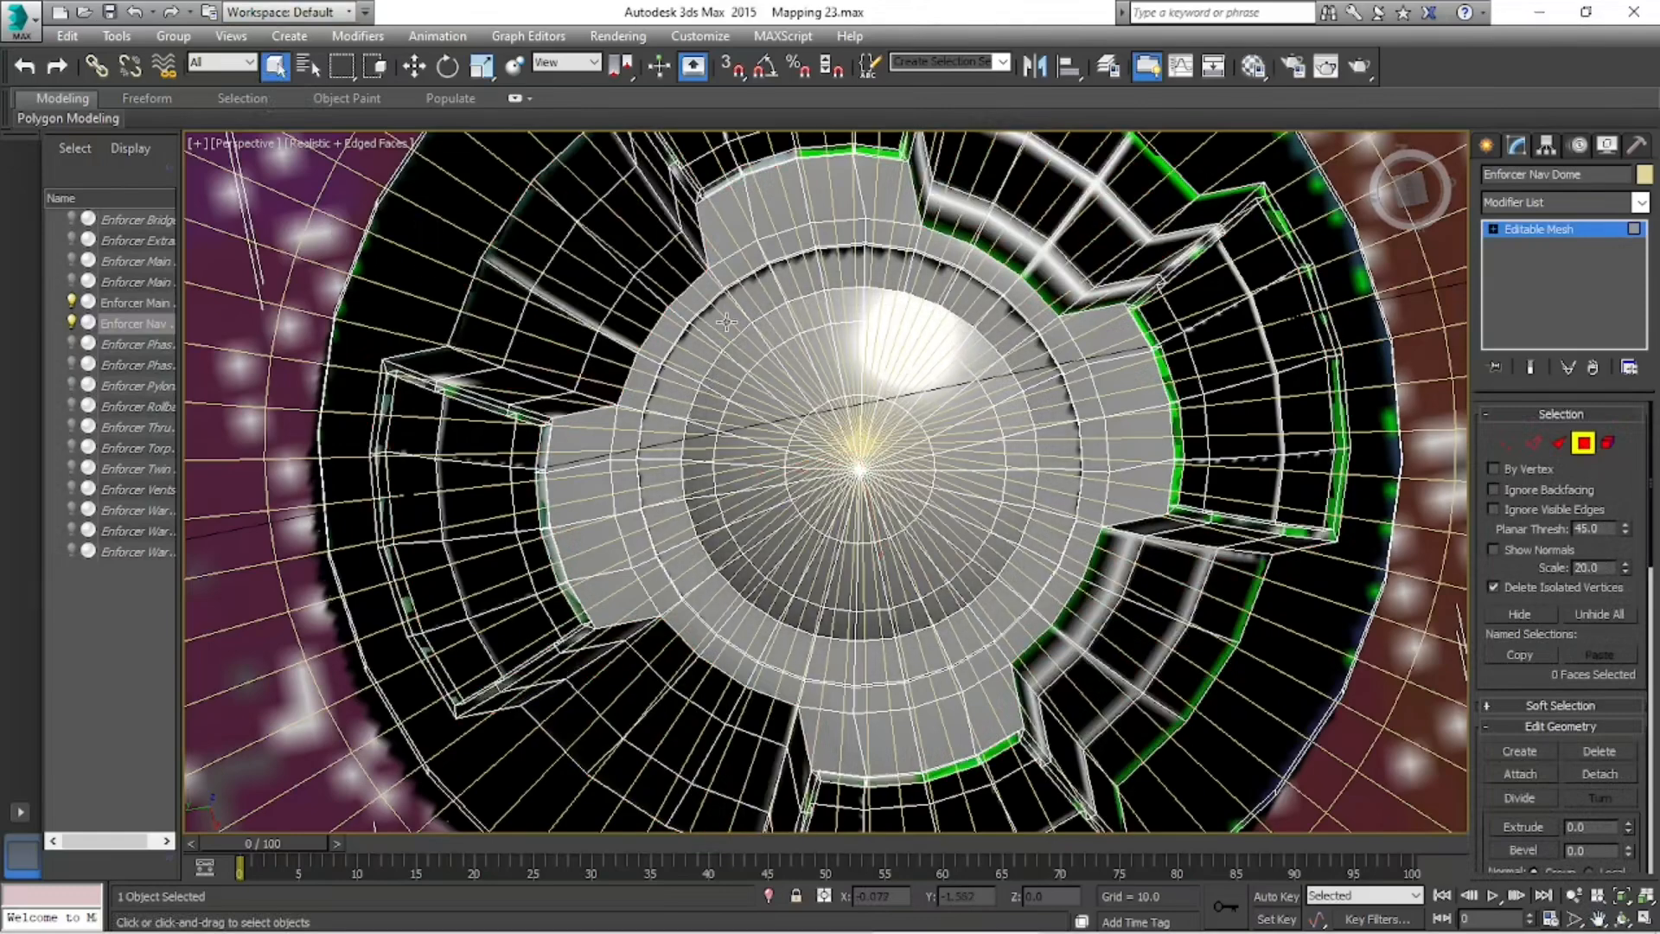
left_click(724, 221)
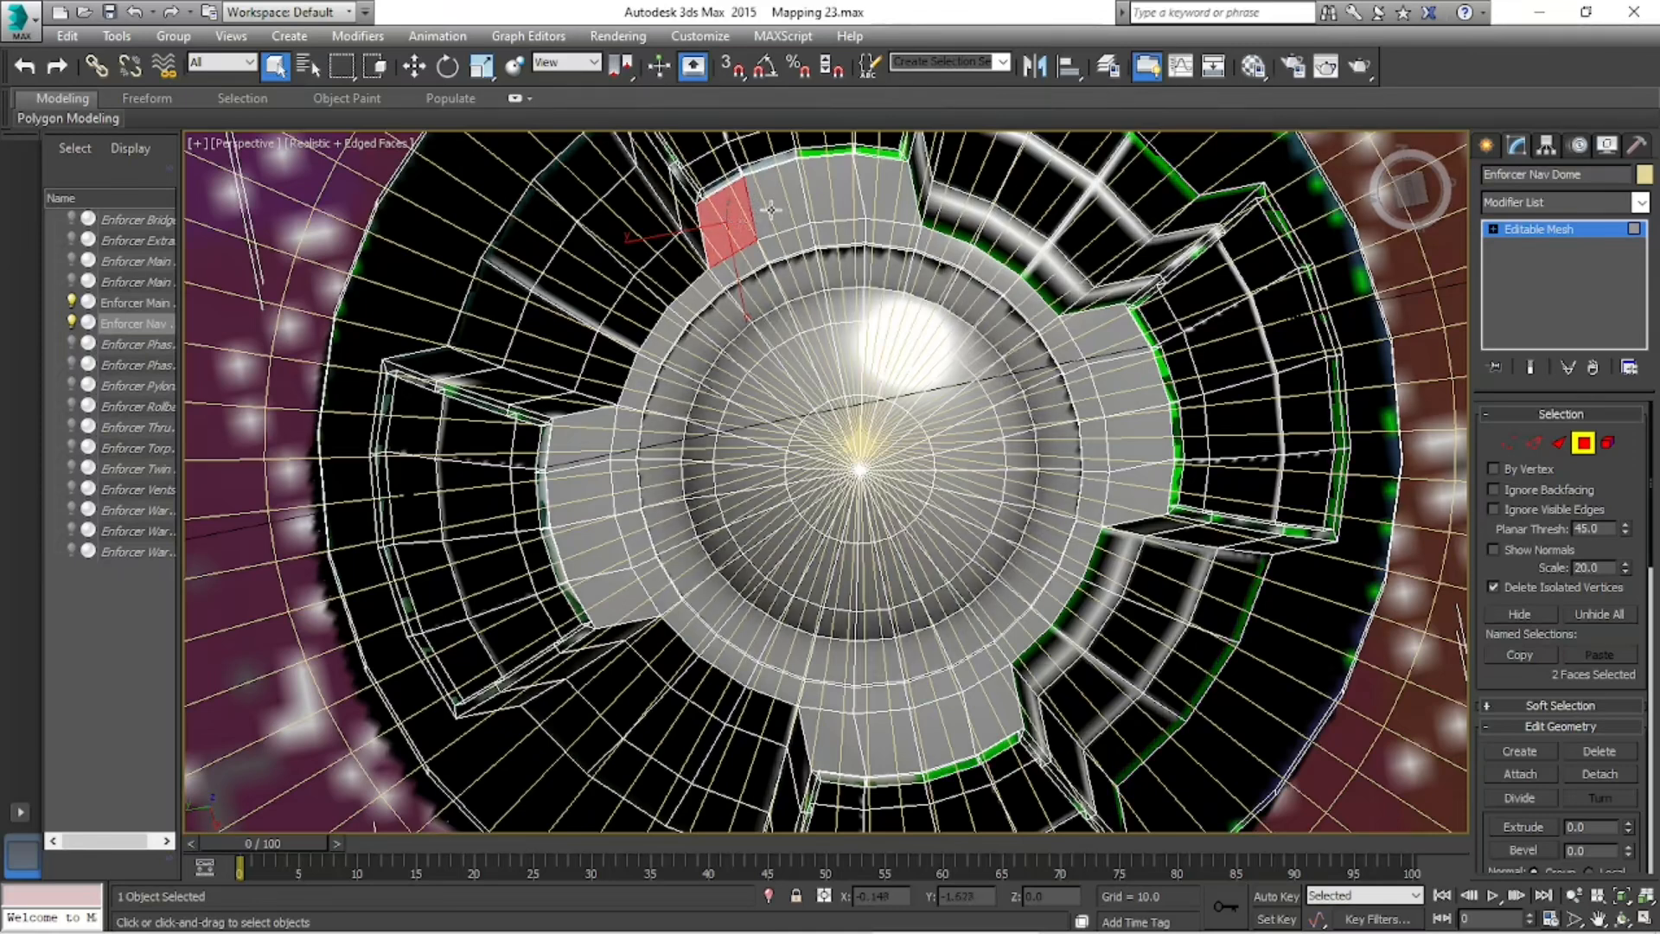
left_click(808, 190, "ctrl")
left_click(880, 184, "ctrl")
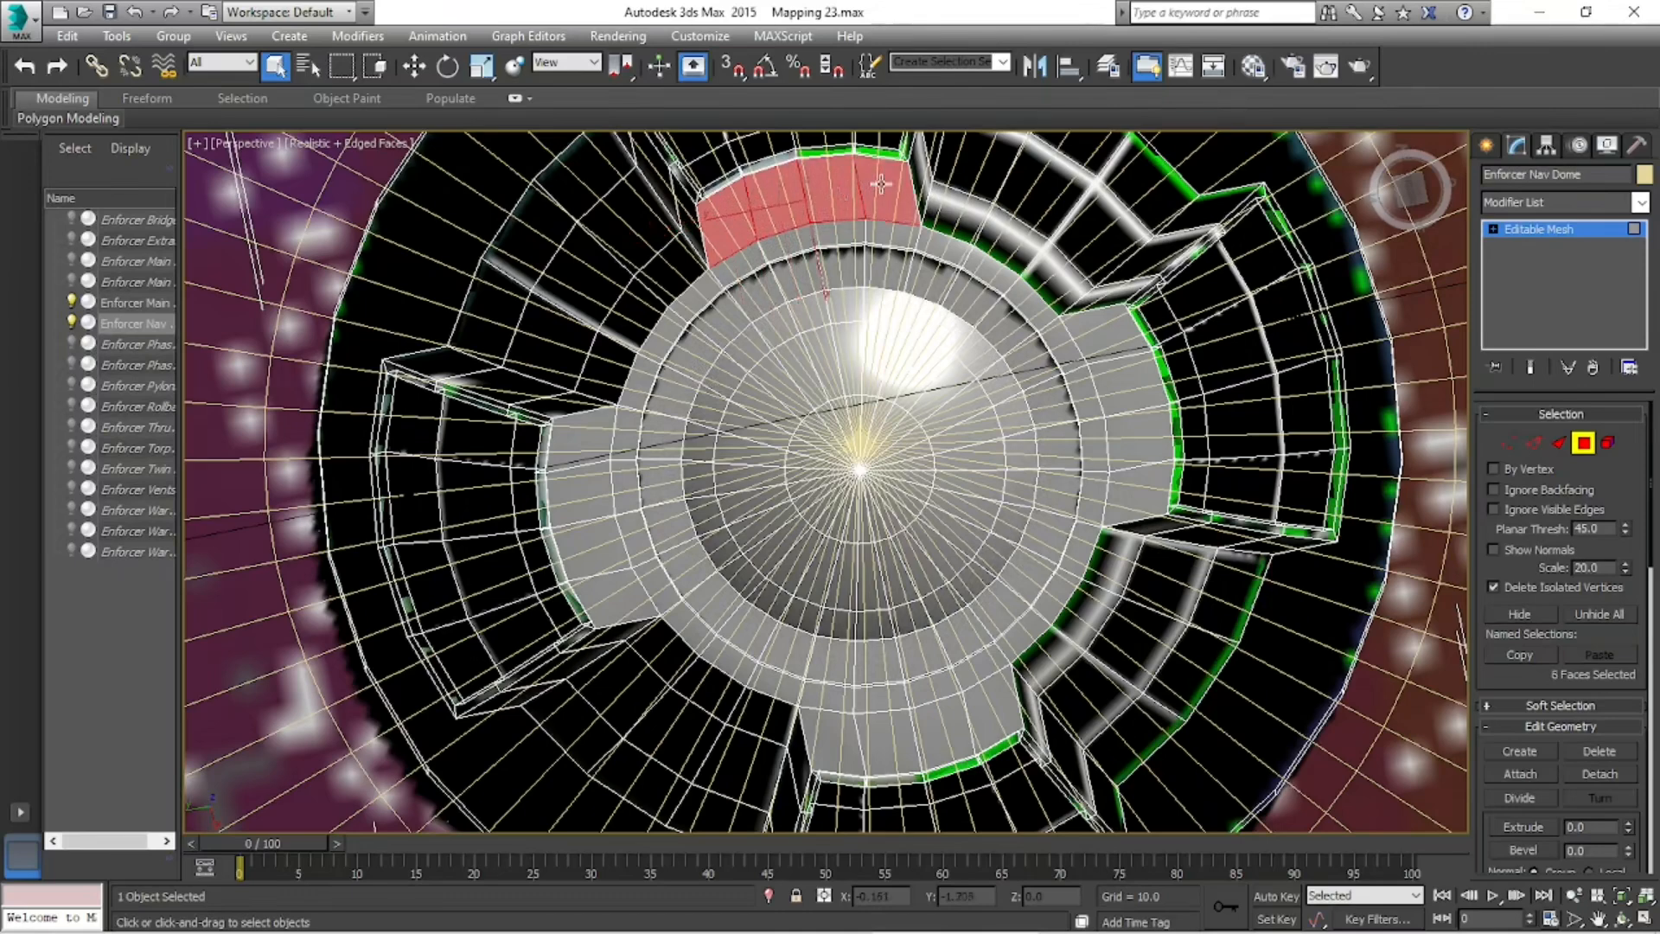
left_click(1388, 183)
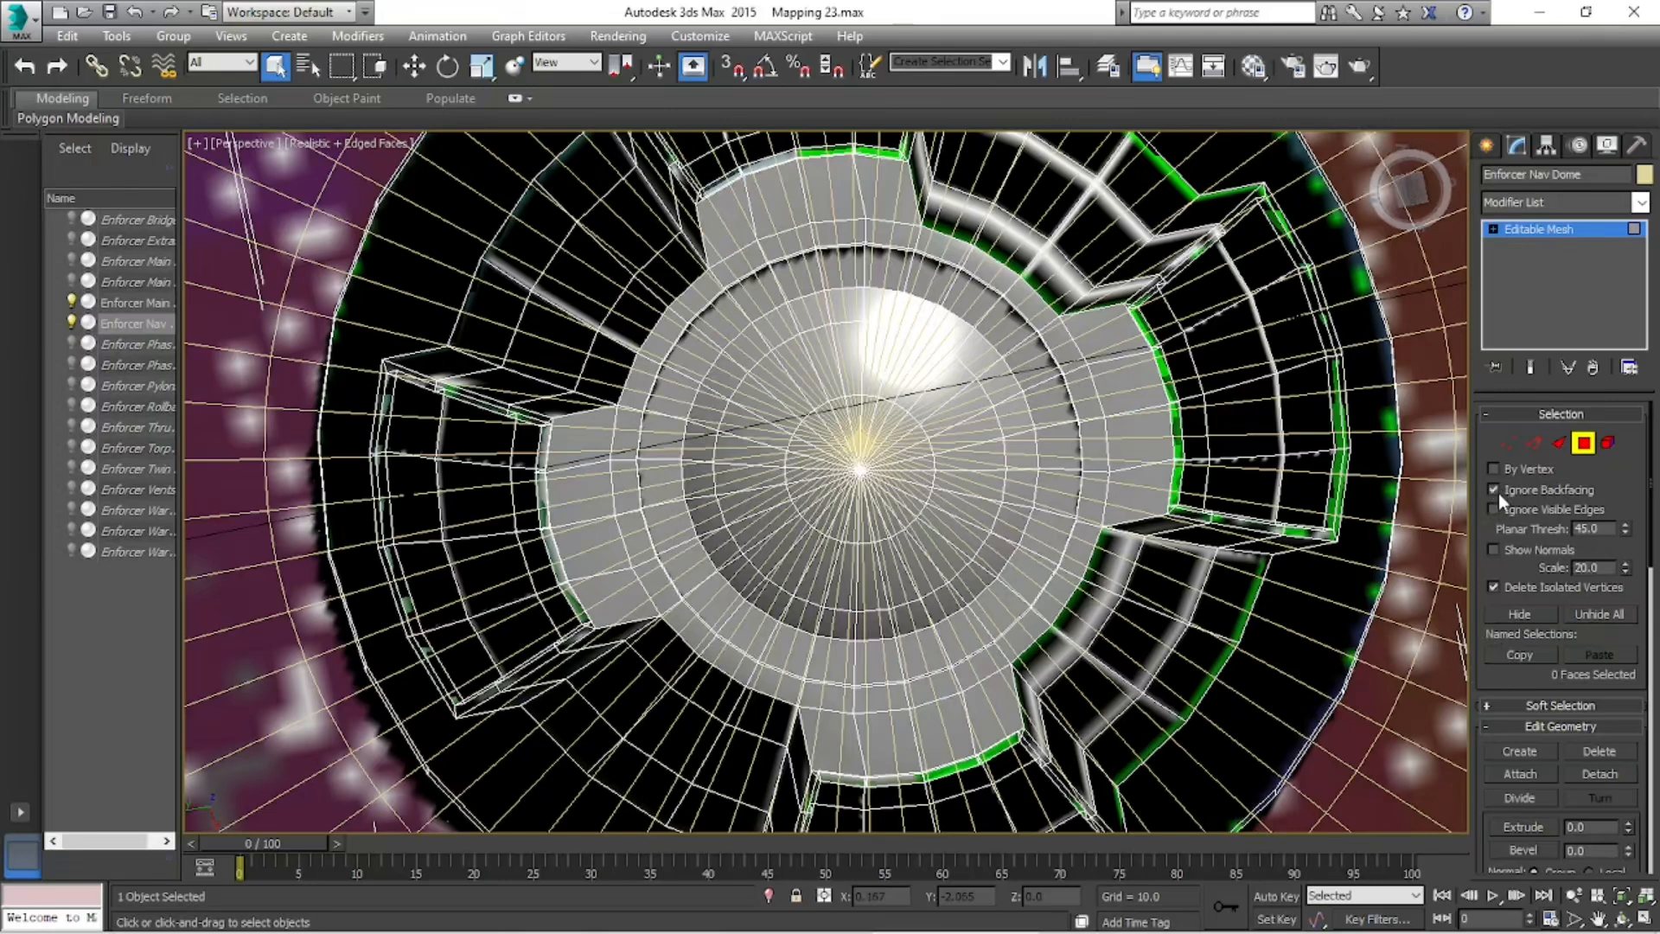
- With Ignore Backfacing on, select every flat face of the grey ring around the dome, including its four outer tabs
left_click(732, 220)
left_click(782, 204, "ctrl")
left_click(843, 197, "ctrl")
left_click(886, 190, "ctrl")
left_click(745, 268, "ctrl")
left_click(787, 248, "ctrl")
left_click(837, 242, "ctrl")
left_click(892, 236, "ctrl")
left_click(947, 250, "ctrl")
left_click(990, 272, "ctrl")
left_click(1023, 298, "ctrl")
left_click(1061, 350, "ctrl")
left_click(1103, 334, "ctrl")
left_click(1133, 379, "ctrl")
left_click(1096, 393, "ctrl")
left_click(1096, 443, "ctrl")
left_click(1139, 437, "ctrl")
left_click(1132, 493, "ctrl")
left_click(1096, 500, "ctrl")
left_click(1081, 553, "ctrl")
left_click(1061, 592, "ctrl")
left_click(1033, 626, "ctrl")
left_click(994, 659, "ctrl")
left_click(960, 676, "ctrl")
left_click(938, 689, "ctrl")
left_click(912, 694, "ctrl")
left_click(890, 697, "ctrl")
left_click(865, 698, "ctrl")
left_click(838, 698, "ctrl")
left_click(813, 696, "ctrl")
left_click(821, 735, "ctrl")
left_click(851, 745, "ctrl")
left_click(891, 739, "ctrl")
left_click(946, 730, "ctrl")
left_click(994, 722, "ctrl")
left_click(783, 689, "ctrl")
left_click(745, 675, "ctrl")
left_click(719, 652, "ctrl")
left_click(692, 627, "ctrl")
left_click(659, 584, "ctrl")
left_click(611, 595, "ctrl")
left_click(592, 551, "ctrl")
left_click(636, 540, "ctrl")
left_click(626, 497, "ctrl")
left_click(591, 495, "ctrl")
left_click(577, 442, "ctrl")
left_click(624, 433, "ctrl")
left_click(636, 387, "ctrl")
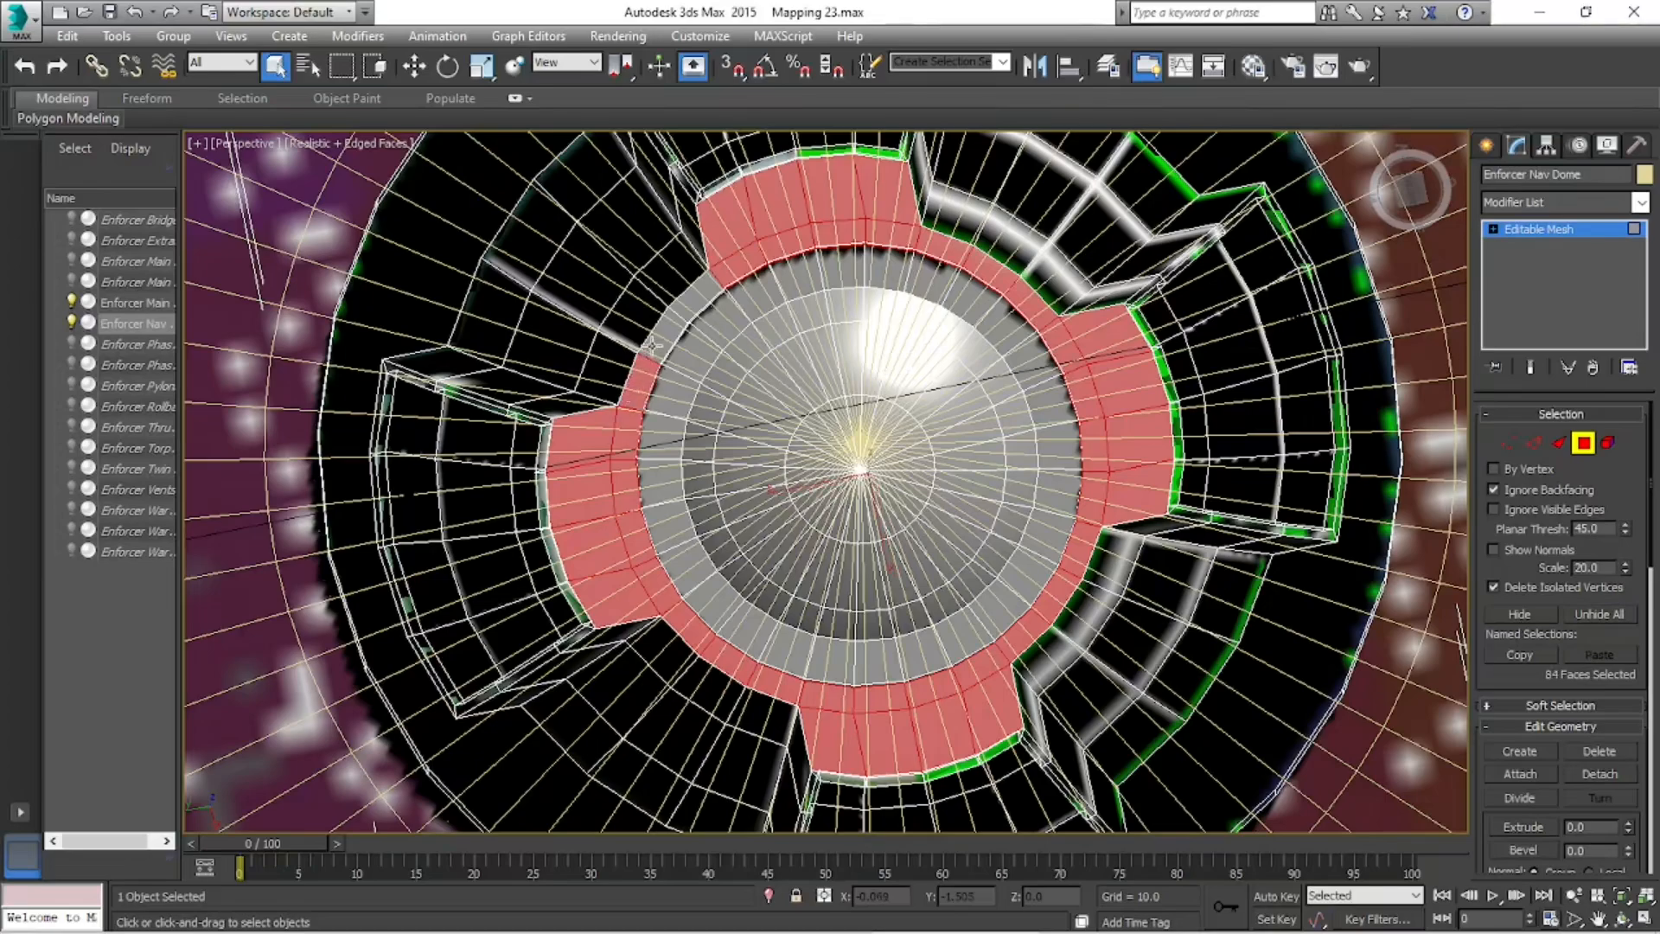
left_click(670, 329, "ctrl")
left_click(697, 296, "ctrl")
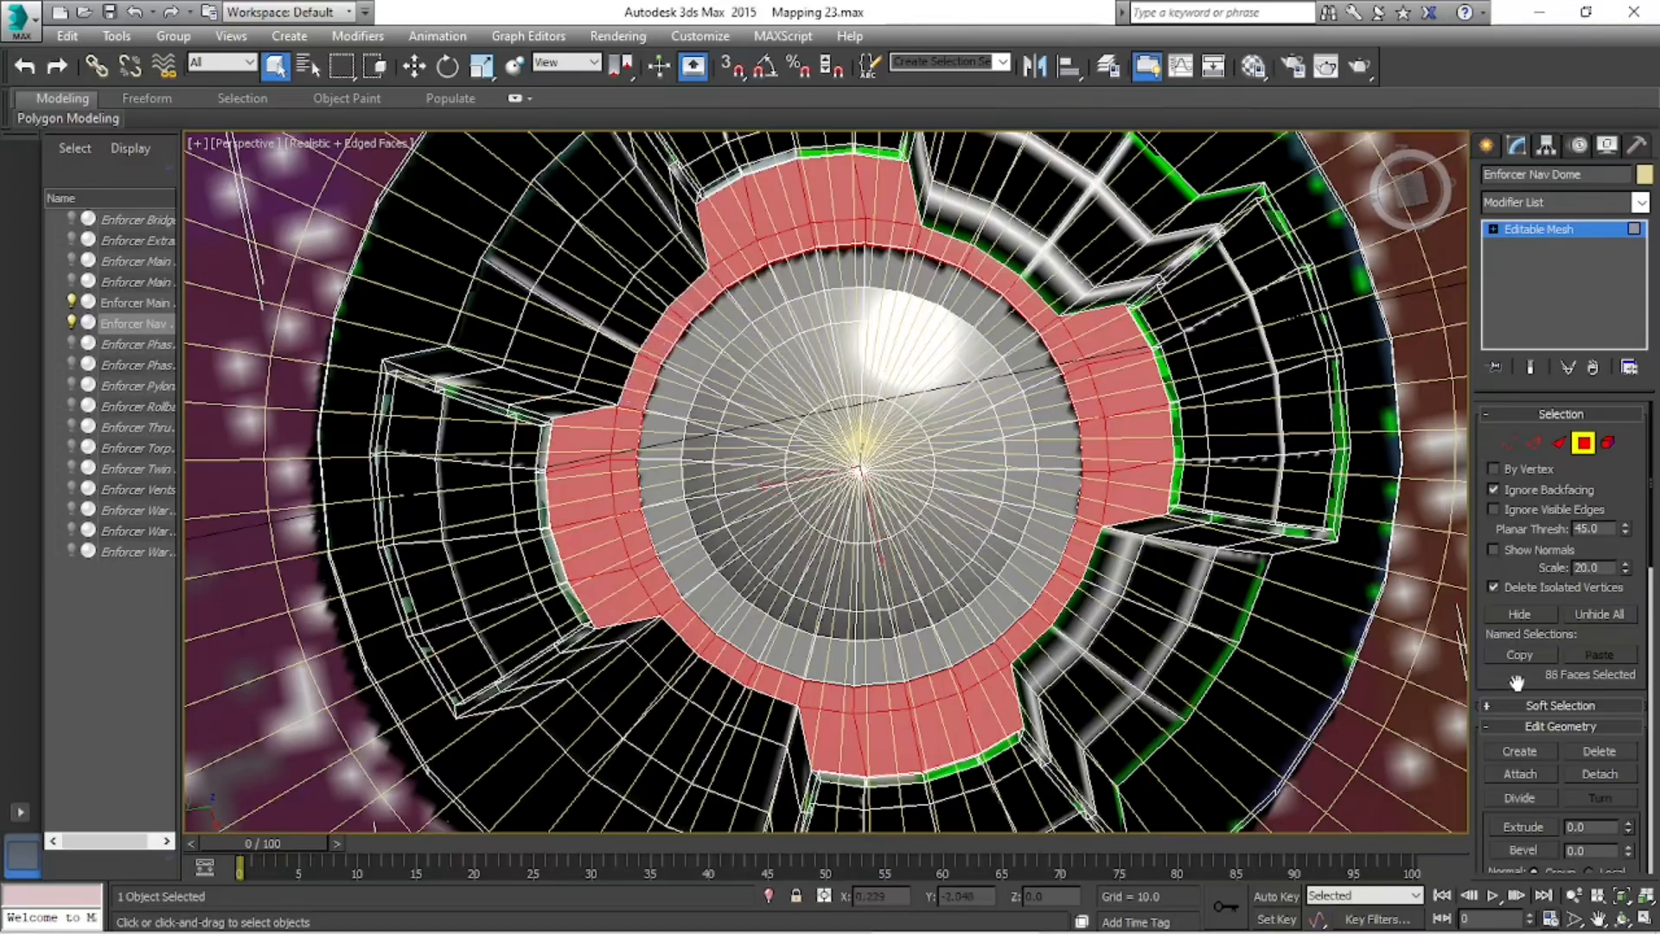
- Add the first four neighbouring segments of the ring's inner wall, next to one tab, to the face selection
left_click(1622, 918)
left_click_drag(841, 316, 1138, 172)
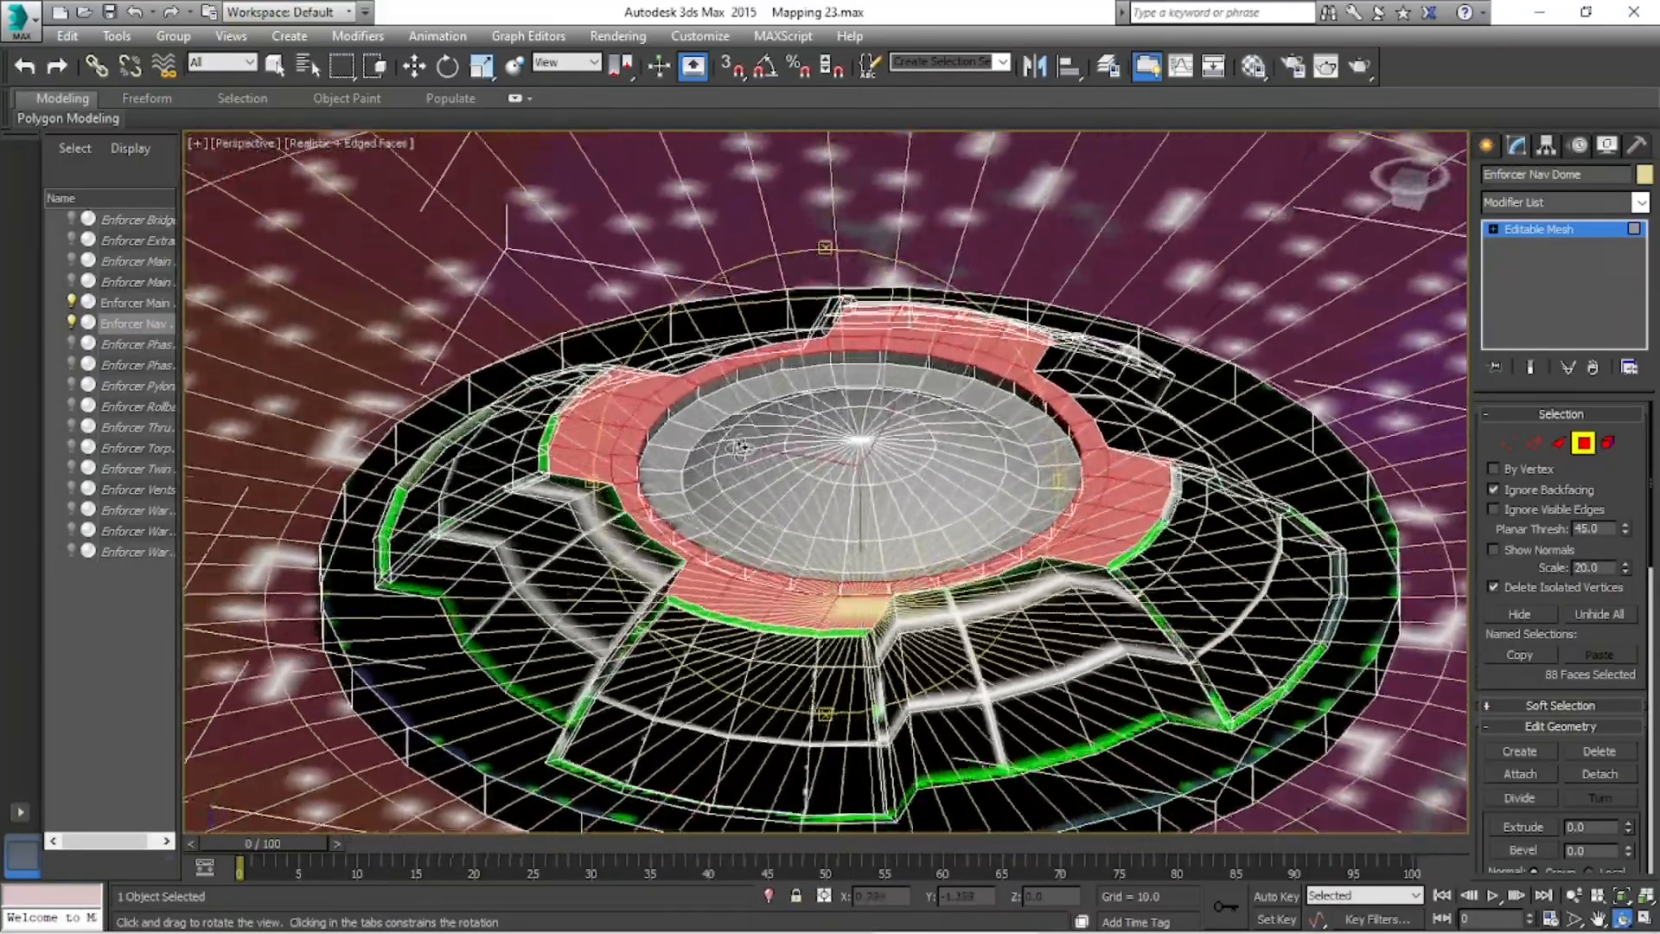
left_click_drag(741, 446, 731, 445)
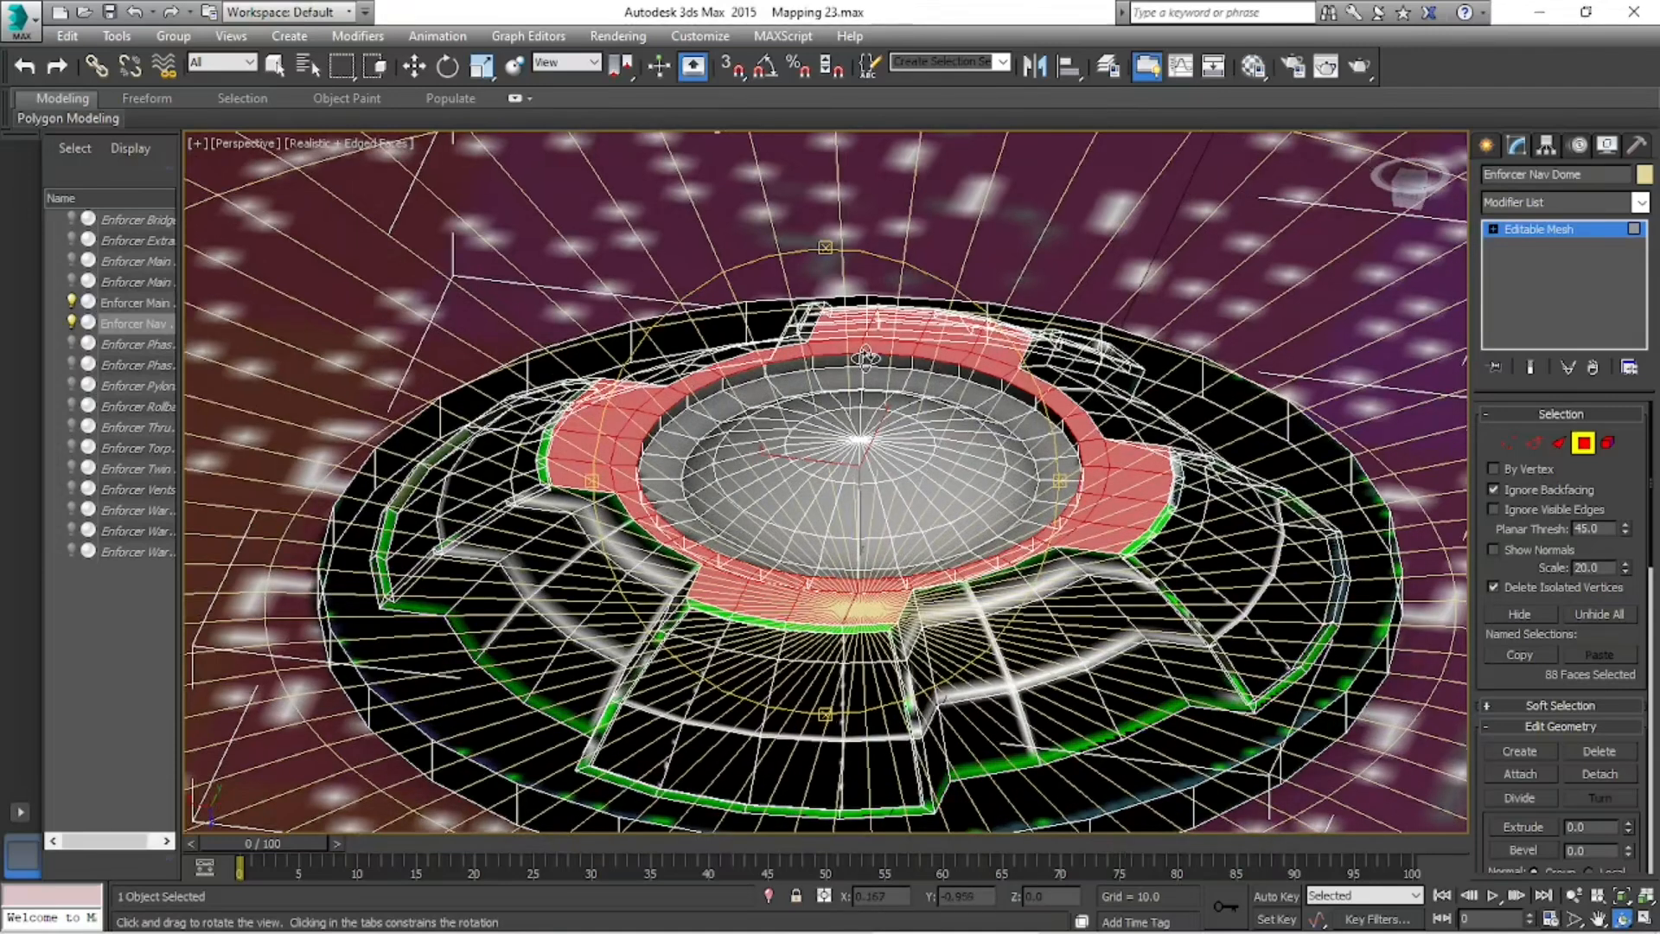
left_click_drag(791, 413, 598, 417)
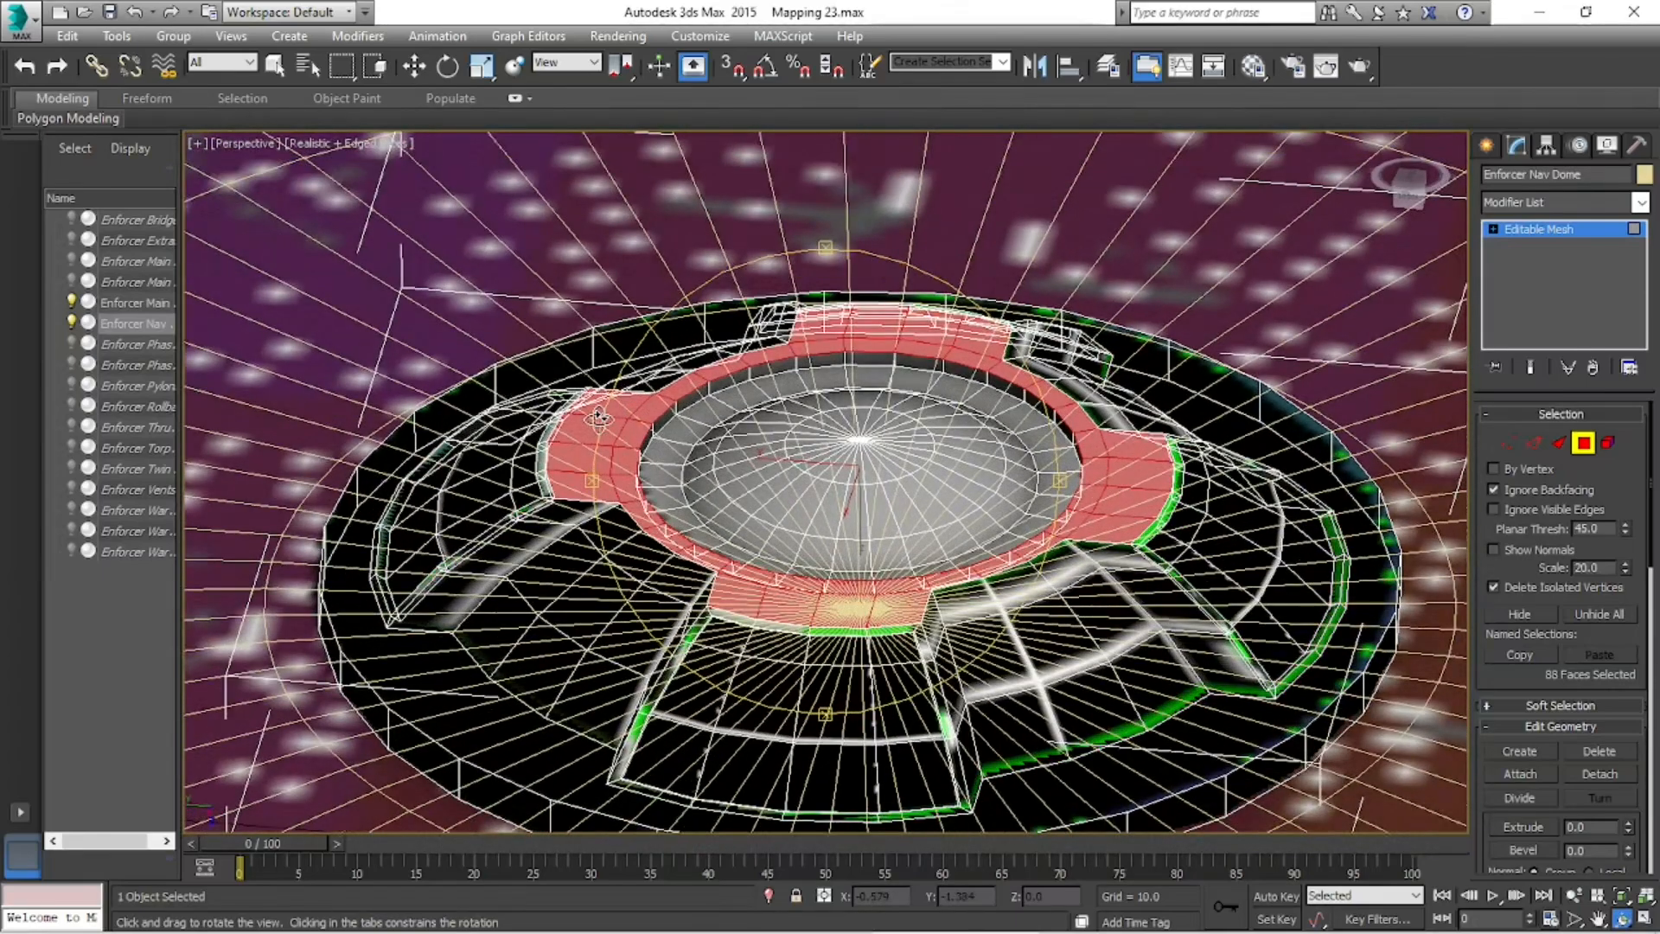
mouse_move(598, 418)
left_mouse_down()
mouse_move(543, 406)
mouse_move(579, 406)
mouse_move(574, 419)
left_mouse_up()
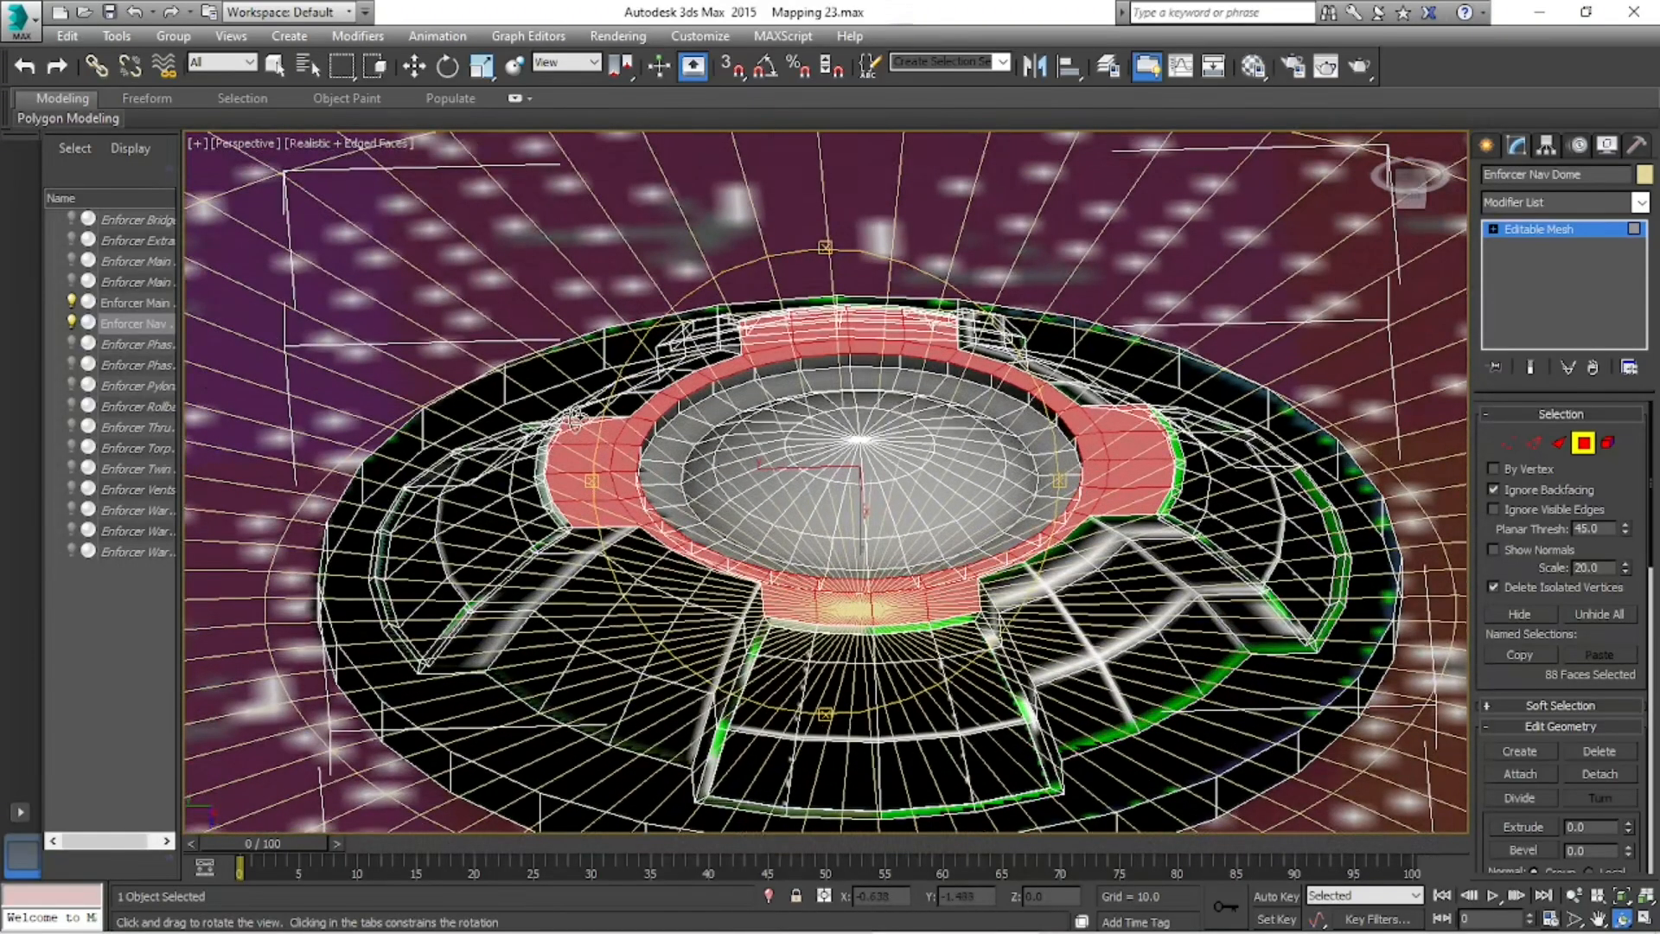
left_click(274, 66)
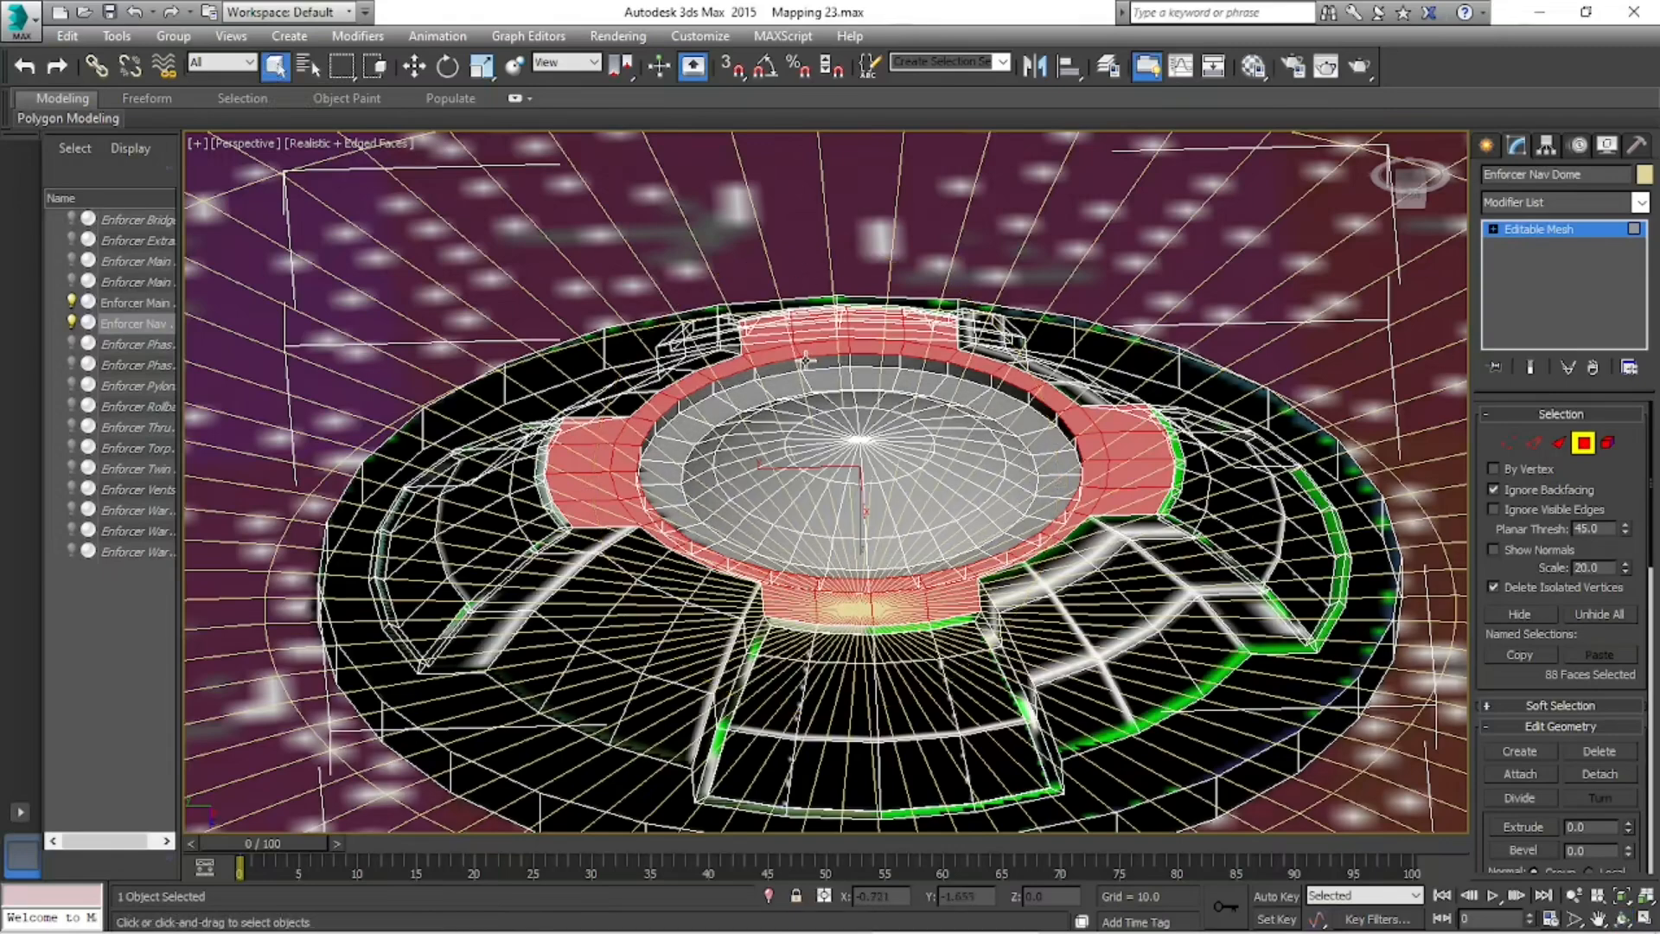
left_click(899, 359, "ctrl")
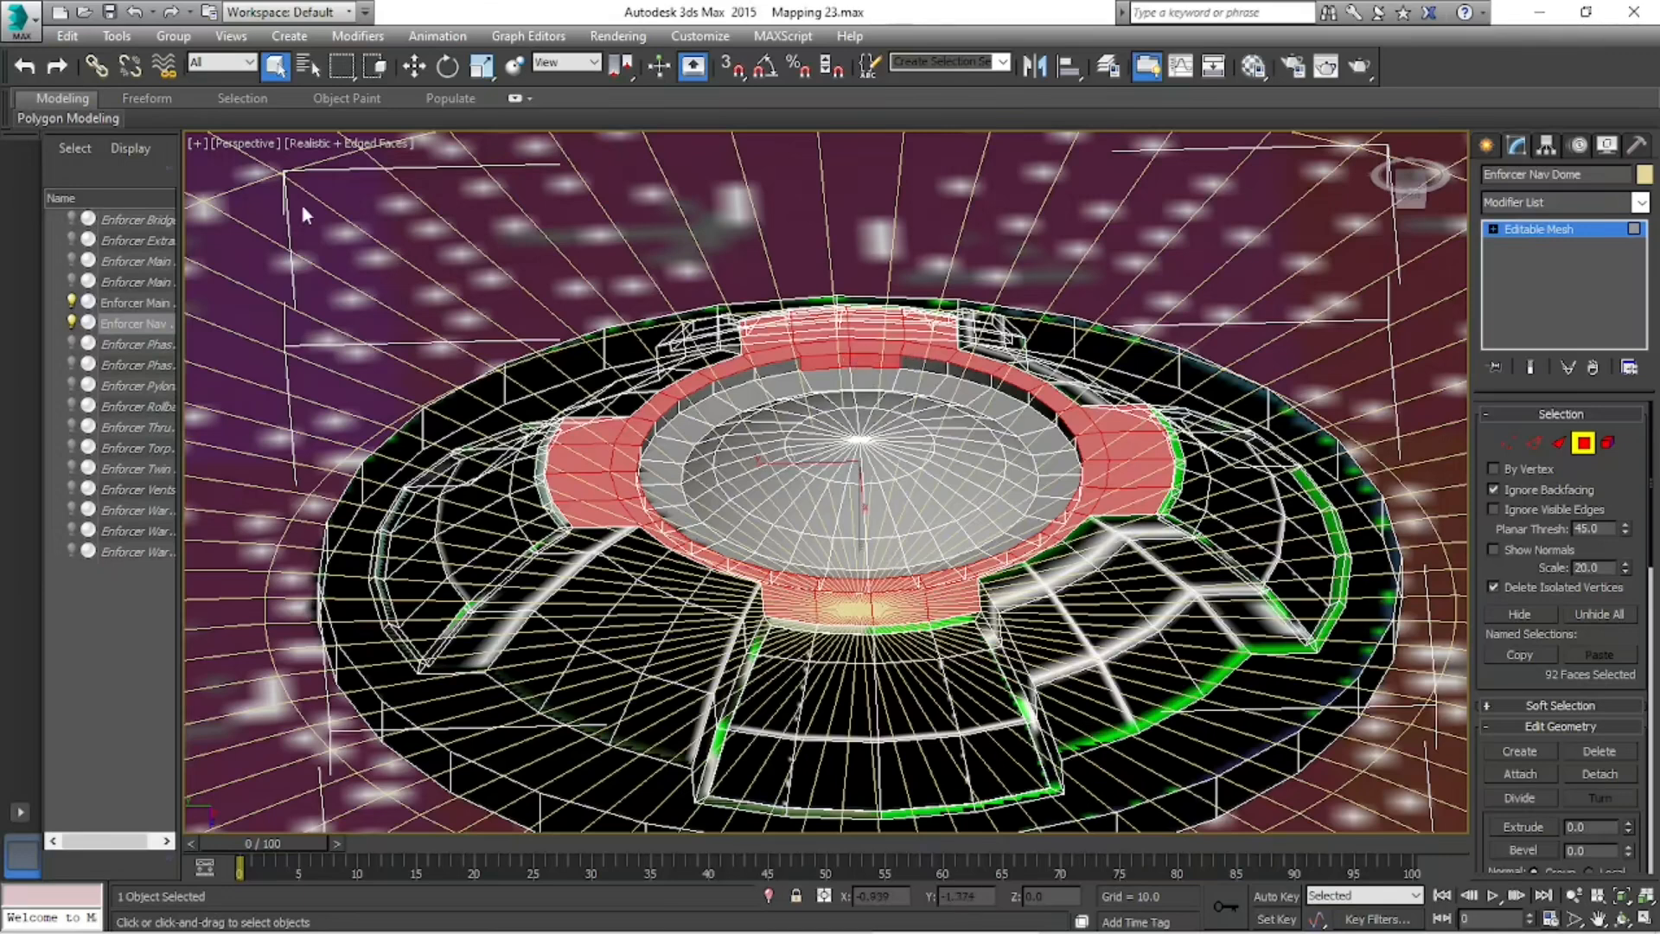
left_click(24, 66)
left_click(57, 66)
left_click(924, 364, "ctrl")
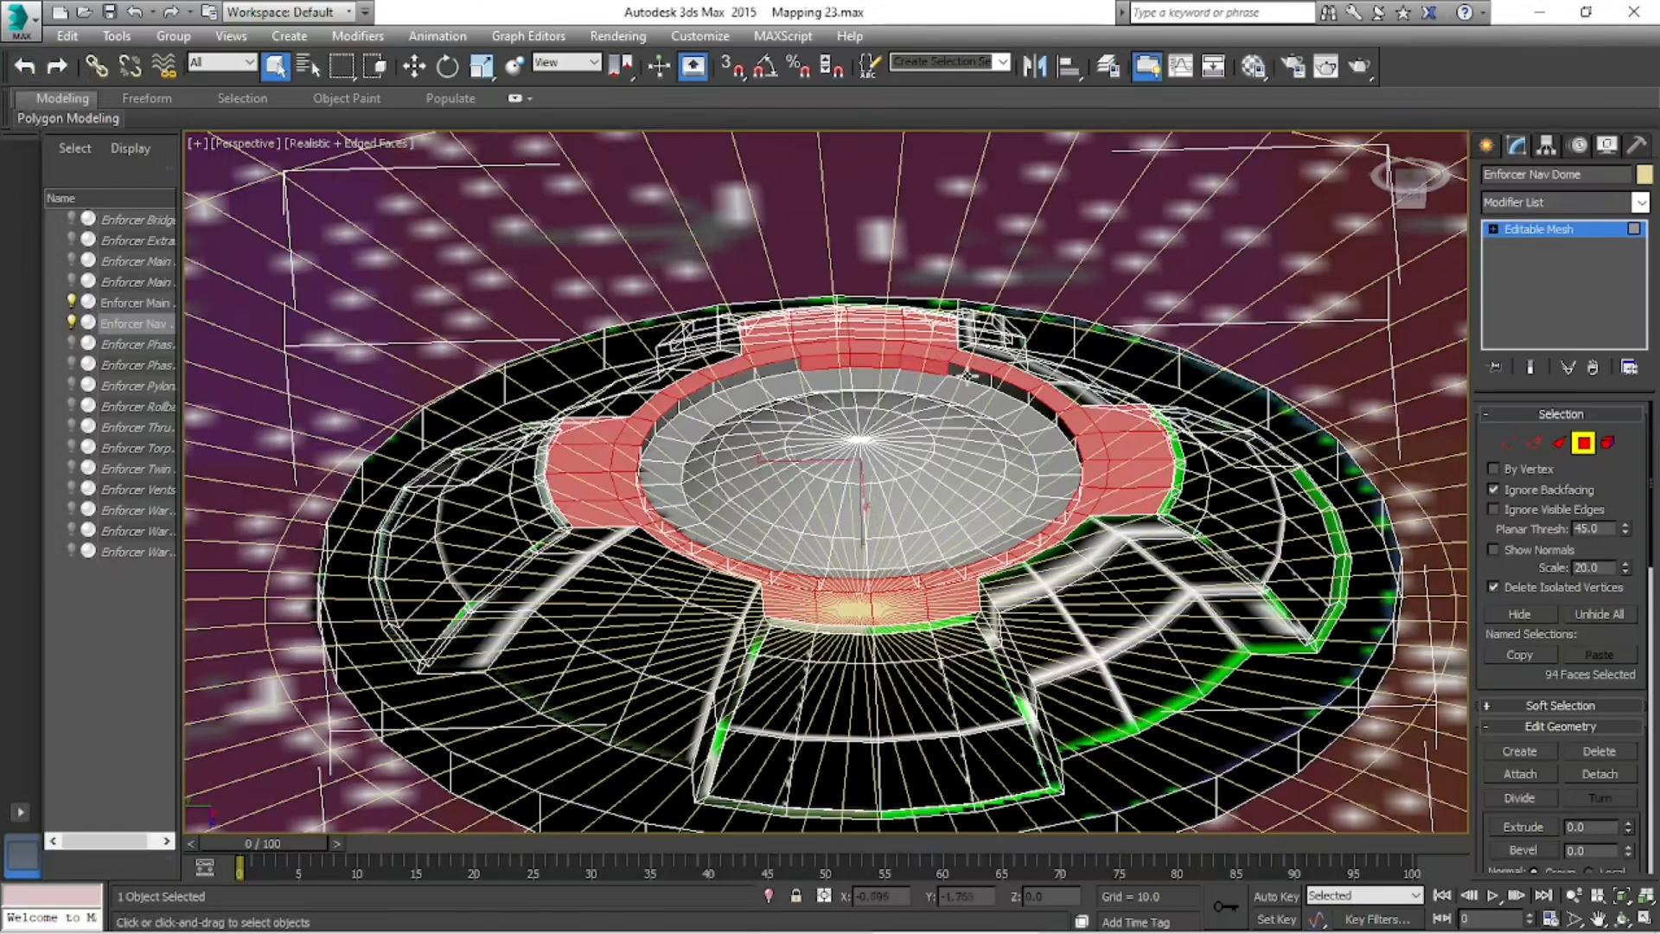
left_click(967, 375, "ctrl")
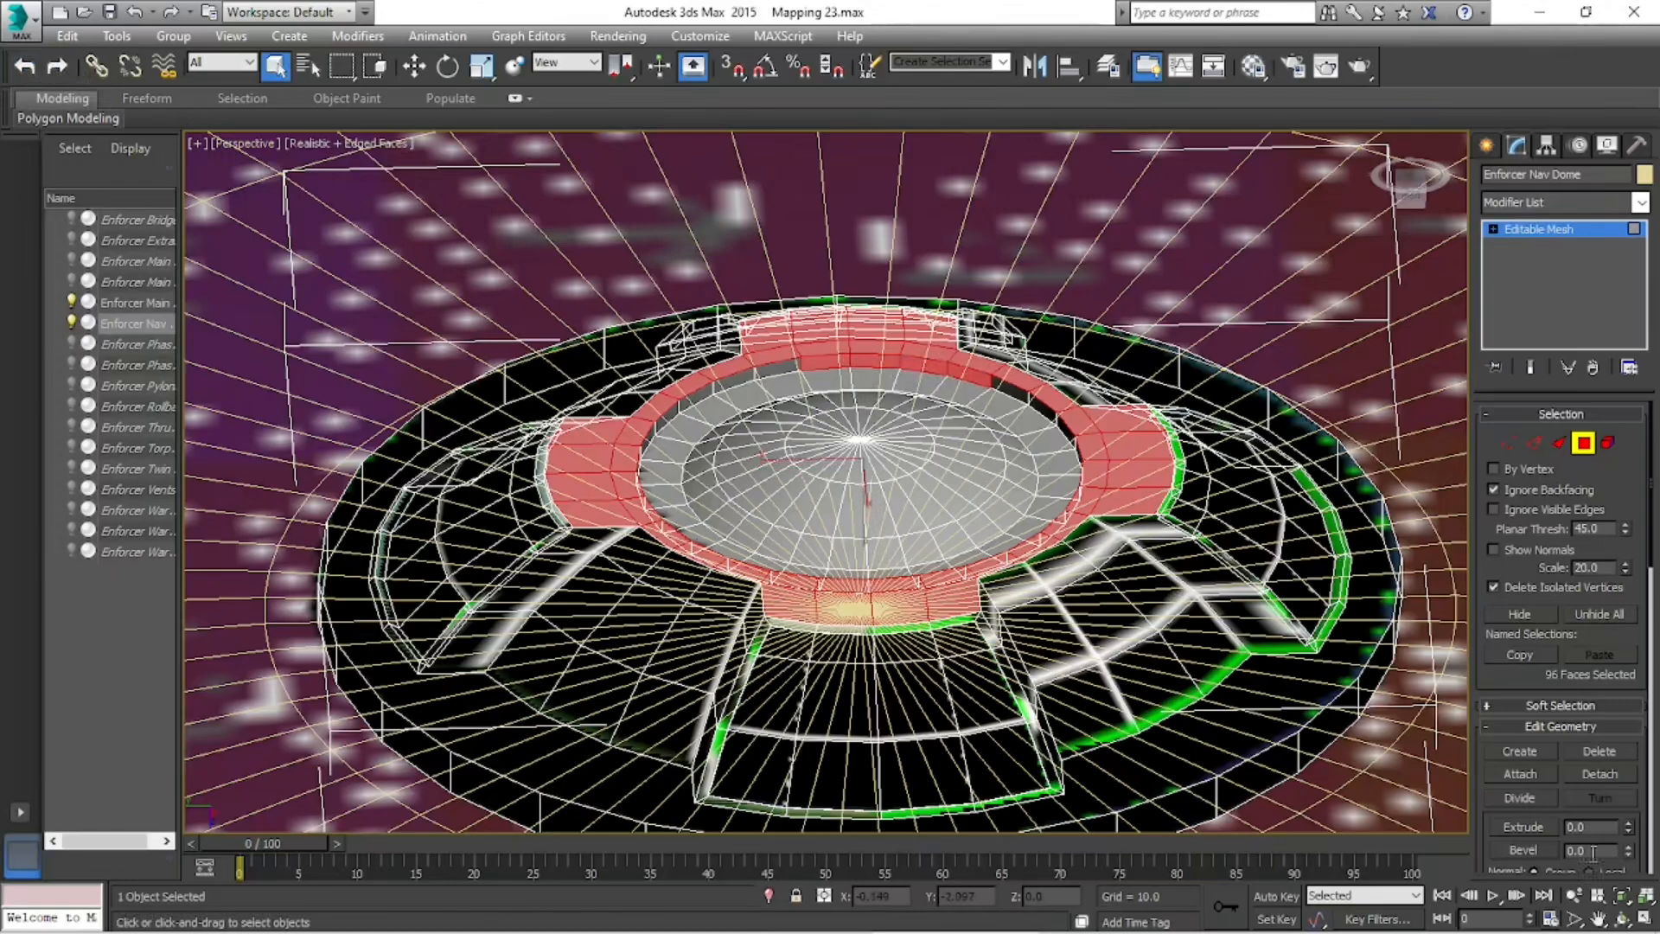
- Extend the face selection along the ring's inner wall, covering the adjoining segments past the far-side tab
left_click(1621, 918)
left_click_drag(1089, 588, 800, 563)
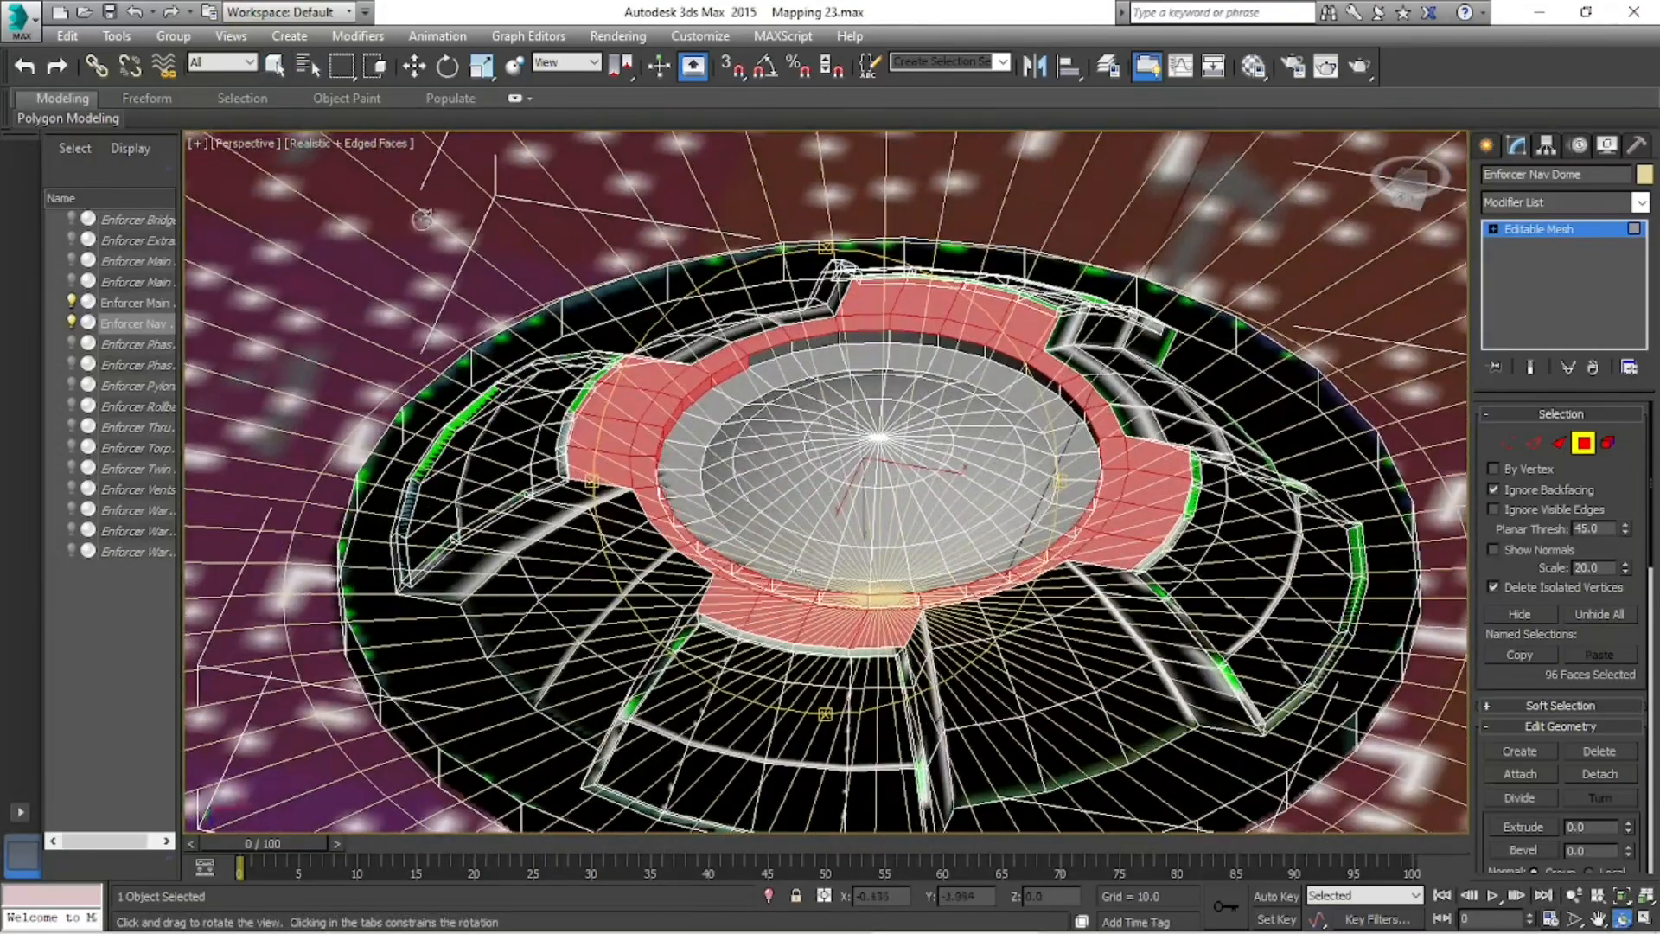
left_click(272, 66)
left_click(778, 353, "ctrl")
left_click(828, 338, "ctrl")
left_click(864, 337, "ctrl")
left_click(900, 333, "ctrl")
left_click(959, 344, "ctrl")
left_click(1002, 357, "ctrl")
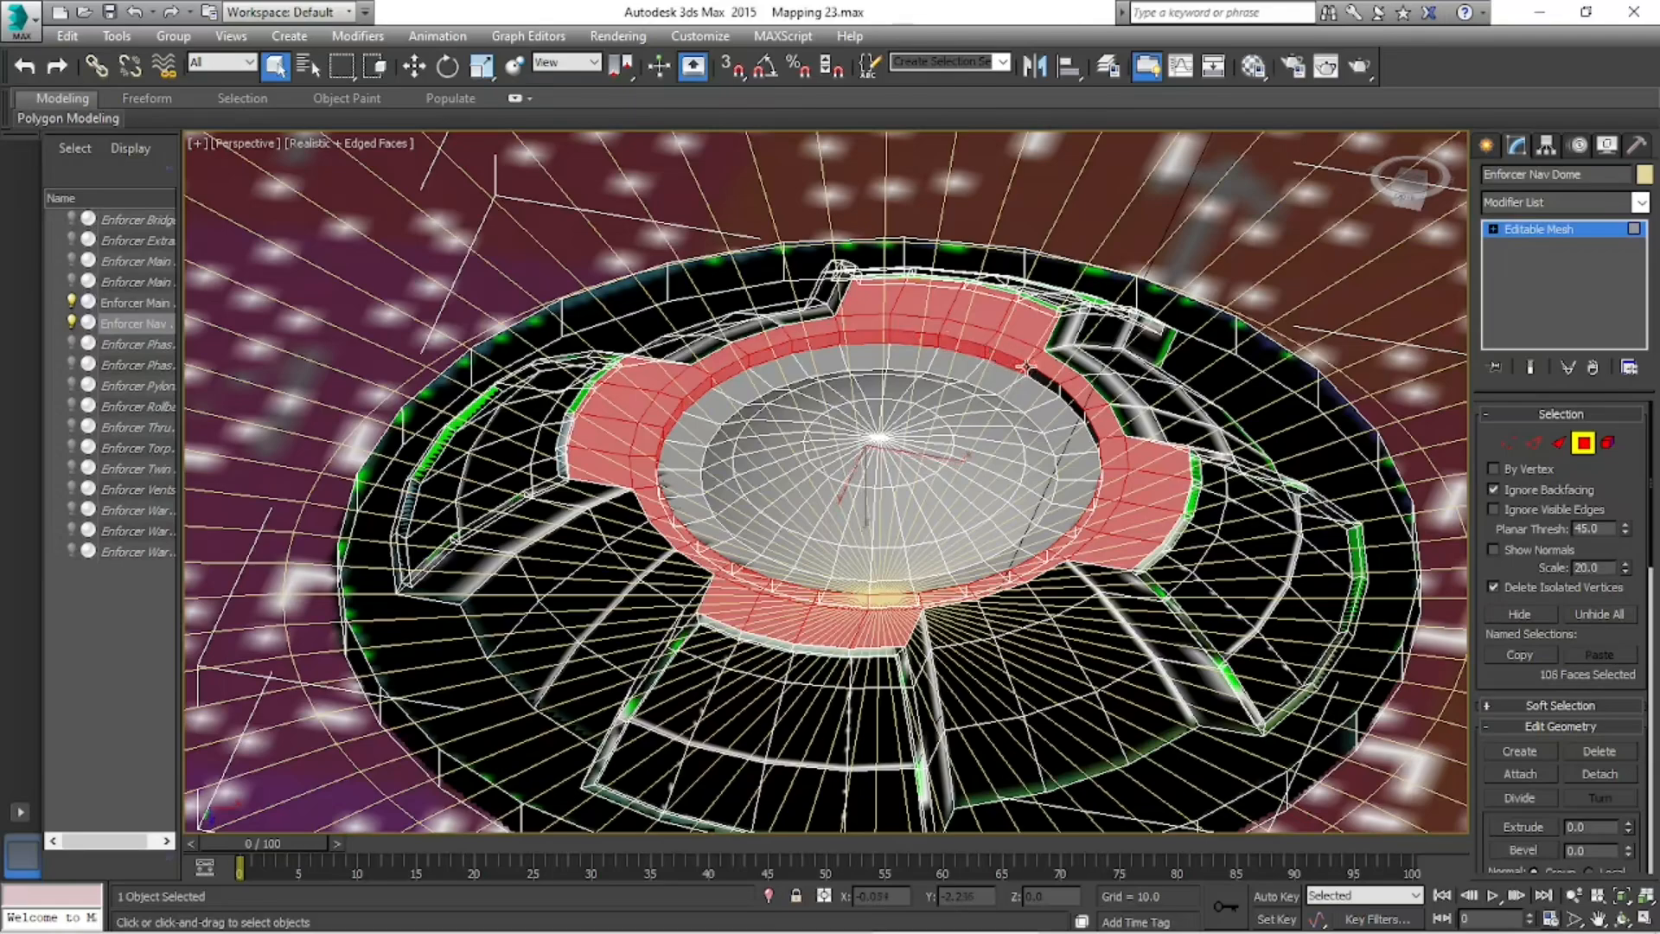
- Turn the model further and add the next four inner wall segments, up to the following tab, to the selection
left_click(1621, 918)
left_click_drag(830, 450, 747, 441)
left_click(275, 69)
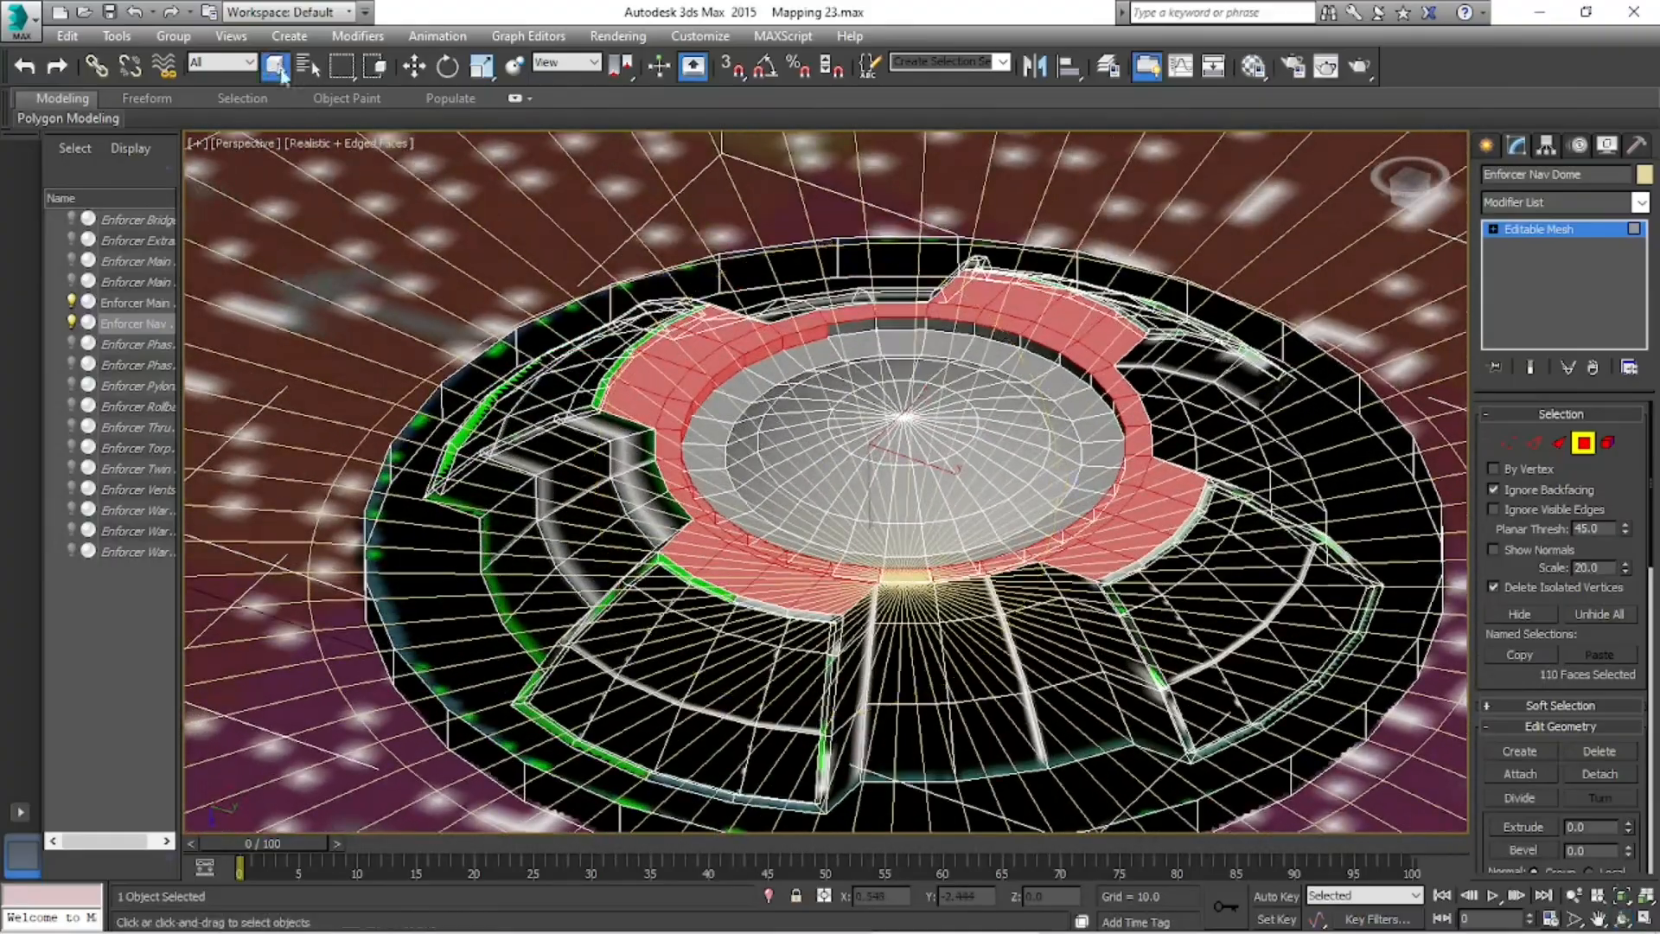
left_click(903, 323, "ctrl")
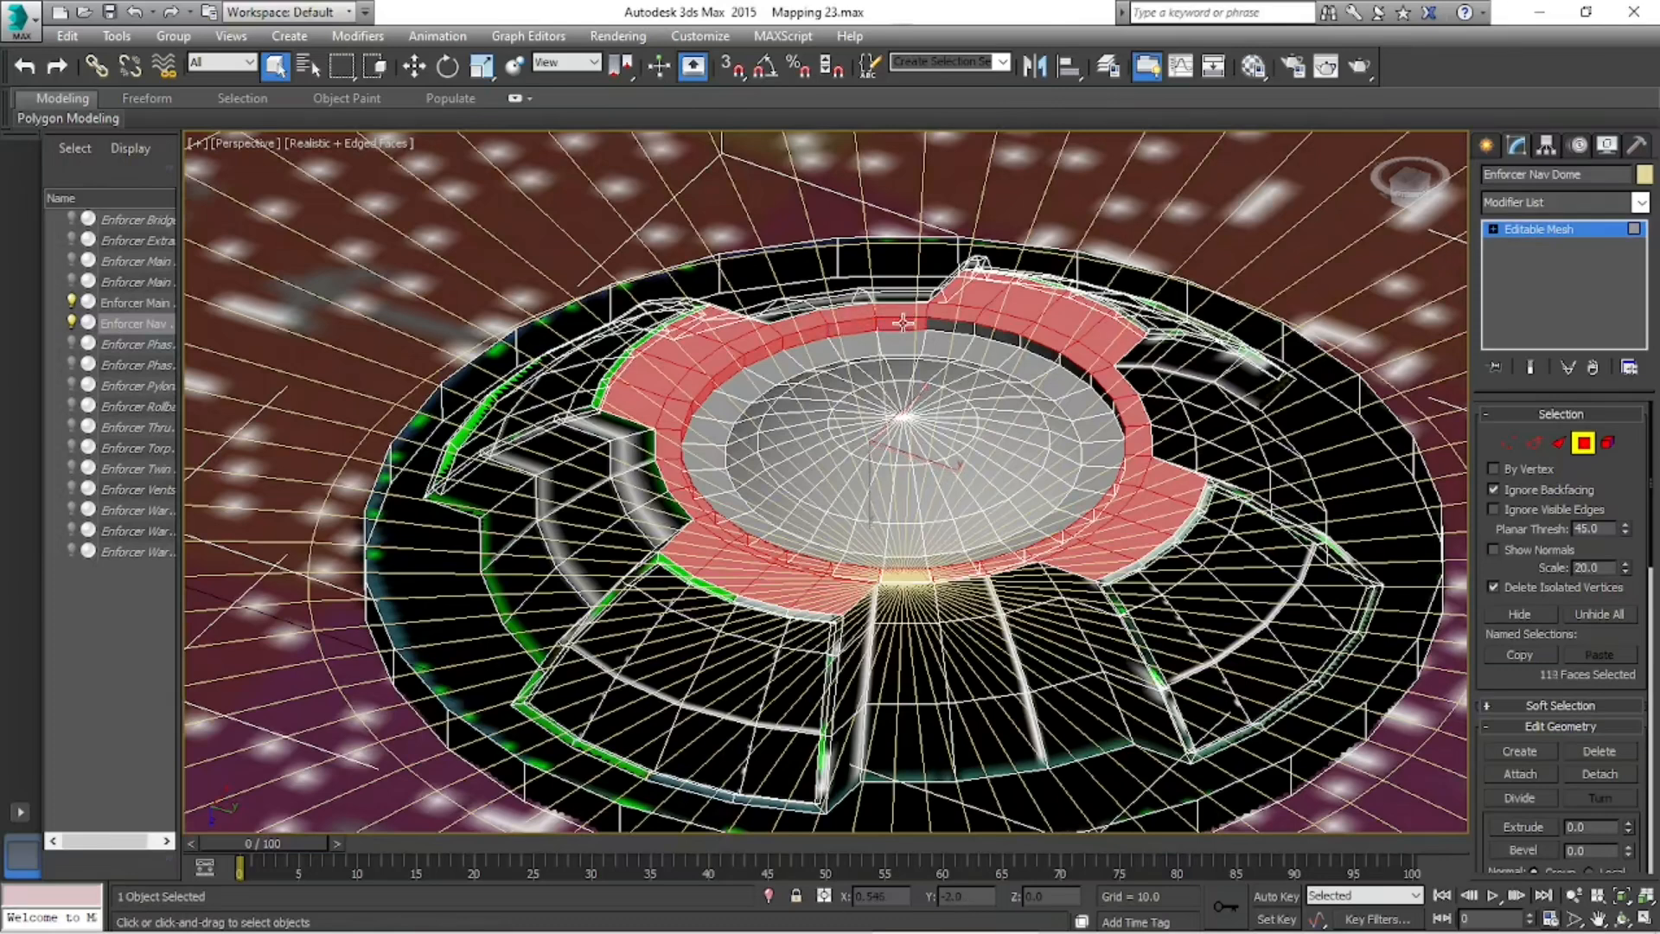
left_click(985, 330, "ctrl")
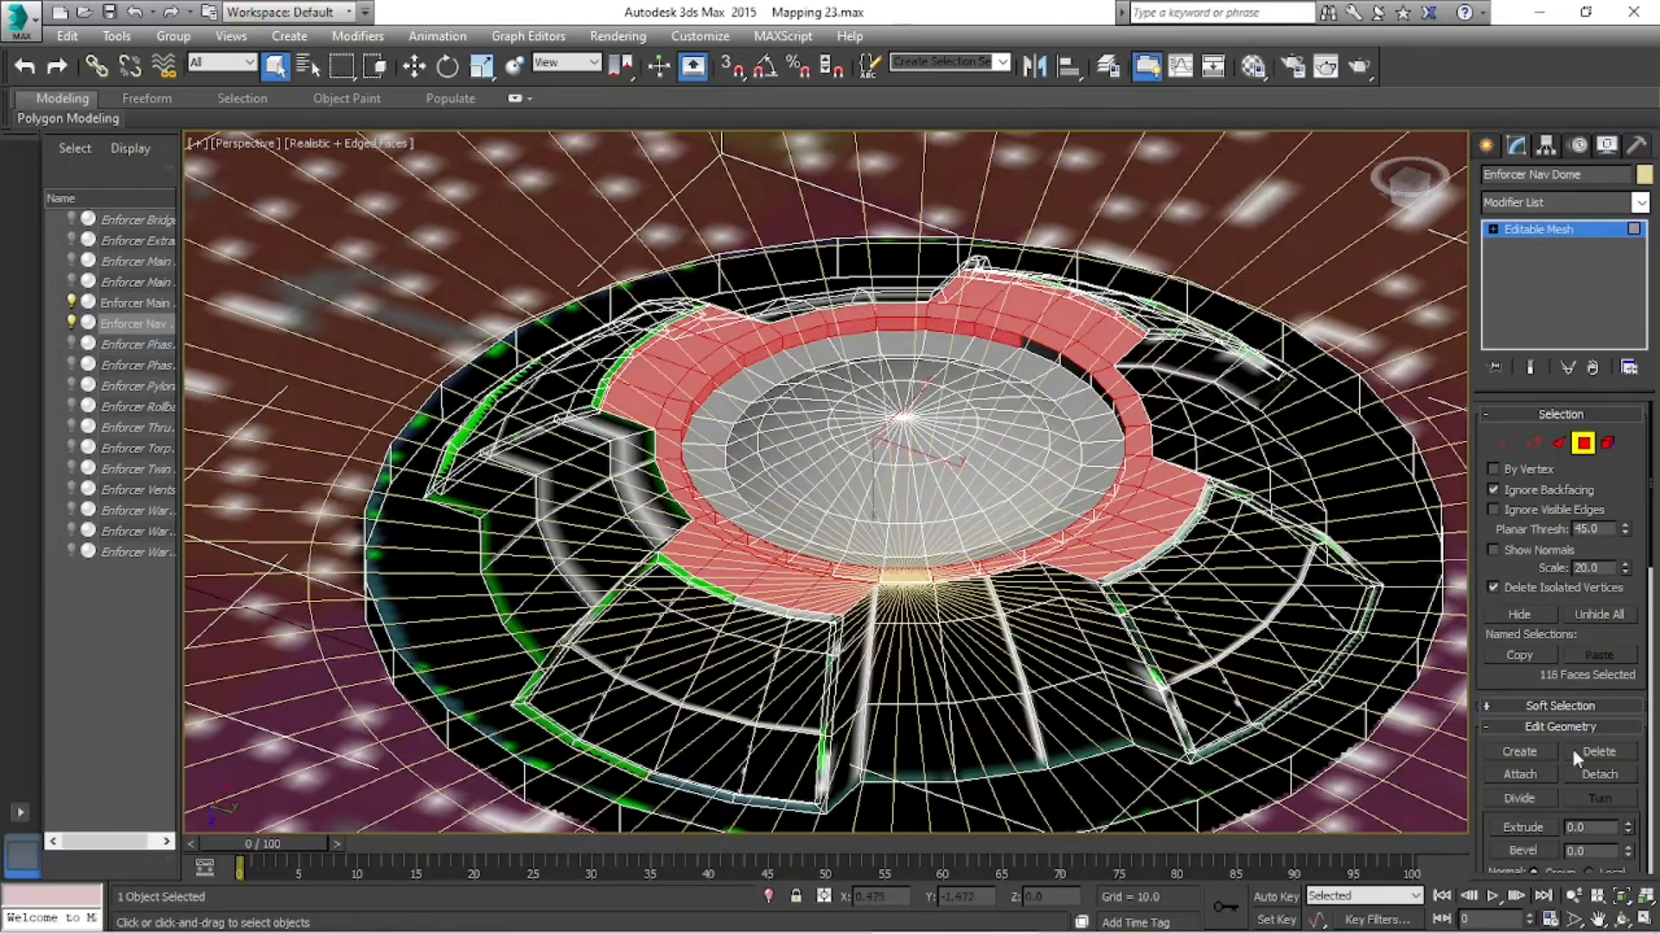
- Continue the inner wall selection around the ring with four more adjoining segments between the two rear tabs
left_click(1621, 918)
left_click_drag(1012, 510, 910, 488)
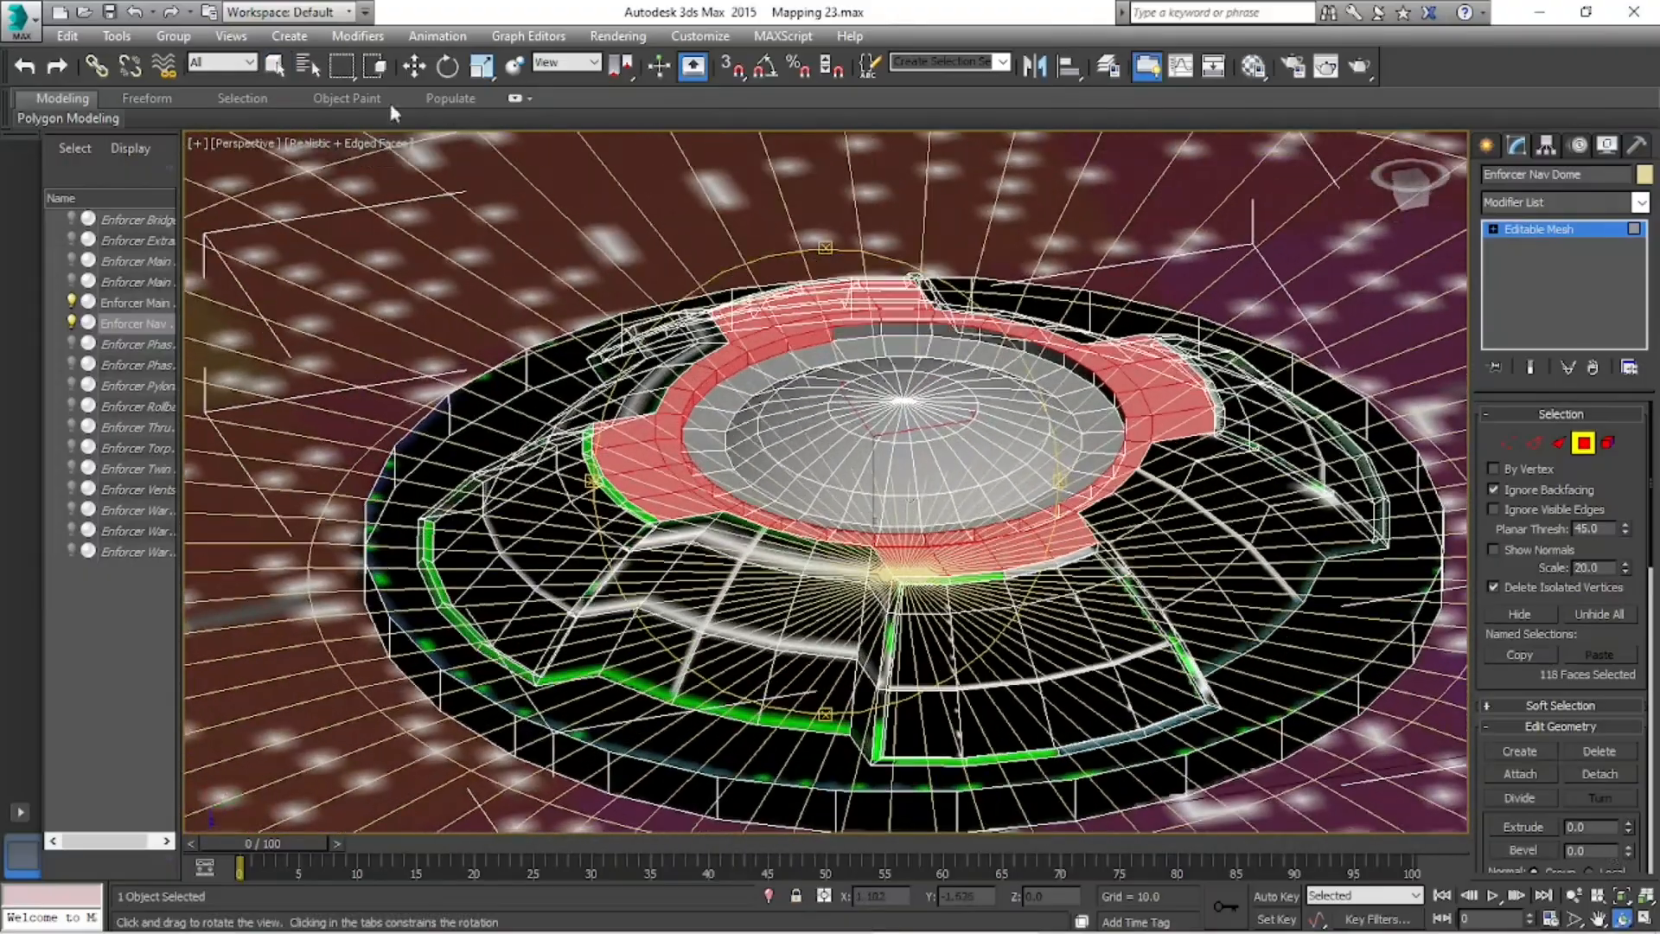
left_click(275, 65)
left_click(894, 329, "ctrl")
left_click(904, 328, "ctrl")
left_click(944, 329, "ctrl")
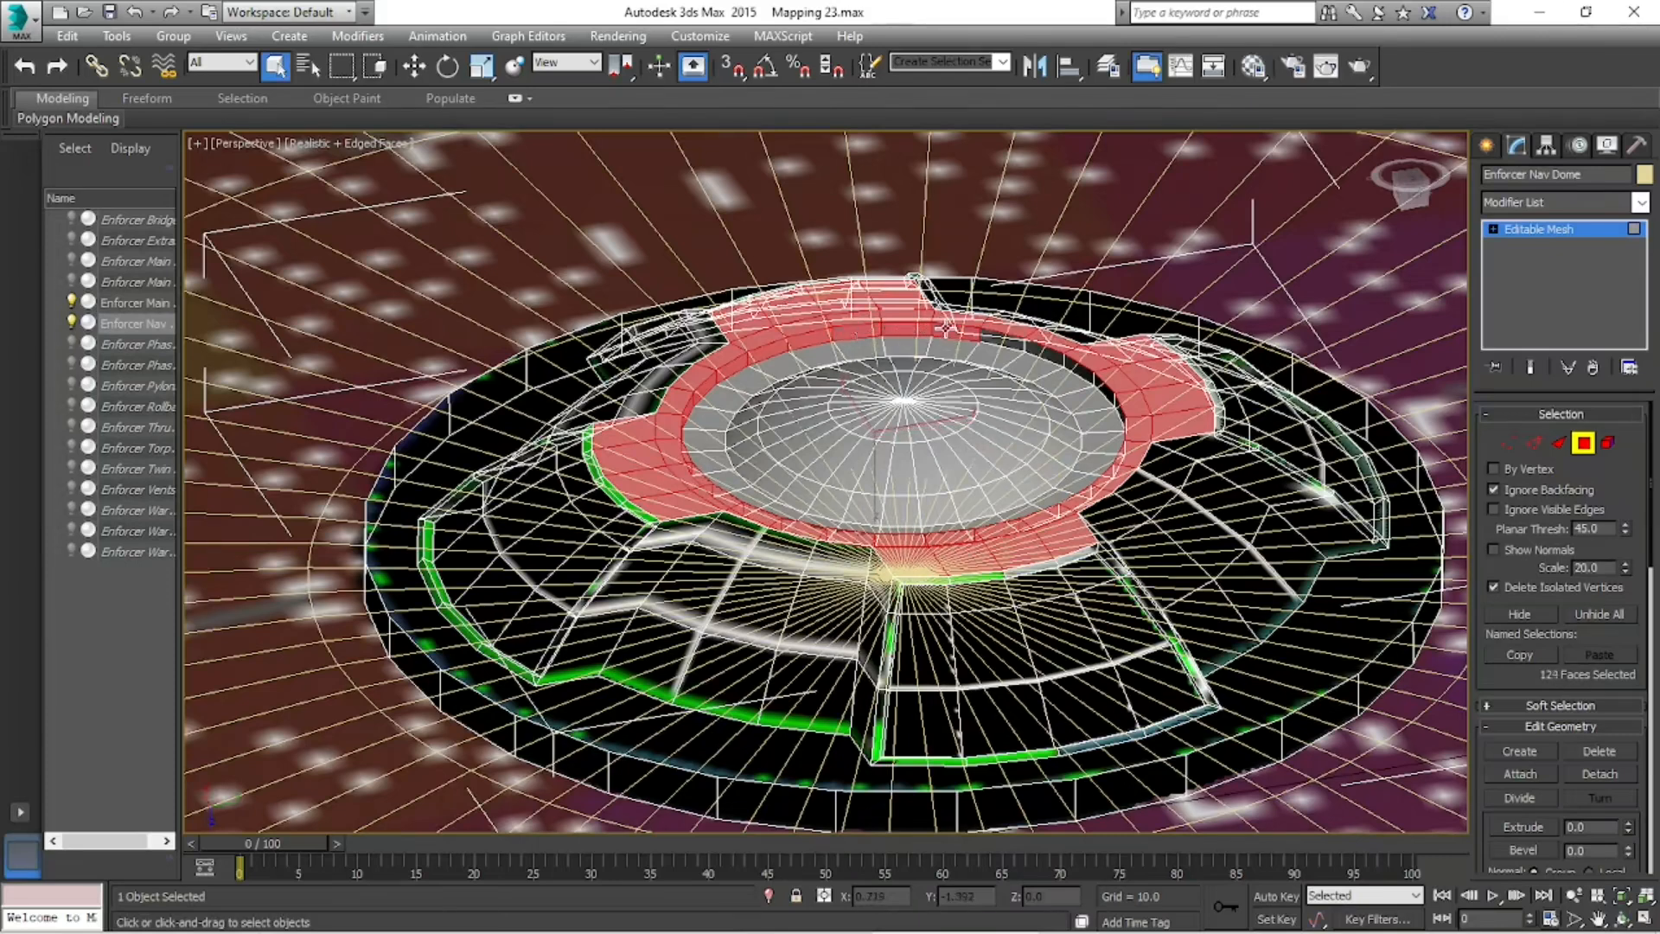
left_click(1003, 339, "ctrl")
- Add the remaining inner wall segments along the far side of the ring to the face selection
left_click(1623, 918)
left_click_drag(791, 579, 728, 481)
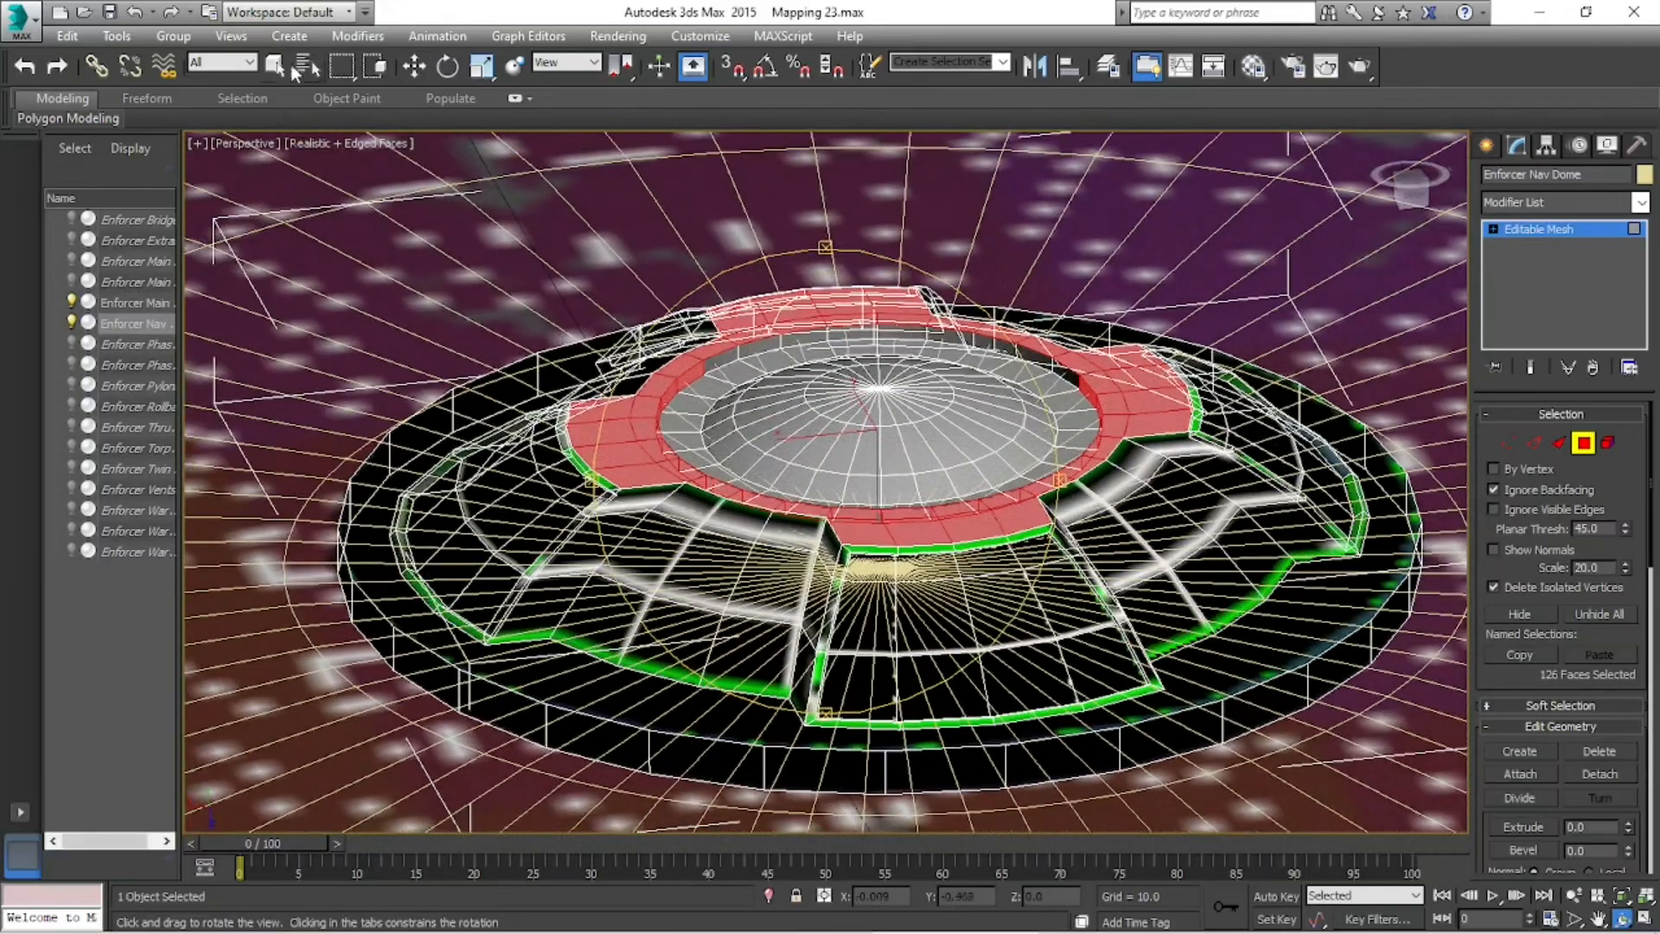
left_click(276, 68)
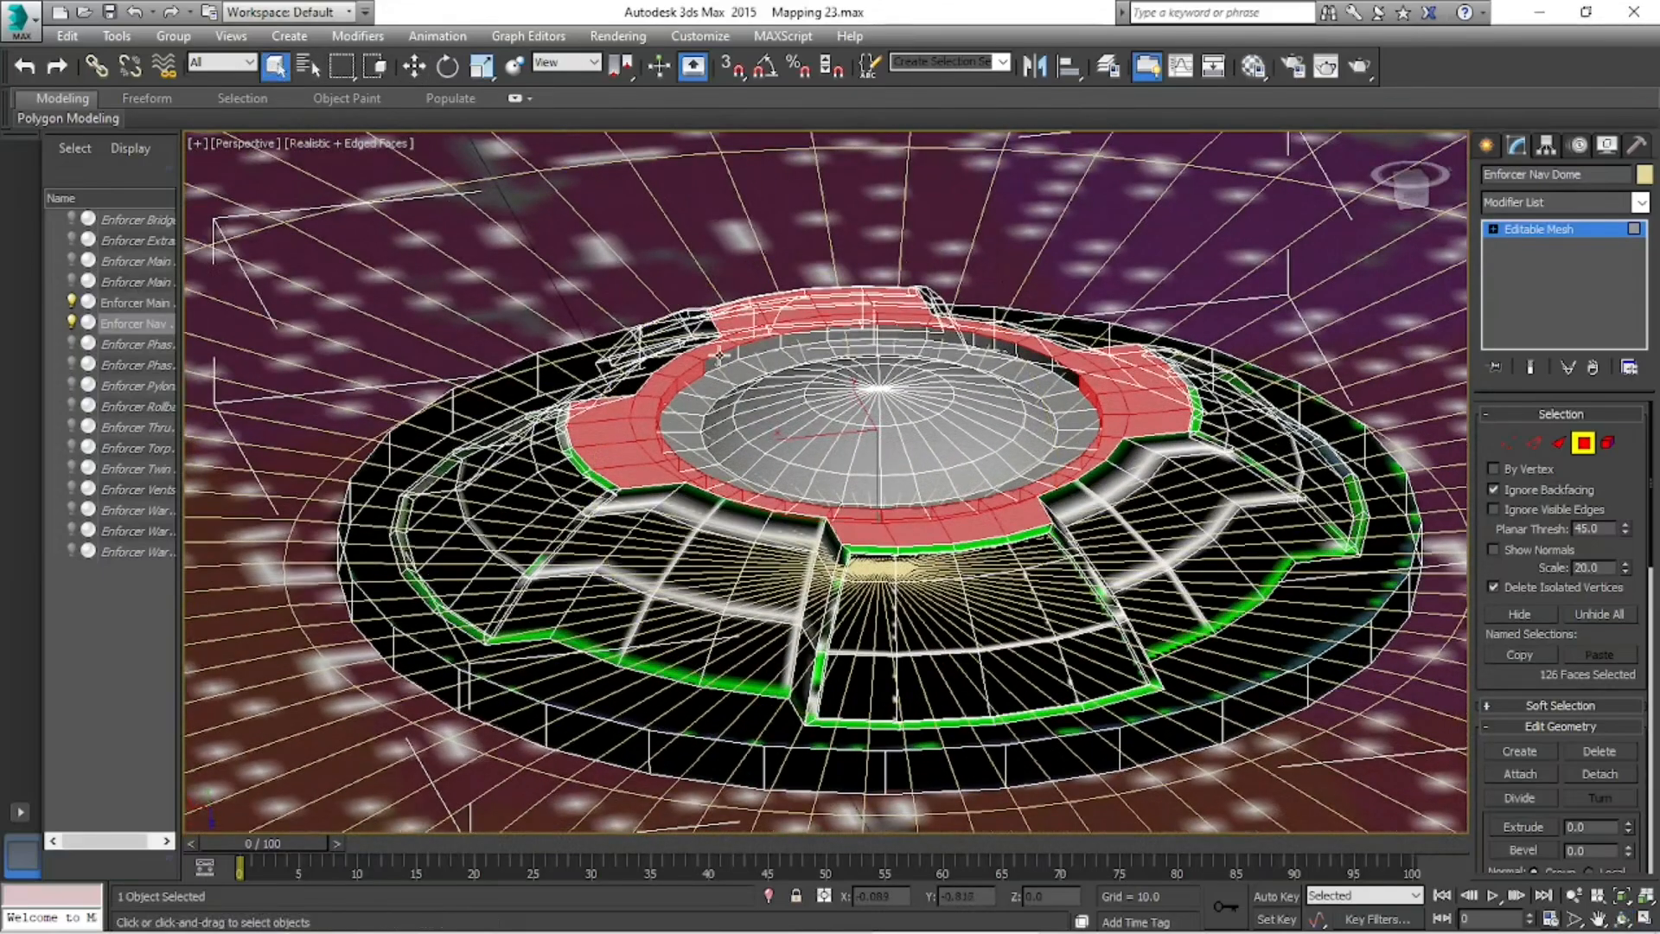
left_click(789, 338, "ctrl")
left_click(797, 334, "ctrl")
left_click(843, 332, "ctrl")
left_click(894, 329, "ctrl")
left_click(943, 333, "ctrl")
left_click(977, 337, "ctrl")
left_click(1031, 356, "ctrl")
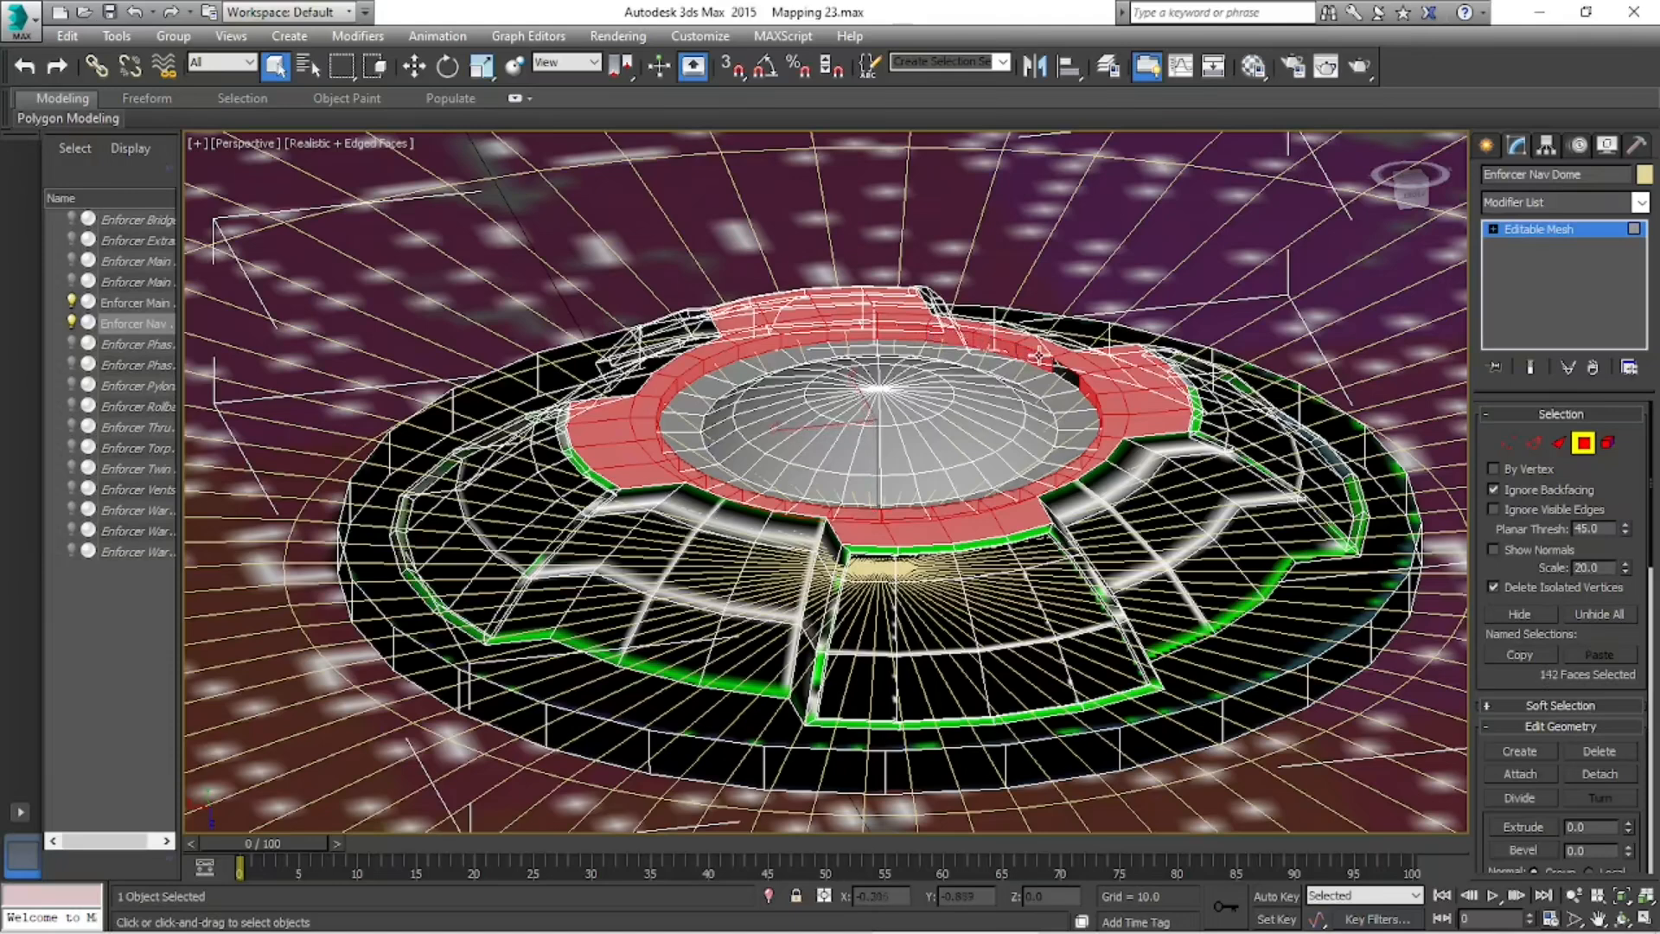
- View the dome from above and assign the Bot material to the selected ring faces
left_click(1623, 920)
left_click_drag(894, 443, 823, 566)
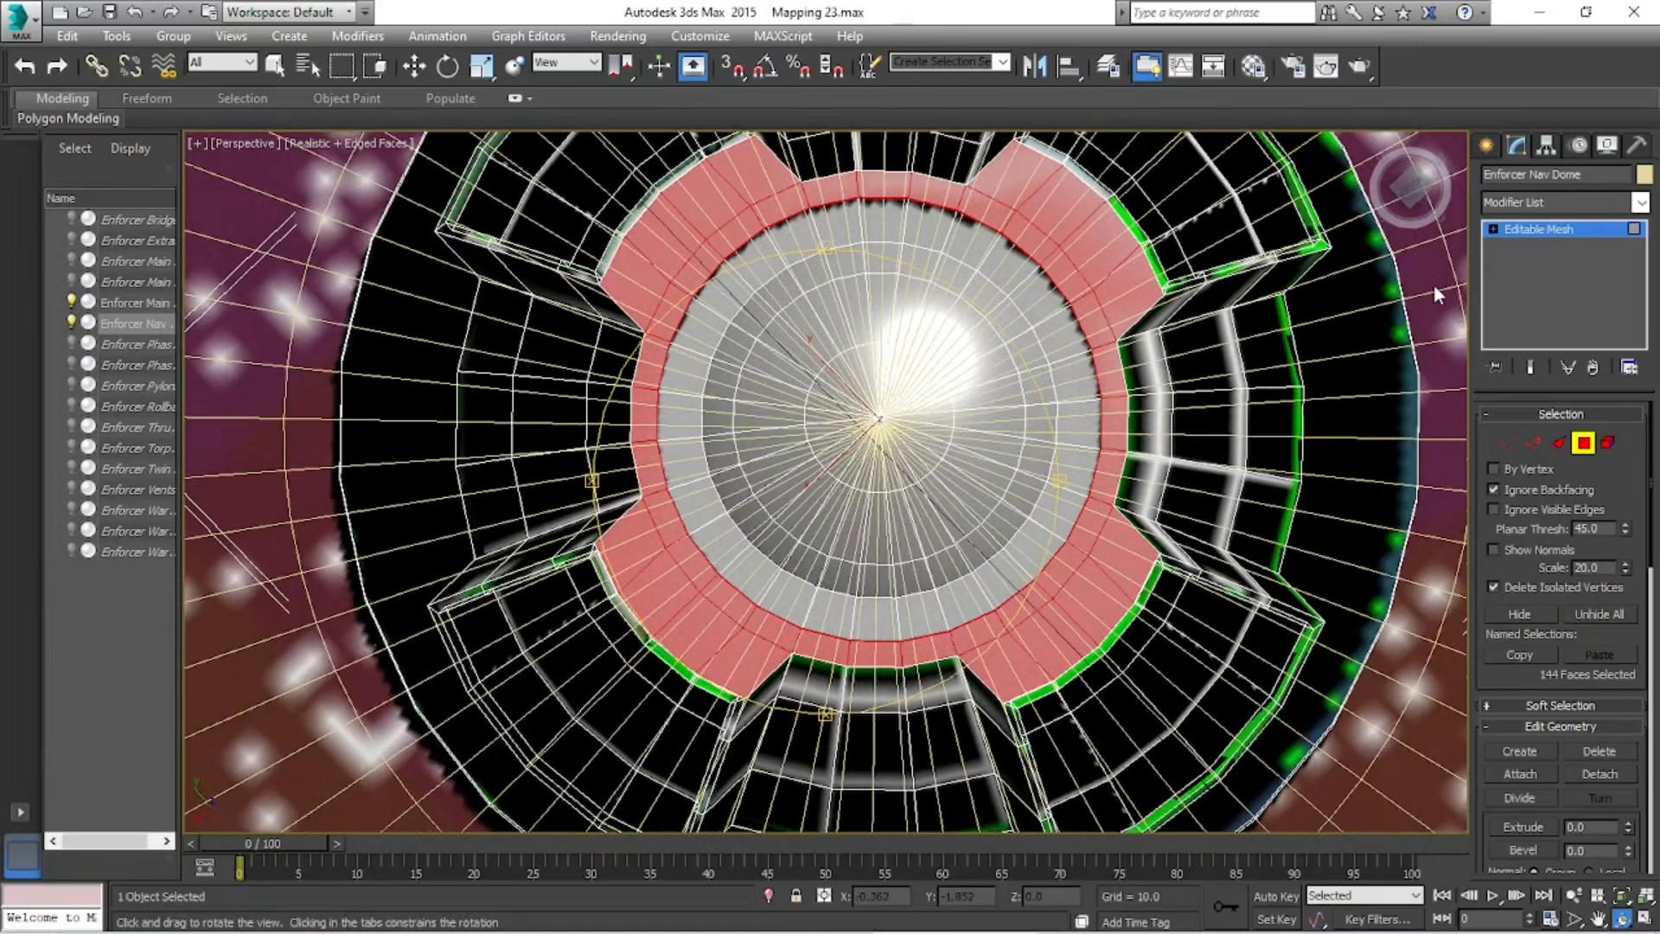
key("m")
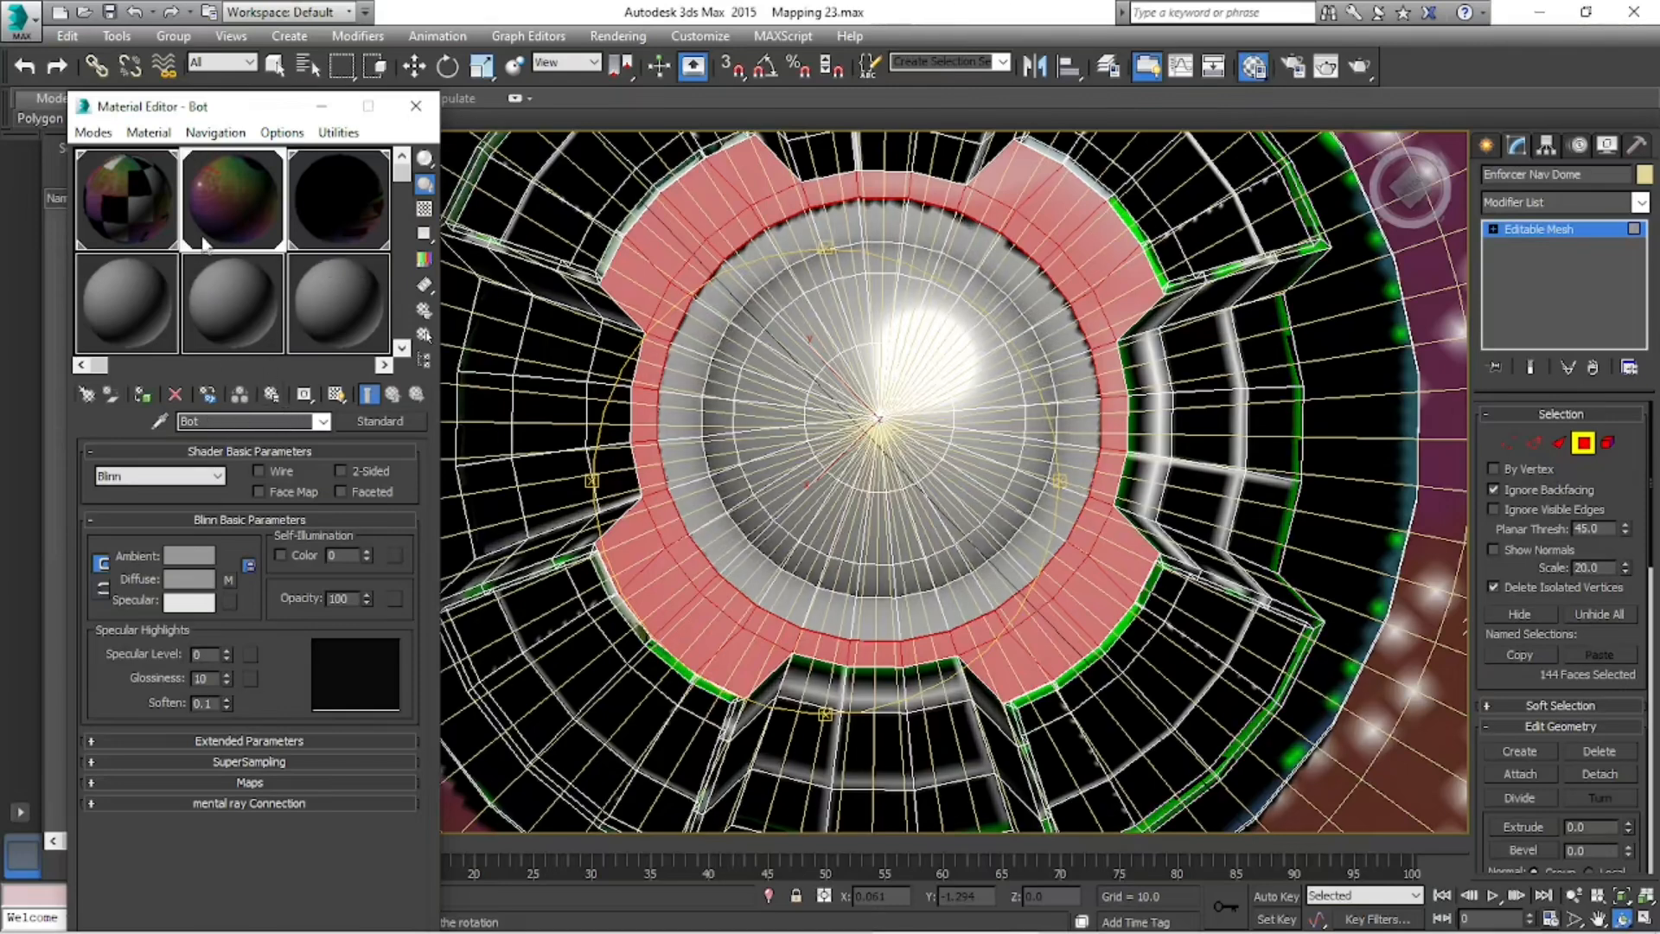
left_click_drag(218, 184, 665, 221)
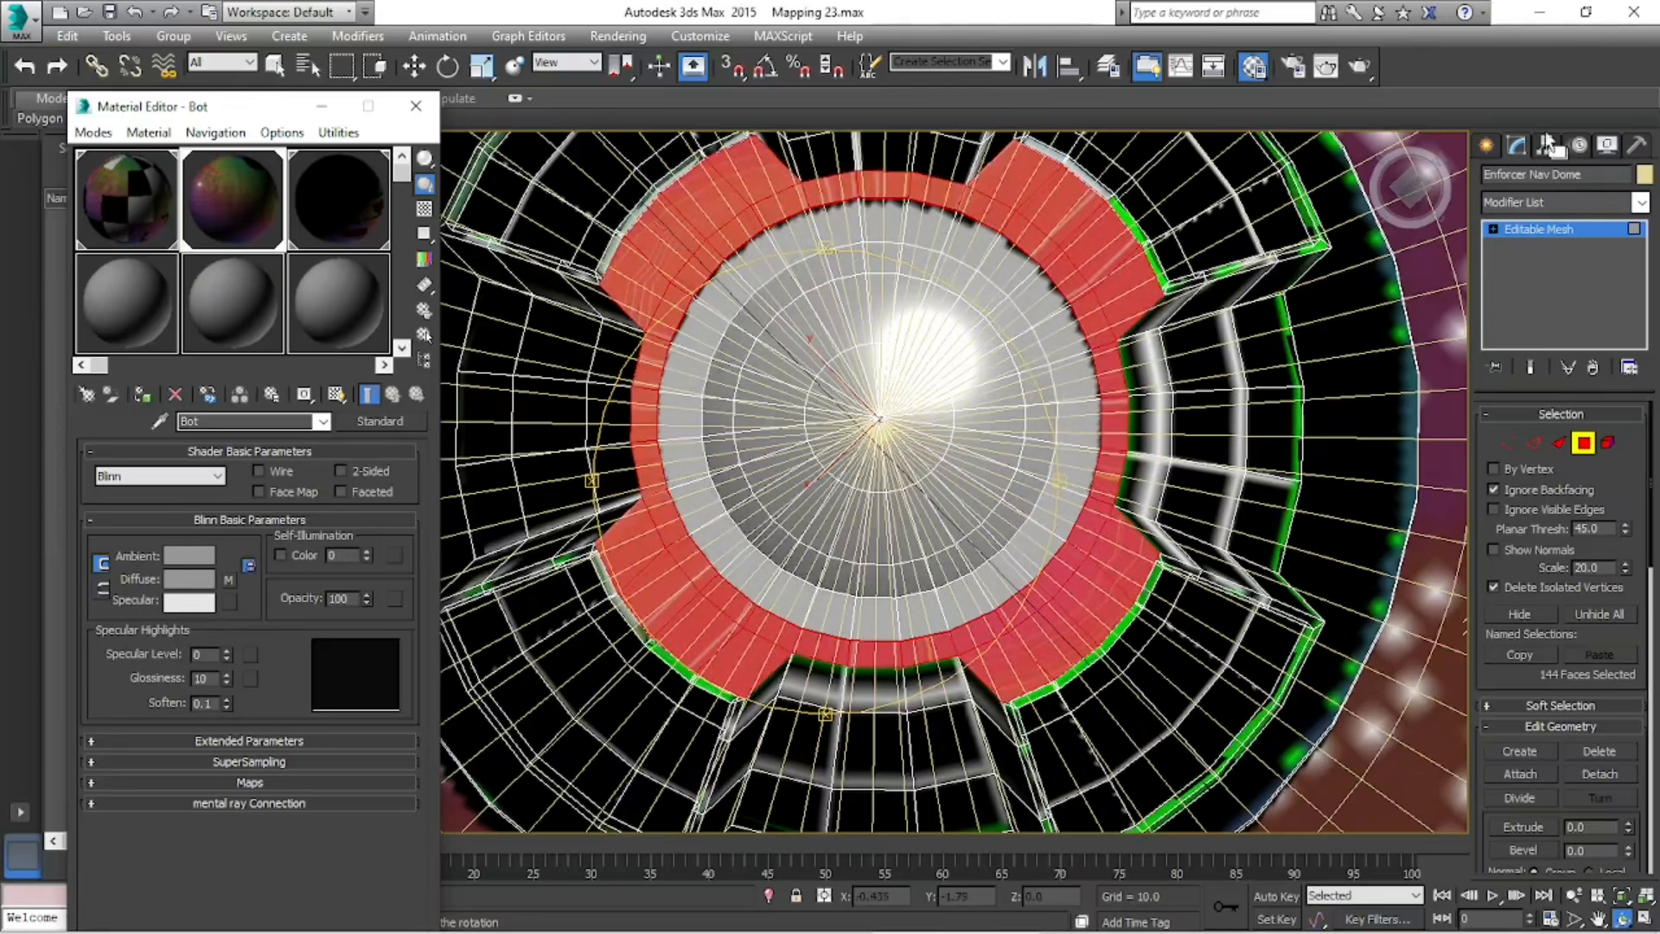
- Add an Unwrap UVW modifier to the selected ring faces and put the Material Editor away
left_click(1644, 211)
left_click_drag(1642, 268, 1641, 663)
left_click(1533, 740)
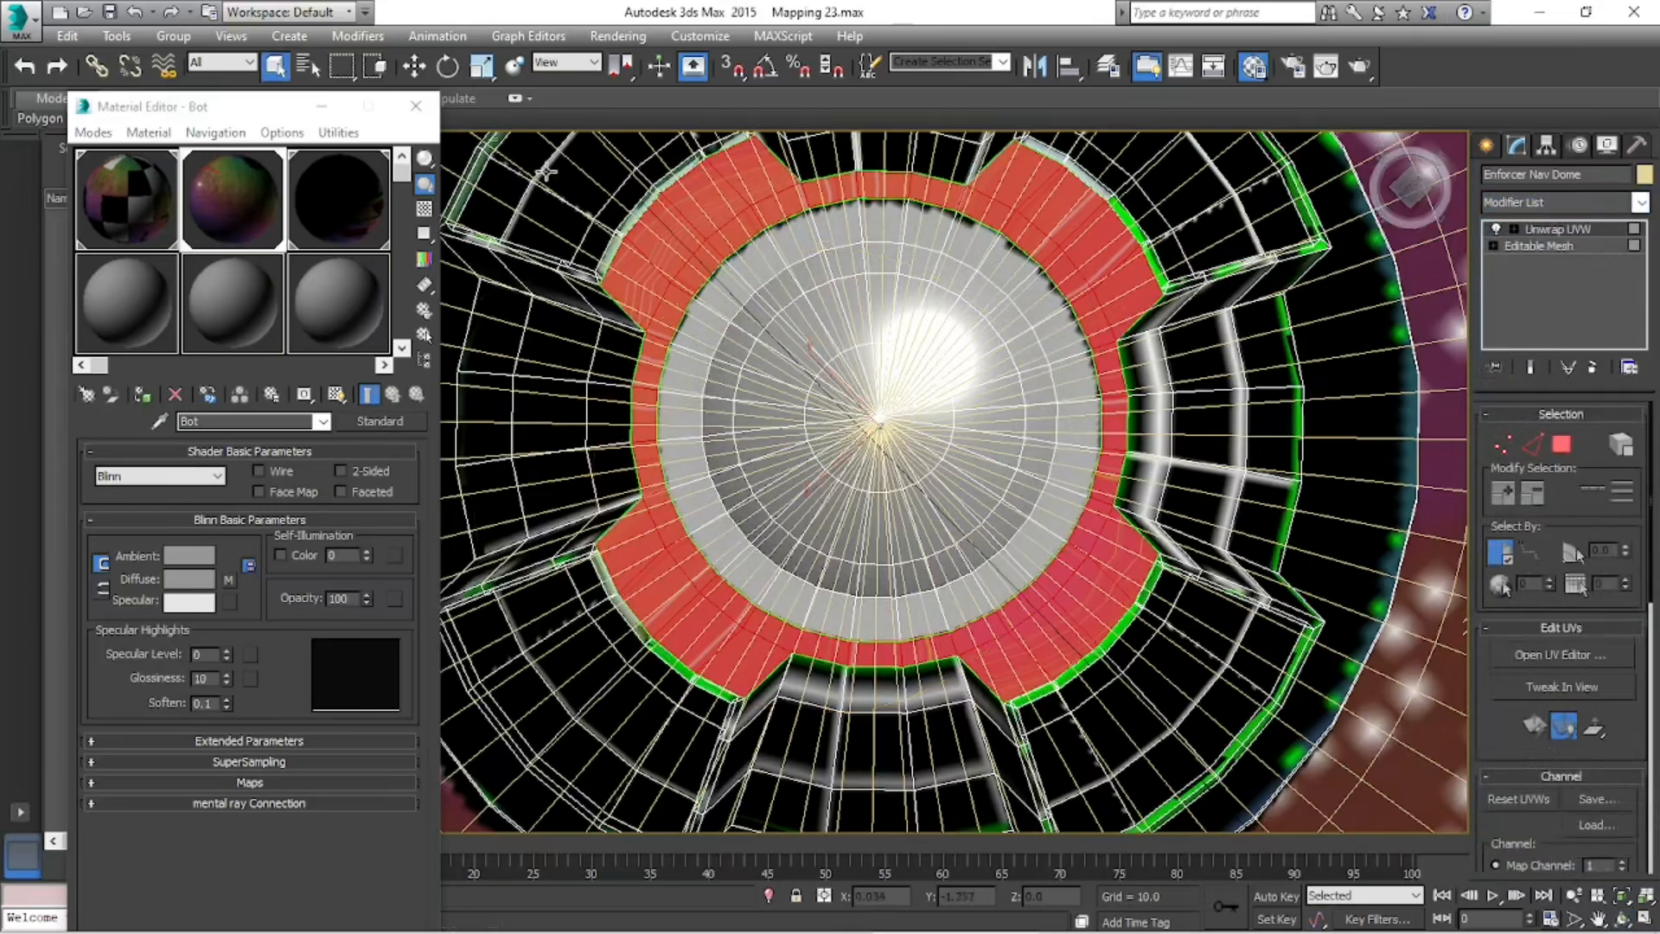
left_click(321, 105)
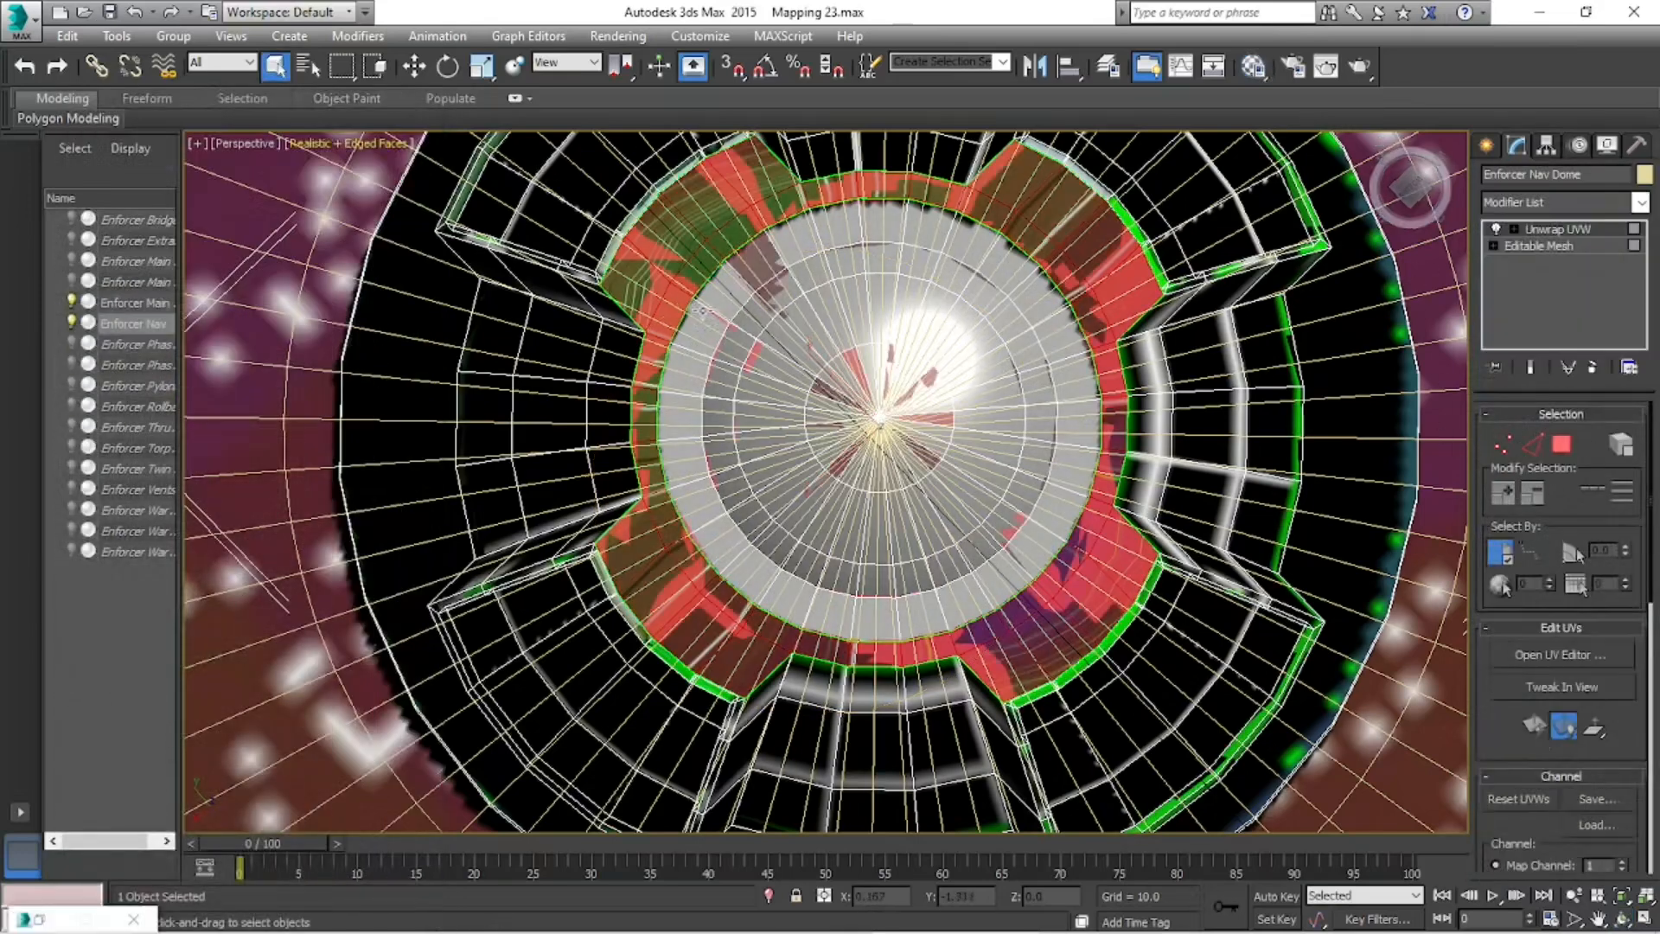
- Open the UV editor, show Bot.jpg as its background and inspect the texture layout at full size
left_click(1585, 657)
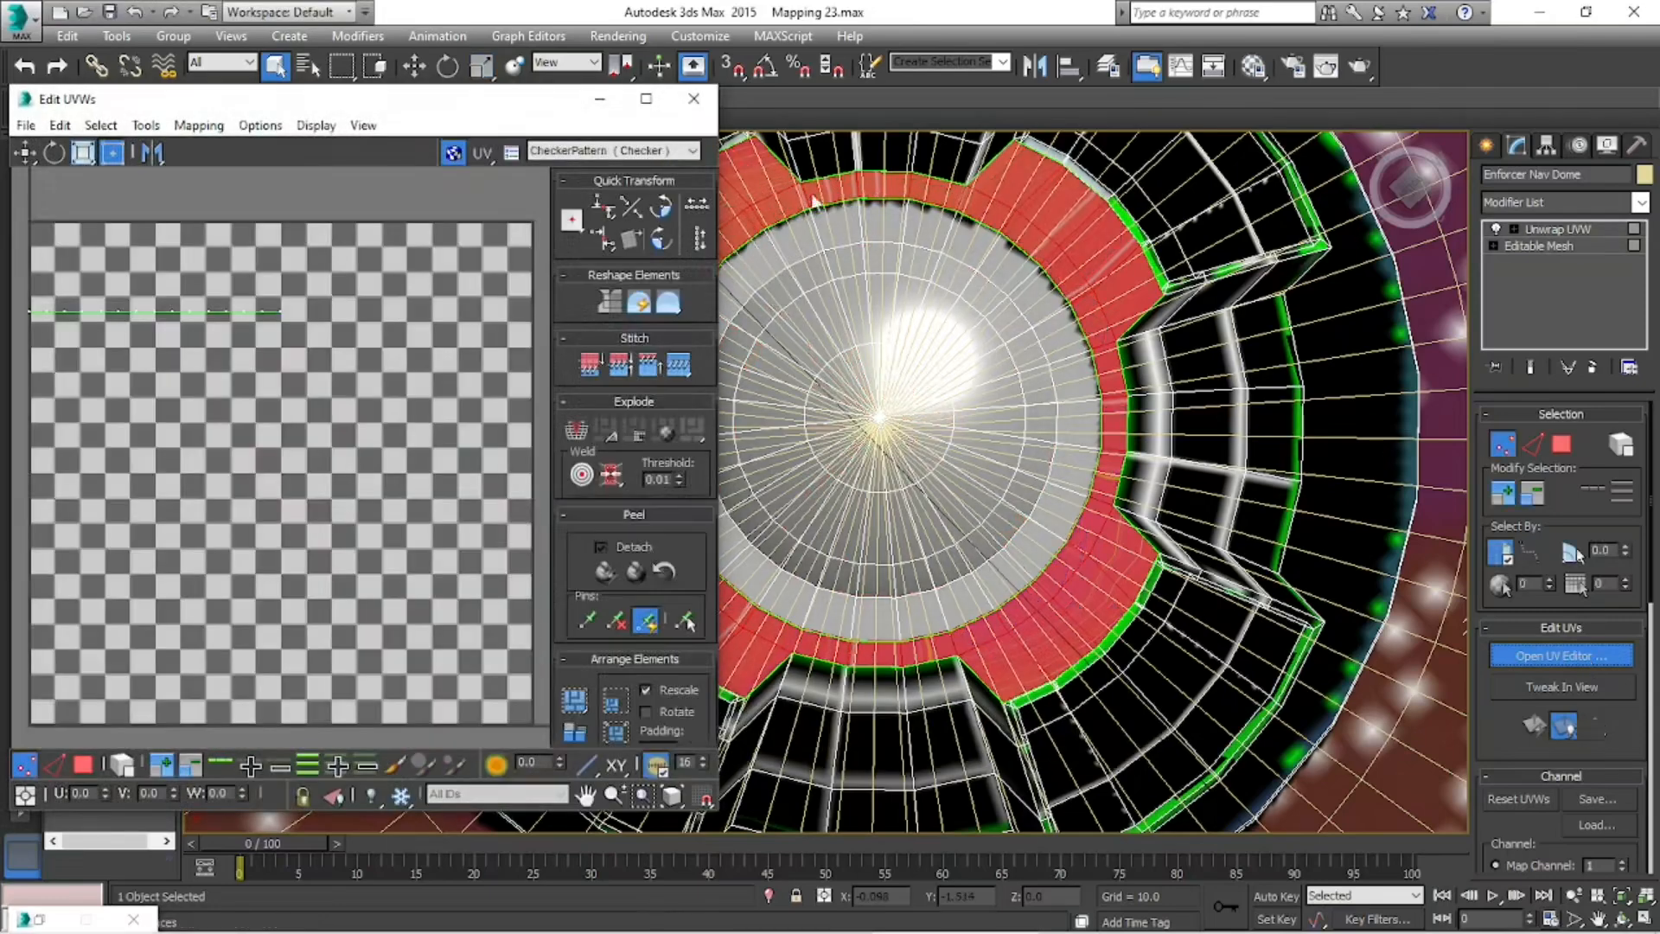
left_click(601, 152)
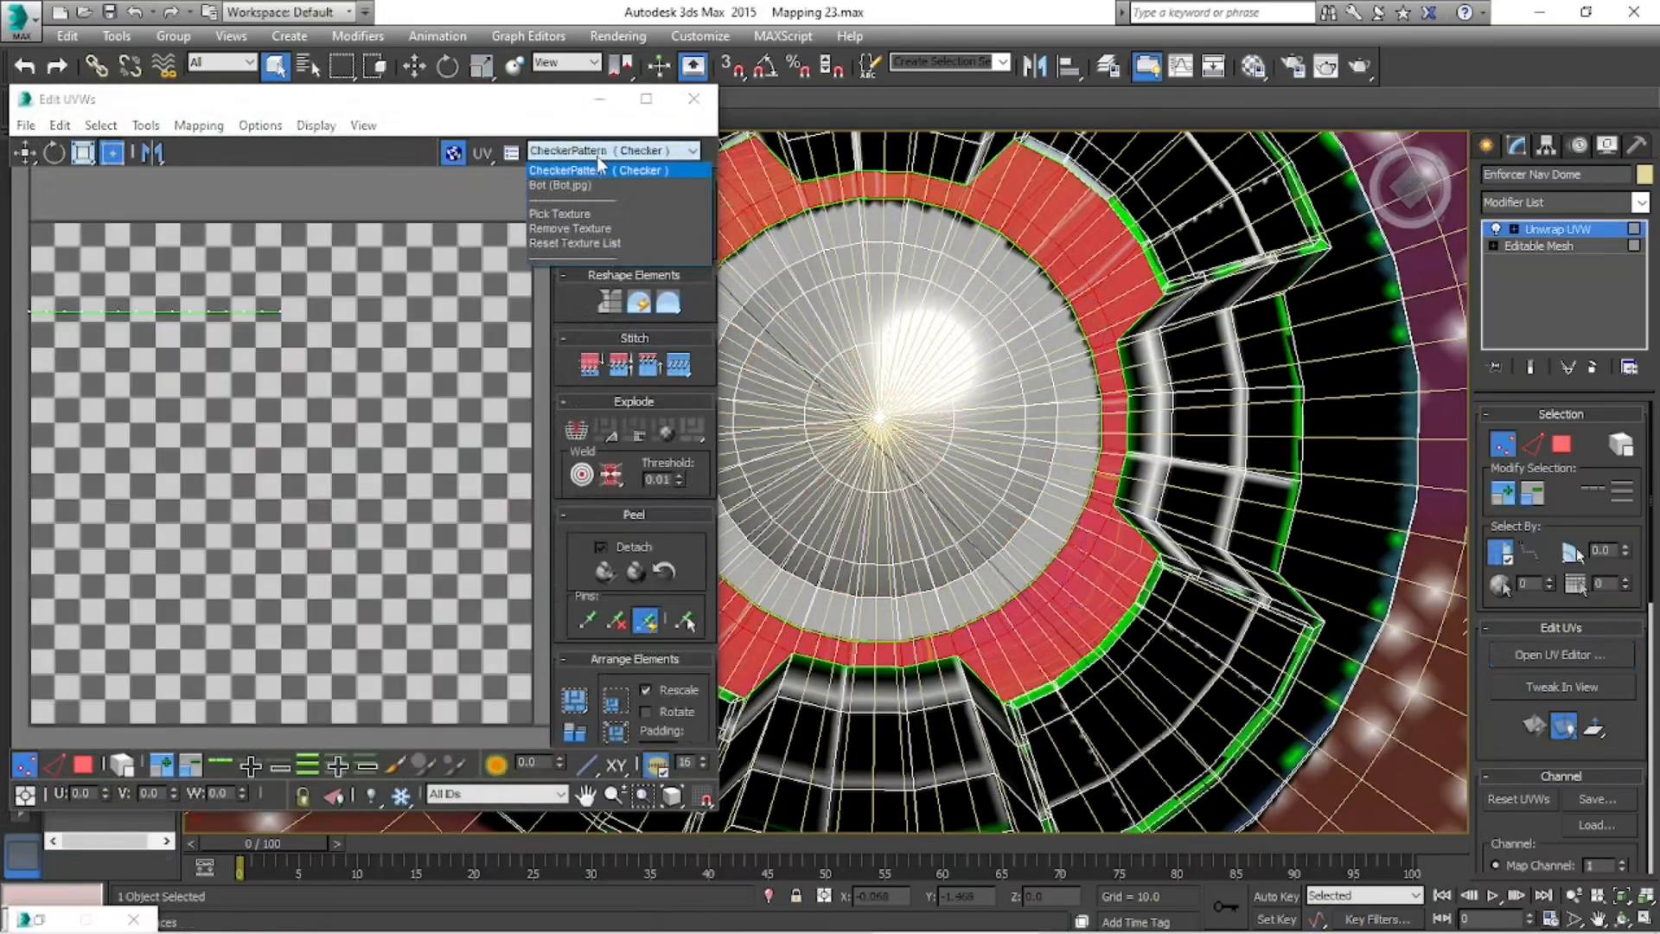
left_click(593, 184)
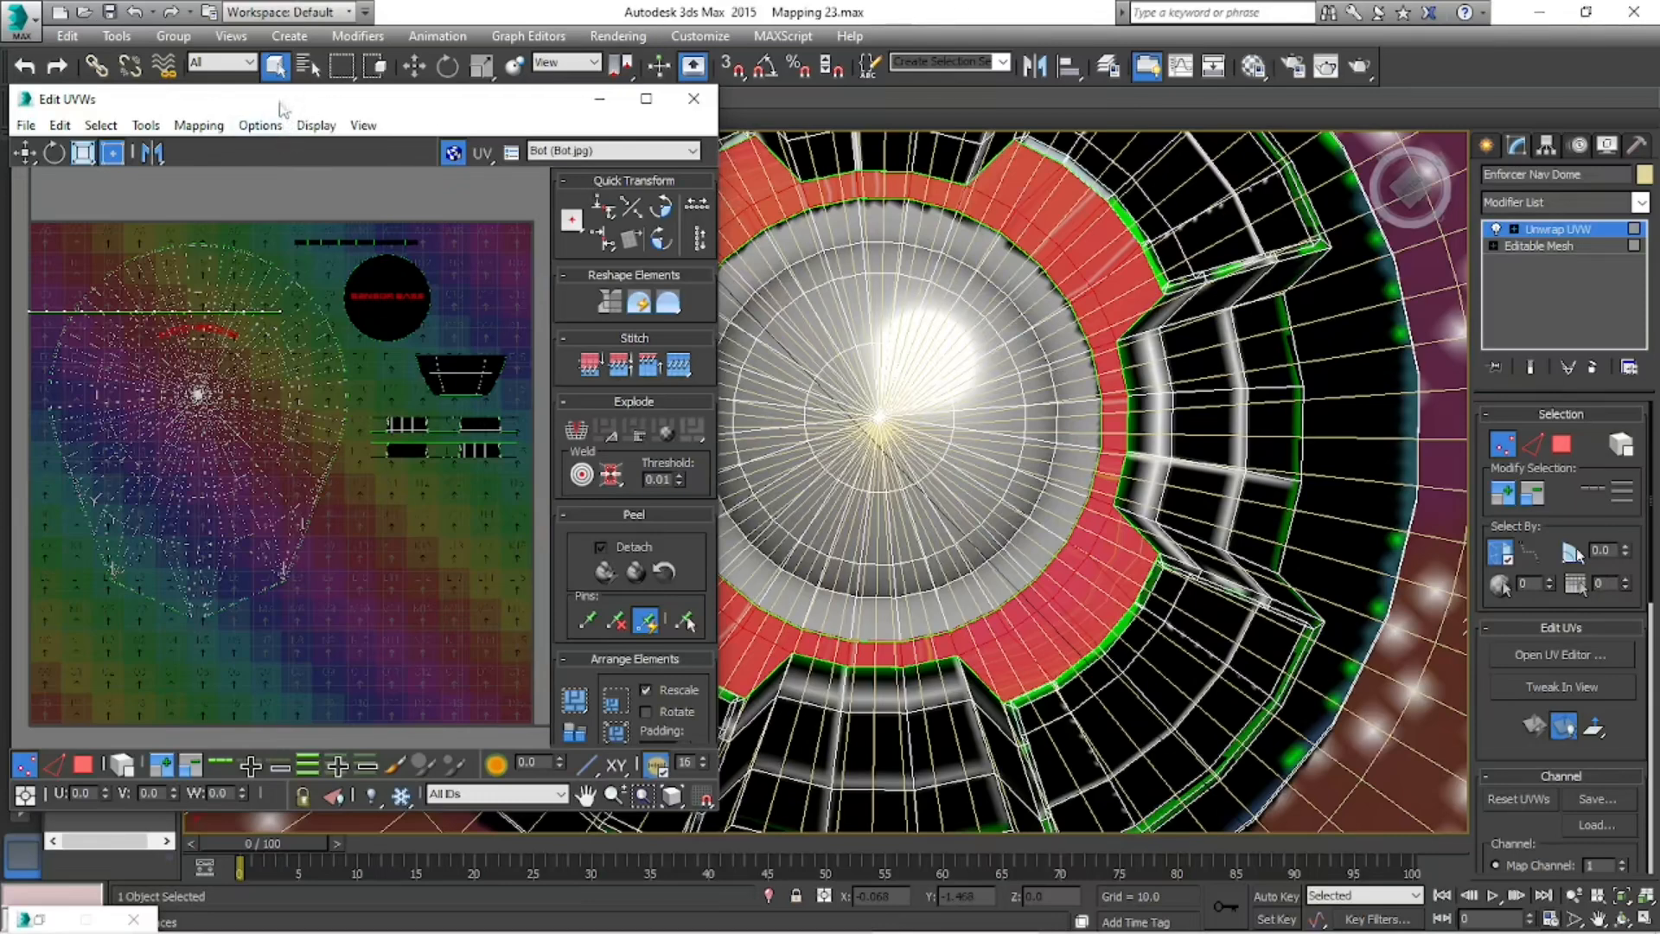
left_click_drag(274, 105, 308, 96)
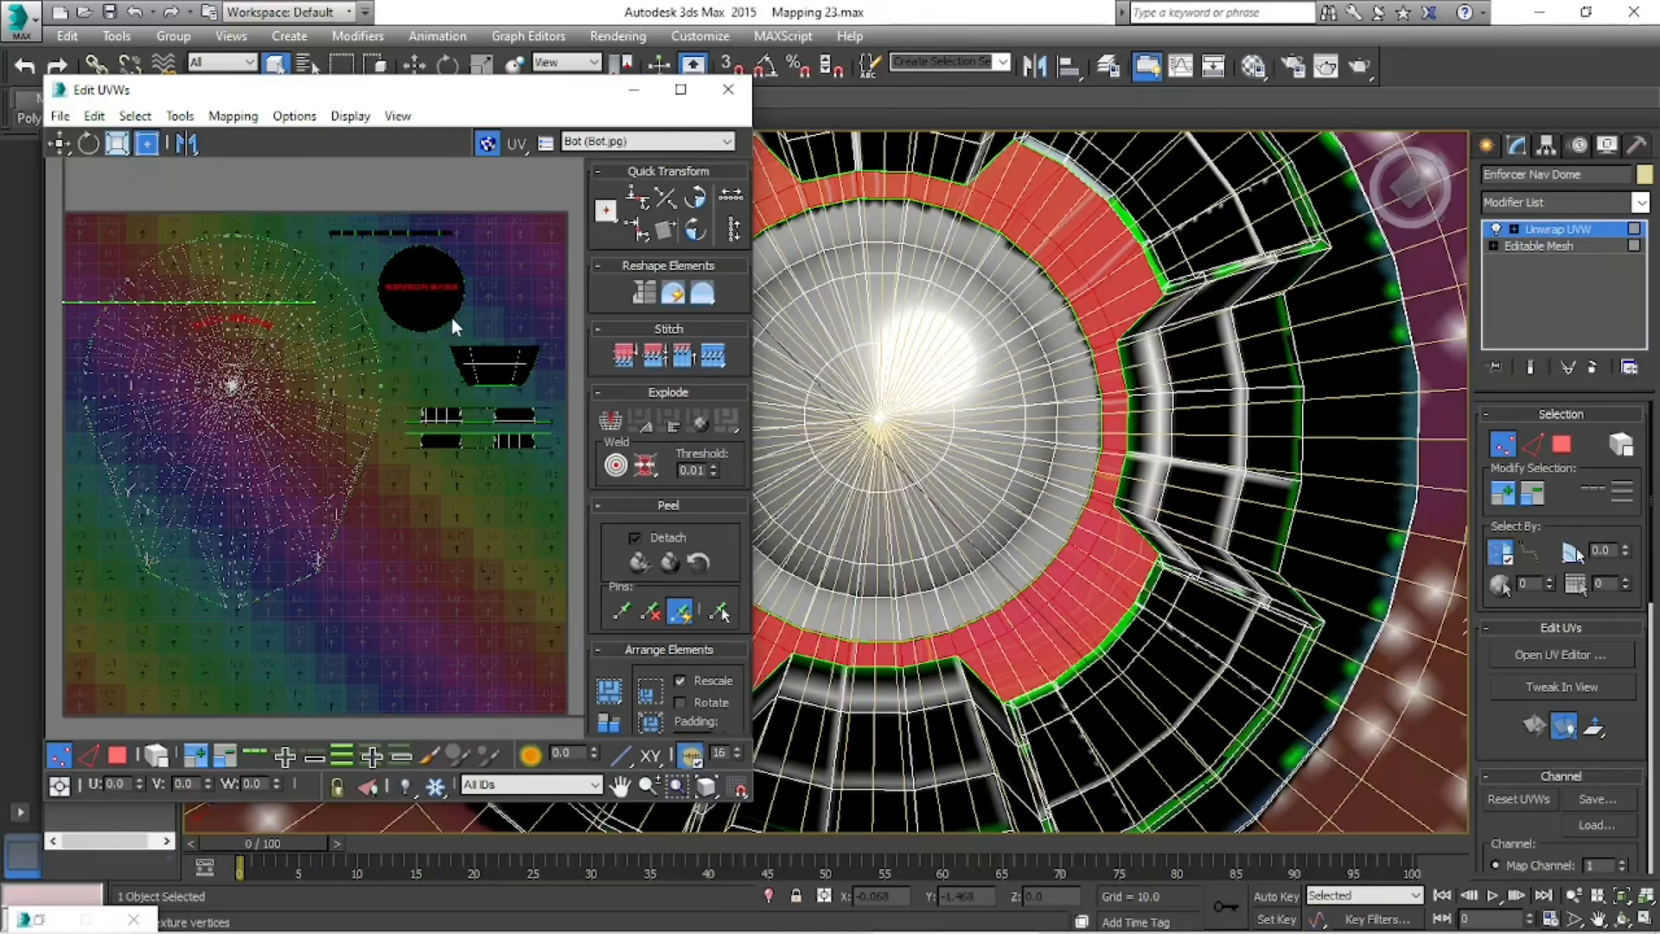
left_click(680, 92)
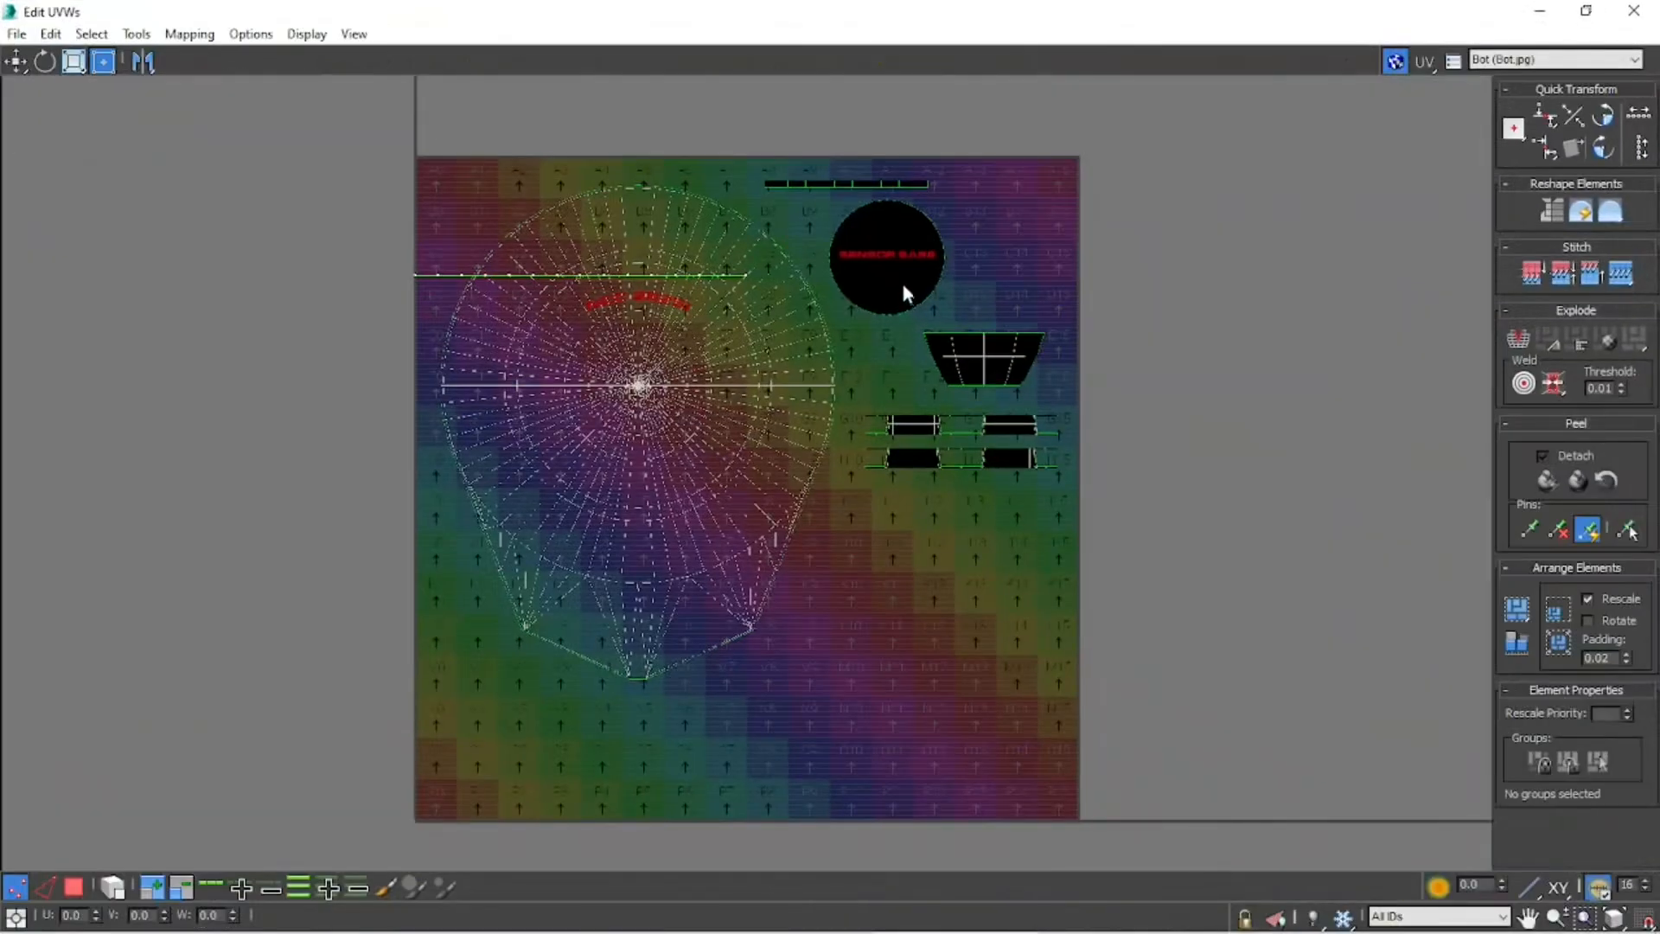
left_click(1586, 12)
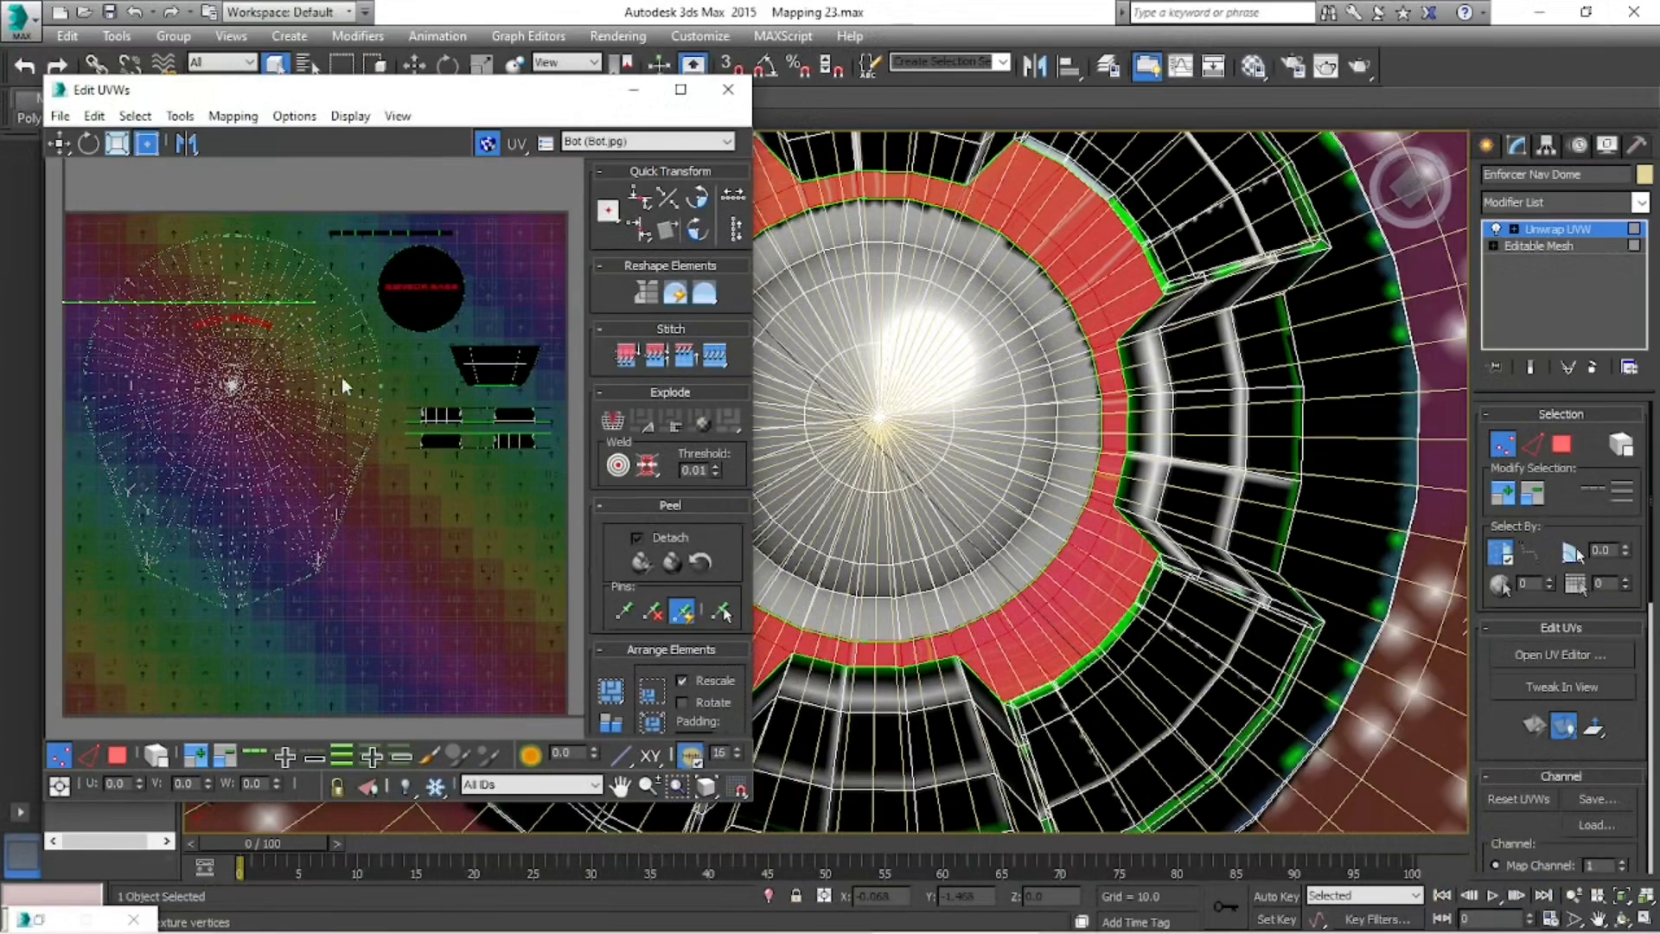
- Apply a planar projection to the selected ring polygons and move their UV cluster to the lower-right area of the Bot.jpg map
left_click(119, 755)
left_click(58, 144)
left_click(132, 270)
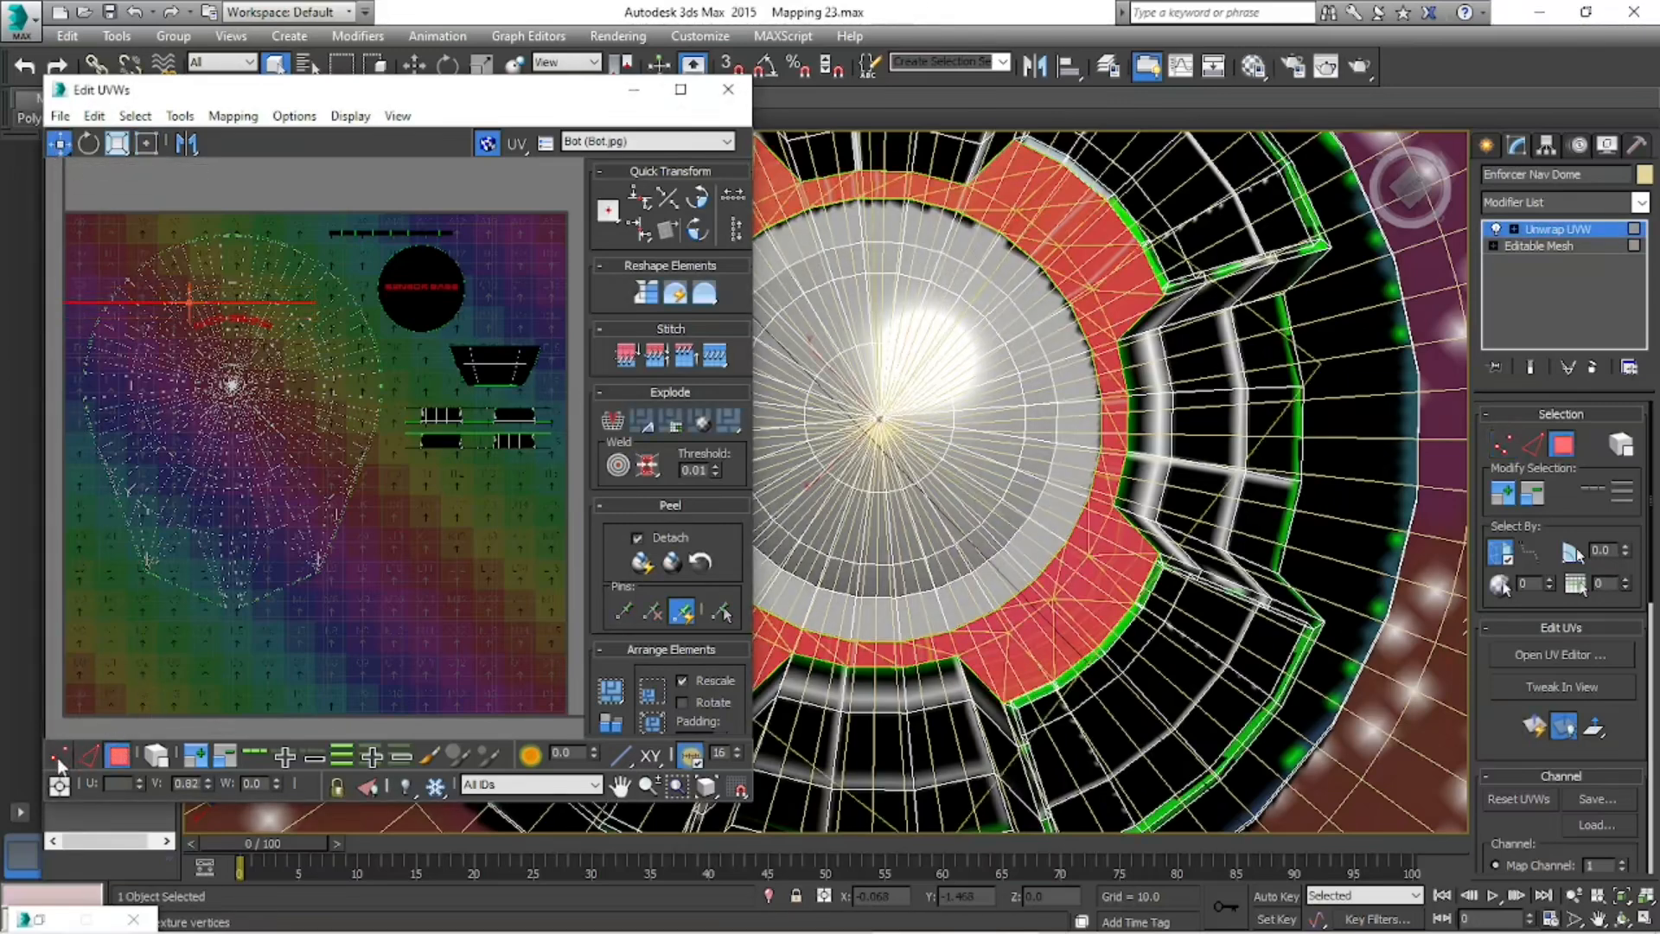
left_click(88, 756)
left_click(117, 756)
left_click(146, 144)
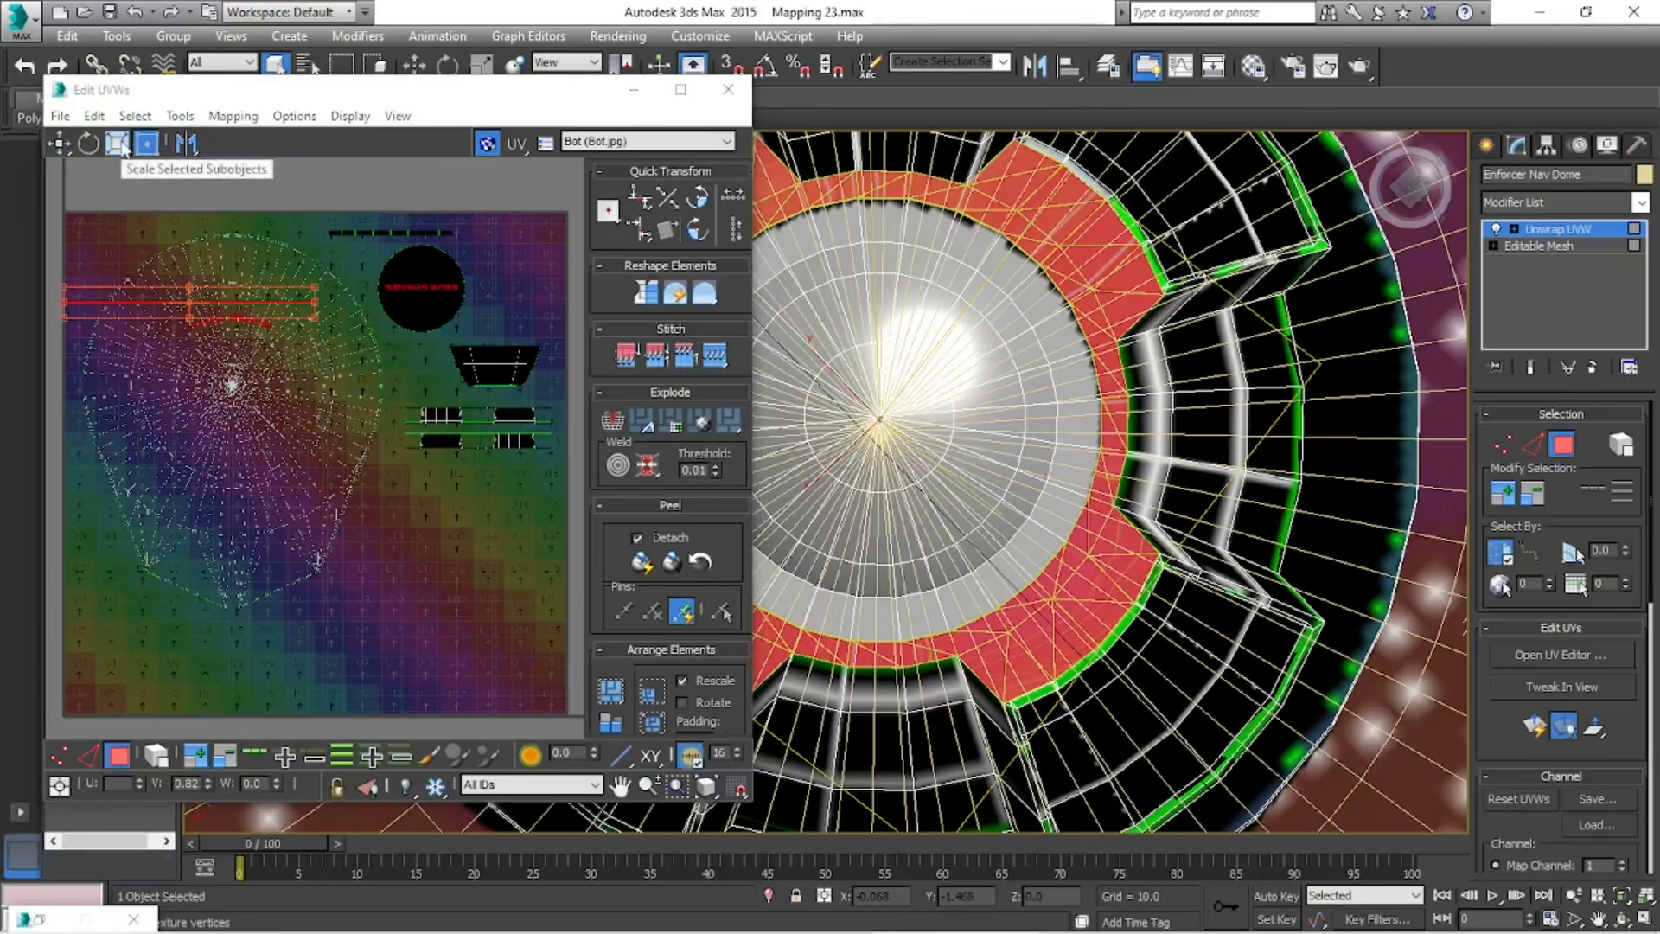
left_click(59, 145)
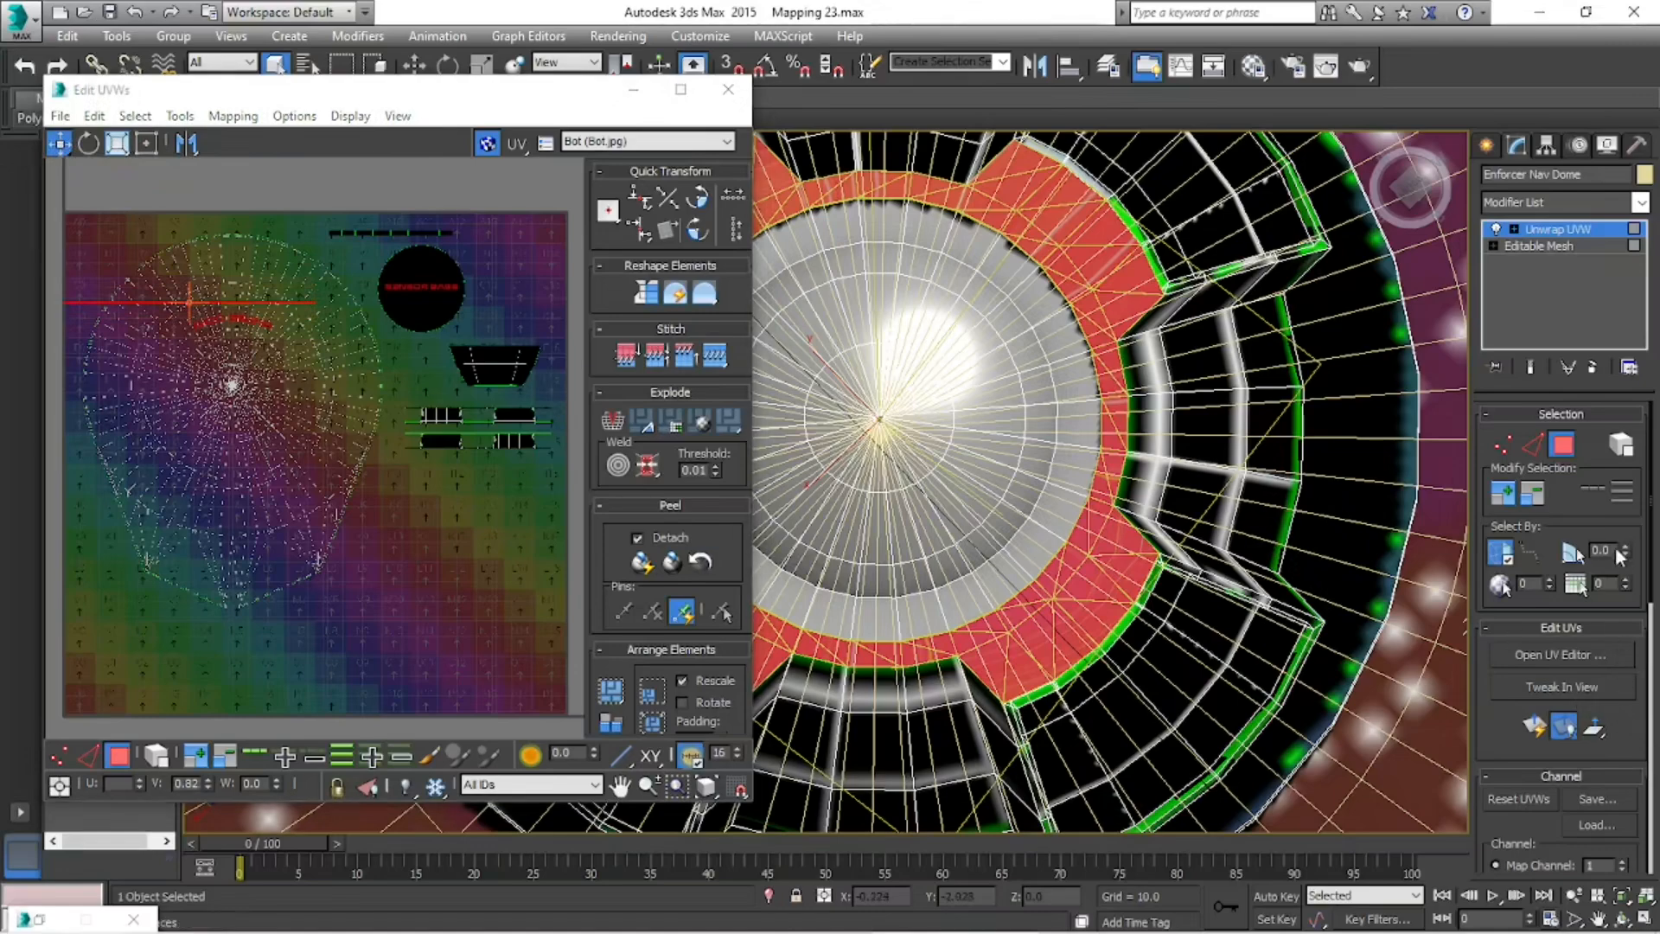
left_click_drag(1626, 708, 1602, 191)
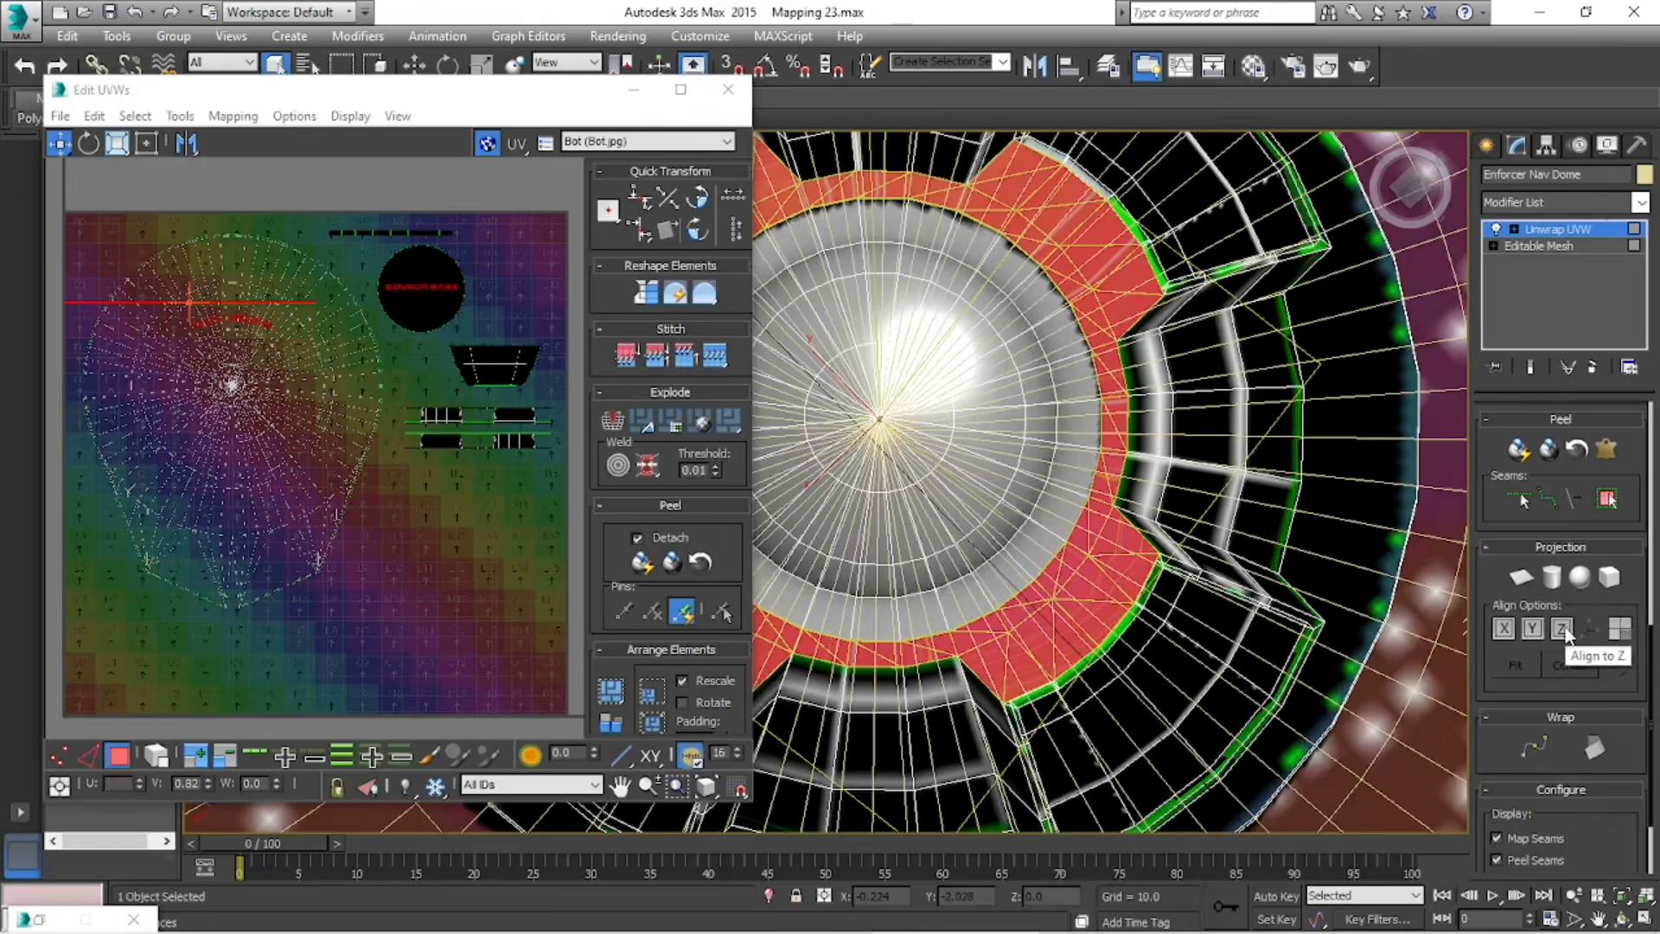
left_click(1528, 582)
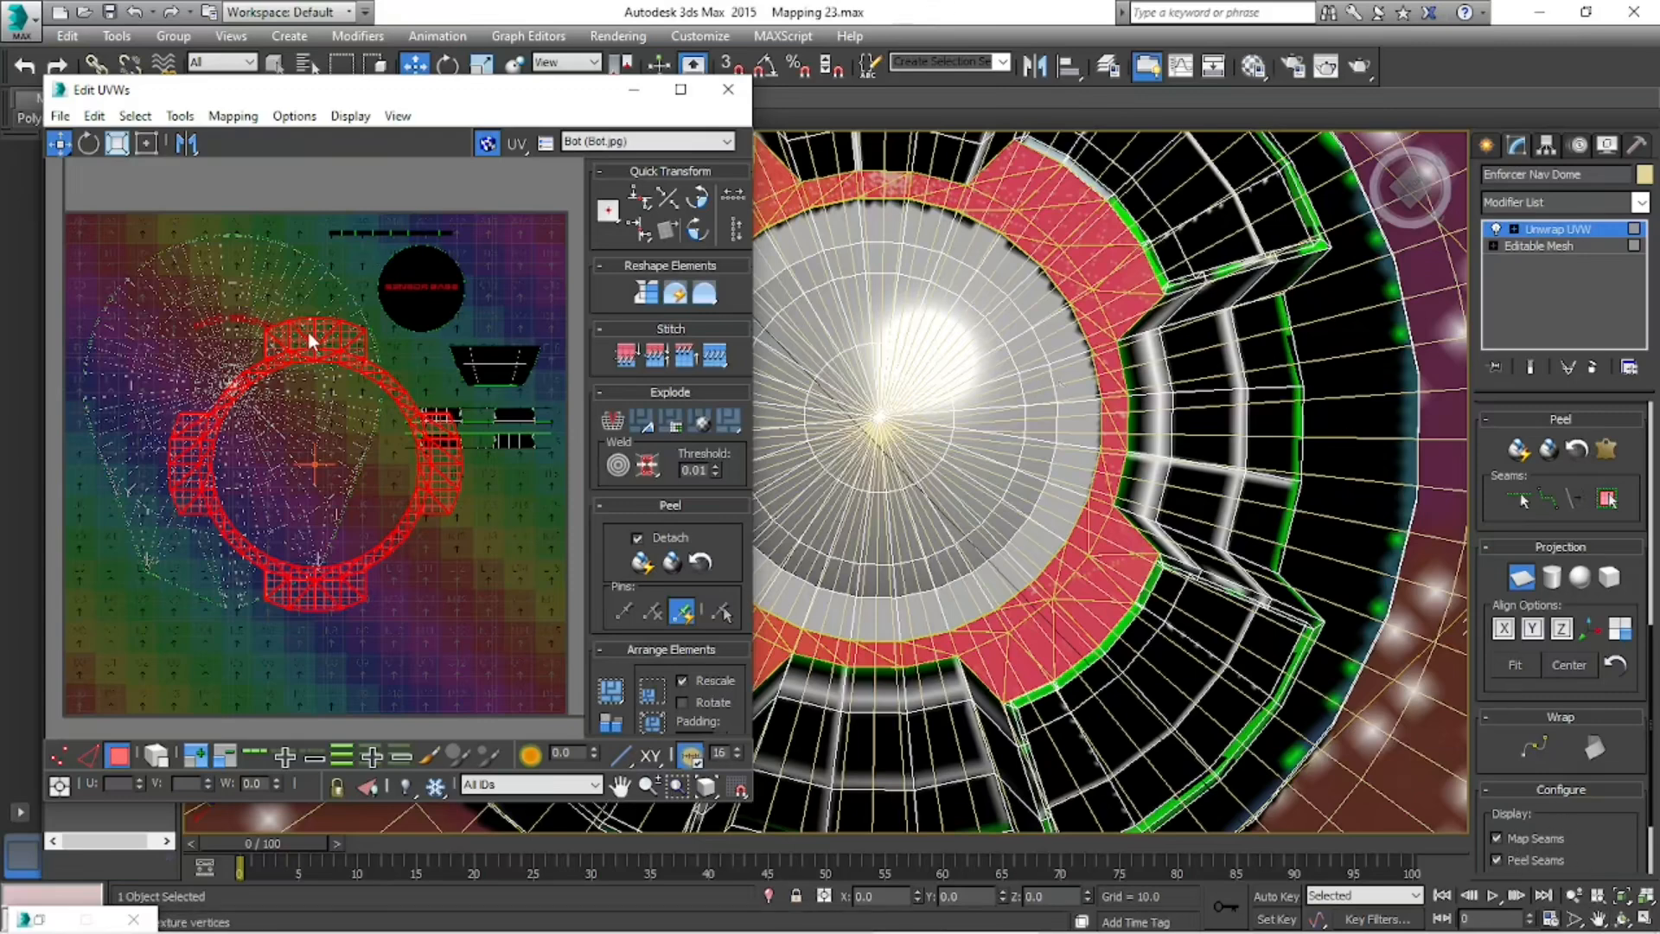
left_click(87, 755)
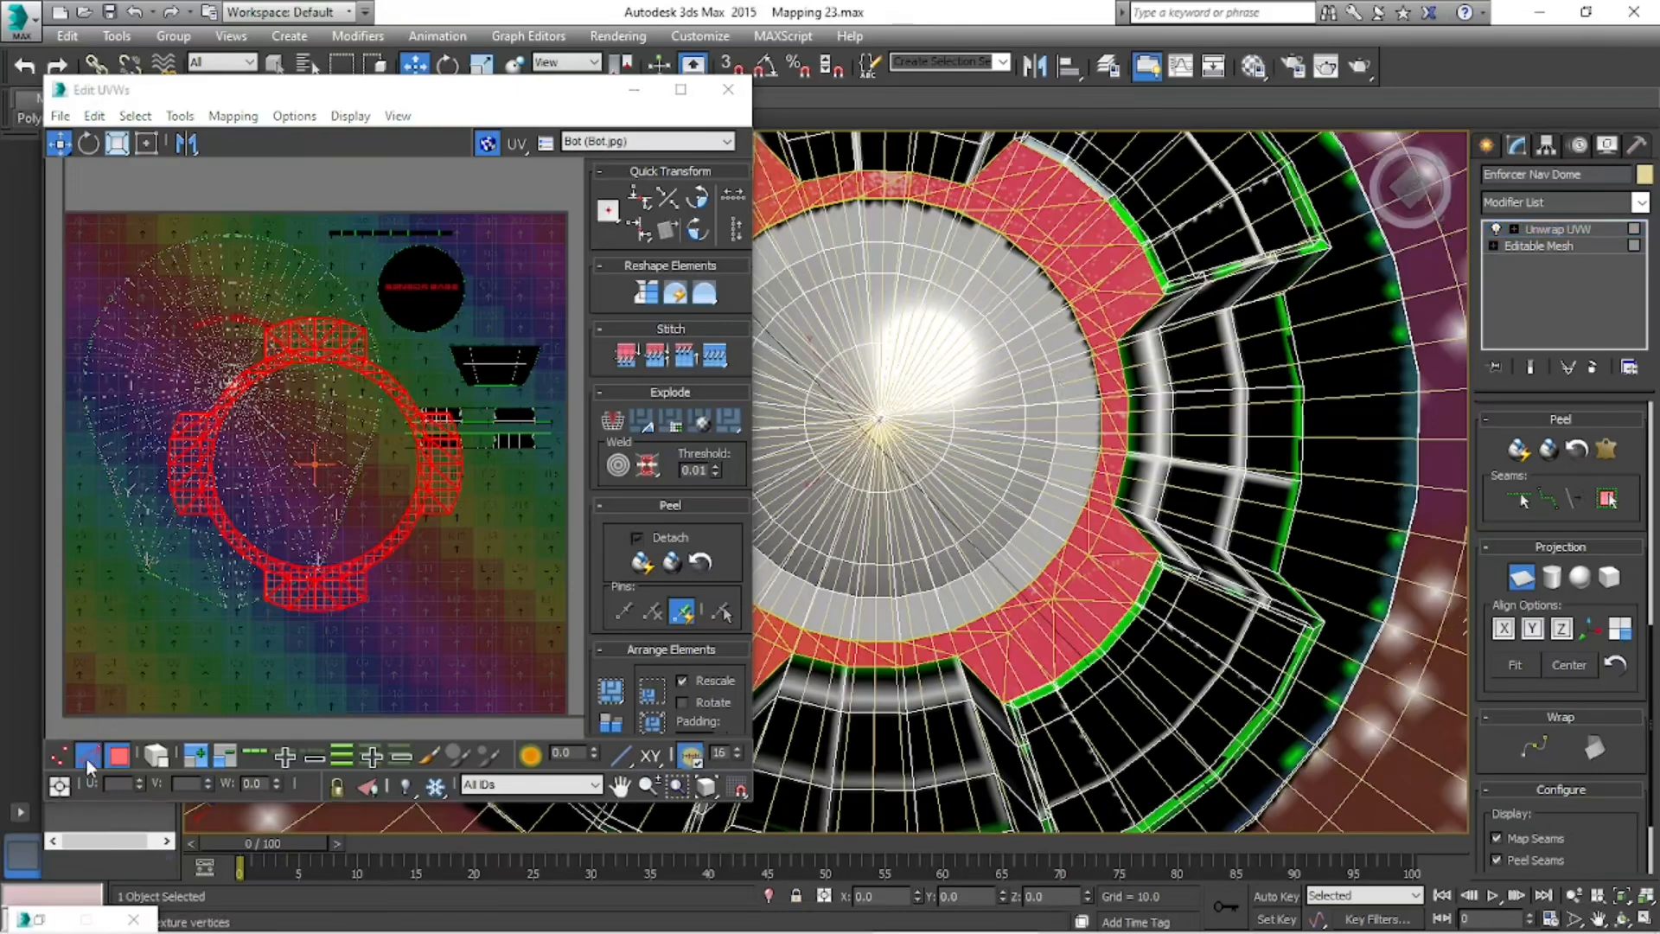
left_click_drag(284, 354, 391, 539)
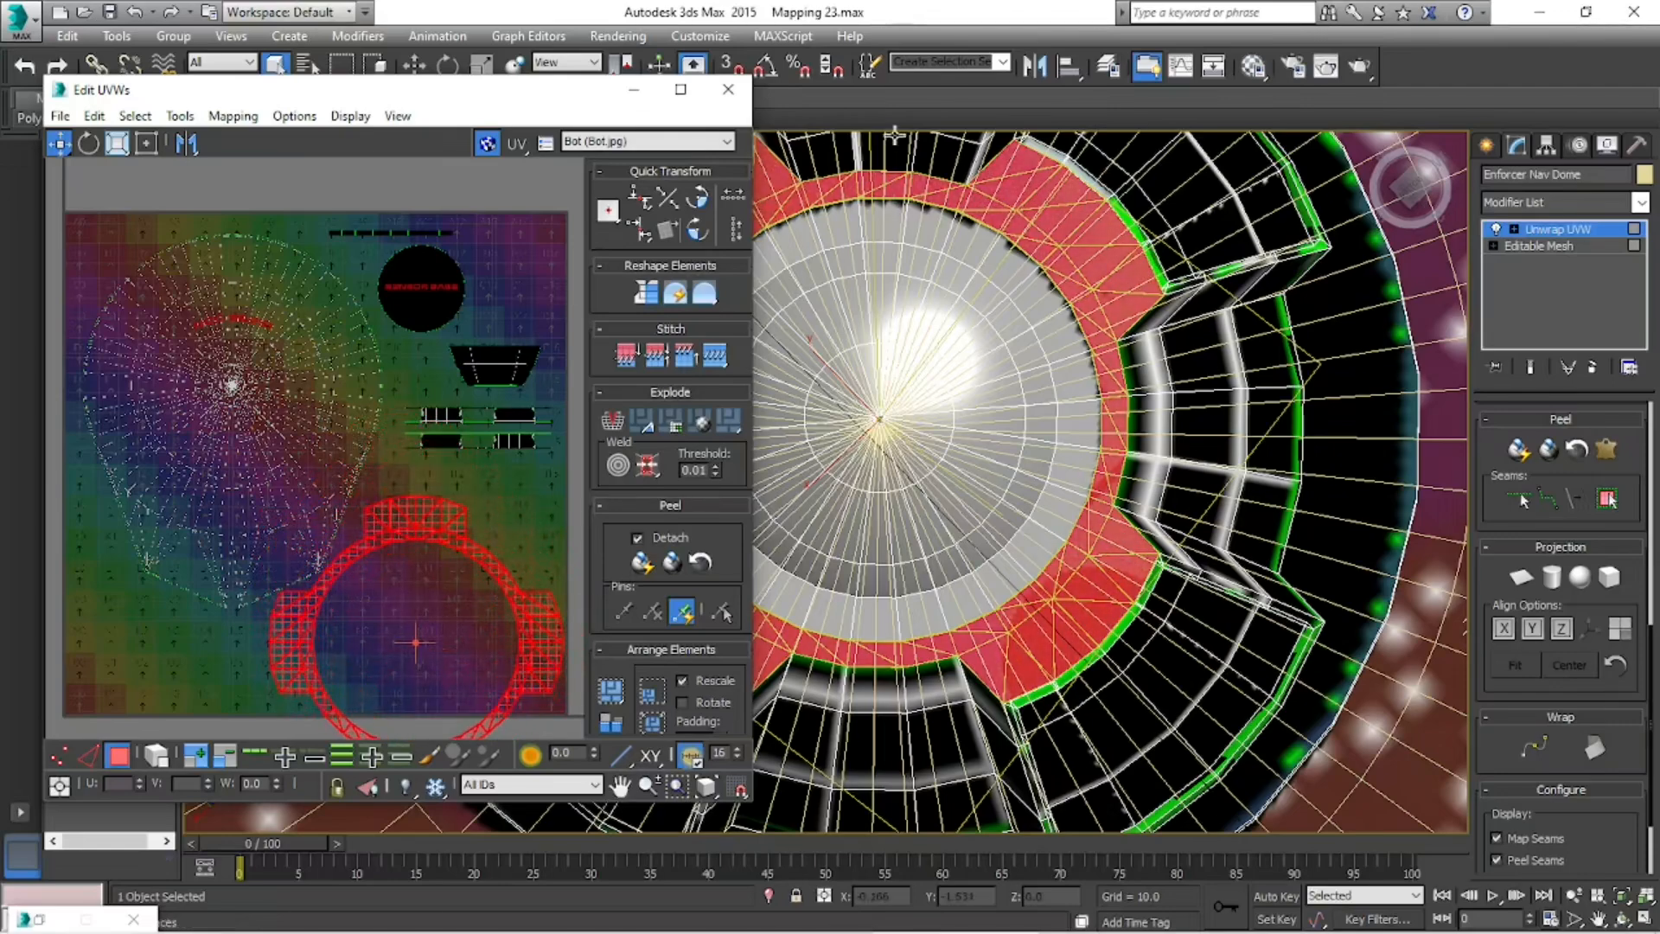
- Render the perspective view to check the ring's texture direction, then close the render
left_click(634, 89)
left_click(621, 38)
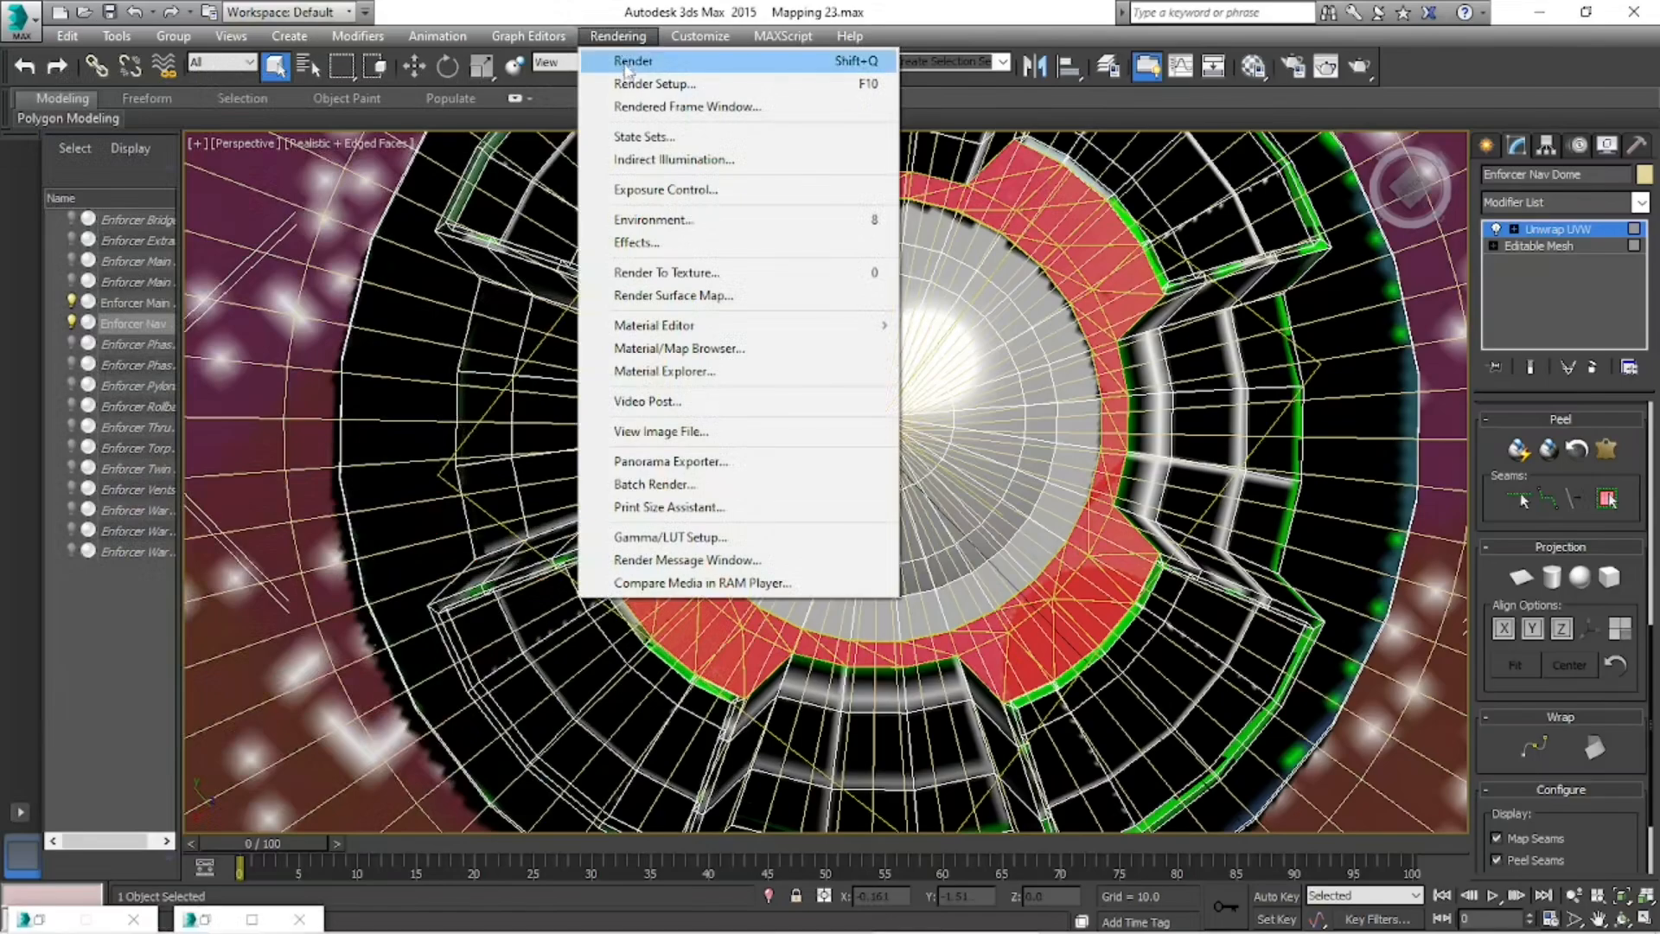
left_click(636, 60)
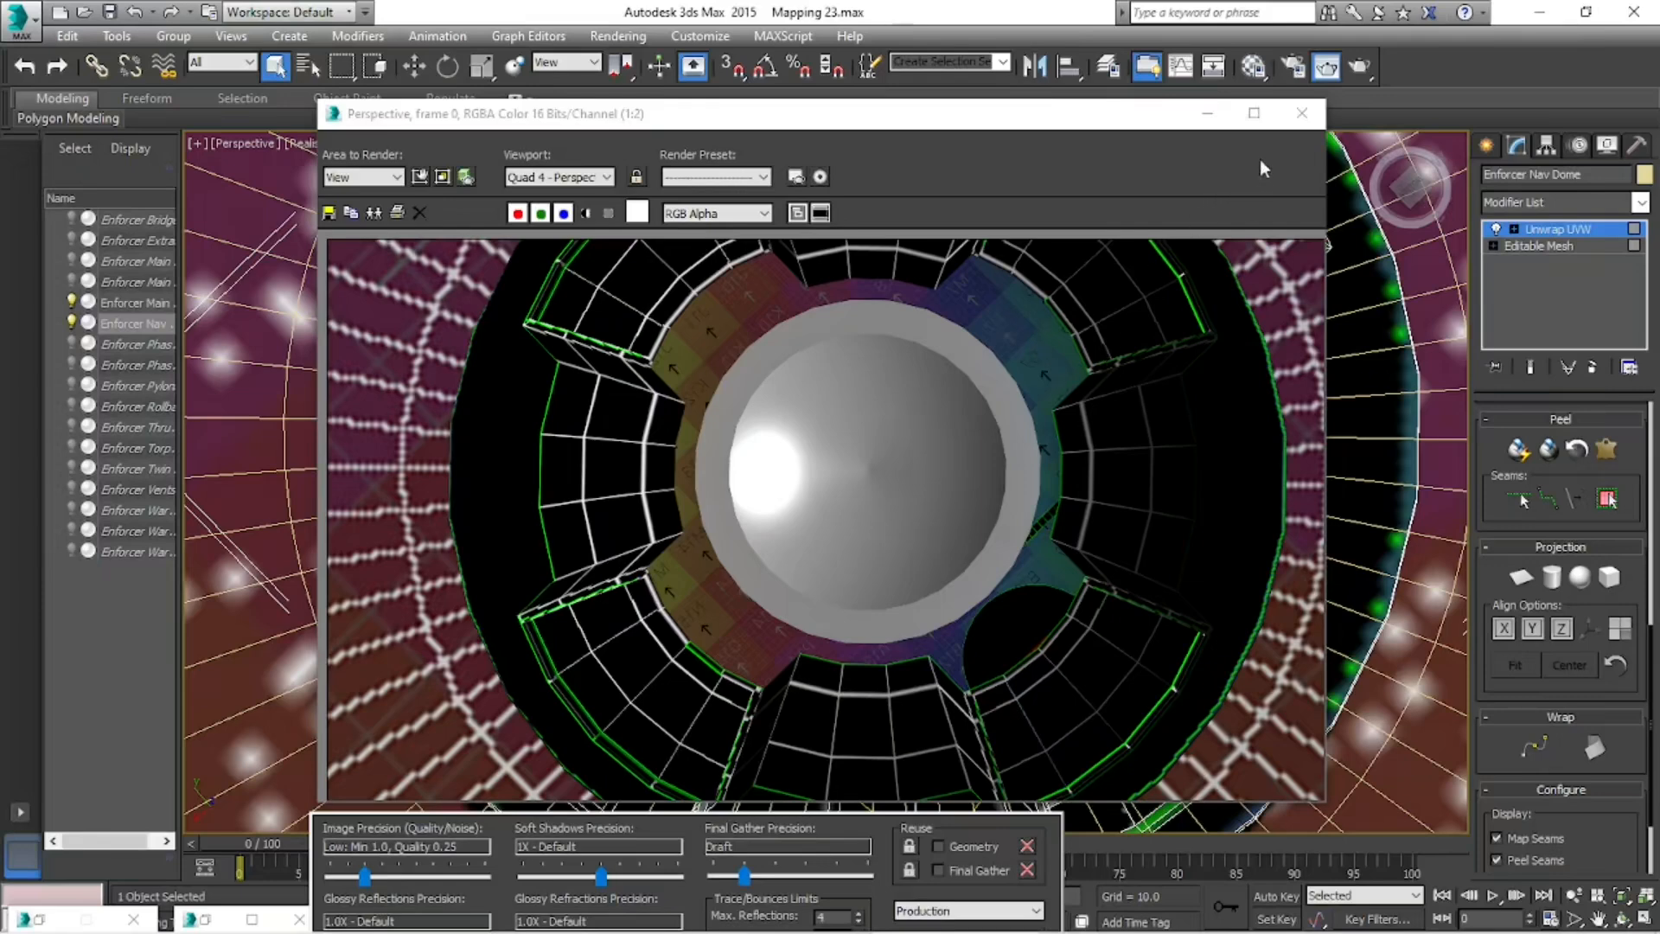
left_click(1296, 121)
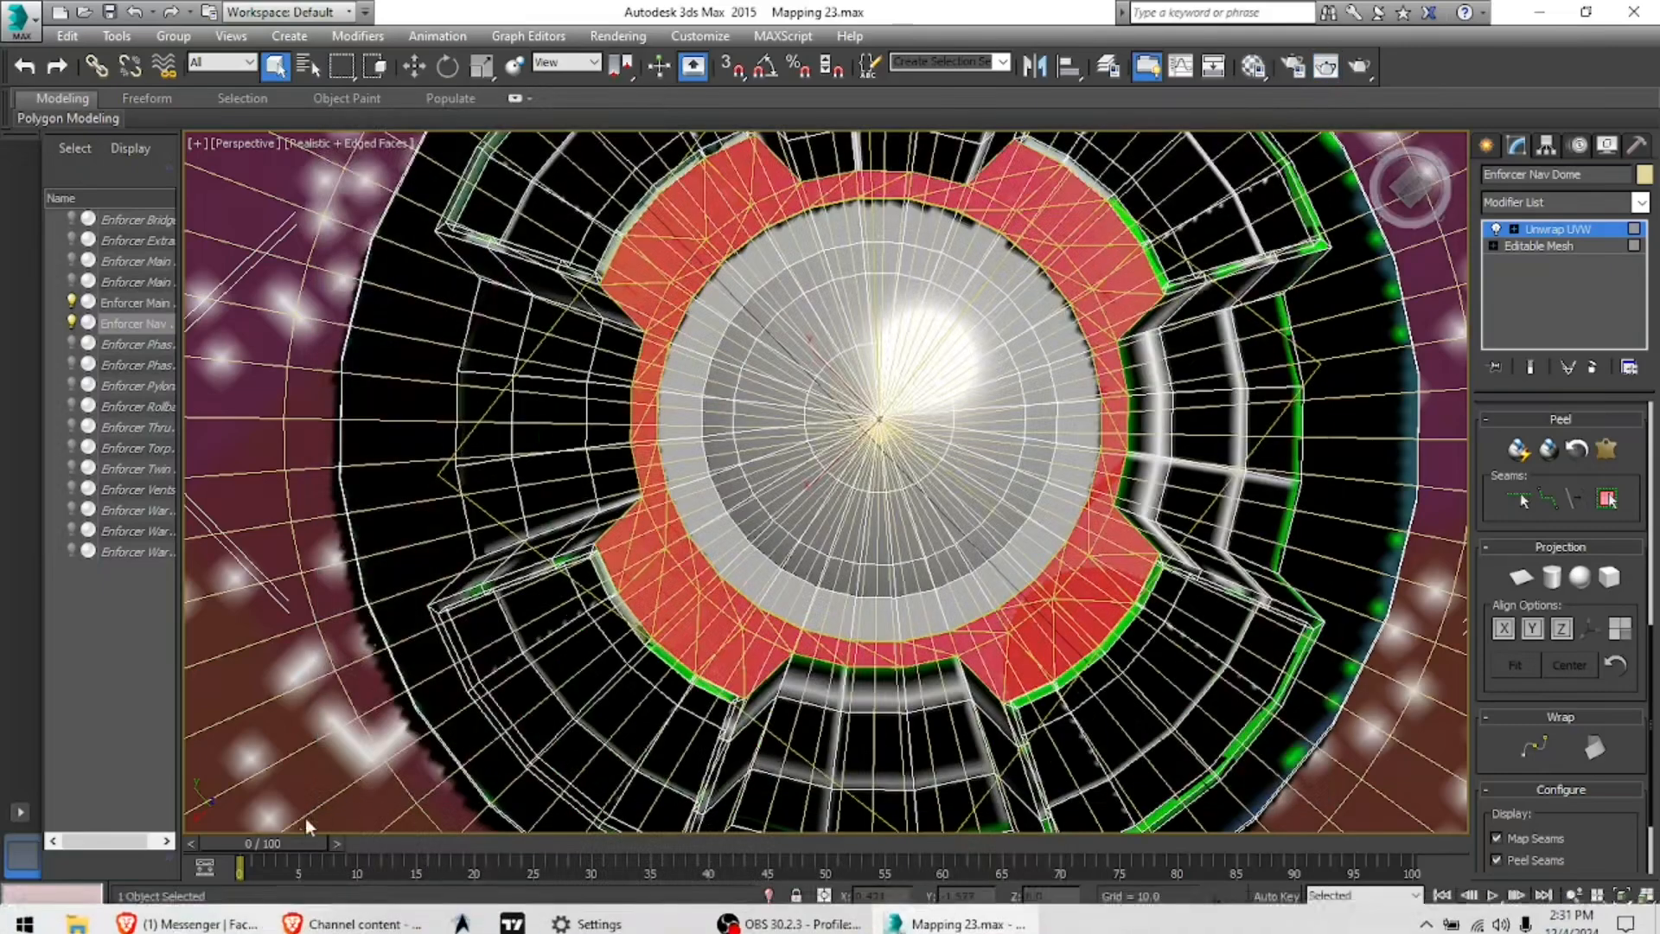
- Flip the ring's UV cluster horizontally in the UV editor
left_click(202, 920)
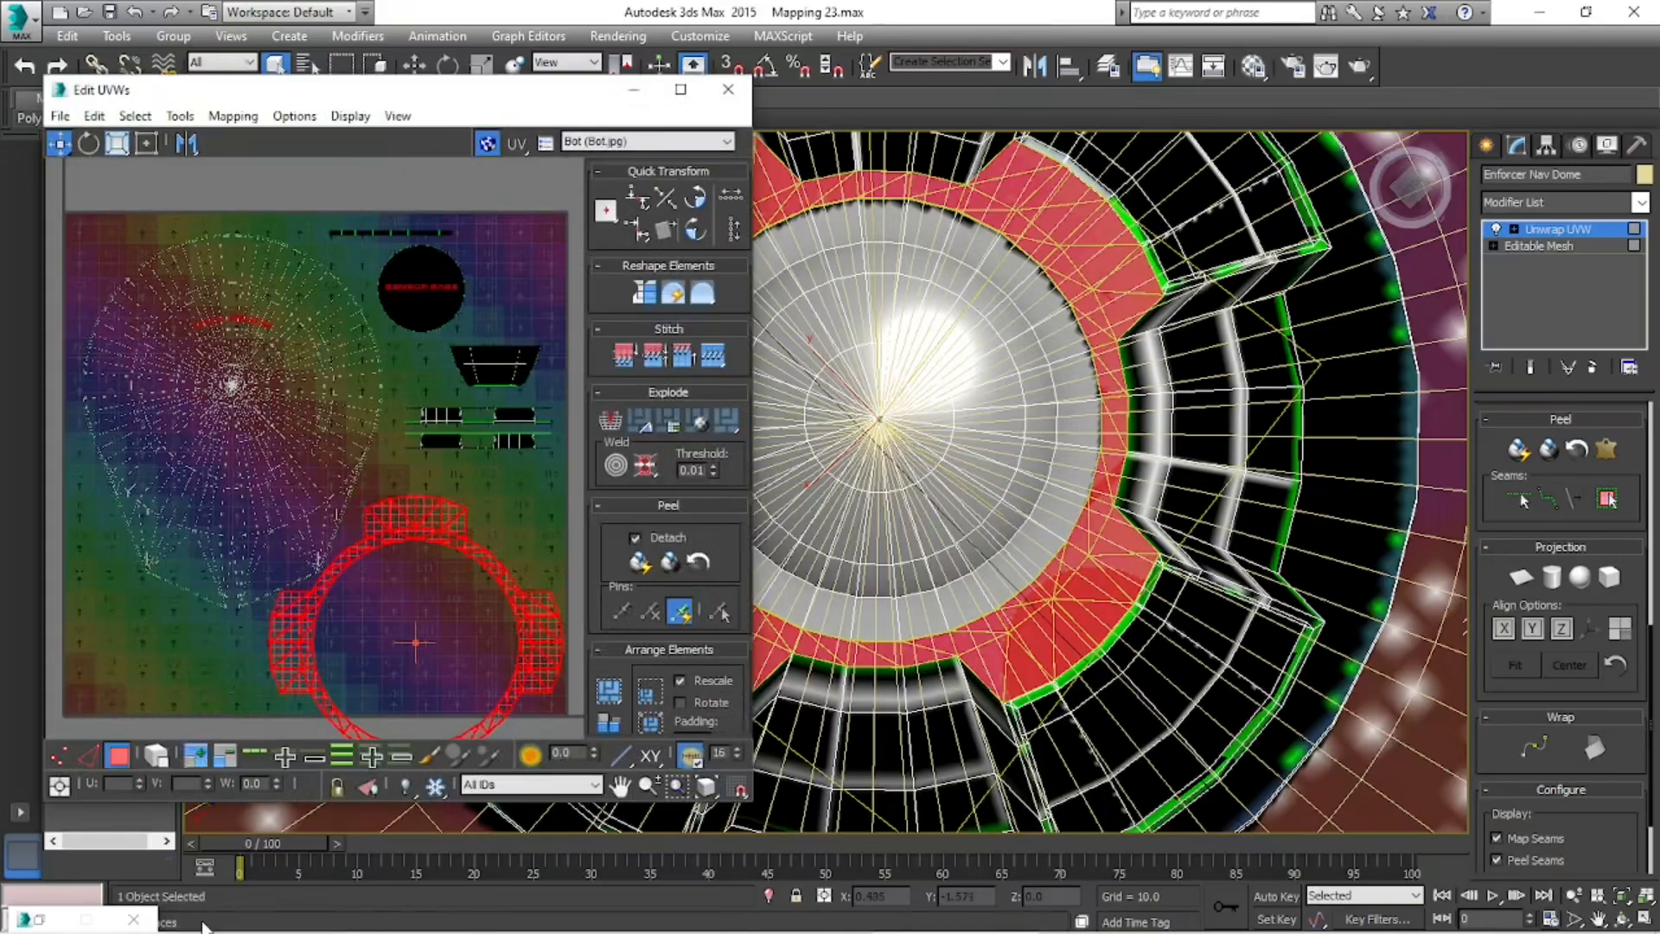
left_click(173, 121)
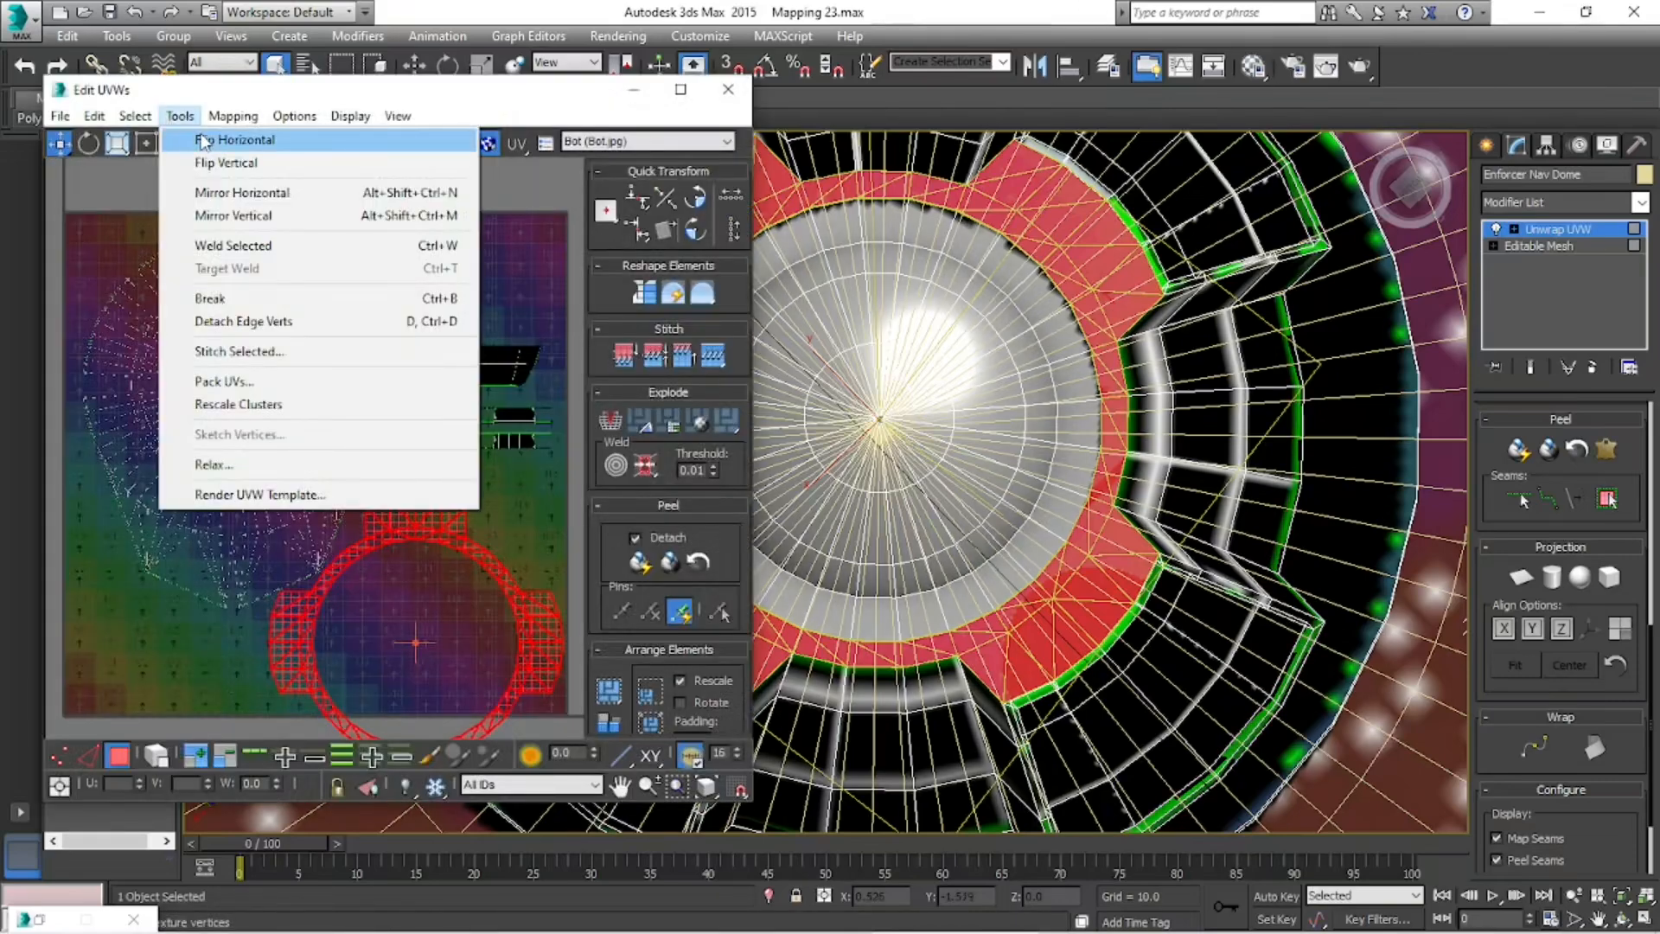
left_click(202, 141)
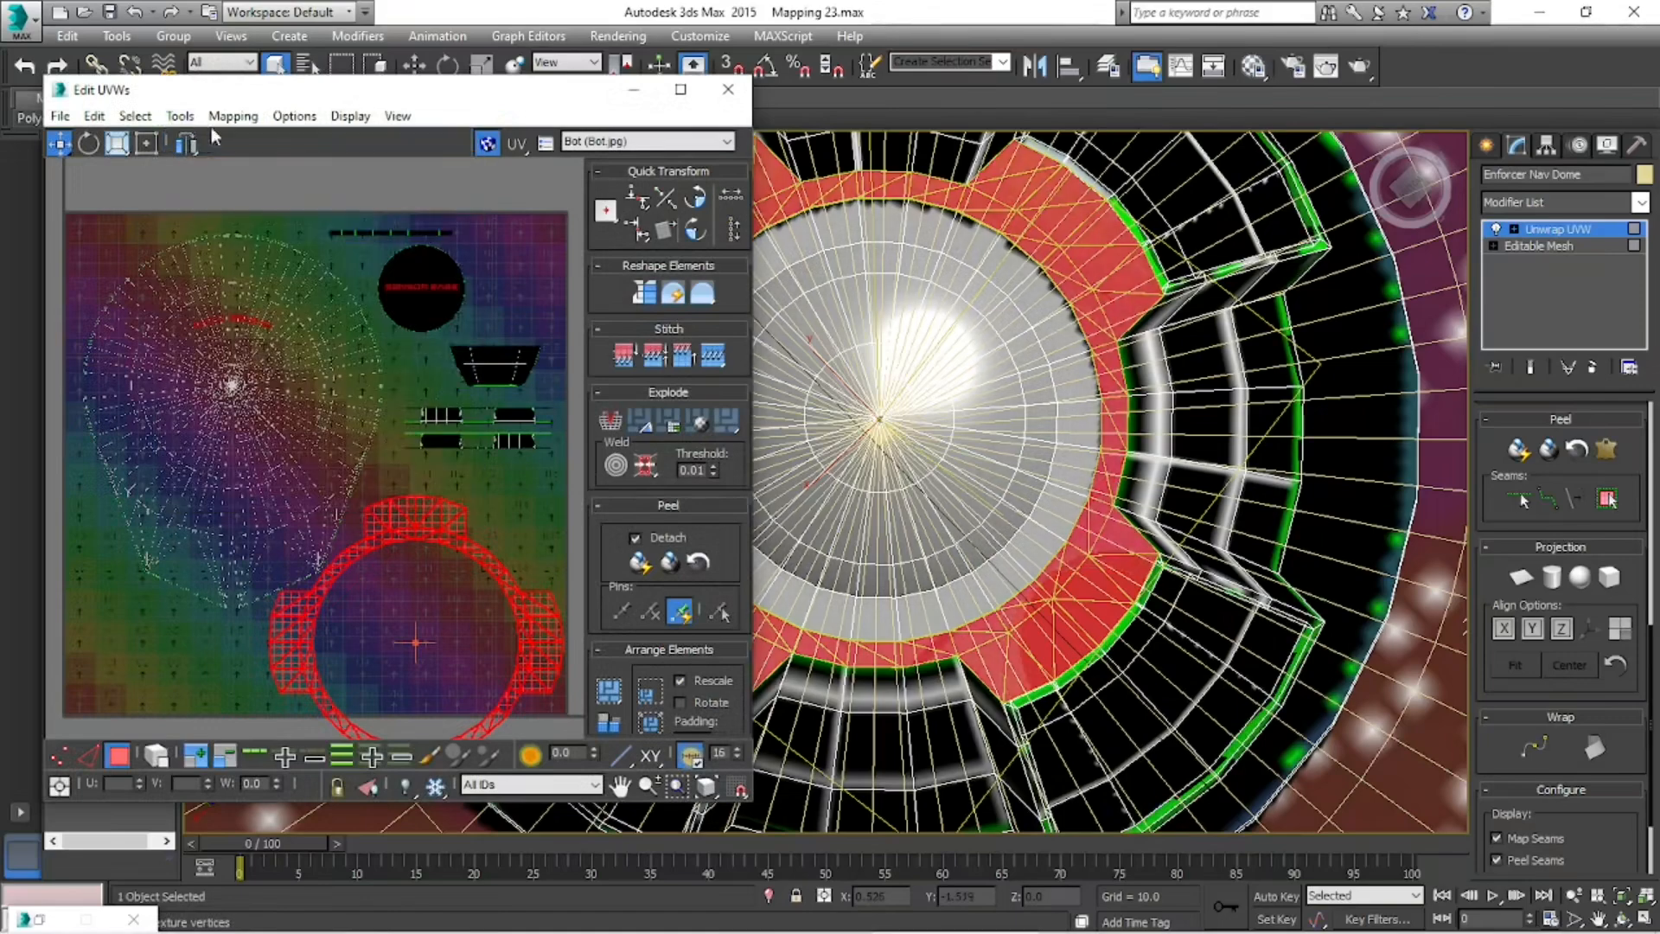
- Render the perspective view again to check the flipped ring mapping and close the result
left_click(618, 36)
left_click(640, 60)
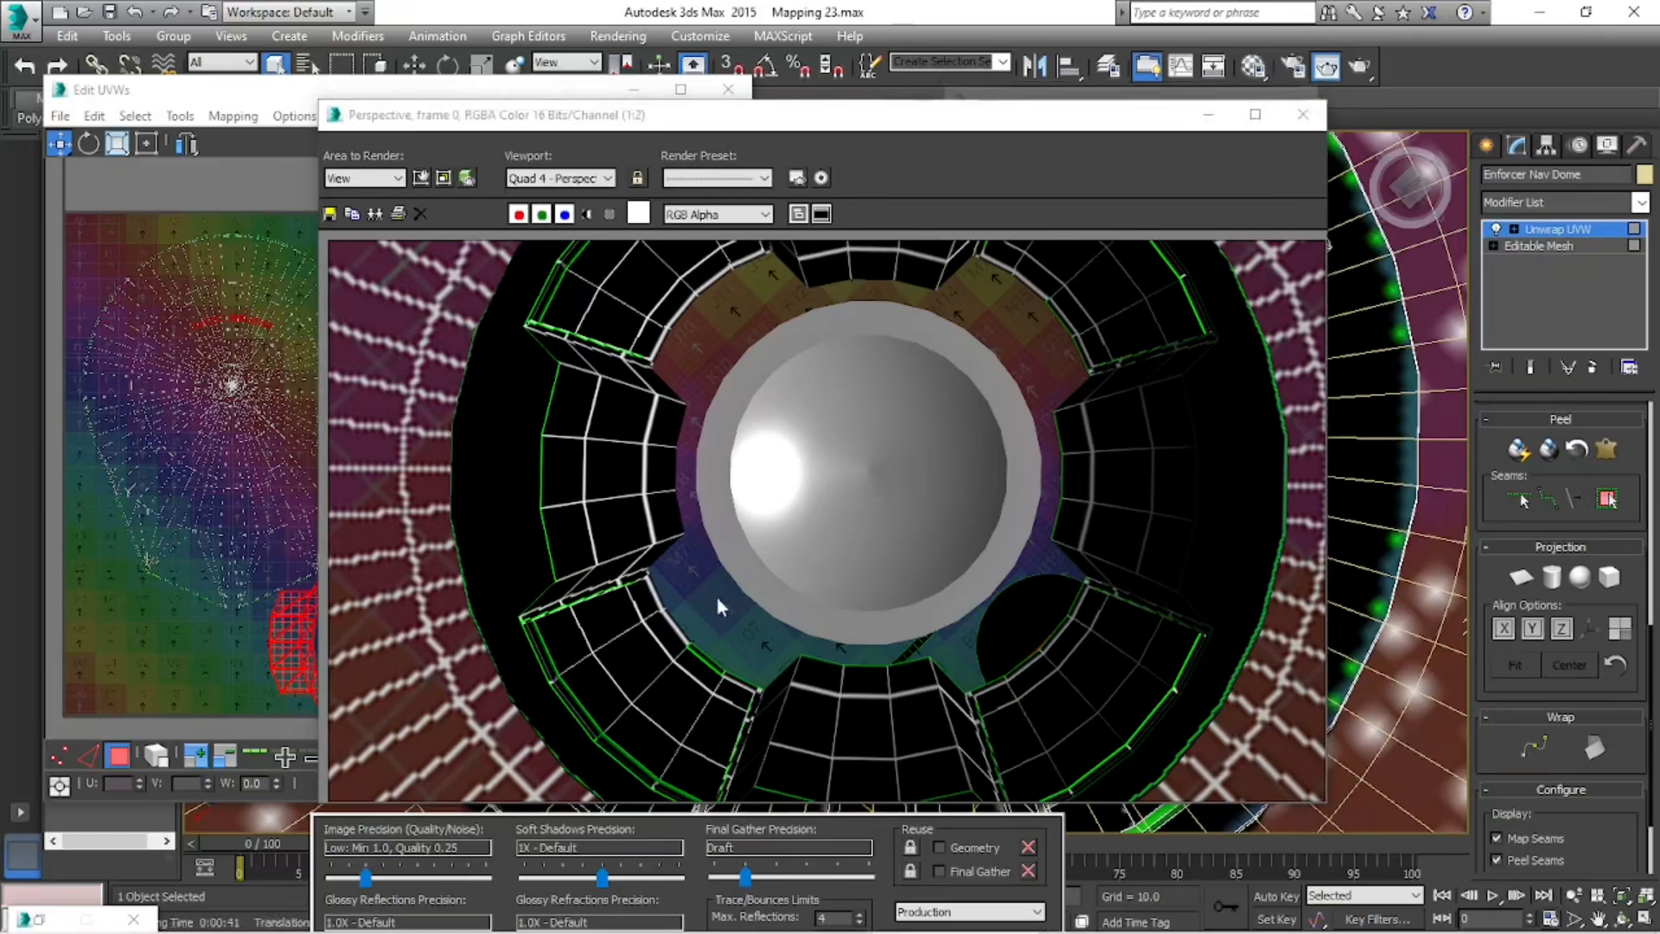
left_click(1302, 114)
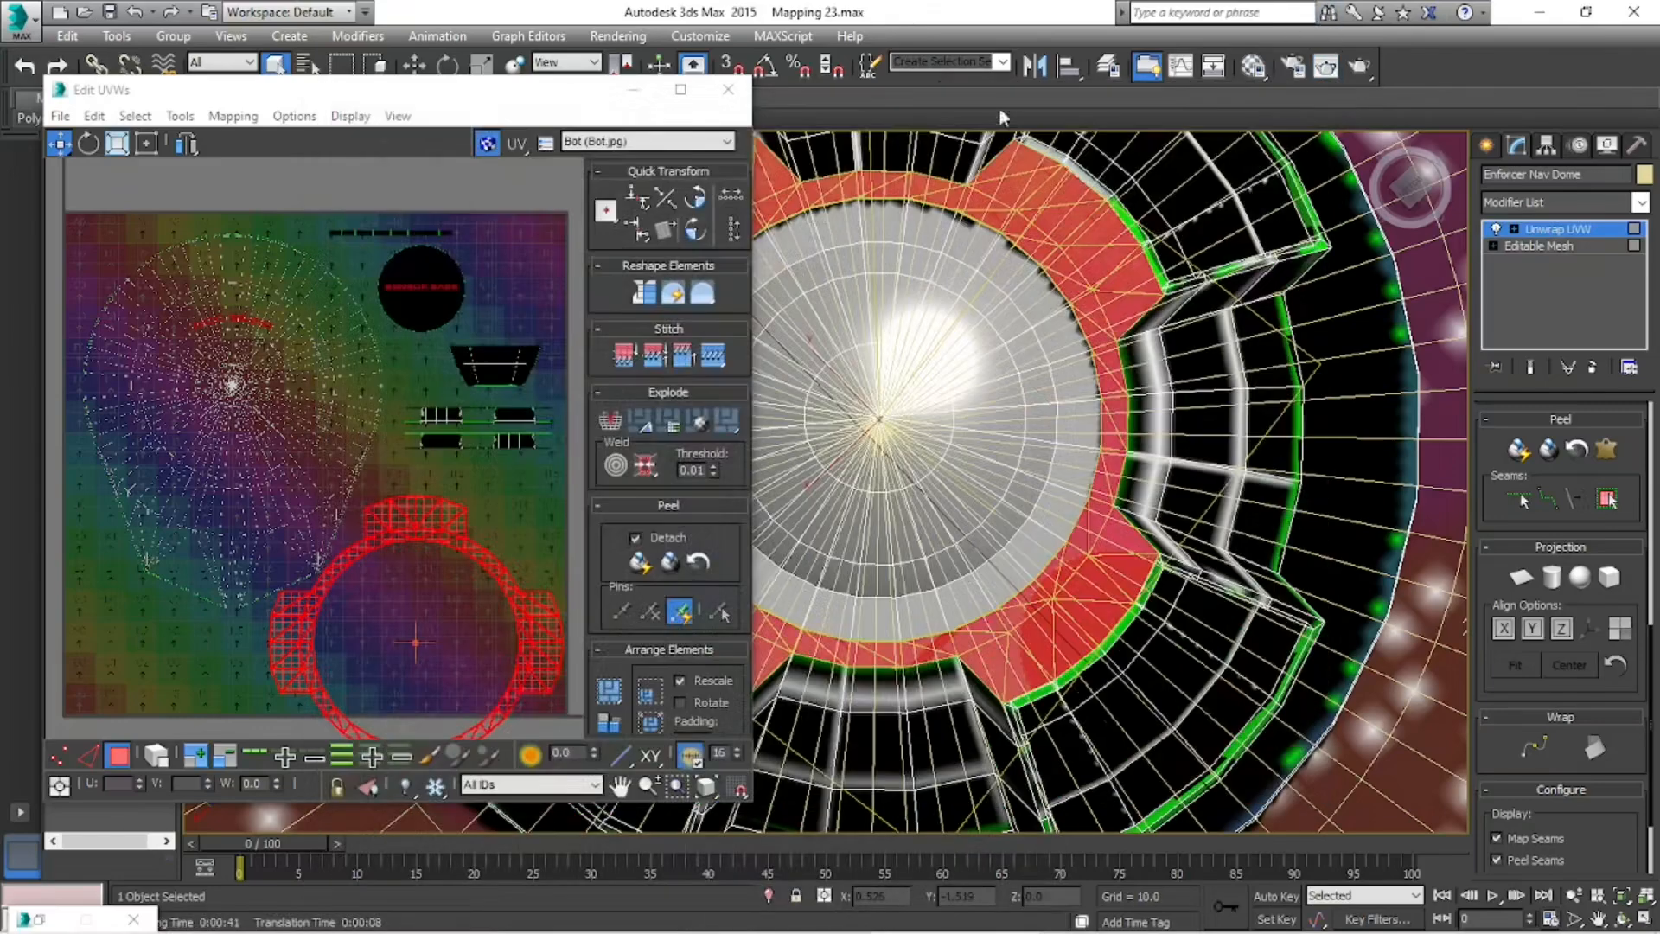
- Examine the texture arrows on the main hull around the nav dome to compare their direction with the ring's mapping
left_click(634, 90)
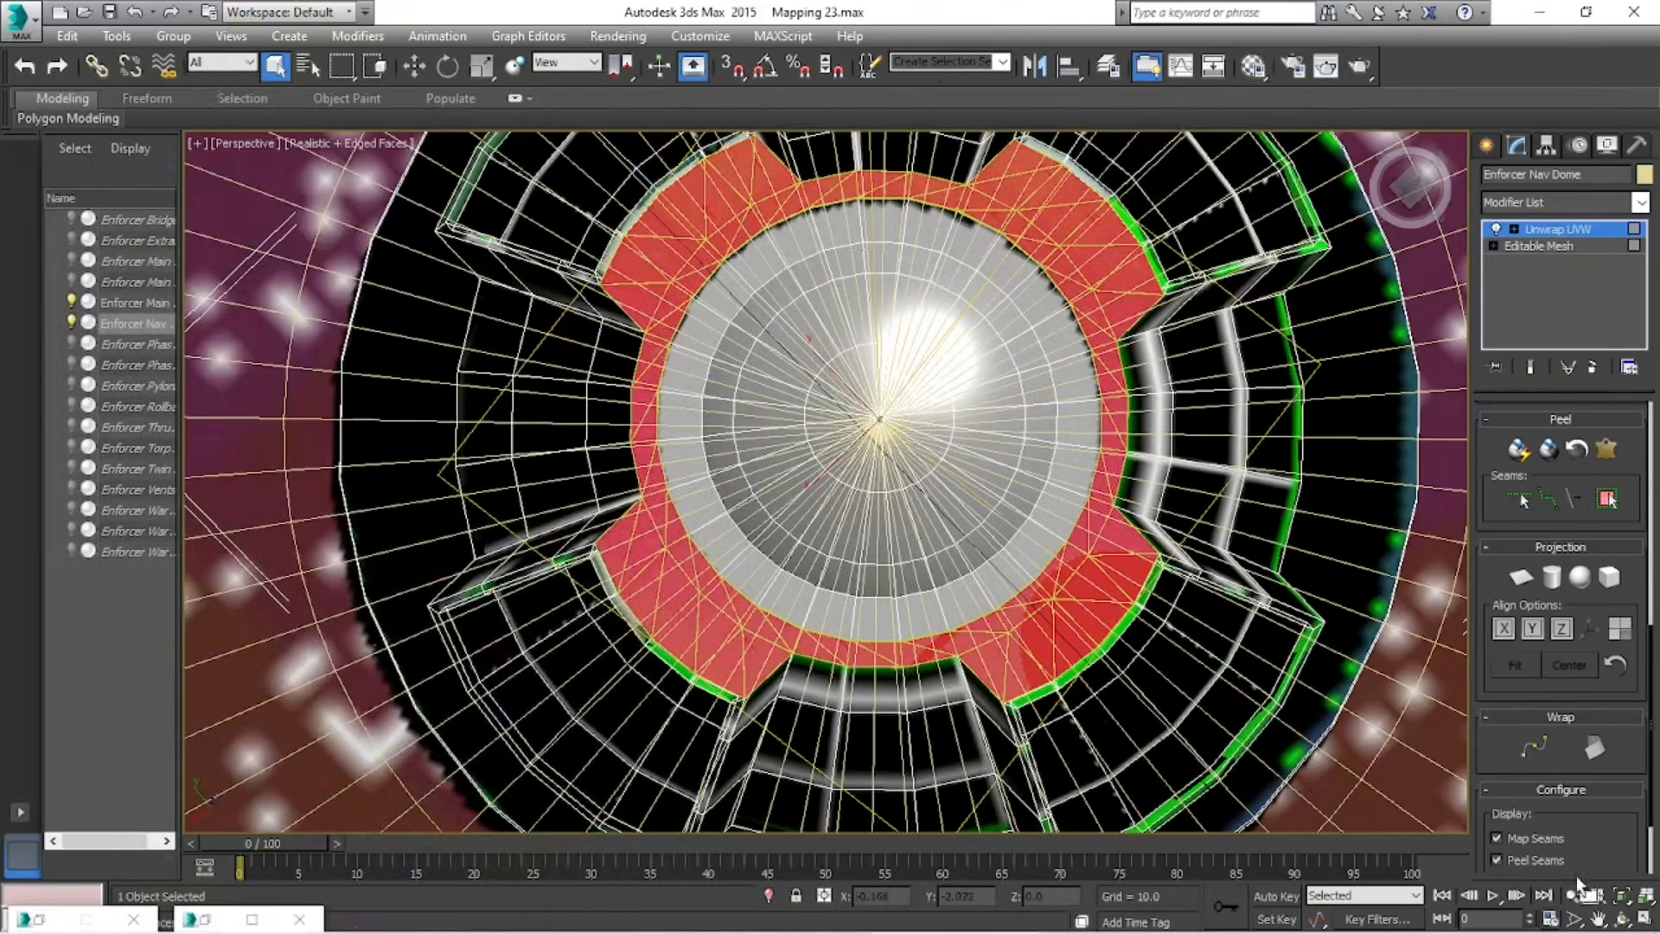
left_click(1575, 920)
left_click_drag(1128, 444, 1161, 595)
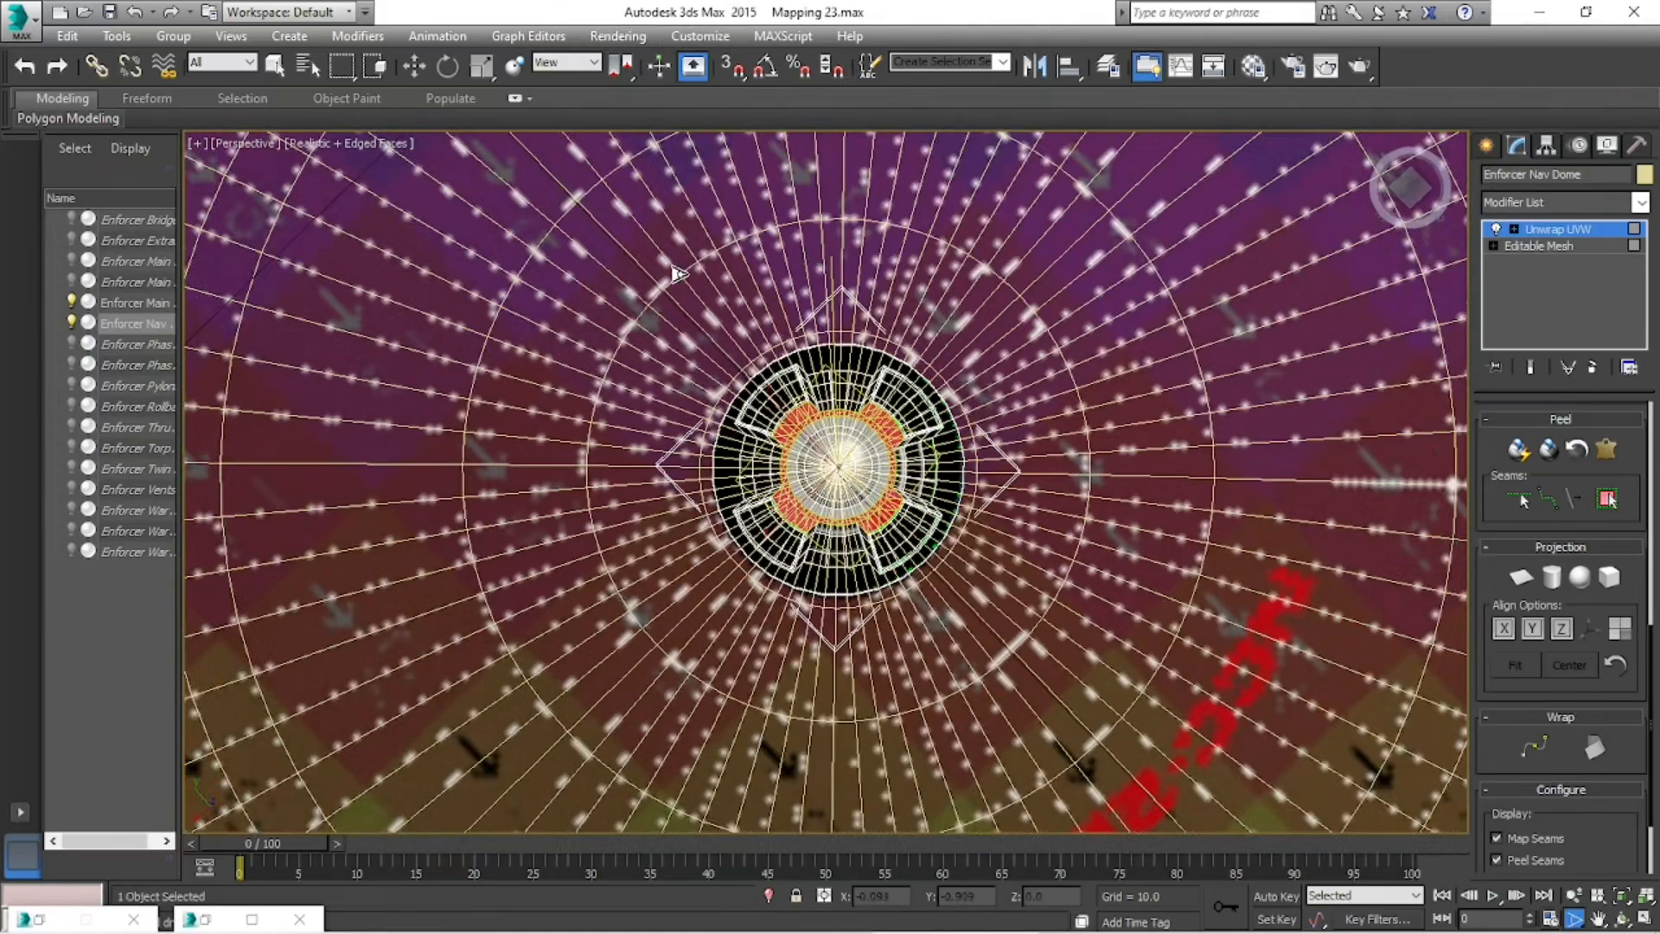
mouse_move(353, 912)
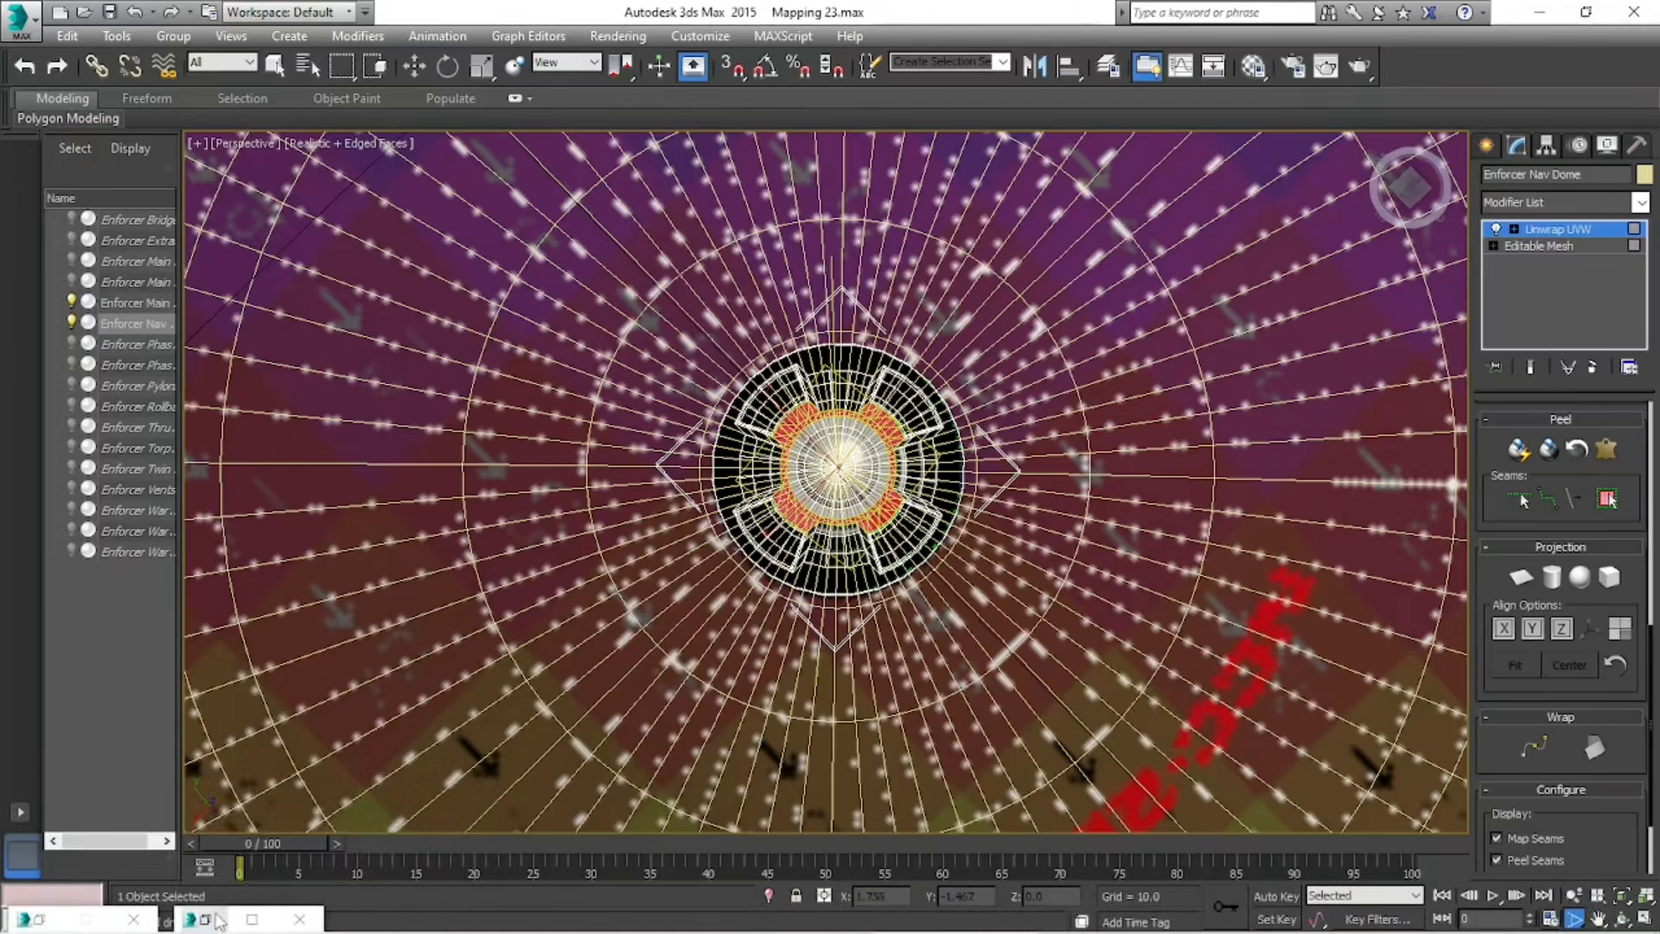
left_click(223, 915)
left_click(232, 116)
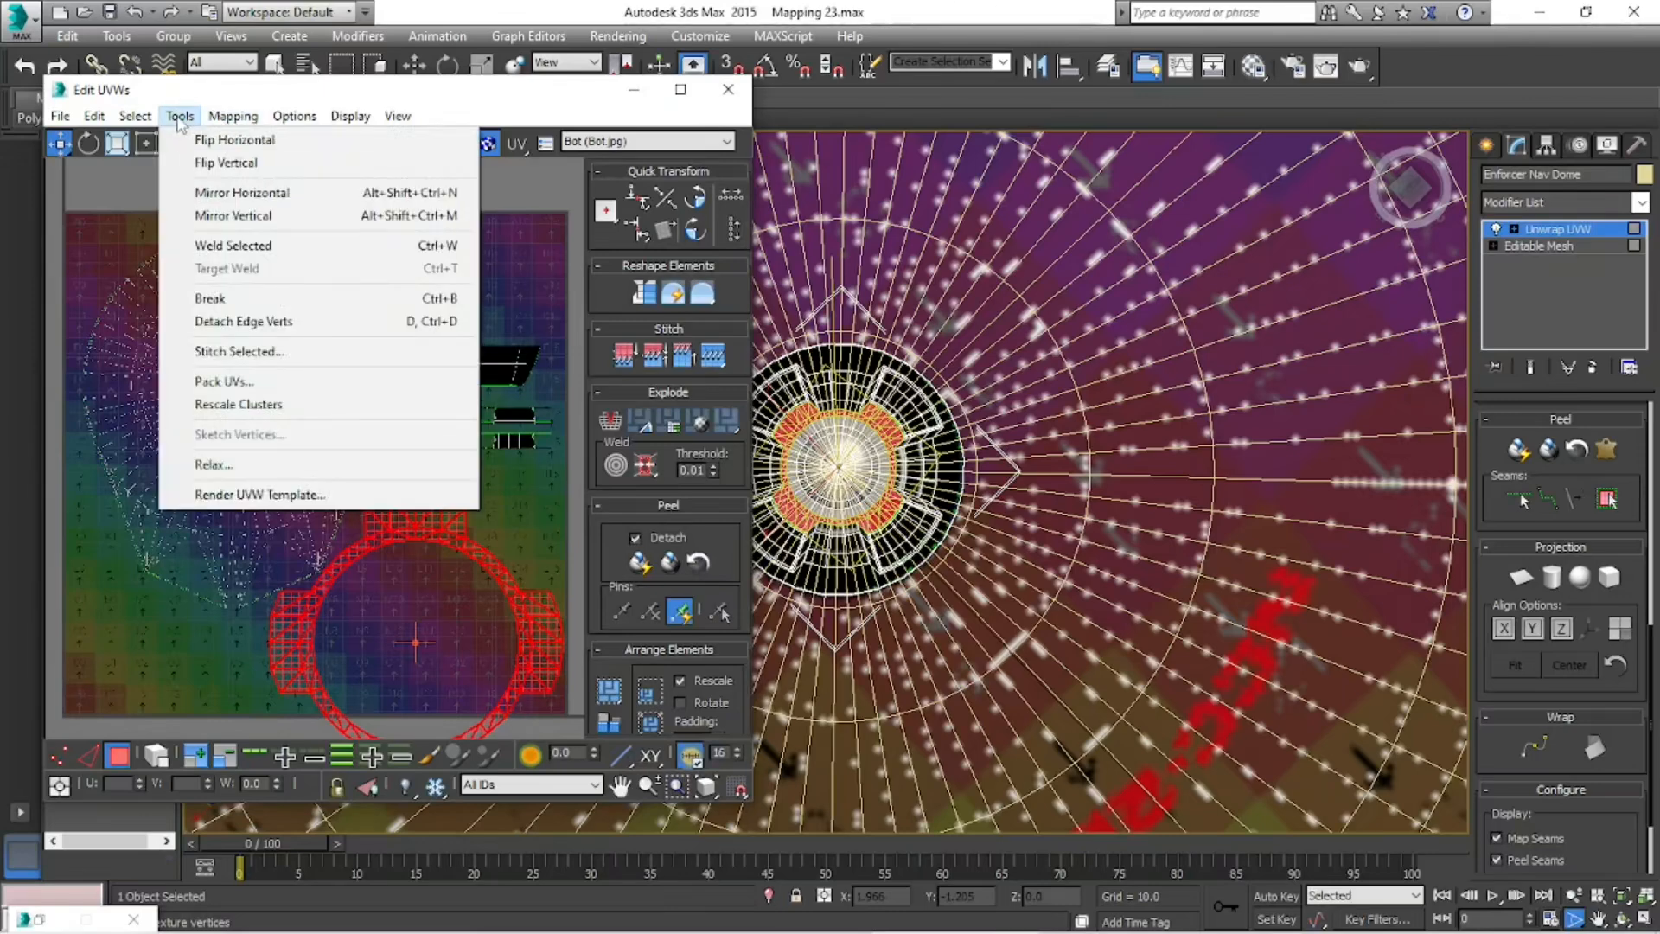
left_click(579, 97)
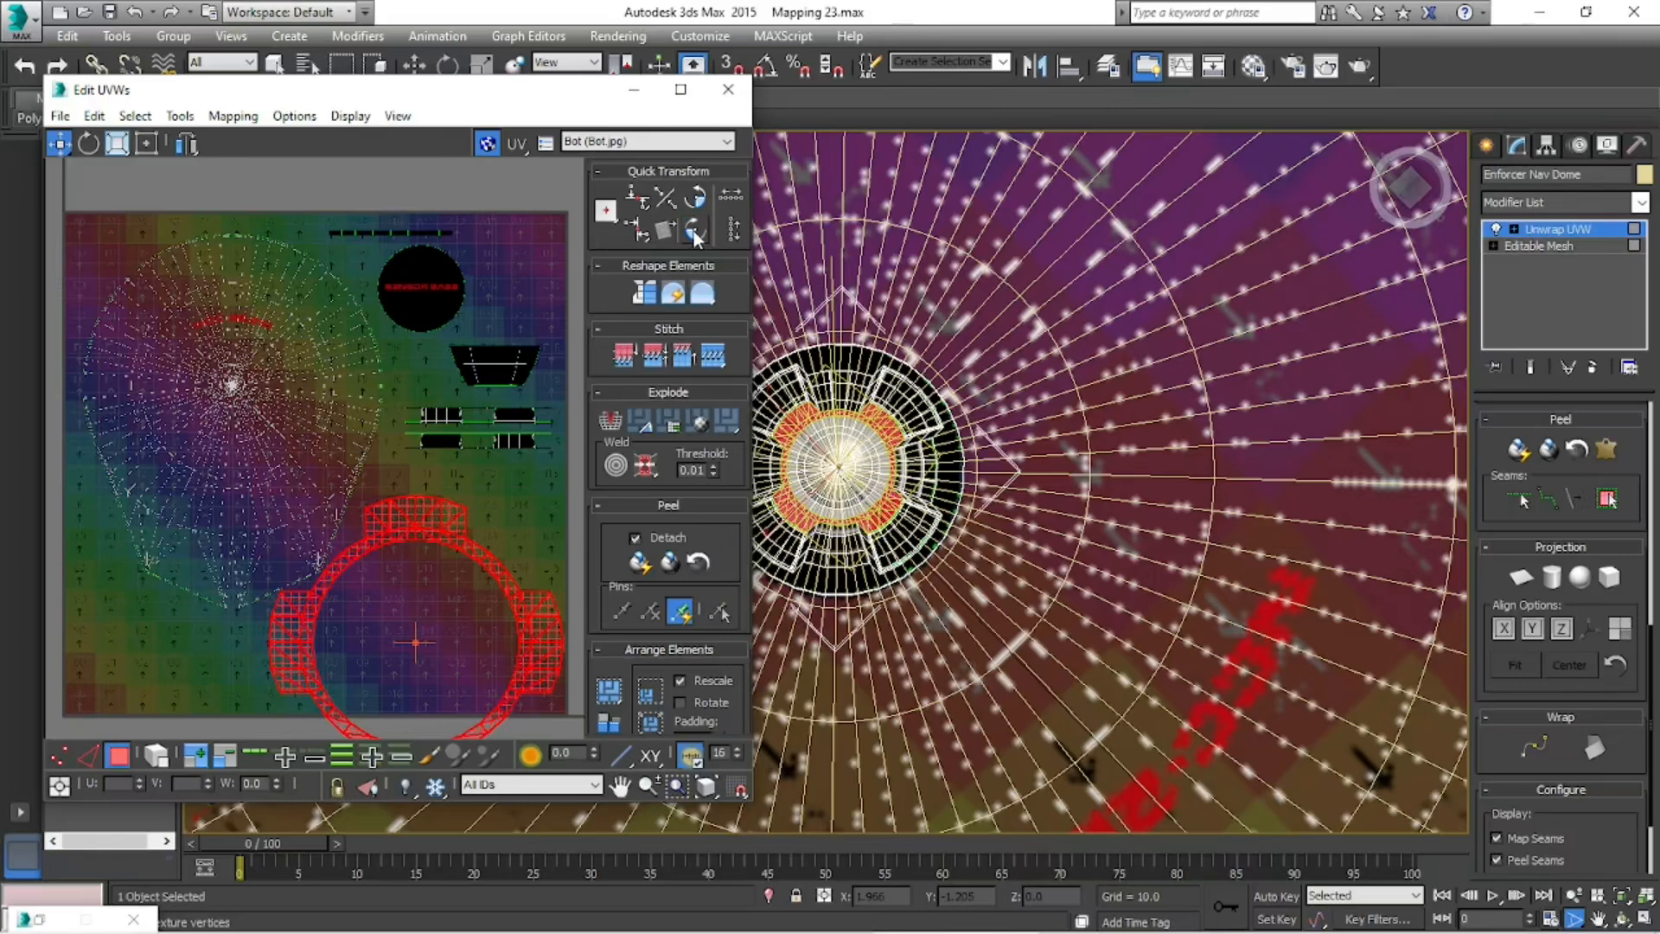
left_click(635, 94)
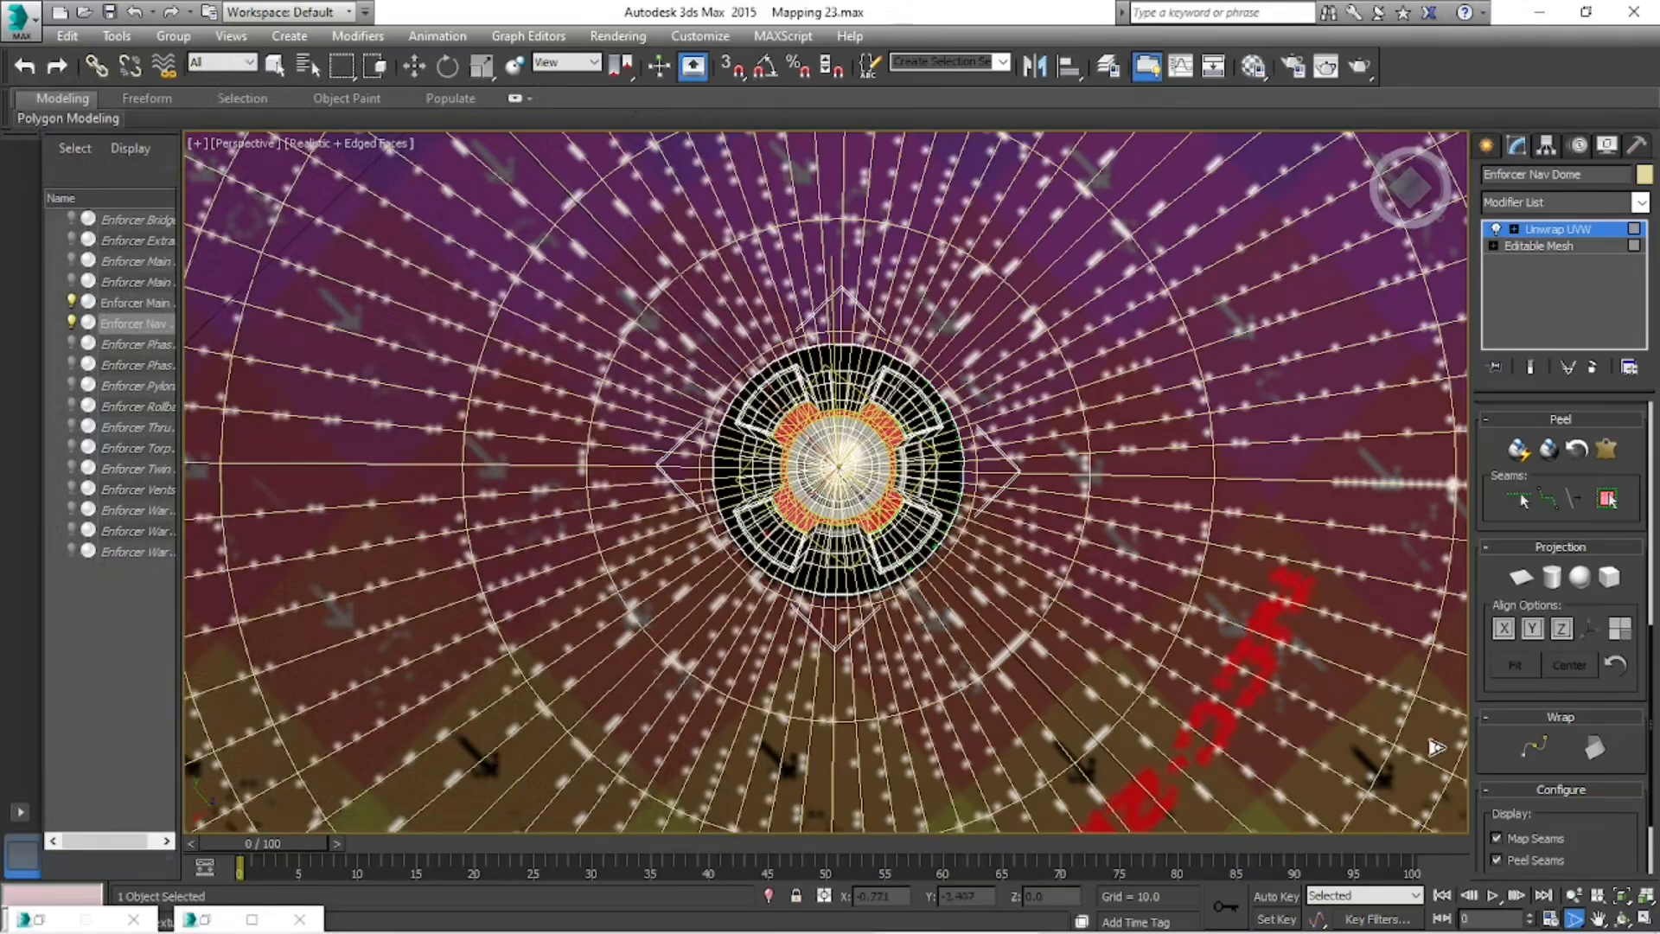
- Render a close-up of the nav dome's ring to check its texture direction, then close the render
scroll(1206, 478, "up", 10)
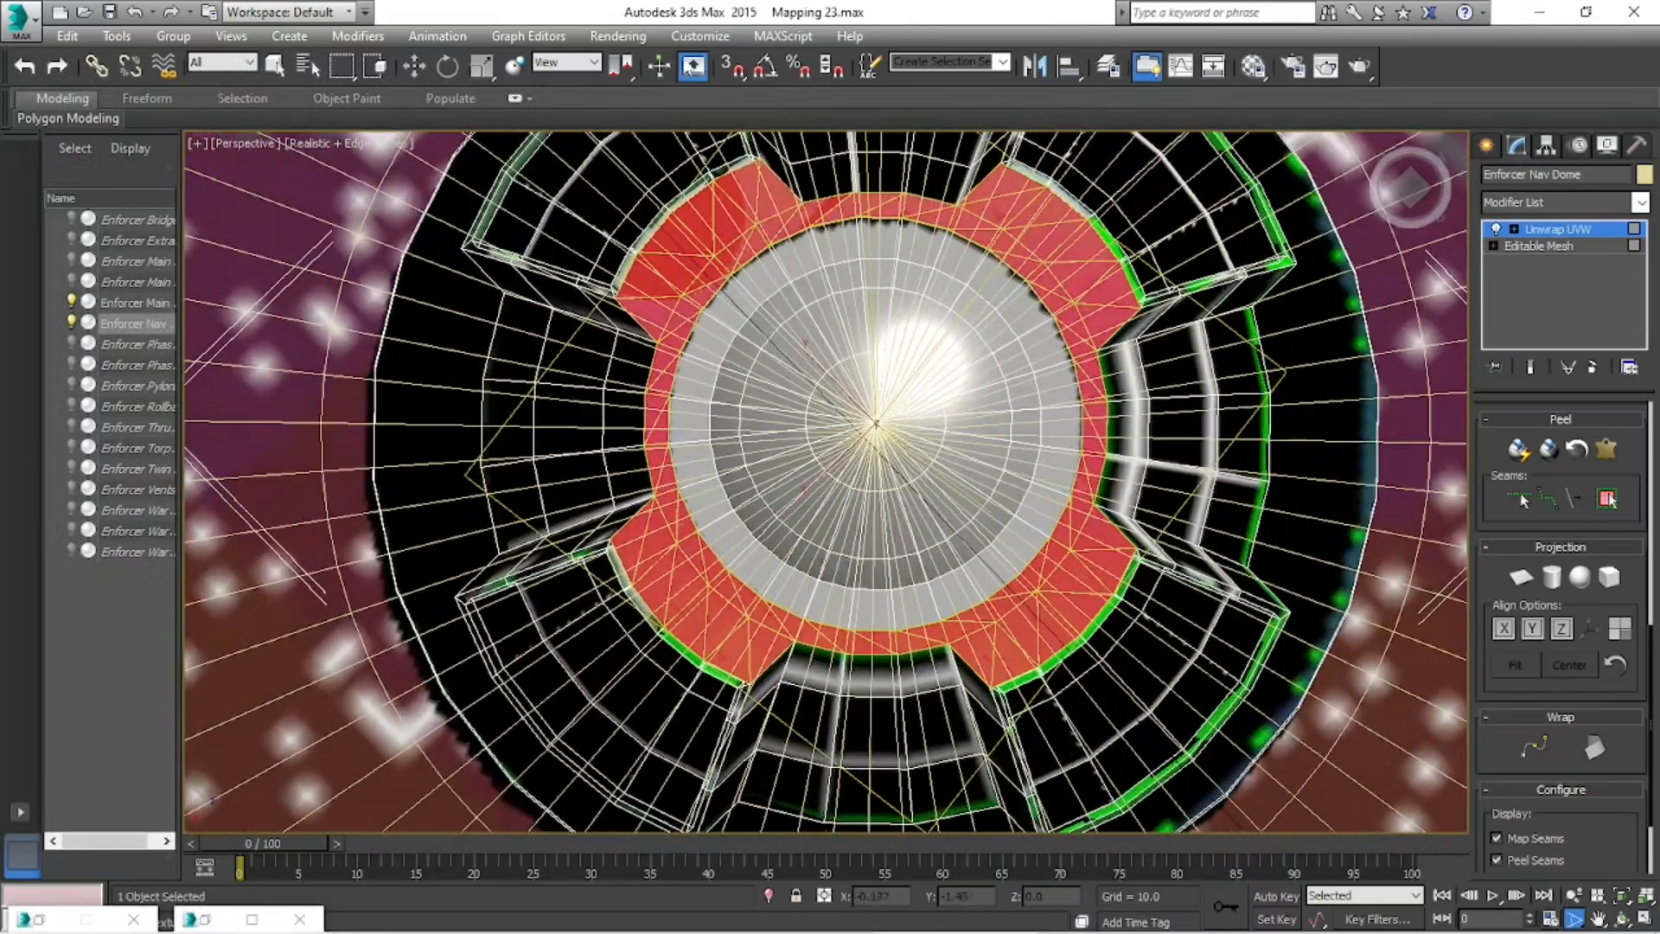
left_click(636, 33)
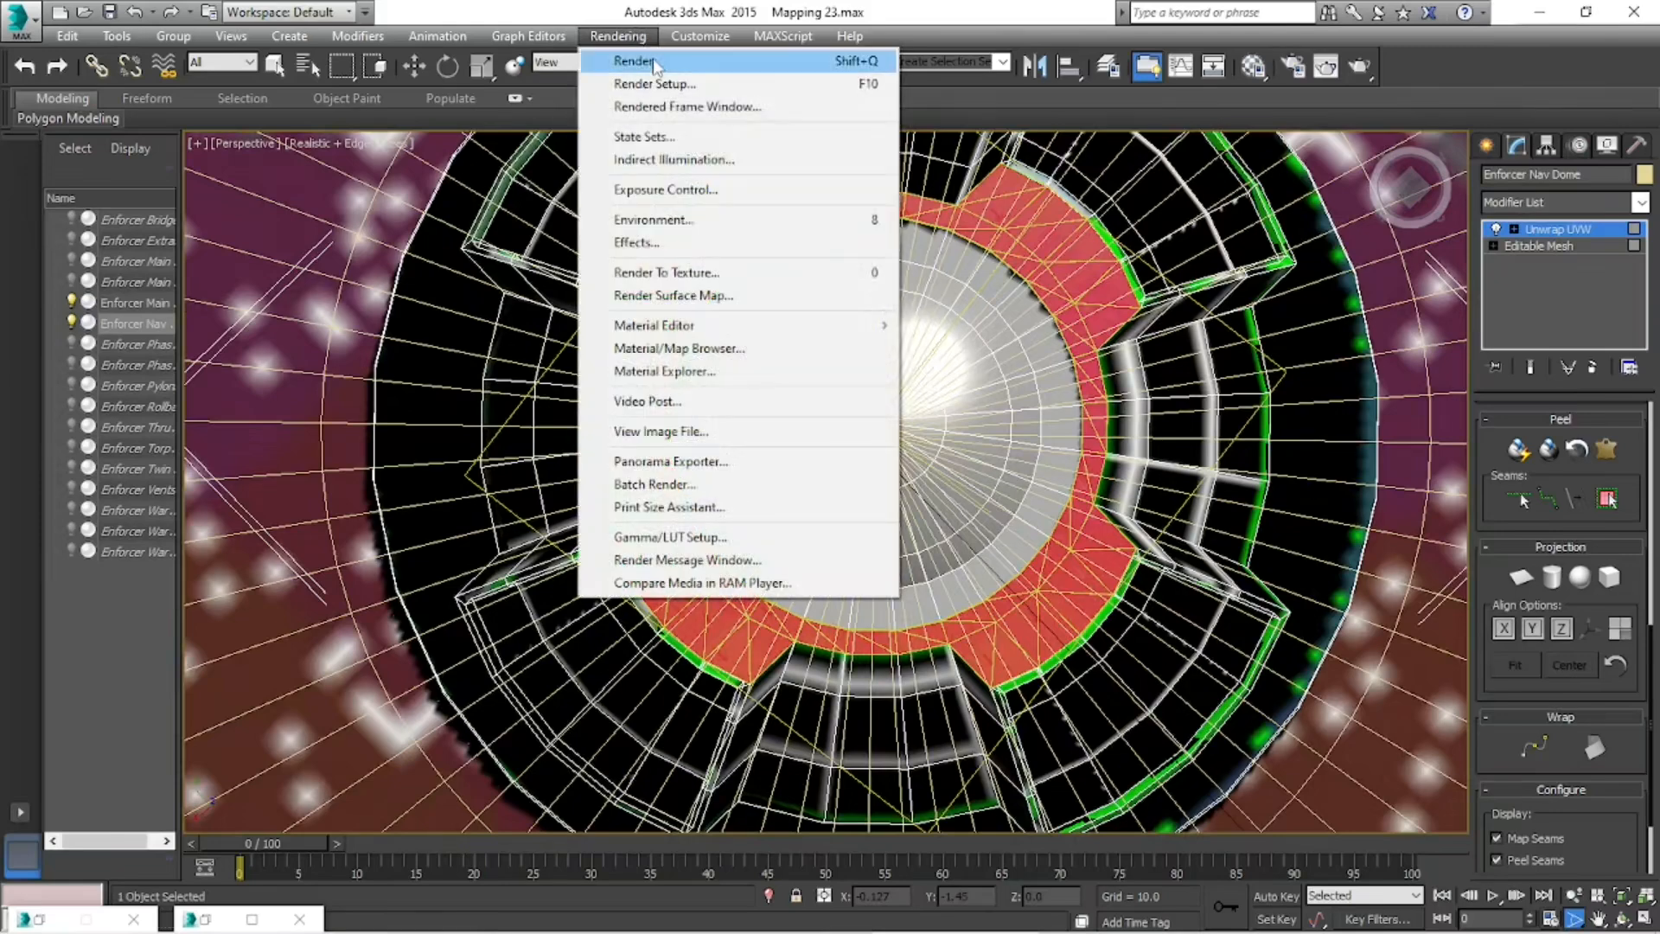
left_click(652, 59)
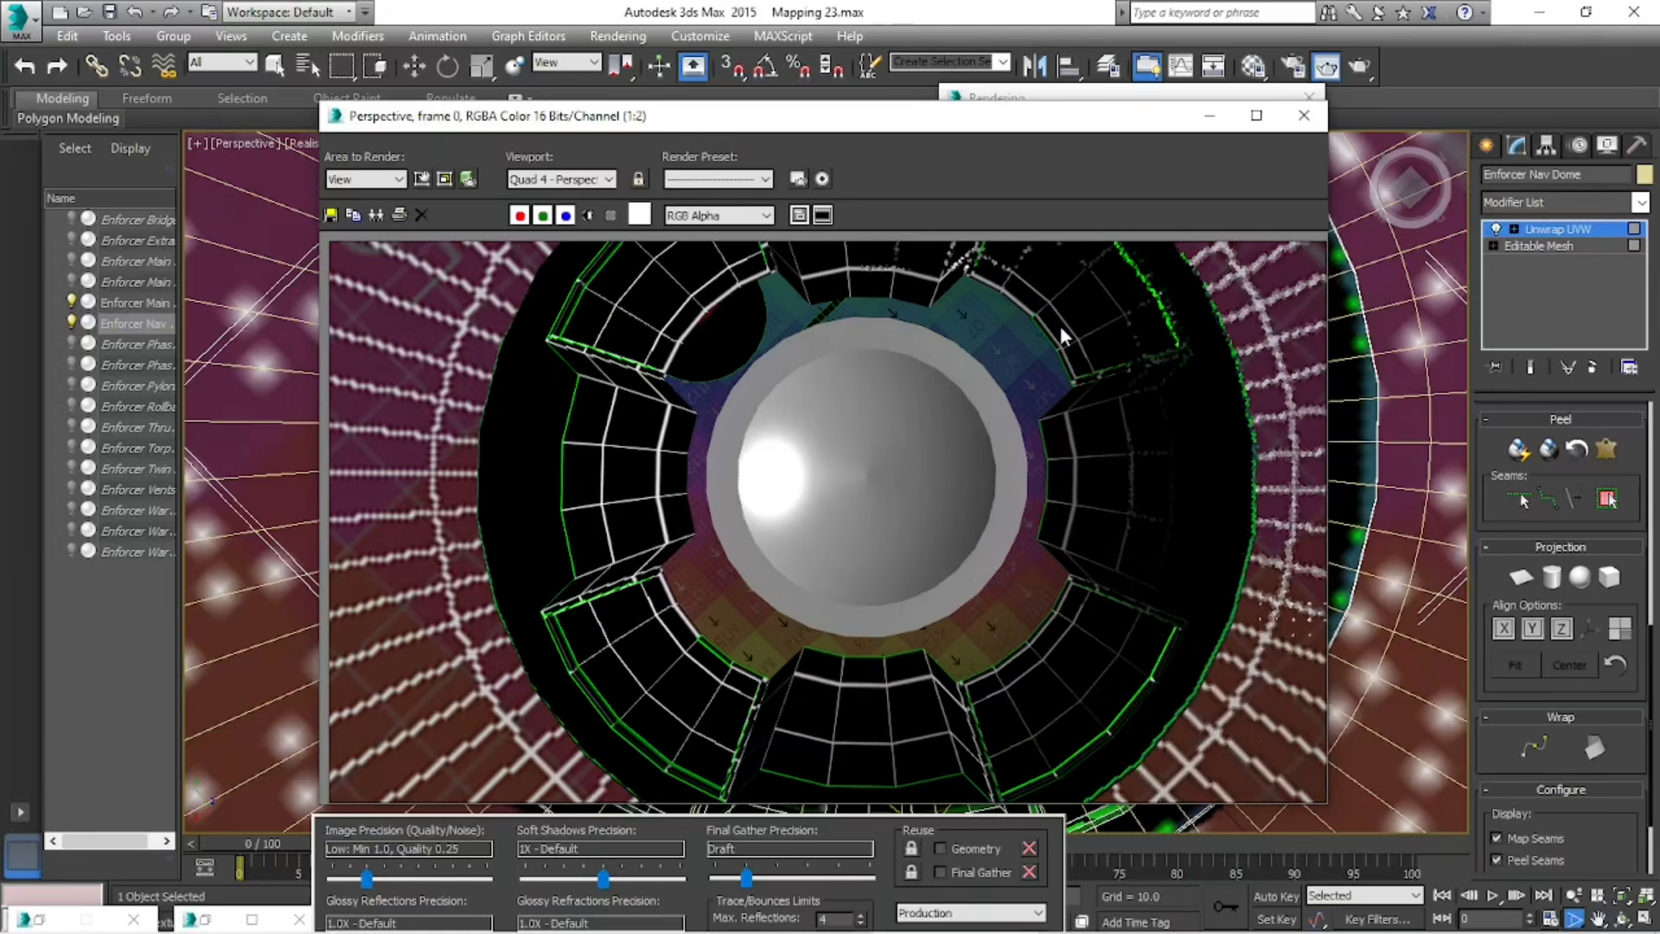
left_click(1302, 117)
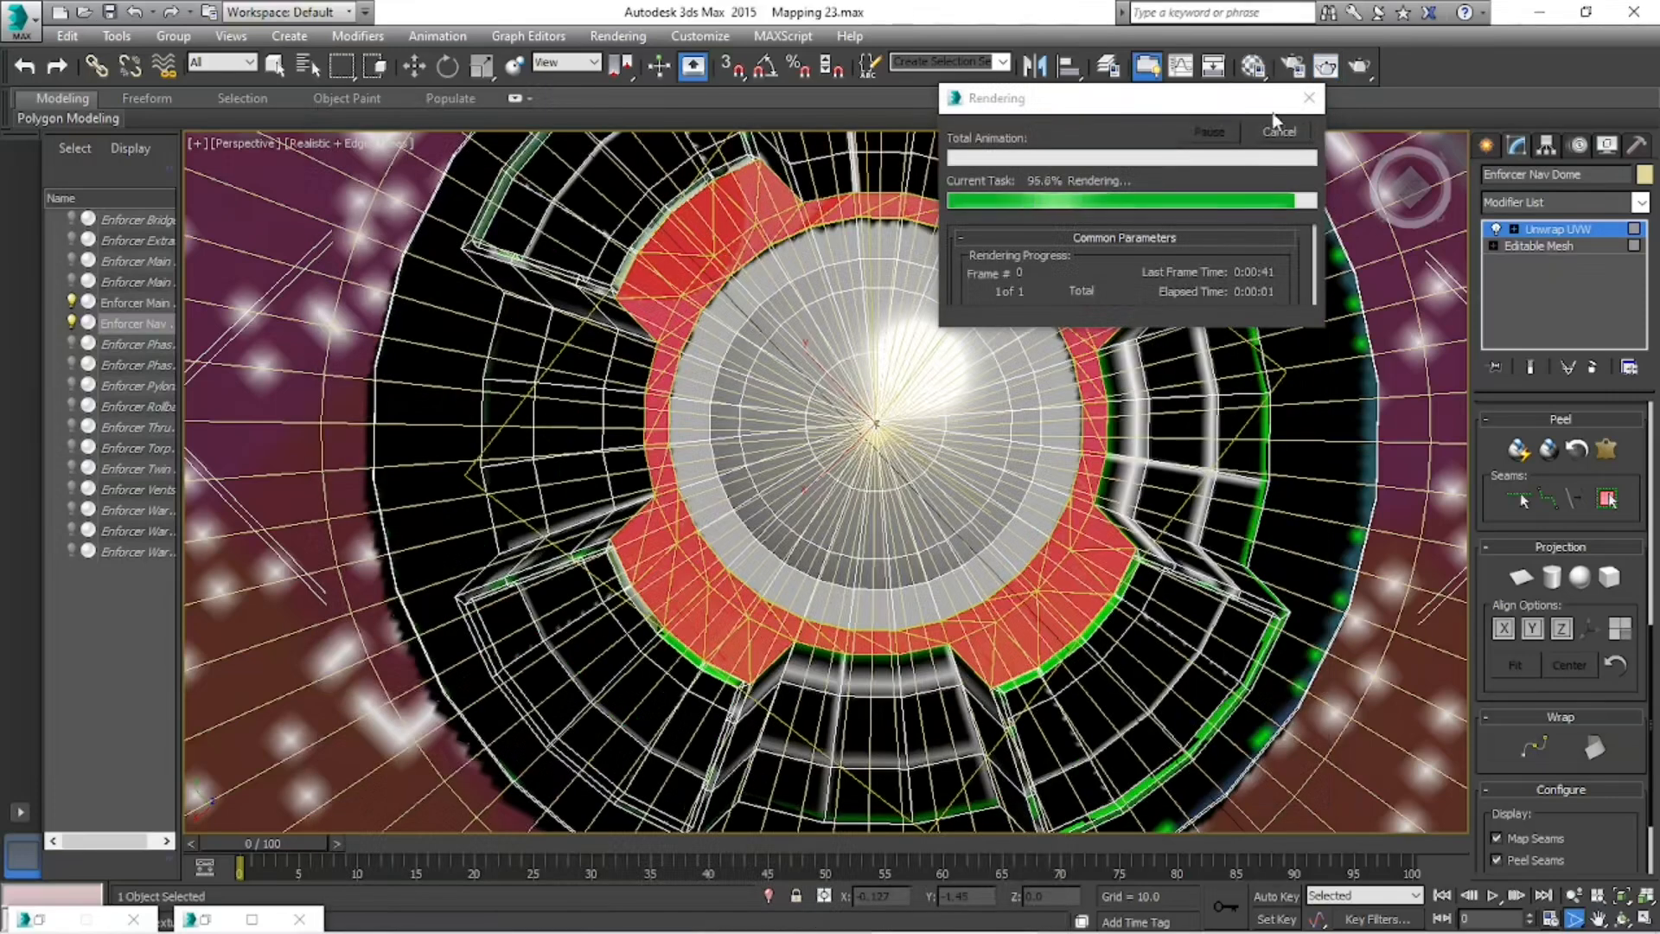
left_click(1309, 98)
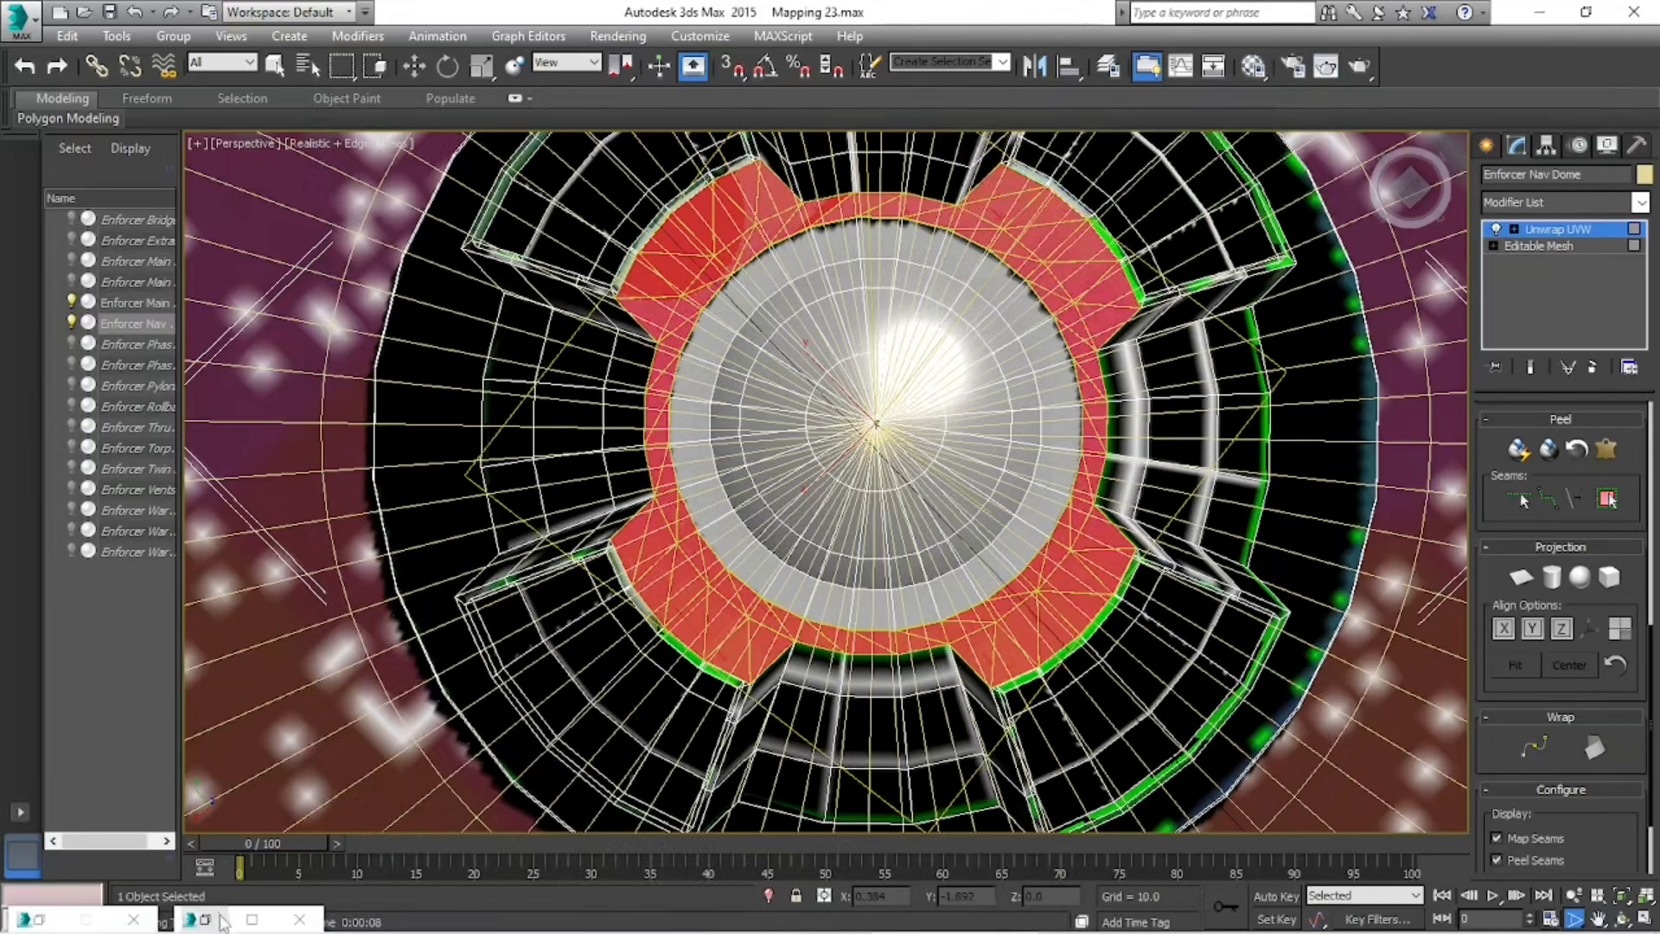
- Move the ring's UV cluster fully inside the texture area and scale it down to about half its size
left_click(211, 921)
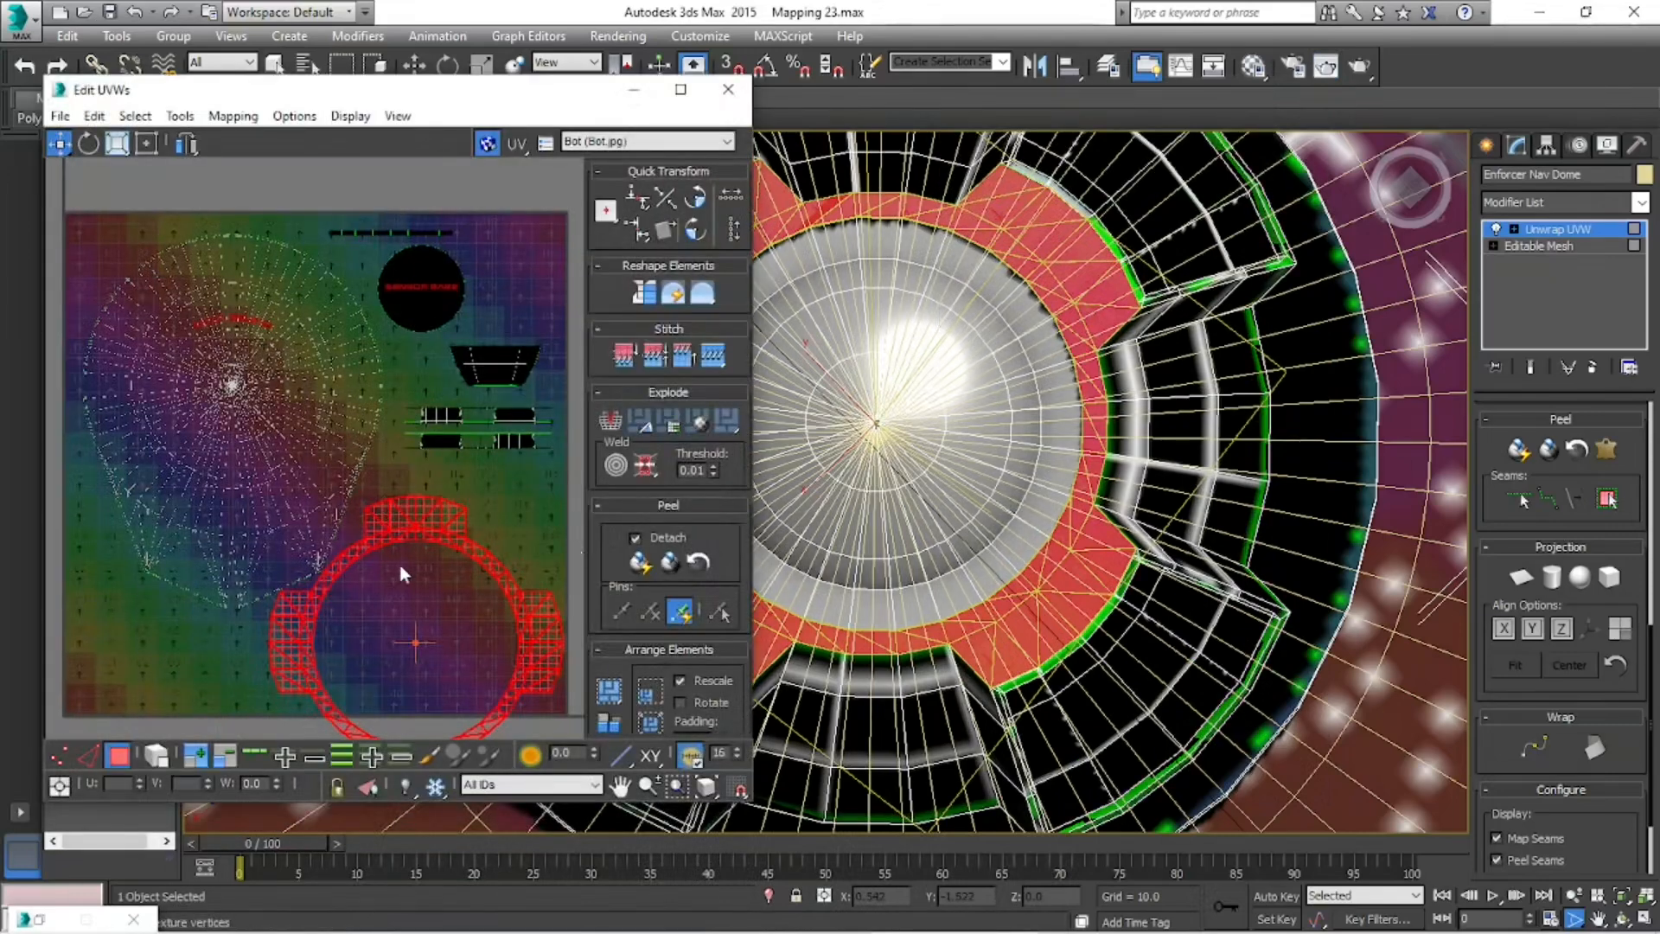
left_click(146, 144)
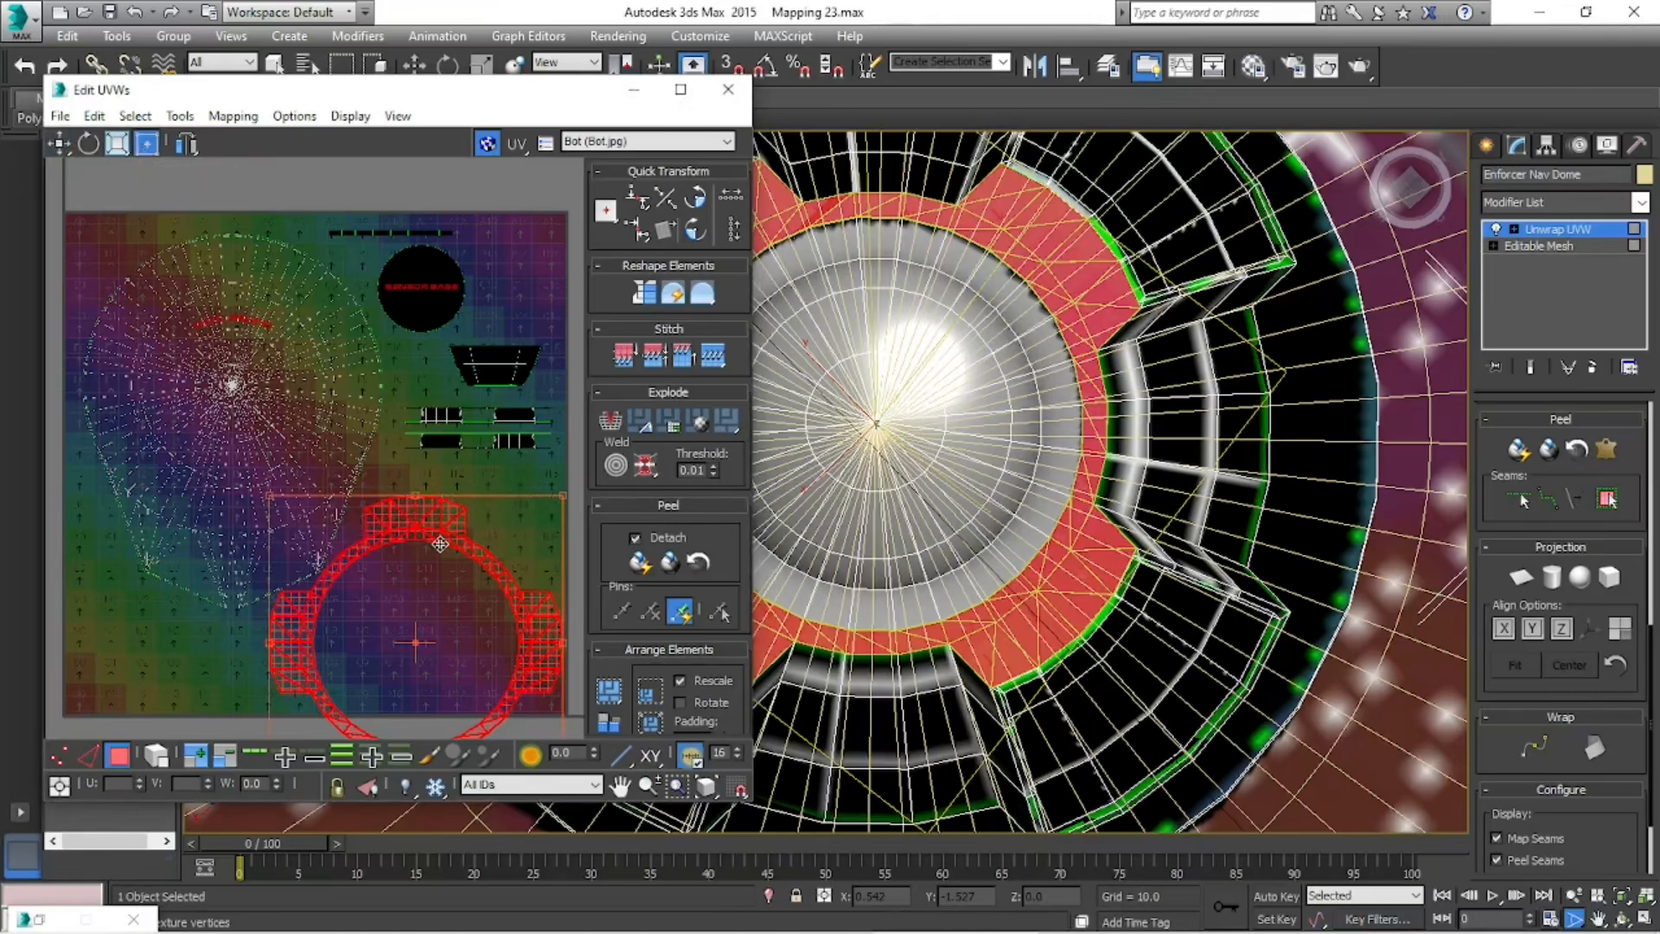
left_click_drag(400, 605, 383, 528)
left_click(119, 146)
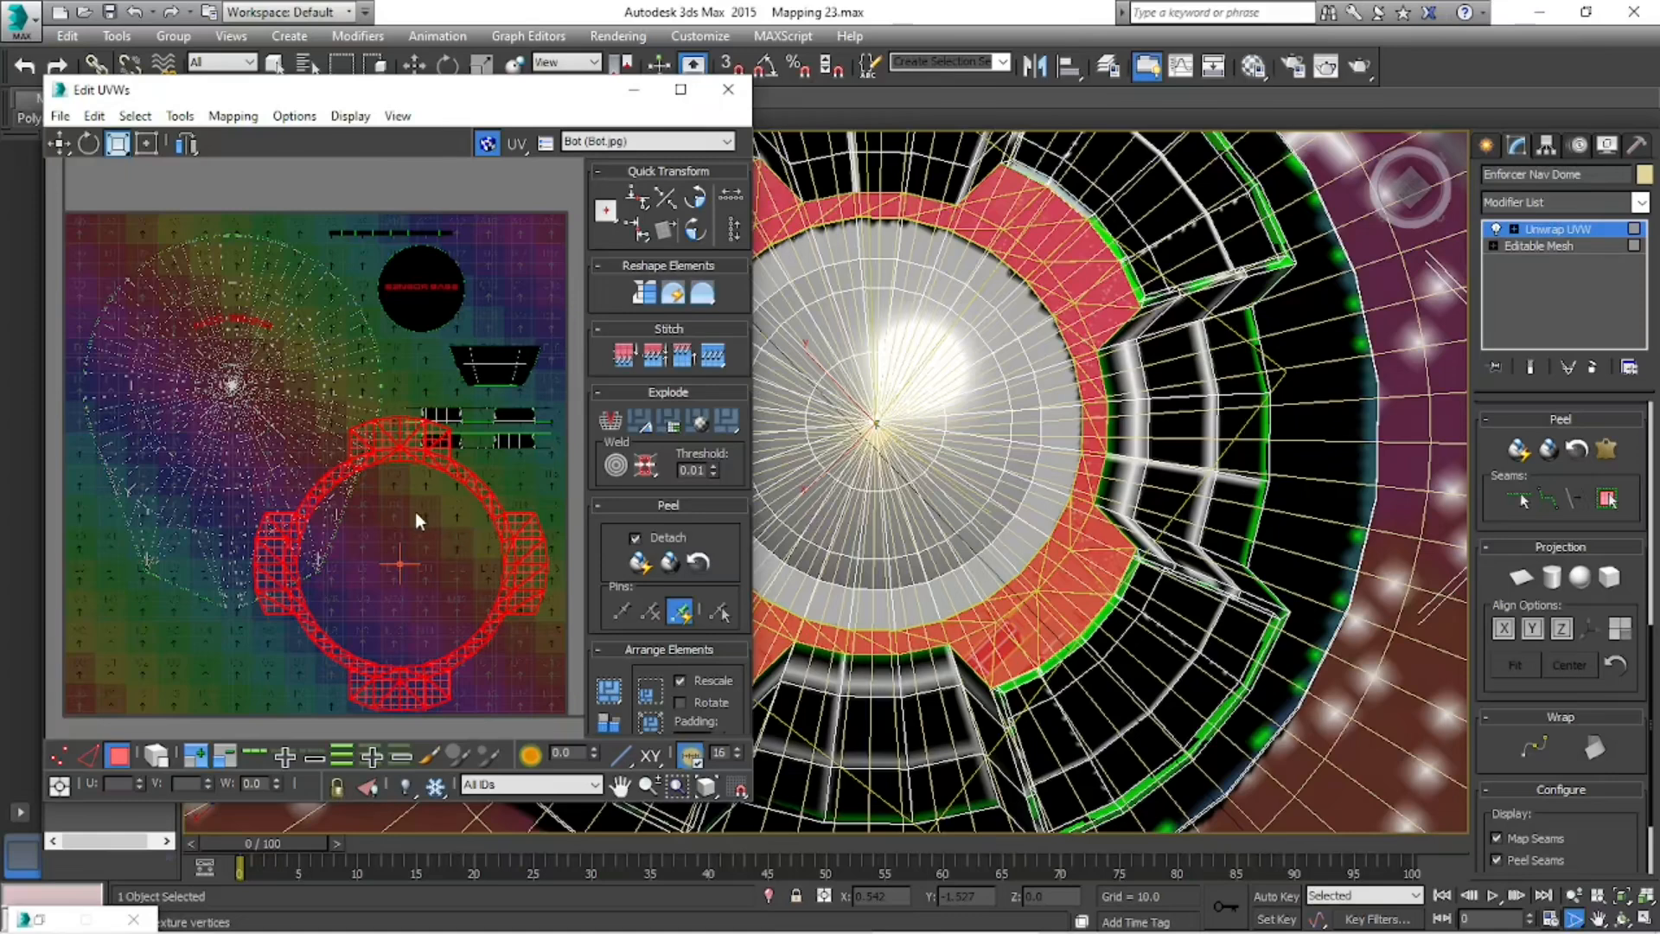
left_click_drag(355, 467, 466, 659)
left_click_drag(465, 647, 470, 683)
- Try the ring cluster below the hull cluster, then place it in the free area beside the hull's lower half and enlarge it slightly
left_click(58, 143)
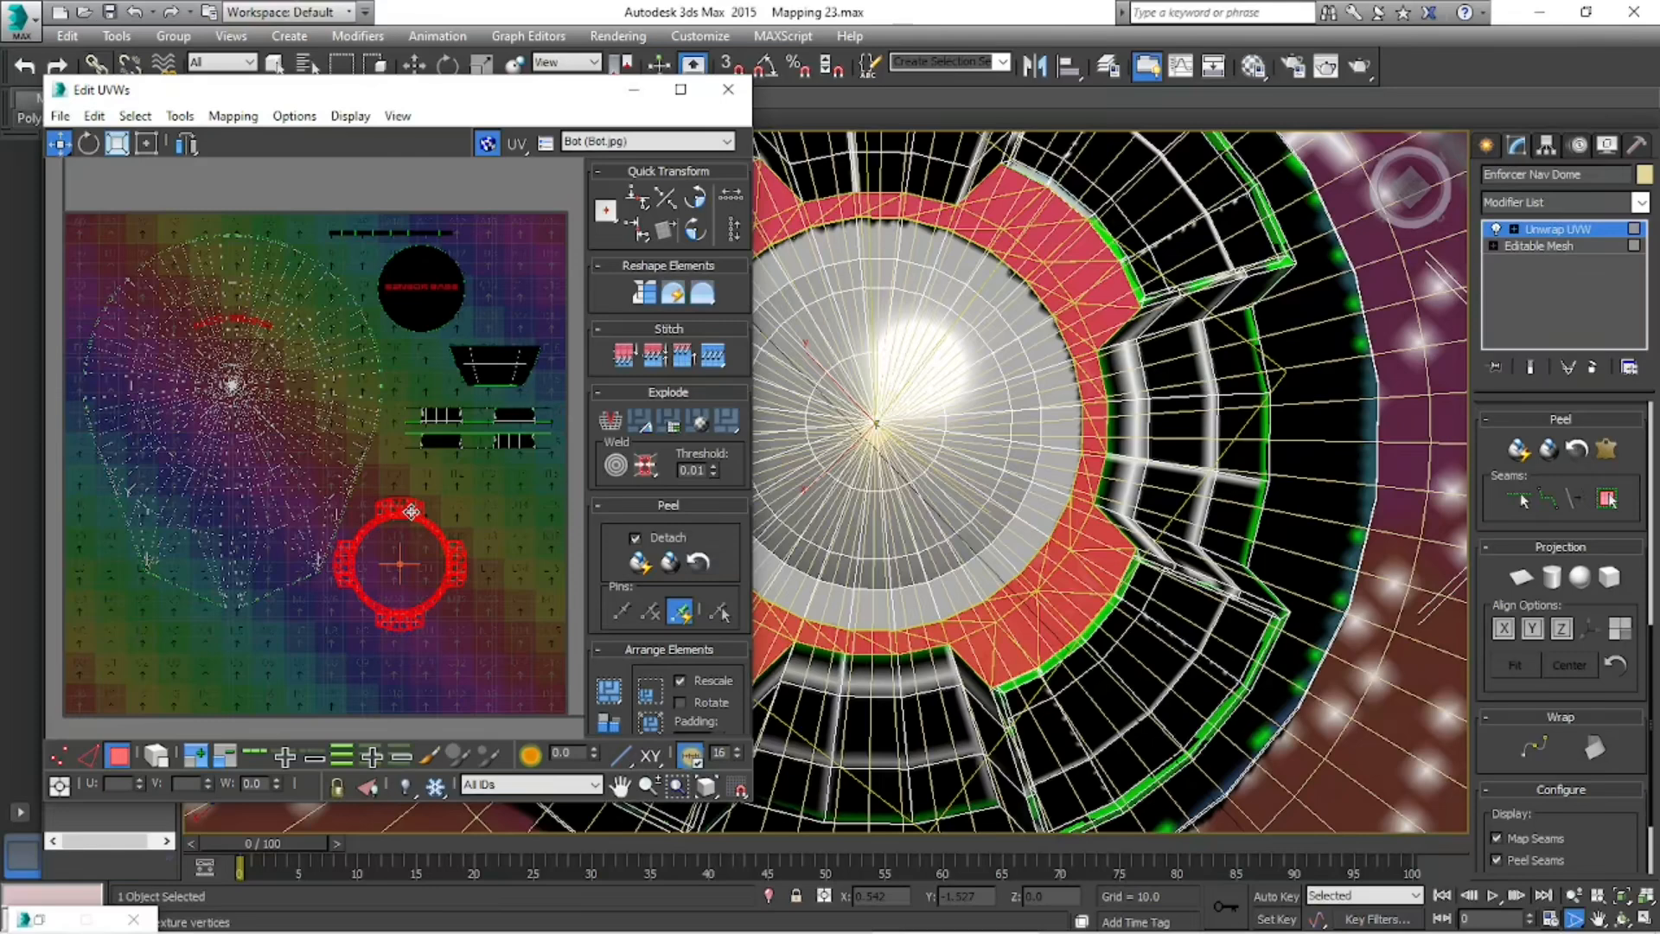
left_click_drag(413, 519, 149, 593)
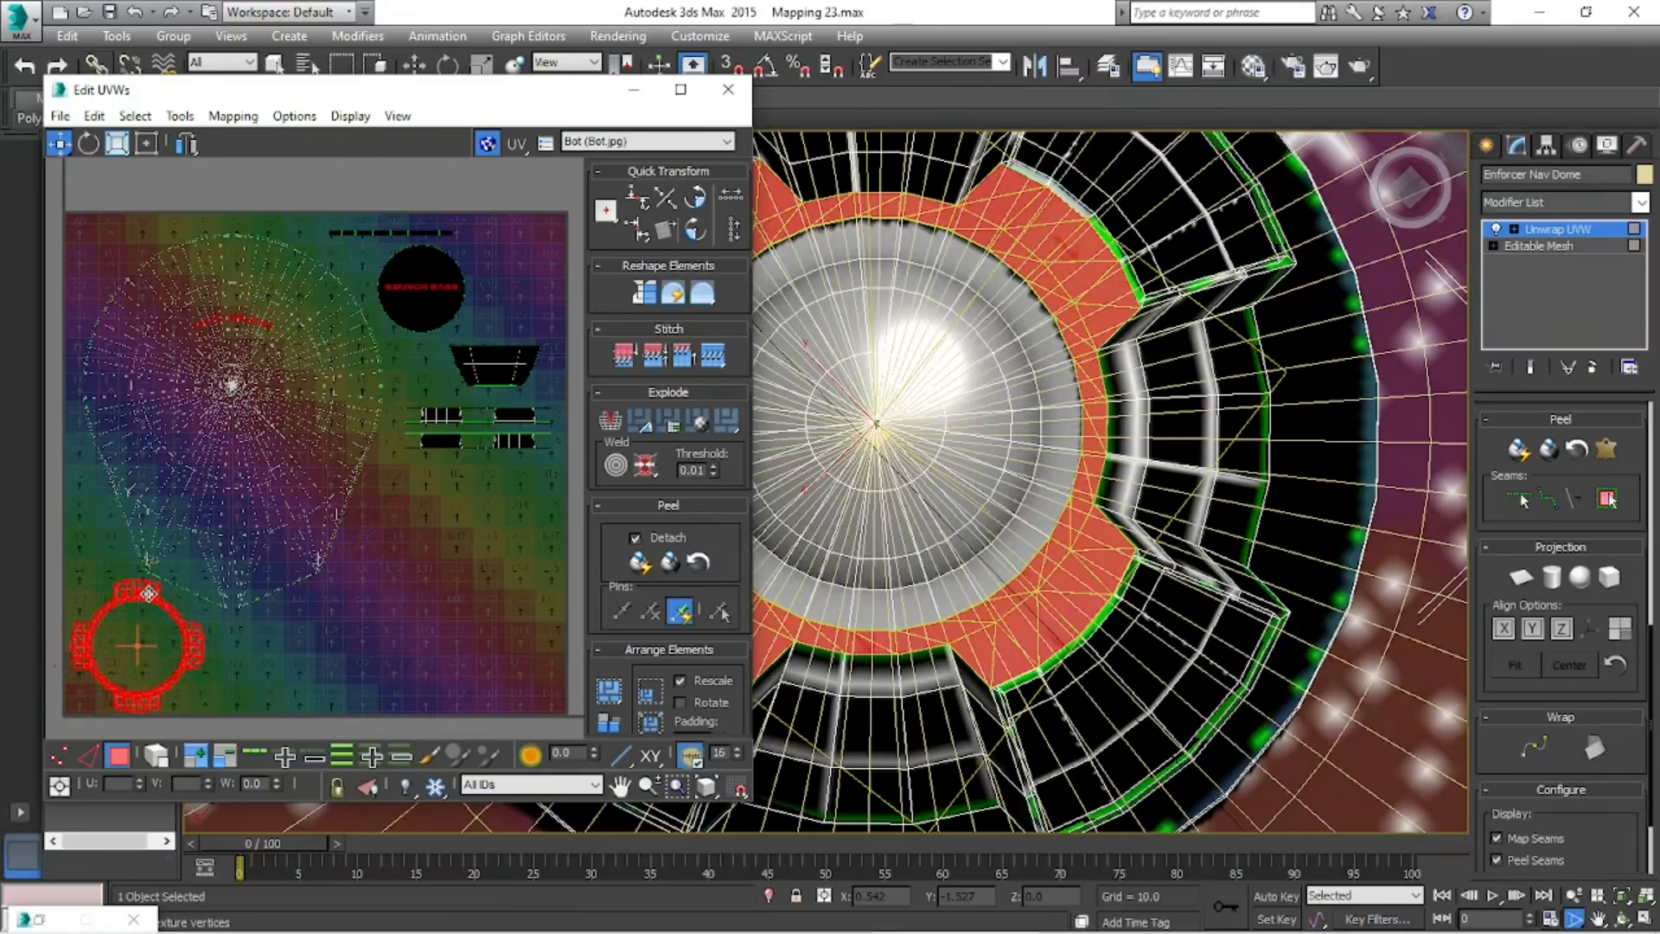
left_click_drag(162, 594, 463, 531)
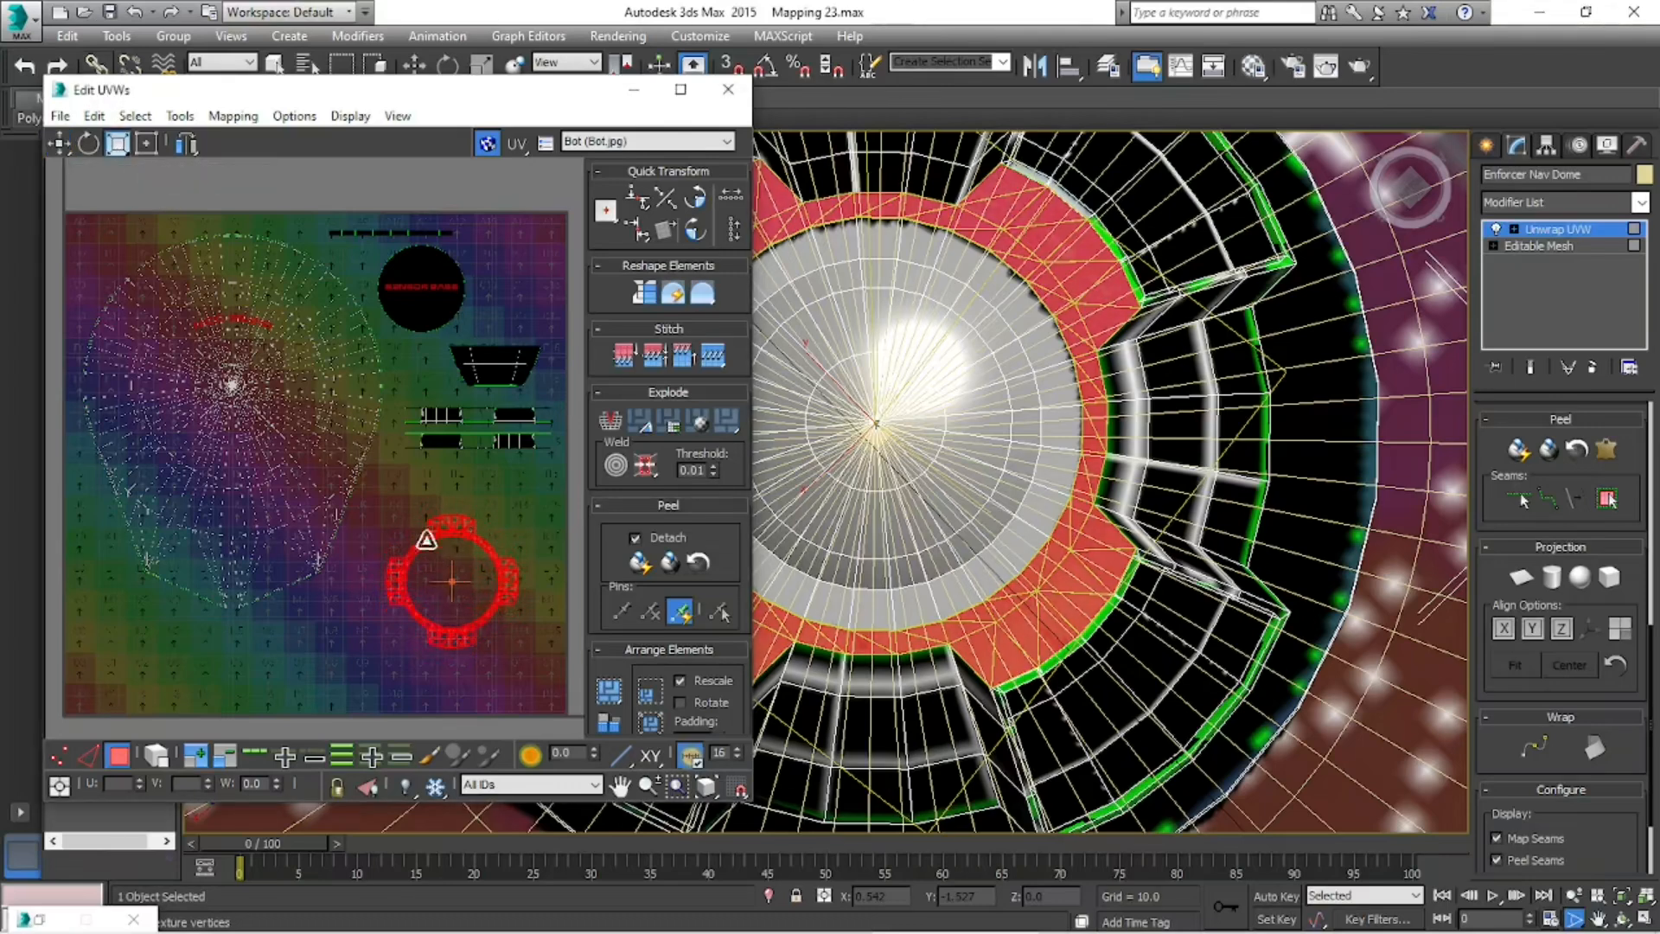
left_click_drag(432, 526, 433, 506)
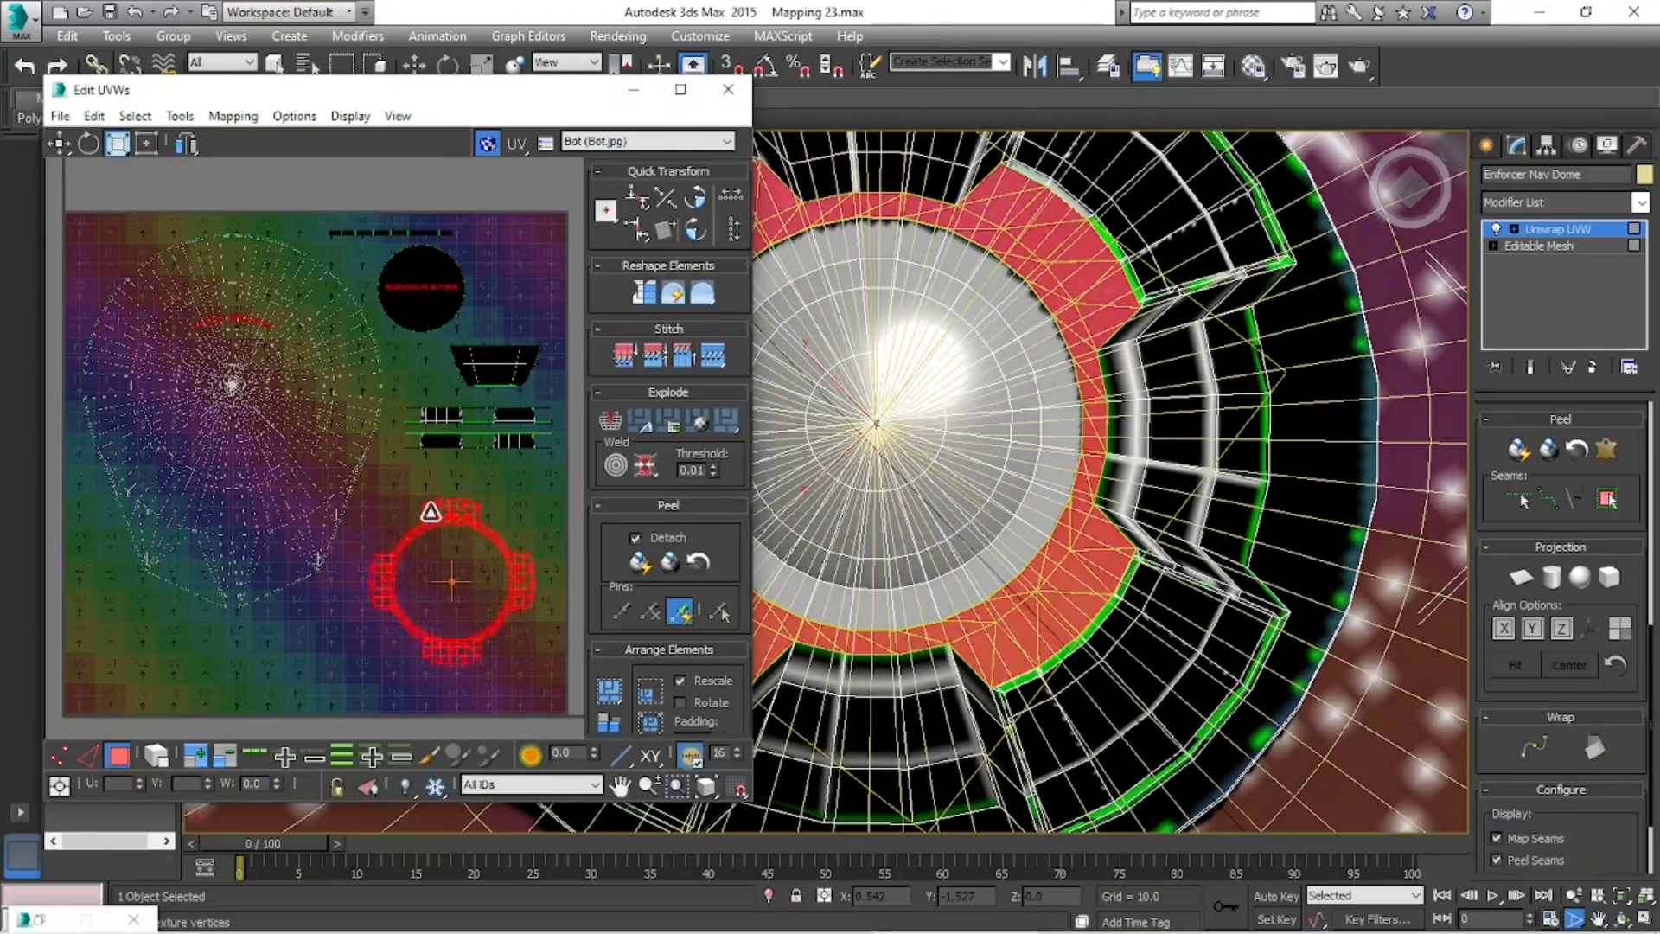
left_click(61, 146)
left_click_drag(433, 512, 417, 477)
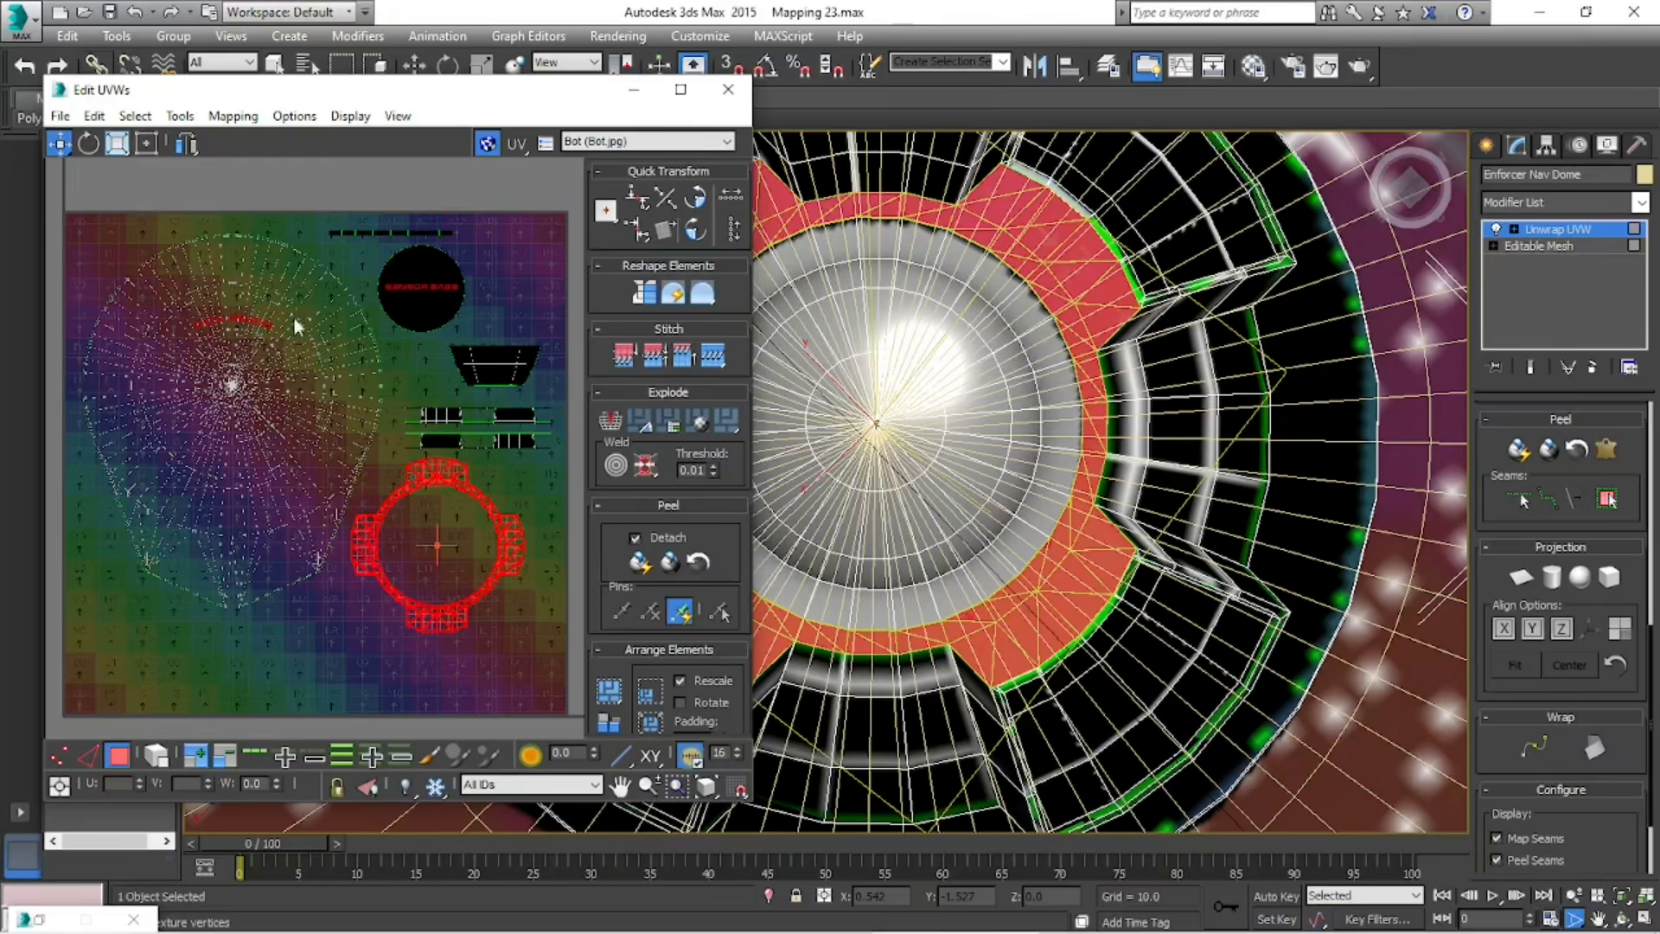
- Shrink the ring cluster slightly and nudge it up just below the small black parts on the texture
left_click(119, 144)
left_click_drag(425, 470, 428, 499)
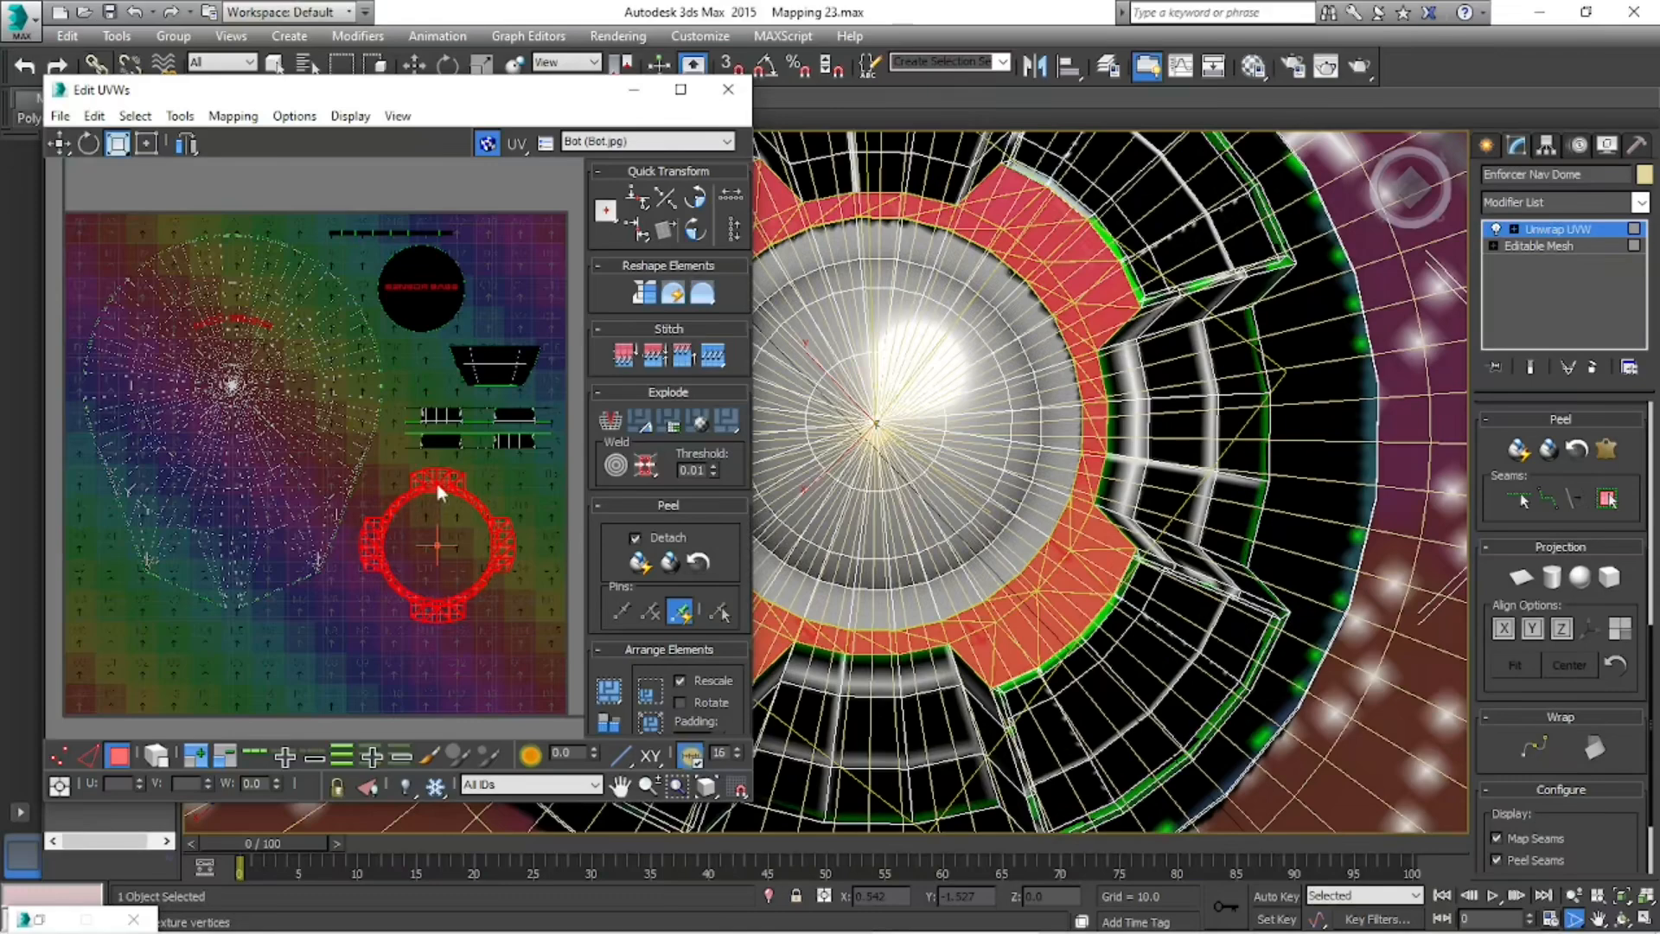
left_click(61, 145)
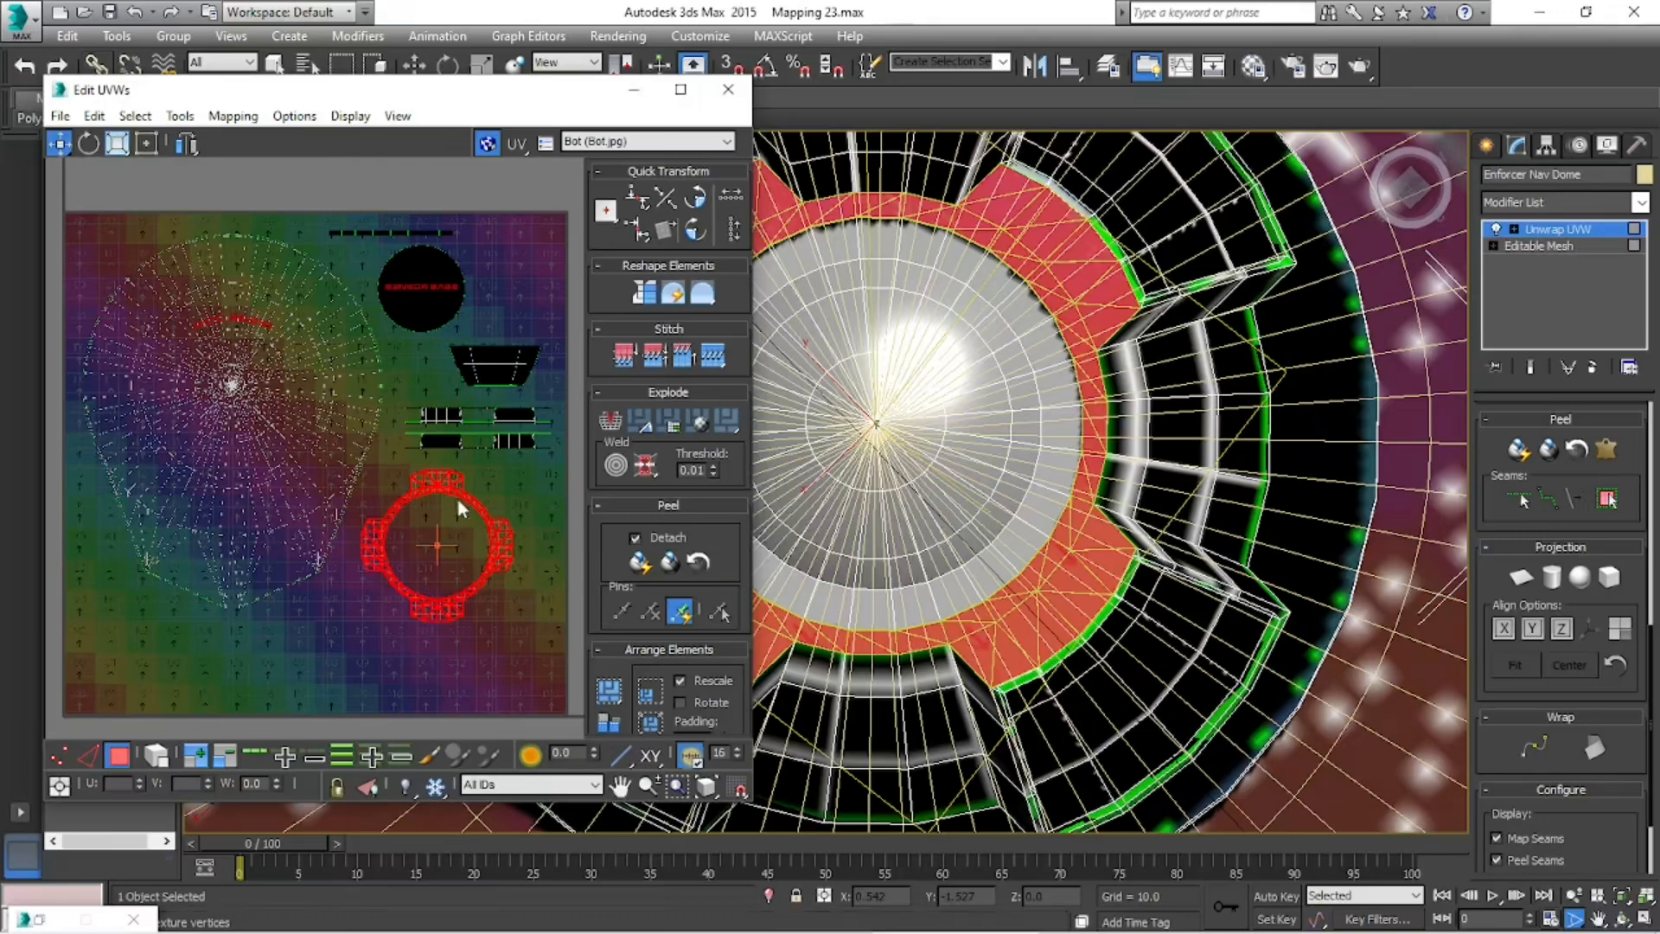
left_click_drag(437, 482, 433, 471)
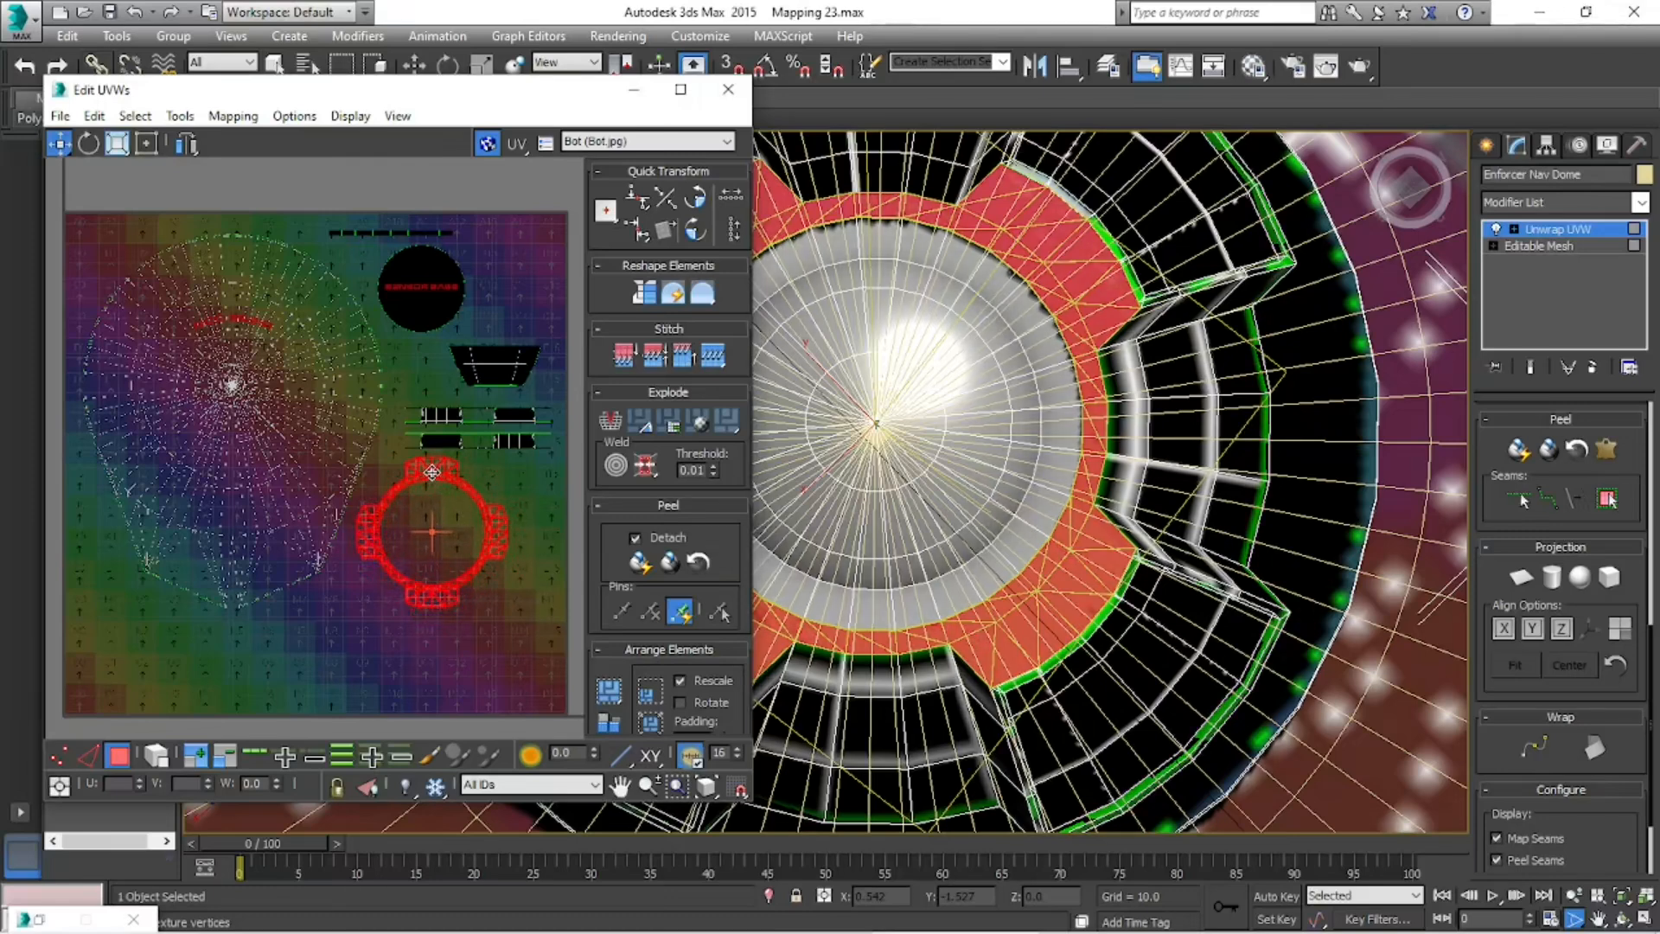
left_click_drag(432, 471, 428, 469)
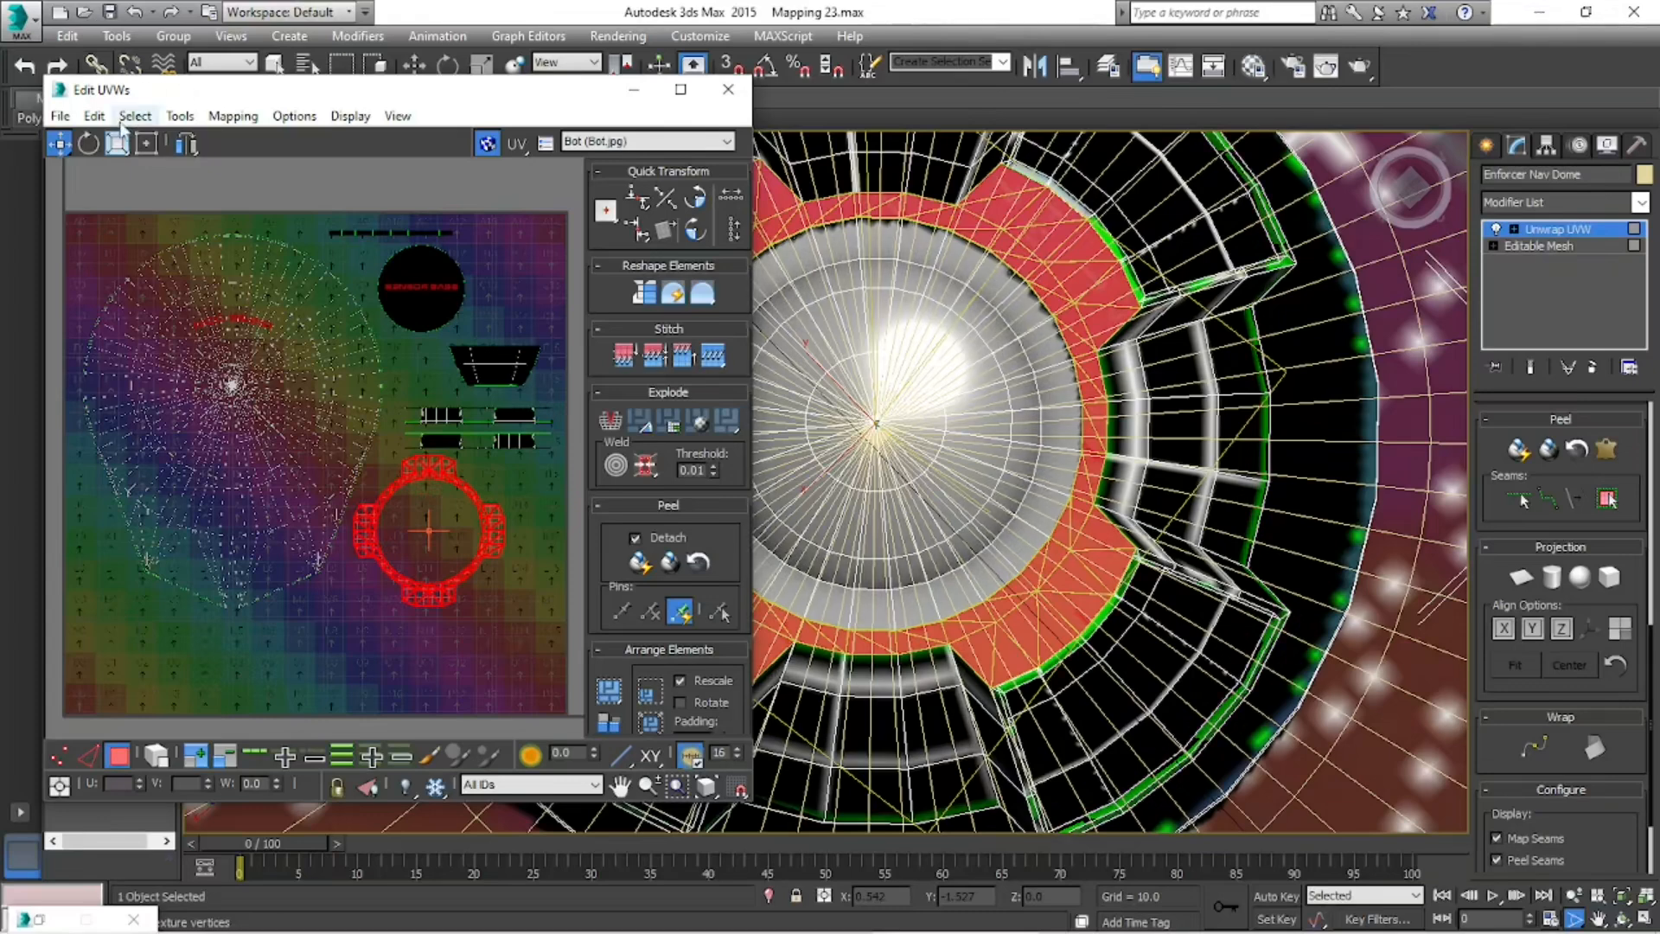
- Set the UV template's width and height to 2048, then close its settings
left_click(233, 116)
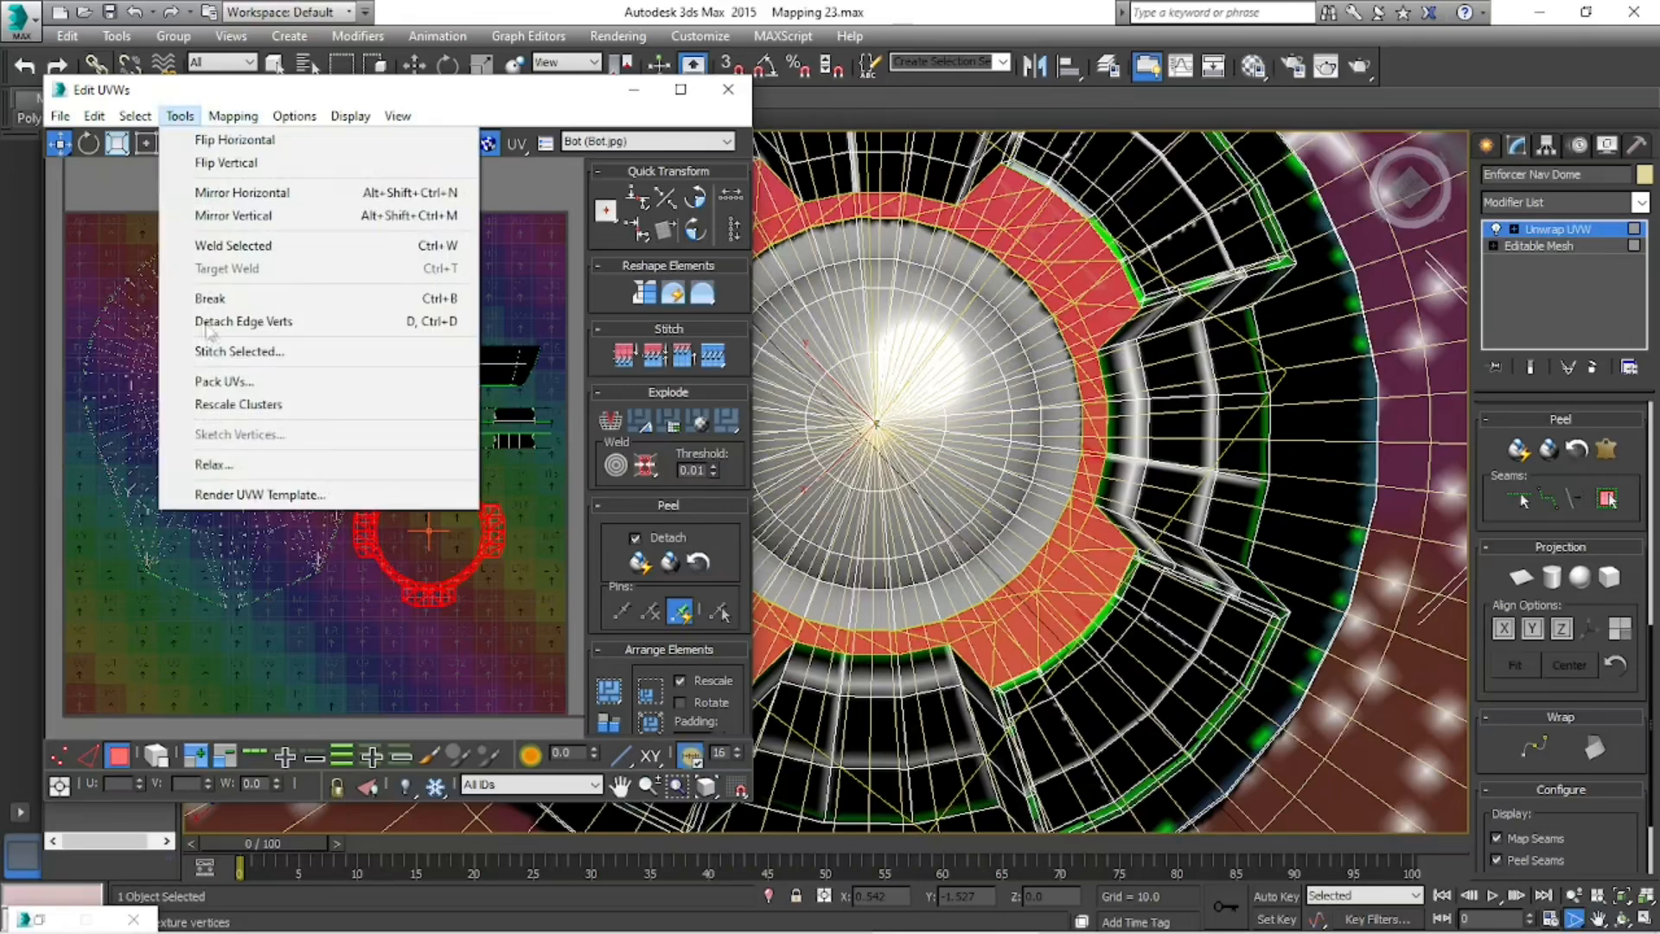
left_click(242, 494)
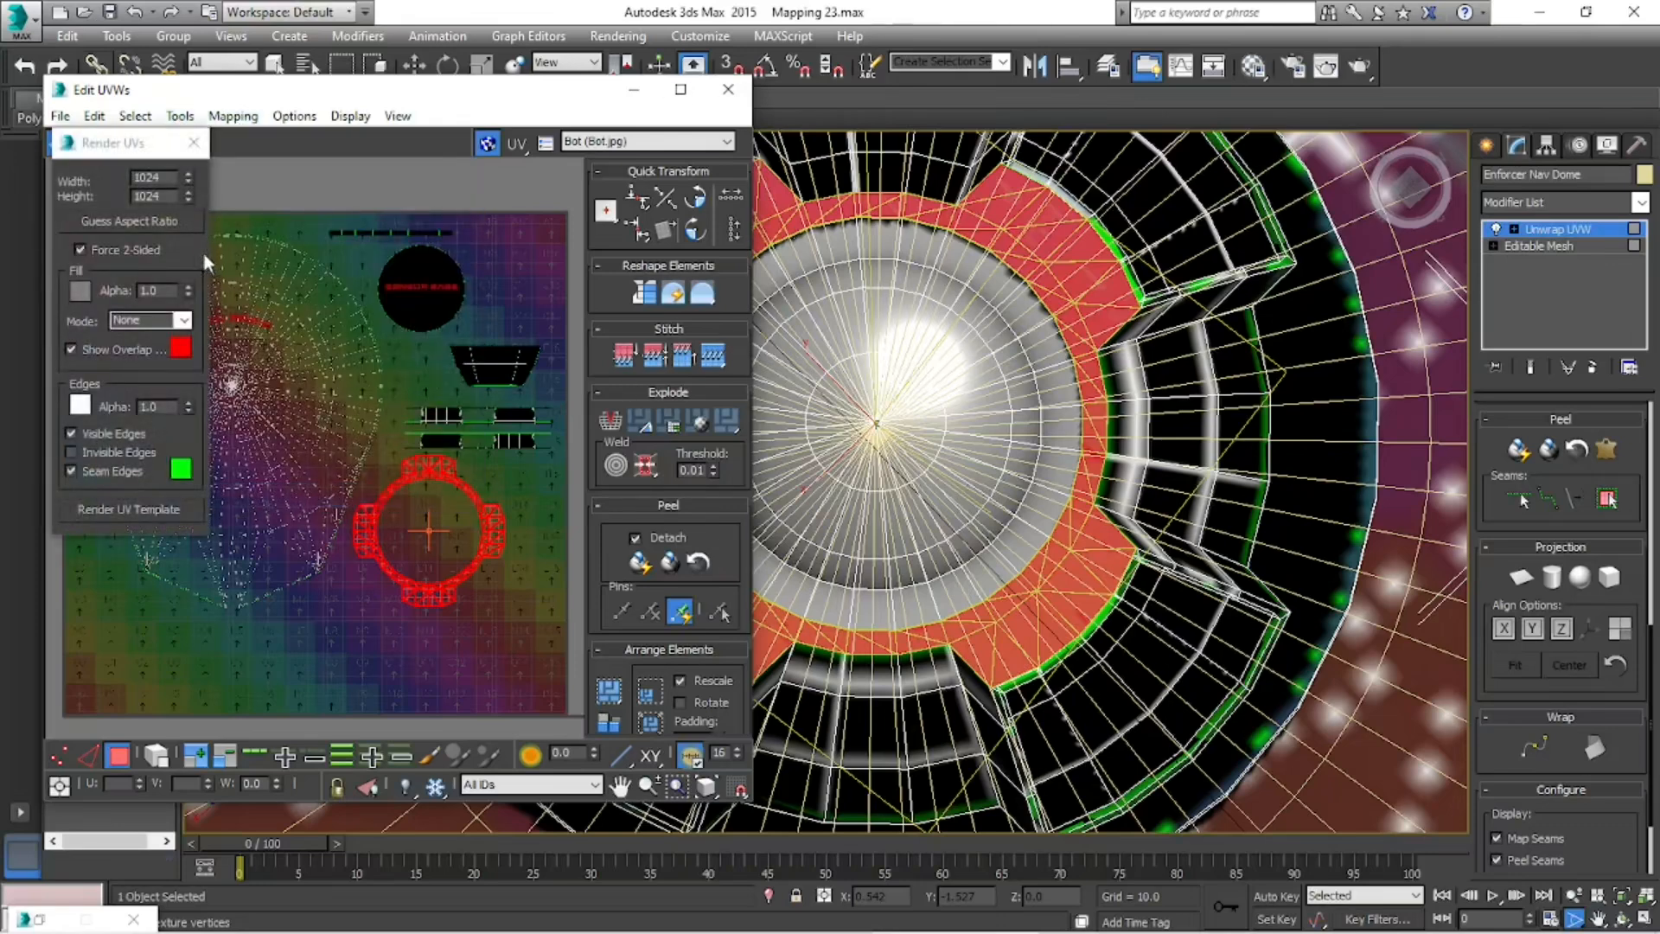
left_click(171, 176)
type("20")
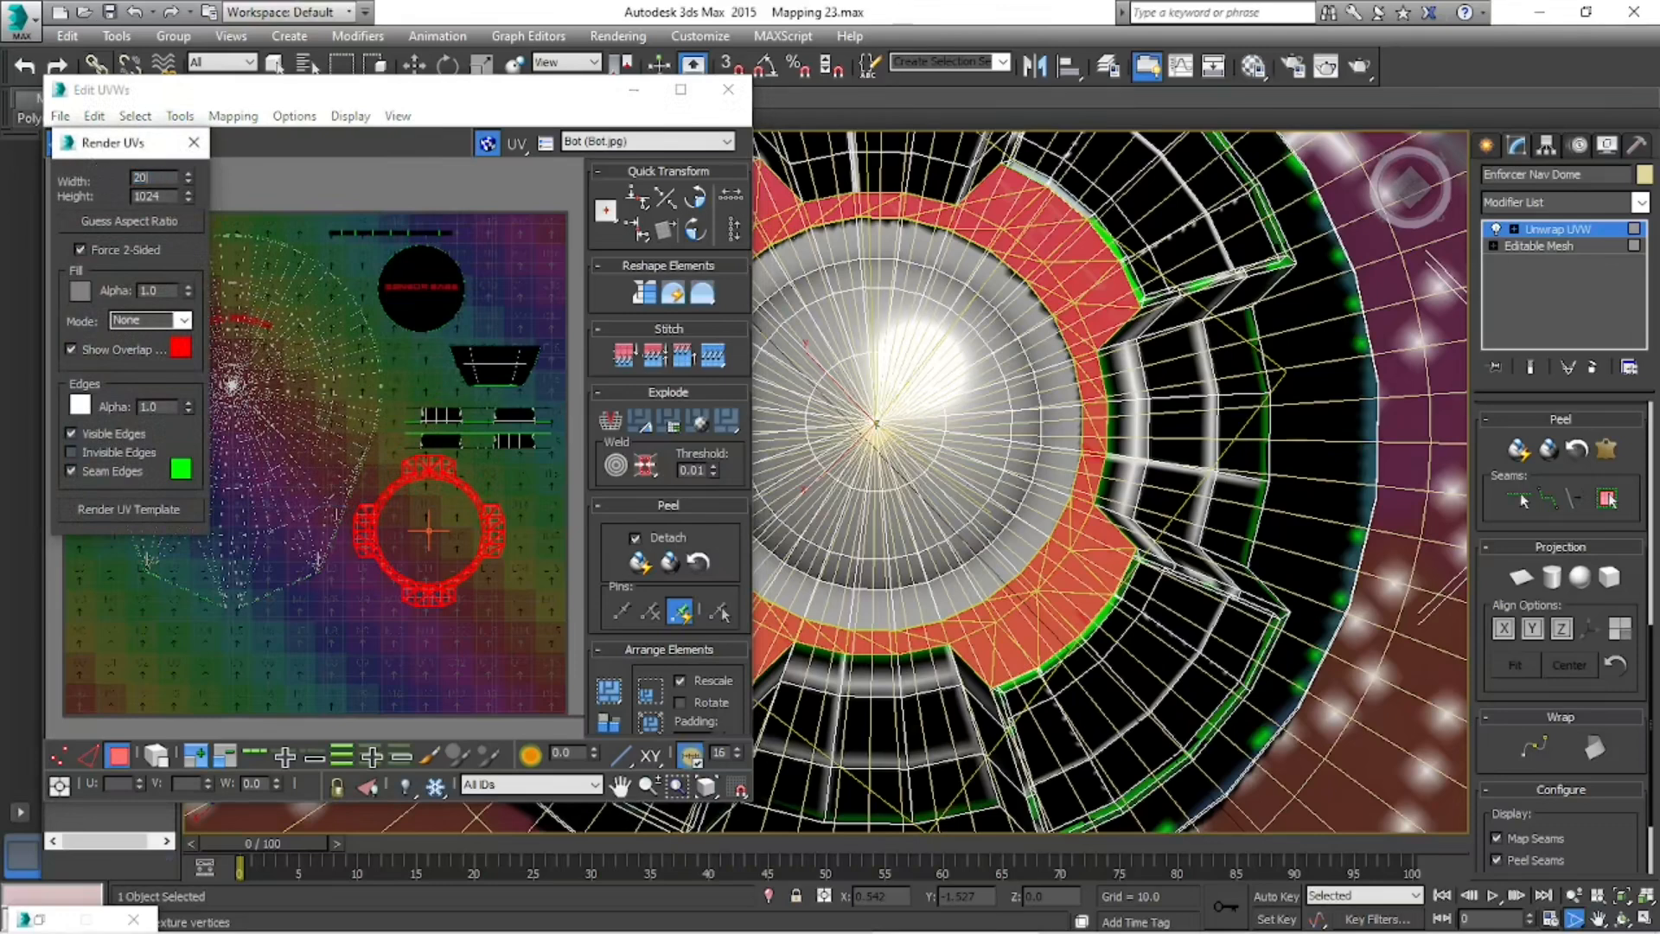
key("Tab")
type("2048")
left_click(194, 145)
- Render the ring's UV template at 2048 by 2048
left_click(232, 116)
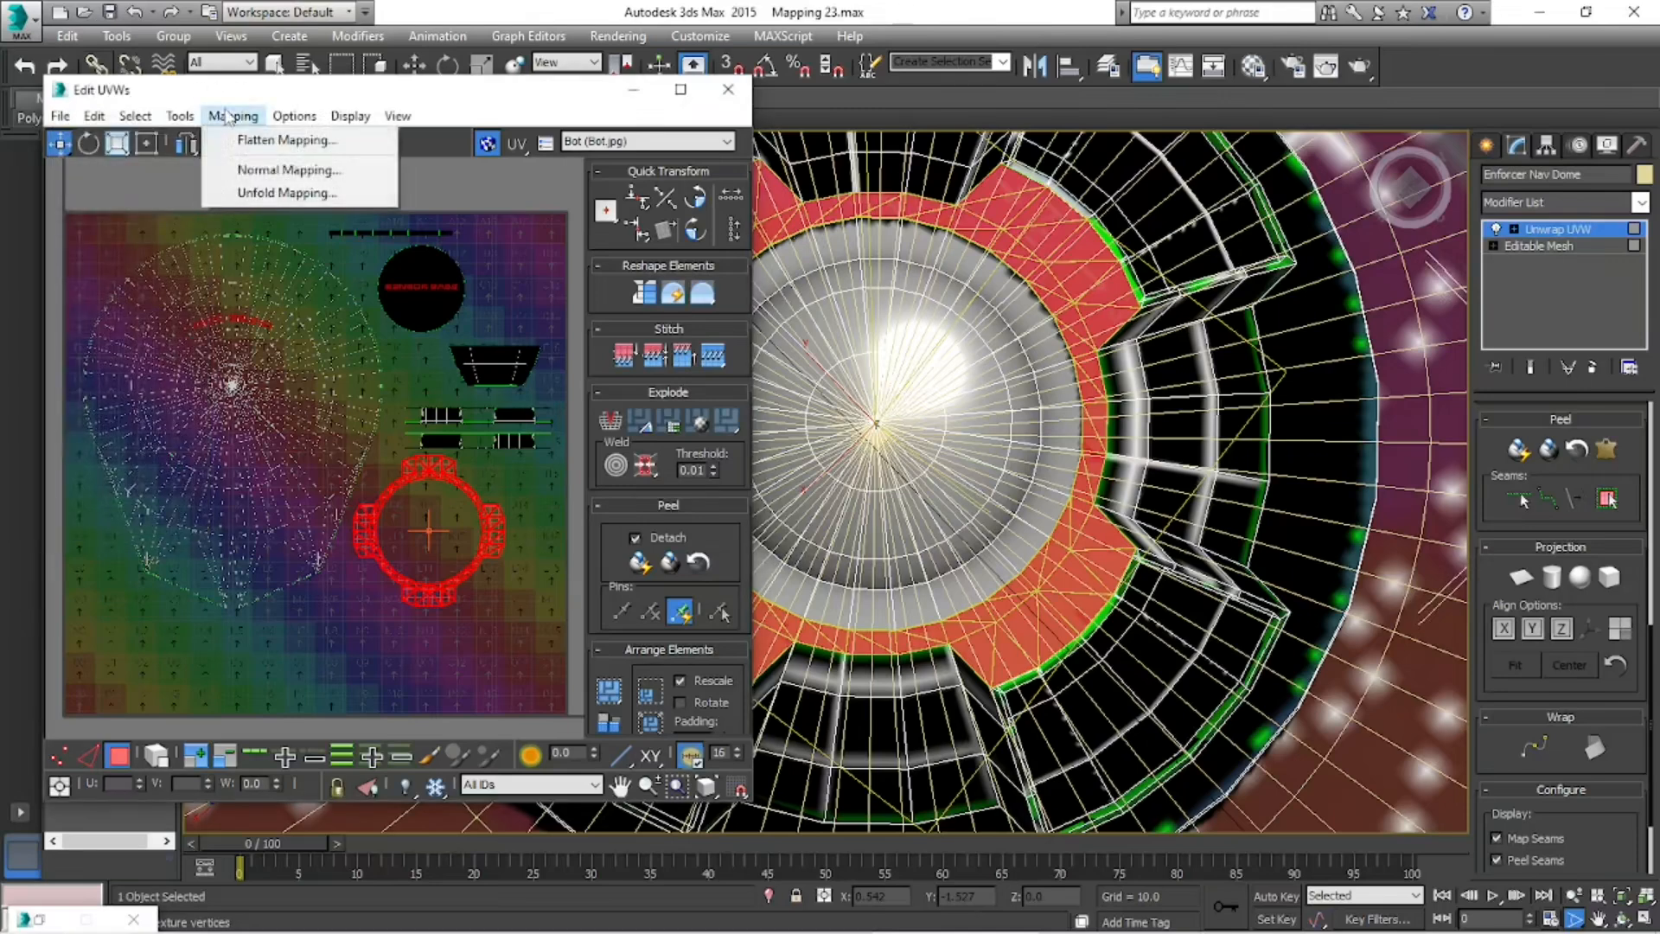
mouse_move(179, 116)
left_click(230, 494)
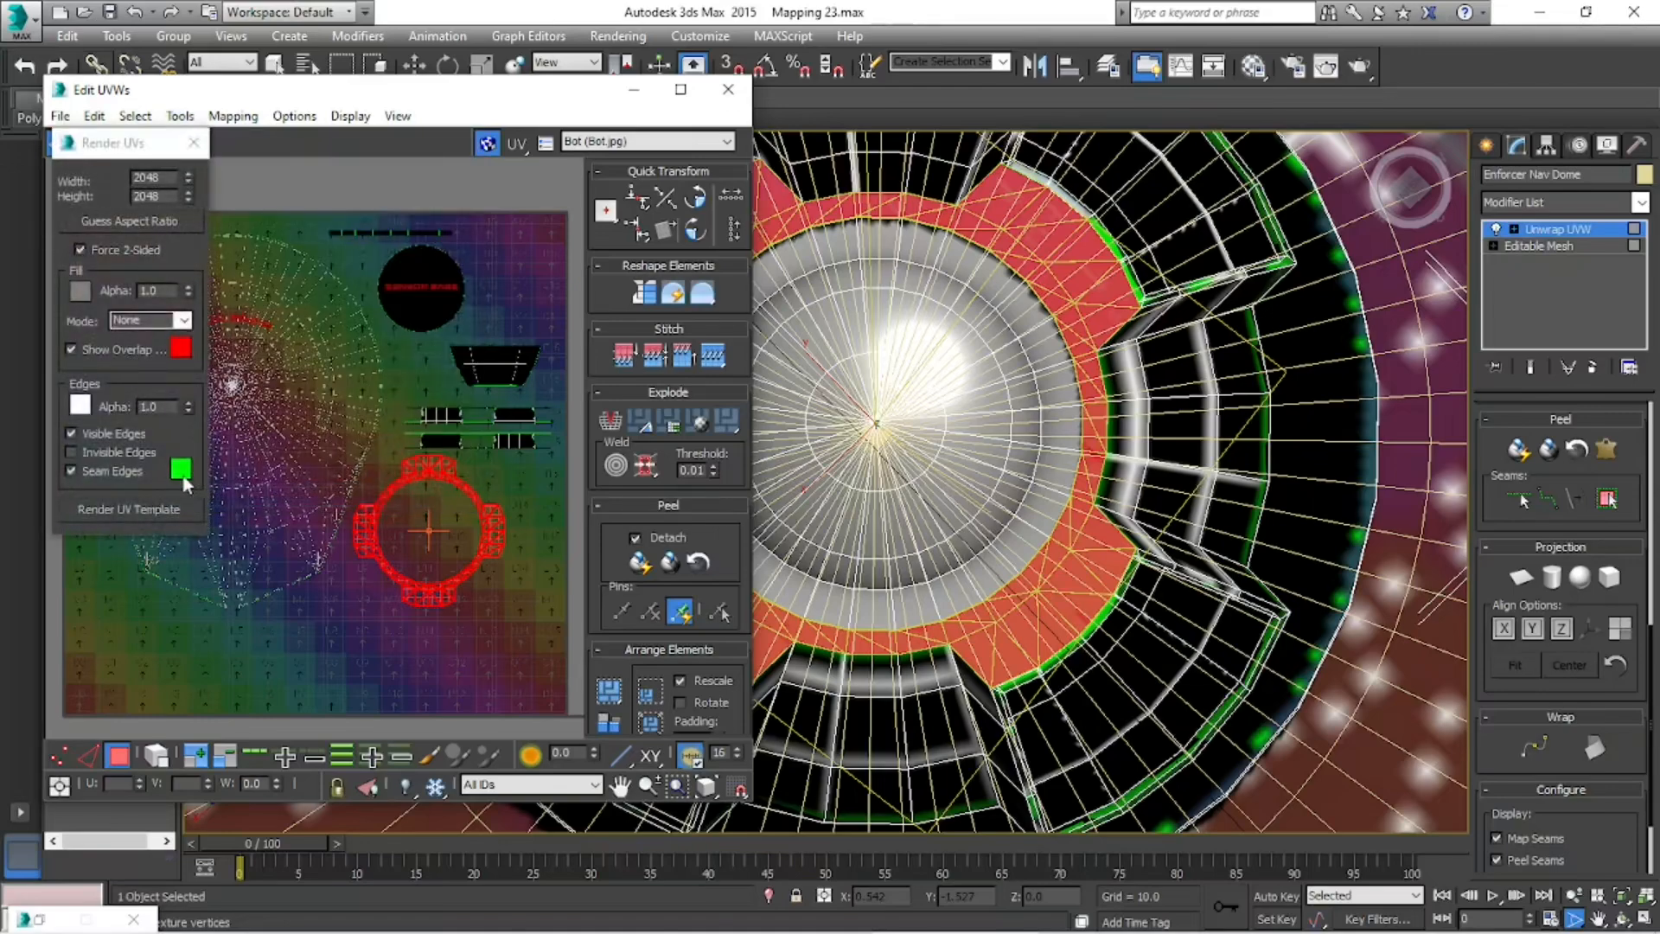
left_click(146, 508)
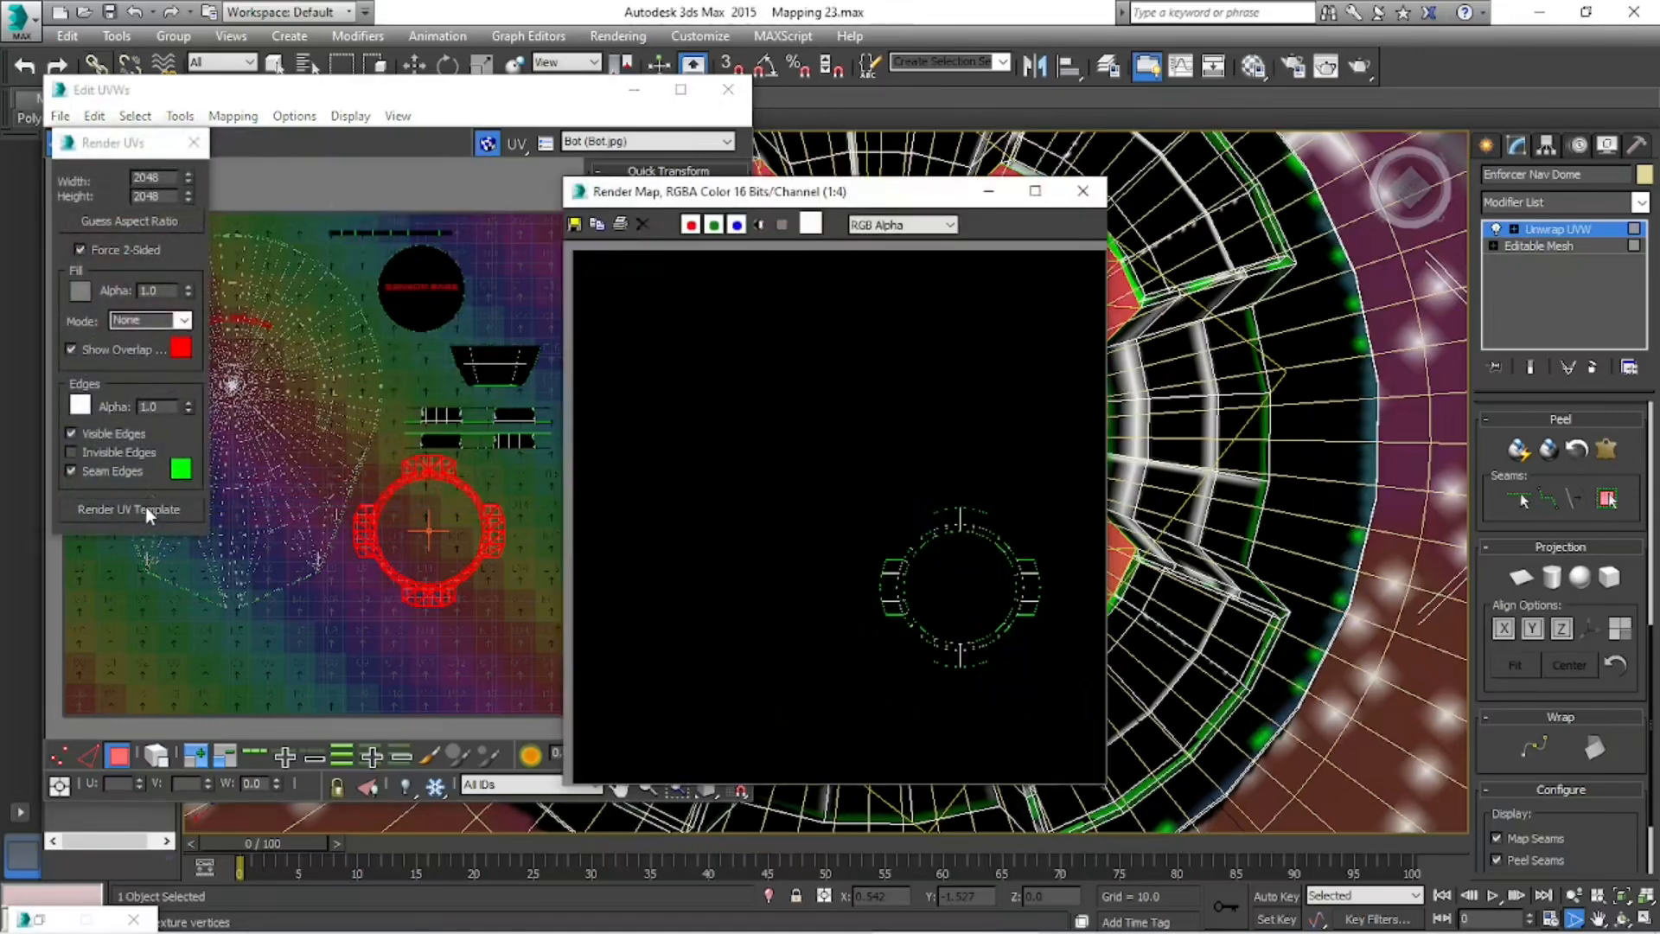
left_click(759, 207)
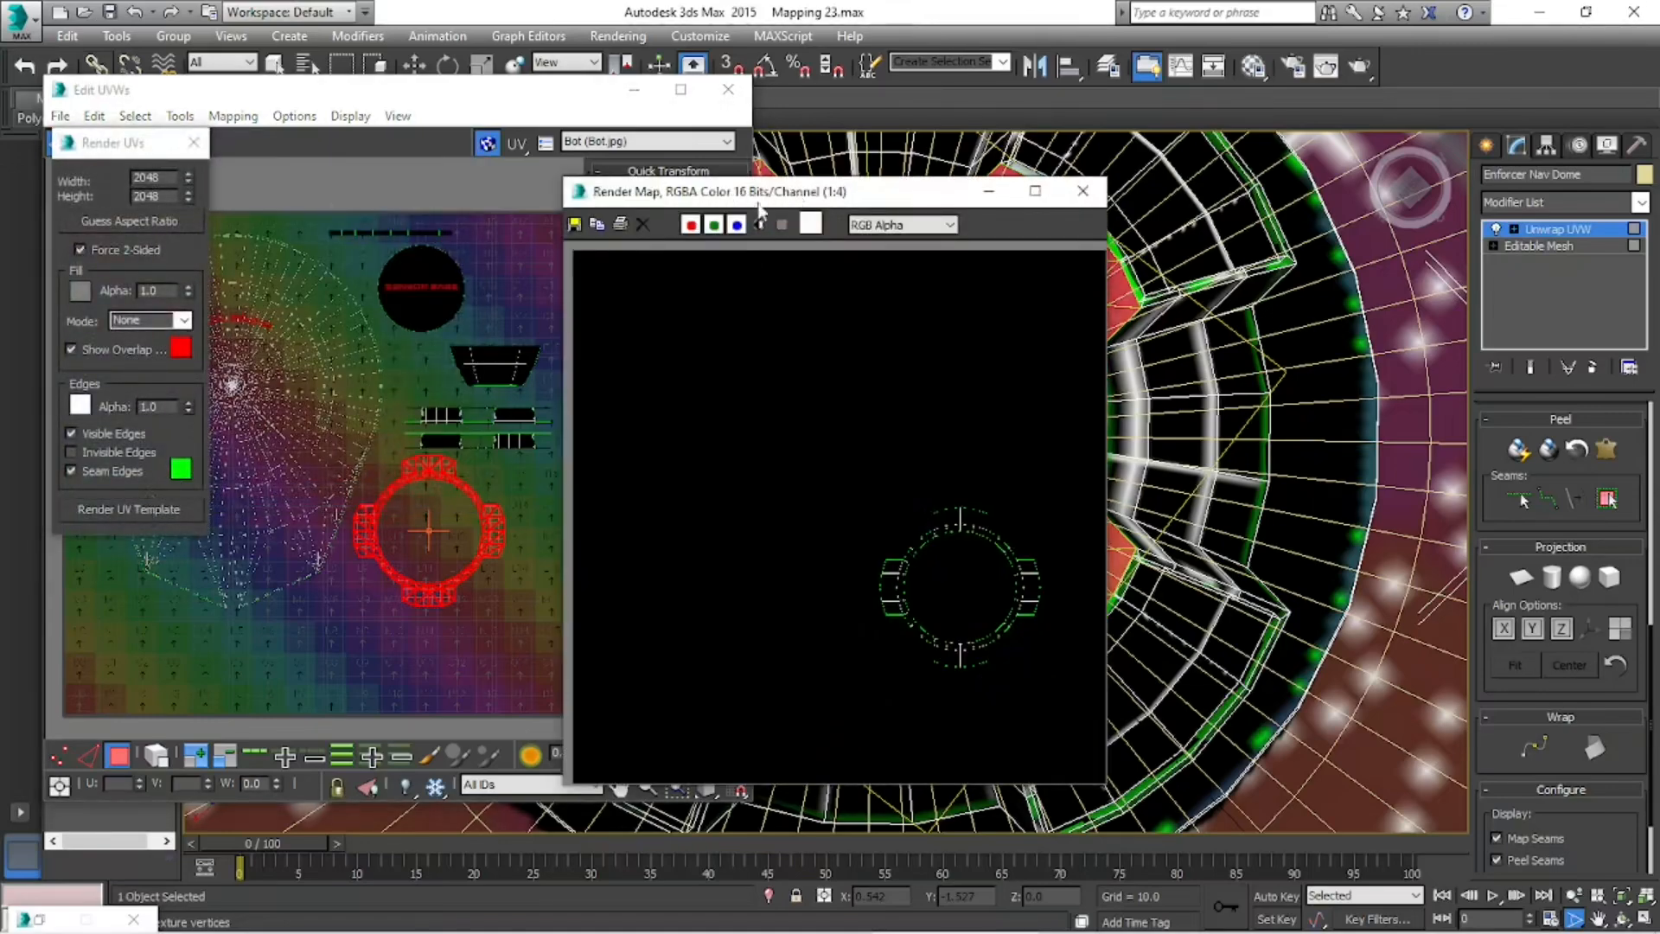
- Start saving the rendered UV template and browse to the MAPPING folder inside 3D Model Ships, USS Enforcer
left_click(574, 225)
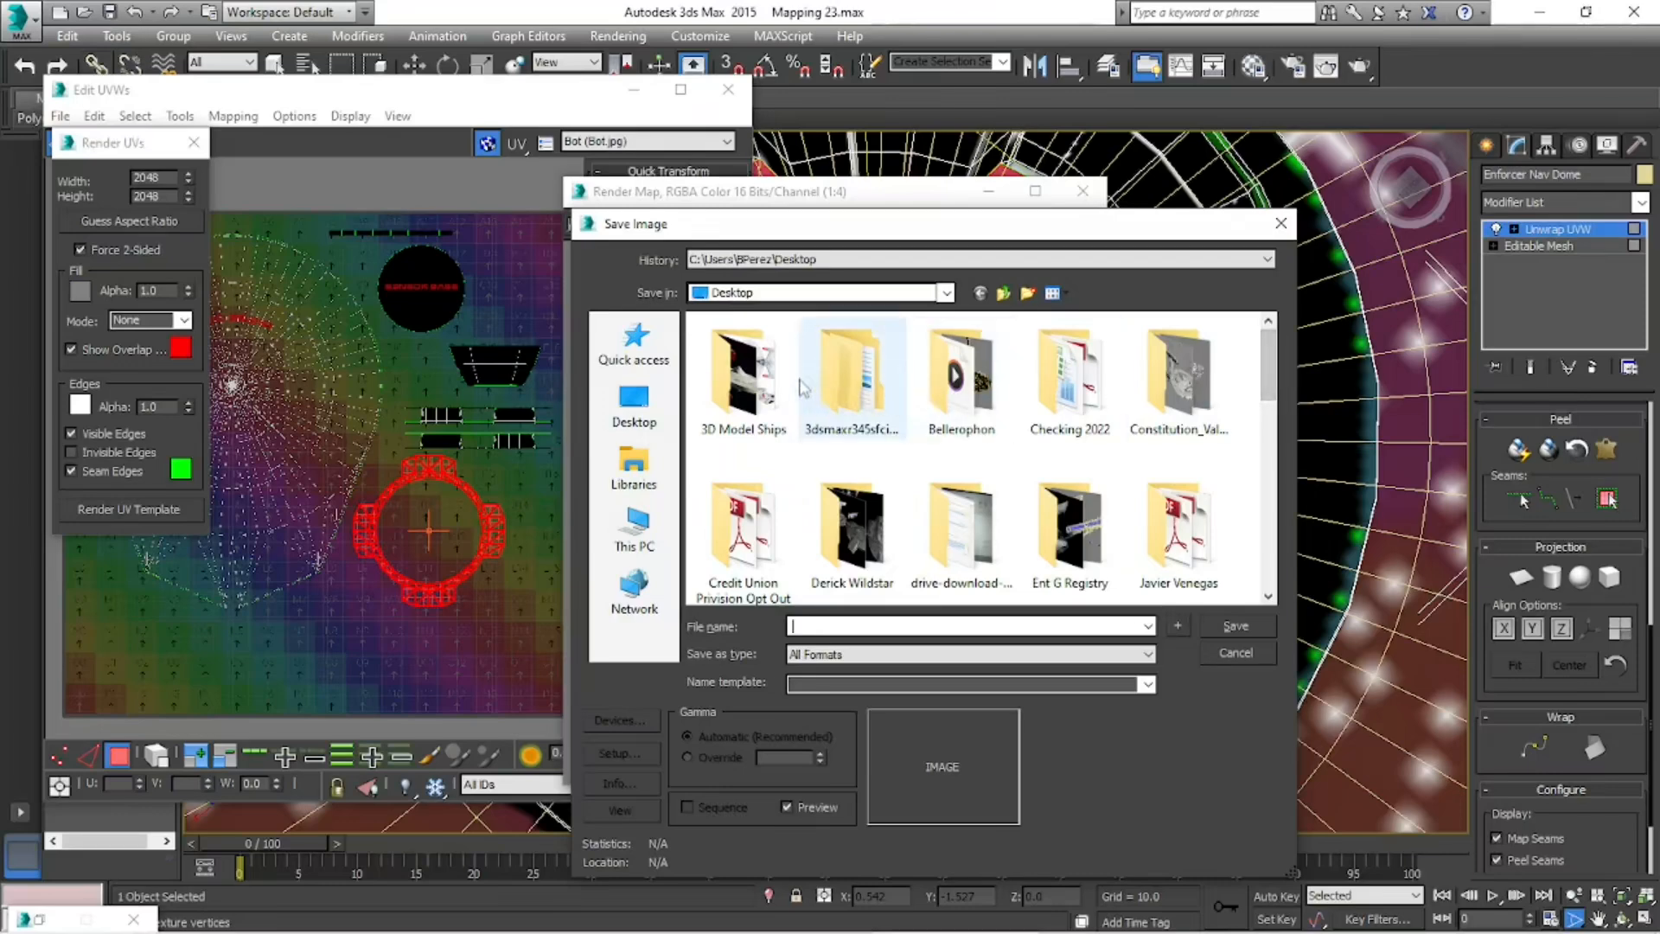
left_click(759, 383)
double_click(759, 383)
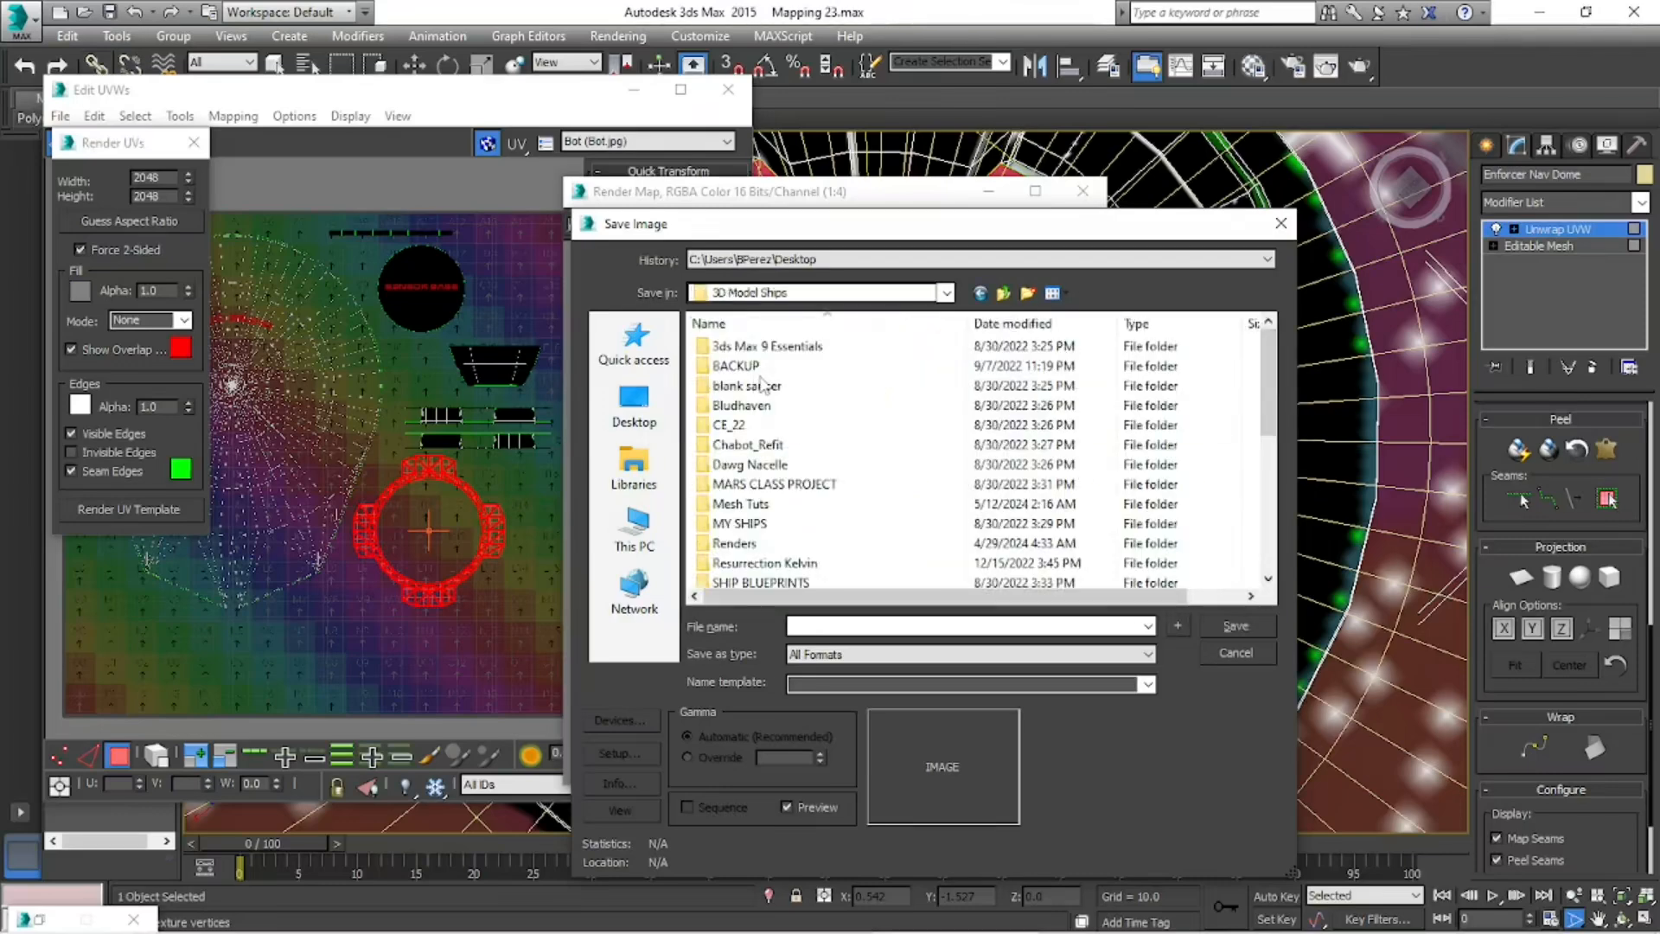
left_click_drag(1267, 363, 1272, 452)
double_click(747, 444)
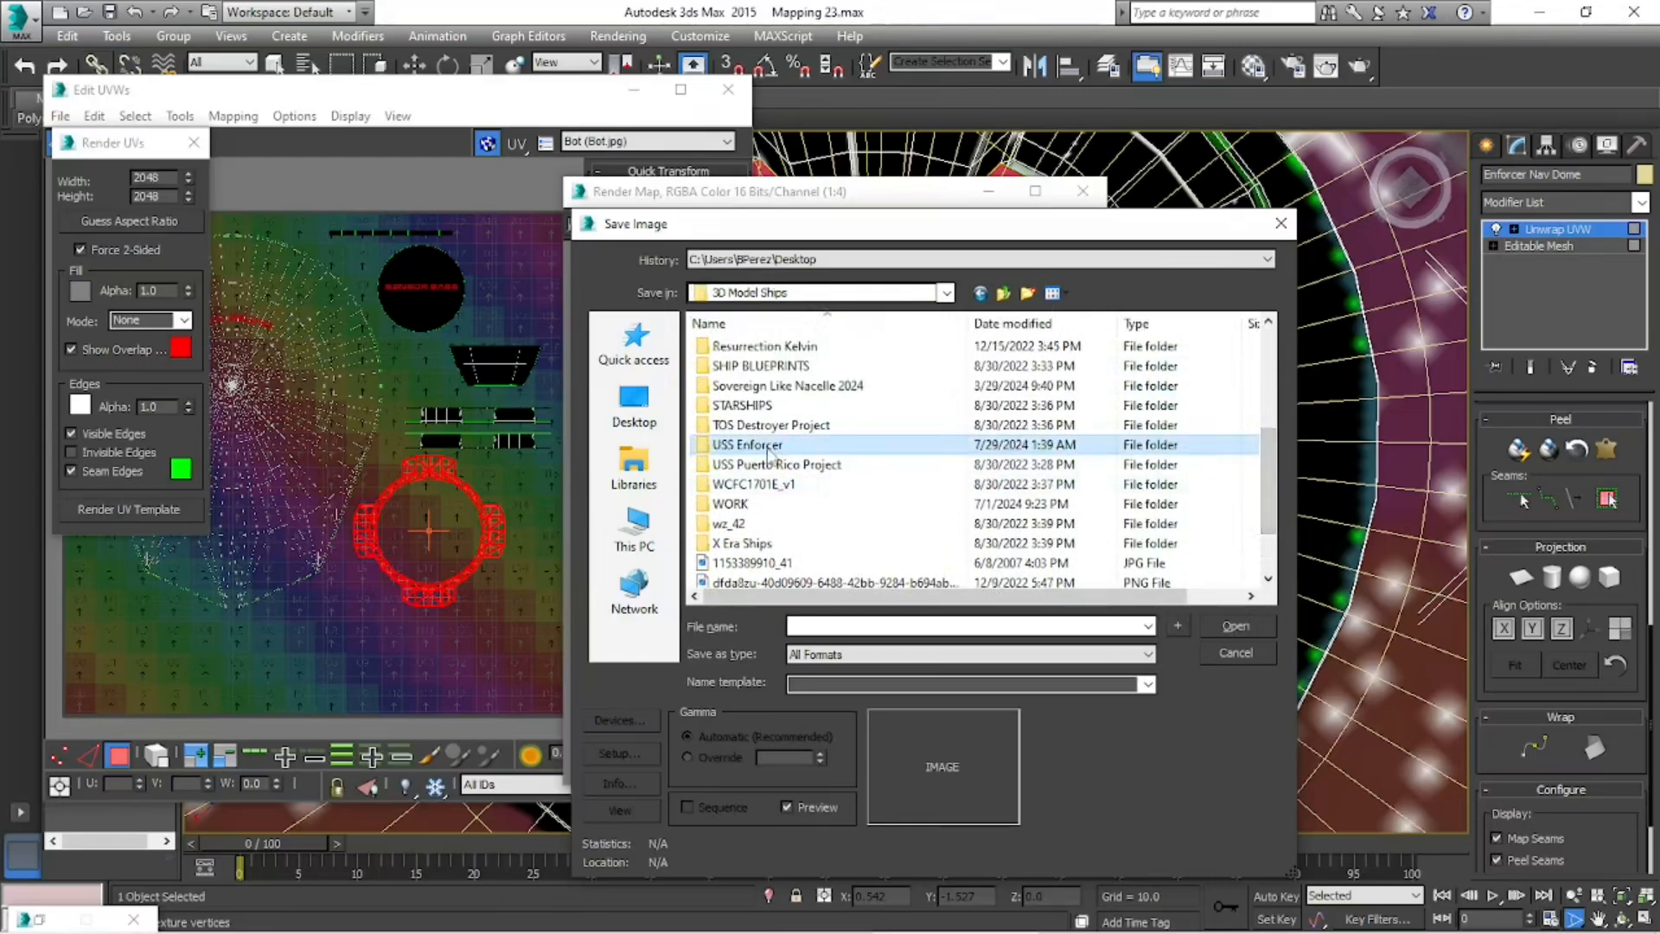
double_click(742, 367)
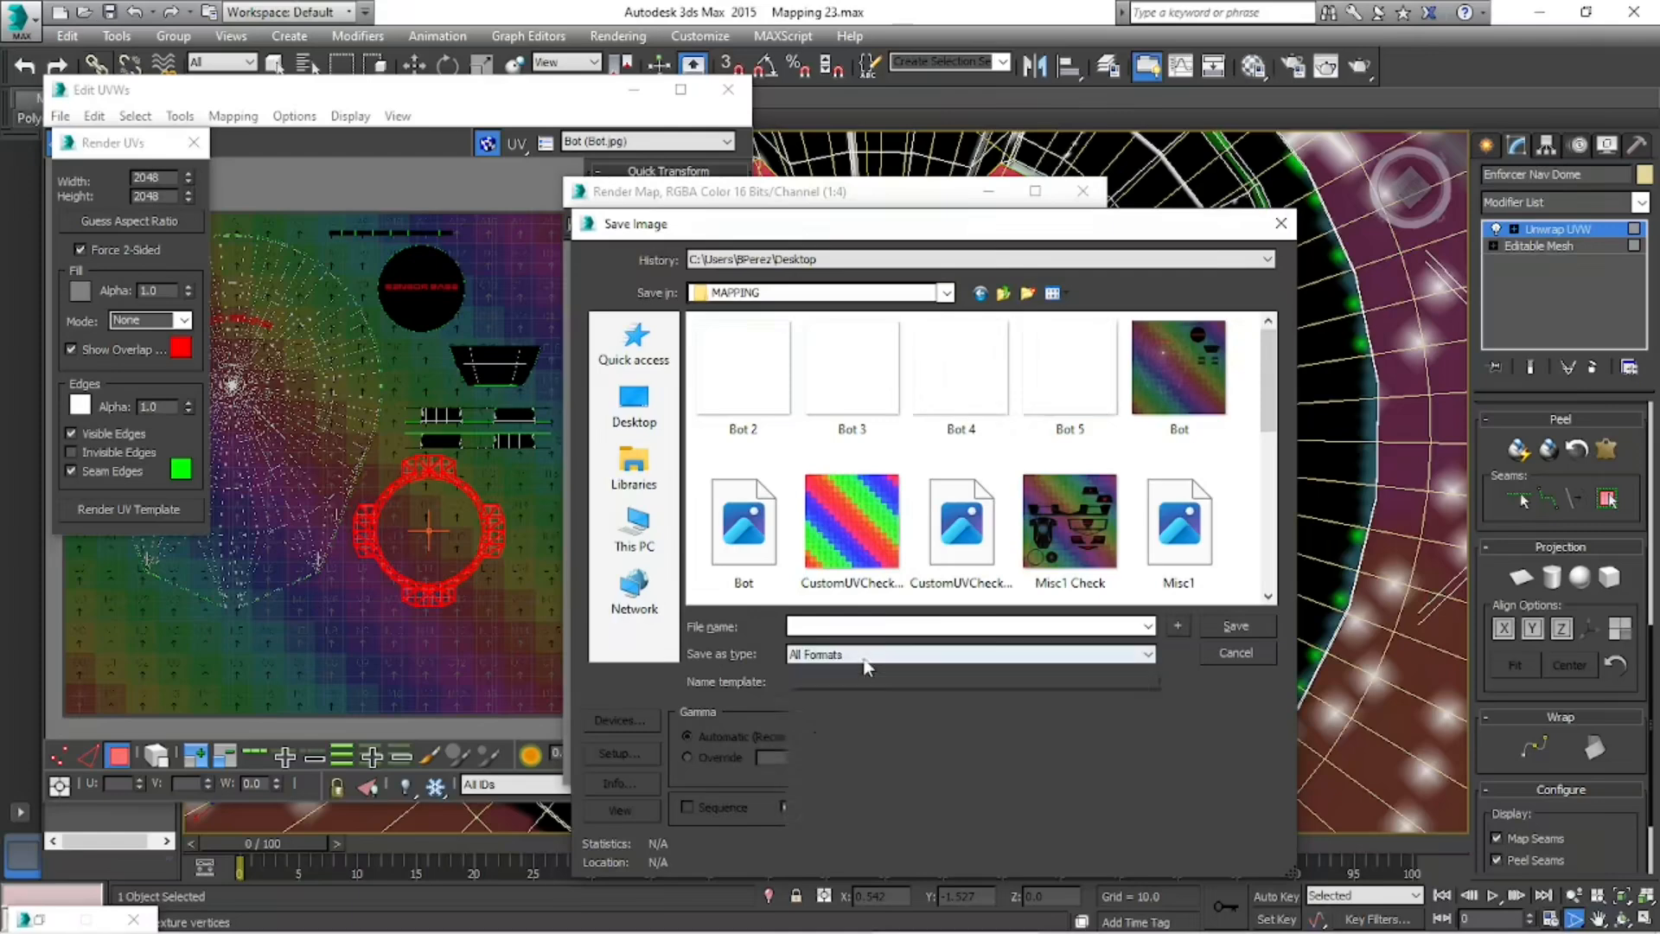
- Save the template as a PNG named Bot 6 with RGB 48 bit colour and alpha channel, then close the rendered map and template settings
left_click(863, 655)
left_click(856, 781)
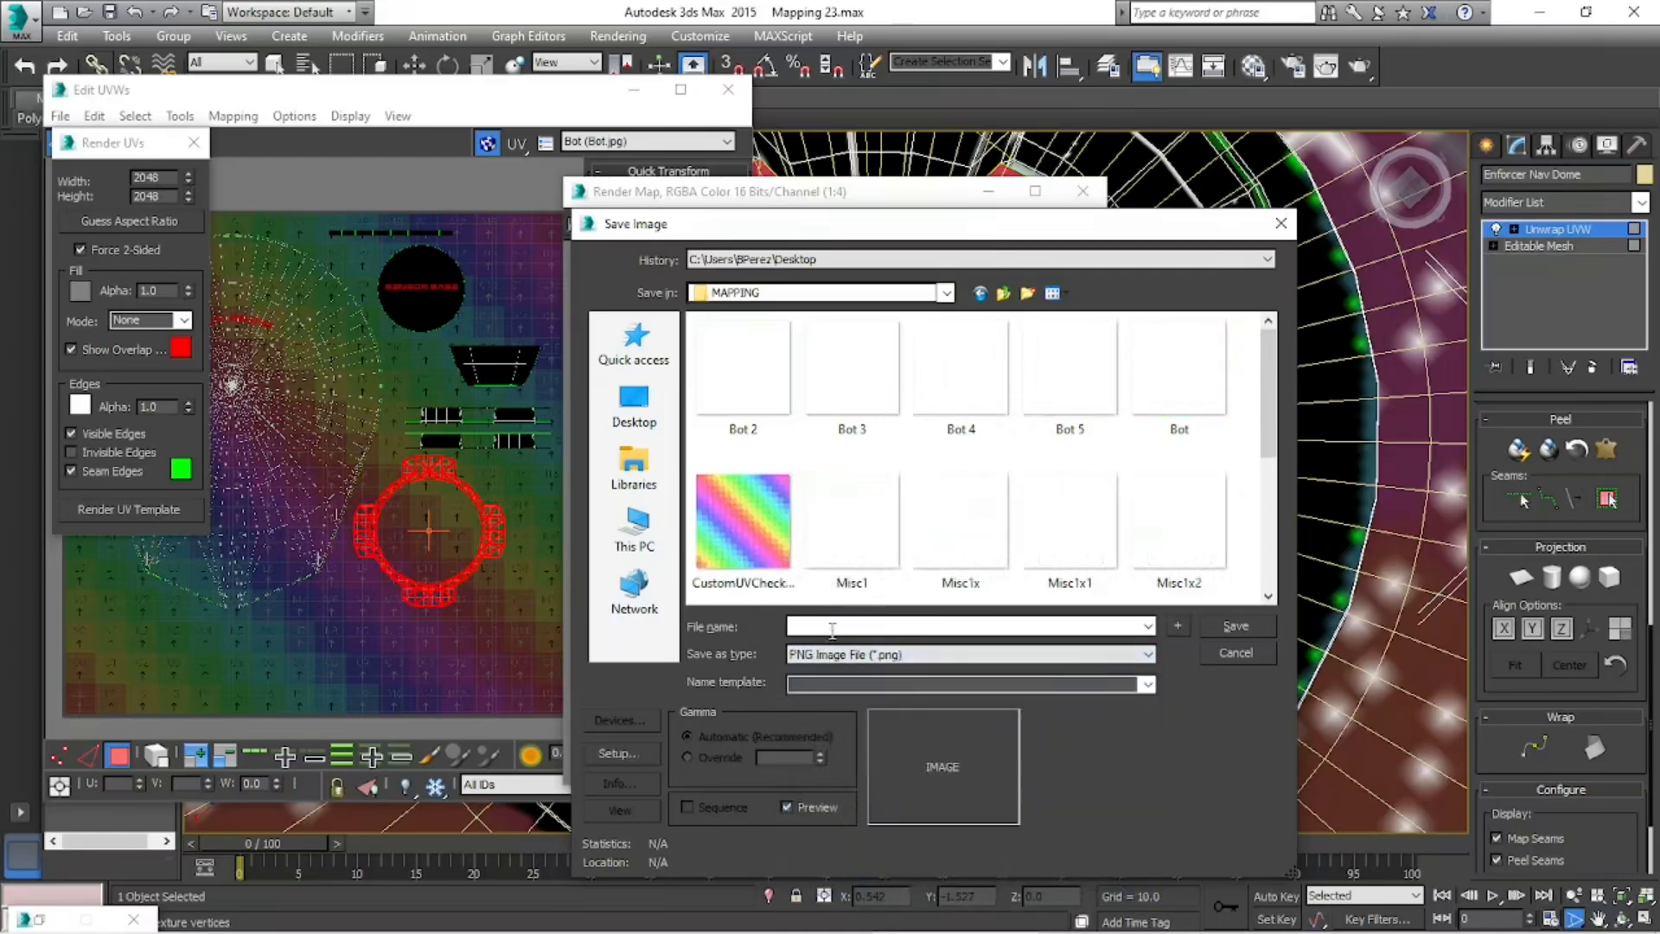
type("Bot 6")
key("Return")
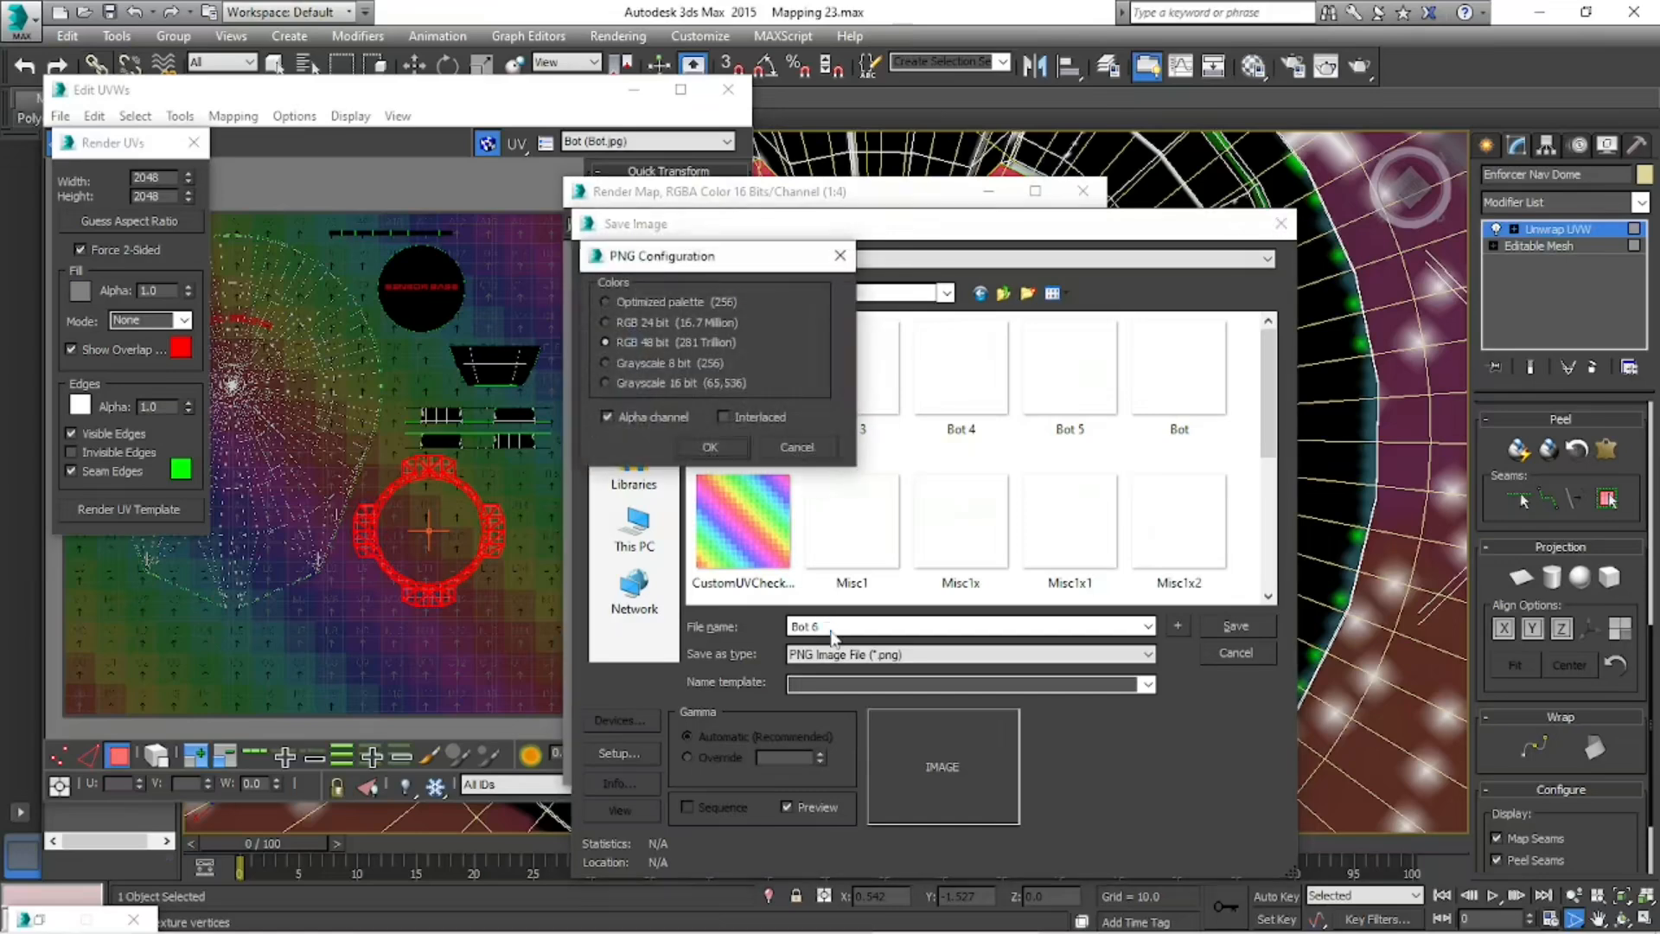
left_click(707, 449)
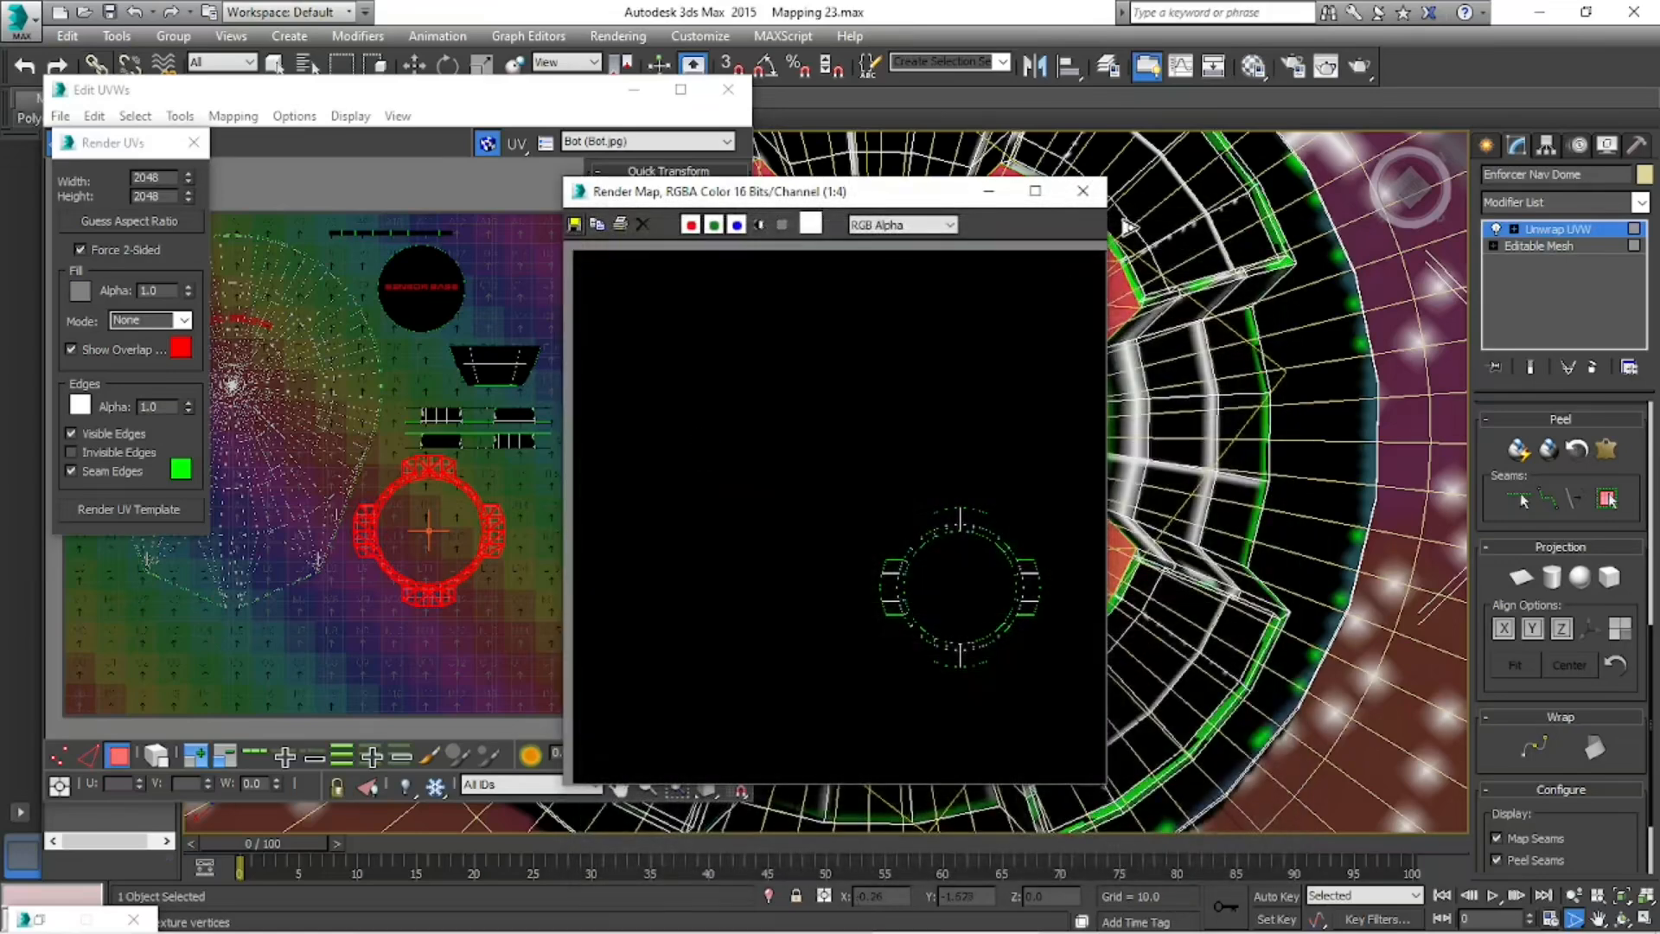
left_click(1082, 191)
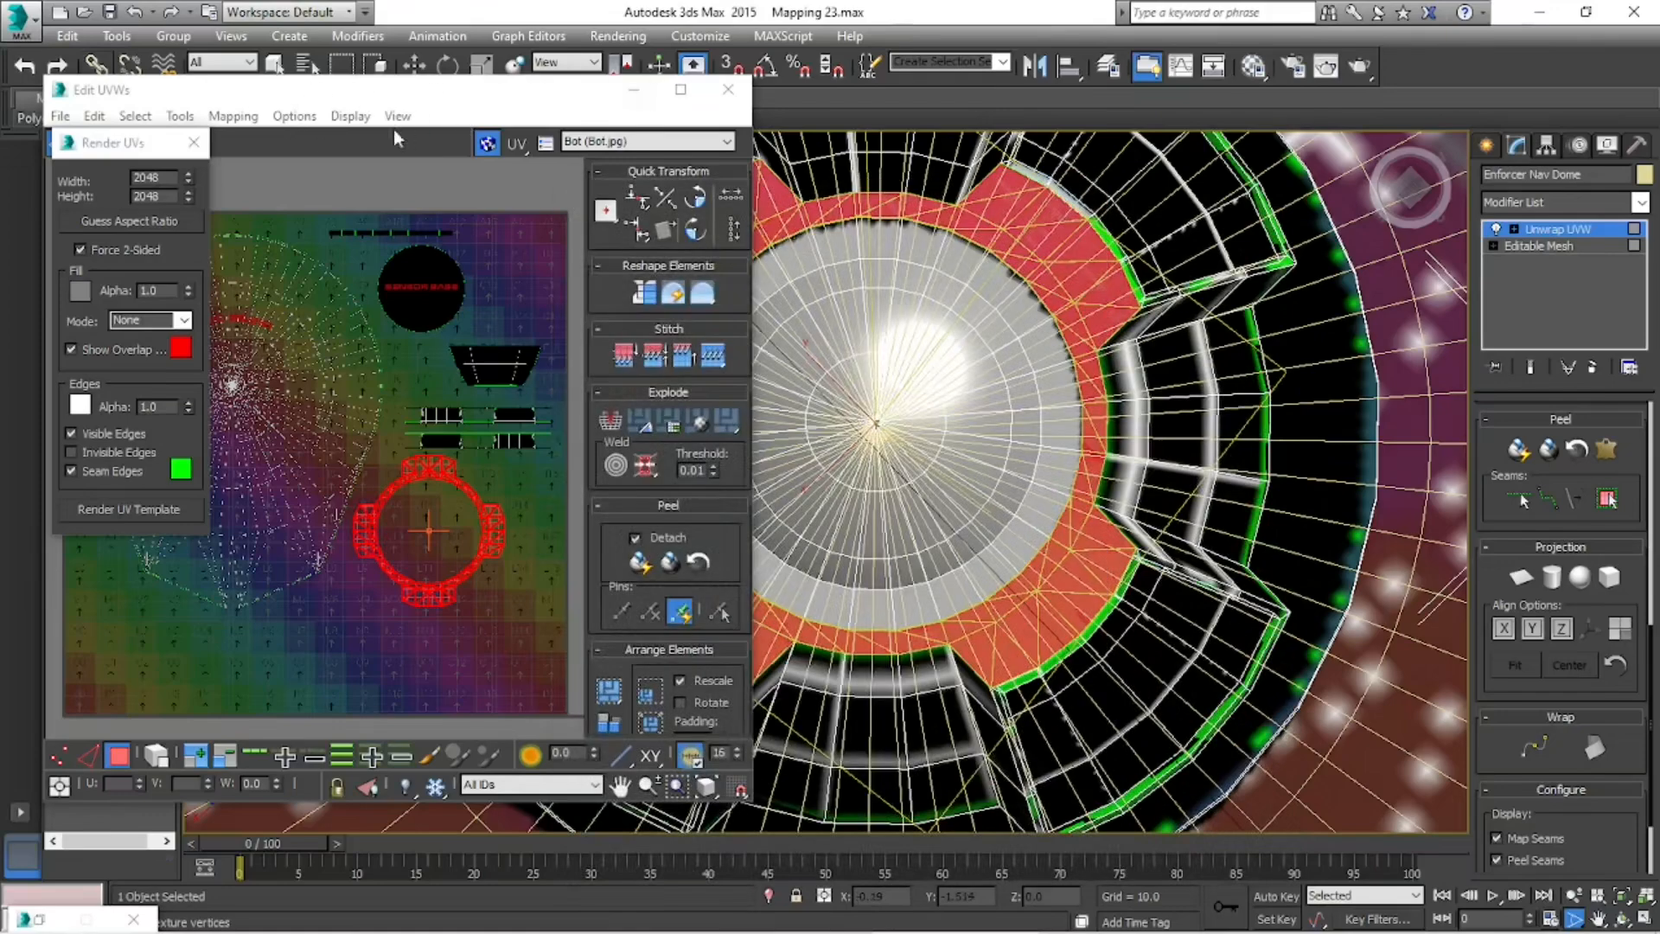
left_click(193, 142)
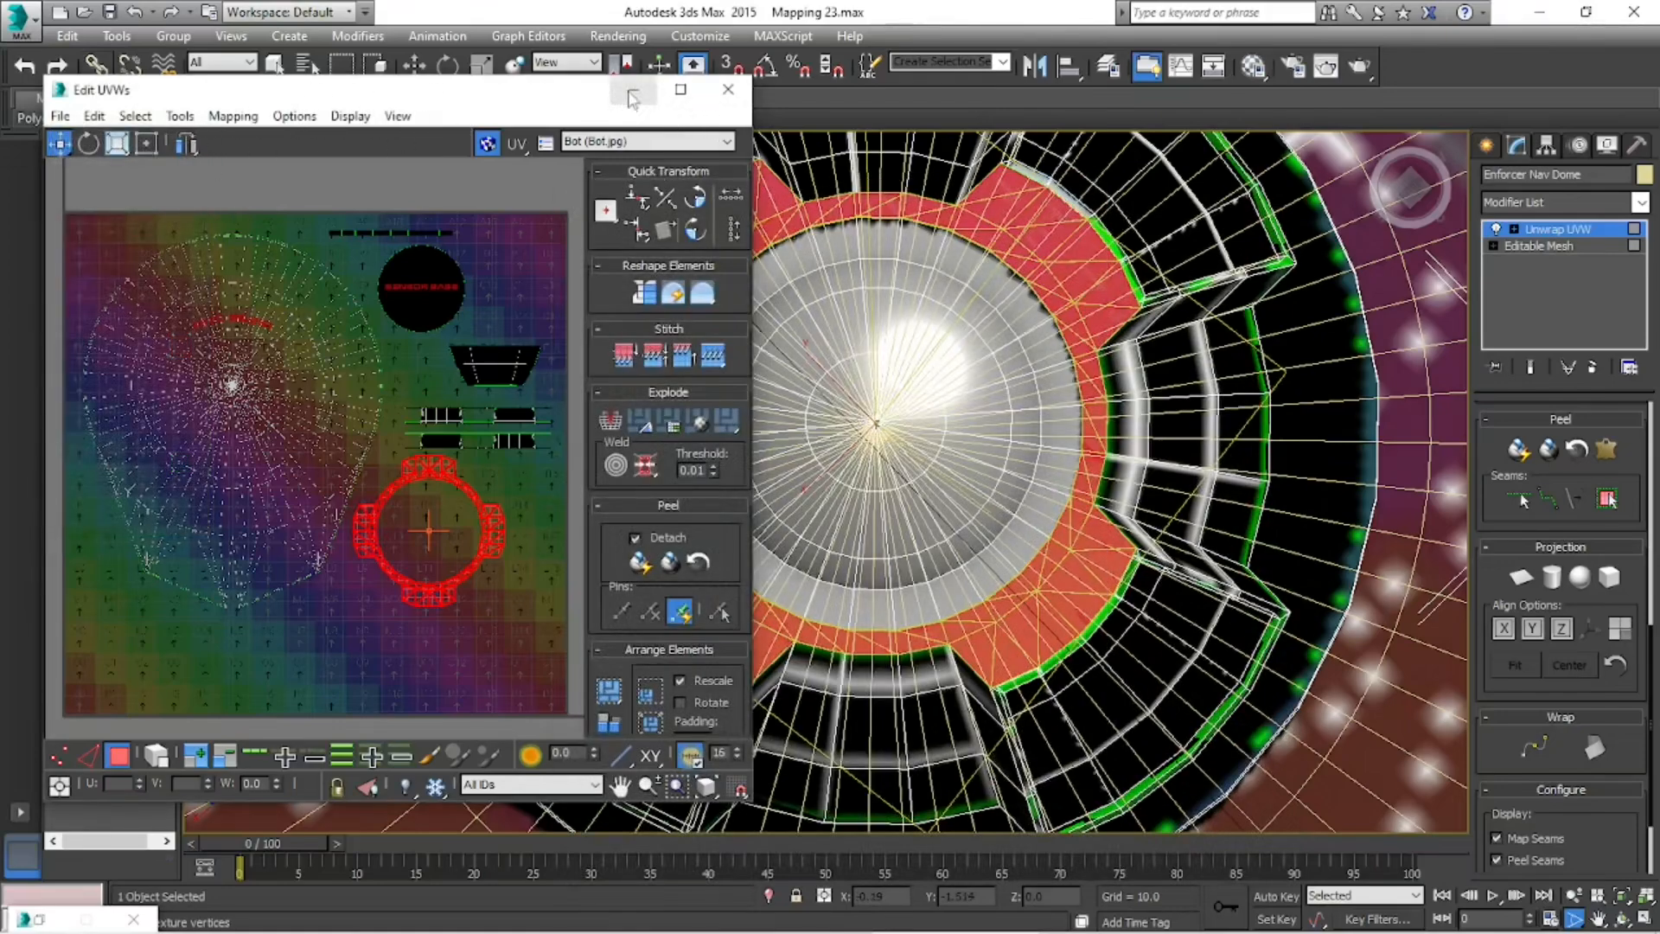
left_click(631, 94)
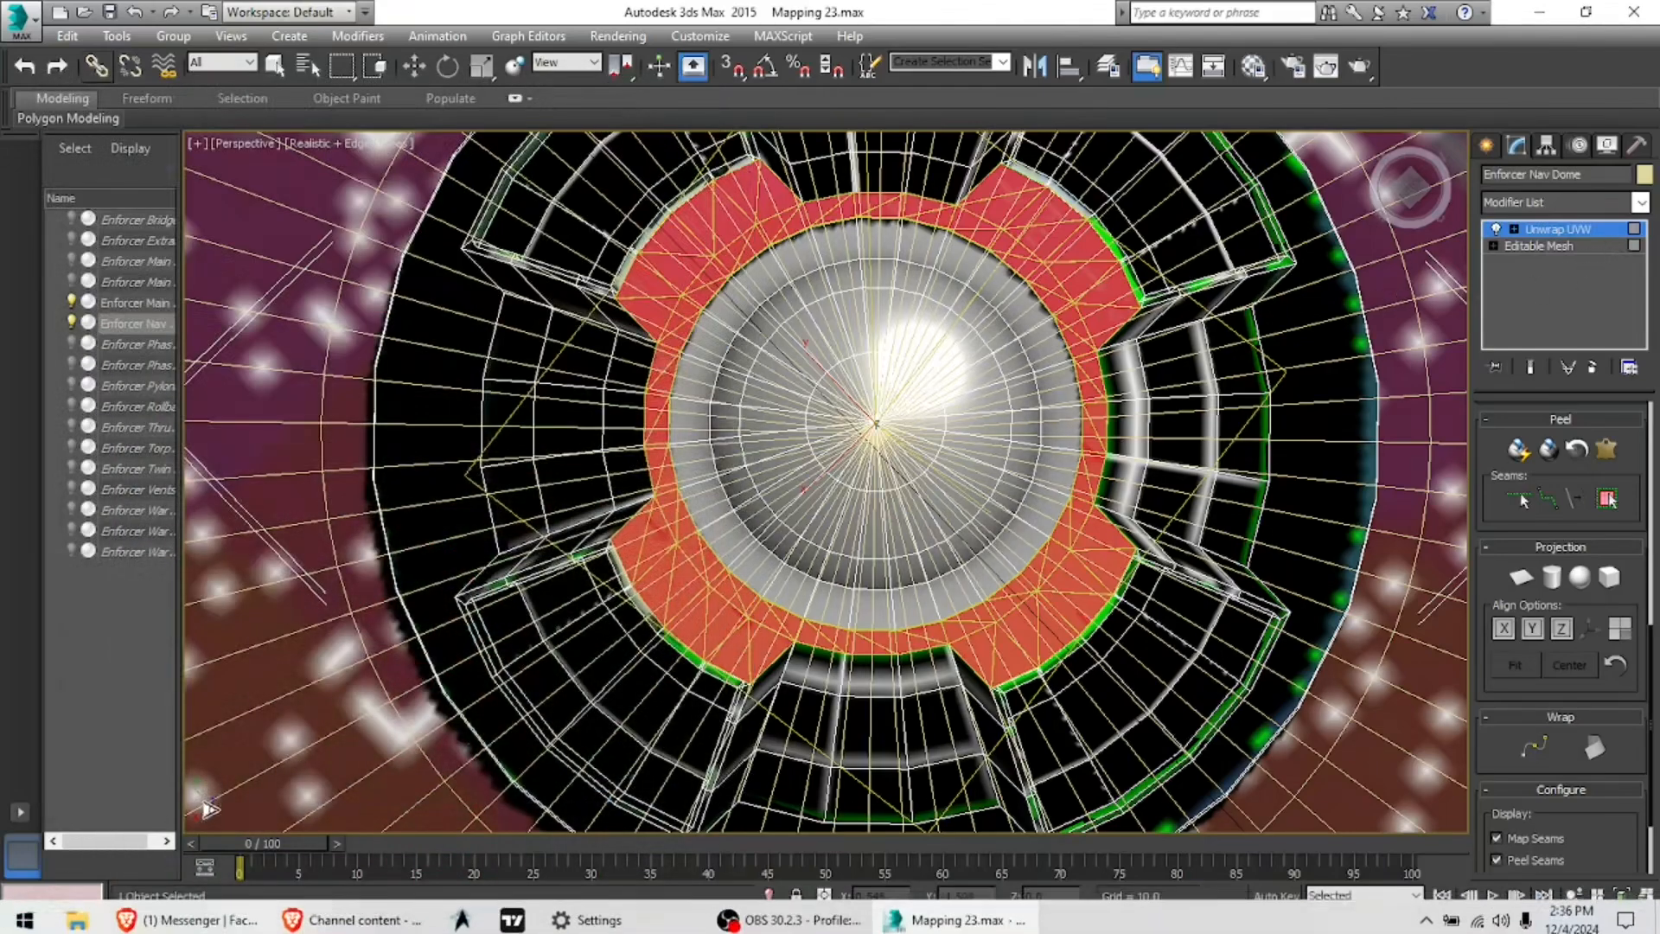
left_click(208, 919)
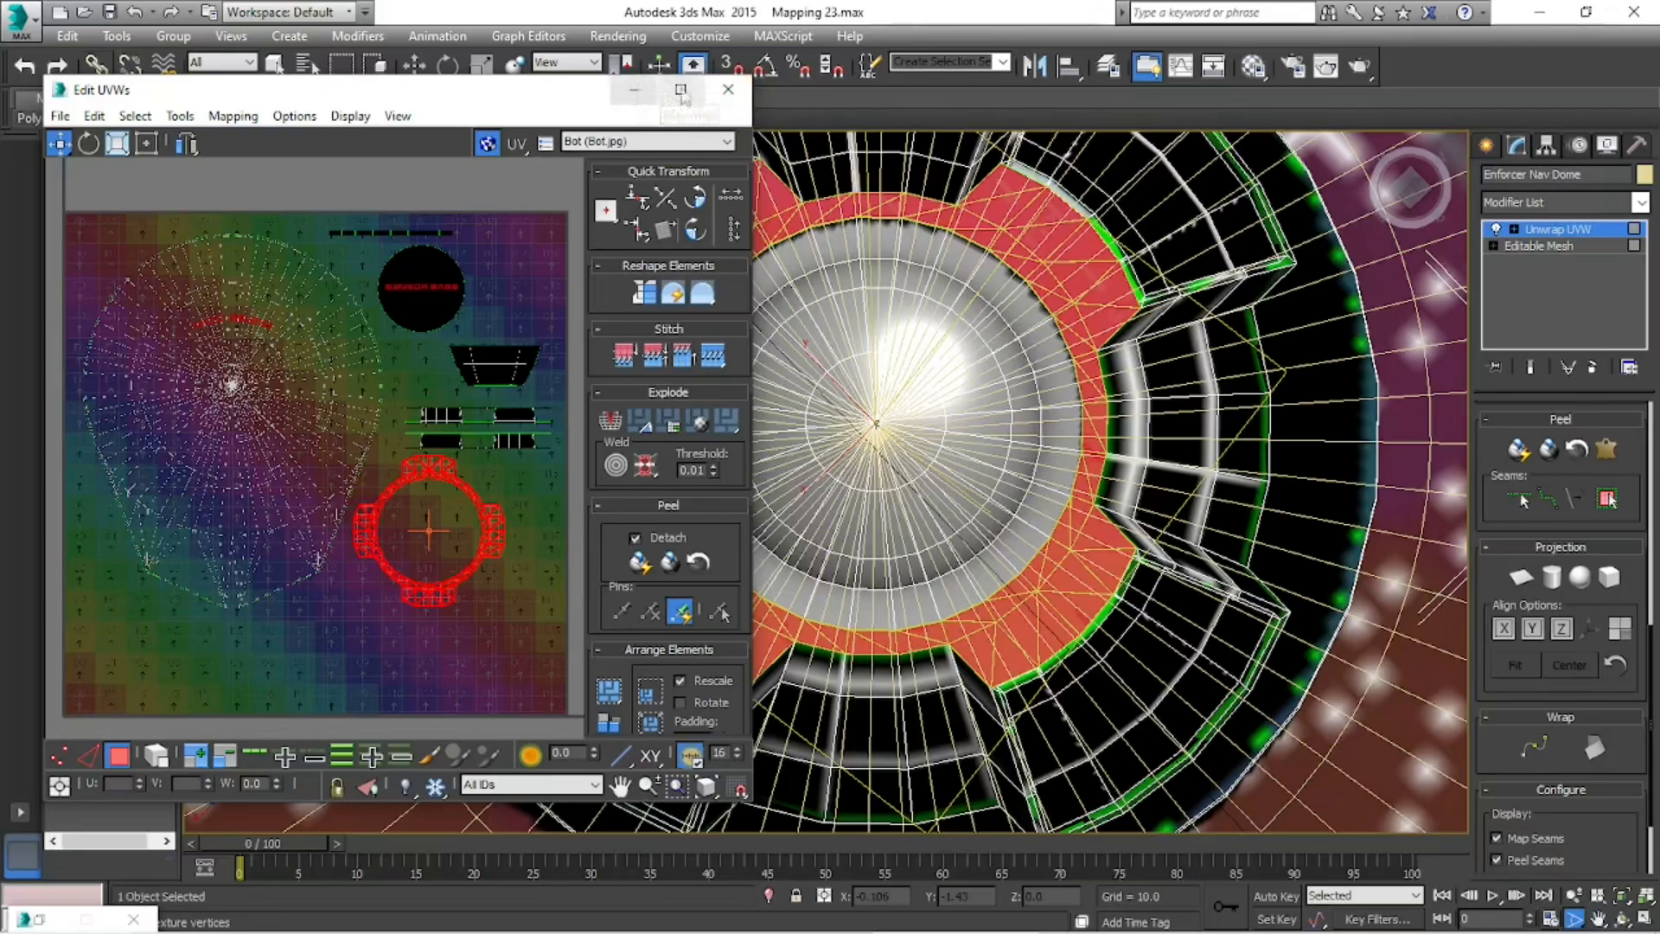
- Close the UV editor and collapse the nav dome's whole modifier stack into the editable mesh
left_click(731, 93)
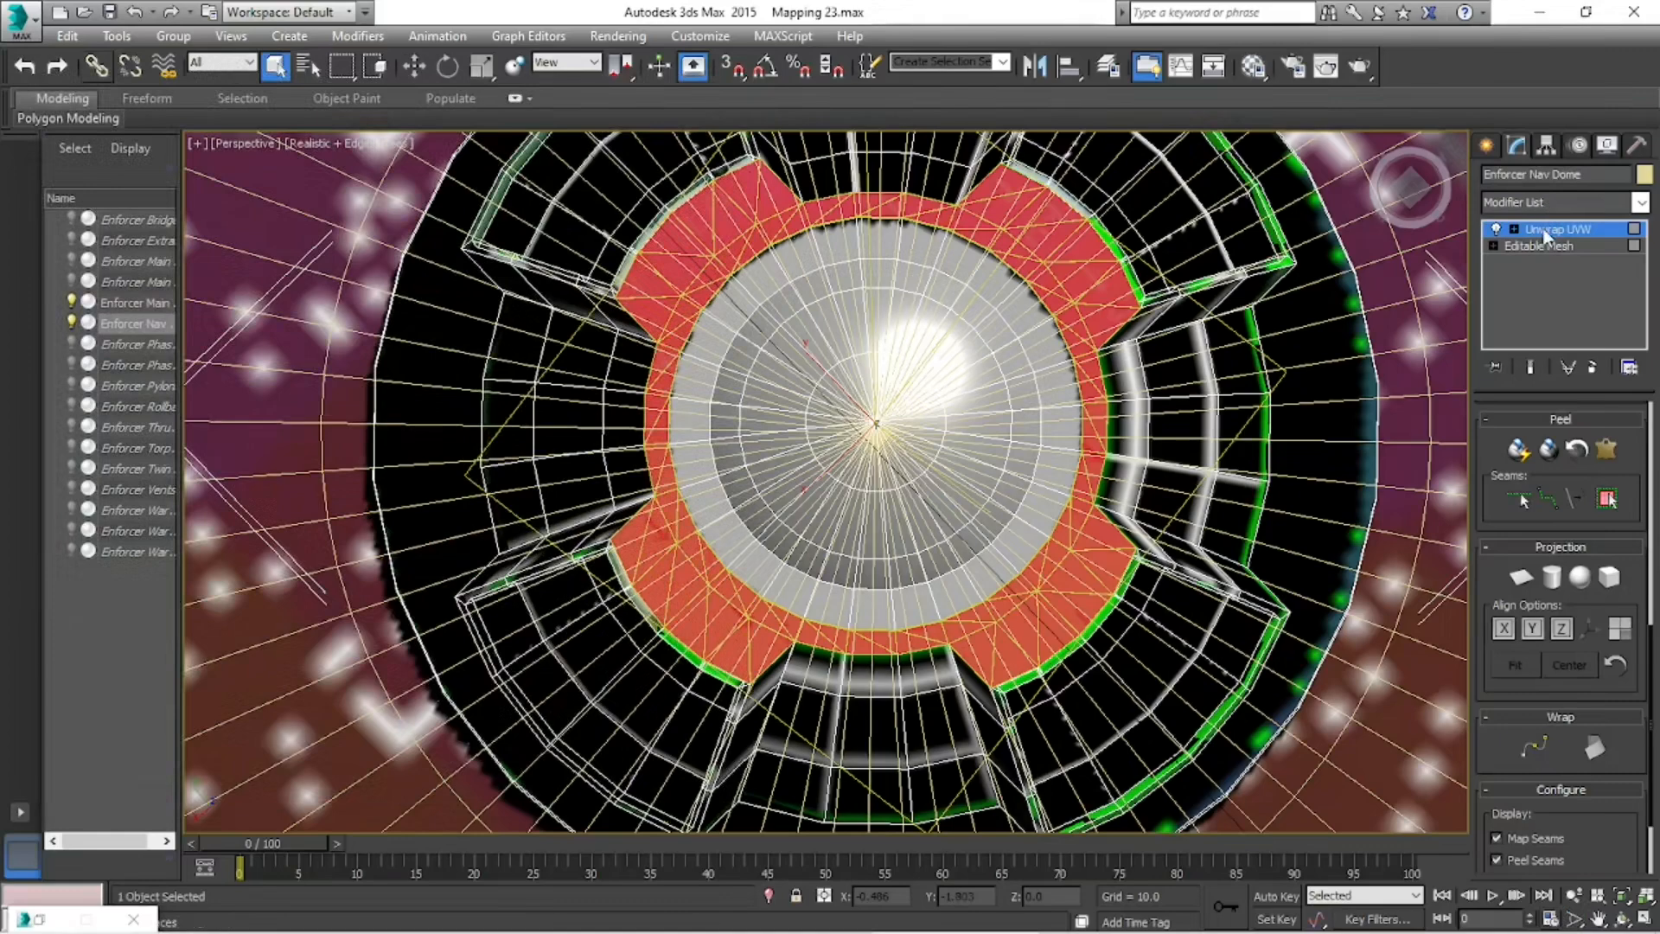
right_click(1547, 231)
left_click(1476, 438)
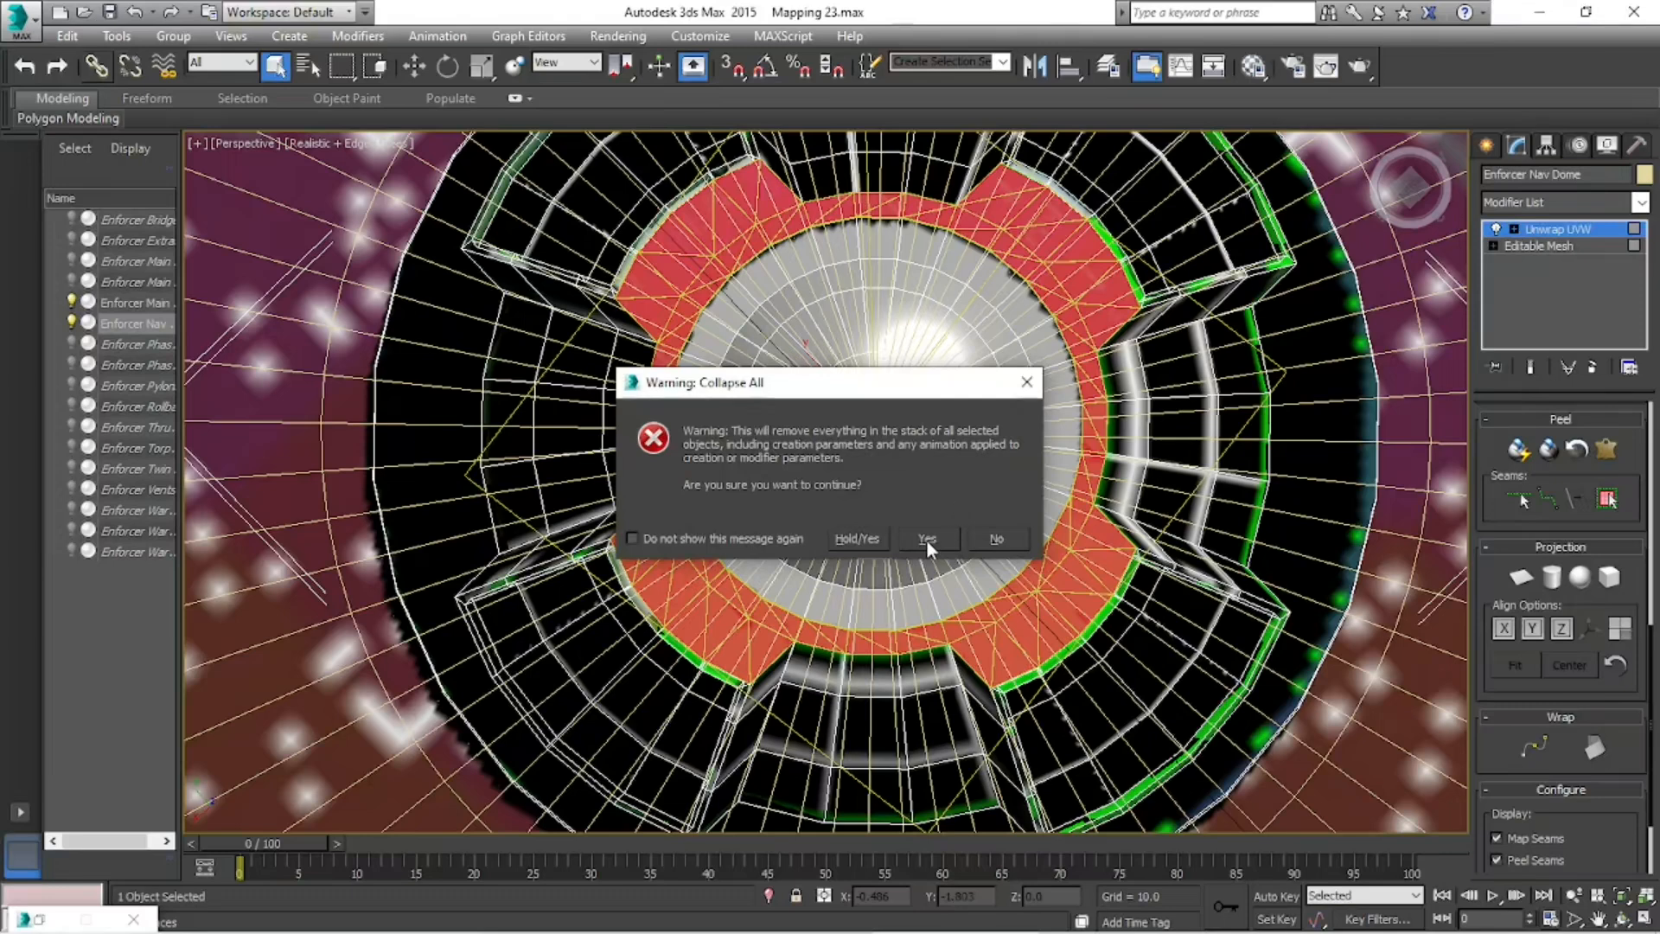
left_click(926, 542)
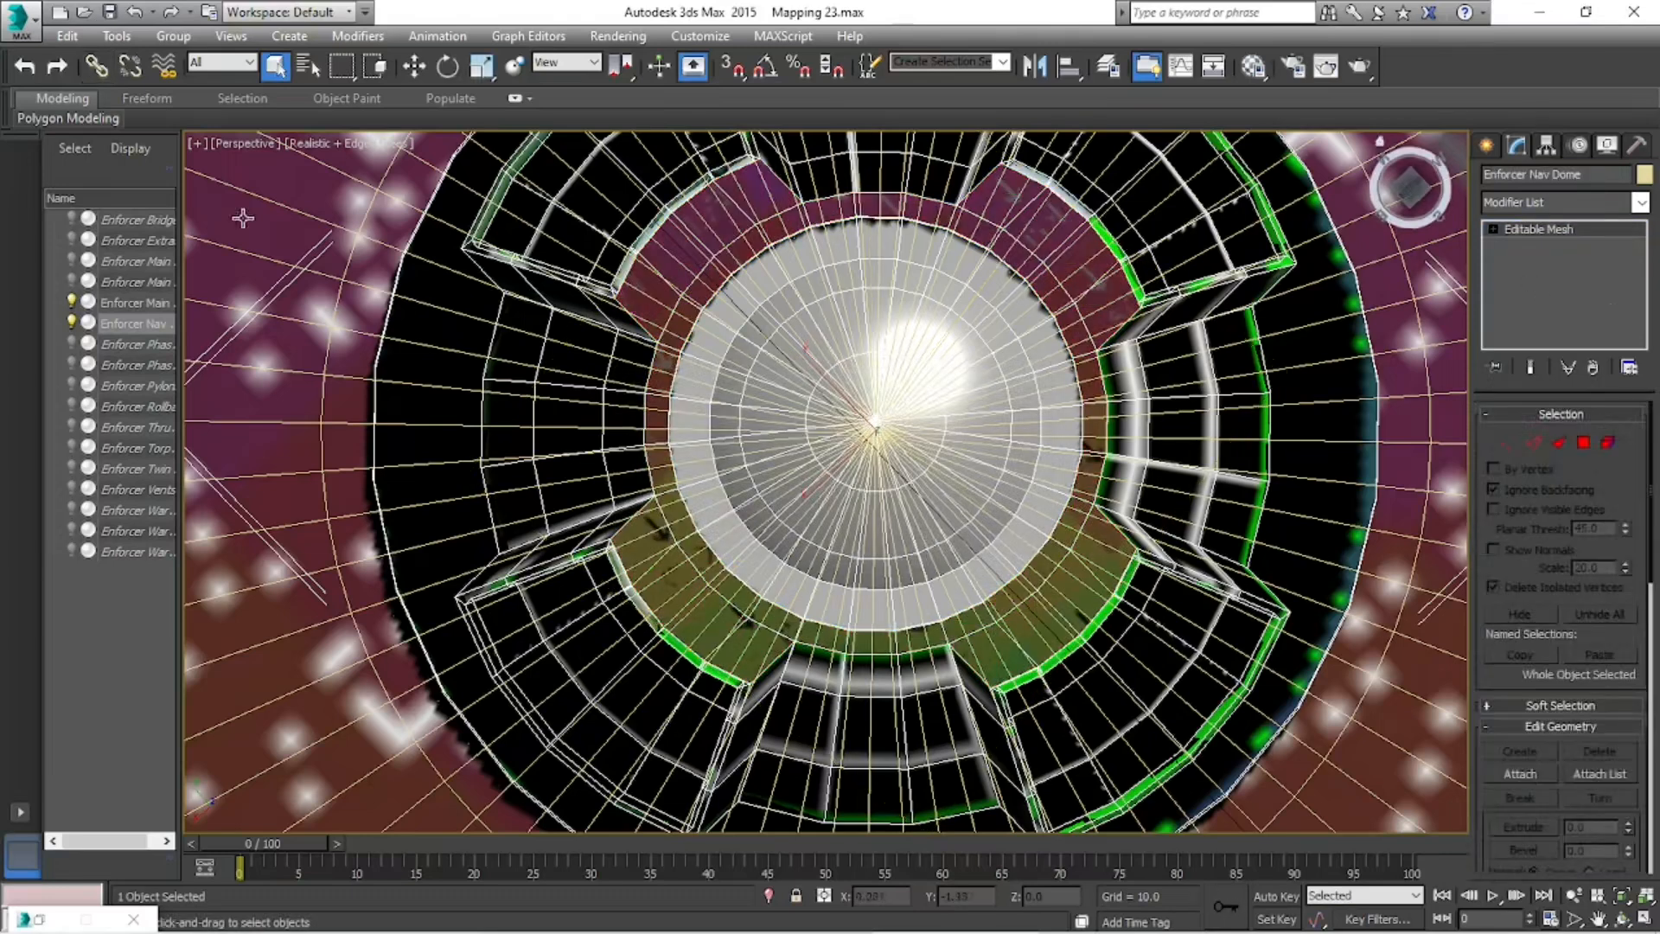
- Save the scene under the new file name Mapping 24 in the MAPPING folder
left_click(20, 15)
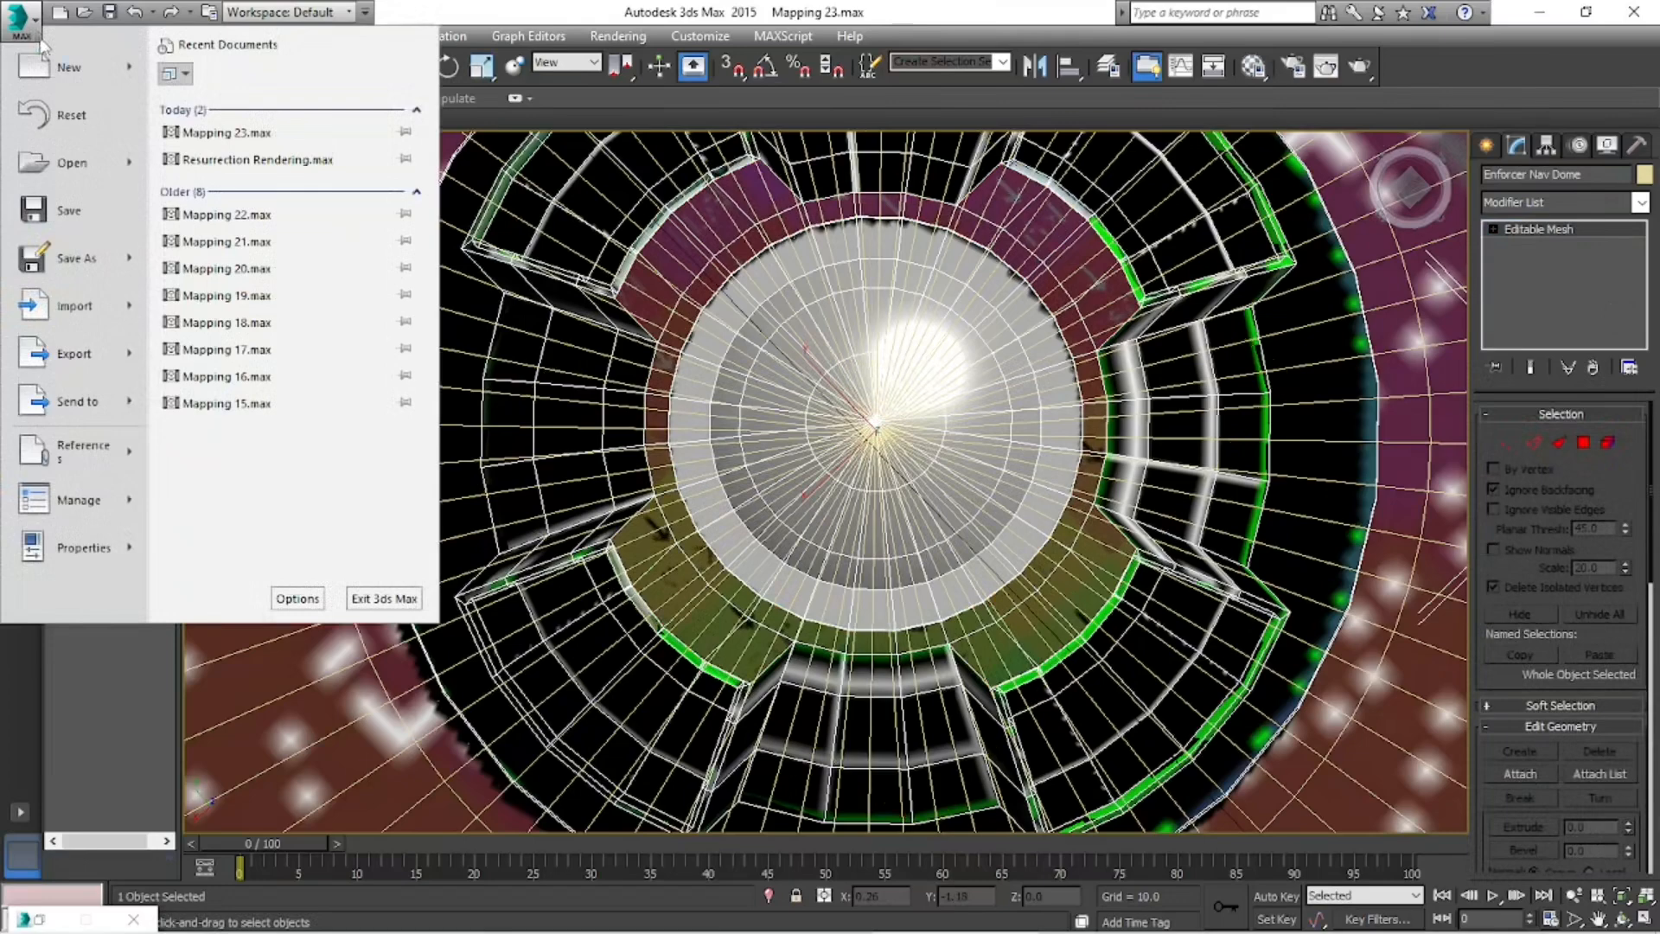
left_click(76, 258)
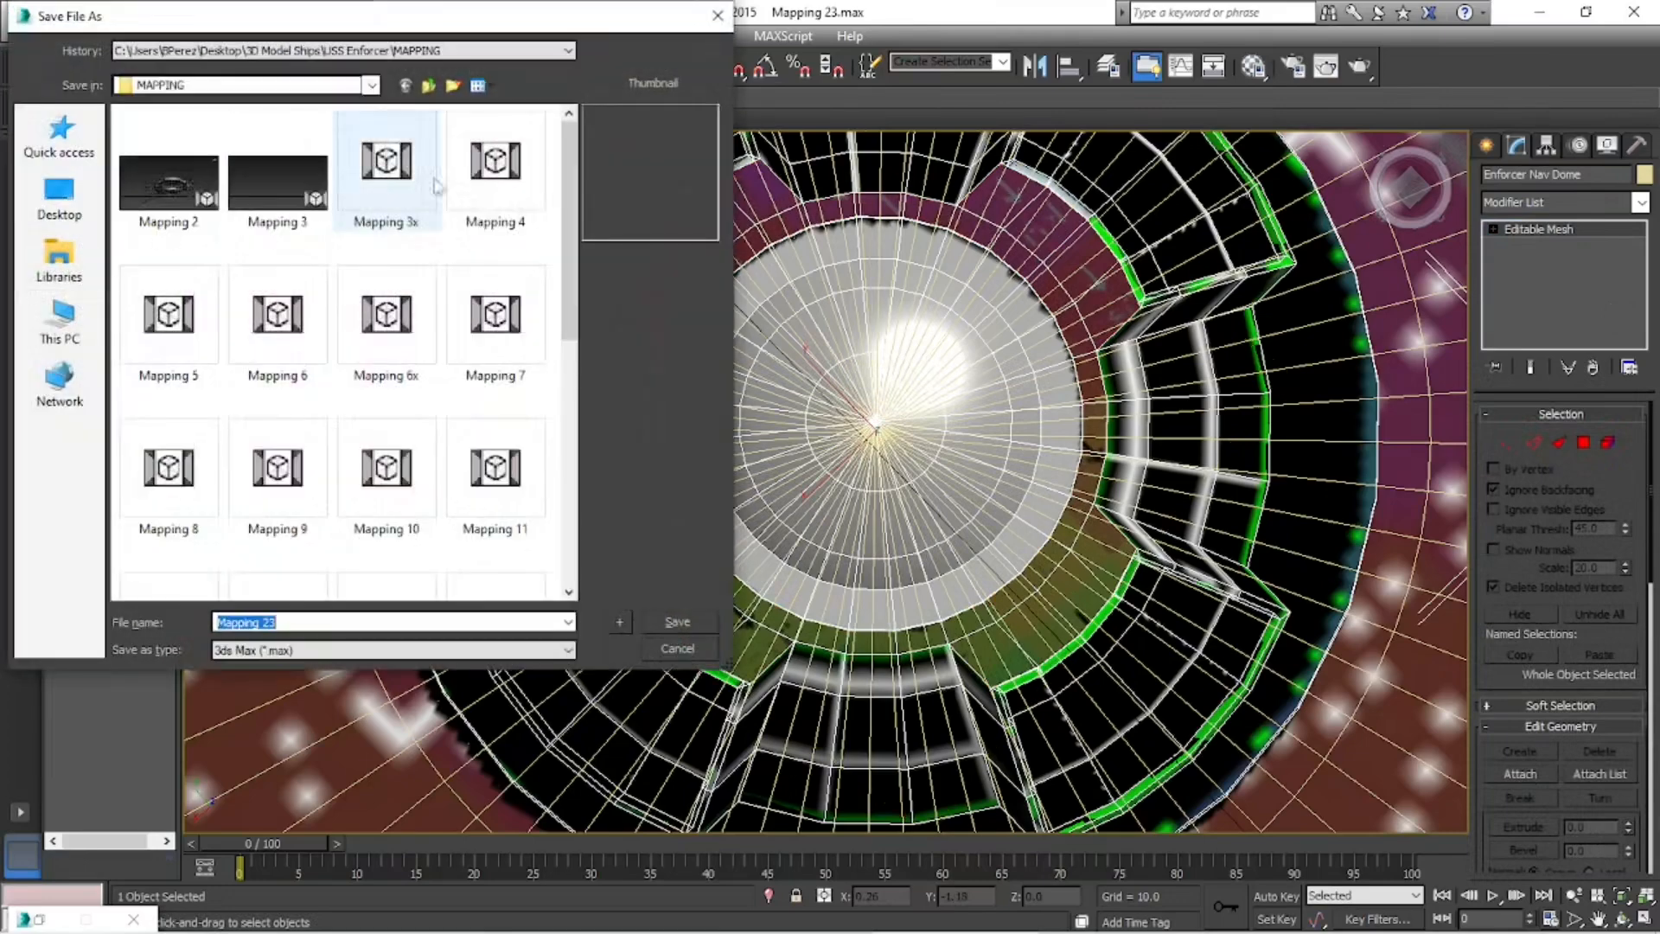
left_click(343, 622)
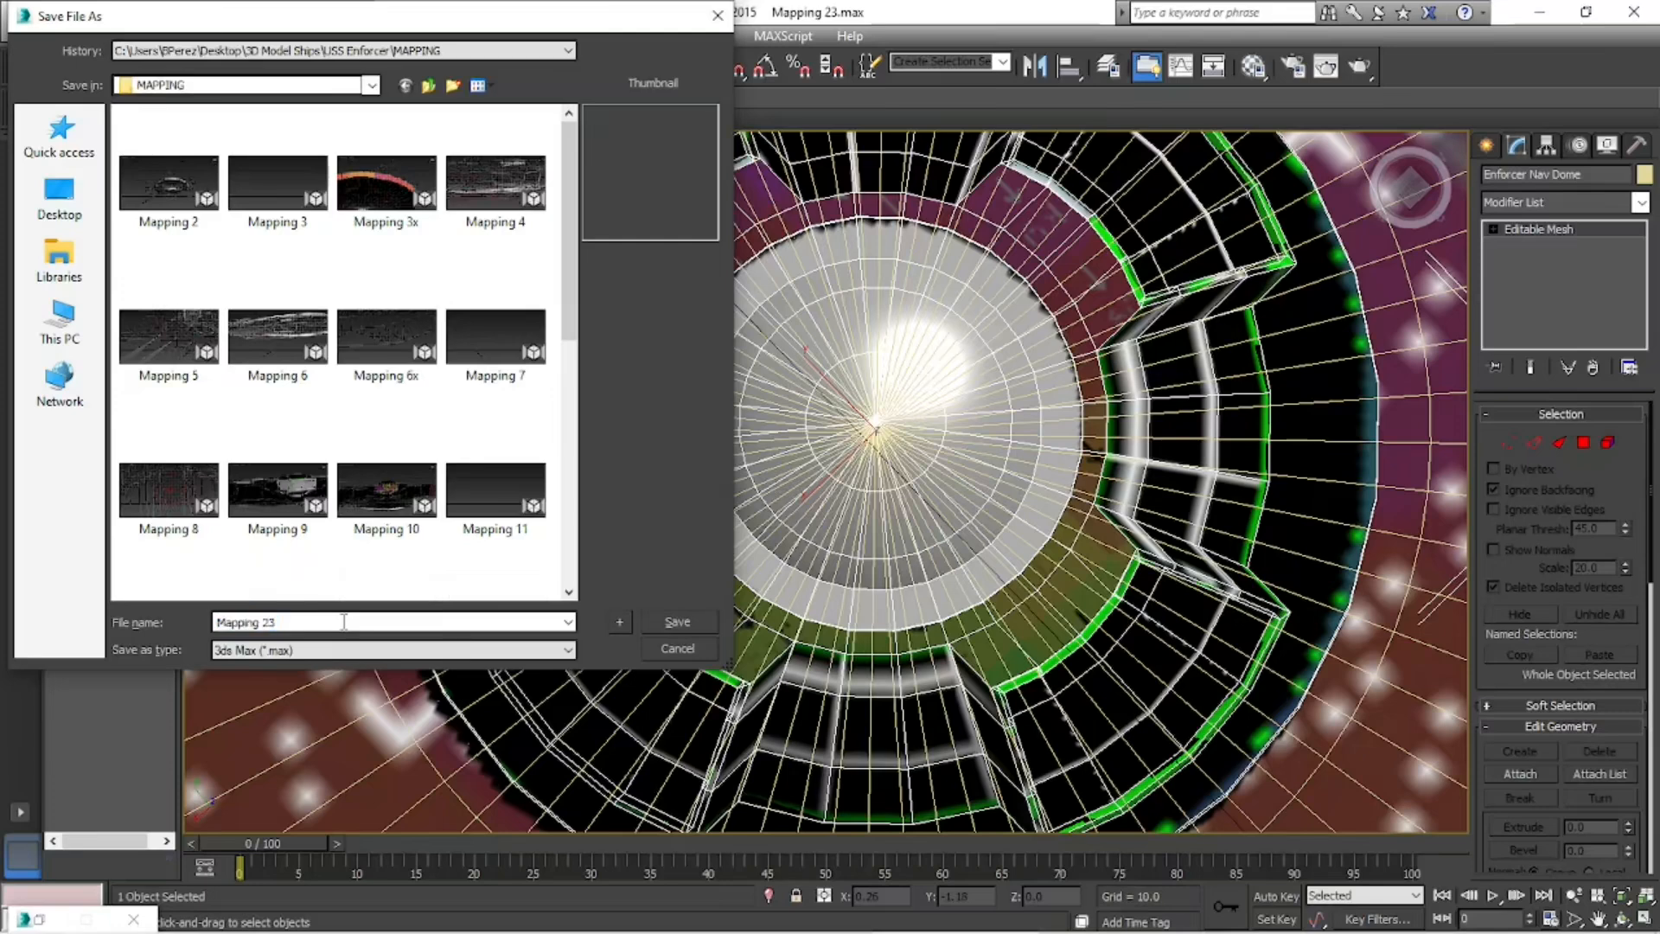
key("BackSpace")
type("4")
left_click_drag(570, 216, 604, 541)
left_click(671, 621)
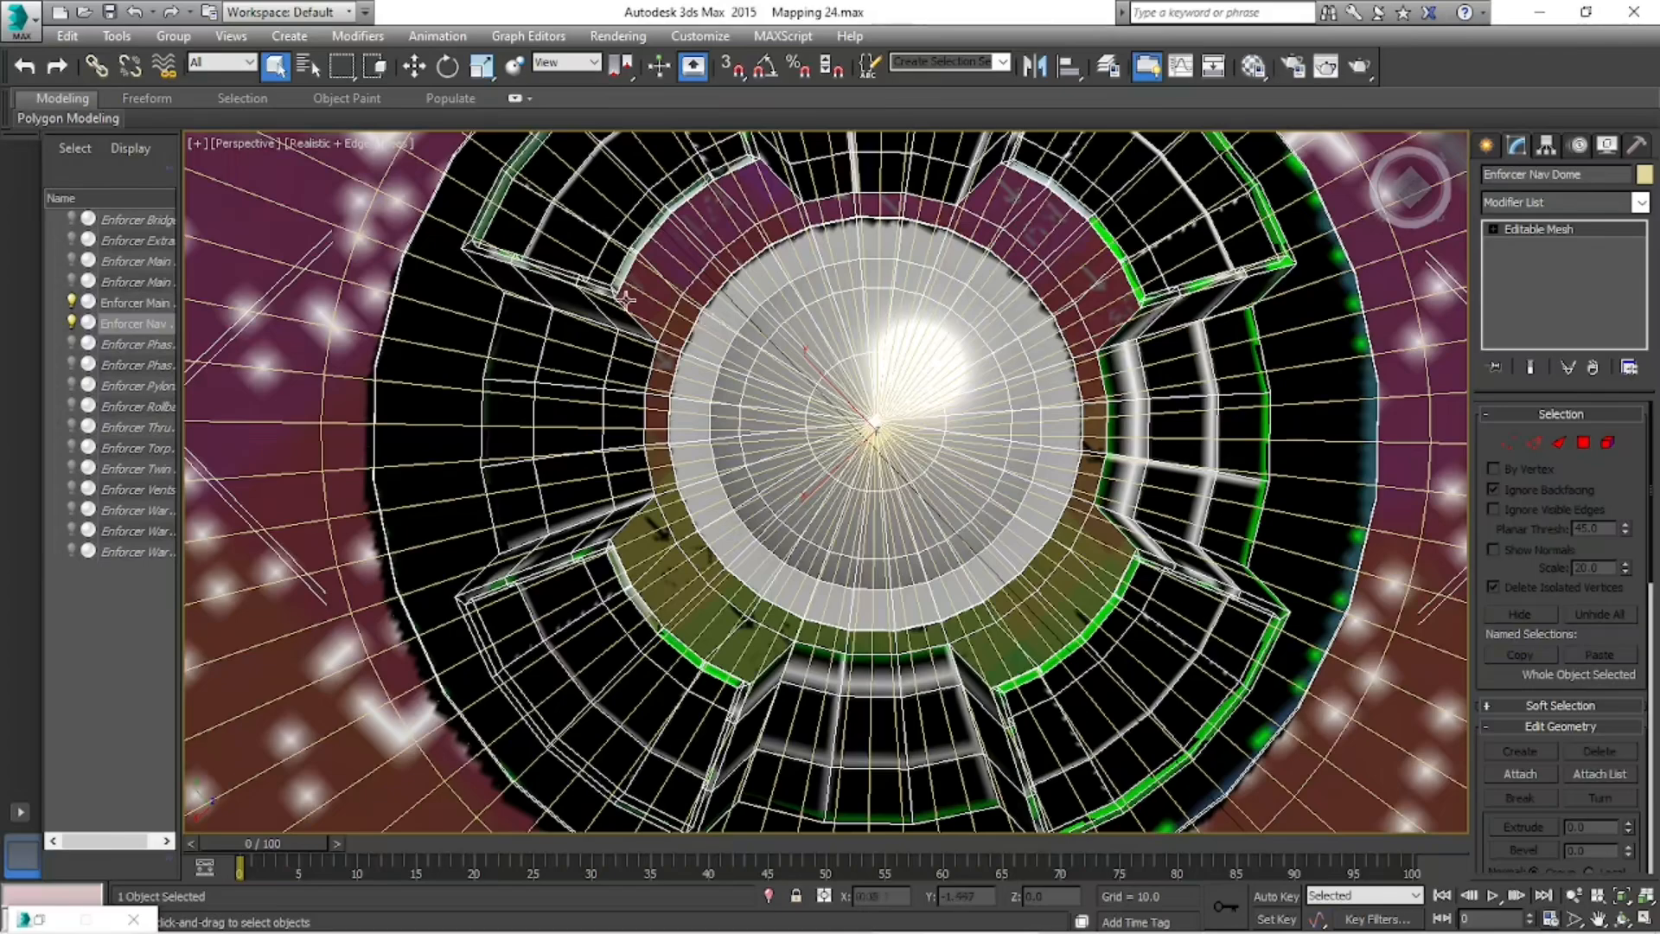
- Enter polygon selection on the nav dome mesh and clear the previous ring face selection
left_click(1574, 920)
scroll(974, 478, "down", 5)
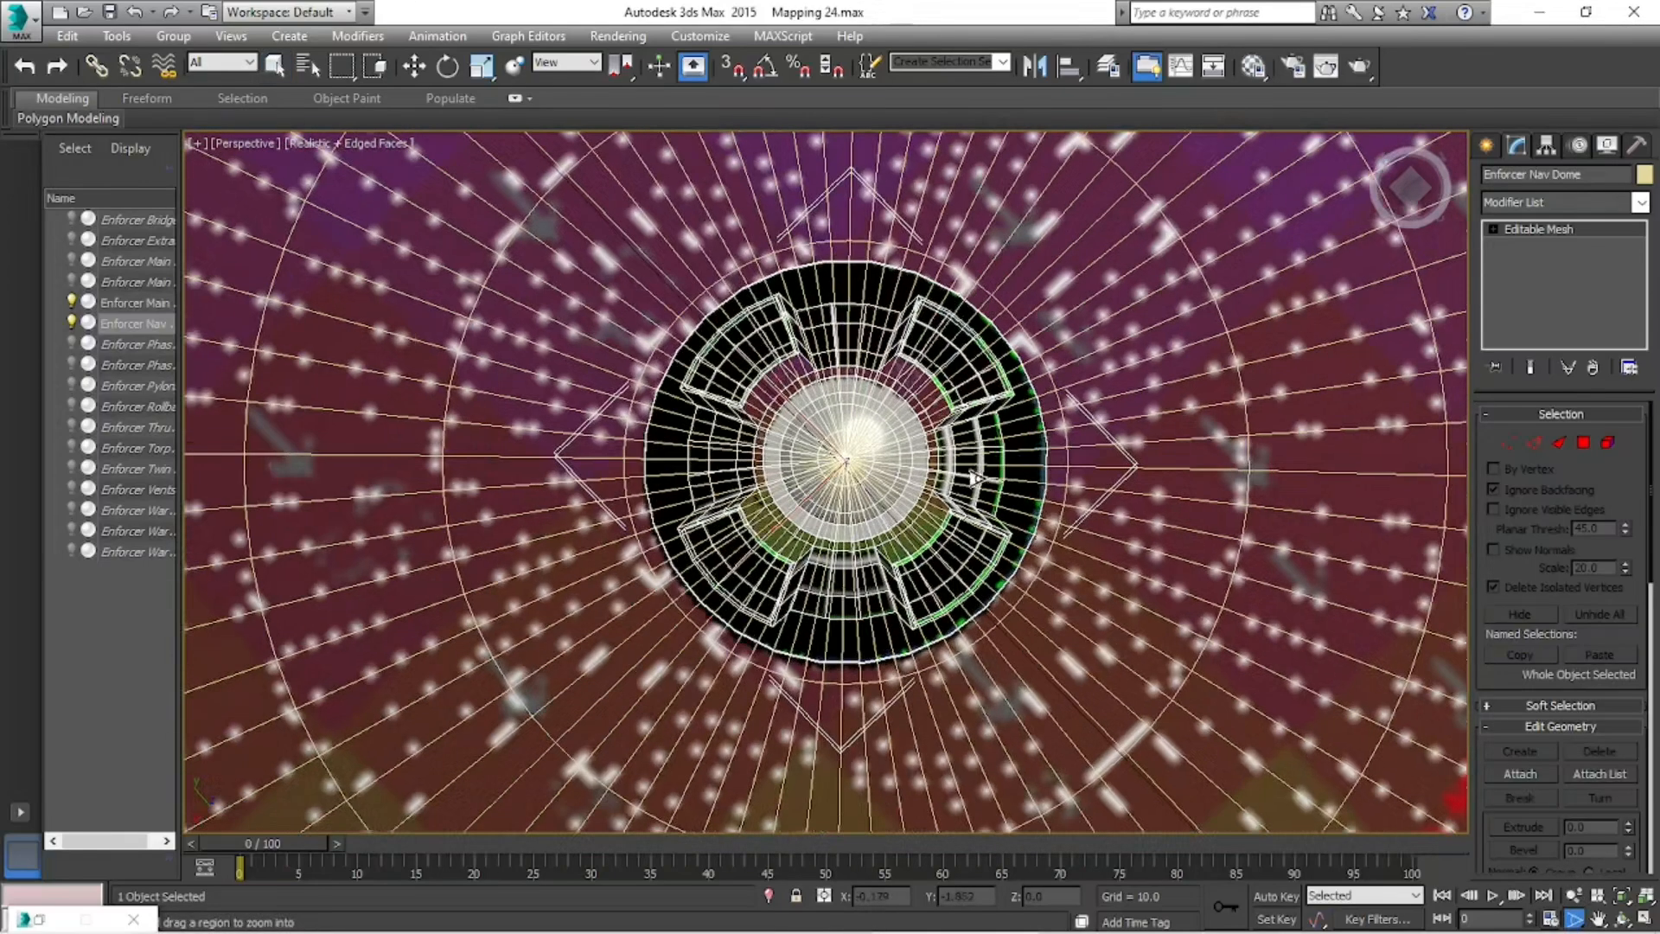
left_click(1622, 919)
left_click_drag(881, 417, 906, 444)
left_click(1579, 920)
left_click_drag(1121, 638, 1094, 545)
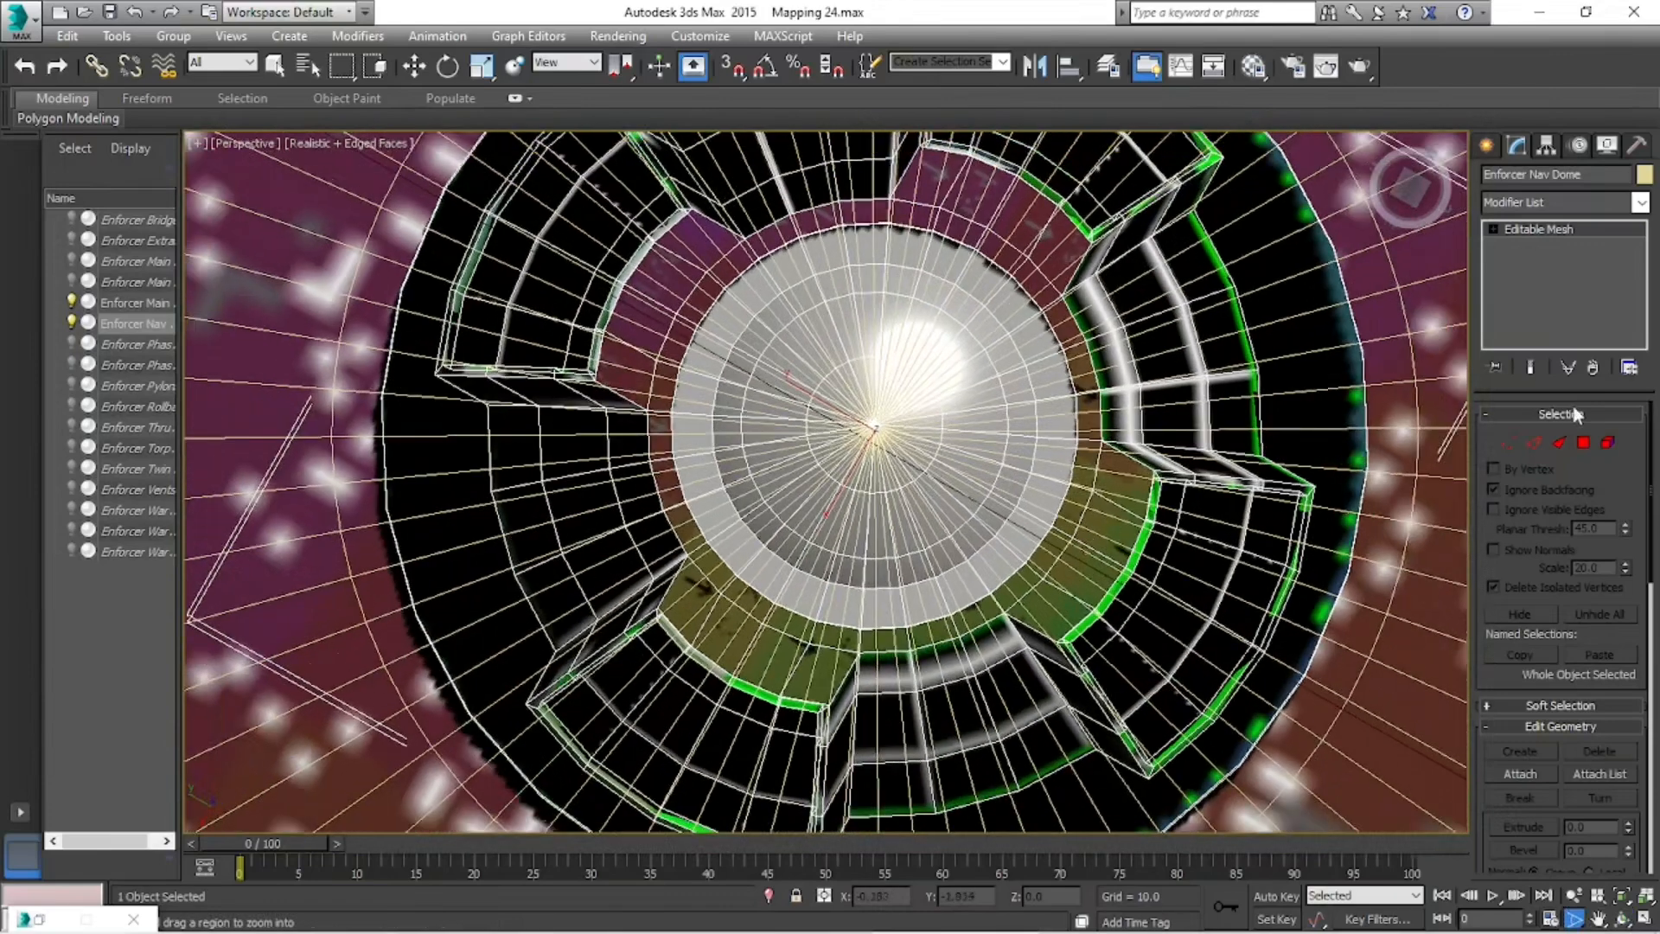
left_click(1587, 443)
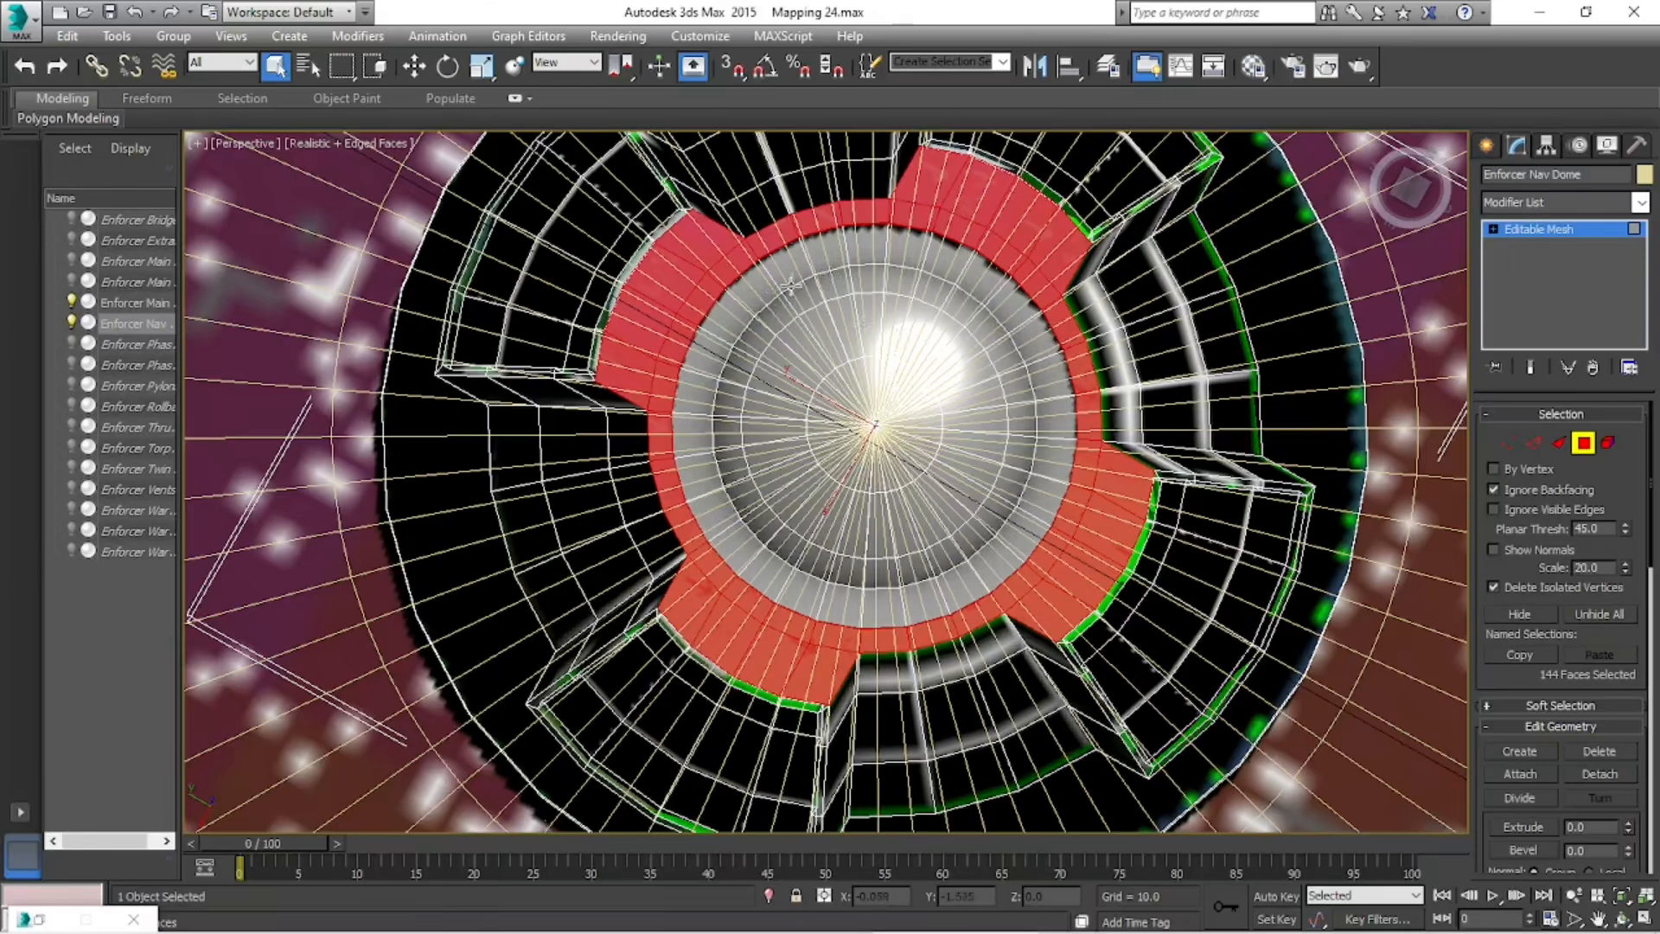
left_click(827, 258)
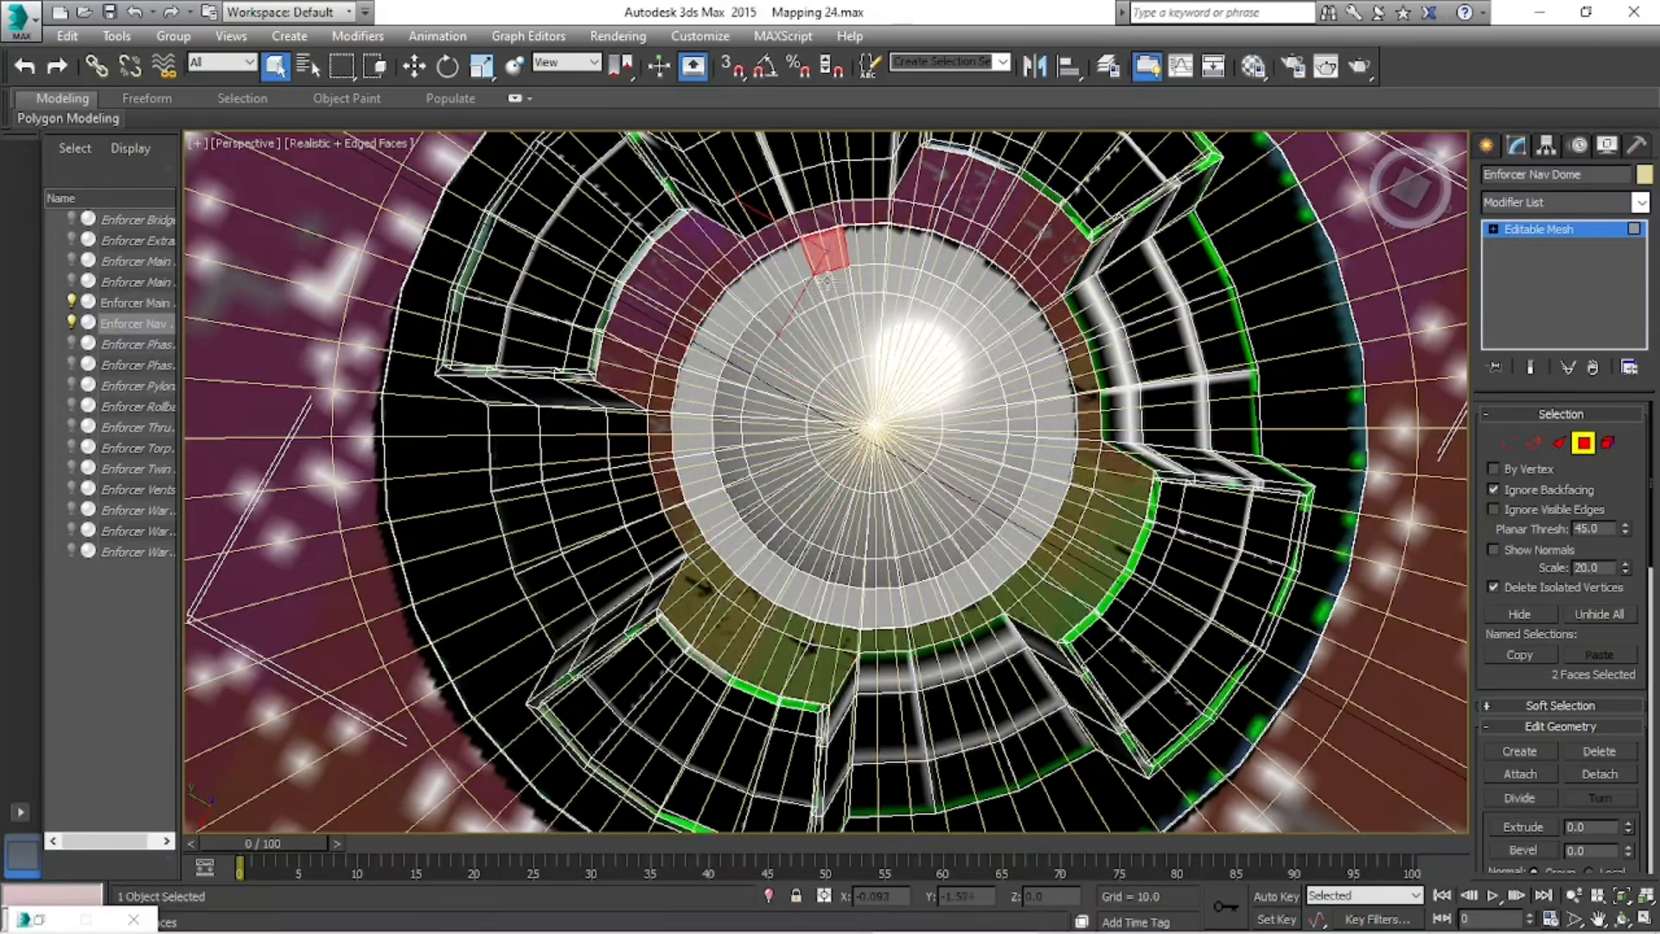
left_click(807, 282)
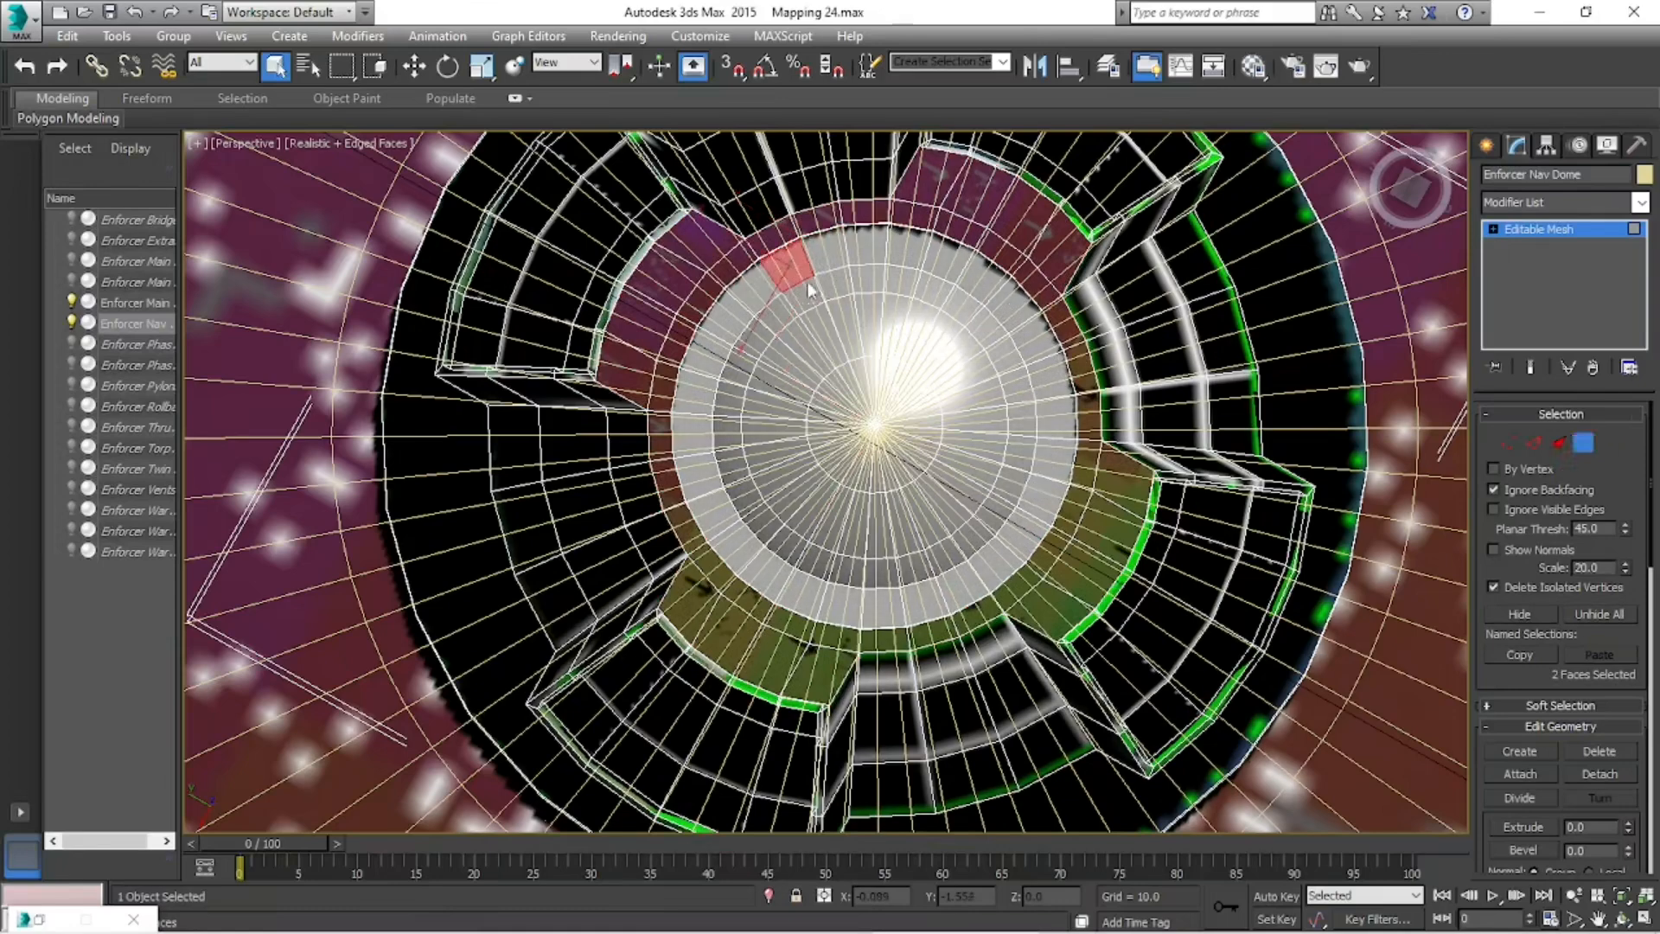
left_click(985, 571)
left_click(199, 308)
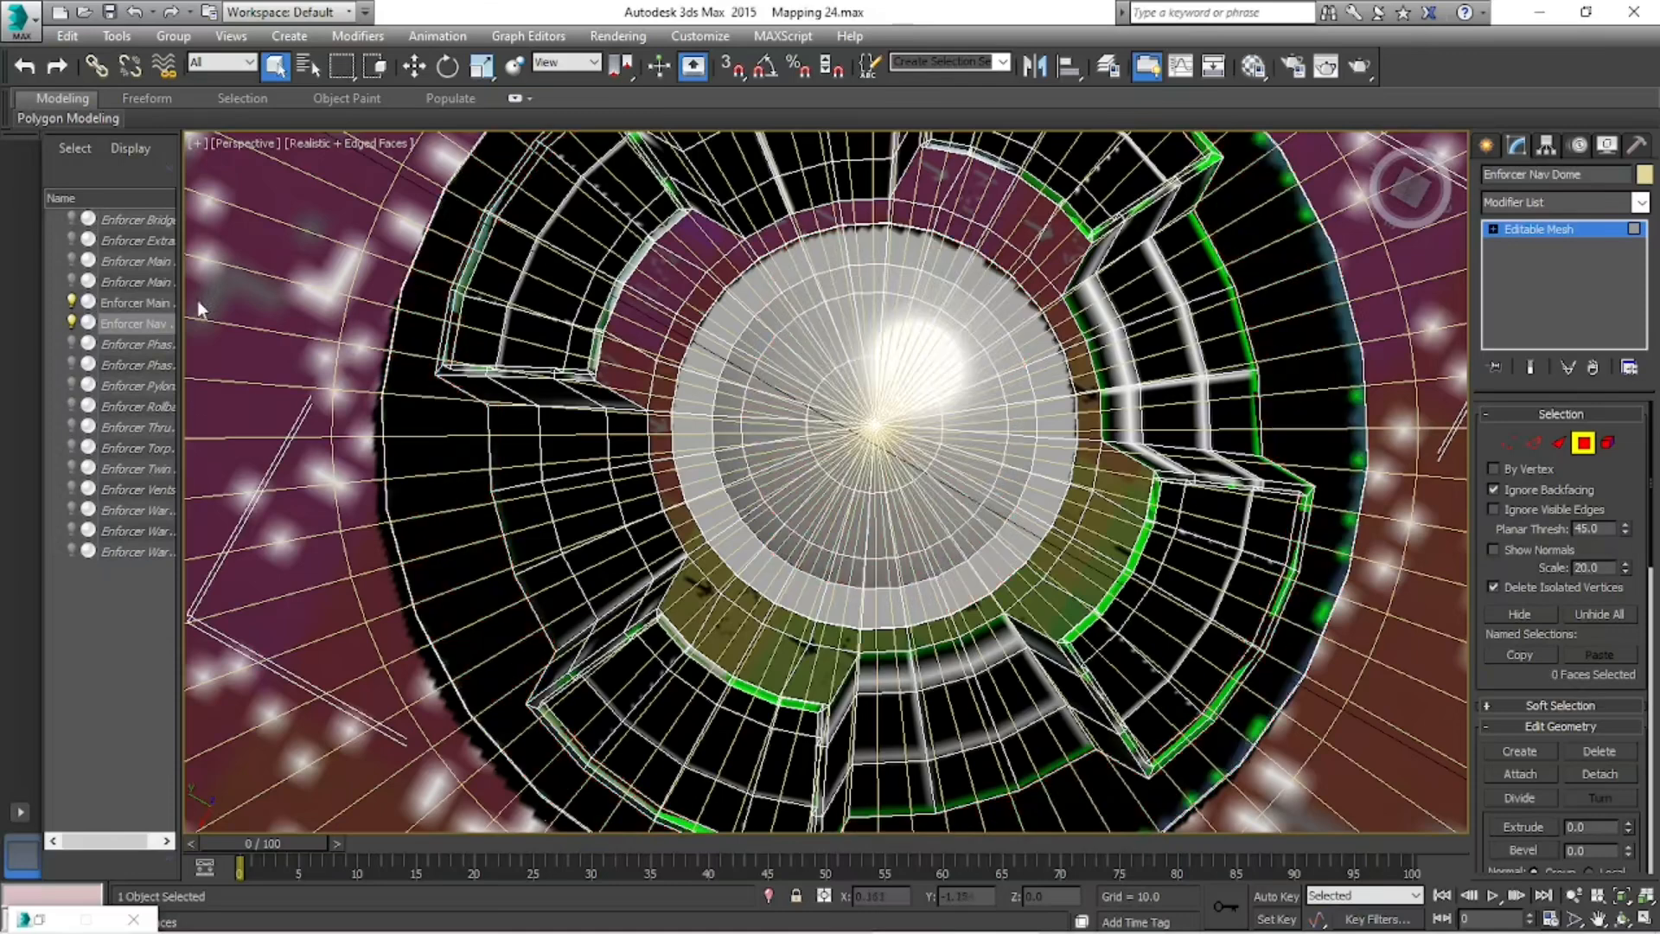
- Select the outermost band of faces around the grey nav dome, undoing any wrongly added faces
mouse_move(808, 260)
left_mouse_down()
mouse_move(939, 258)
mouse_move(1009, 313)
mouse_move(1057, 437)
mouse_move(994, 558)
mouse_move(874, 603)
mouse_move(799, 595)
mouse_move(701, 472)
mouse_move(707, 363)
left_mouse_up()
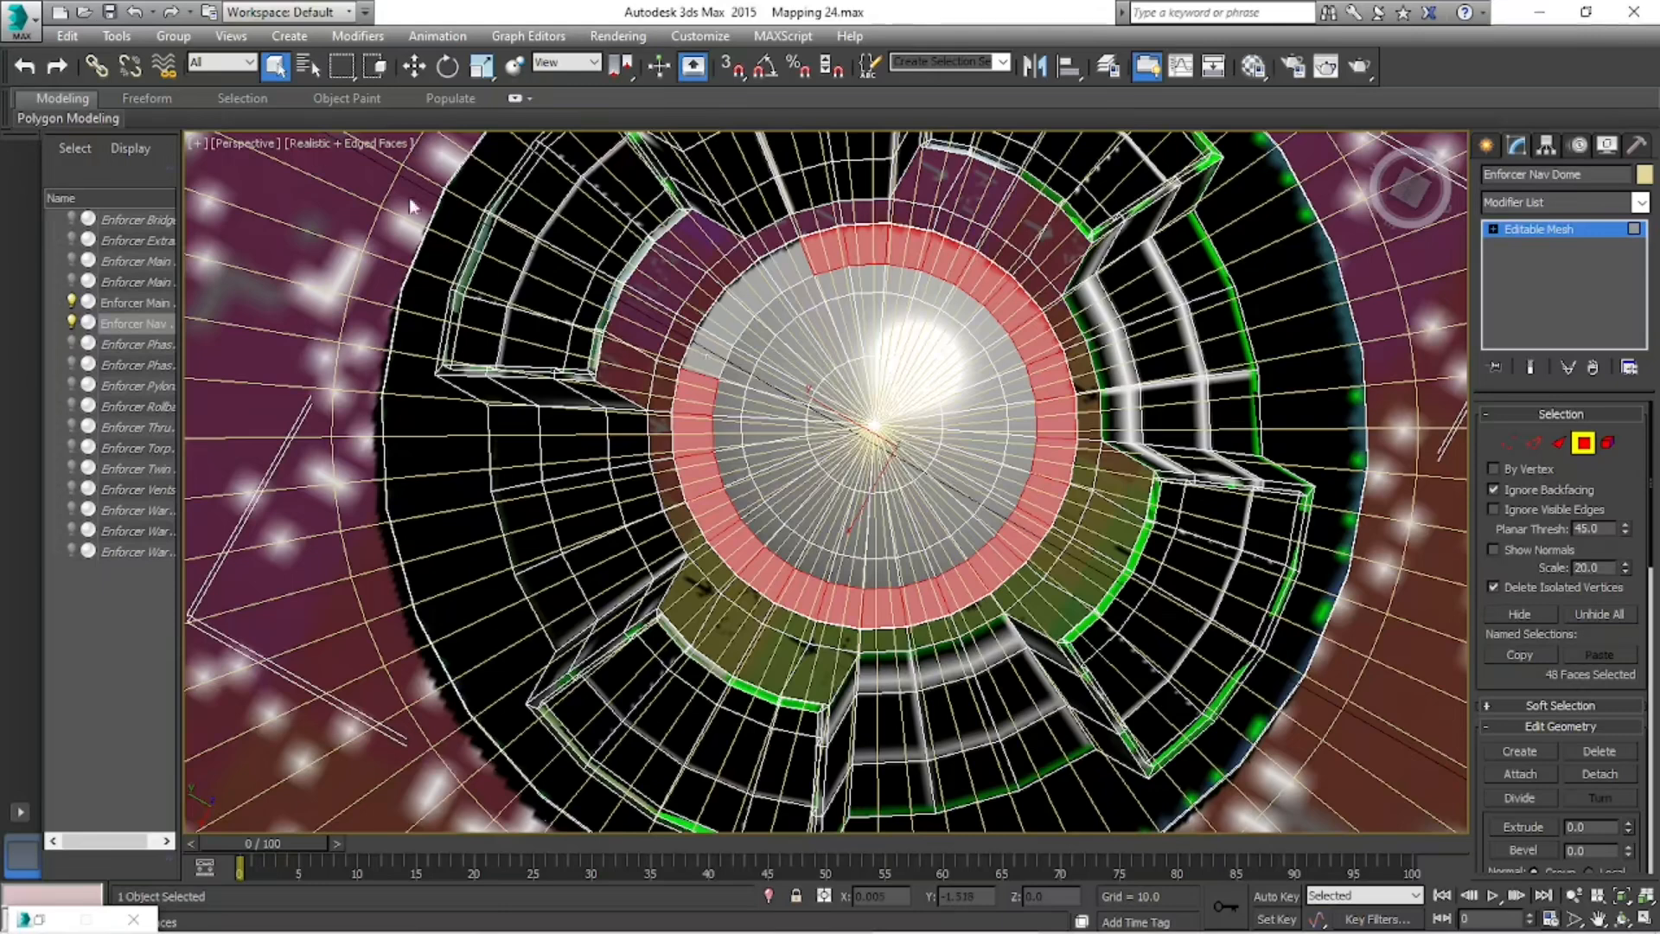
left_click(38, 66)
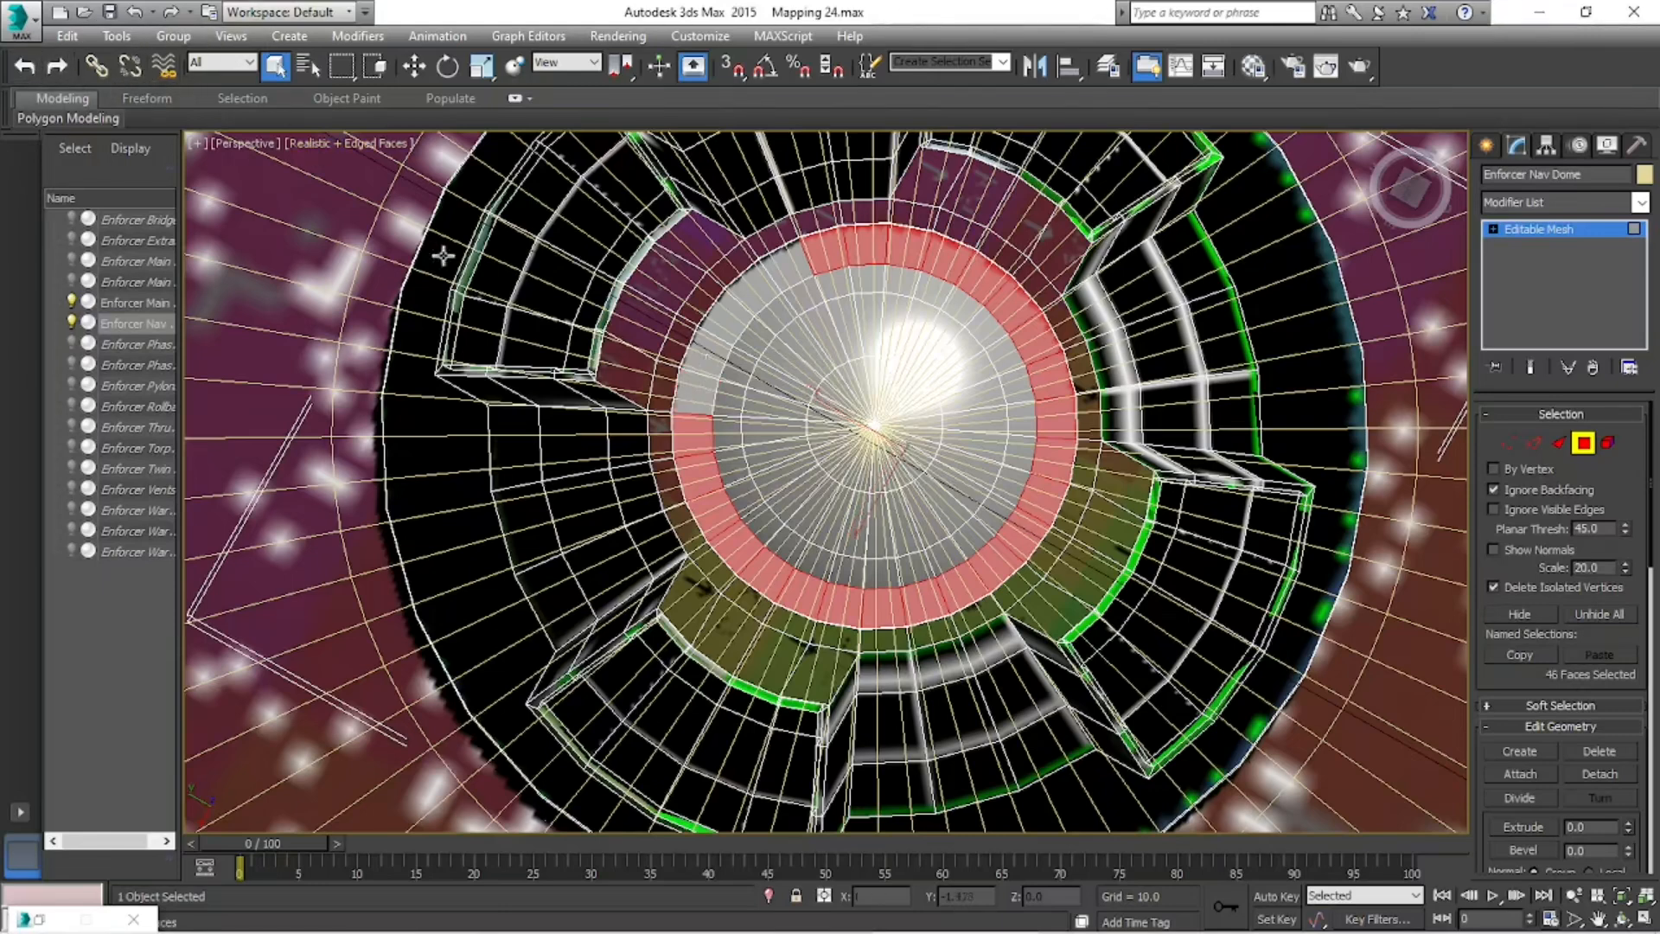
mouse_move(689, 399)
left_mouse_down()
mouse_move(752, 302)
mouse_move(906, 282)
mouse_move(956, 297)
mouse_move(1001, 350)
mouse_move(1020, 412)
mouse_move(1007, 478)
left_mouse_up()
- Add the remaining faces of the dome's second band to the polygon selection
left_click(988, 516, "ctrl")
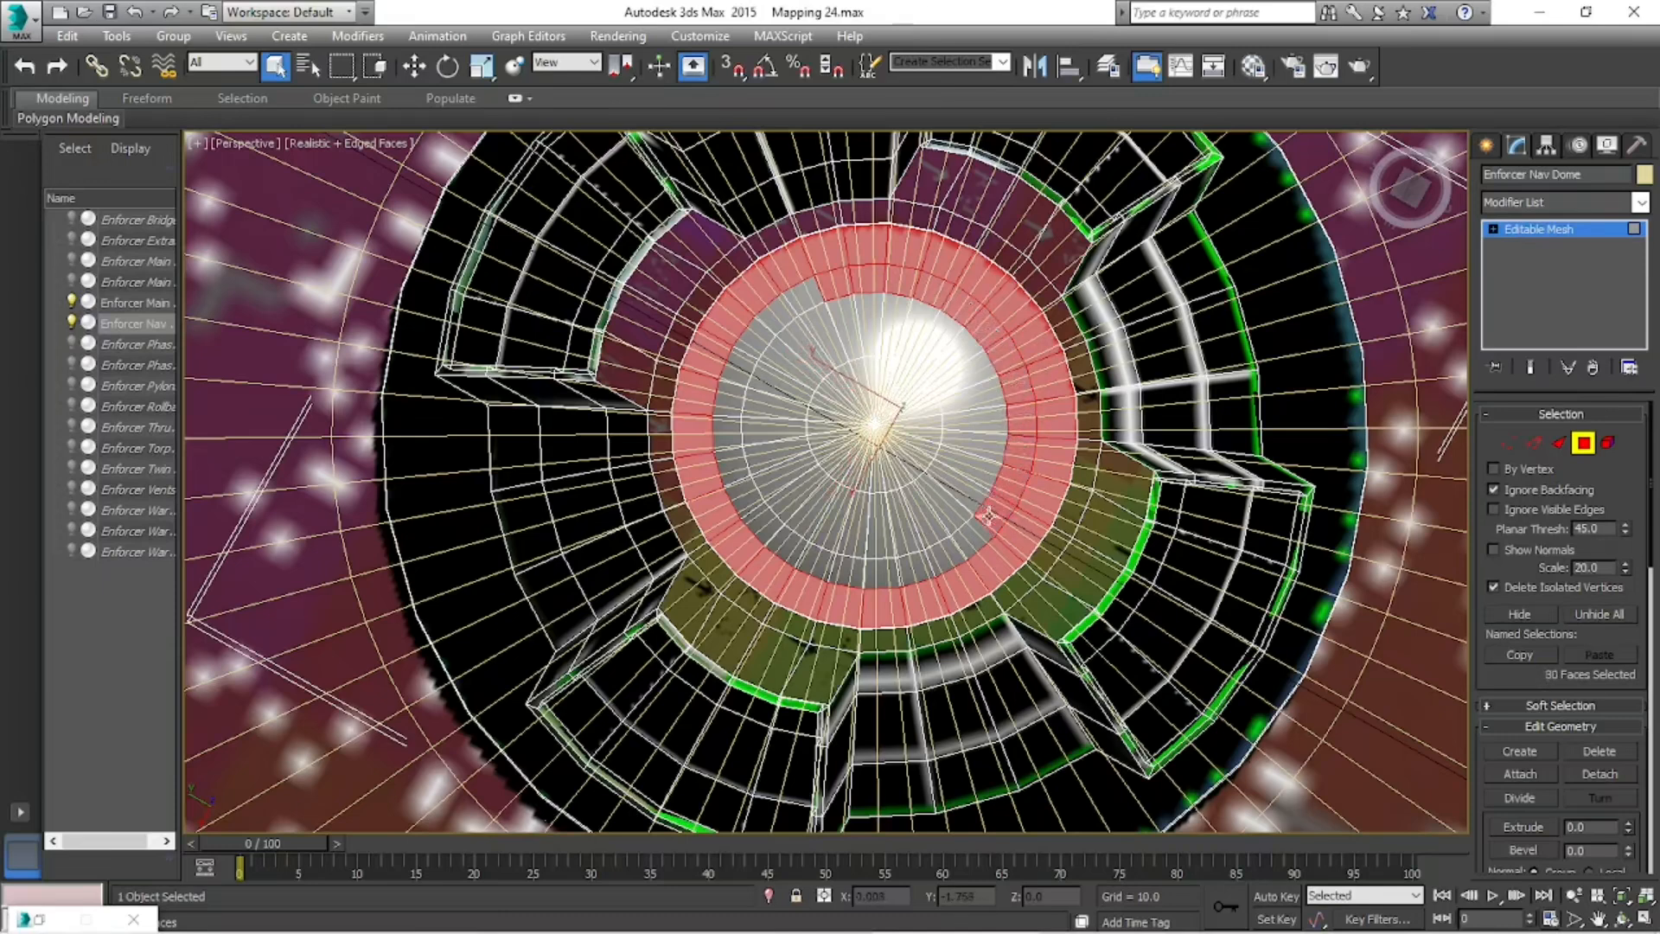
left_click(962, 540, "ctrl")
left_click(936, 548, "ctrl")
left_click(909, 558, "ctrl")
left_click(888, 566, "ctrl")
left_click(852, 569, "ctrl")
left_click(814, 570, "ctrl")
left_click(783, 552, "ctrl")
left_click(759, 521, "ctrl")
left_click(748, 505, "ctrl")
left_click(742, 489, "ctrl")
left_click(738, 472, "ctrl")
left_click(733, 460, "ctrl")
left_click(731, 448, "ctrl")
left_click(728, 439, "ctrl")
left_click(726, 430, "ctrl")
left_click(731, 408, "ctrl")
left_click(734, 386, "ctrl")
left_click(740, 367, "ctrl")
left_click(748, 350, "ctrl")
left_click(757, 339, "ctrl")
left_click(767, 327, "ctrl")
left_click(778, 316, "ctrl")
left_click(790, 309, "ctrl")
left_click(802, 311, "ctrl")
left_click(817, 315, "ctrl")
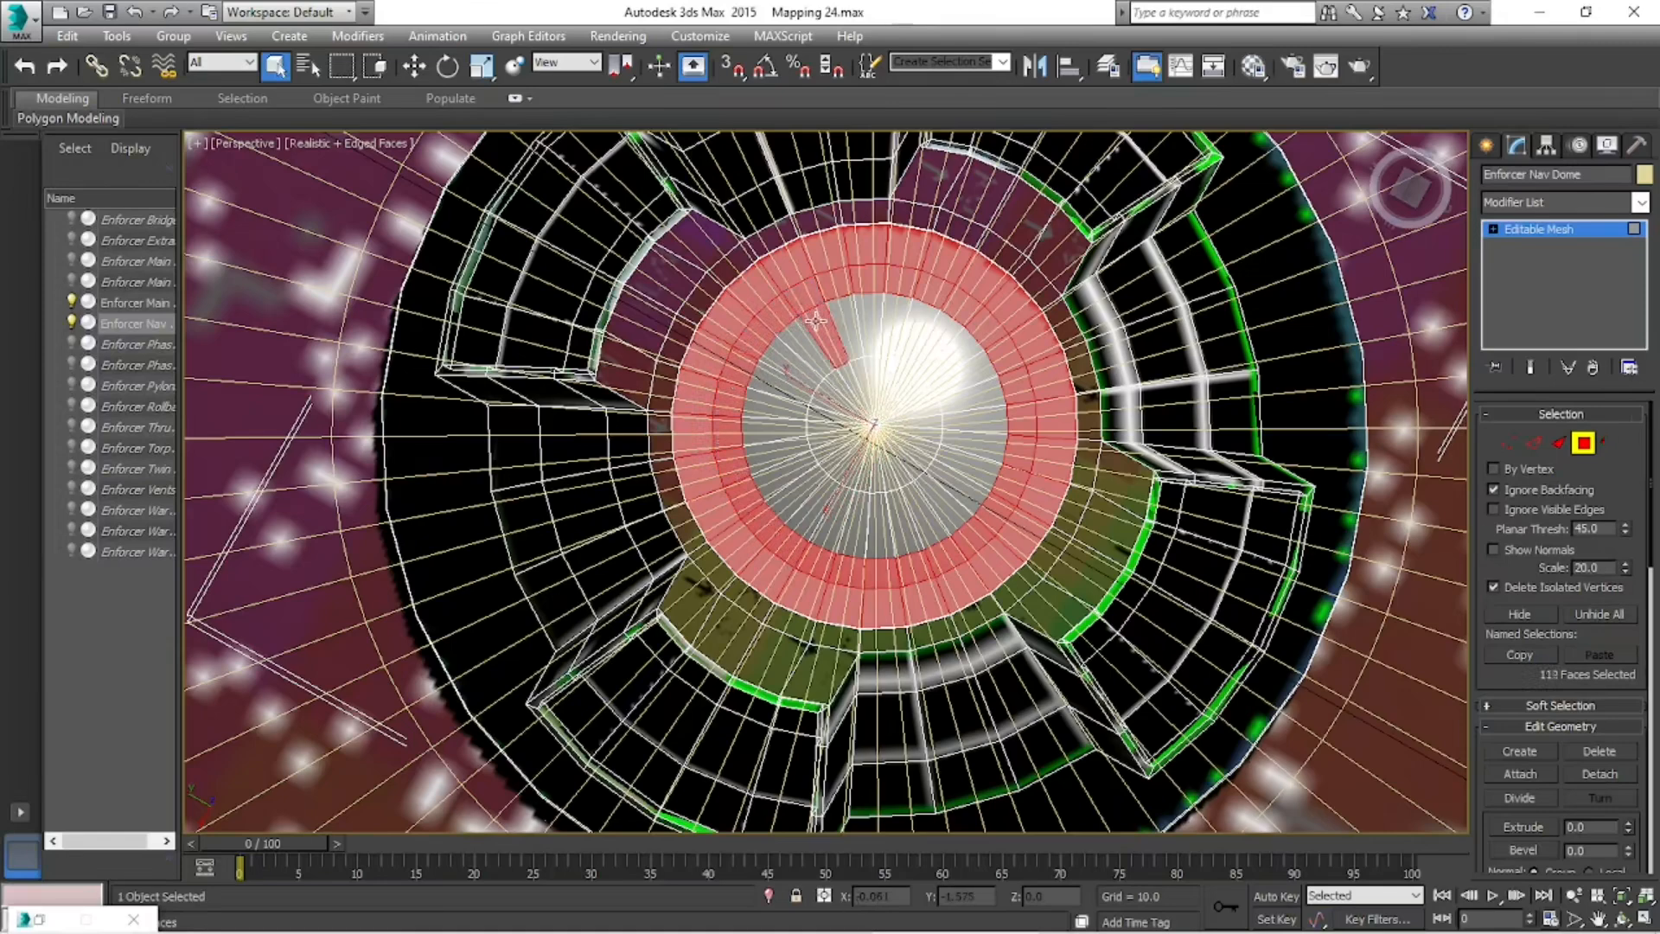
- Add the dome's third band of faces, all around the central cap, to the polygon selection
left_click(828, 318, "ctrl")
left_click(839, 320, "ctrl")
left_click(847, 319, "ctrl")
left_click(856, 317, "ctrl")
left_click(865, 316, "ctrl")
left_click(874, 316, "ctrl")
left_click(884, 318, "ctrl")
left_click(893, 319, "ctrl")
left_click(904, 322, "ctrl")
left_click(915, 324, "ctrl")
left_click(934, 337, "ctrl")
left_click(951, 352, "ctrl")
left_click(967, 370, "ctrl")
left_click(982, 387, "ctrl")
left_click(985, 406, "ctrl")
left_click(987, 419, "ctrl")
left_click(986, 433, "ctrl")
left_click(984, 447, "ctrl")
left_click(982, 458, "ctrl")
left_click(978, 469, "ctrl")
left_click(973, 480, "ctrl")
left_click(964, 491, "ctrl")
left_click(957, 500, "ctrl")
left_click(949, 507, "ctrl")
left_click(938, 515, "ctrl")
left_click(927, 521, "ctrl")
left_click(916, 525, "ctrl")
left_click(904, 529, "ctrl")
left_click(893, 535, "ctrl")
left_click(882, 536, "ctrl")
left_click(870, 536, "ctrl")
left_click(859, 535, "ctrl")
left_click(848, 533, "ctrl")
left_click(837, 531, "ctrl")
left_click(825, 527, "ctrl")
left_click(813, 522, "ctrl")
left_click(802, 516, "ctrl")
left_click(792, 509, "ctrl")
left_click(784, 501, "ctrl")
left_click(777, 494, "ctrl")
left_click(771, 487, "ctrl")
left_click(766, 479, "ctrl")
left_click(761, 472, "ctrl")
left_click(759, 464, "ctrl")
left_click(758, 453, "ctrl")
left_click(758, 441, "ctrl")
left_click(759, 429, "ctrl")
left_click(760, 418, "ctrl")
left_click(761, 407, "ctrl")
left_click(764, 396, "ctrl")
left_click(768, 385, "ctrl")
left_click(772, 373, "ctrl")
left_click(777, 362, "ctrl")
left_click(784, 354, "ctrl")
left_click(792, 346, "ctrl")
left_click(803, 339, "ctrl")
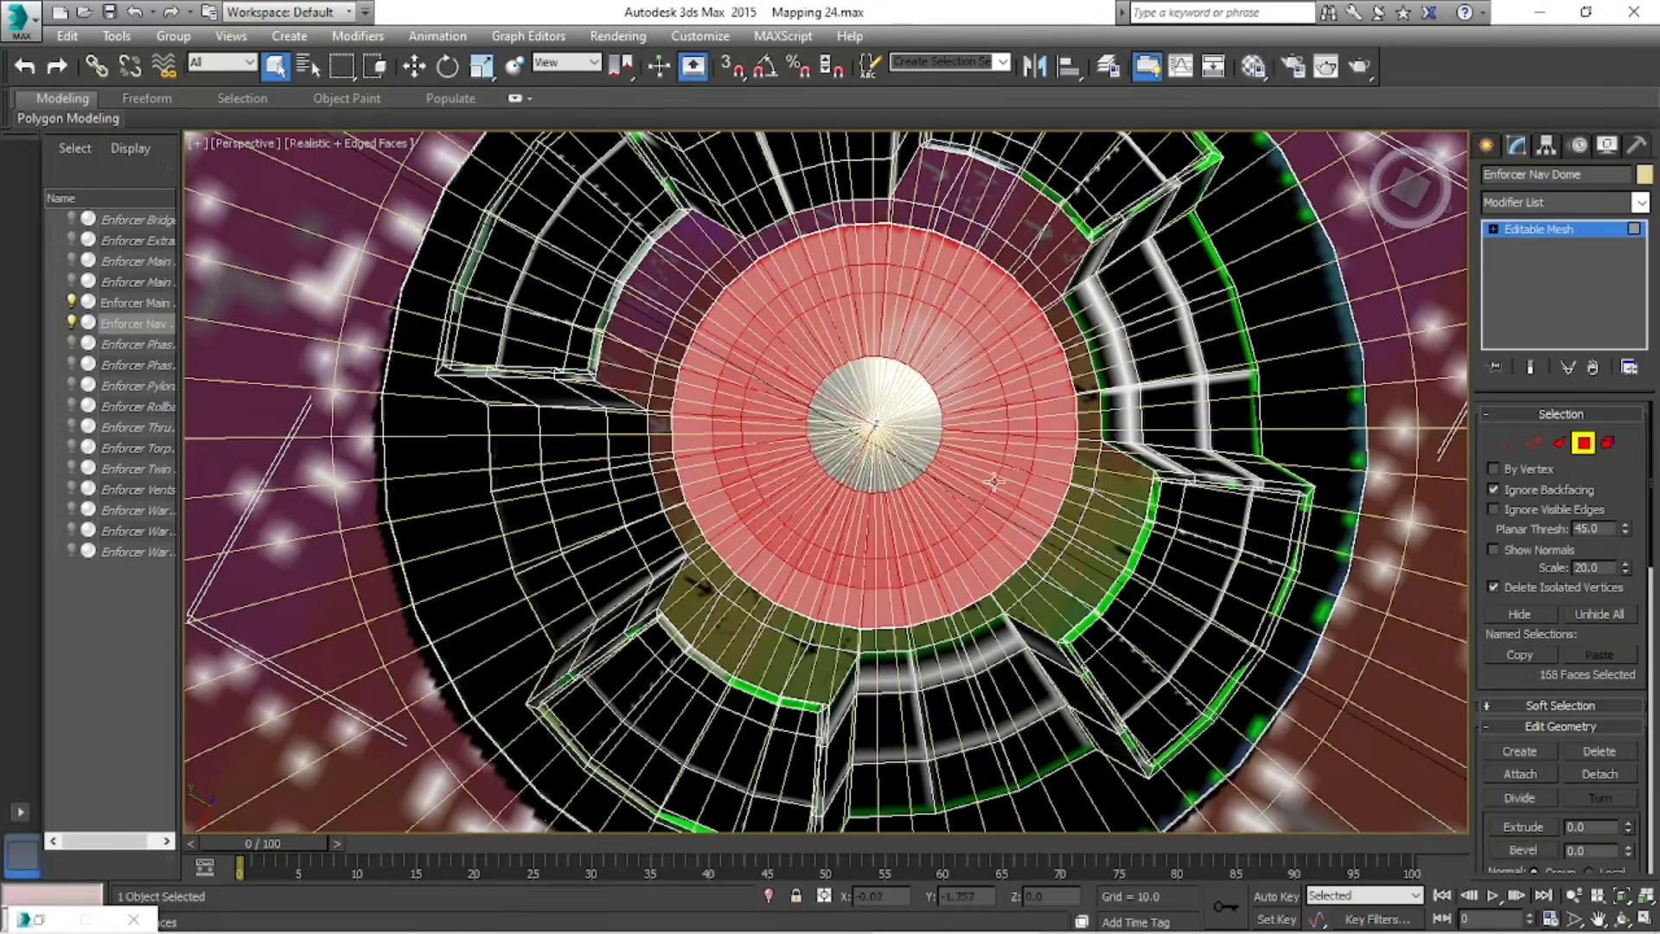
- Add all the triangular faces of the dome's central cap to complete the polygon selection
scroll(994, 481, "up", 10)
scroll(994, 482, "down", 10)
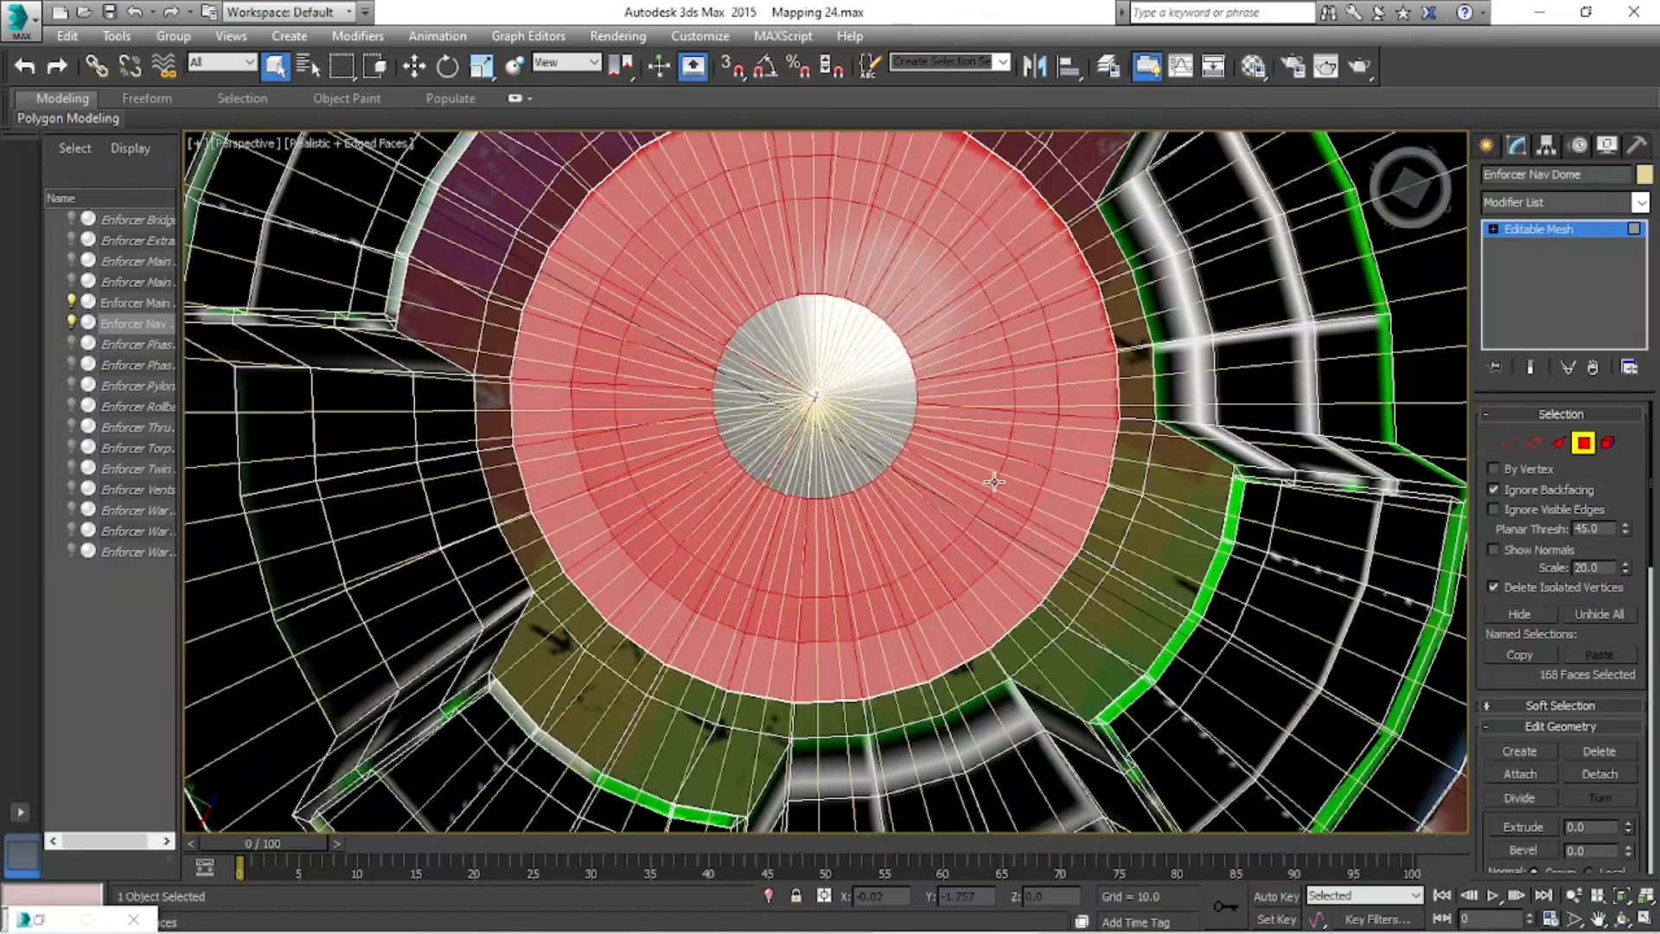
scroll(994, 481, "up", 5)
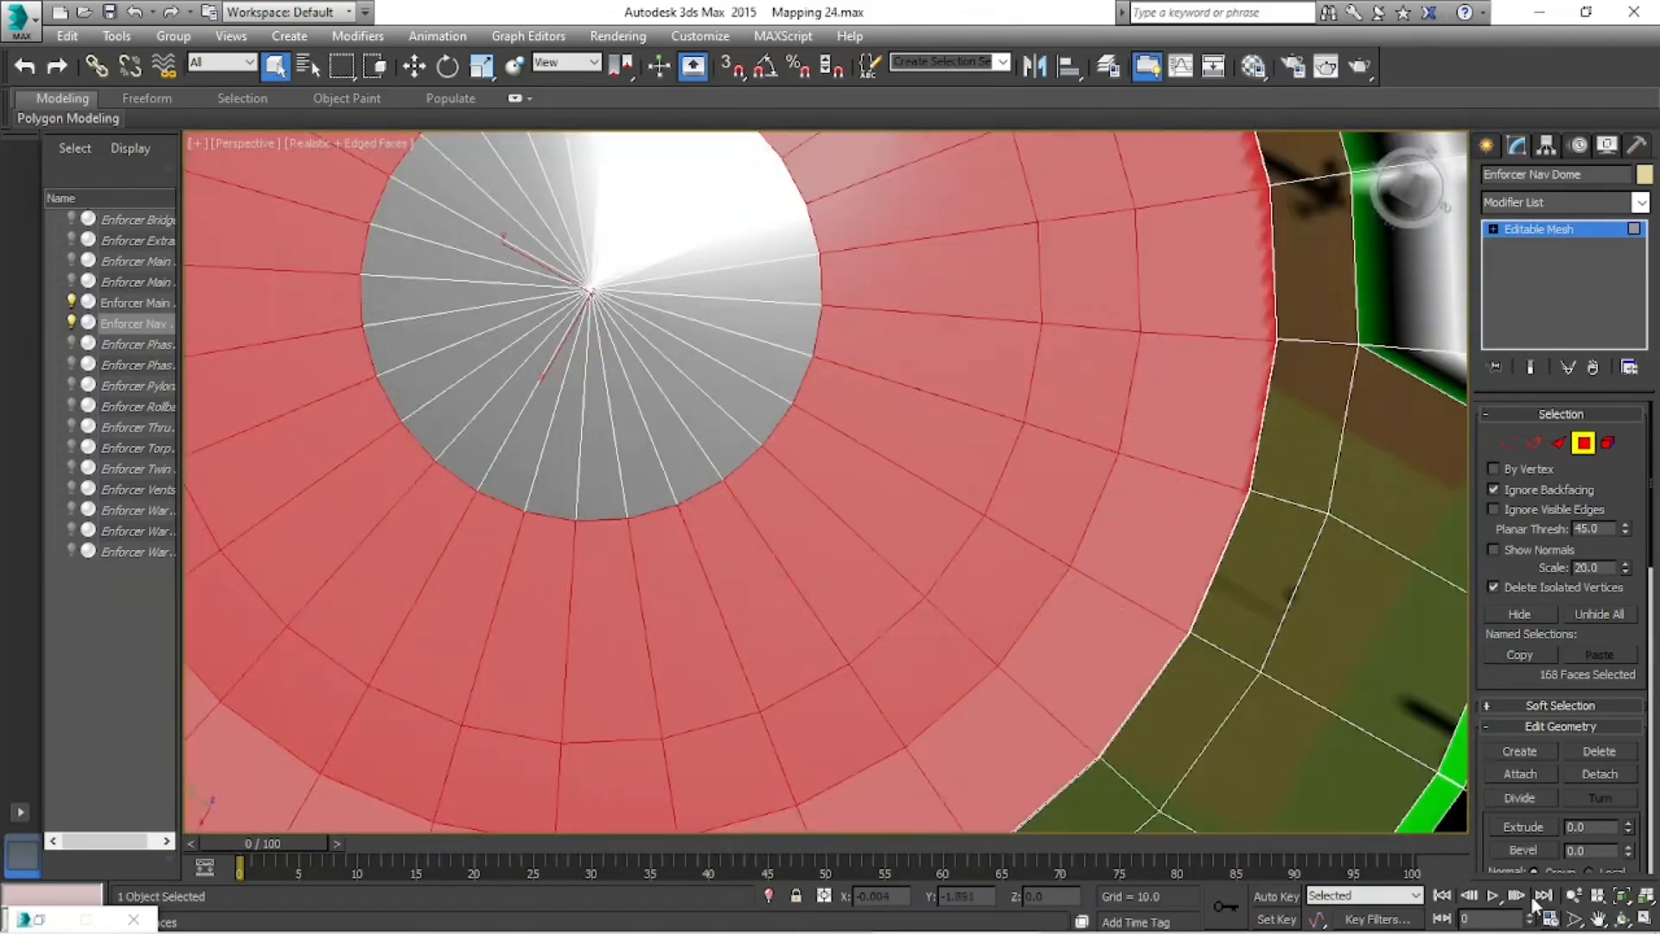
left_click(1599, 919)
left_click_drag(944, 453, 1152, 620)
left_click(275, 66)
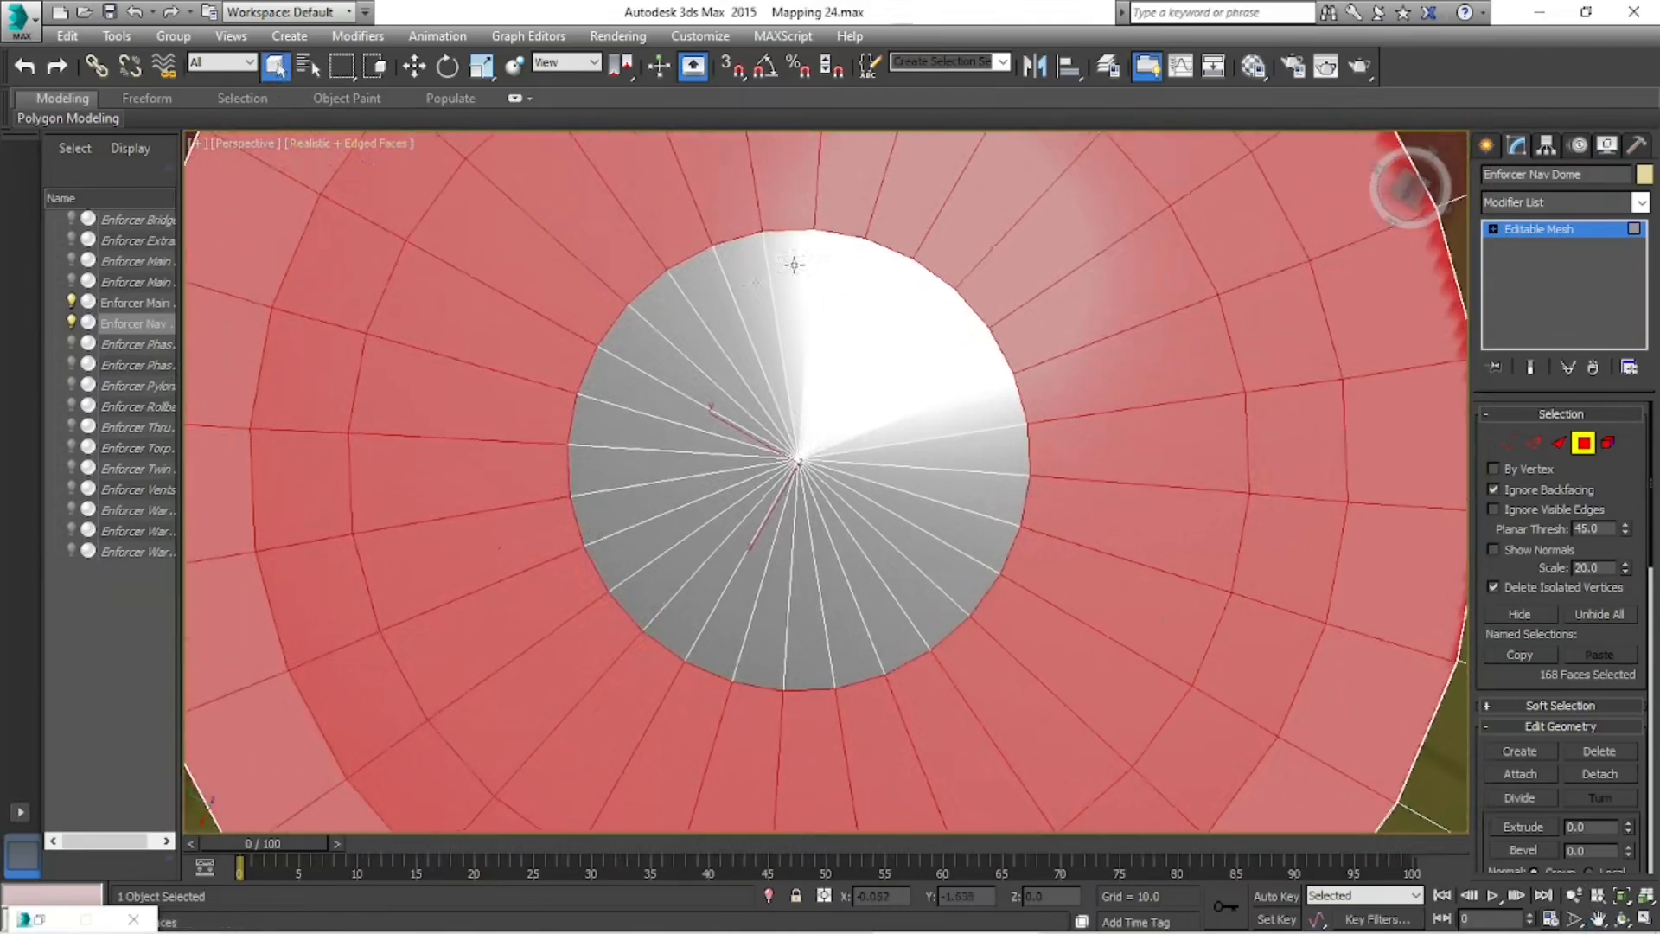
left_click(750, 287, "ctrl")
left_click(788, 278, "ctrl")
left_click(830, 272, "ctrl")
left_click(872, 281, "ctrl")
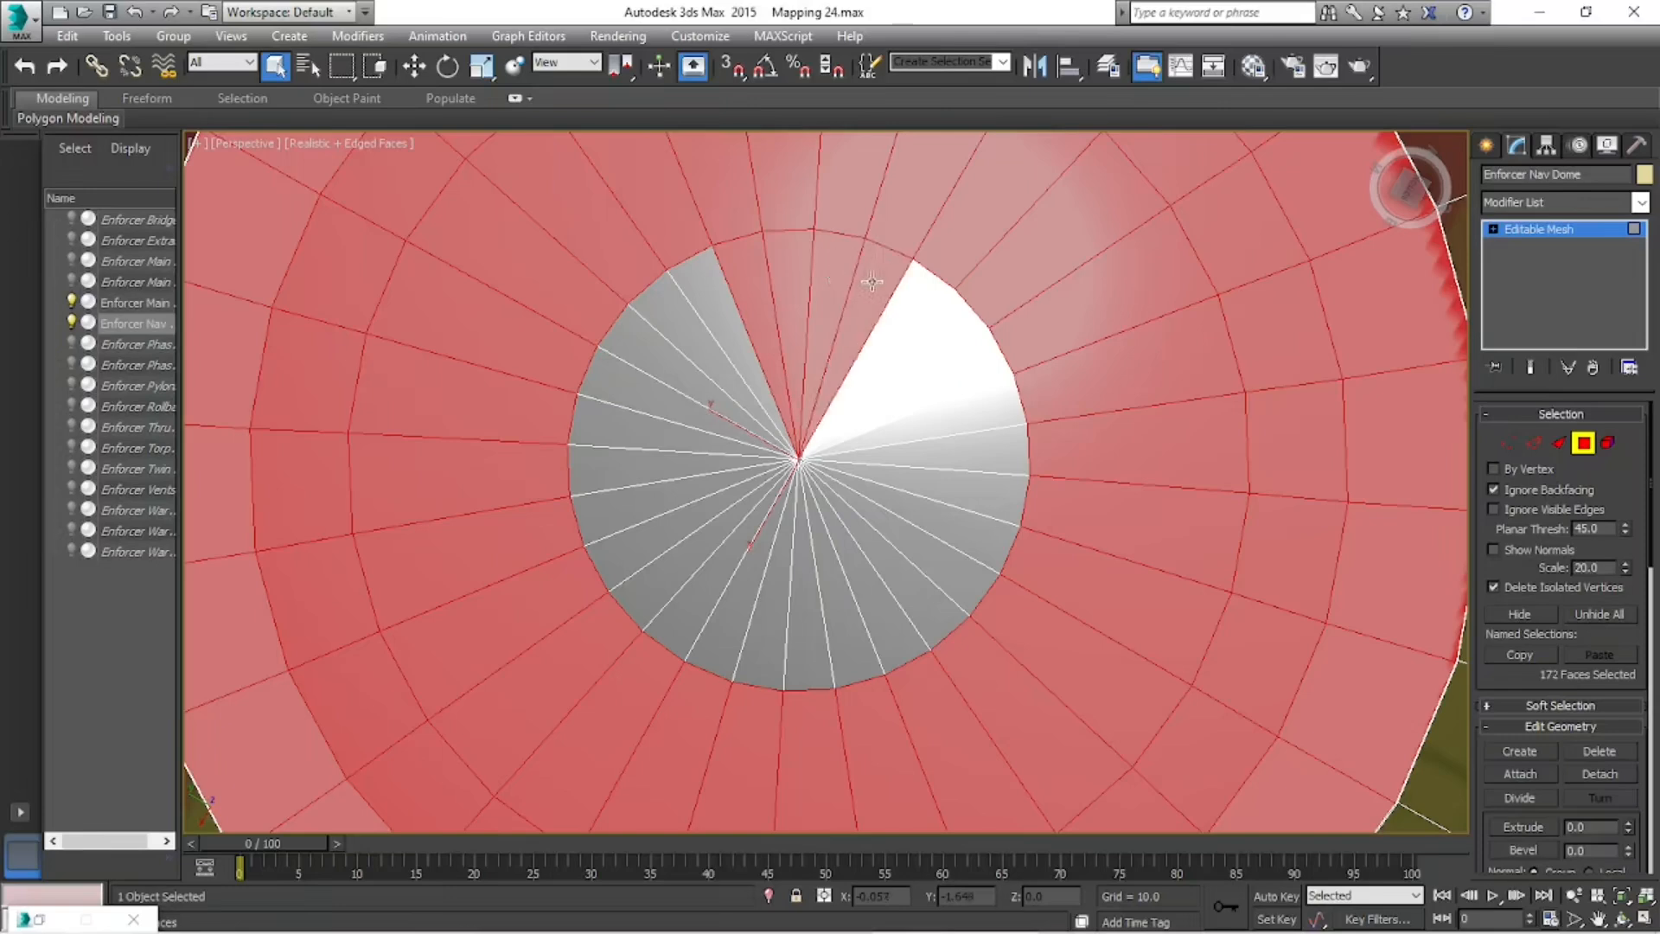
left_click(920, 305, "ctrl")
left_click(966, 351, "ctrl")
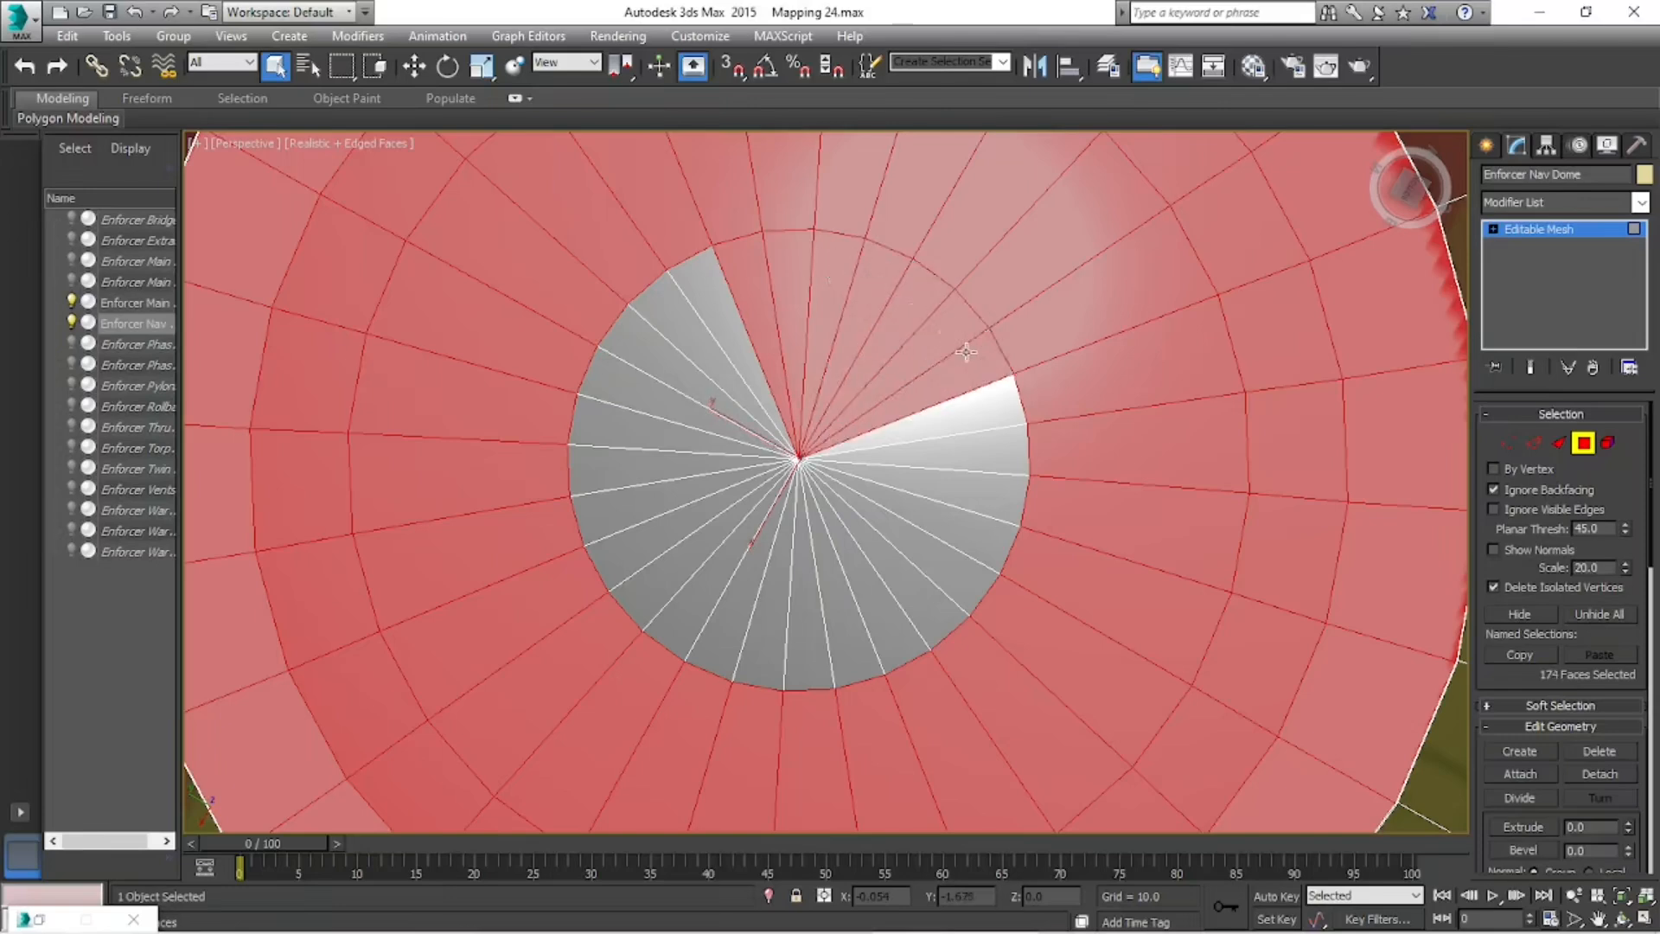
left_click(989, 408, "ctrl")
left_click(992, 441, "ctrl")
left_click(992, 475, "ctrl")
left_click(987, 531, "ctrl")
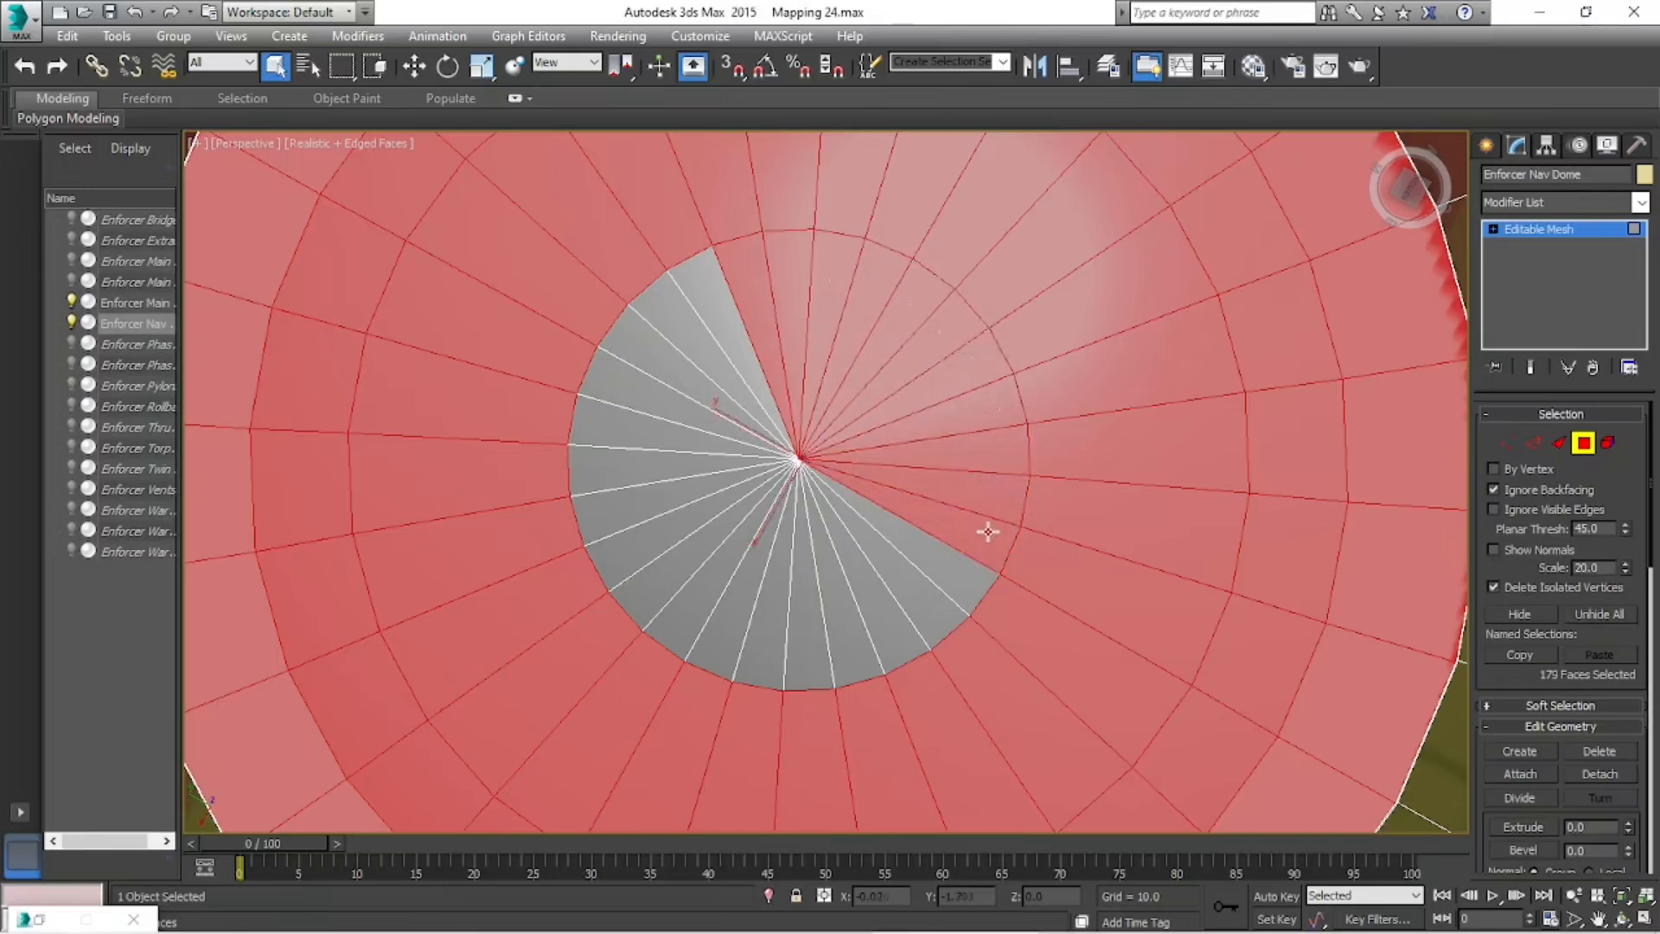
left_click(949, 551, "ctrl")
left_click(916, 588, "ctrl")
left_click(883, 605, "ctrl")
left_click(835, 634, "ctrl")
left_click(810, 637, "ctrl")
left_click(764, 649, "ctrl")
left_click(728, 640, "ctrl")
left_click(689, 627, "ctrl")
left_click(654, 589, "ctrl")
left_click(625, 561, "ctrl")
left_click(615, 531, "ctrl")
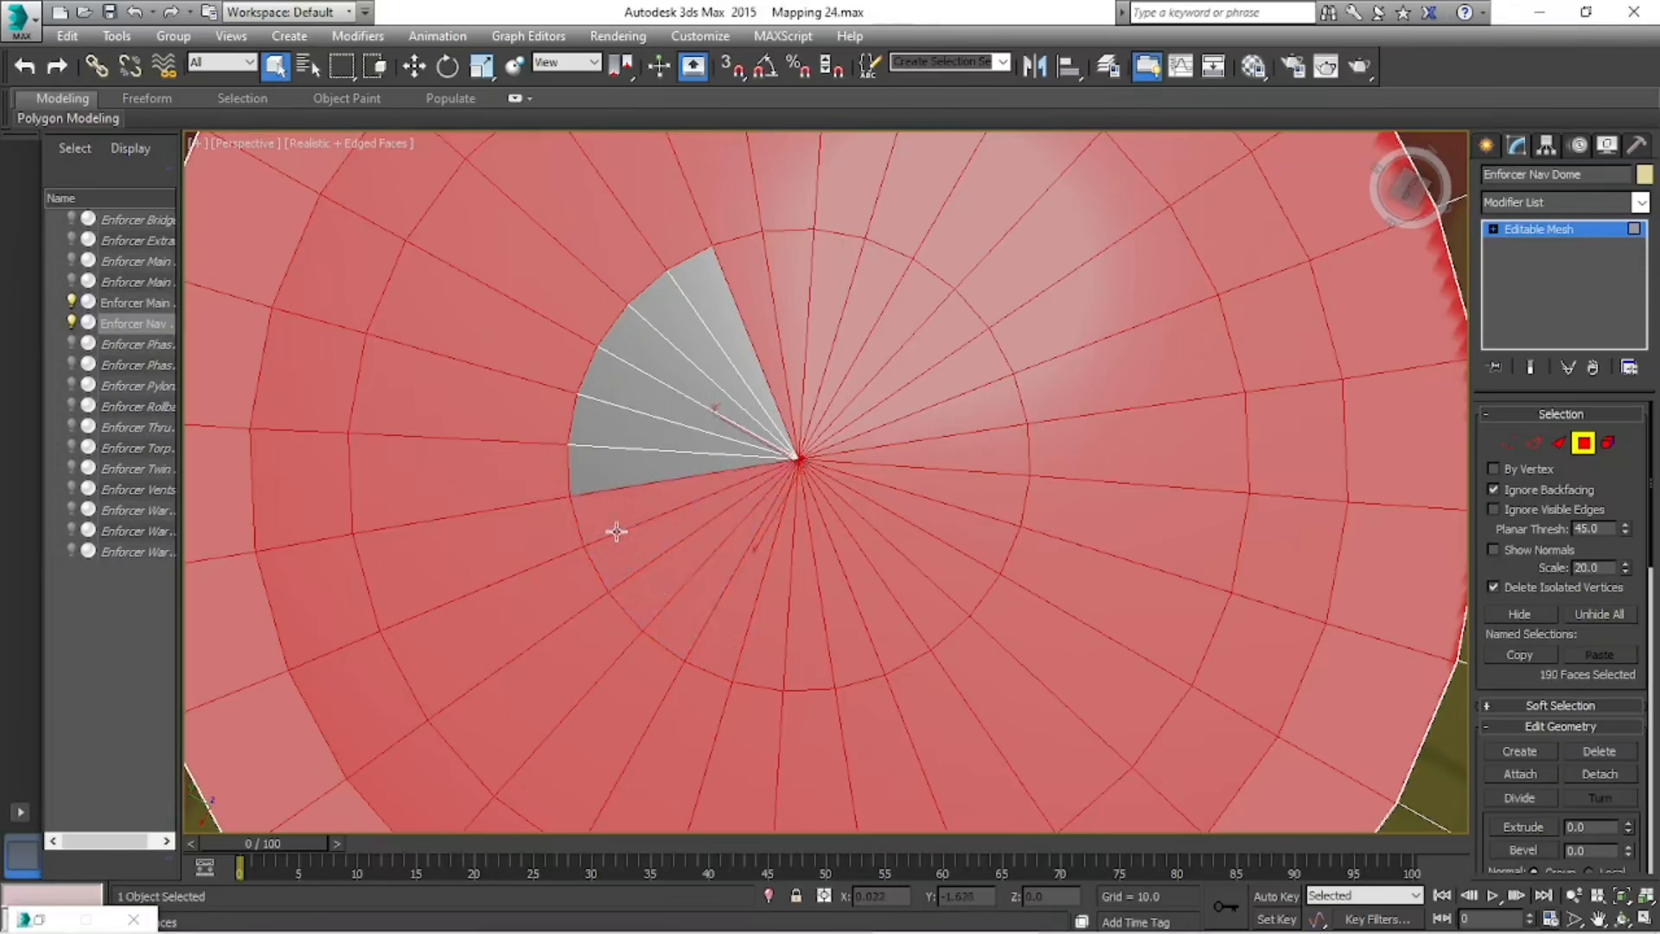
left_click(609, 467, "ctrl")
left_click(615, 429, "ctrl")
left_click(608, 380, "ctrl")
left_click(640, 350, "ctrl")
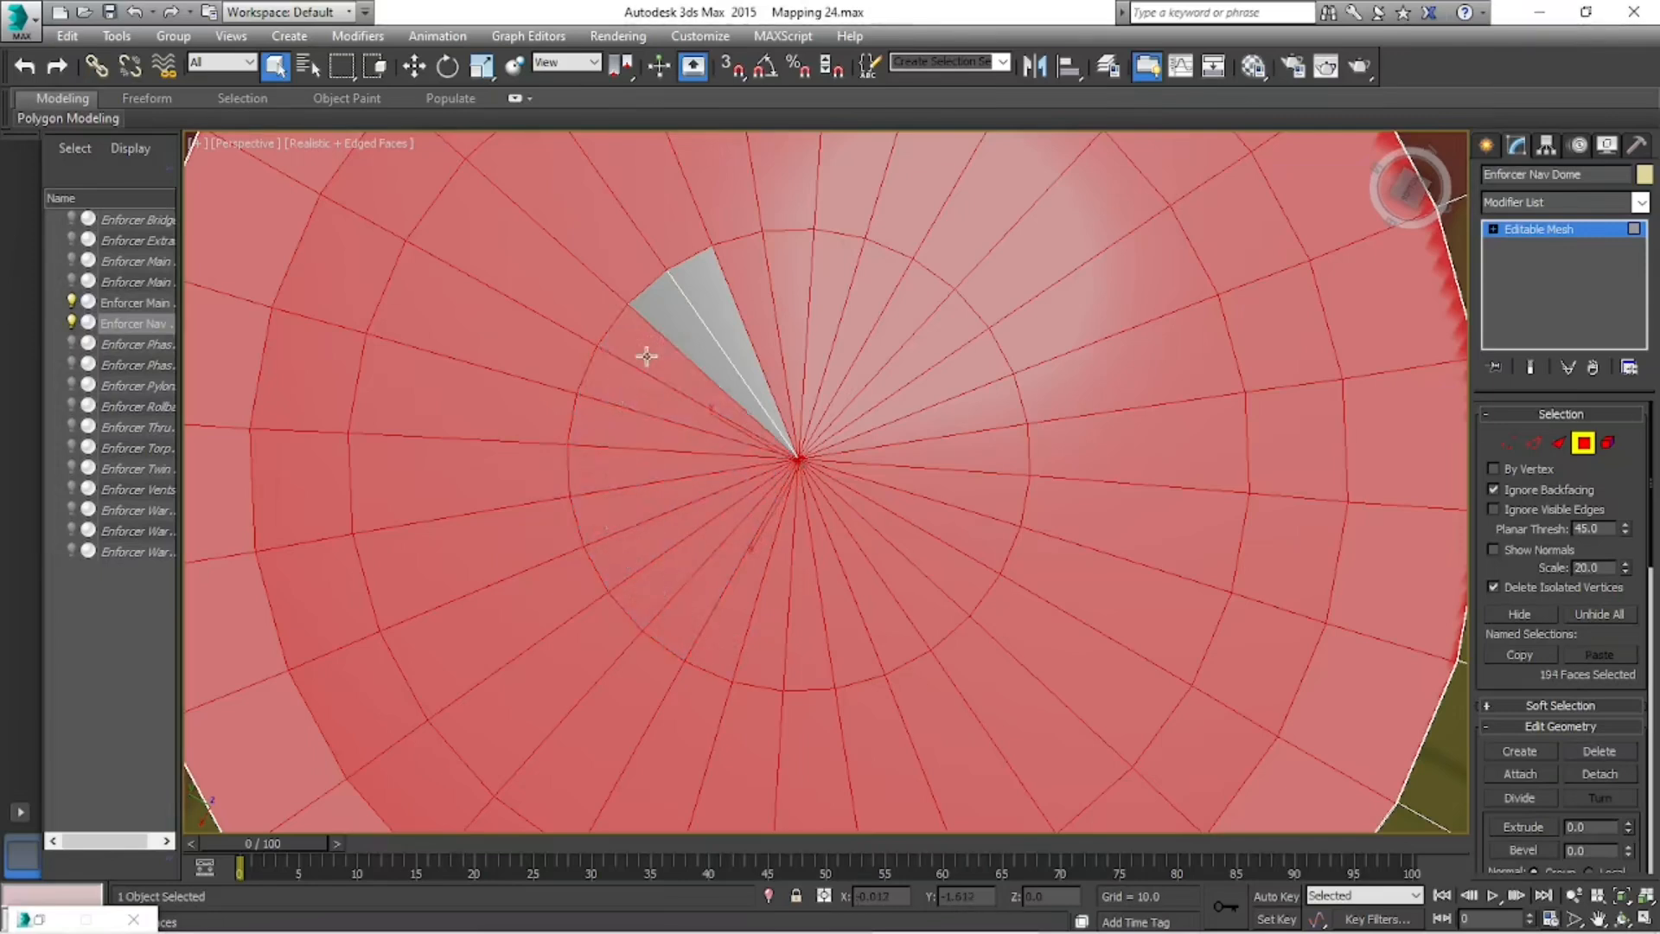
left_click(671, 338, "ctrl")
left_click(715, 292, "ctrl")
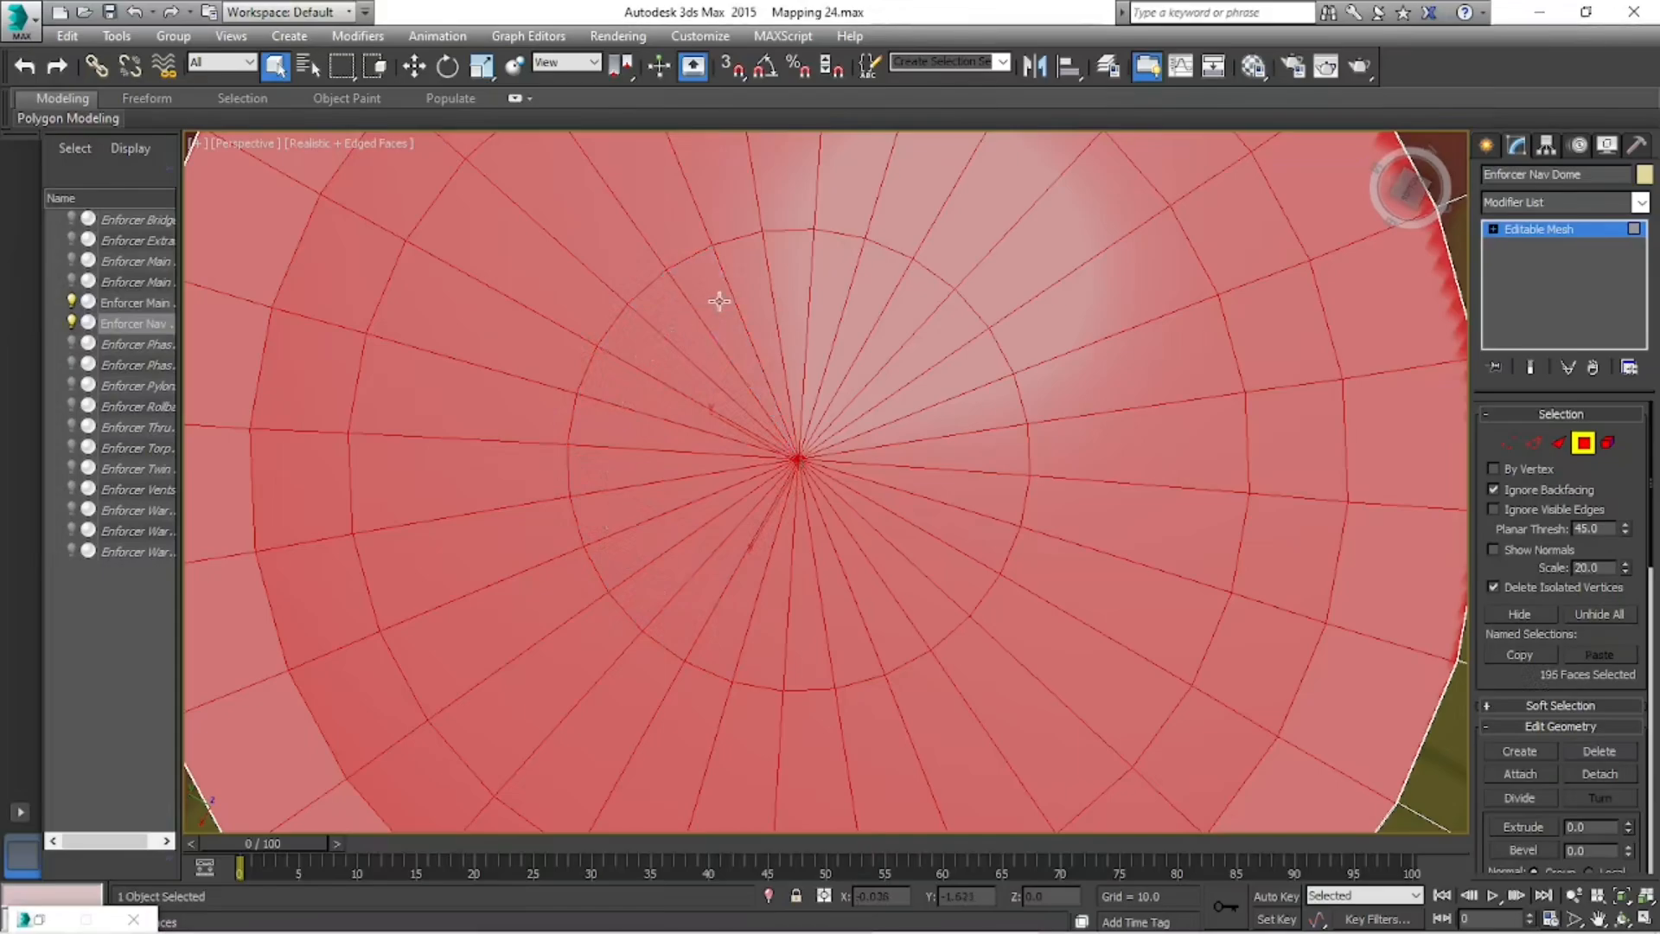
- Check the whole dome is selected and assign the Bot material to its selected faces
scroll(722, 296, "down", 5)
scroll(719, 301, "down", 1)
scroll(721, 299, "up", 8)
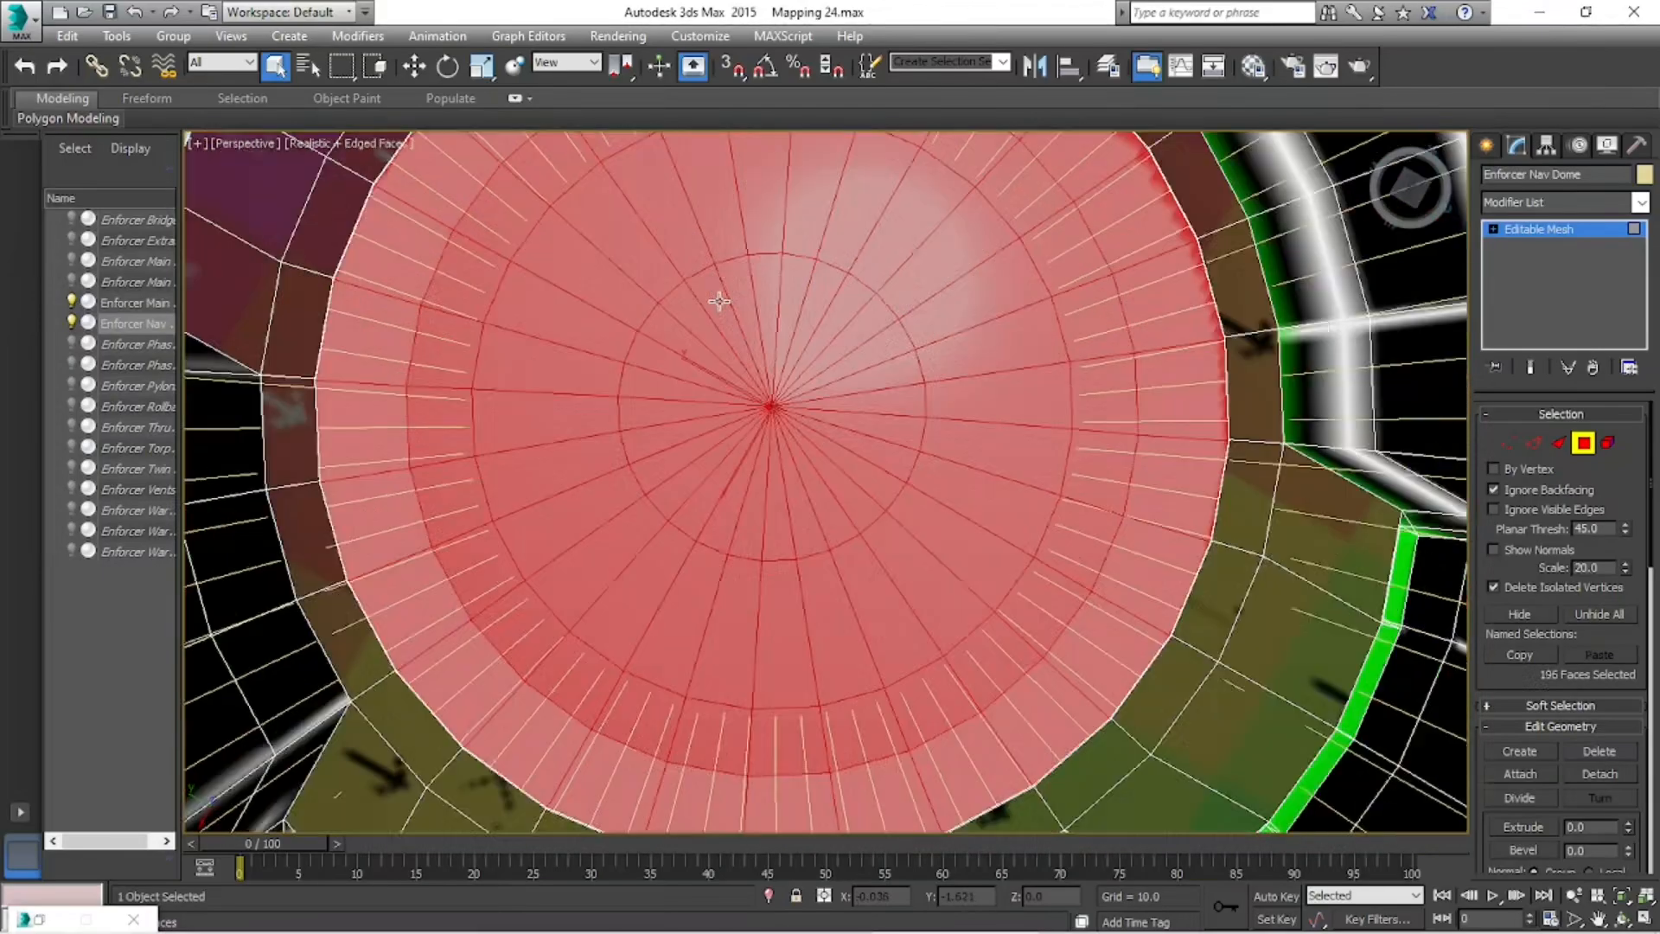
scroll(824, 421, "down", 2)
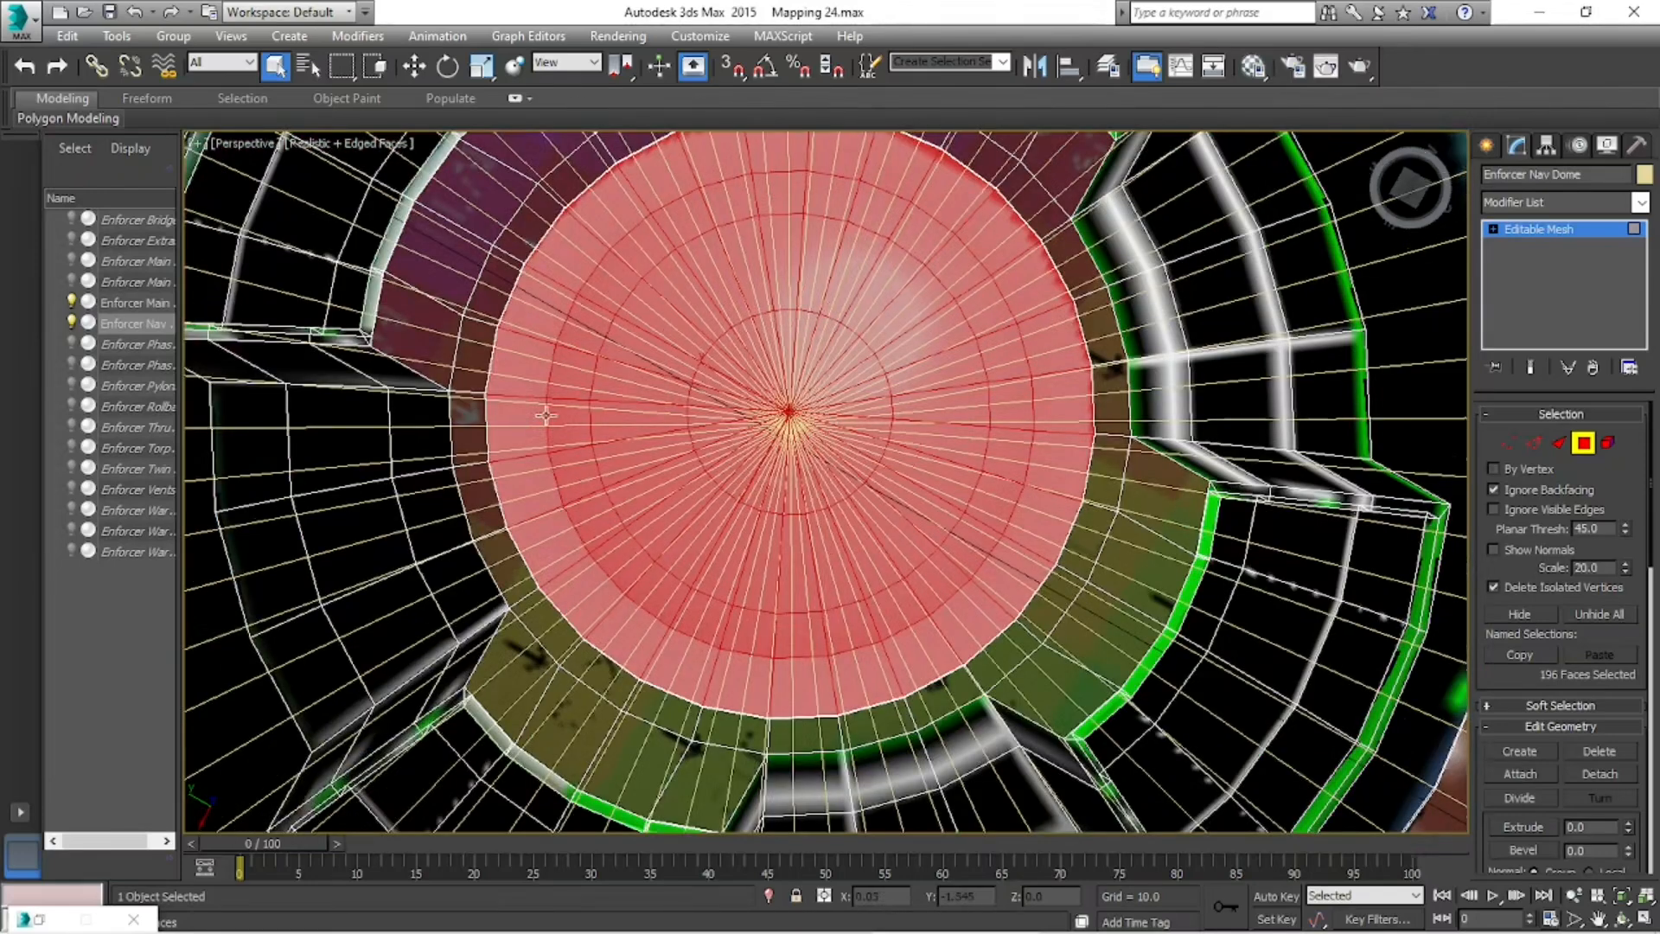
left_click(36, 923)
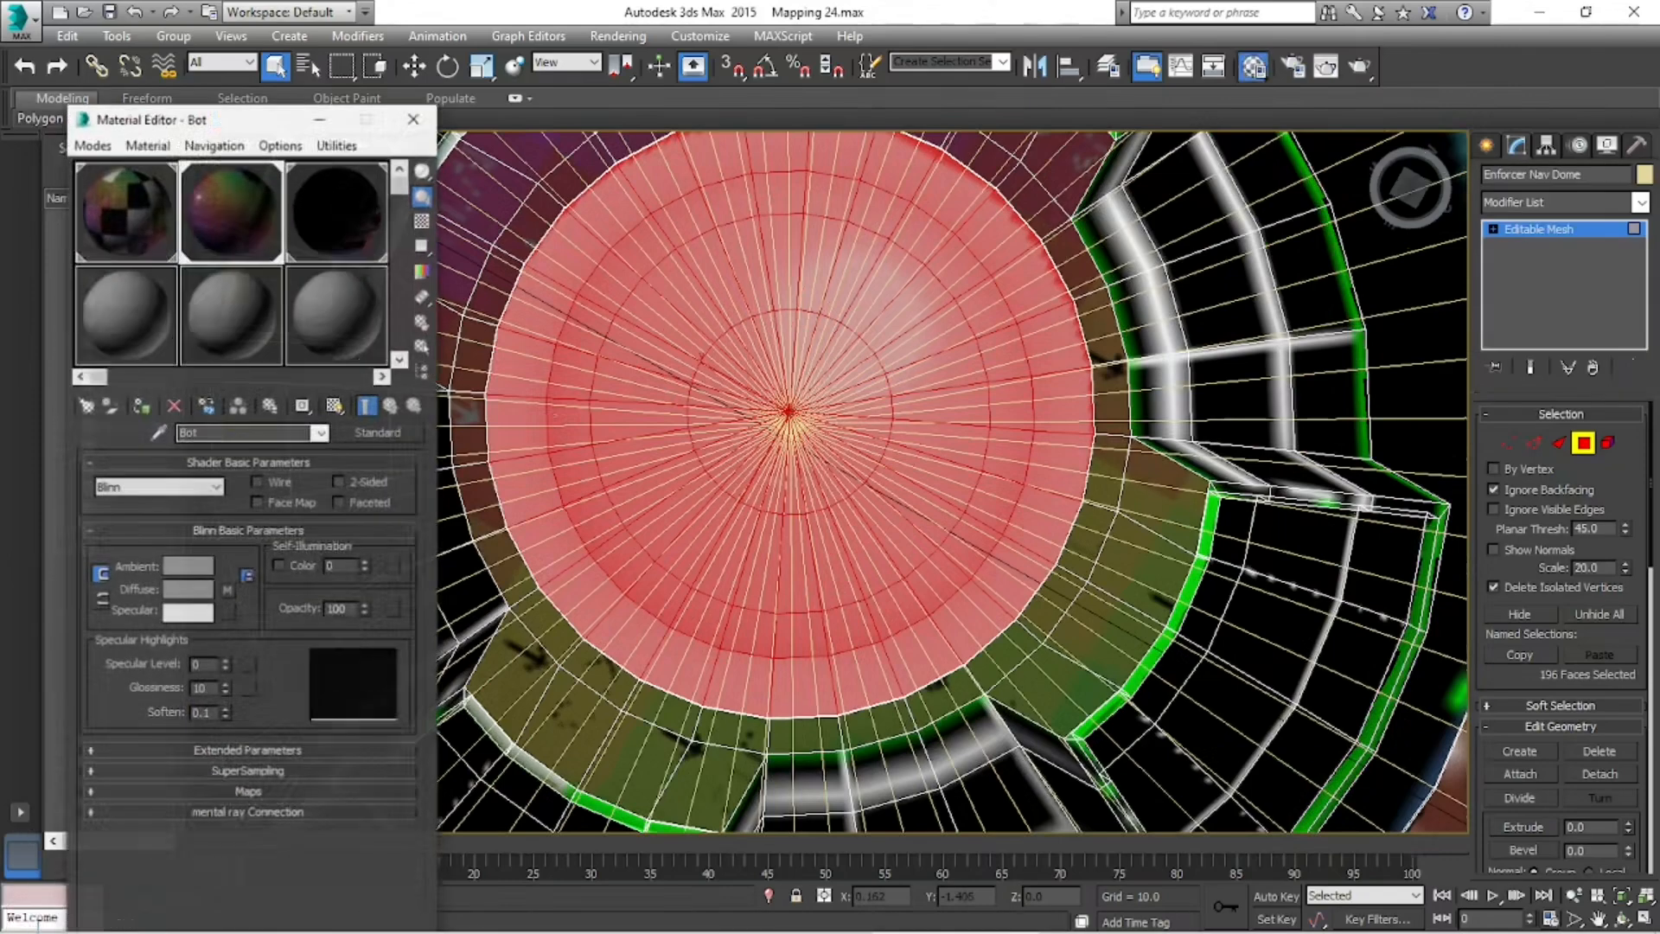
mouse_move(232, 259)
left_mouse_down()
mouse_move(704, 389)
mouse_move(788, 382)
left_mouse_up()
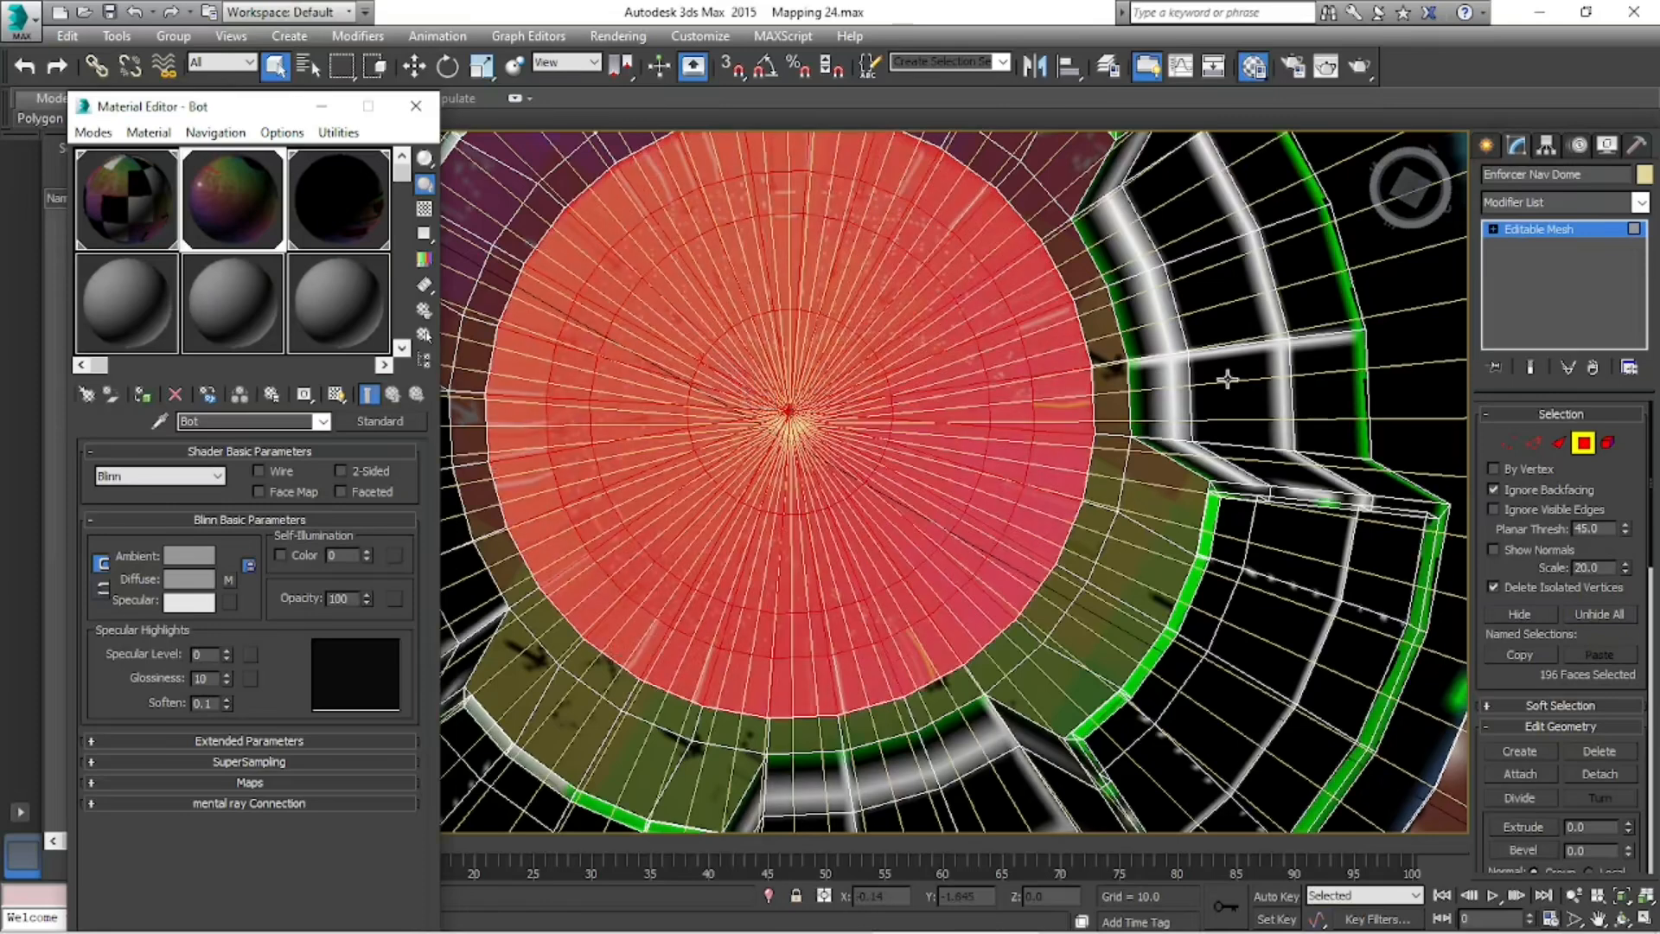
- Add an Unwrap UVW modifier for the selected dome faces and minimize the material editor
left_click(1640, 202)
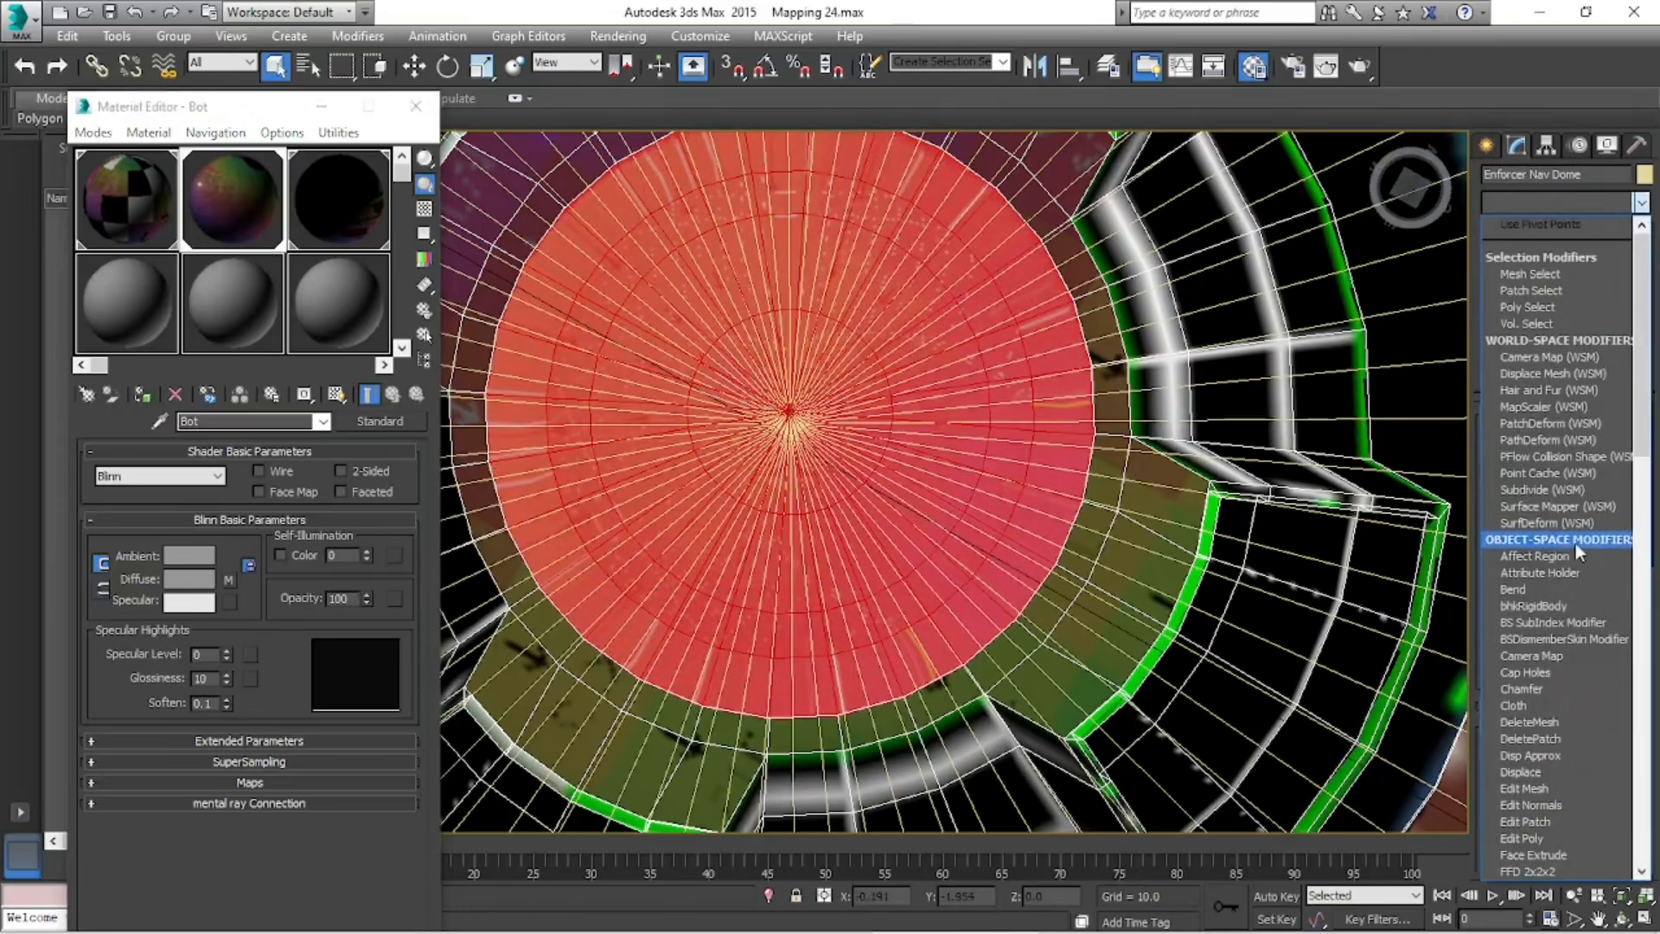
left_click_drag(1644, 444, 1635, 889)
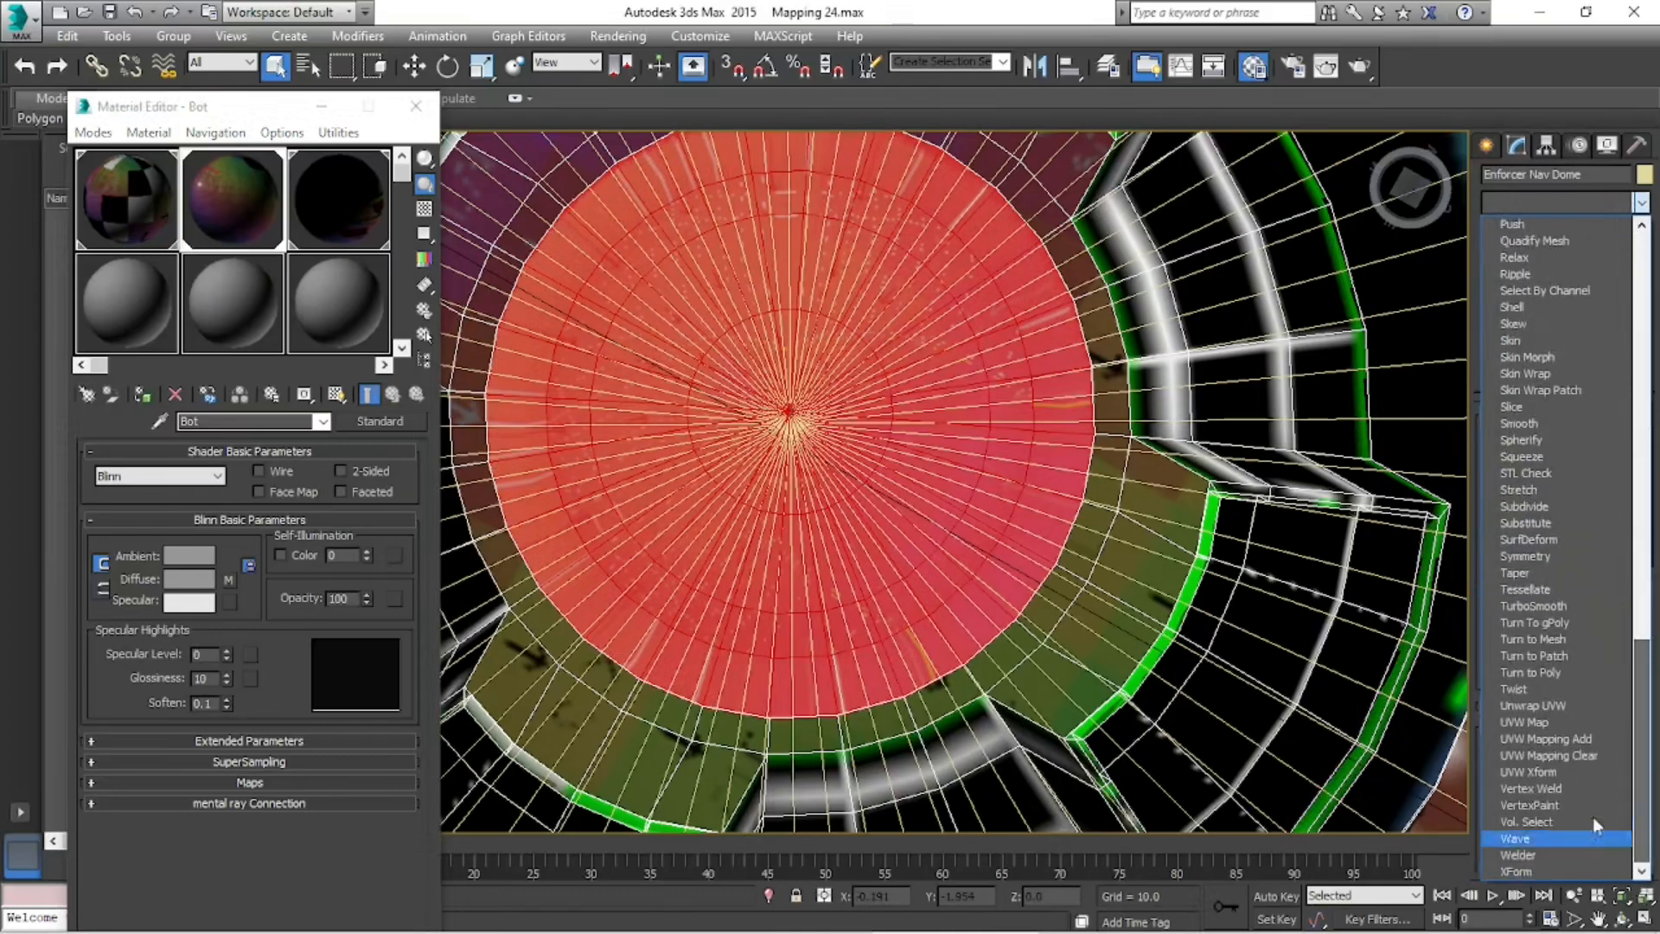
left_click(1526, 705)
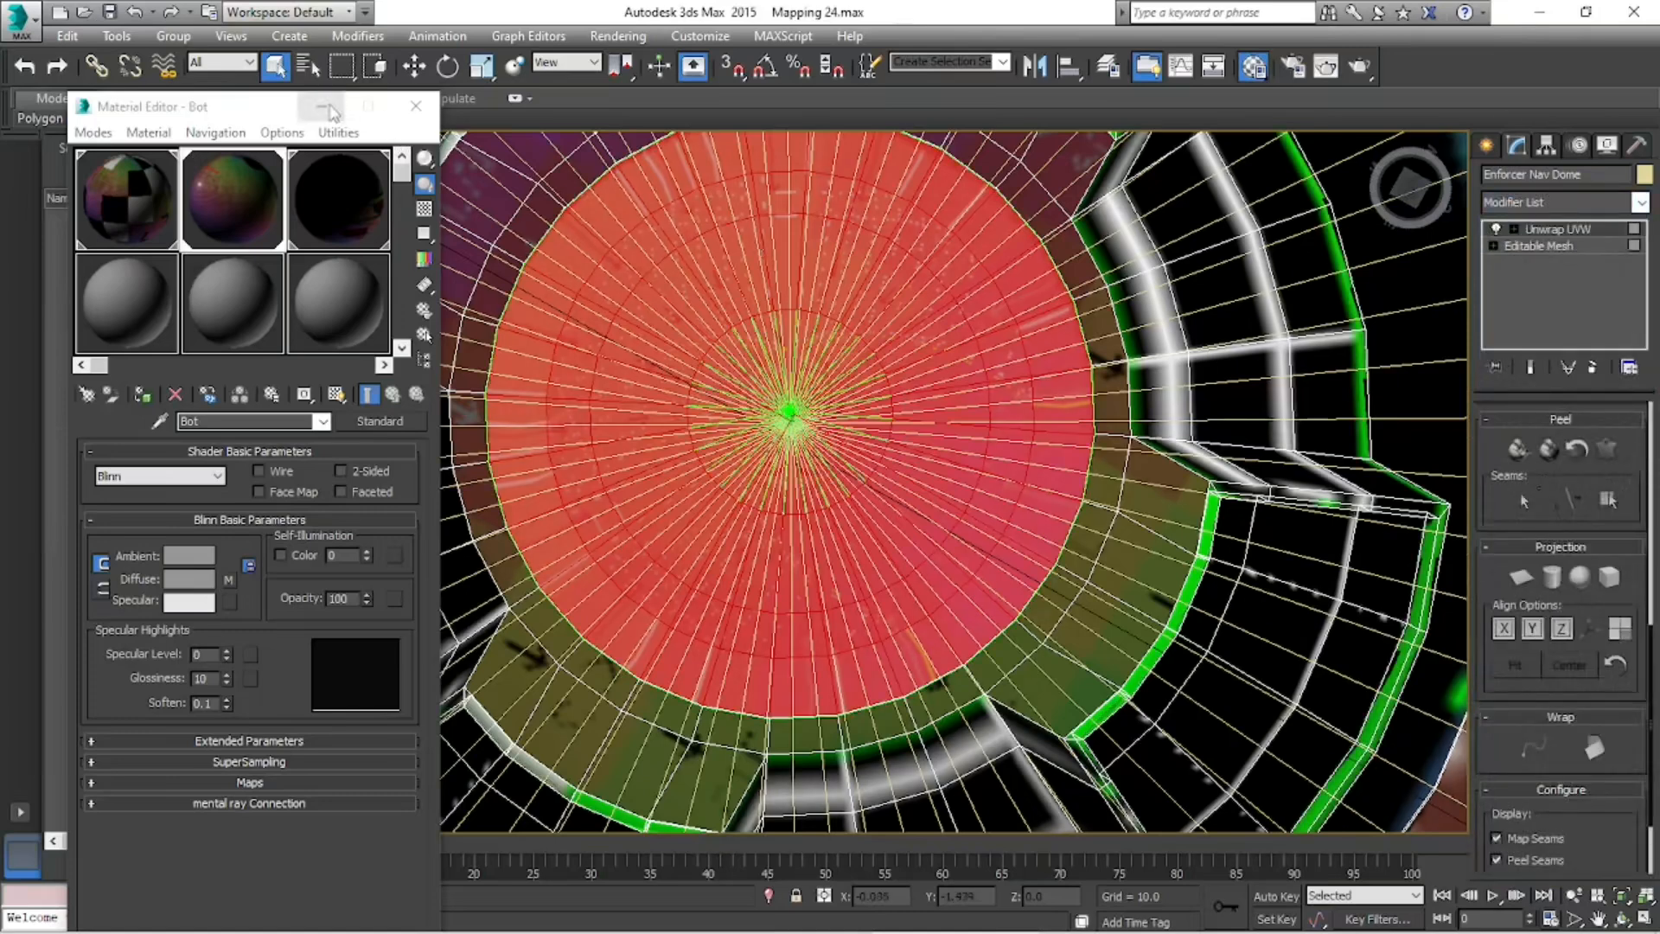
left_click(331, 109)
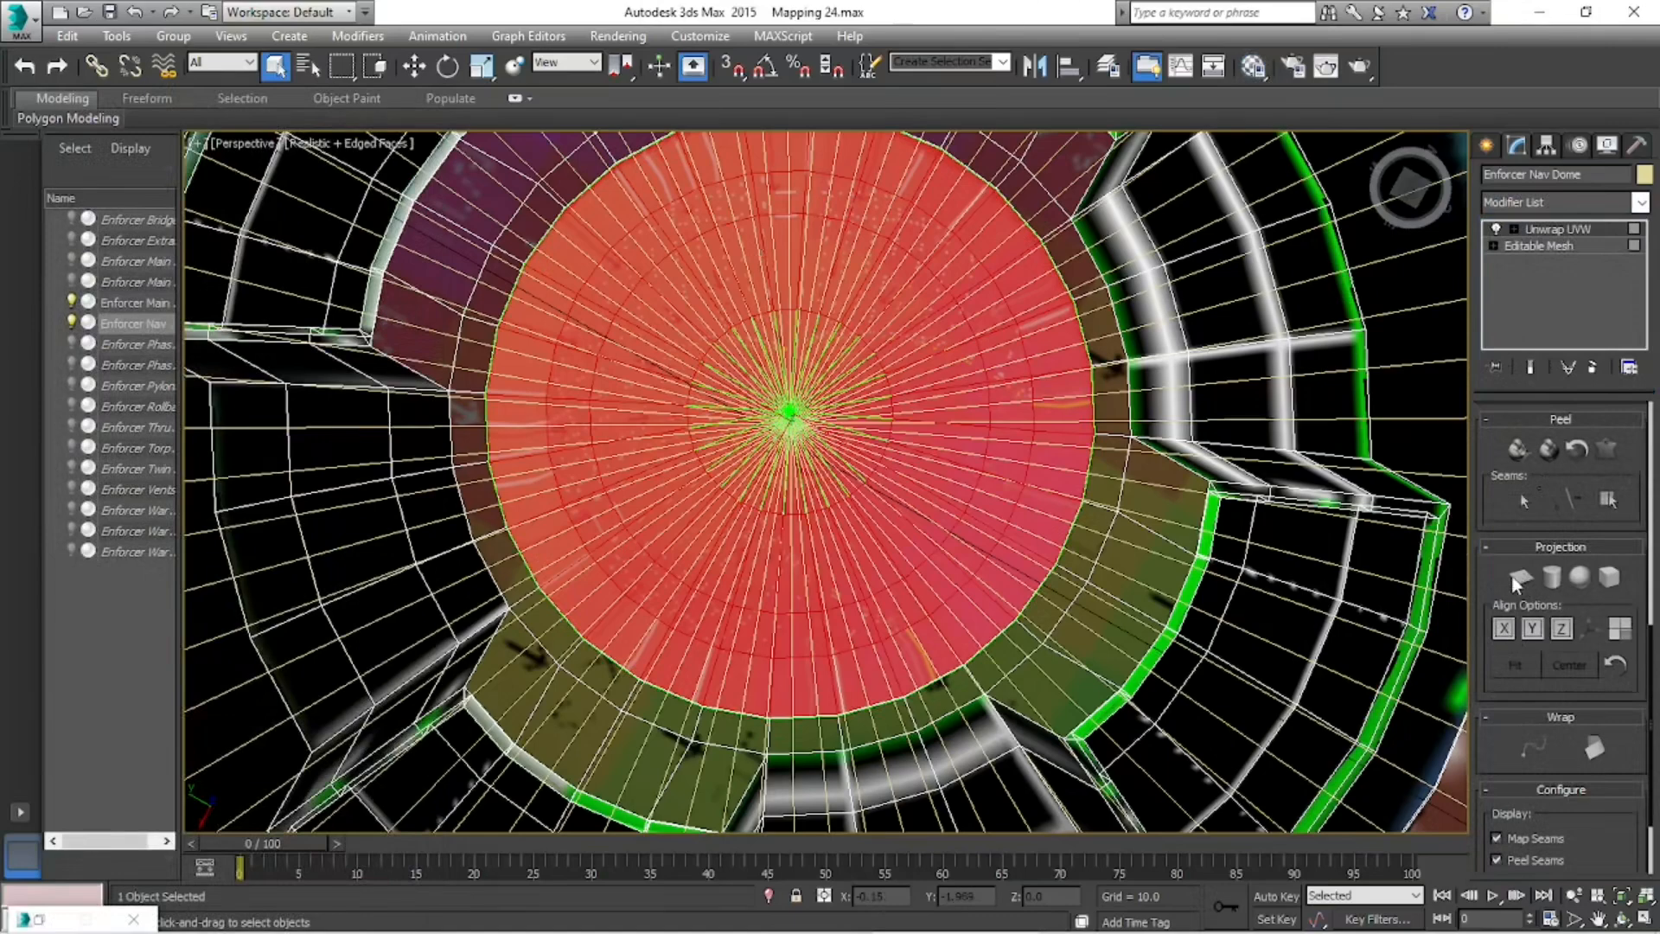
- Open the UV editor for the dome's Unwrap UVW modifier and show the Bot (Bot.jpg) texture as its background
left_click(1528, 232)
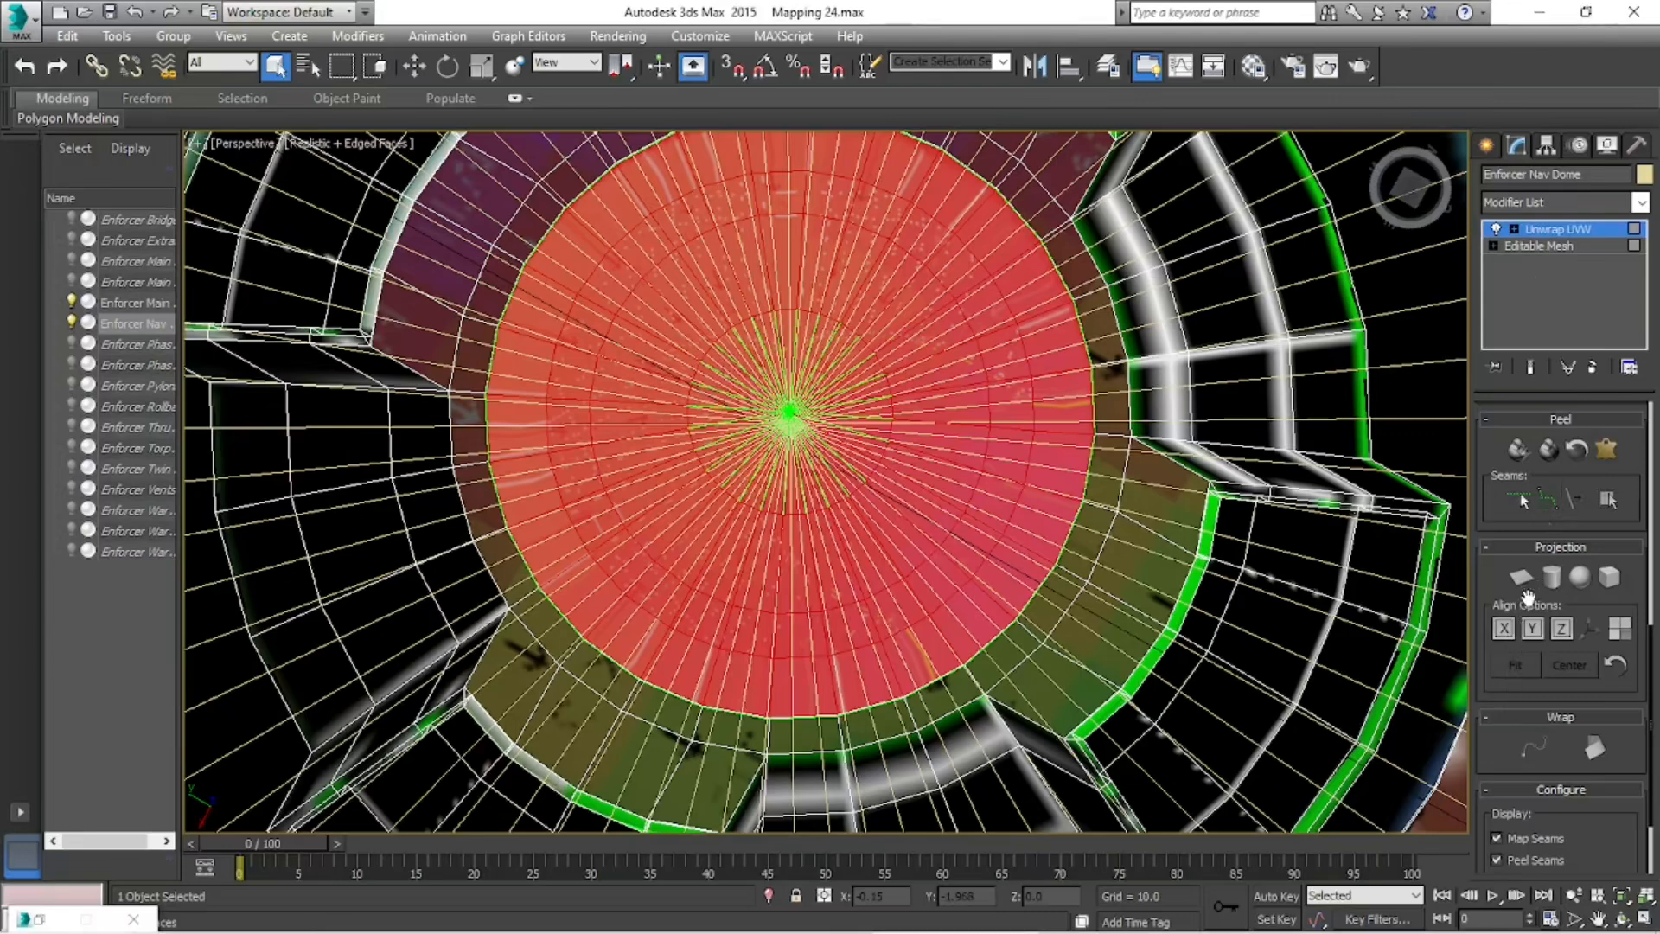
scroll(1587, 488, "up", 5)
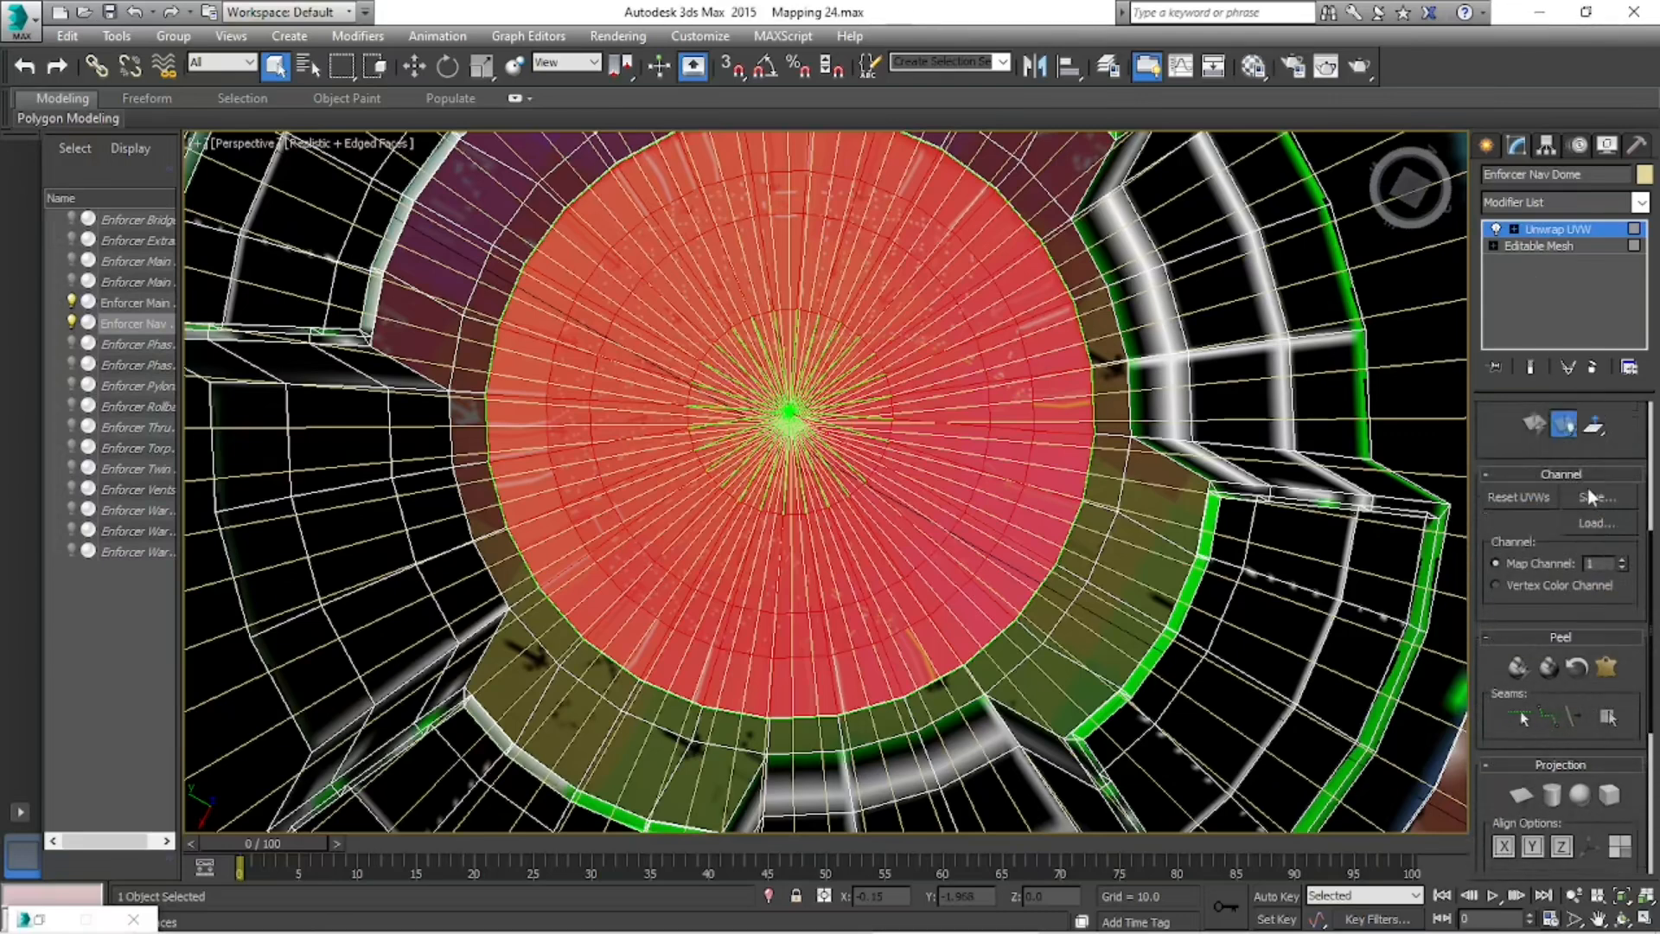
scroll(1587, 487, "up", 3)
left_click(1571, 569)
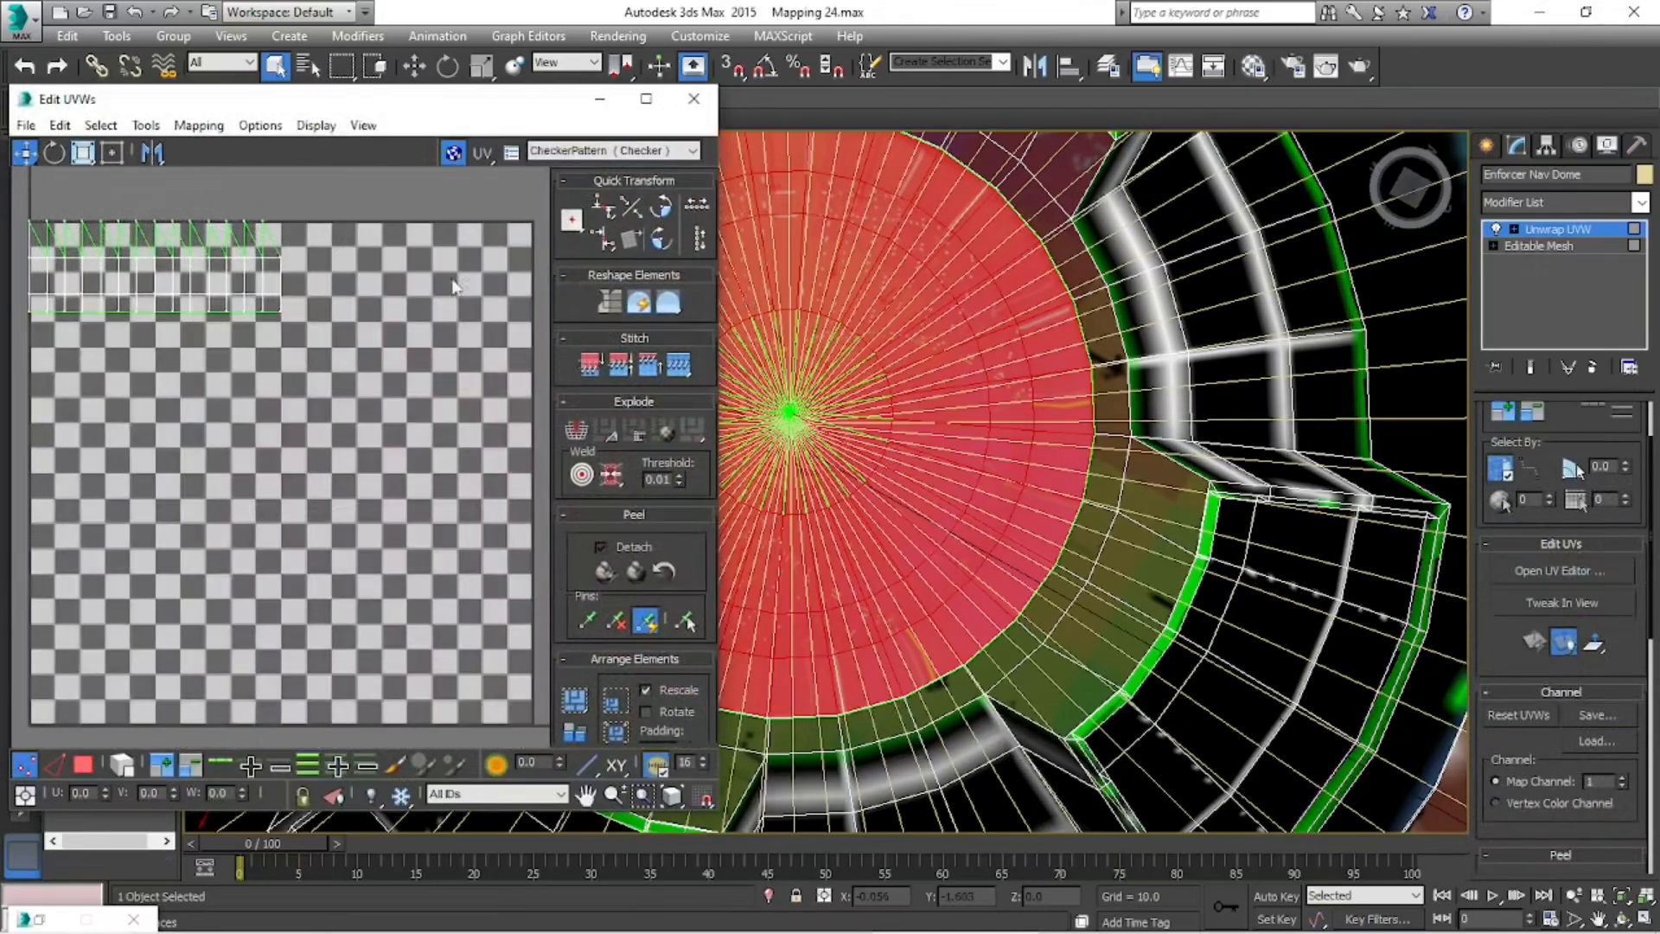
left_click(693, 150)
left_click(635, 185)
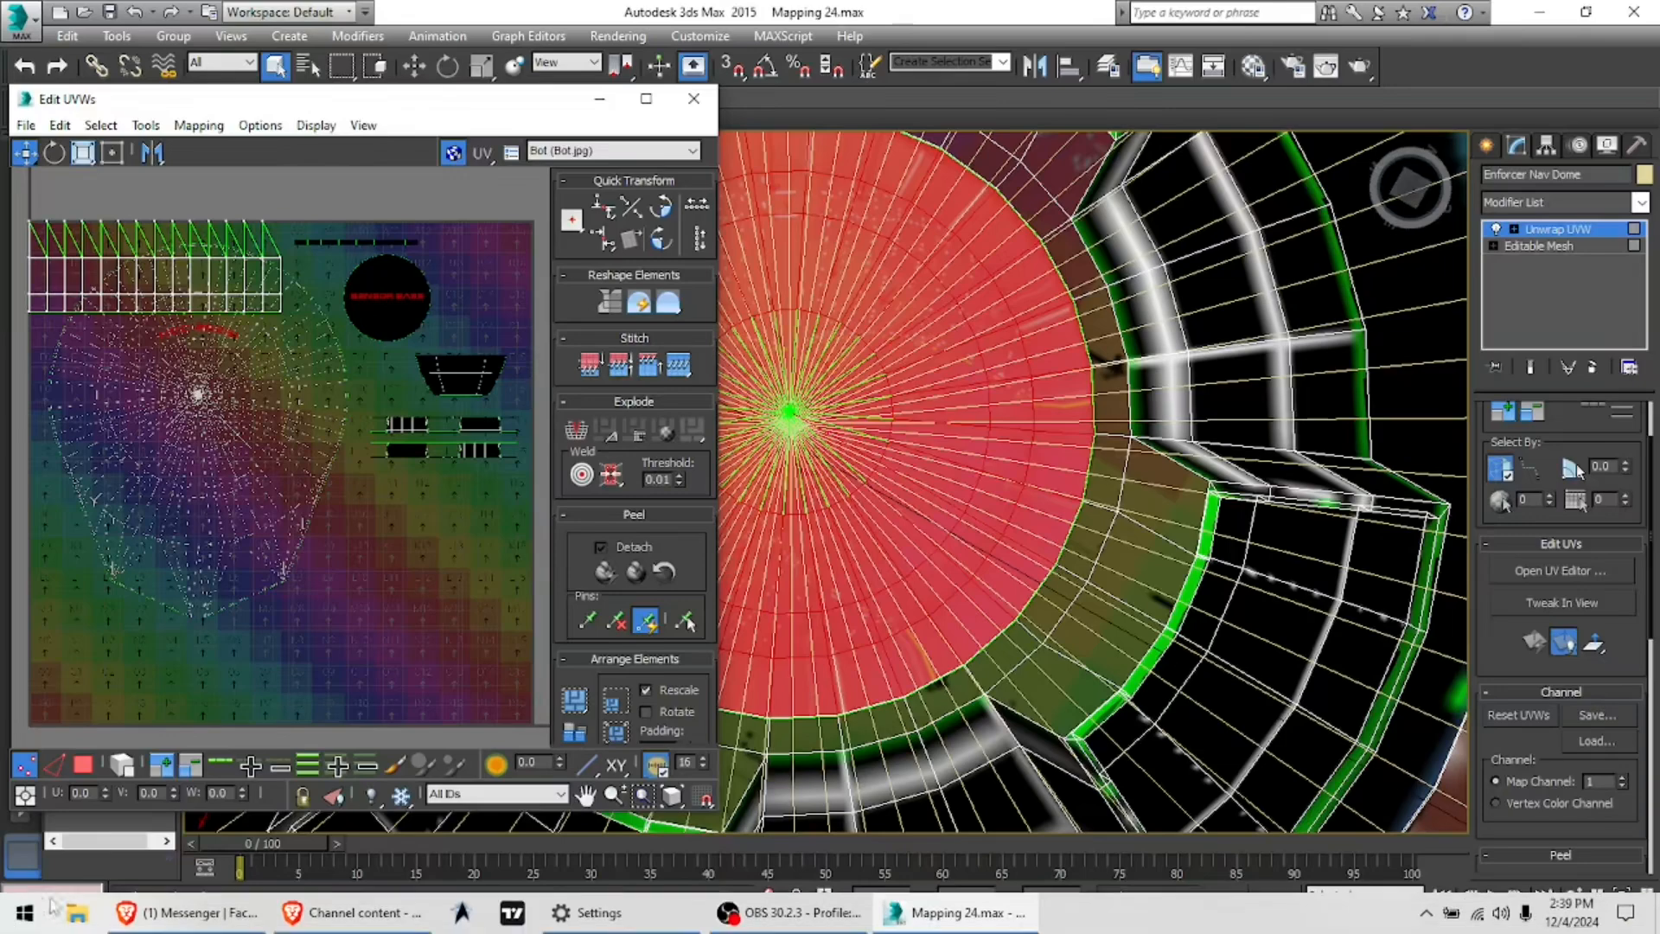
- Minimize the UV editor and launch Adobe Photoshop 2020
left_click(597, 104)
left_click(25, 908)
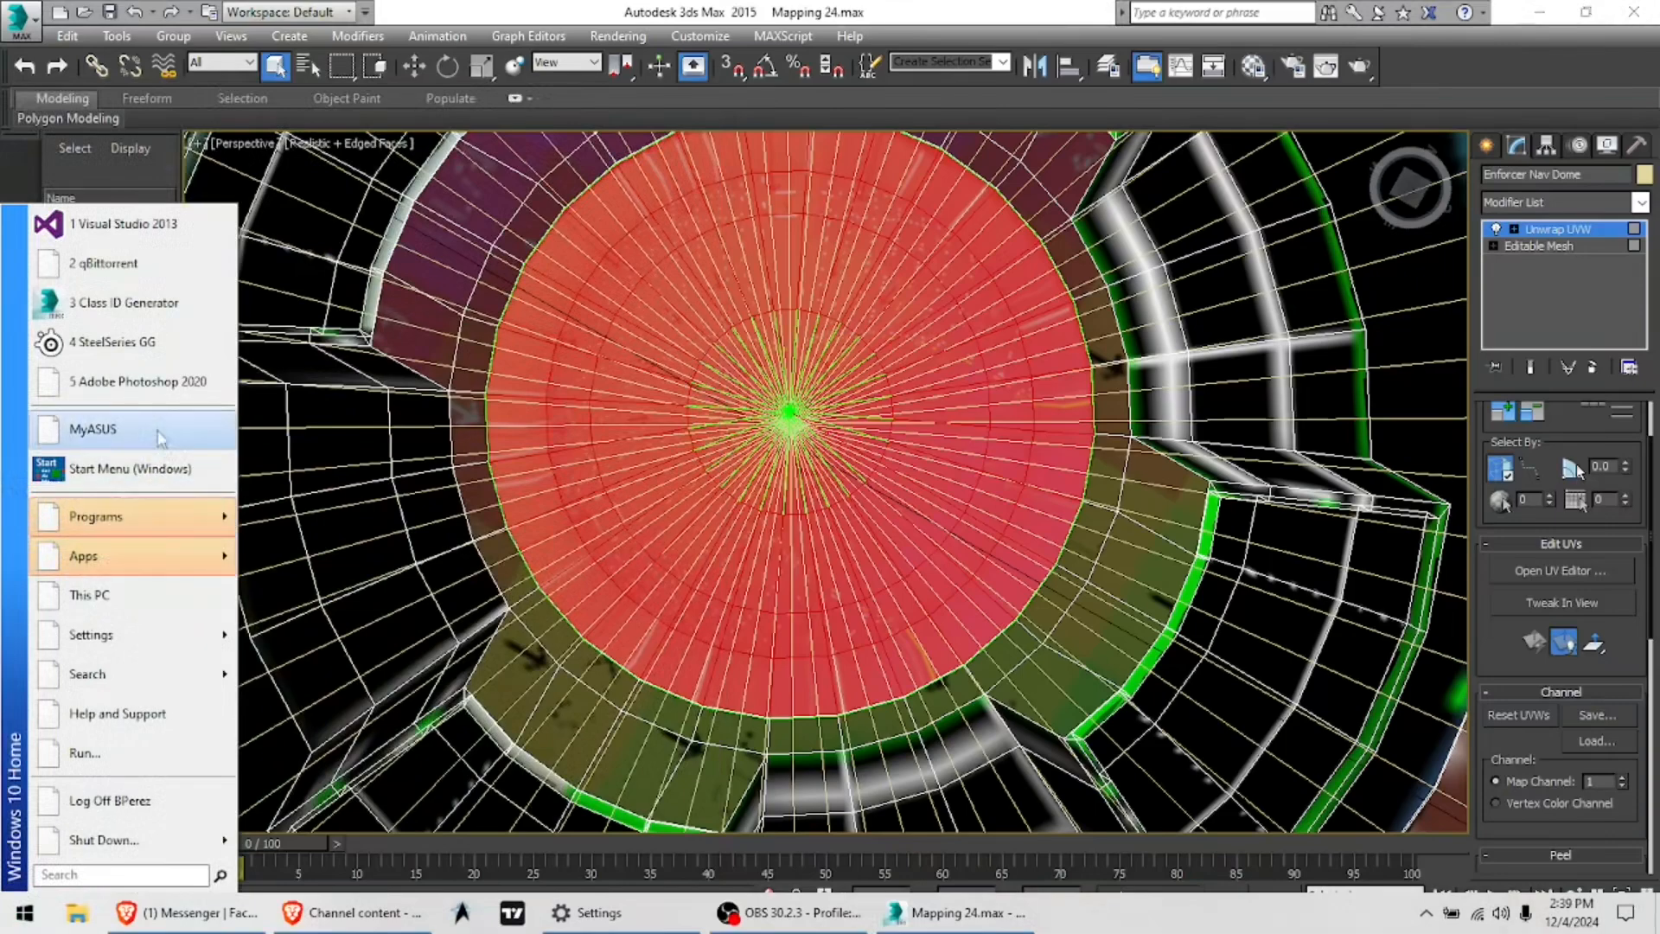
left_click(158, 382)
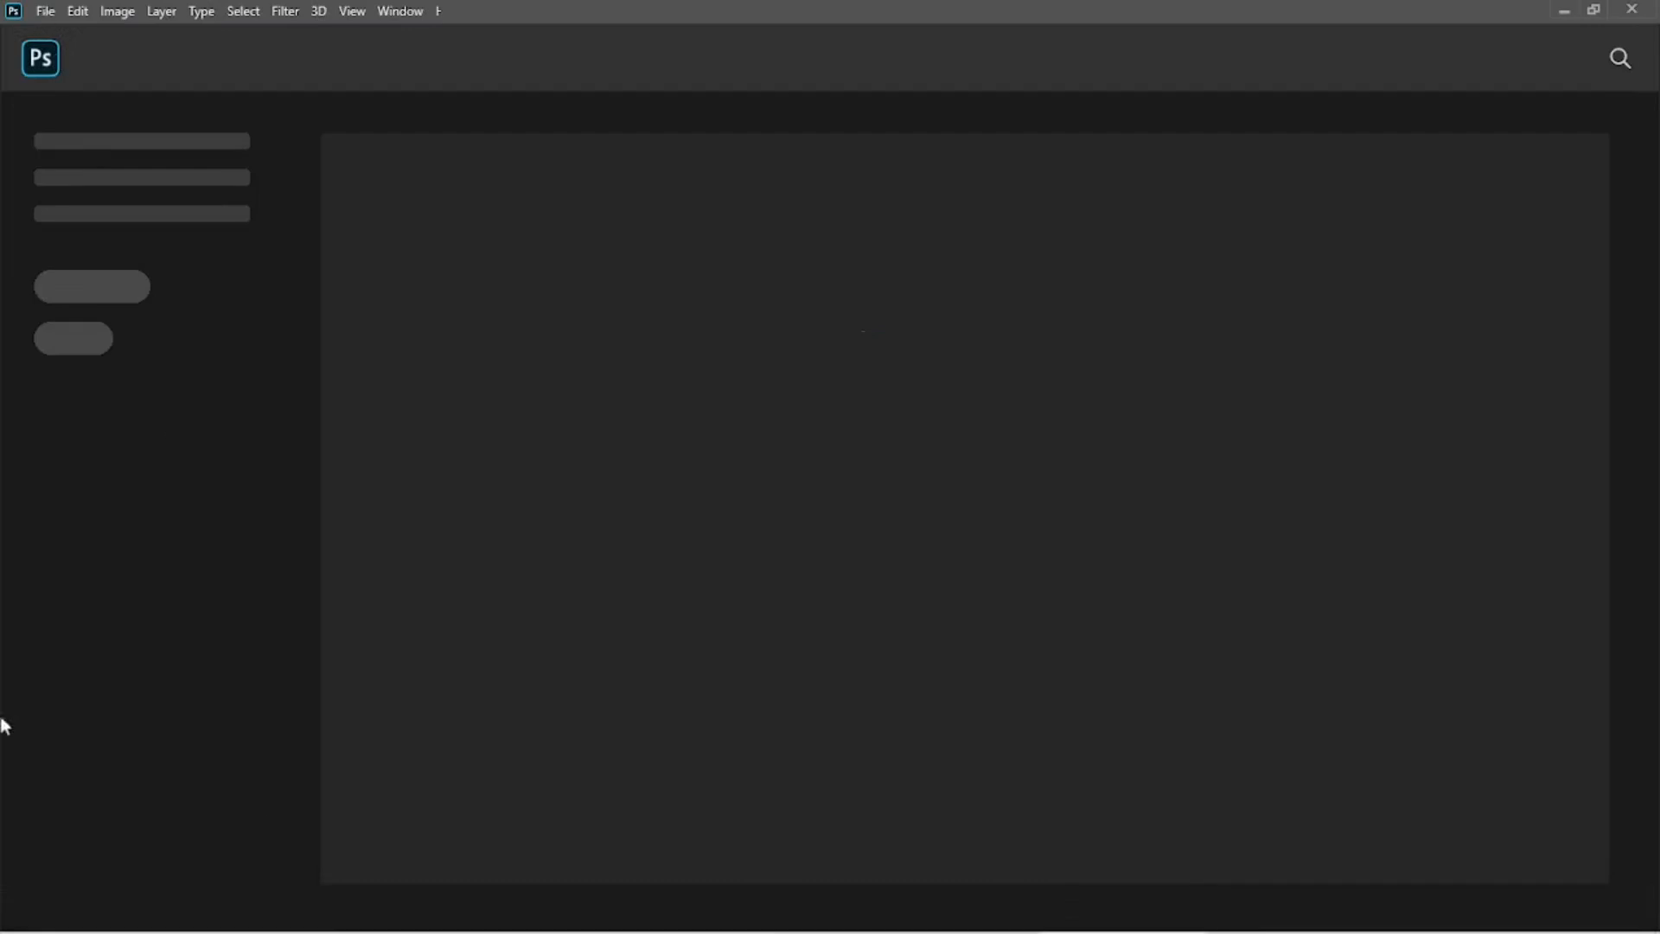
- Open This PC in File Explorer and browse to Desktop > 3D Model Ships > USS Enforcer > MAPPING
left_click(24, 923)
left_click(127, 524)
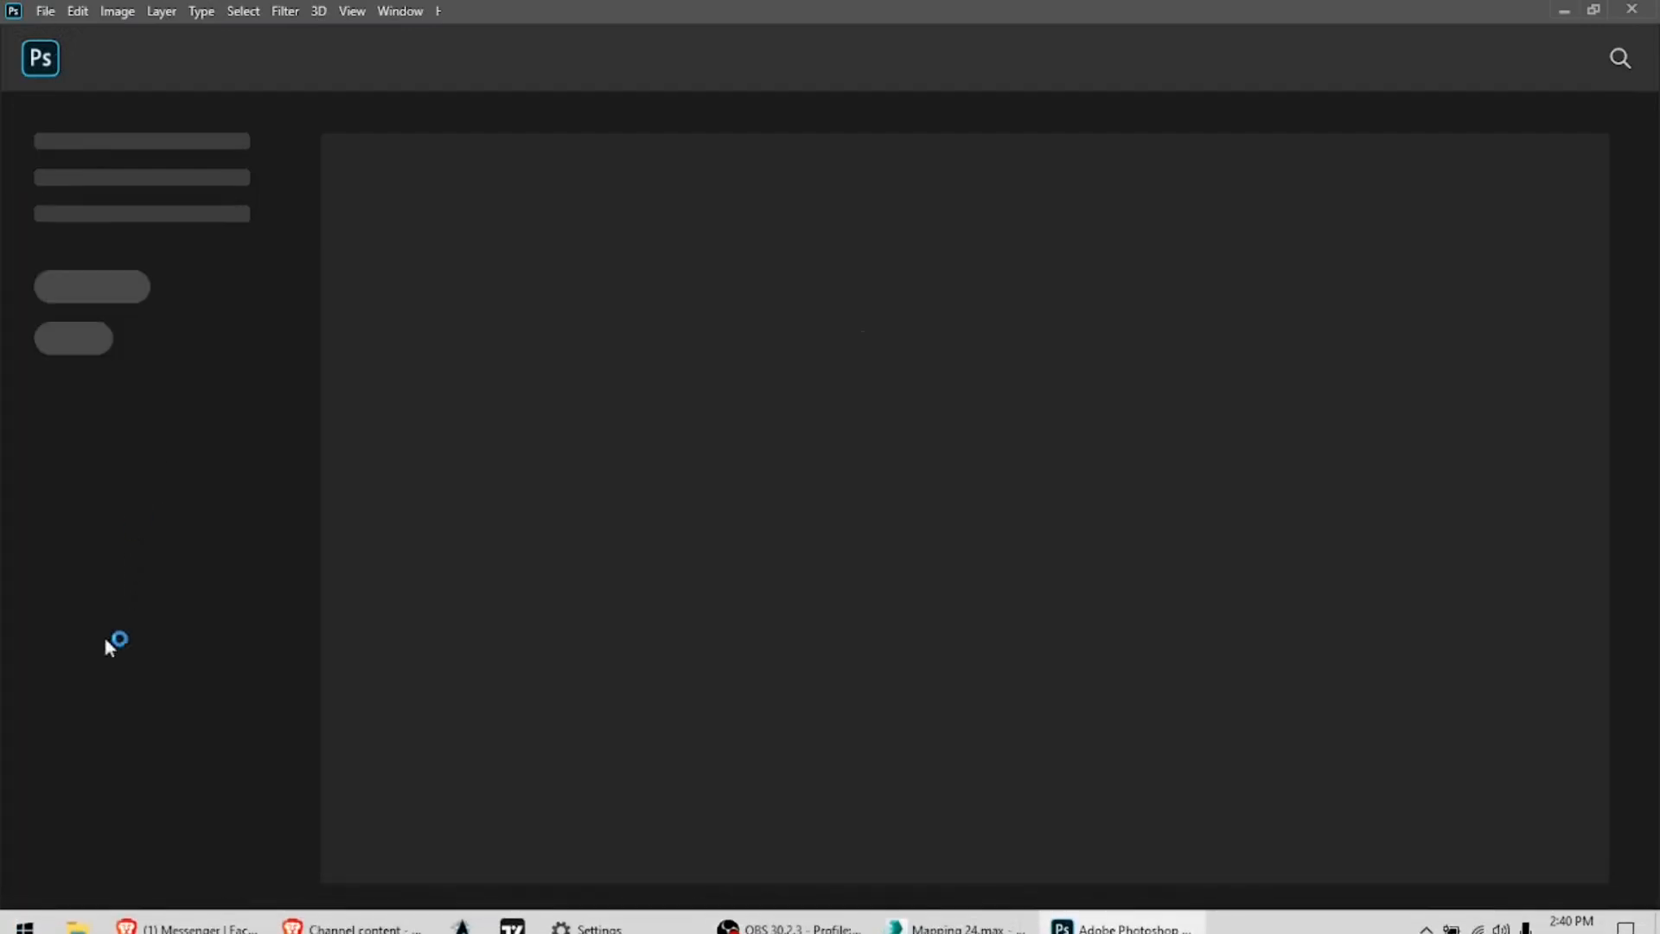
left_click(24, 915)
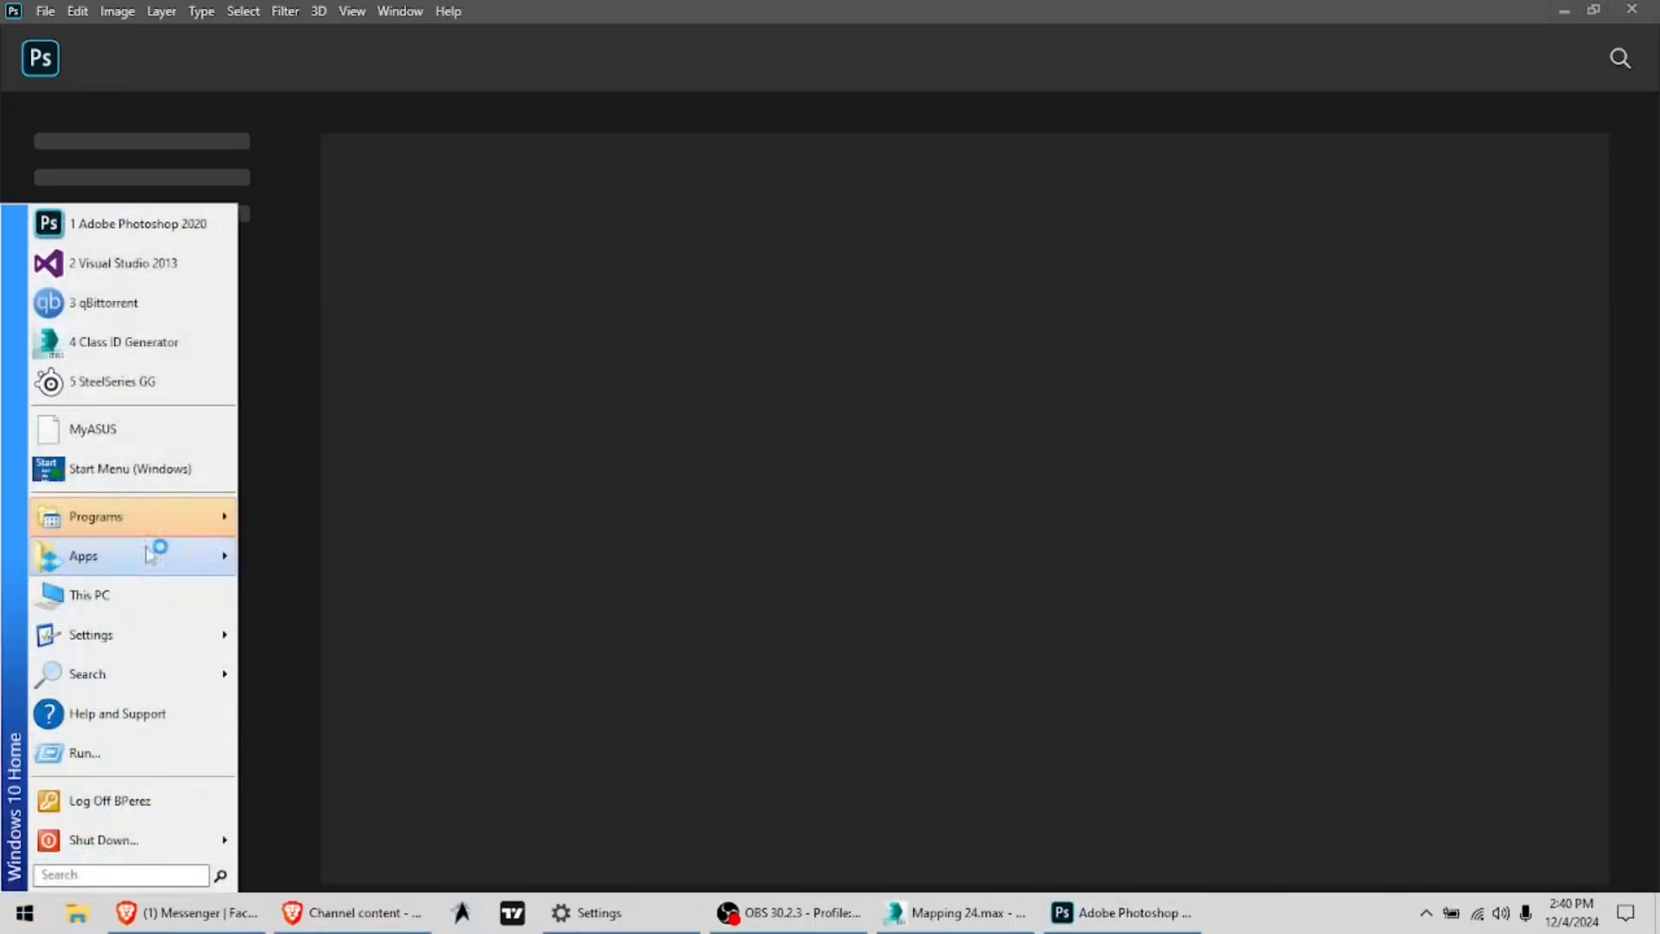
left_click(145, 598)
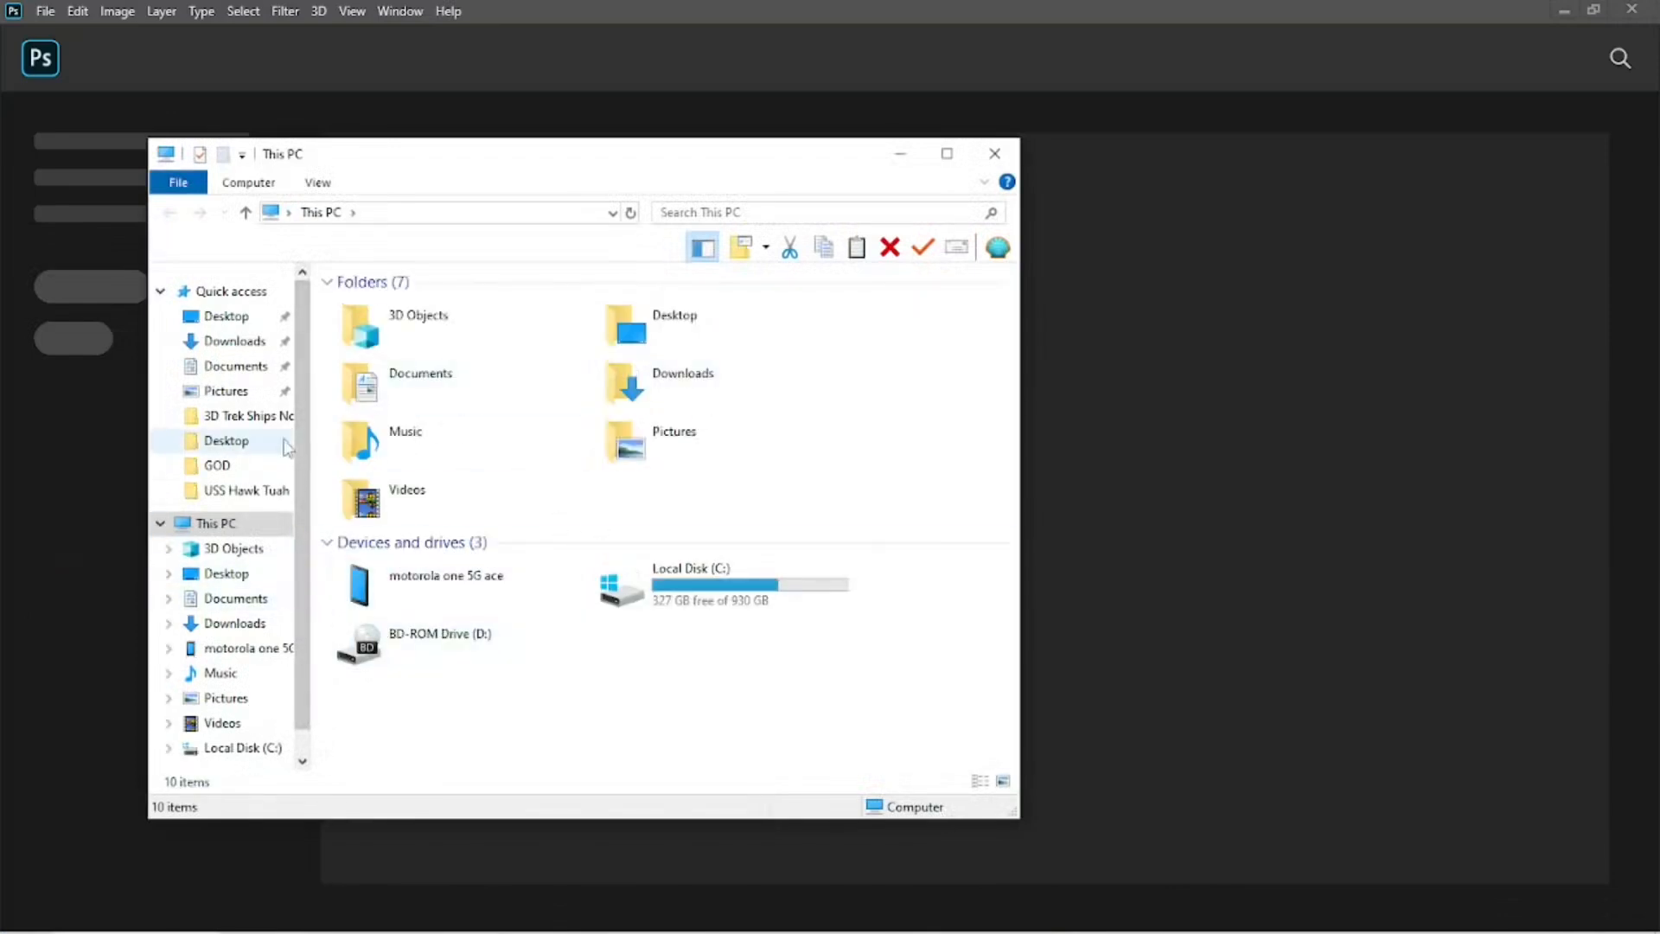
left_click_drag(303, 449, 299, 344)
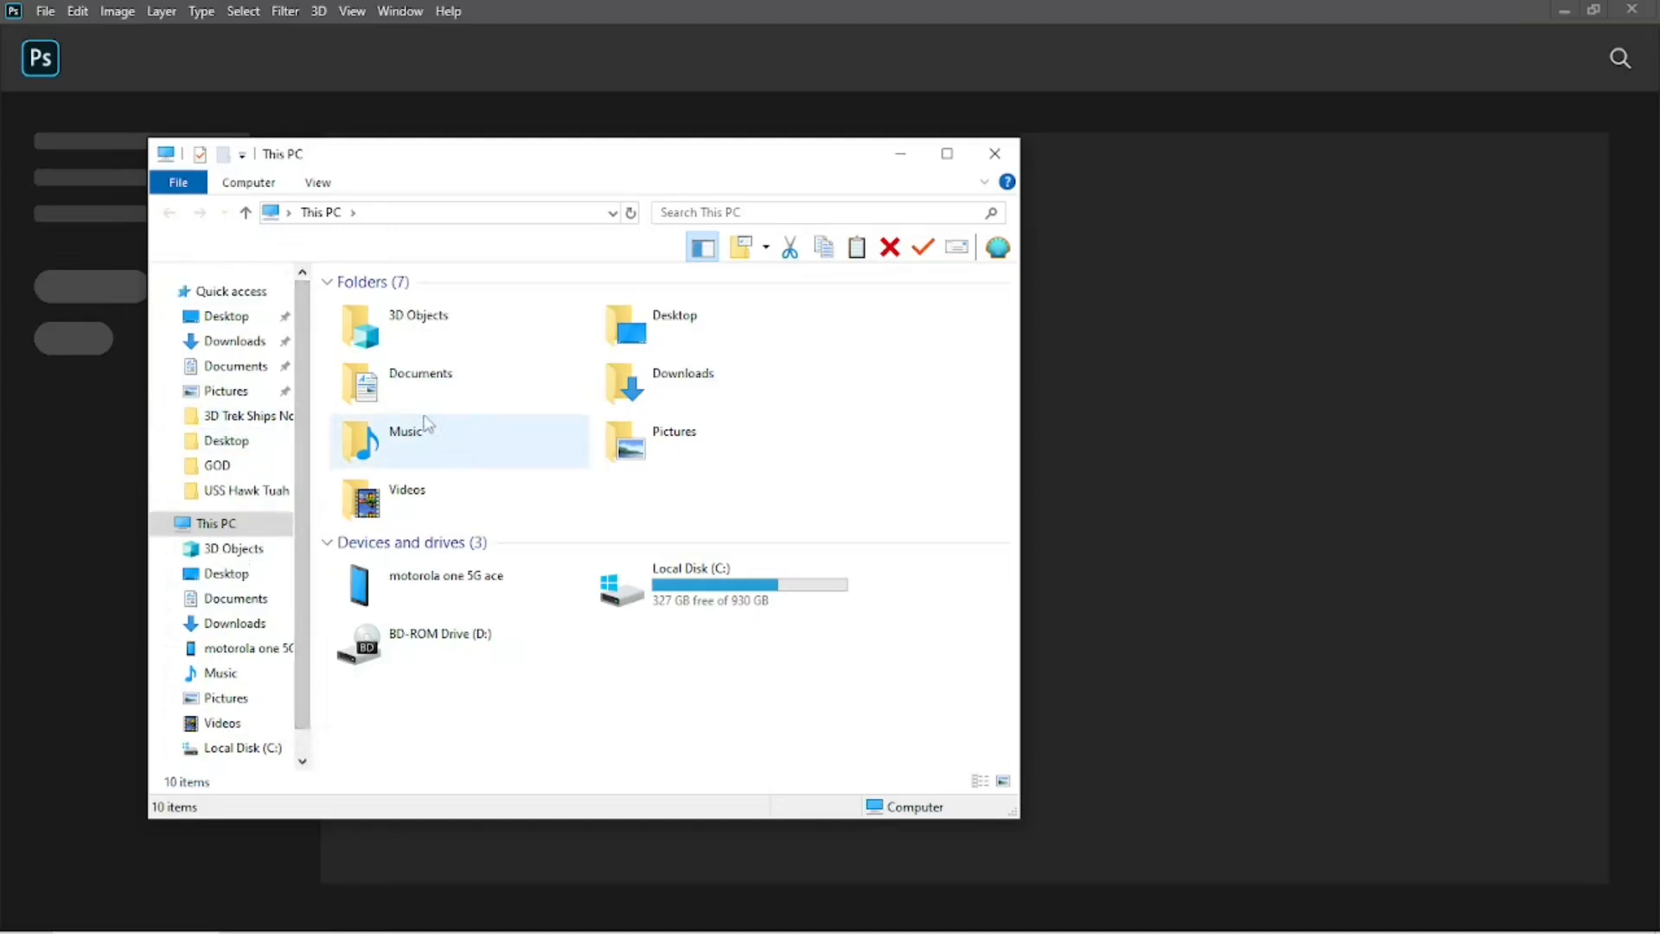
double_click(667, 325)
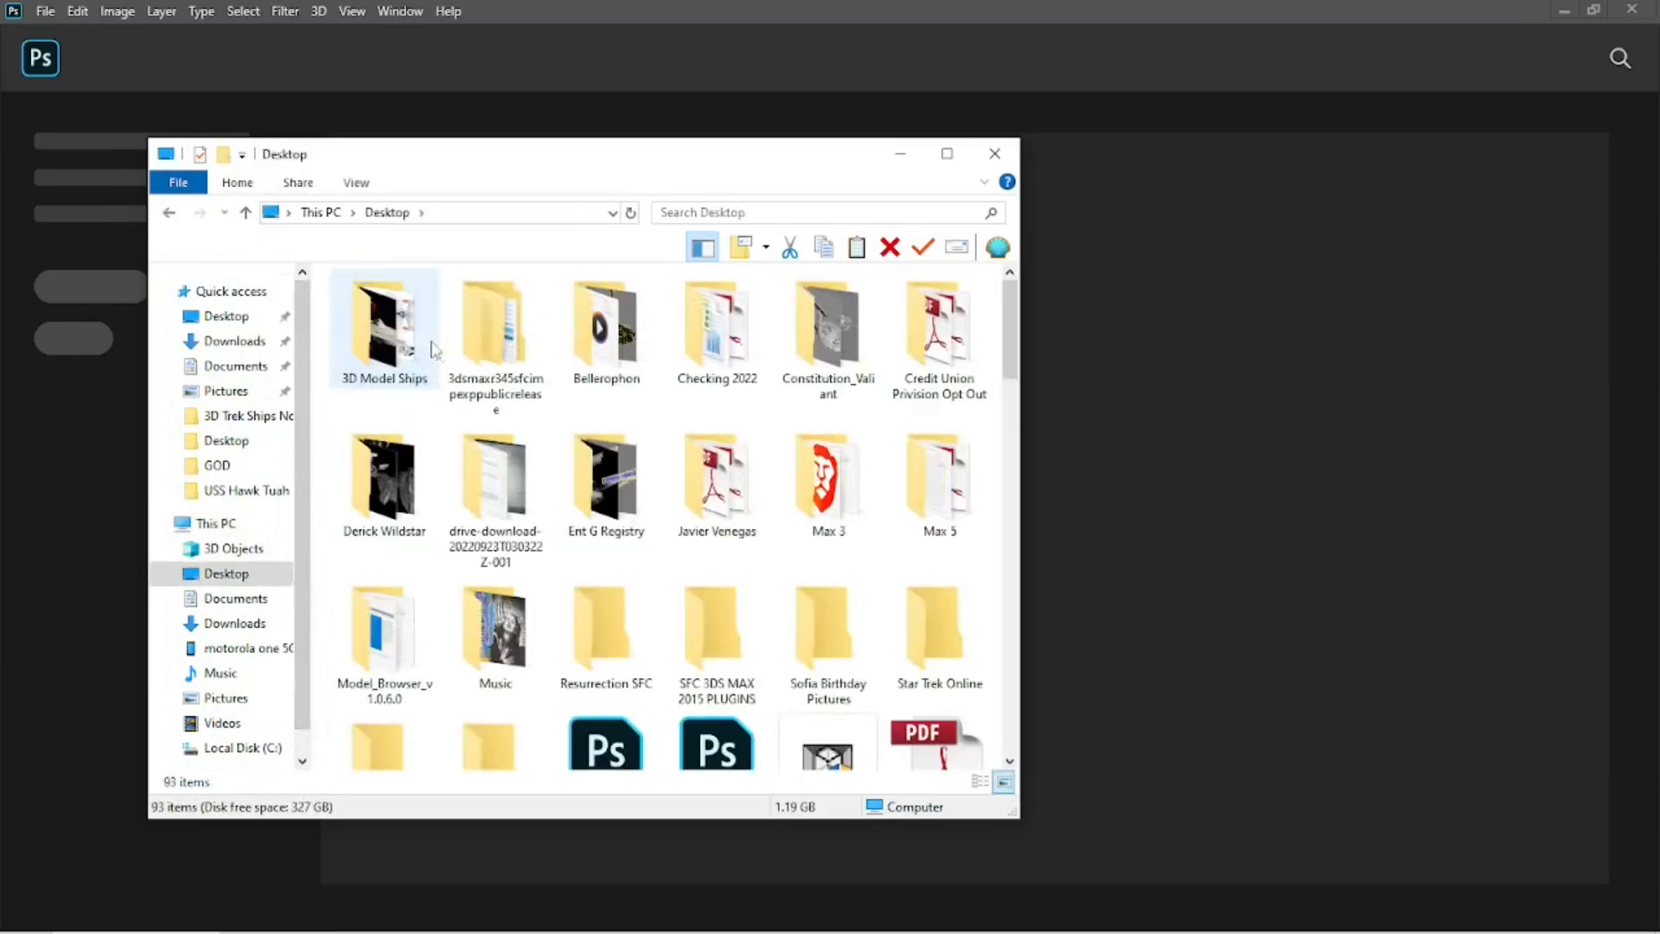
double_click(384, 333)
left_click_drag(1006, 371, 1005, 443)
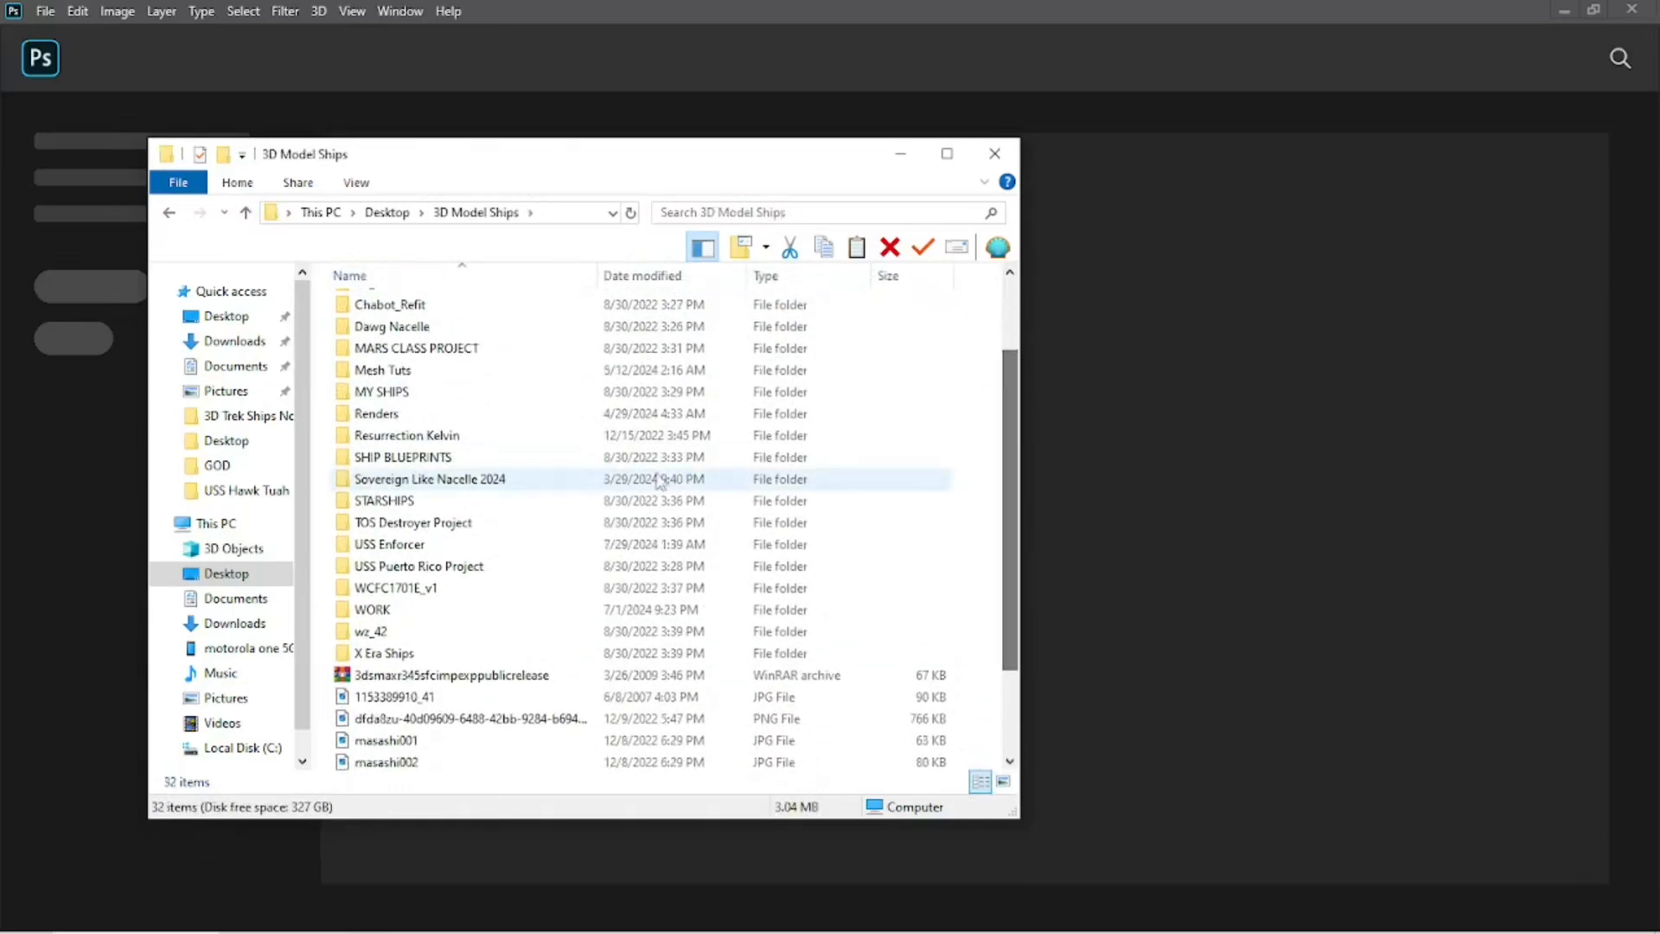
double_click(411, 546)
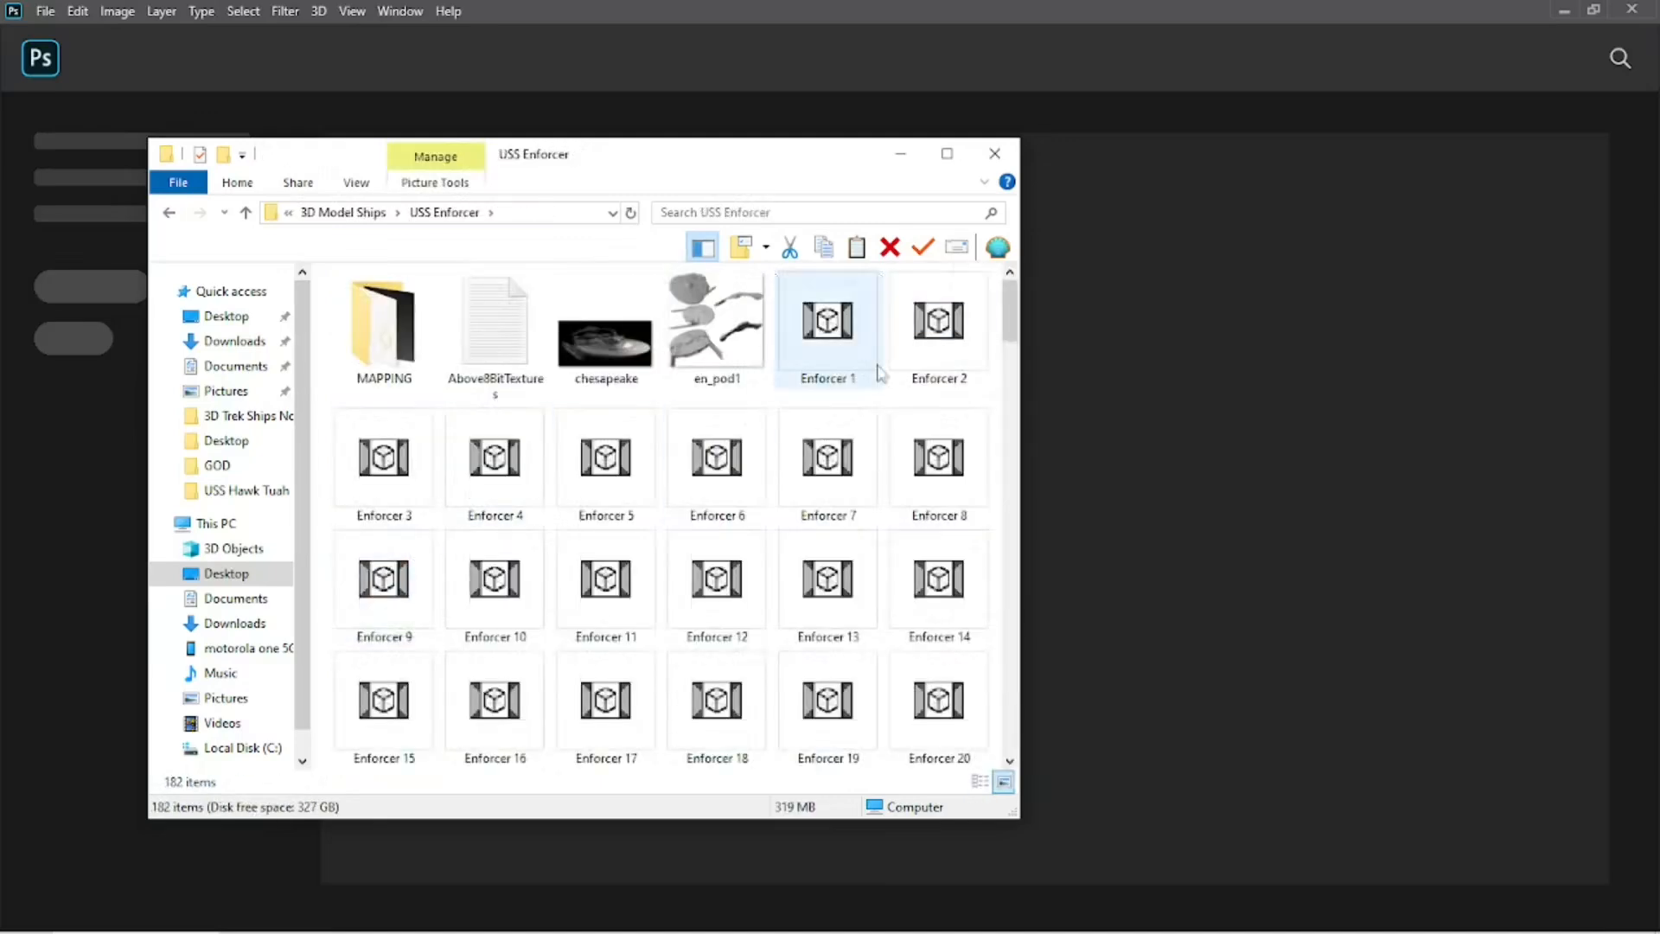
double_click(370, 302)
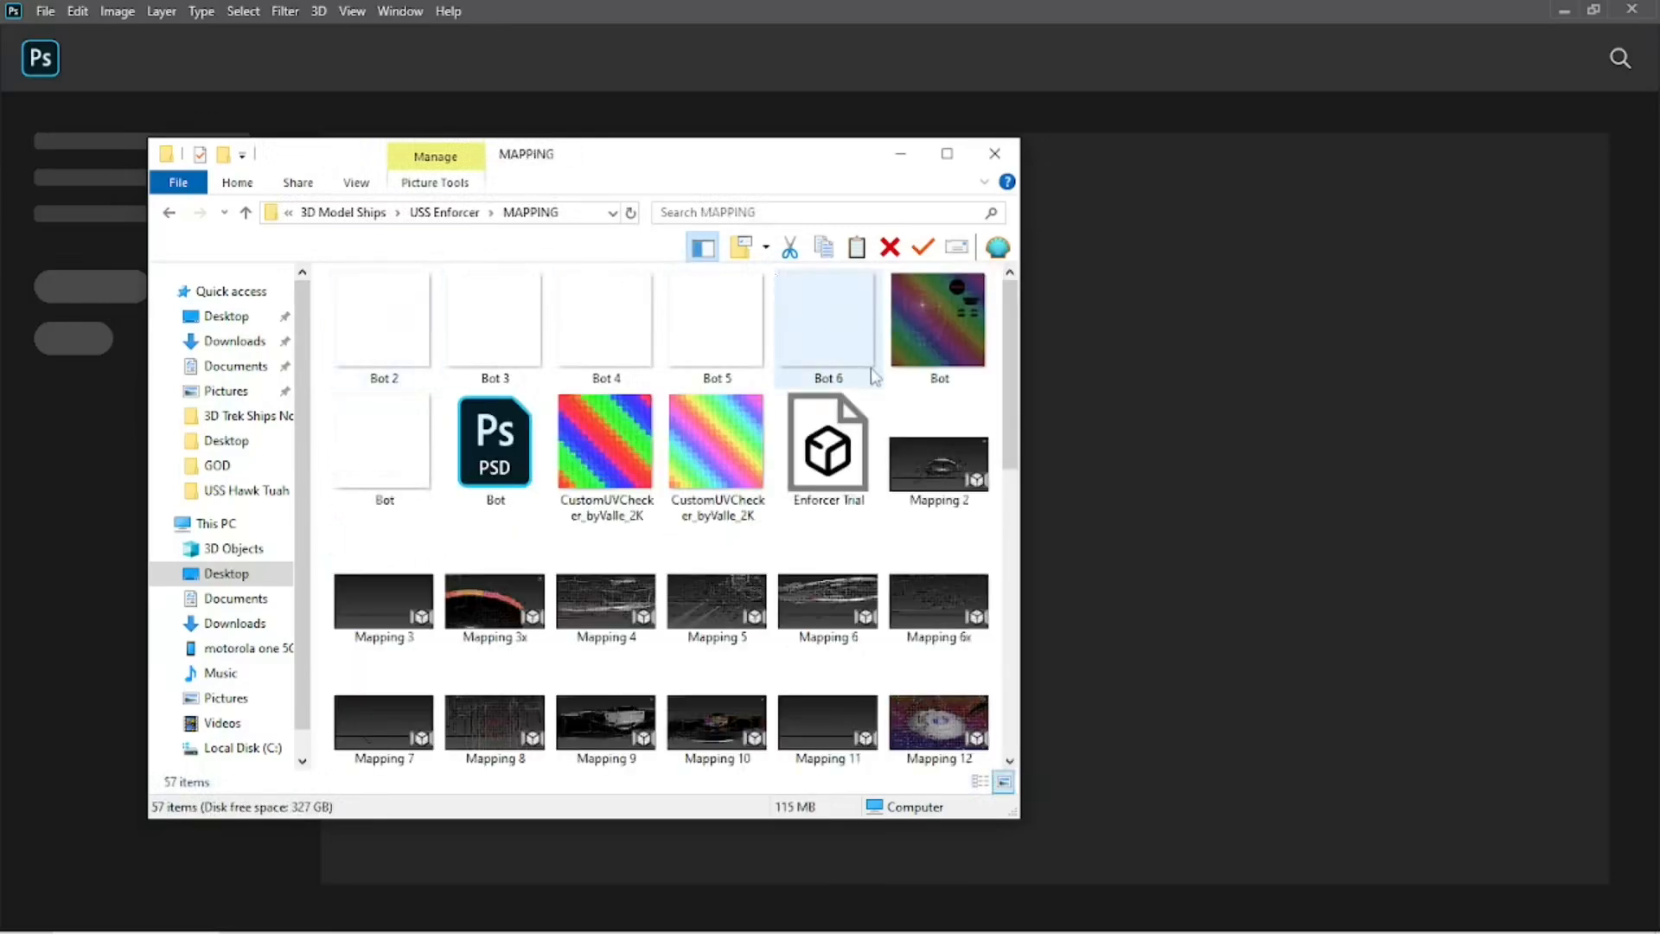
- Open the Bot PSD file from the MAPPING folder in Photoshop and open Bot 6.png as a separate document
left_click(510, 471)
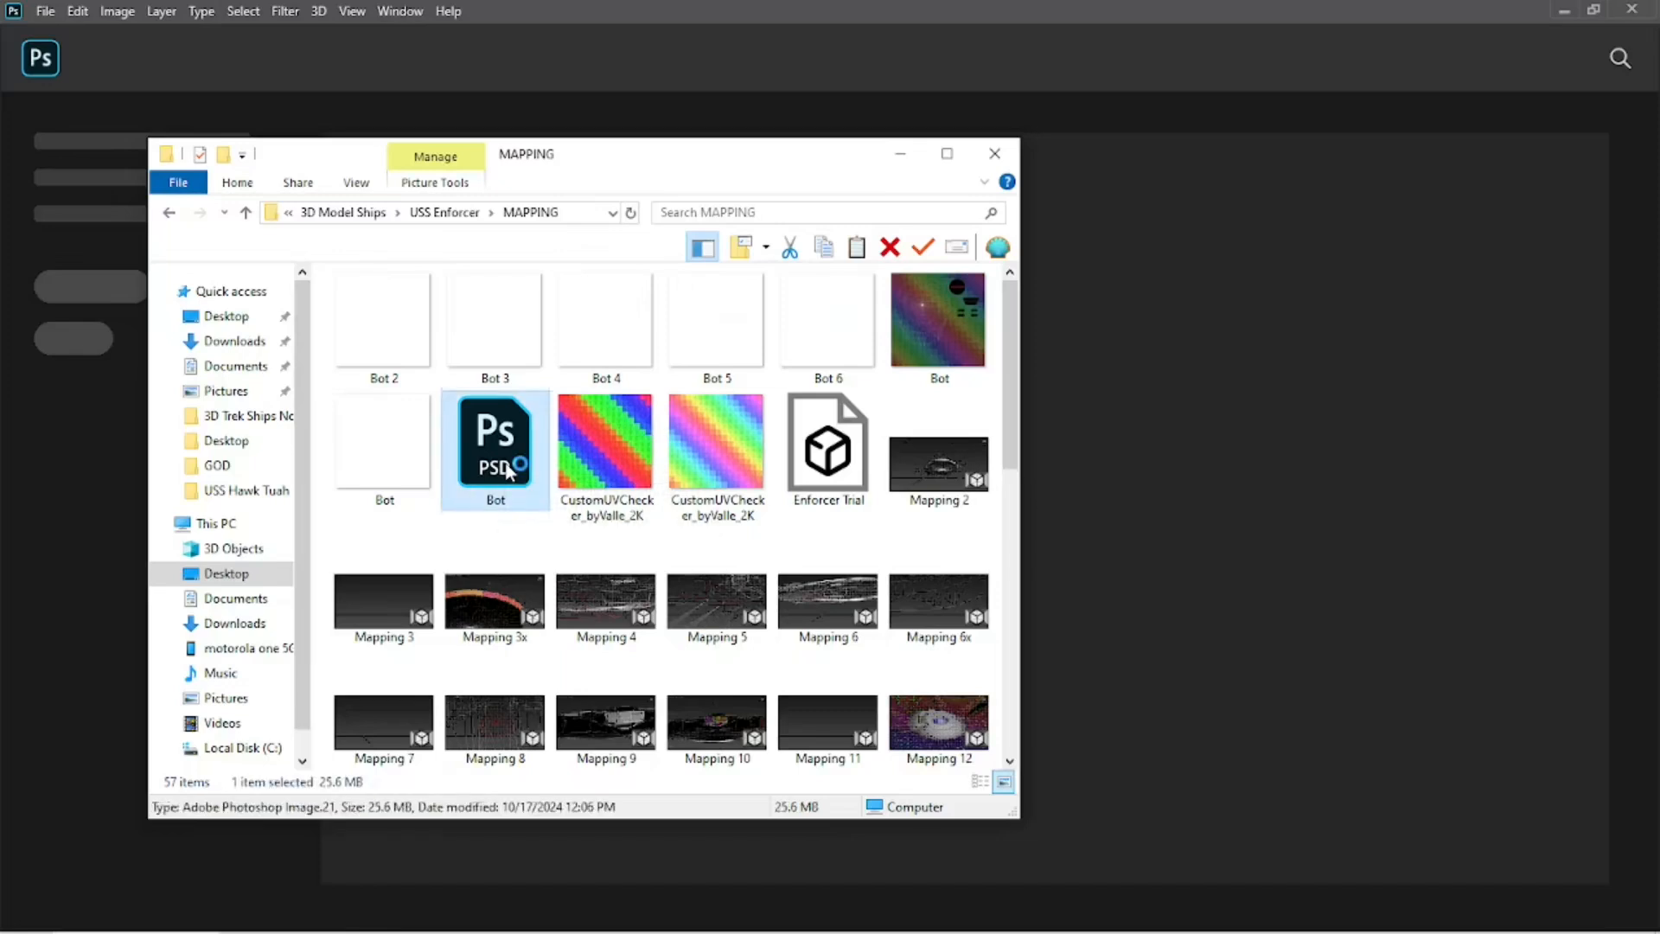
double_click(510, 471)
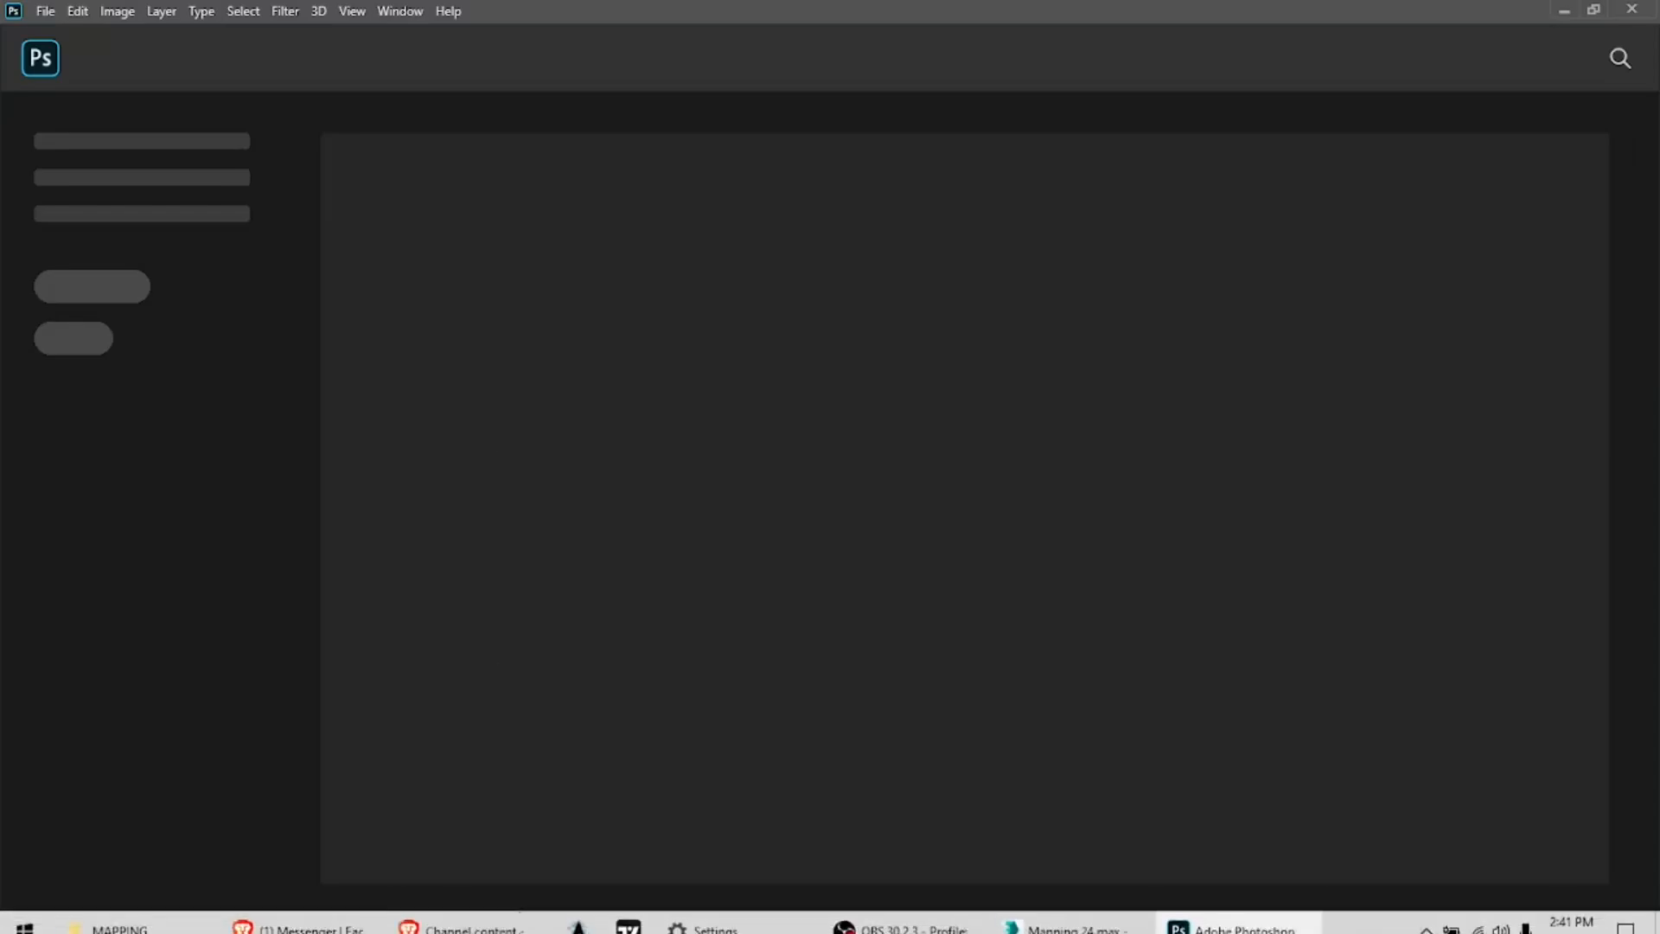
left_click(194, 918)
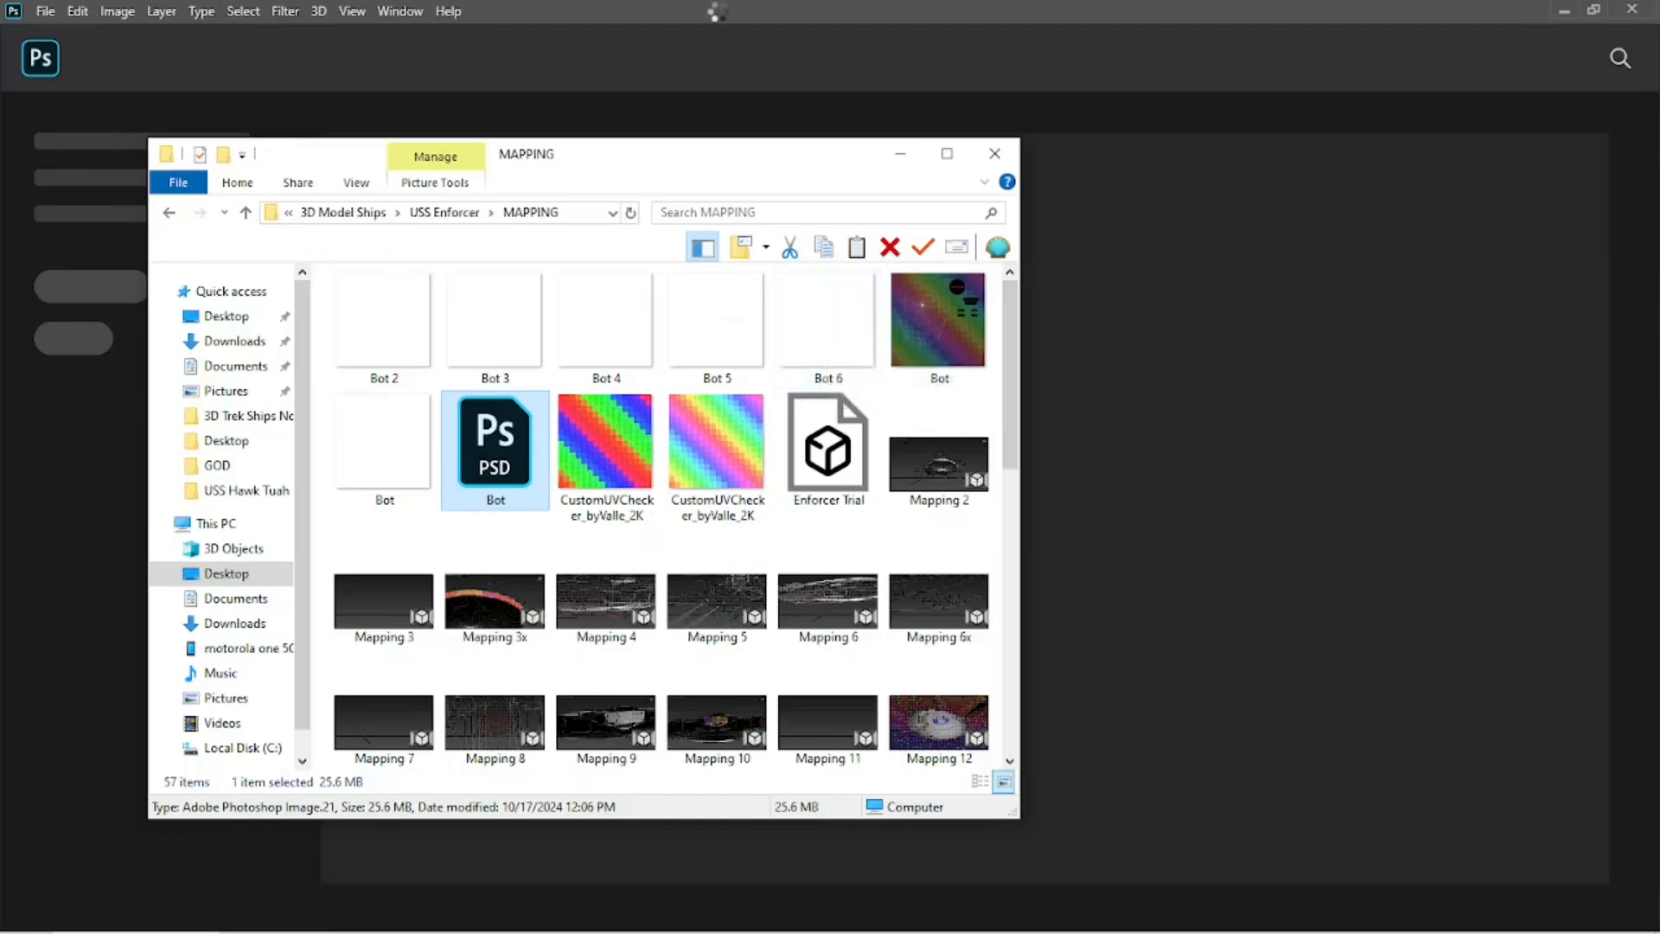
left_click(899, 156)
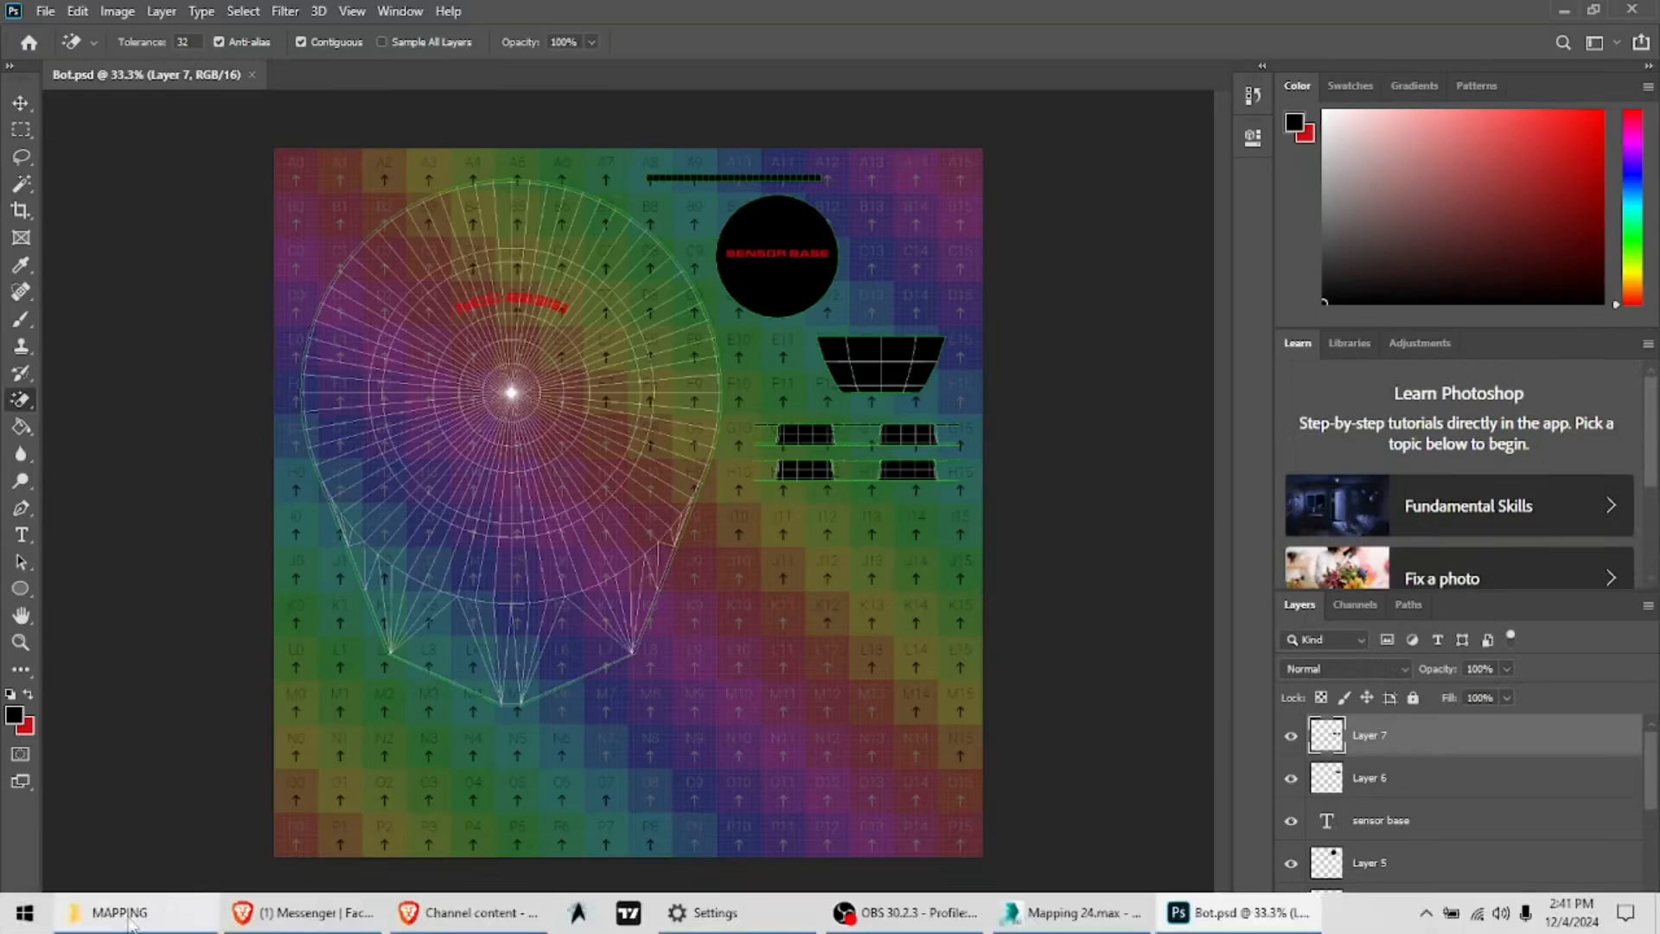
left_click(143, 921)
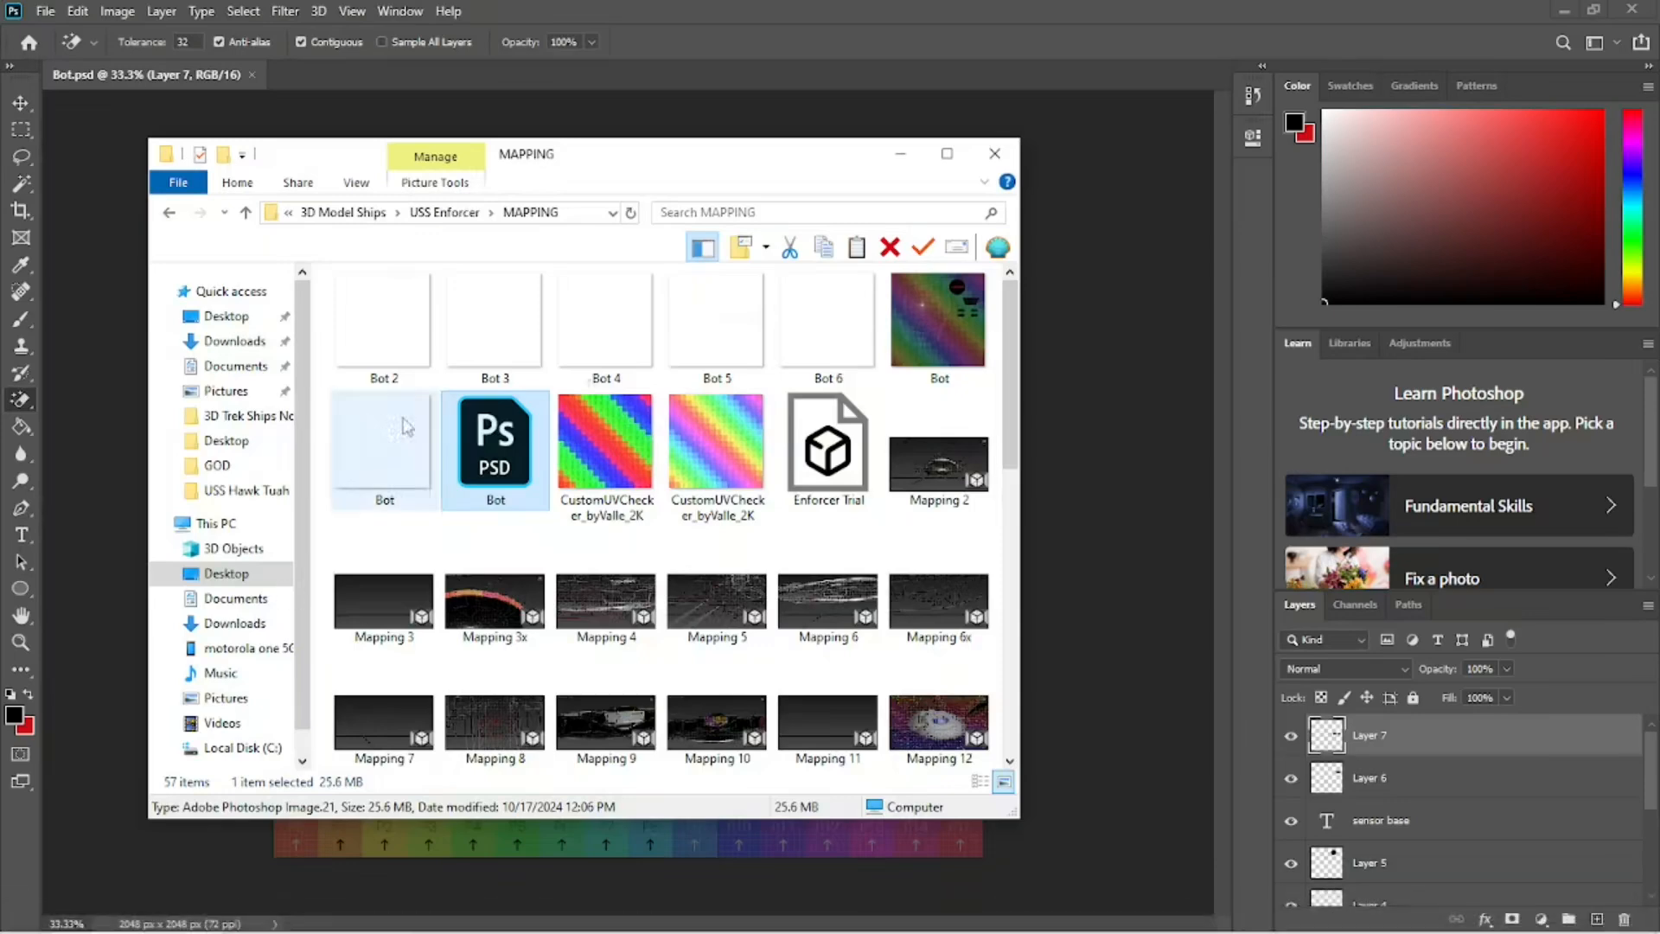
left_click_drag(819, 325, 780, 40)
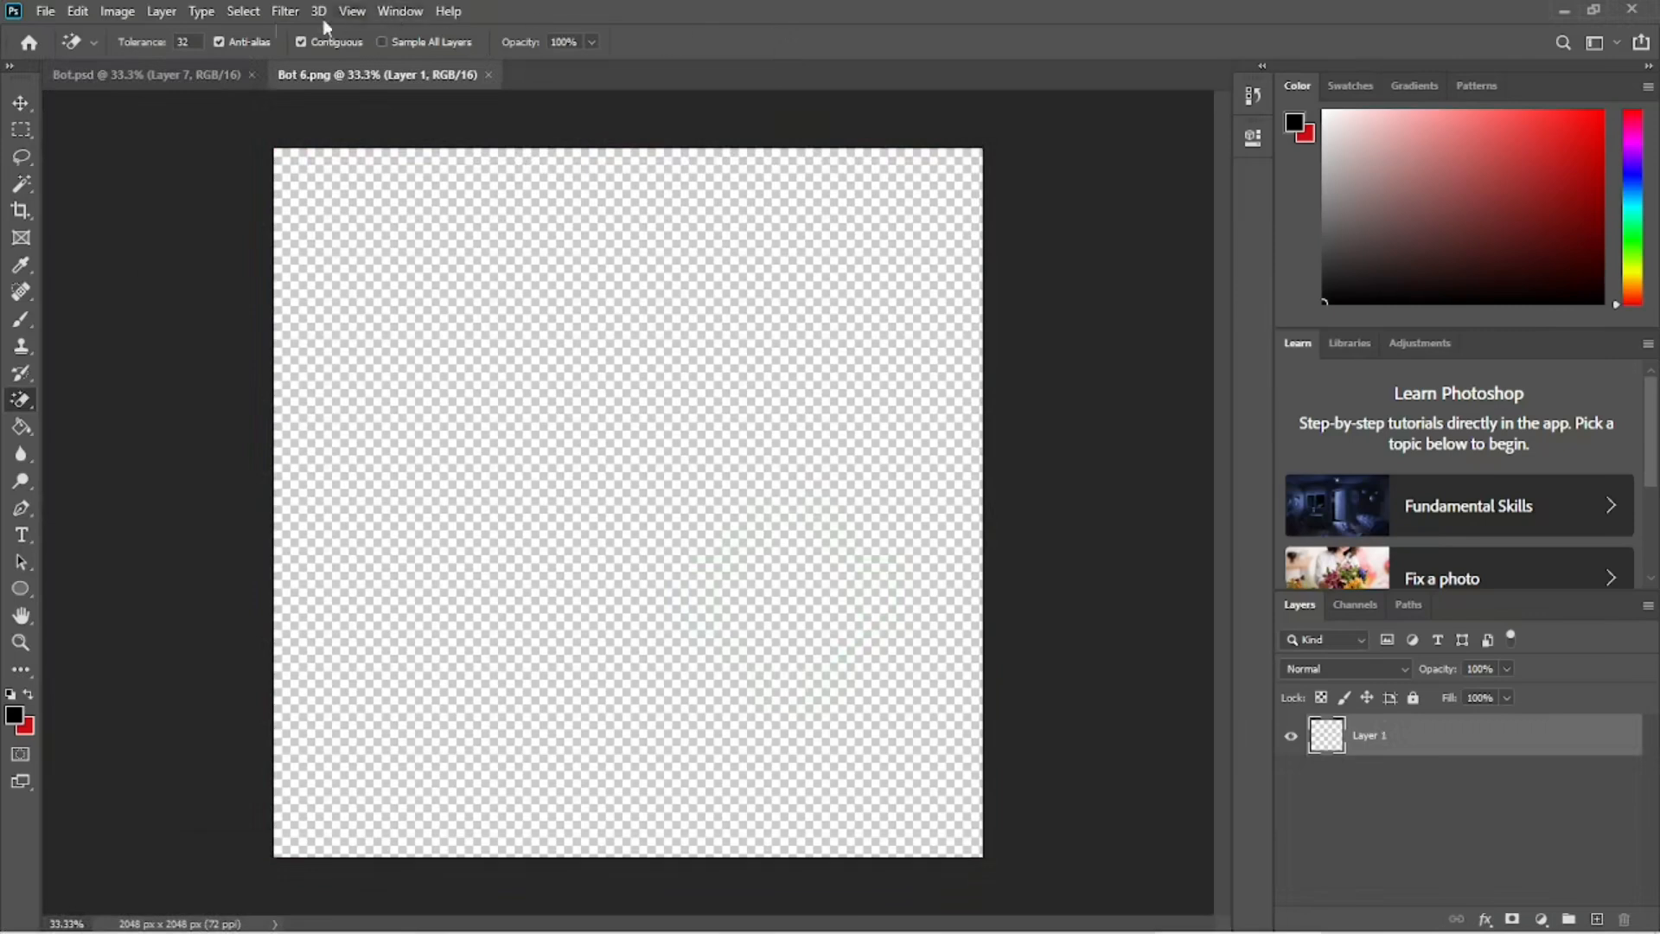
- Add a new layer beneath the ring template's Layer 1 in Bot 6.png and fill it with black
left_click(242, 12)
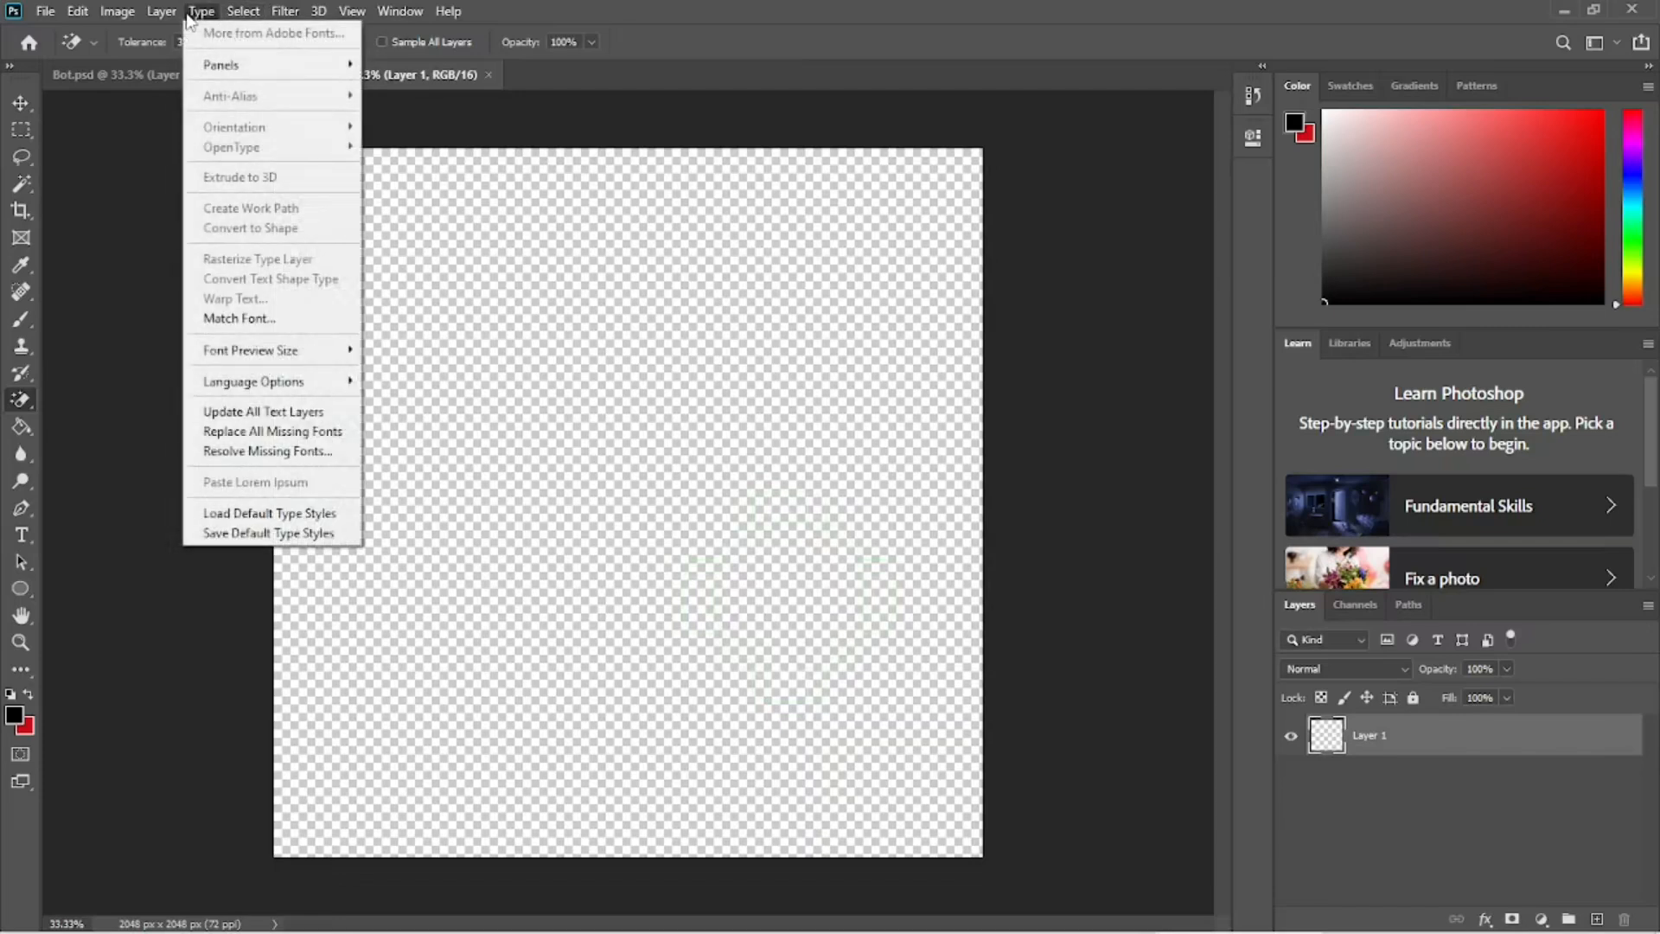
mouse_move(159, 14)
left_click(397, 35)
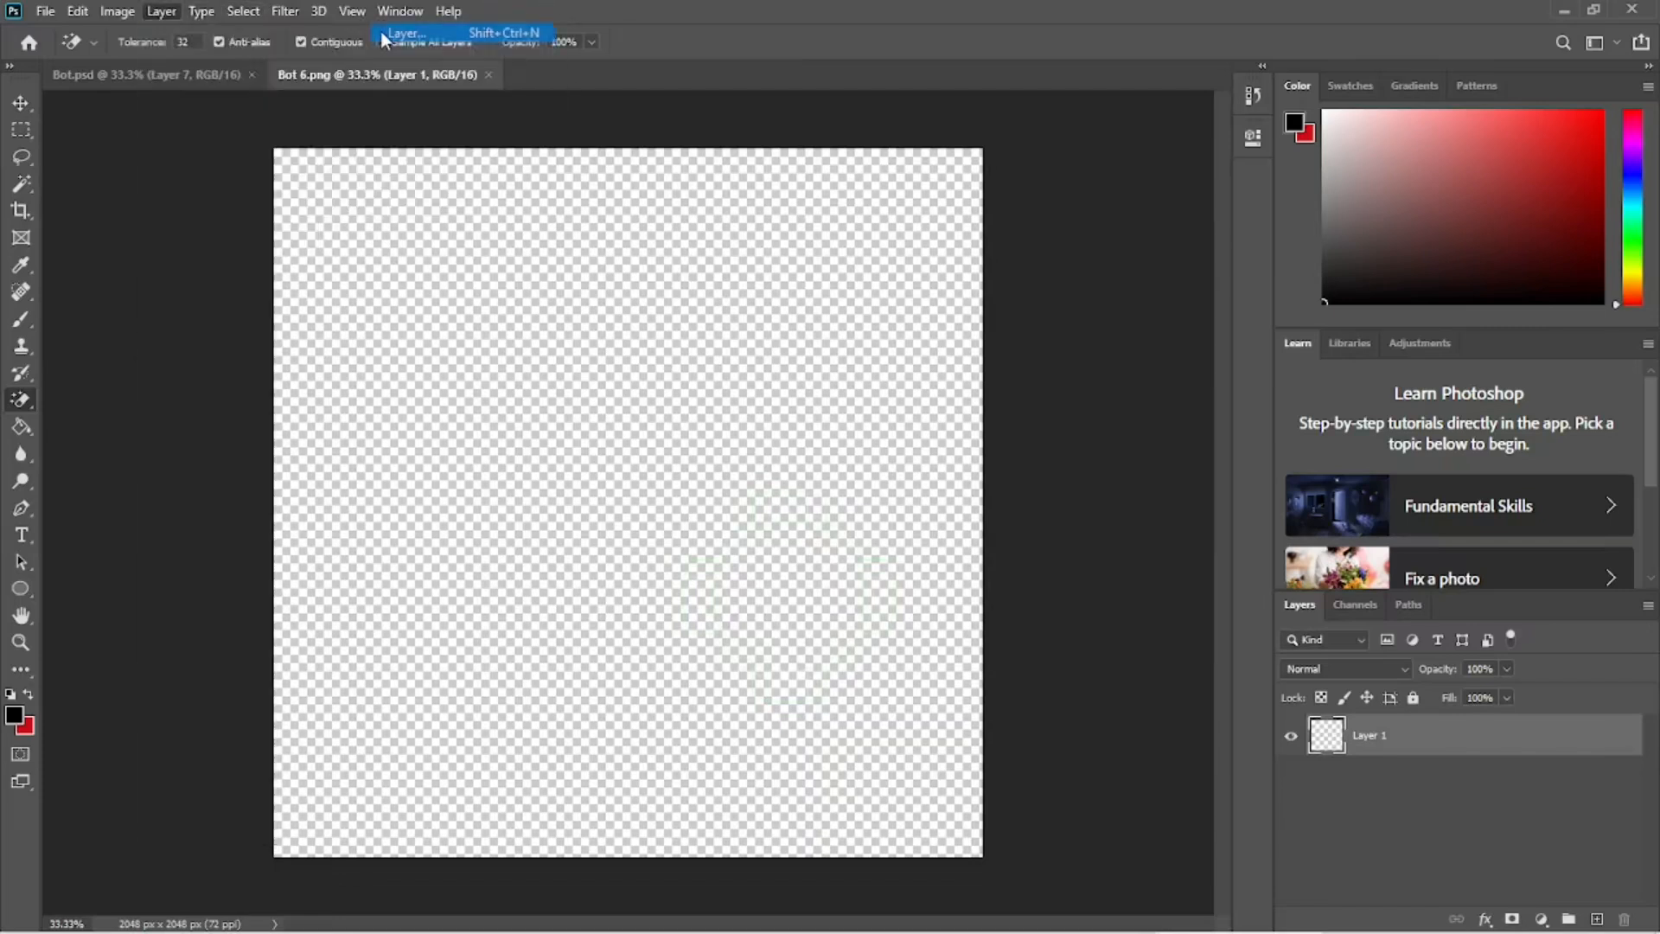
left_click(990, 280)
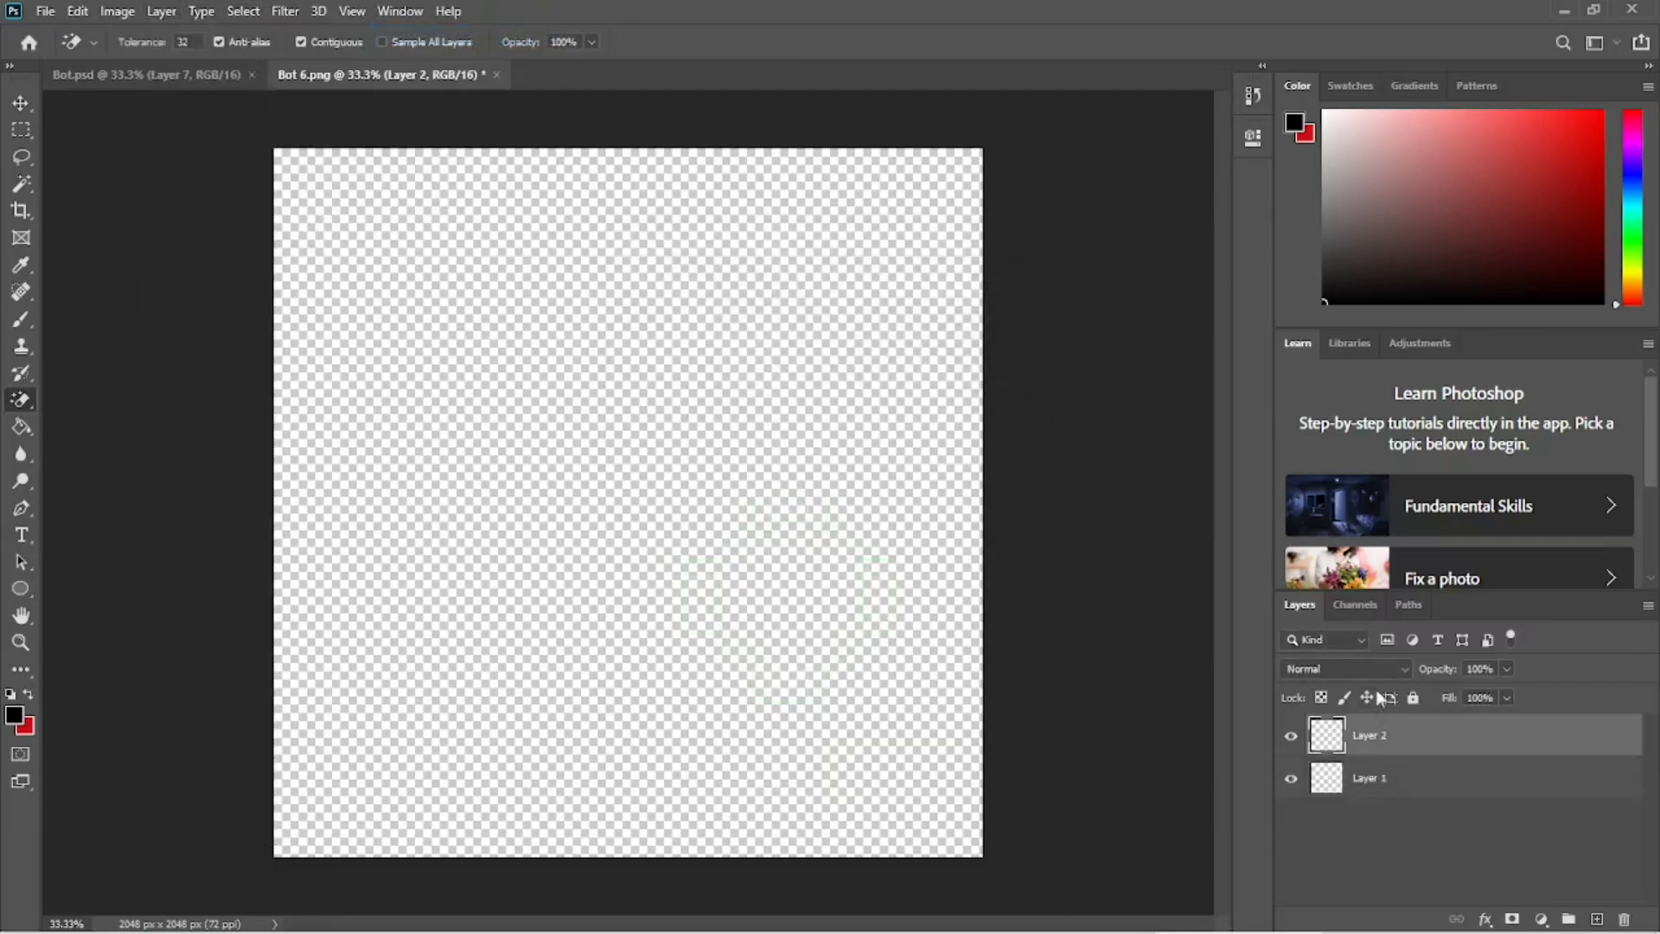
left_click_drag(1383, 738, 1390, 802)
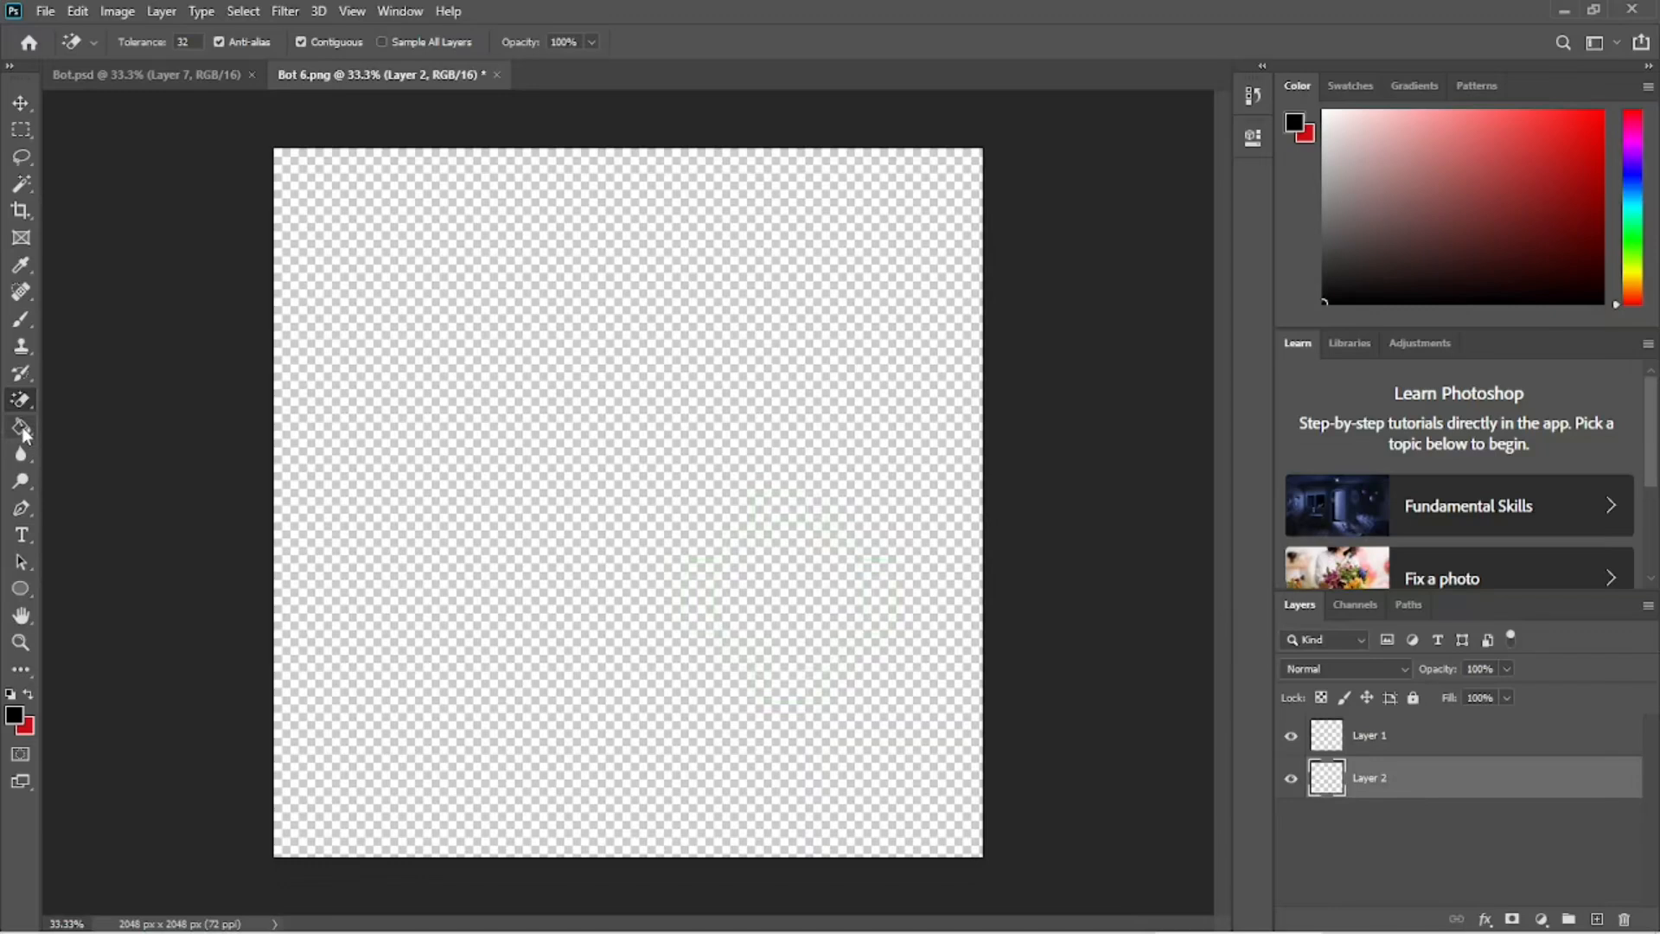
left_click(22, 428)
left_click(402, 476)
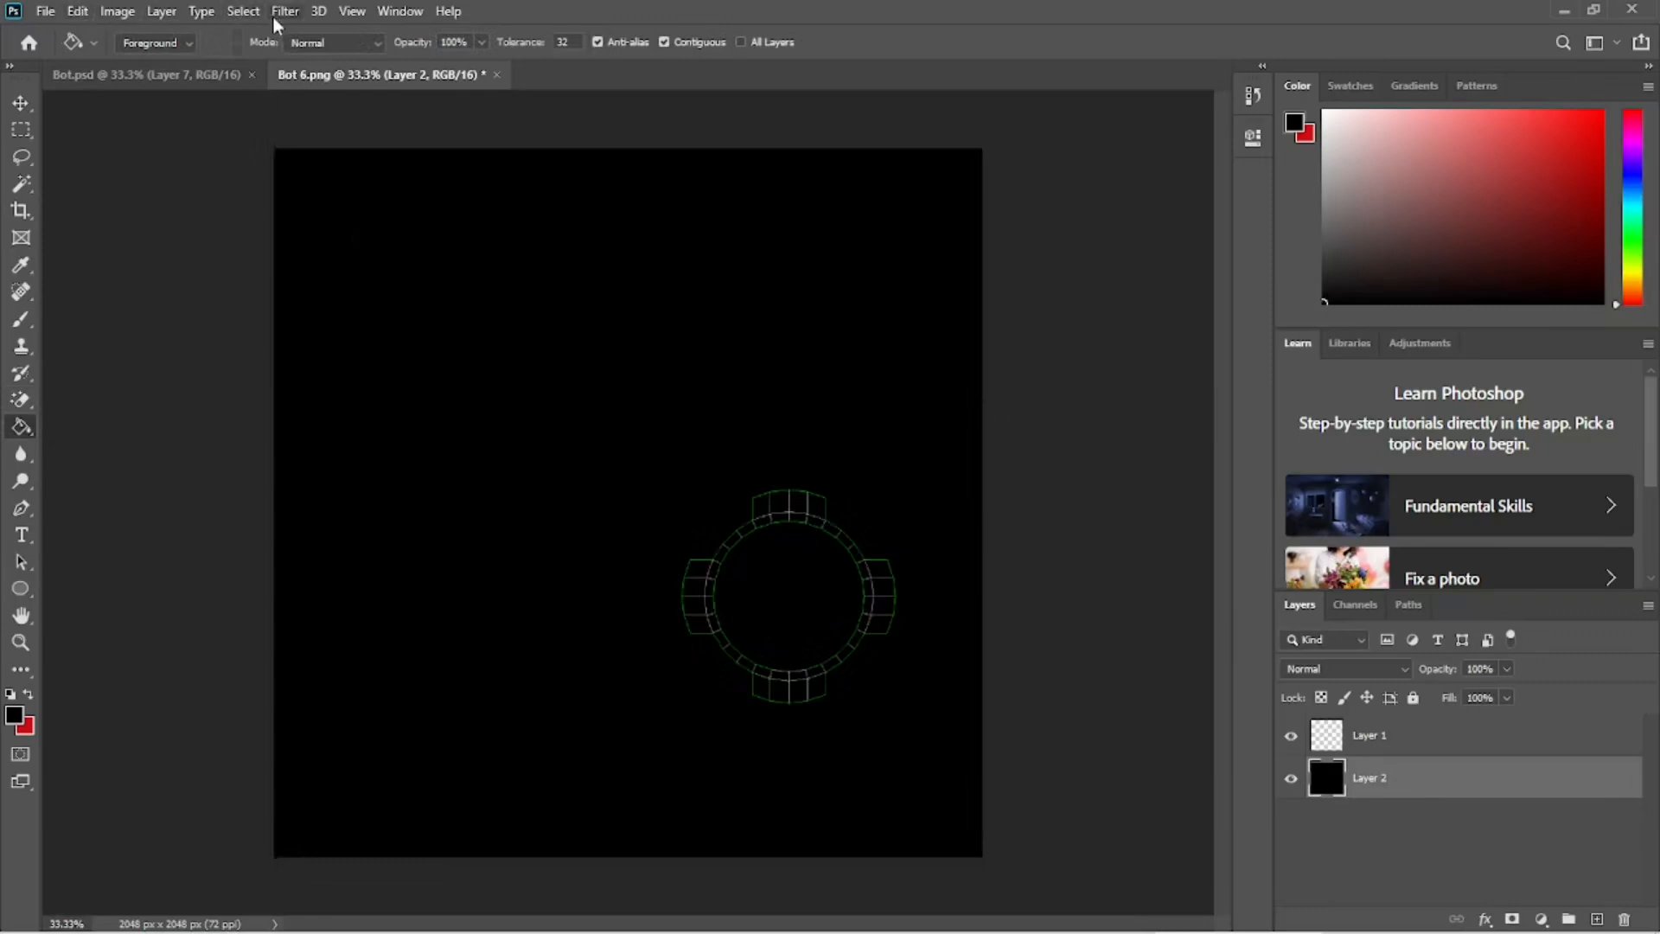
- Copy the entire Bot 6.png canvas merged and paste it into Bot.psd as a new layer
left_click(241, 12)
left_click(246, 32)
left_click(75, 13)
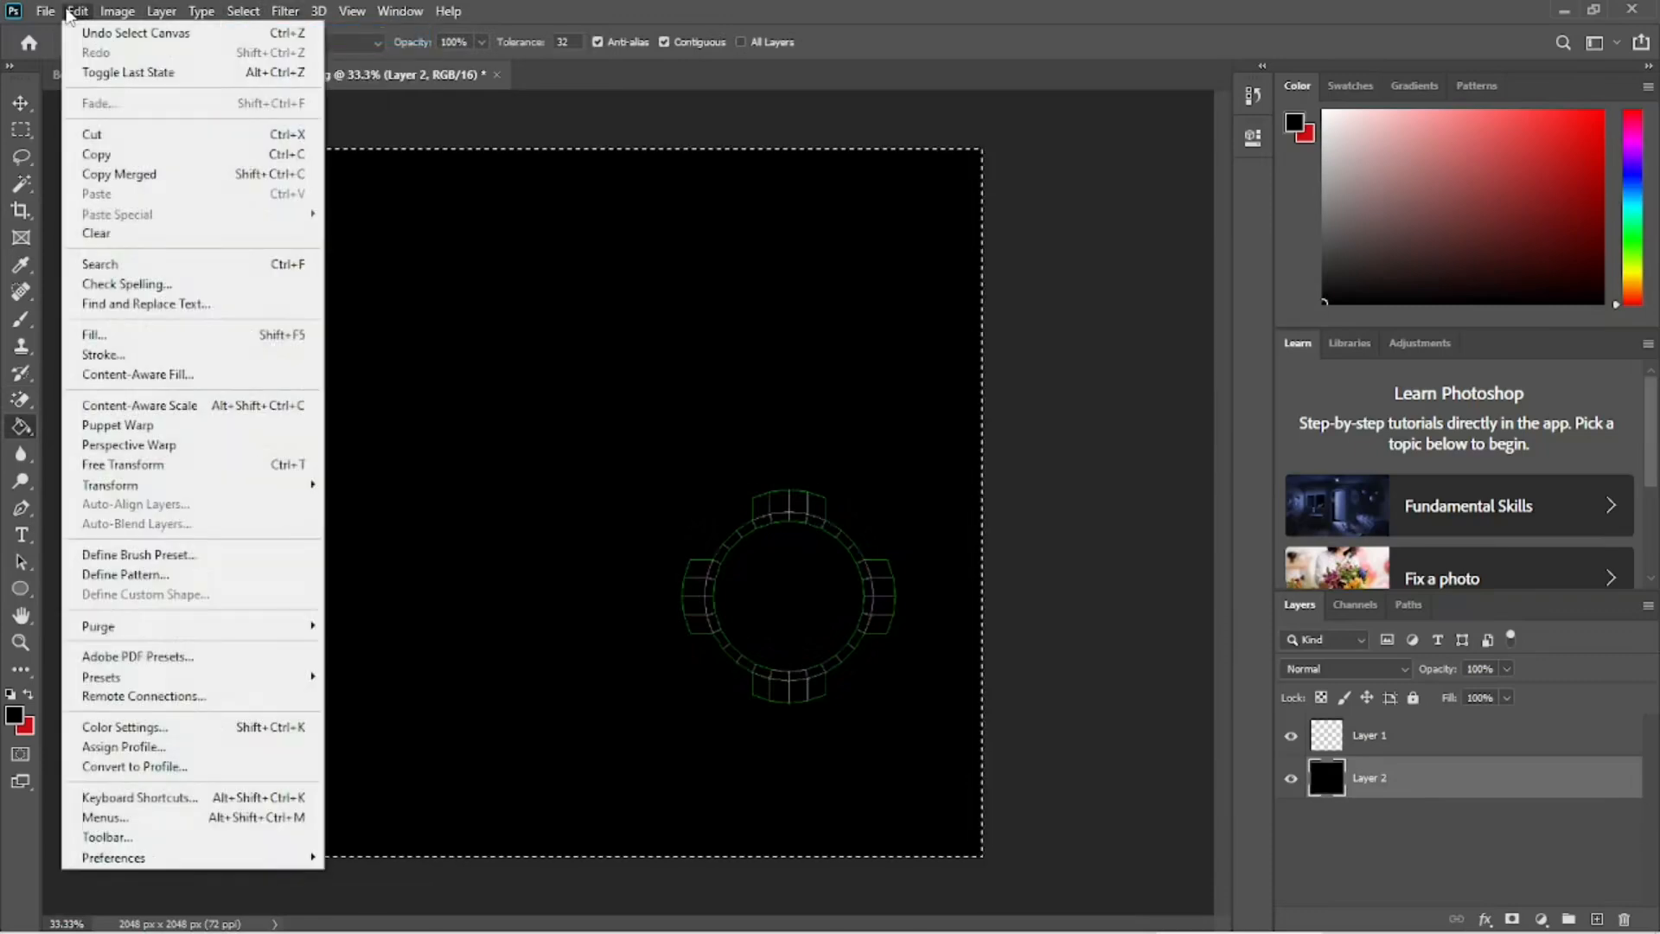
left_click(119, 174)
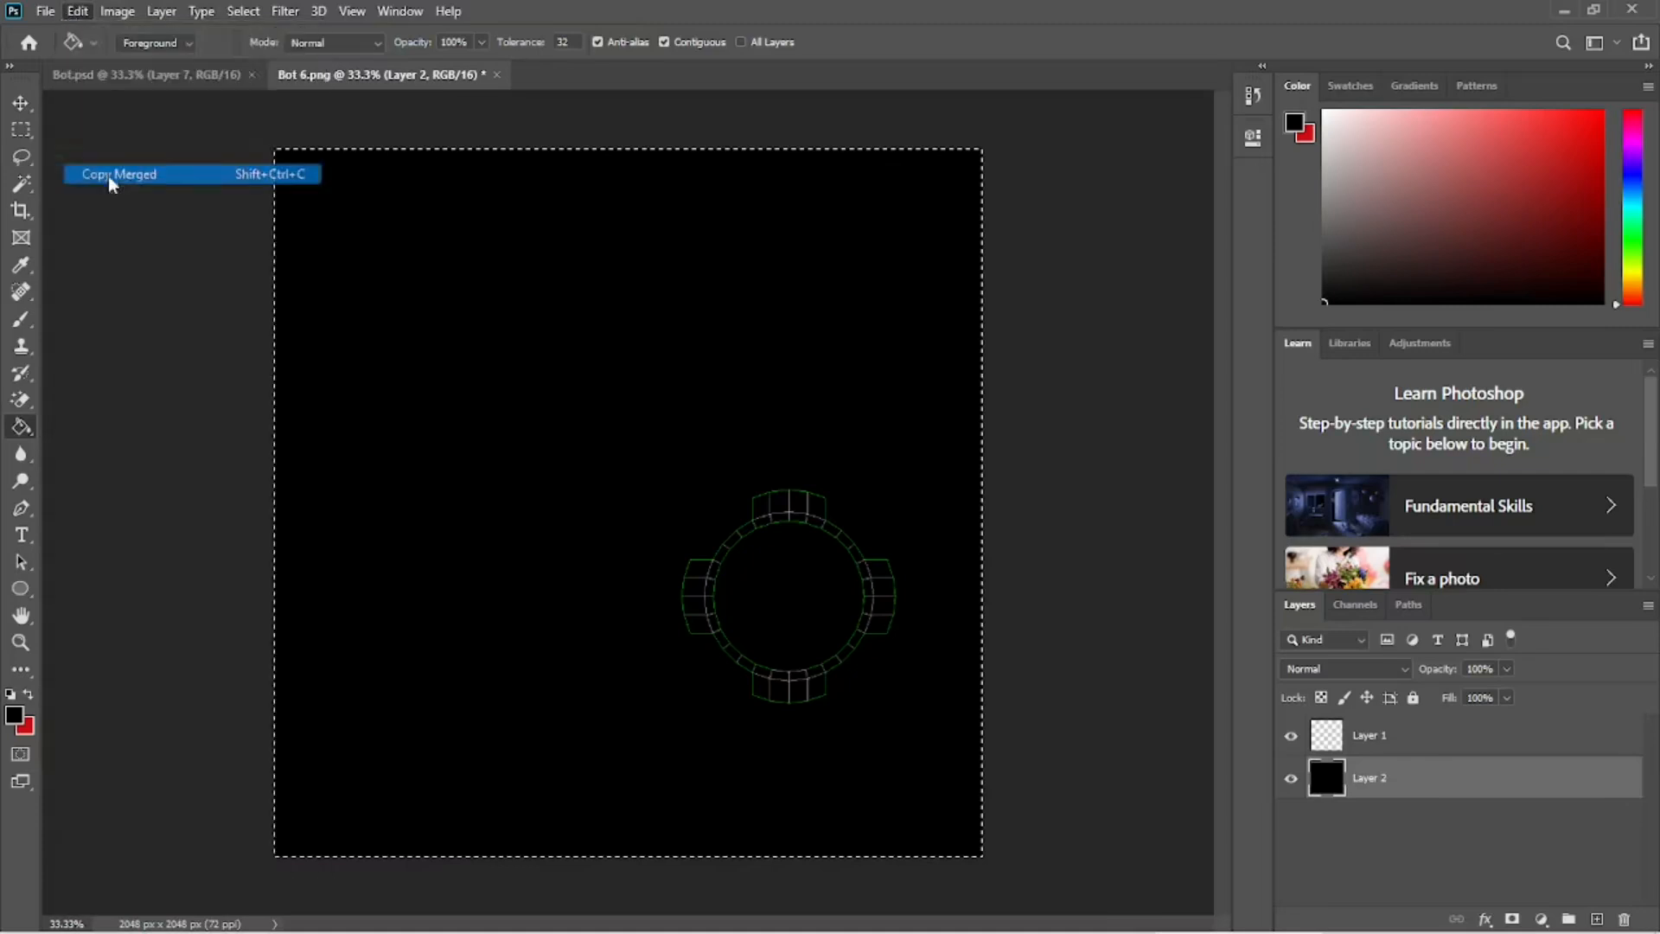
left_click(100, 76)
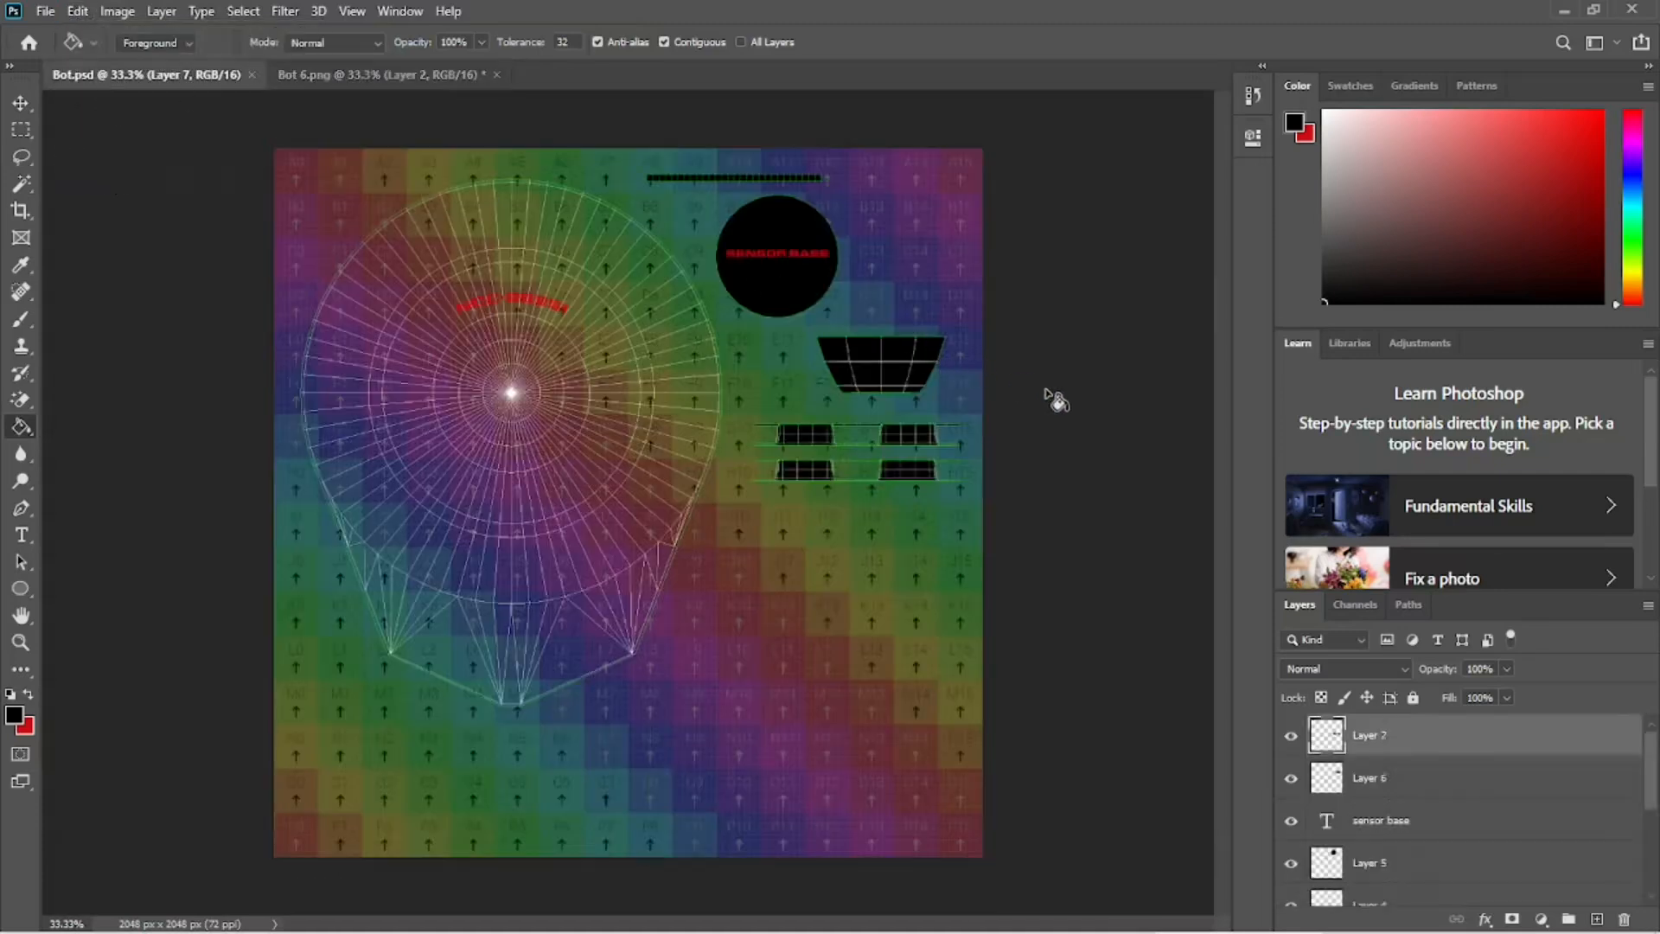
key("ctrl+v")
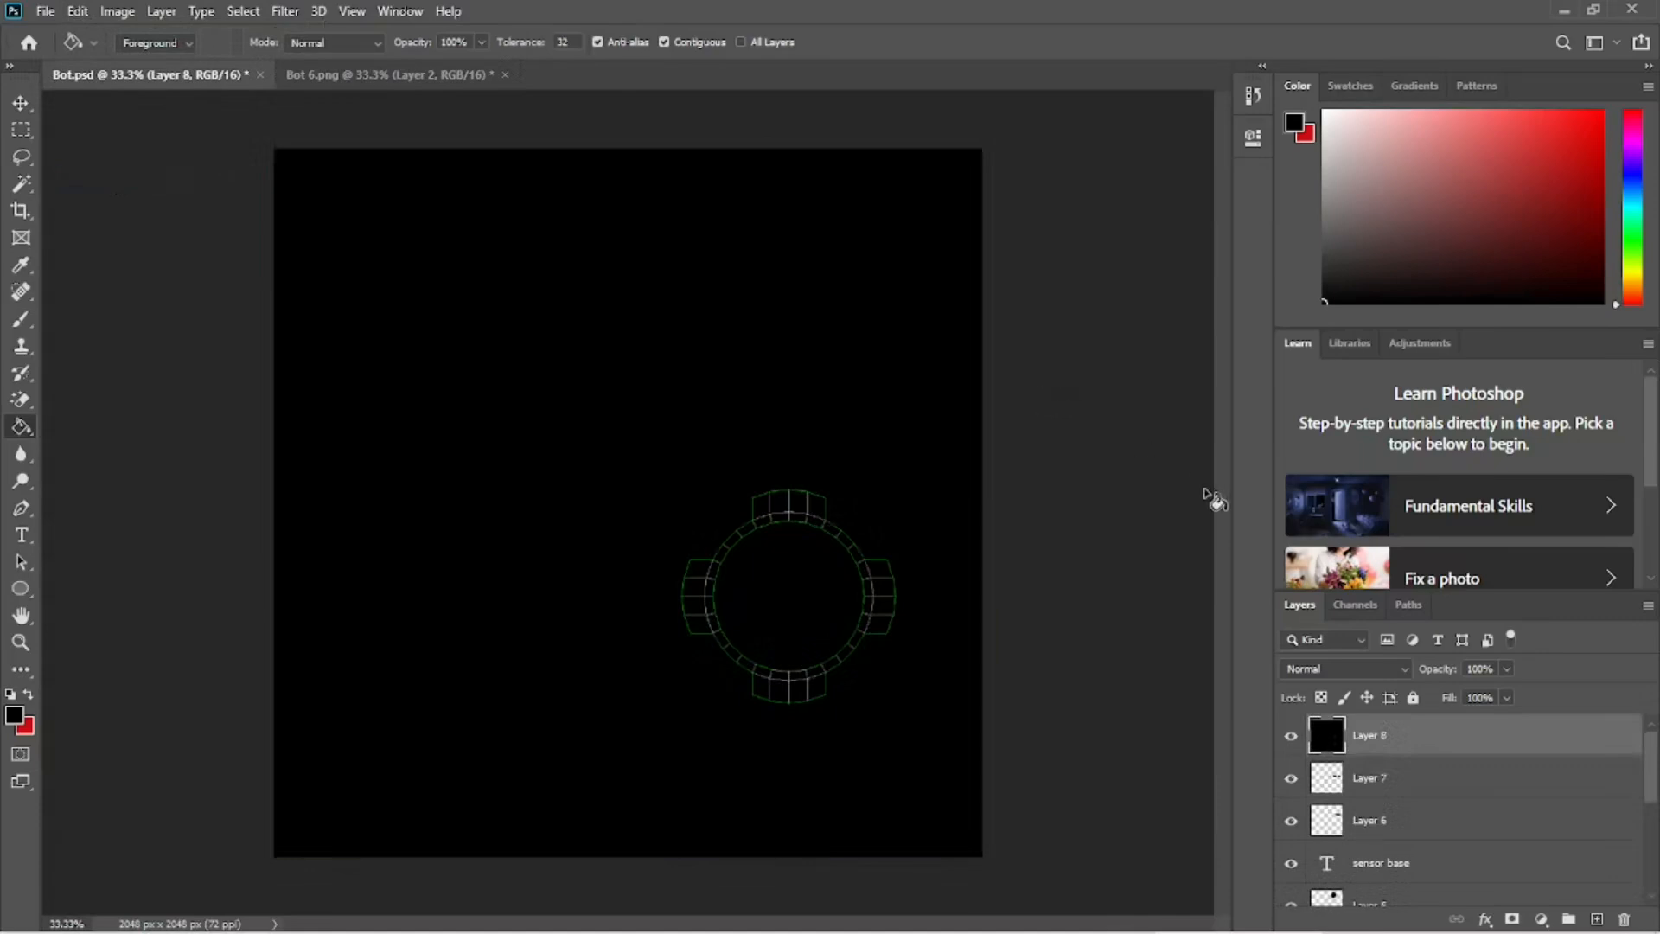
- Erase the black outside the ring and inside its central circle on the pasted layer with the Magic Eraser Tool
left_click(25, 408)
right_click(25, 408)
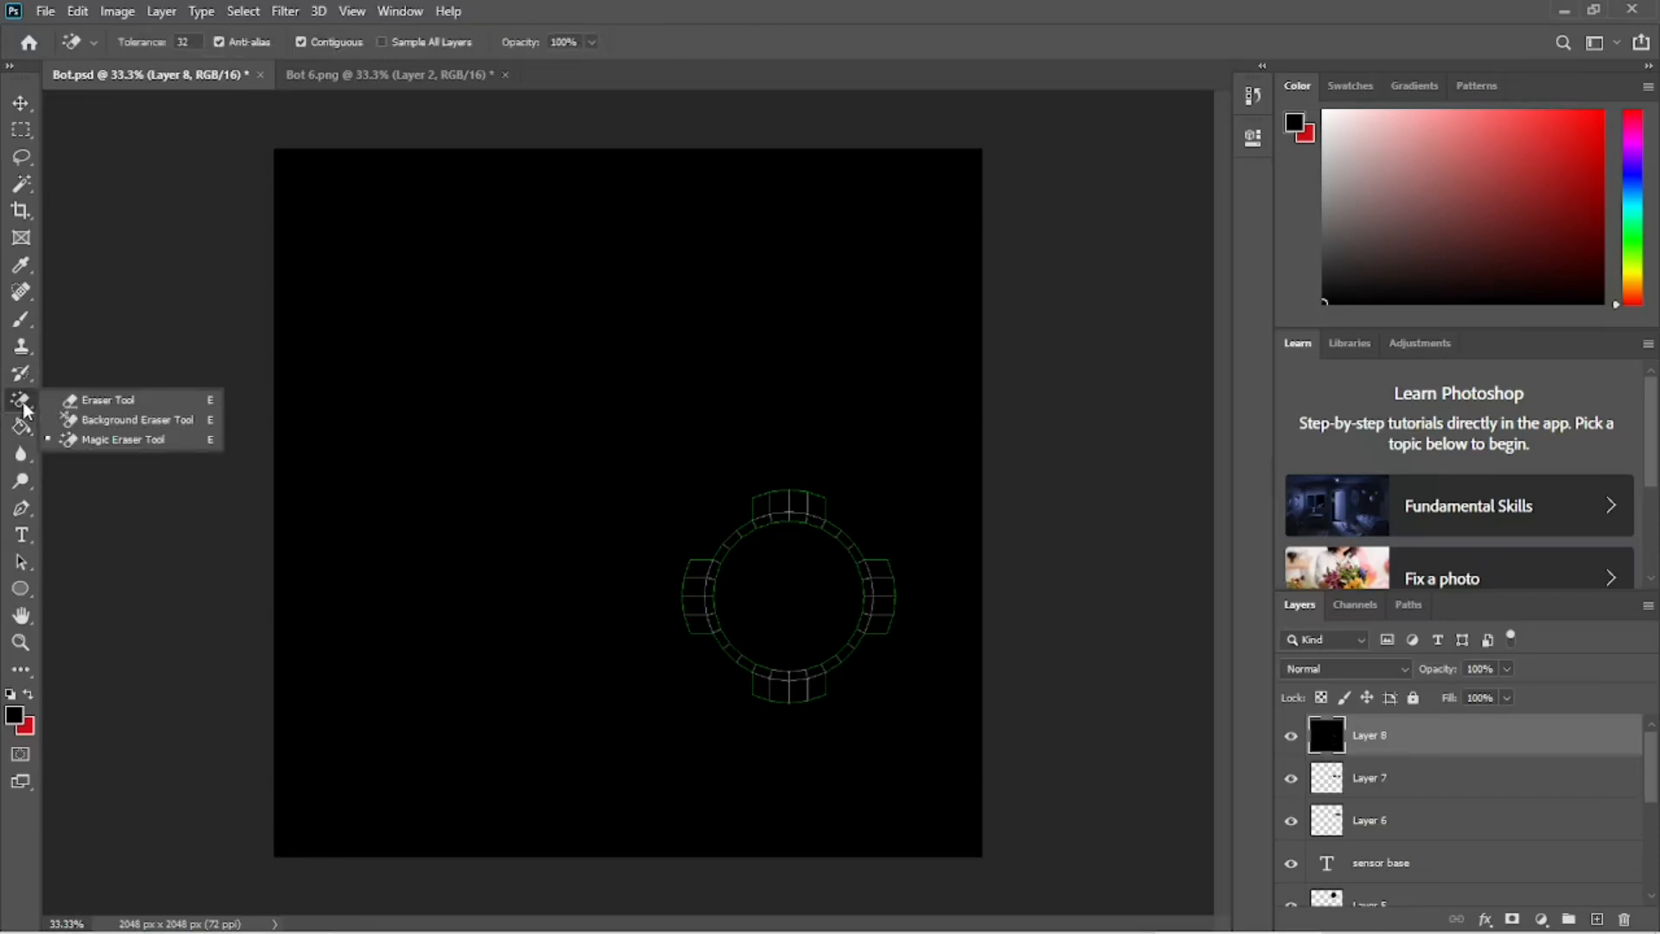
left_click(436, 423)
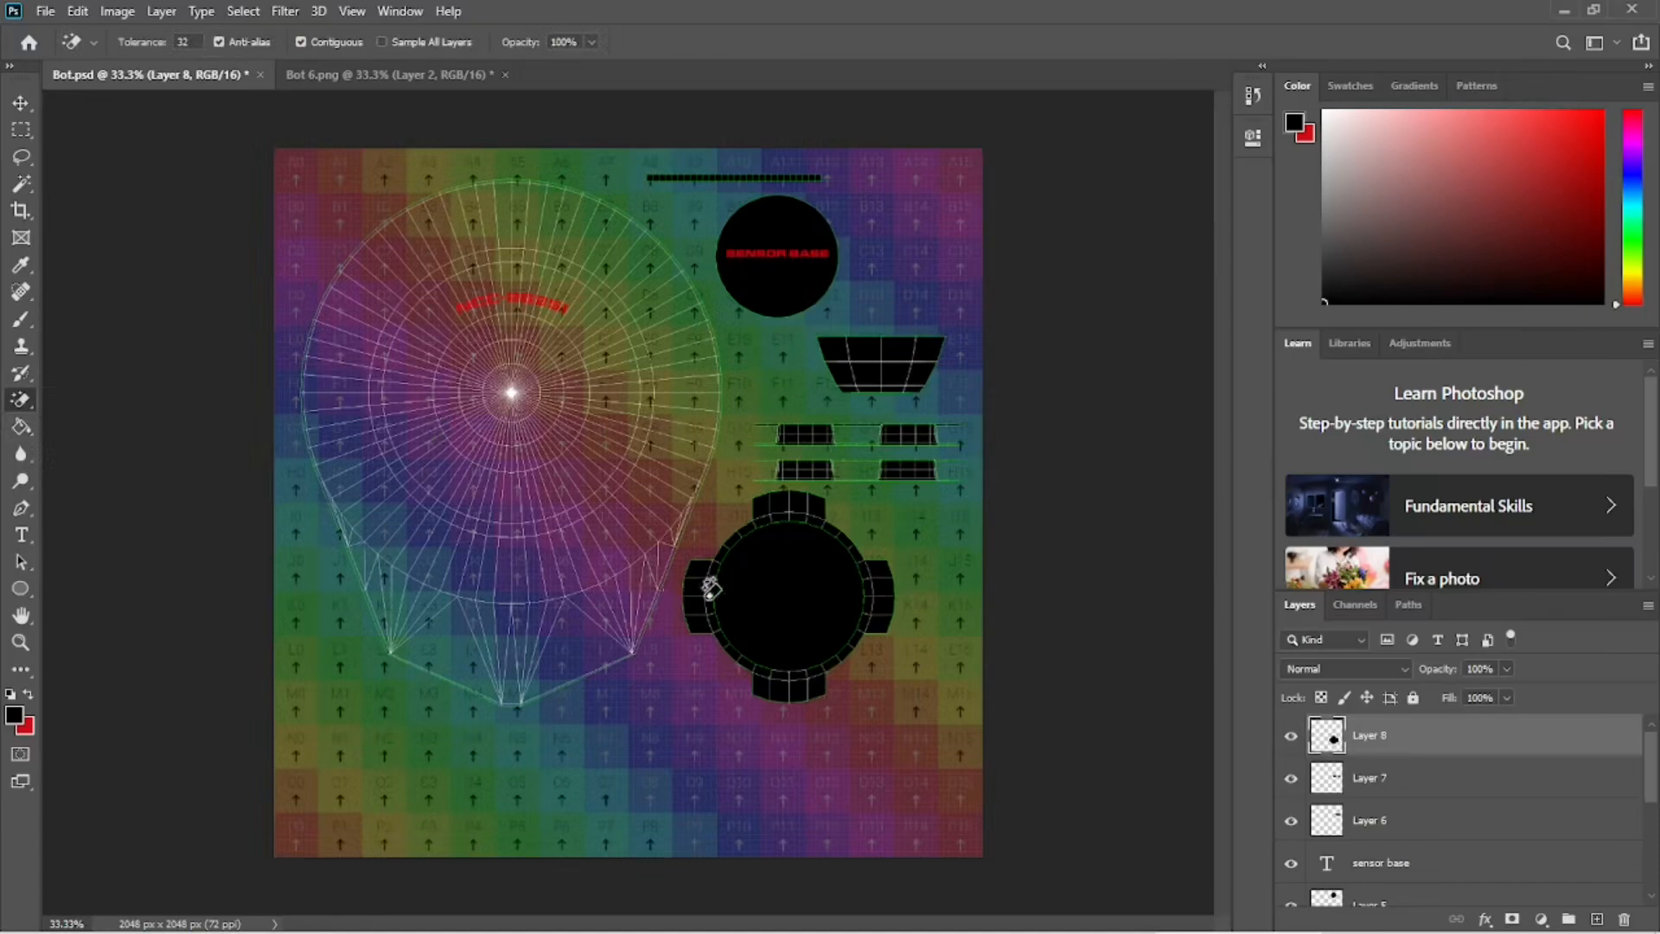
left_click(810, 605)
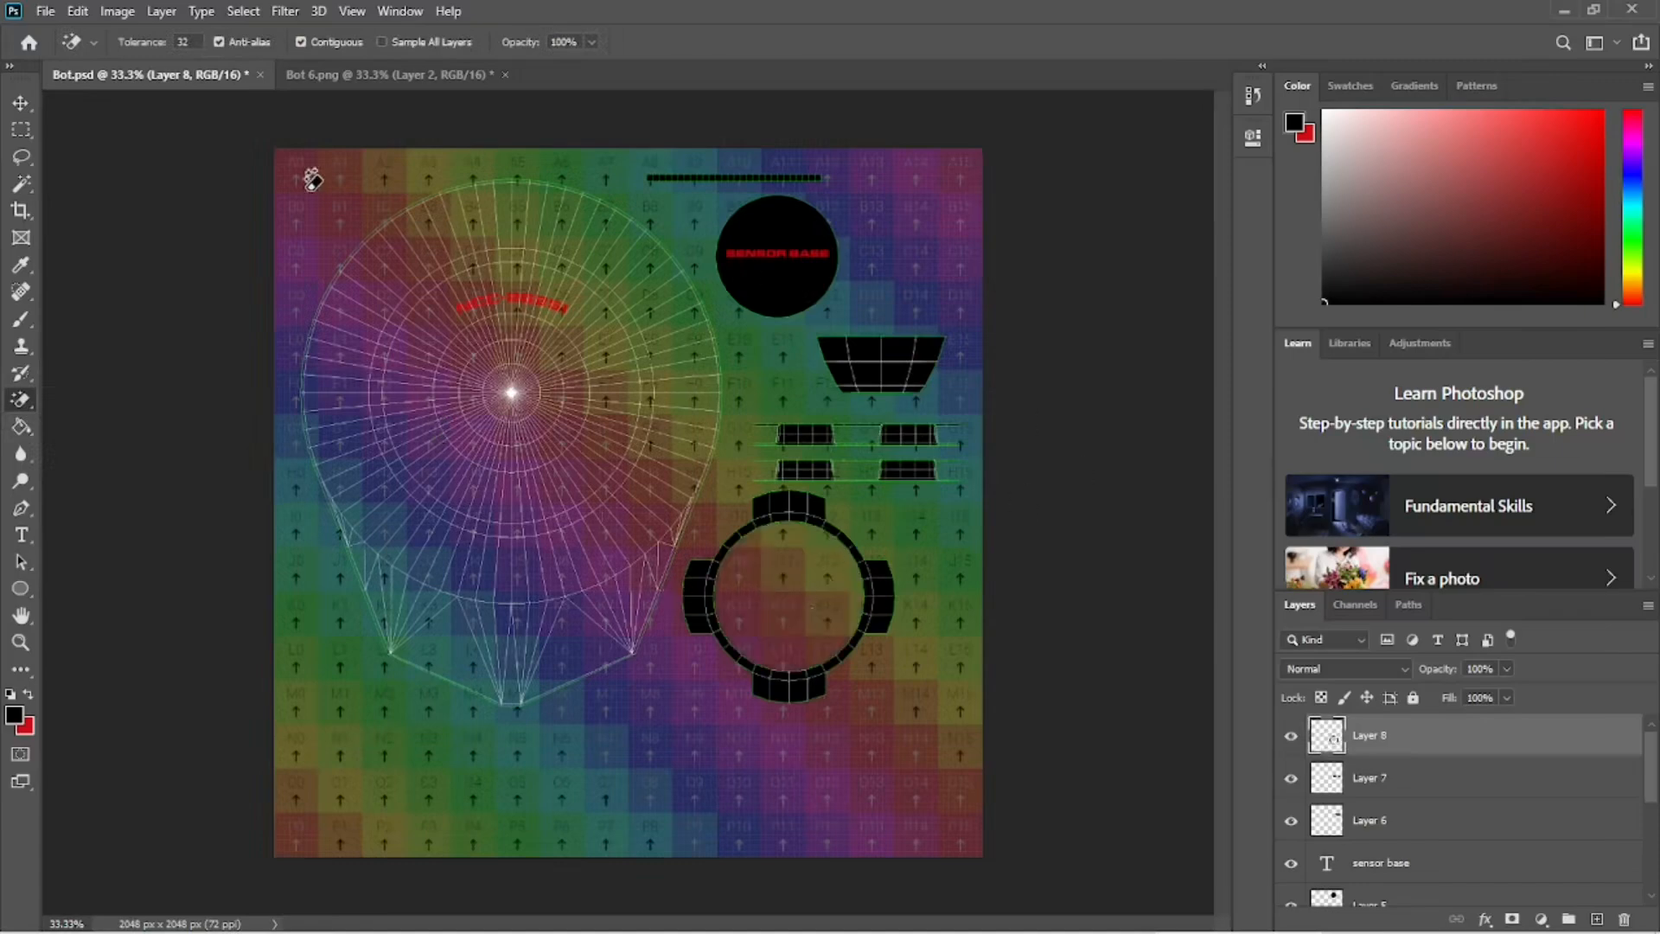
- Save the edited Bot.psd document and dismiss the premature attempt to save it under another format
left_click(45, 11)
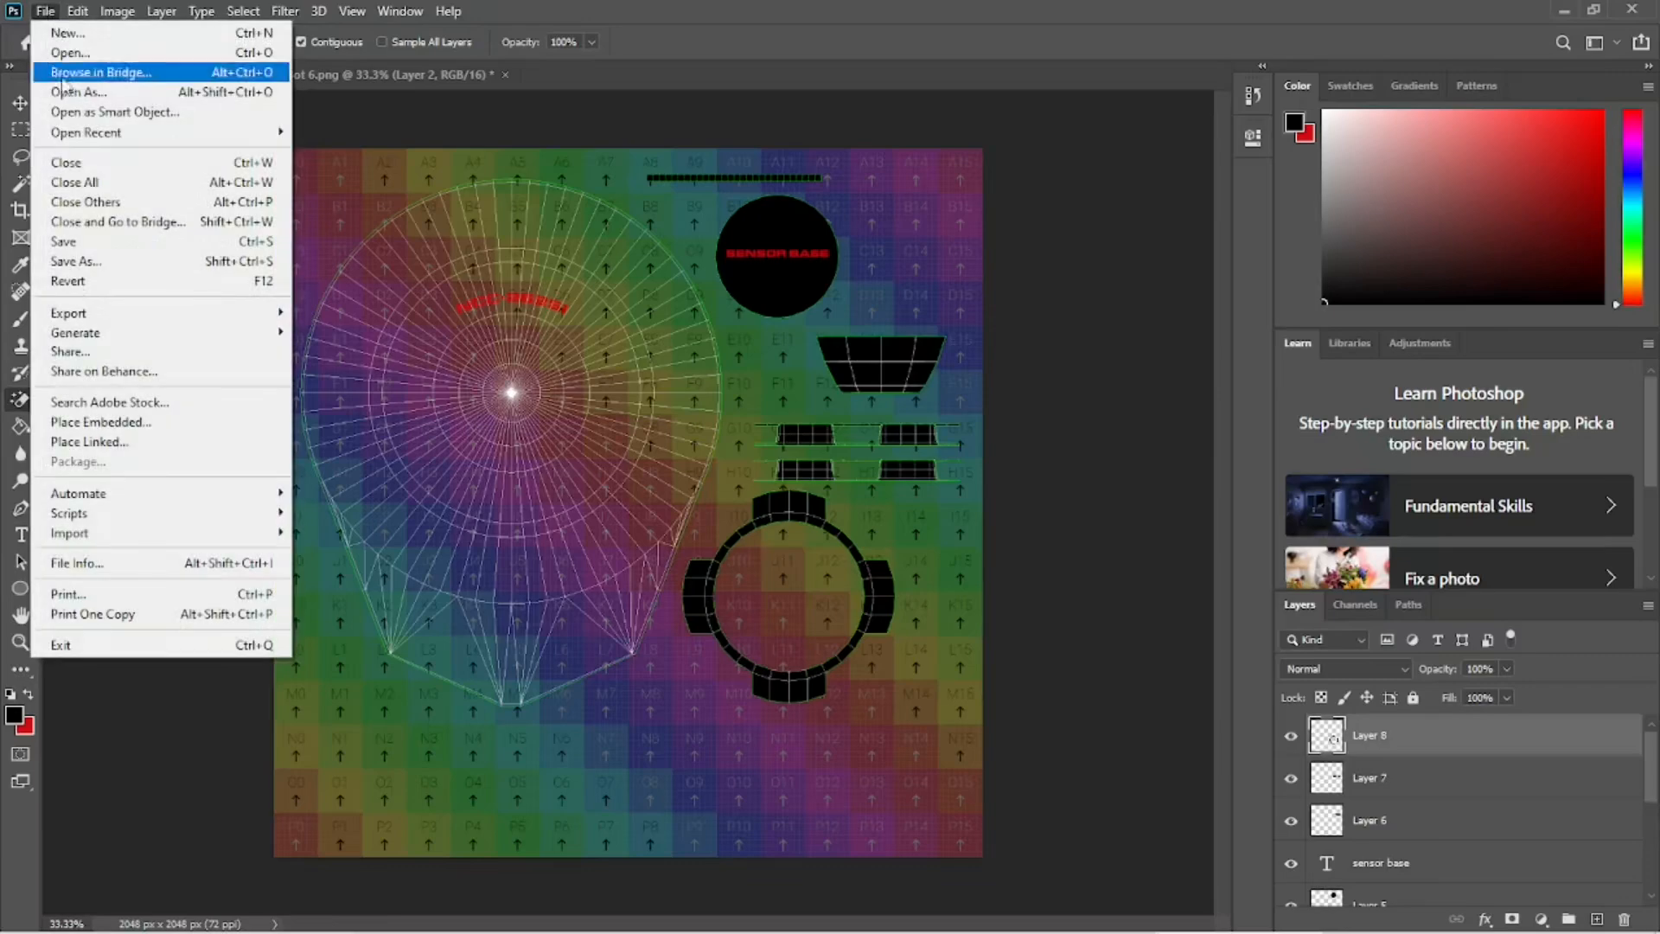
left_click(69, 241)
left_click(45, 11)
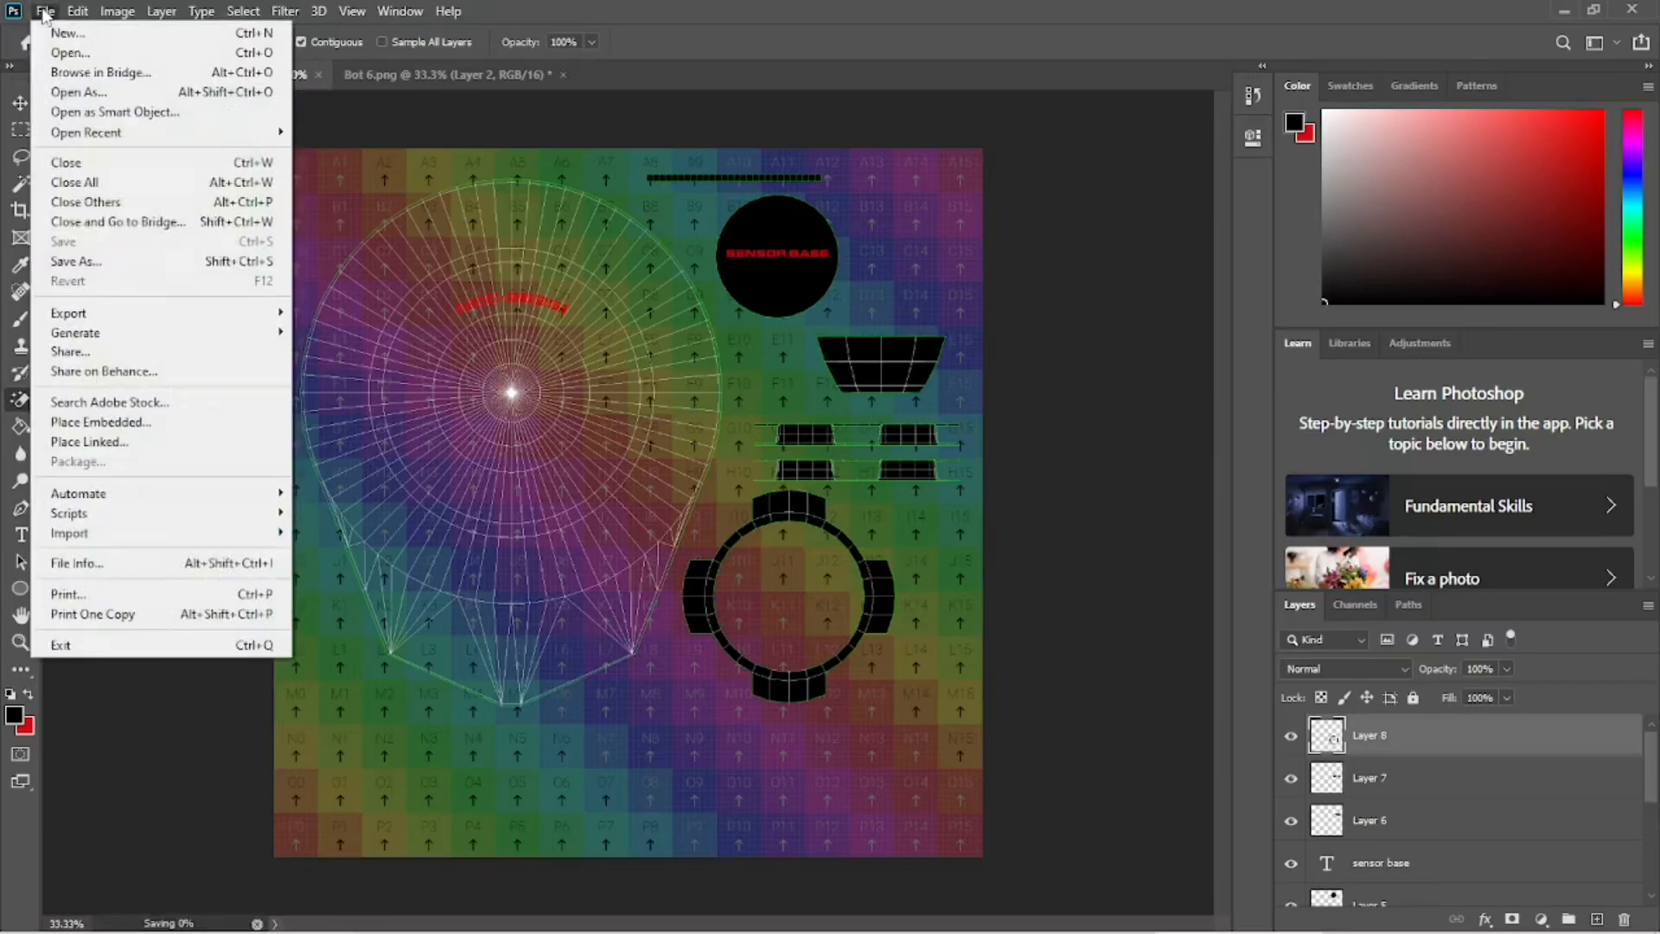
left_click(75, 261)
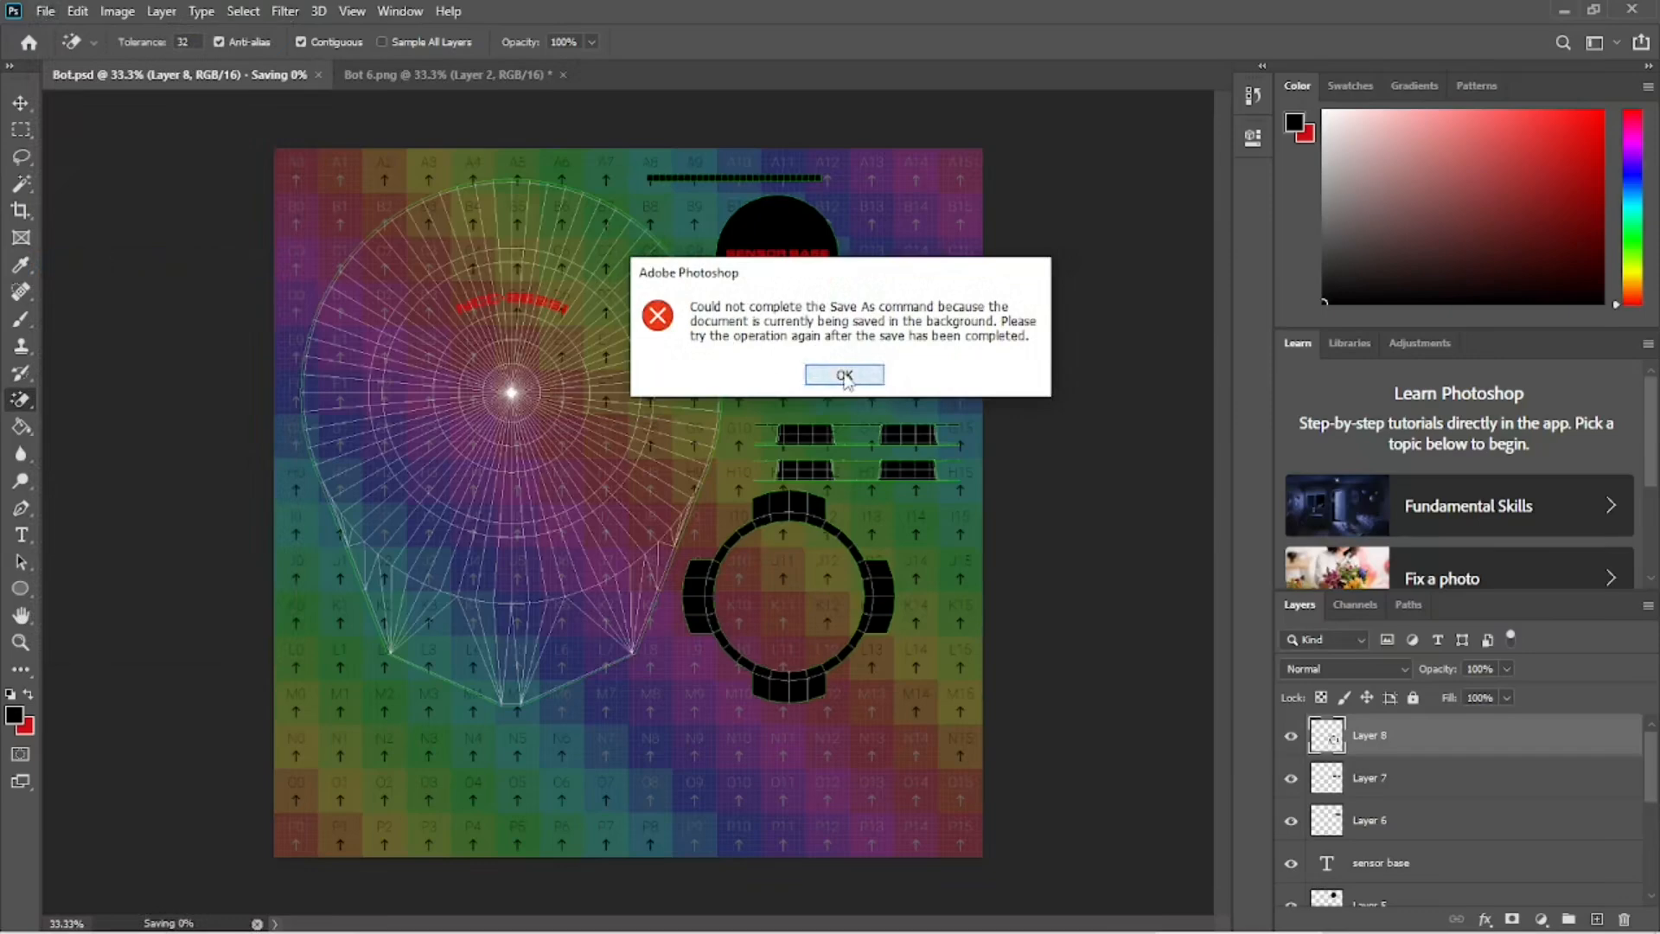
left_click(832, 374)
- Save a JPEG copy named Bot in the MAPPING folder, replacing the existing Bot.jpg at quality 12 (Maximum), Progressive
left_click(42, 13)
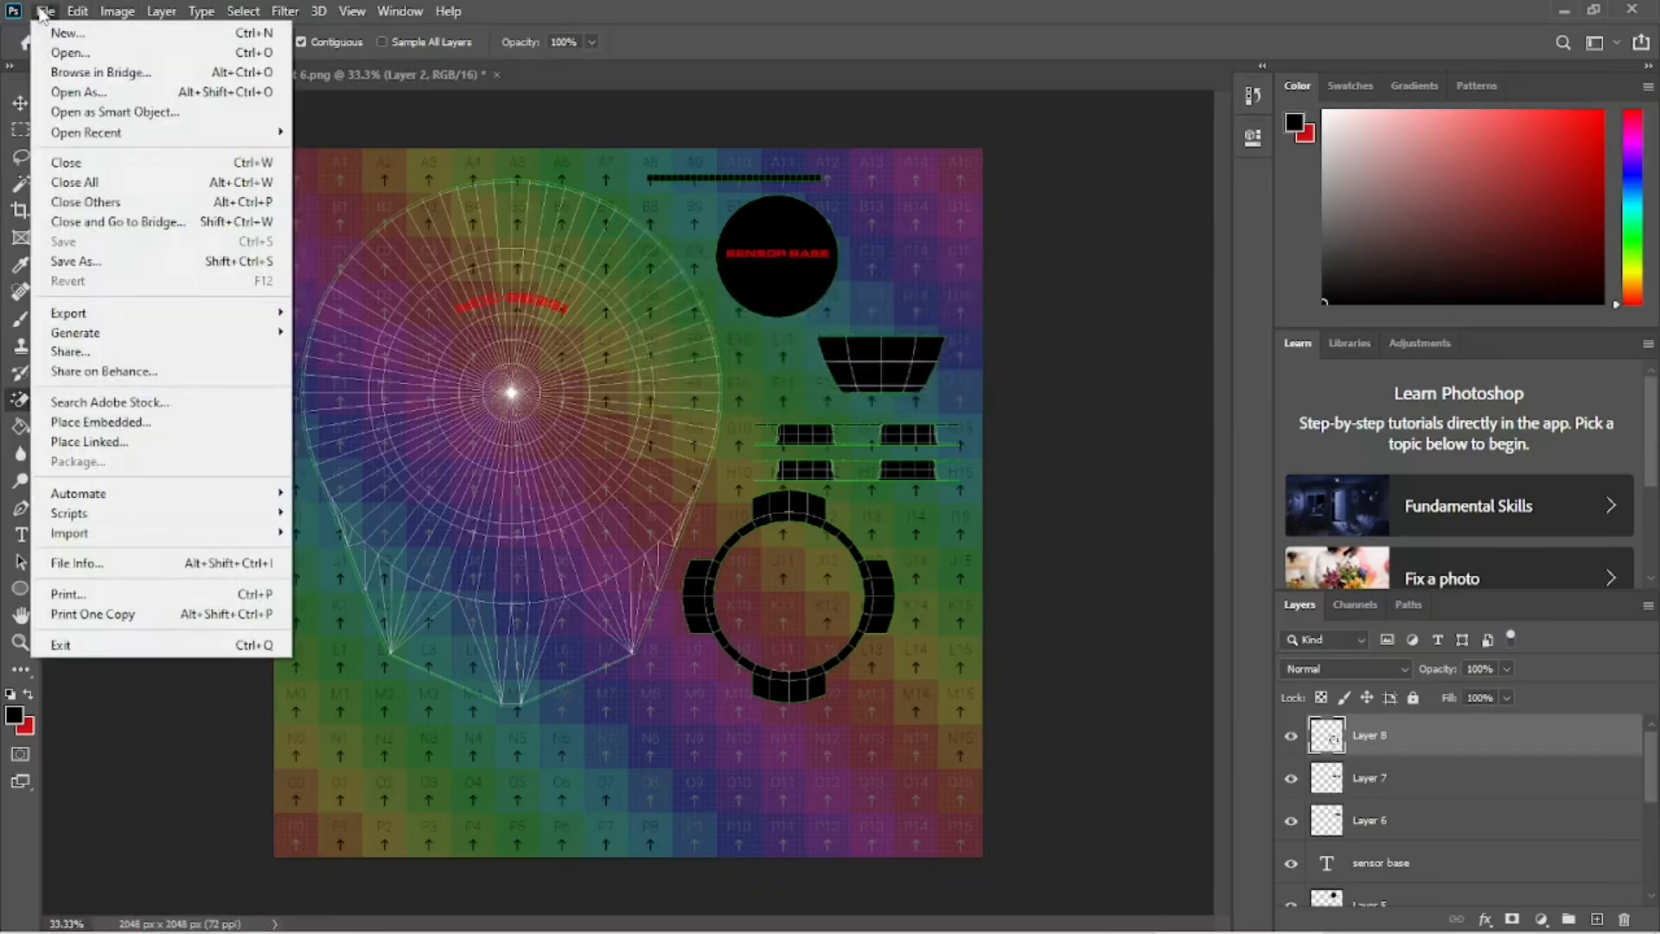
left_click(111, 259)
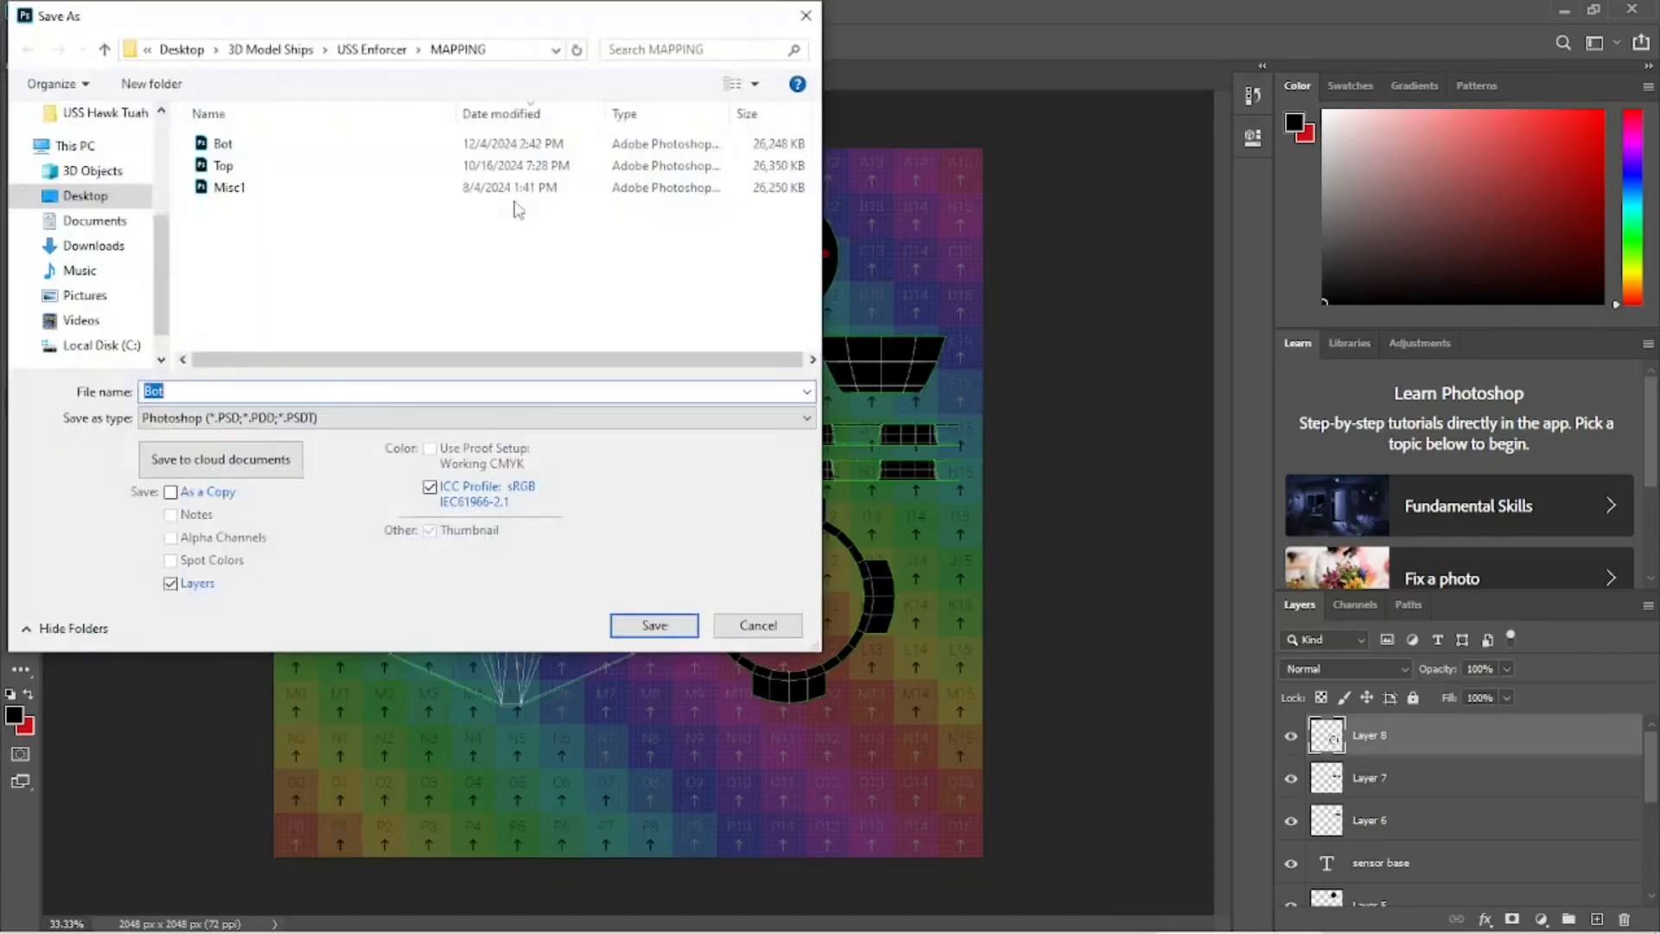
left_click(241, 417)
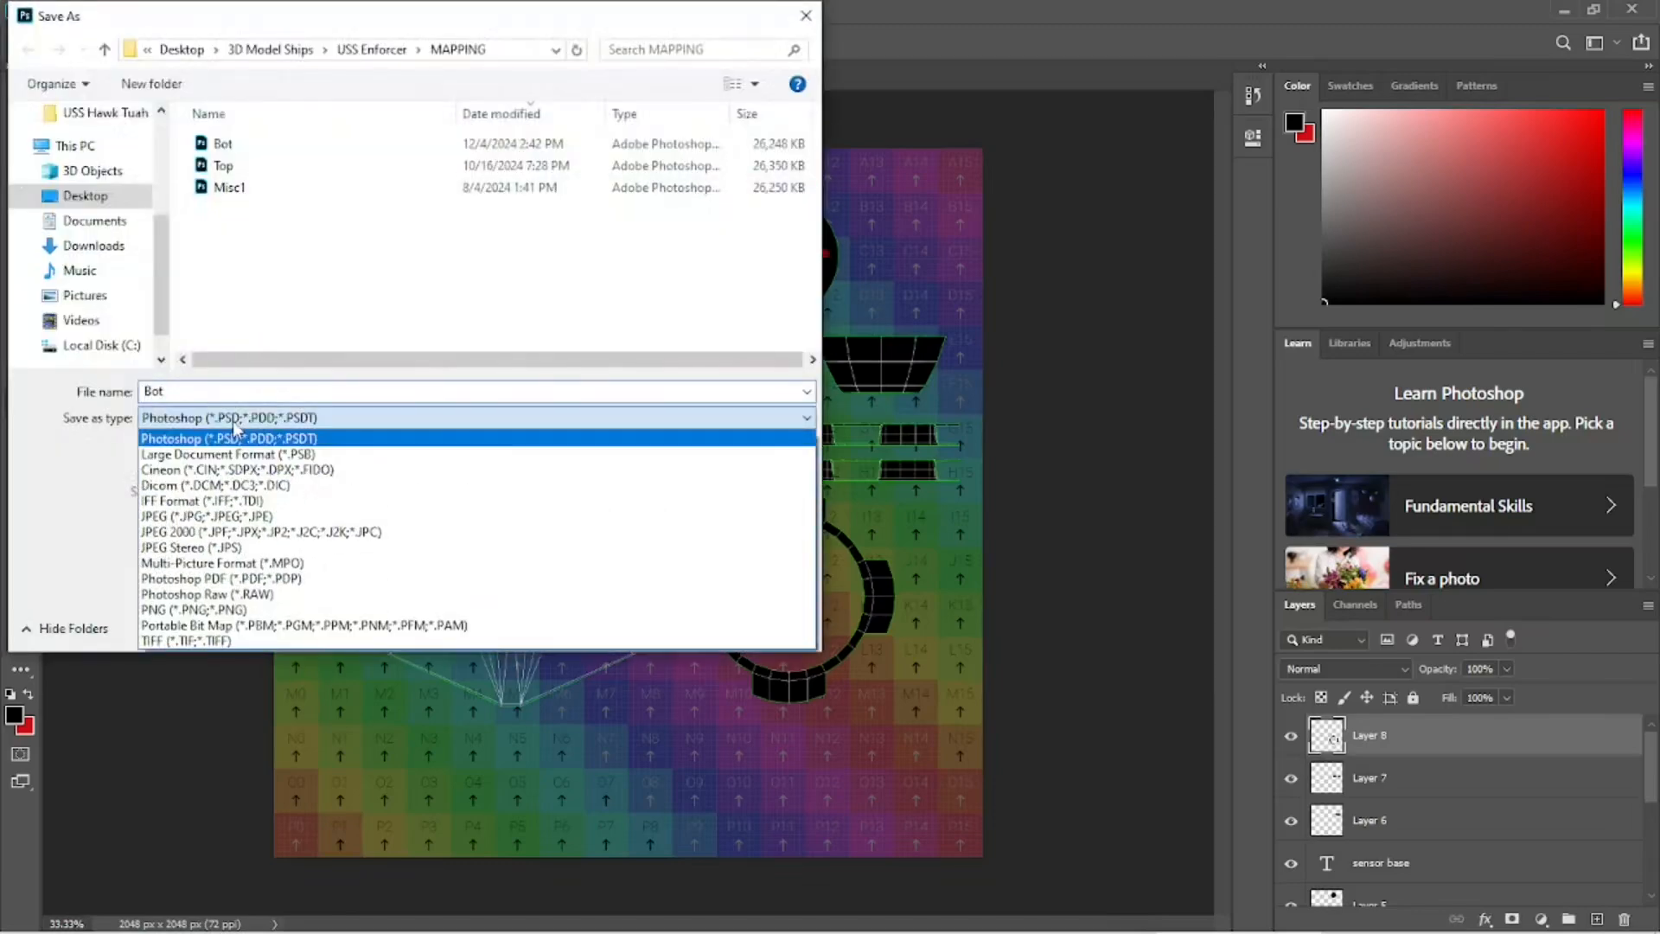
left_click(222, 517)
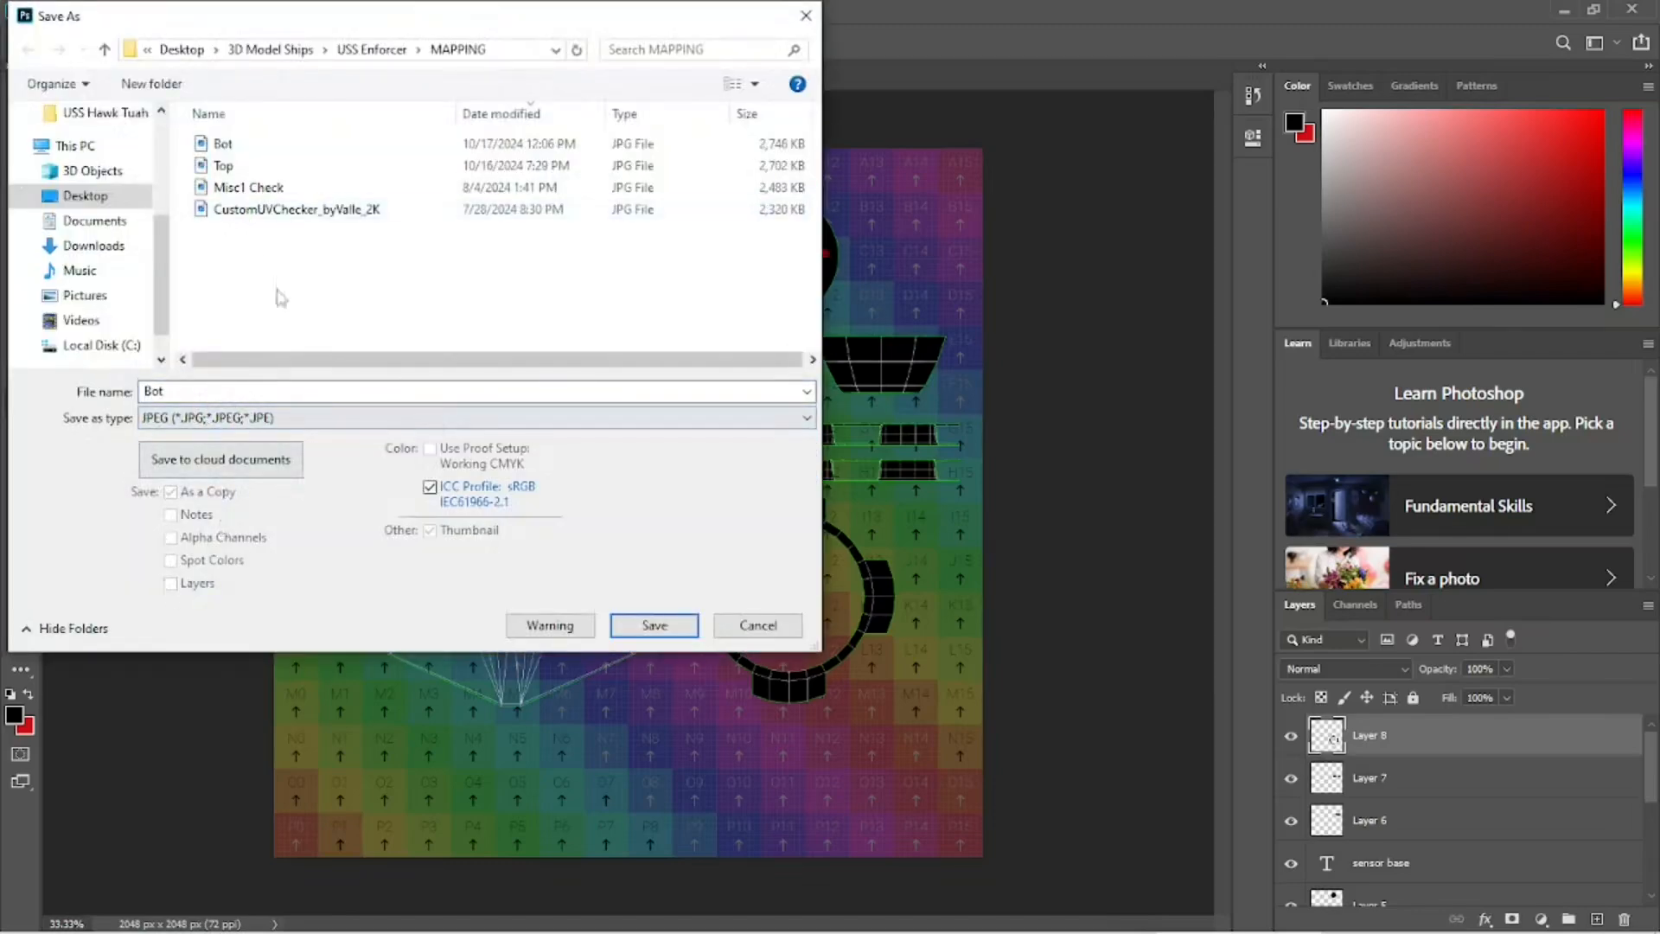
key("Return")
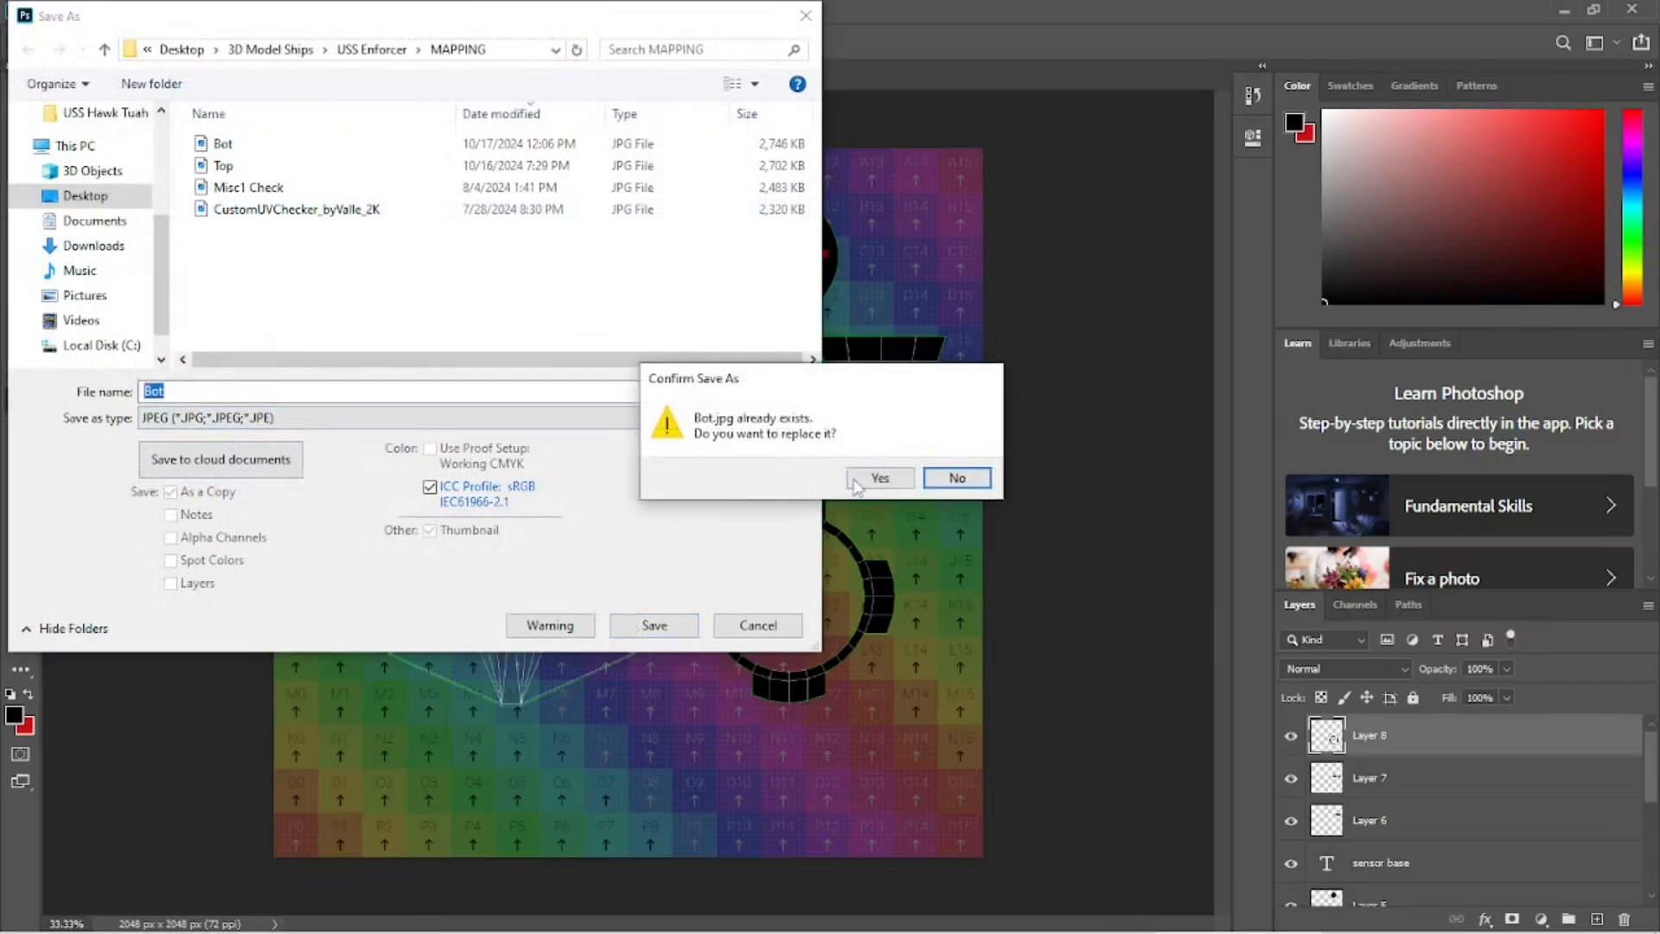
left_click(854, 479)
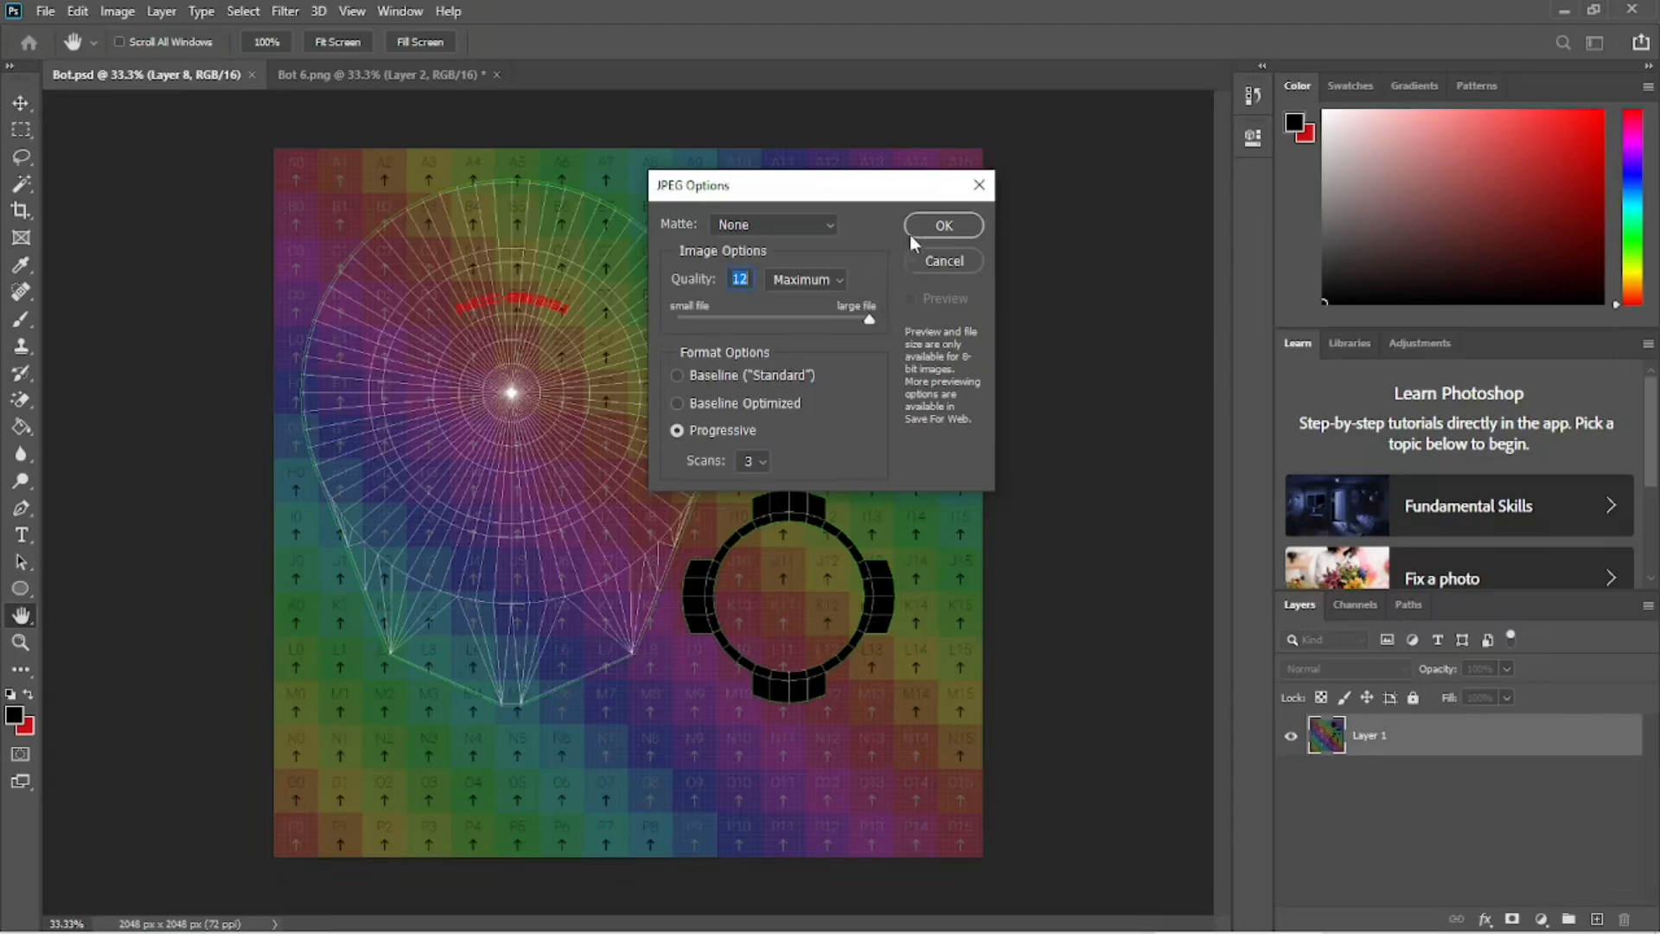
left_click(918, 227)
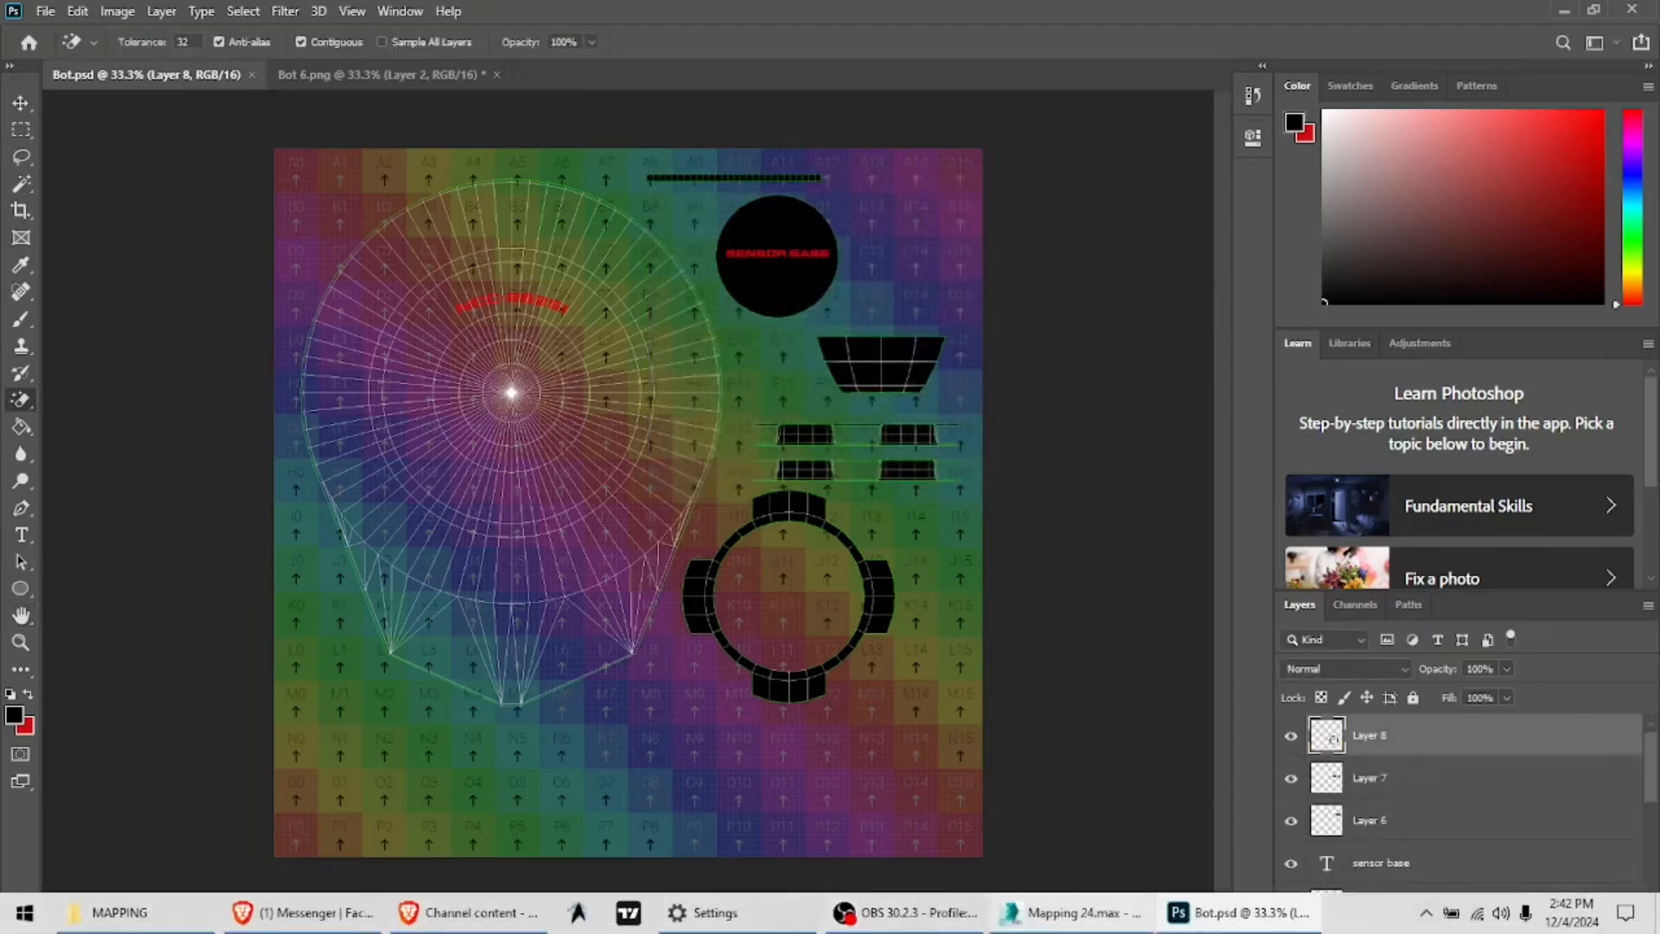
- Switch to 3ds Max, restore the Edit UVWs window, and refresh its background by changing to CheckerPattern and back to Bot (Bot.jpg)
left_click(1048, 923)
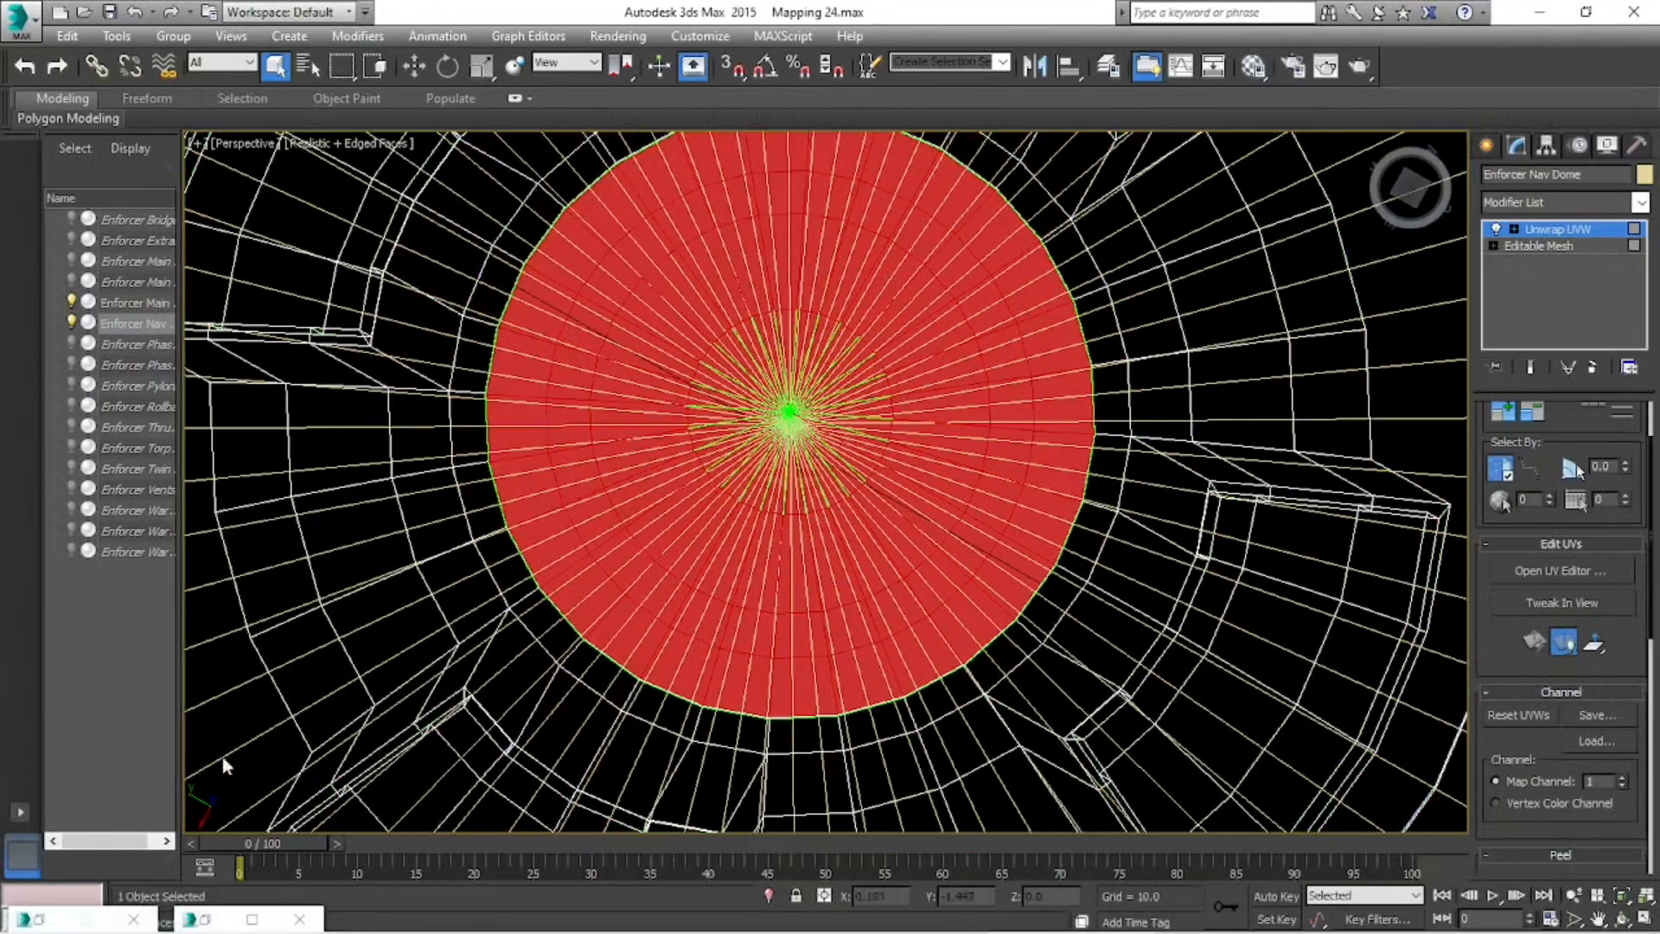
left_click(205, 919)
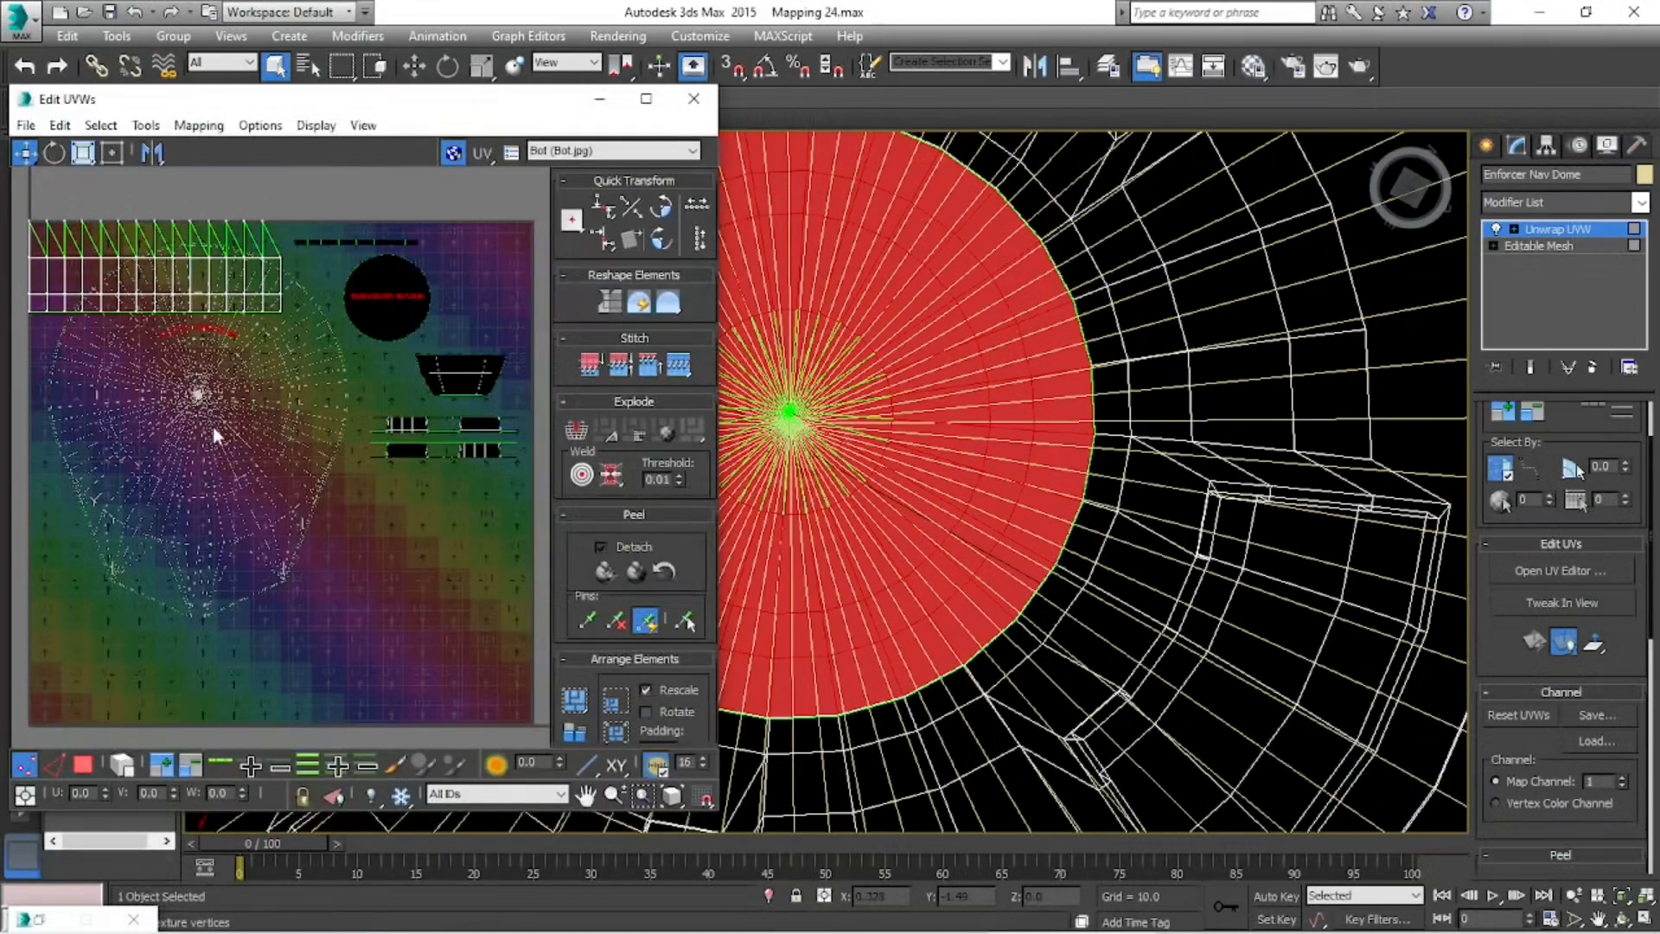
left_click(676, 152)
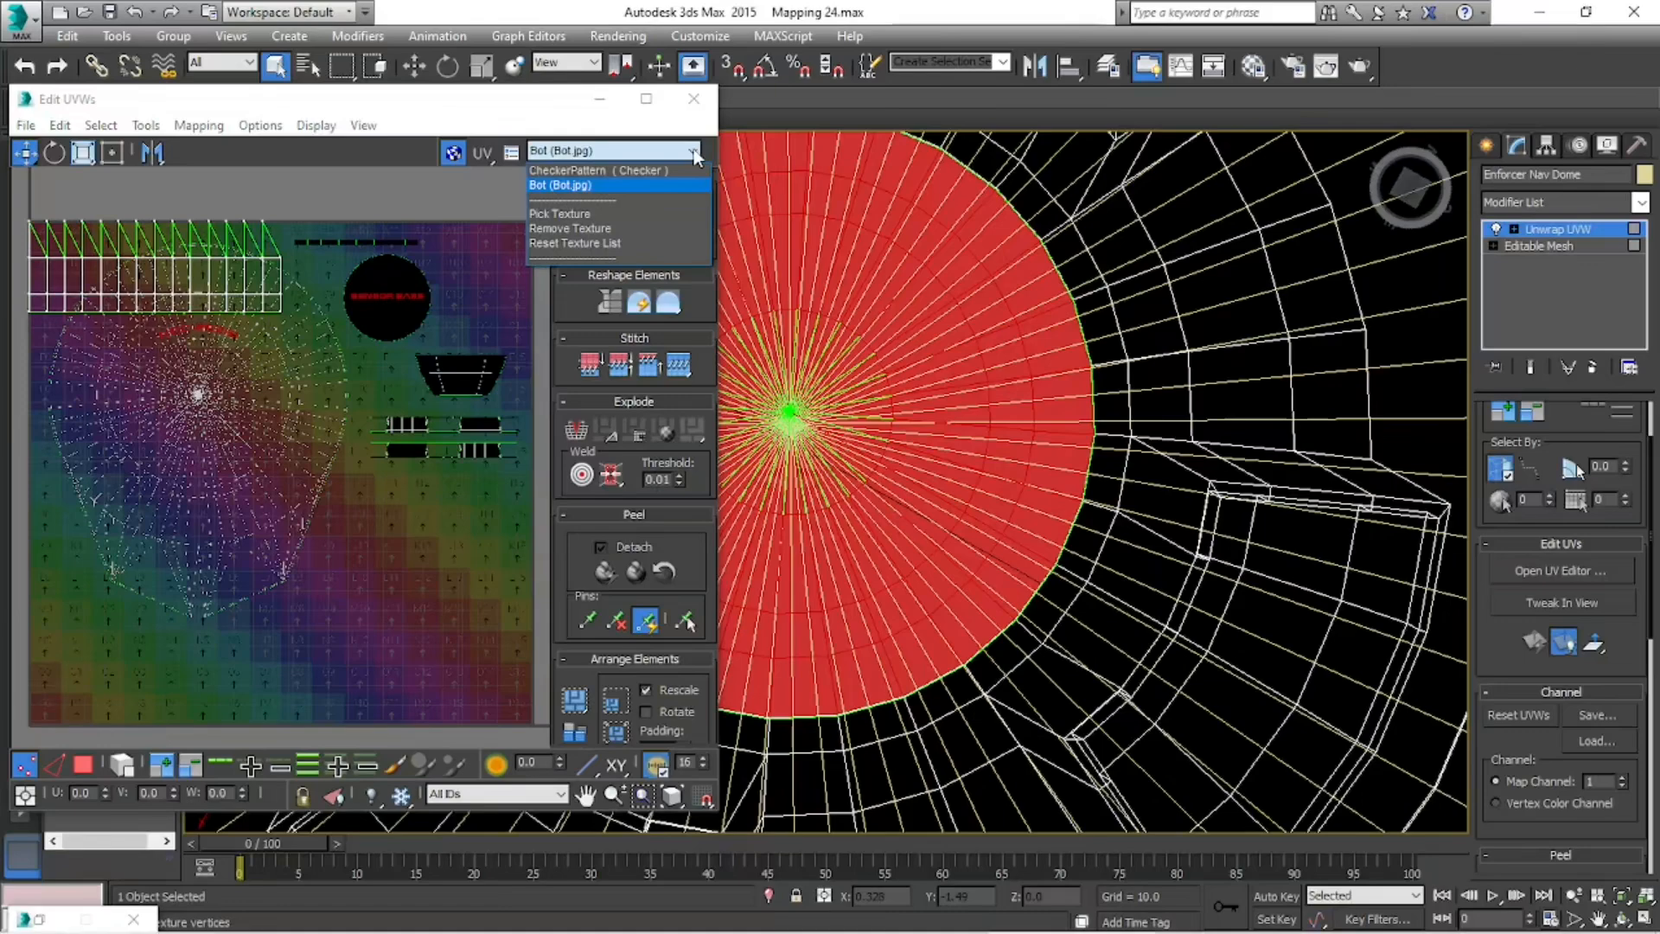
left_click(639, 171)
left_click(689, 151)
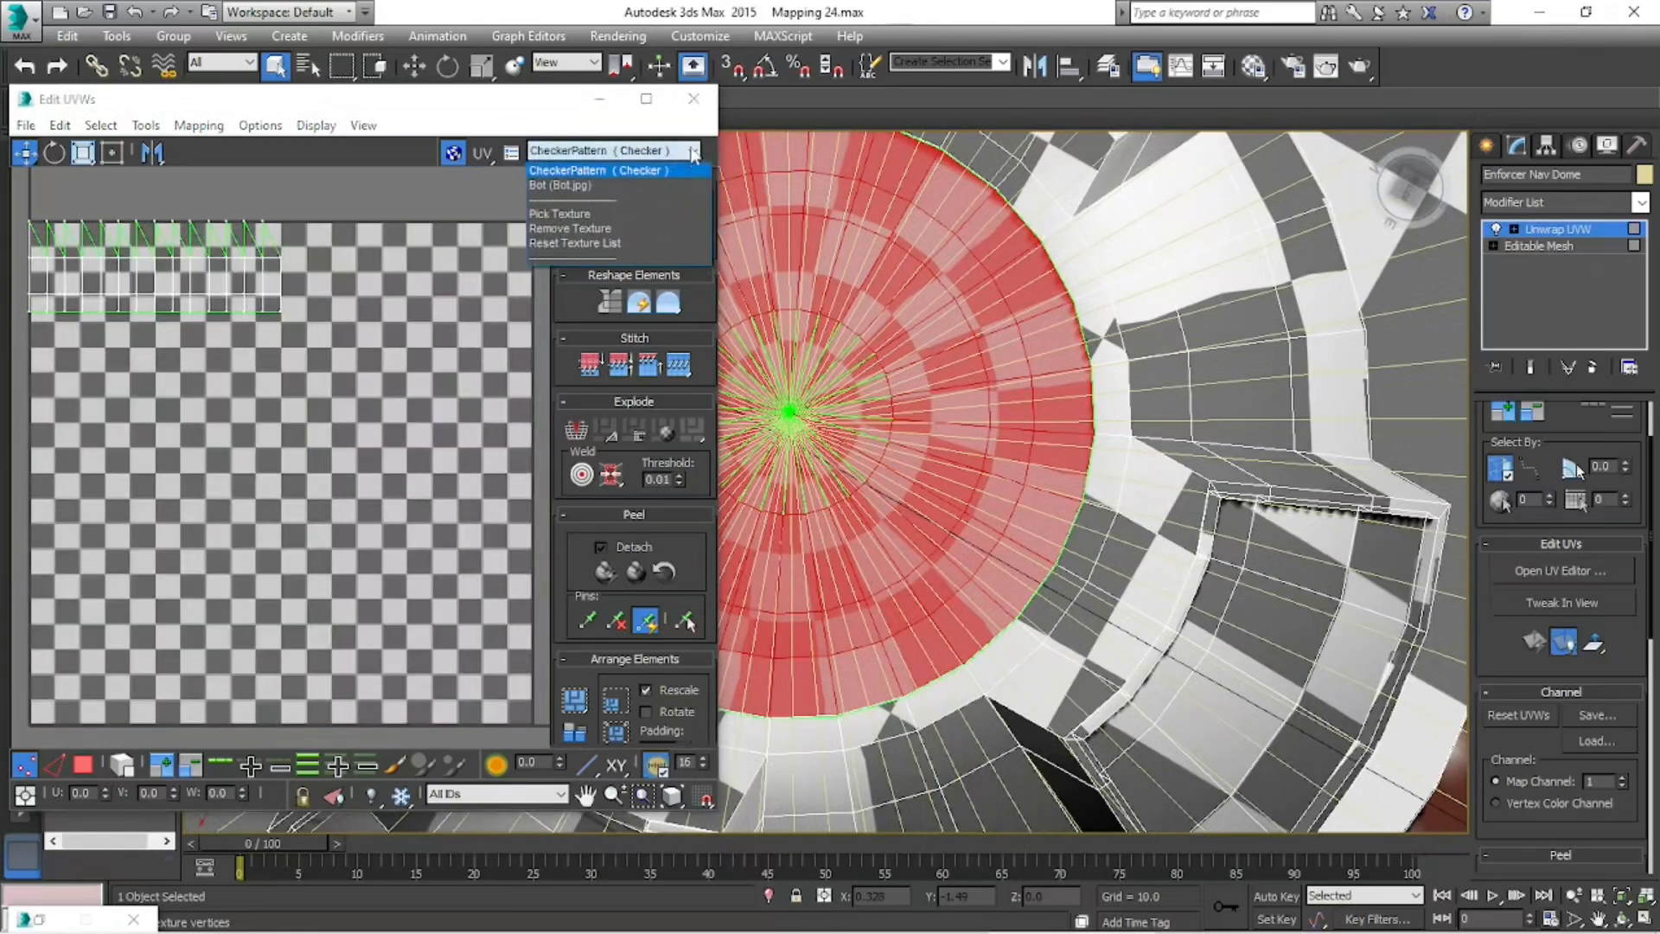
left_click(657, 185)
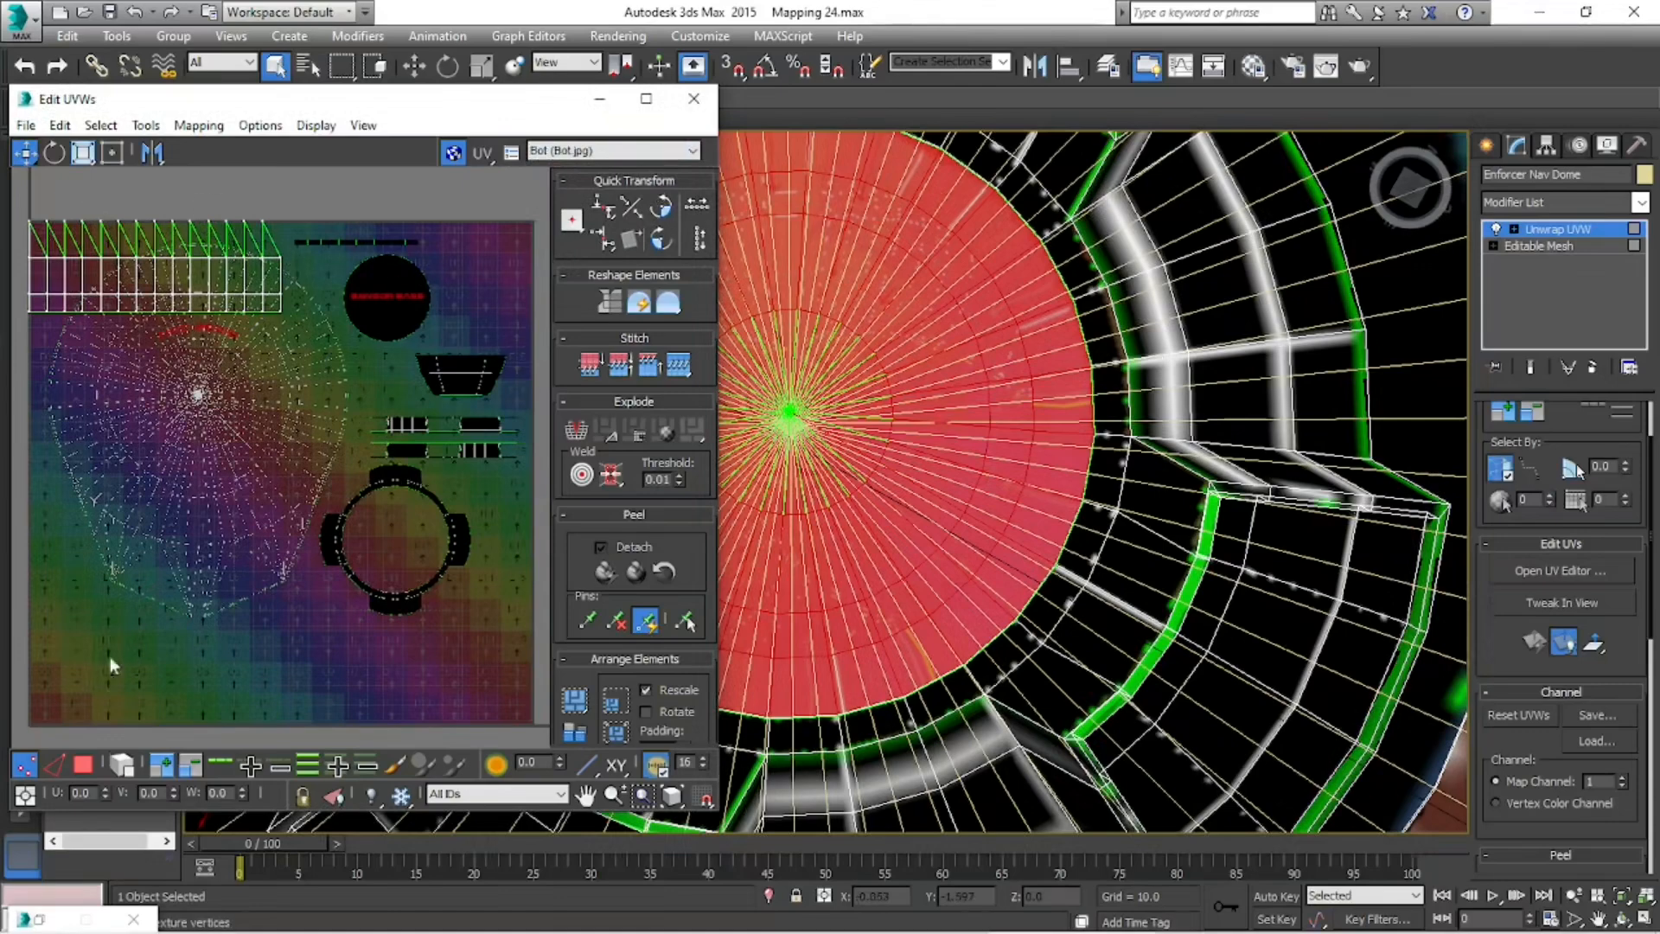
- Apply a planar projection to the selected polygons of the Enforcer nav dome
left_click(83, 765)
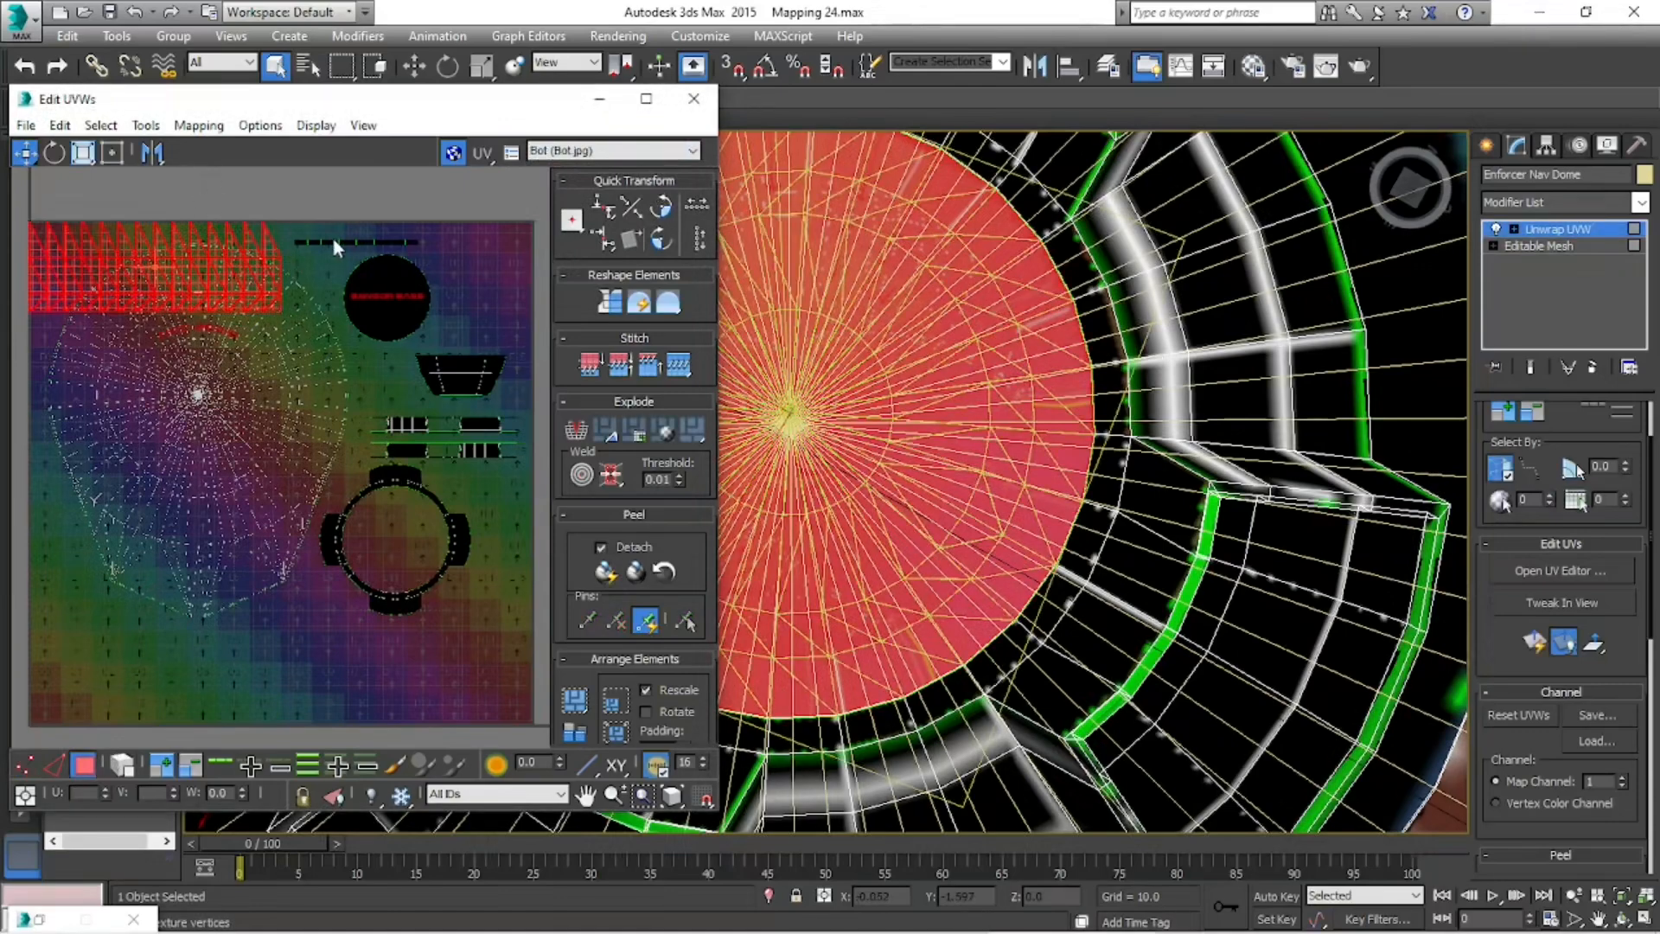
left_click(1508, 647)
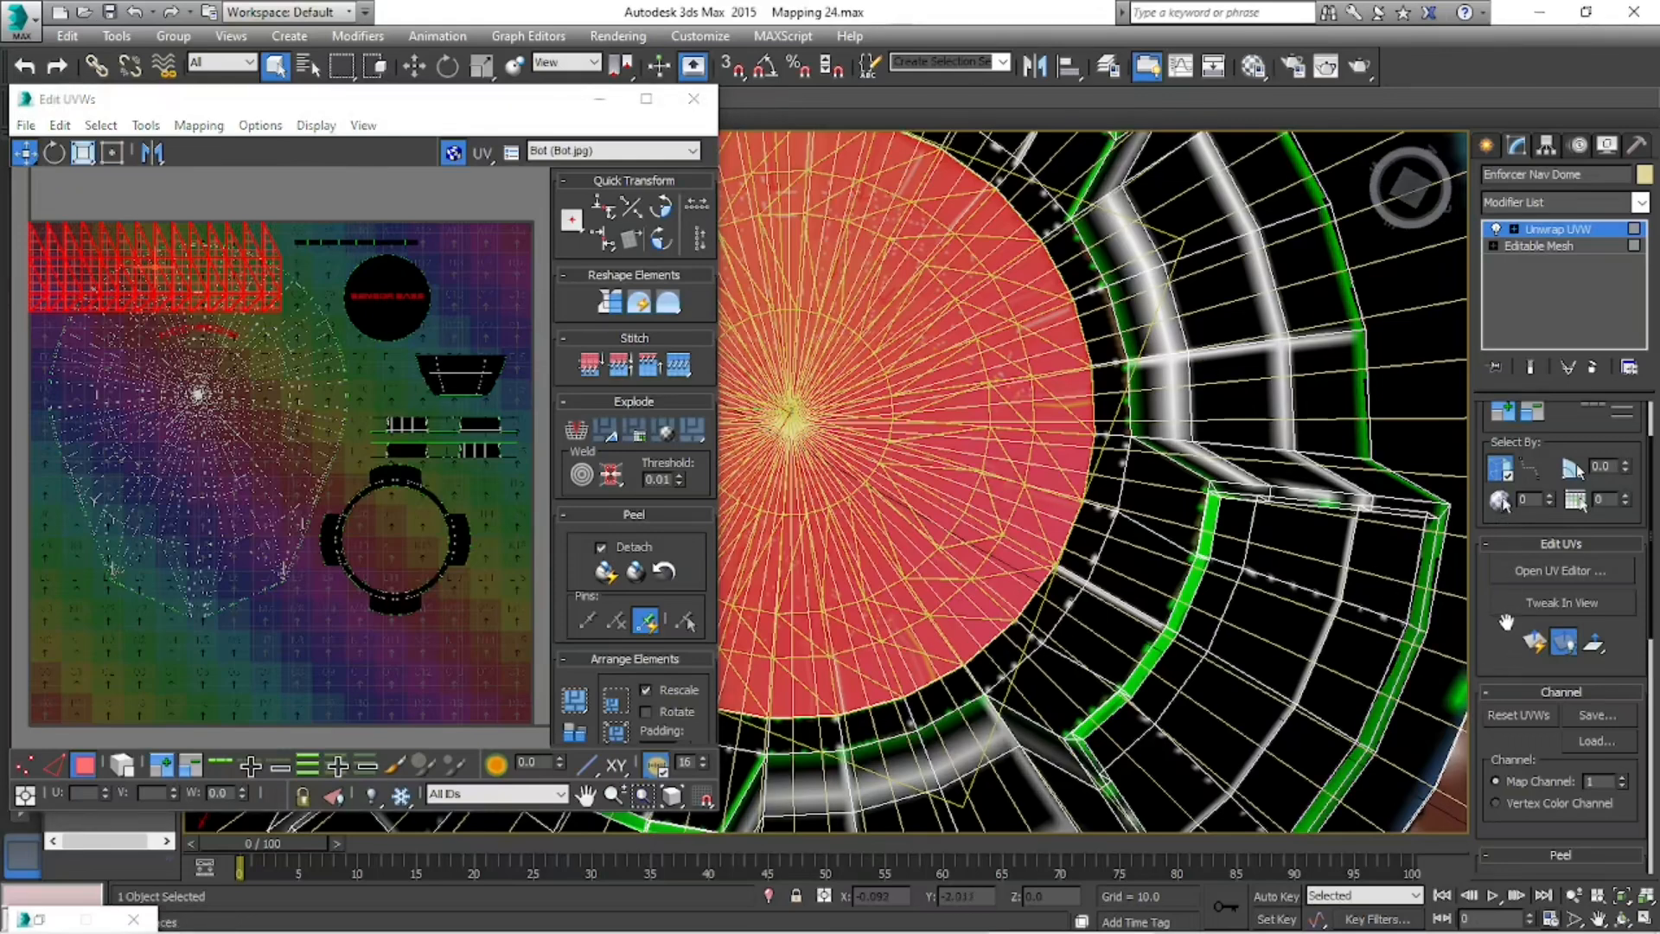
scroll(1509, 657, "down", 3)
left_click(1521, 785)
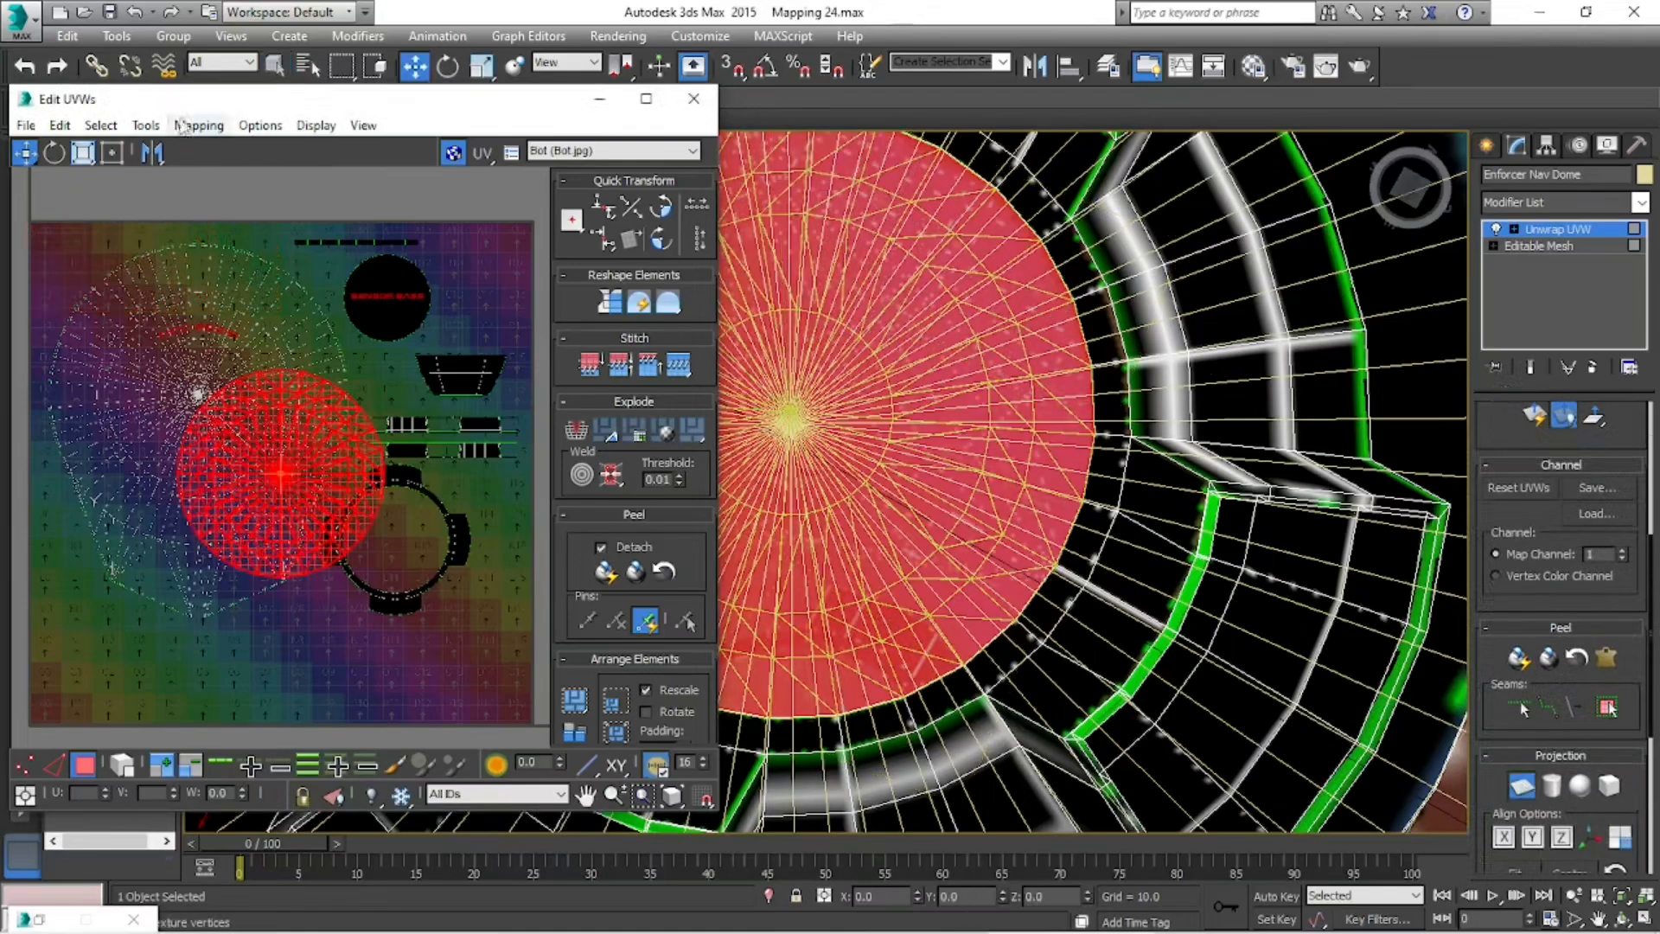
- Leave planar mapping and move the dome's circular UV cluster straight down to the lower part of the Bot texture
left_click(83, 154)
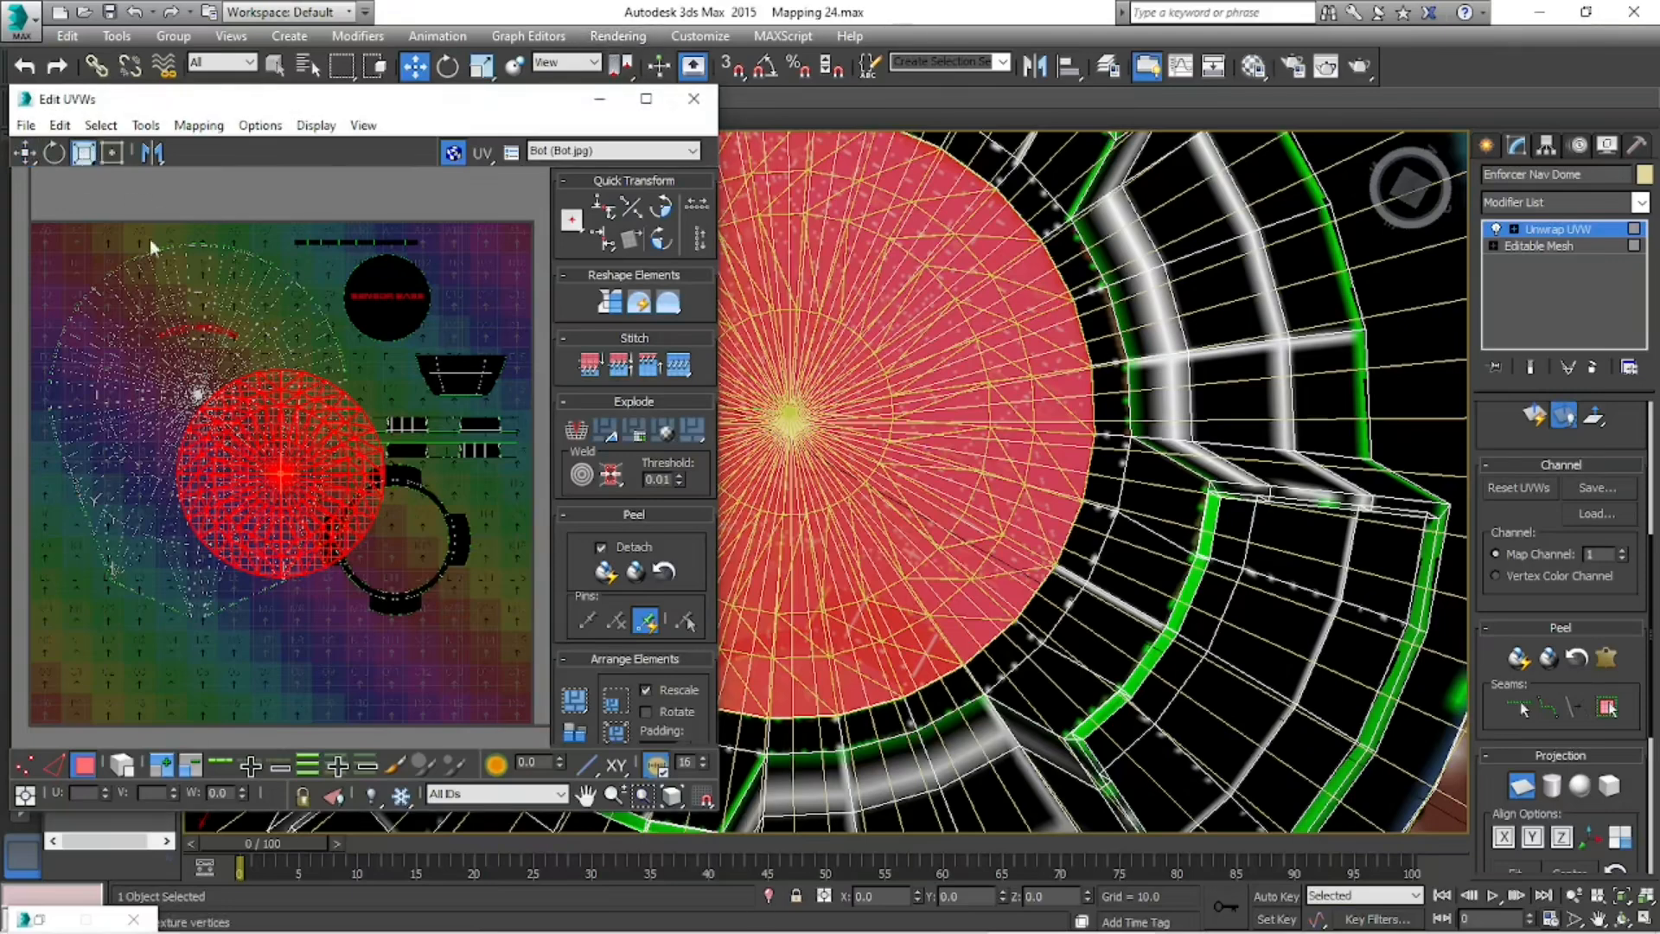
left_click(29, 156)
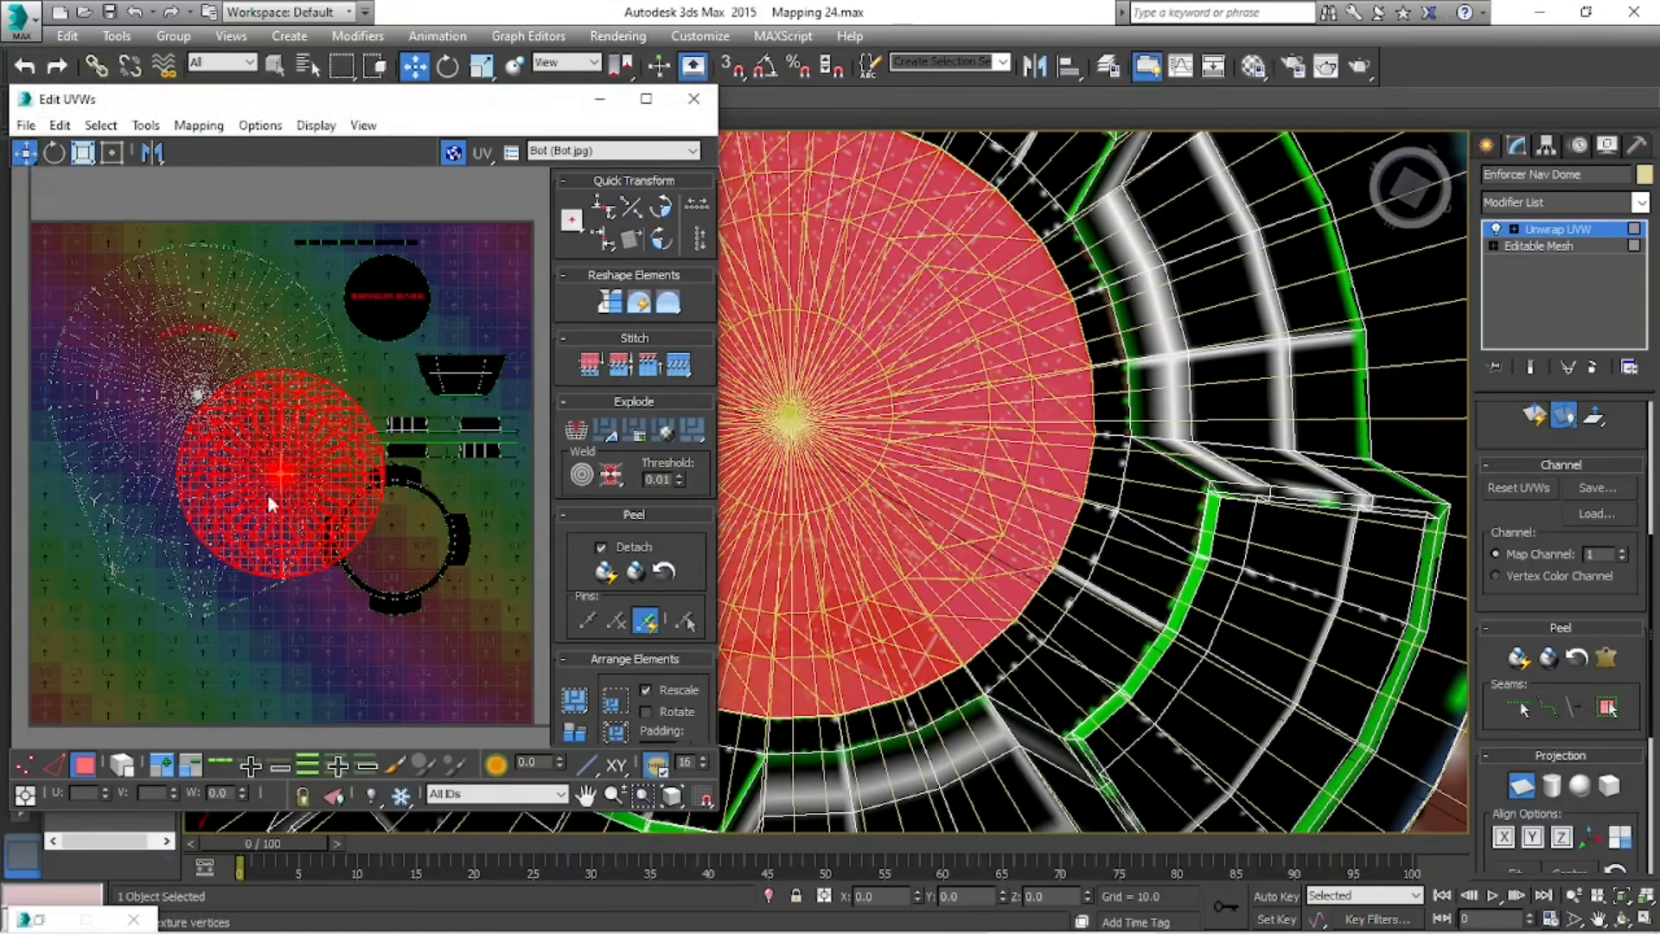
double_click(83, 764)
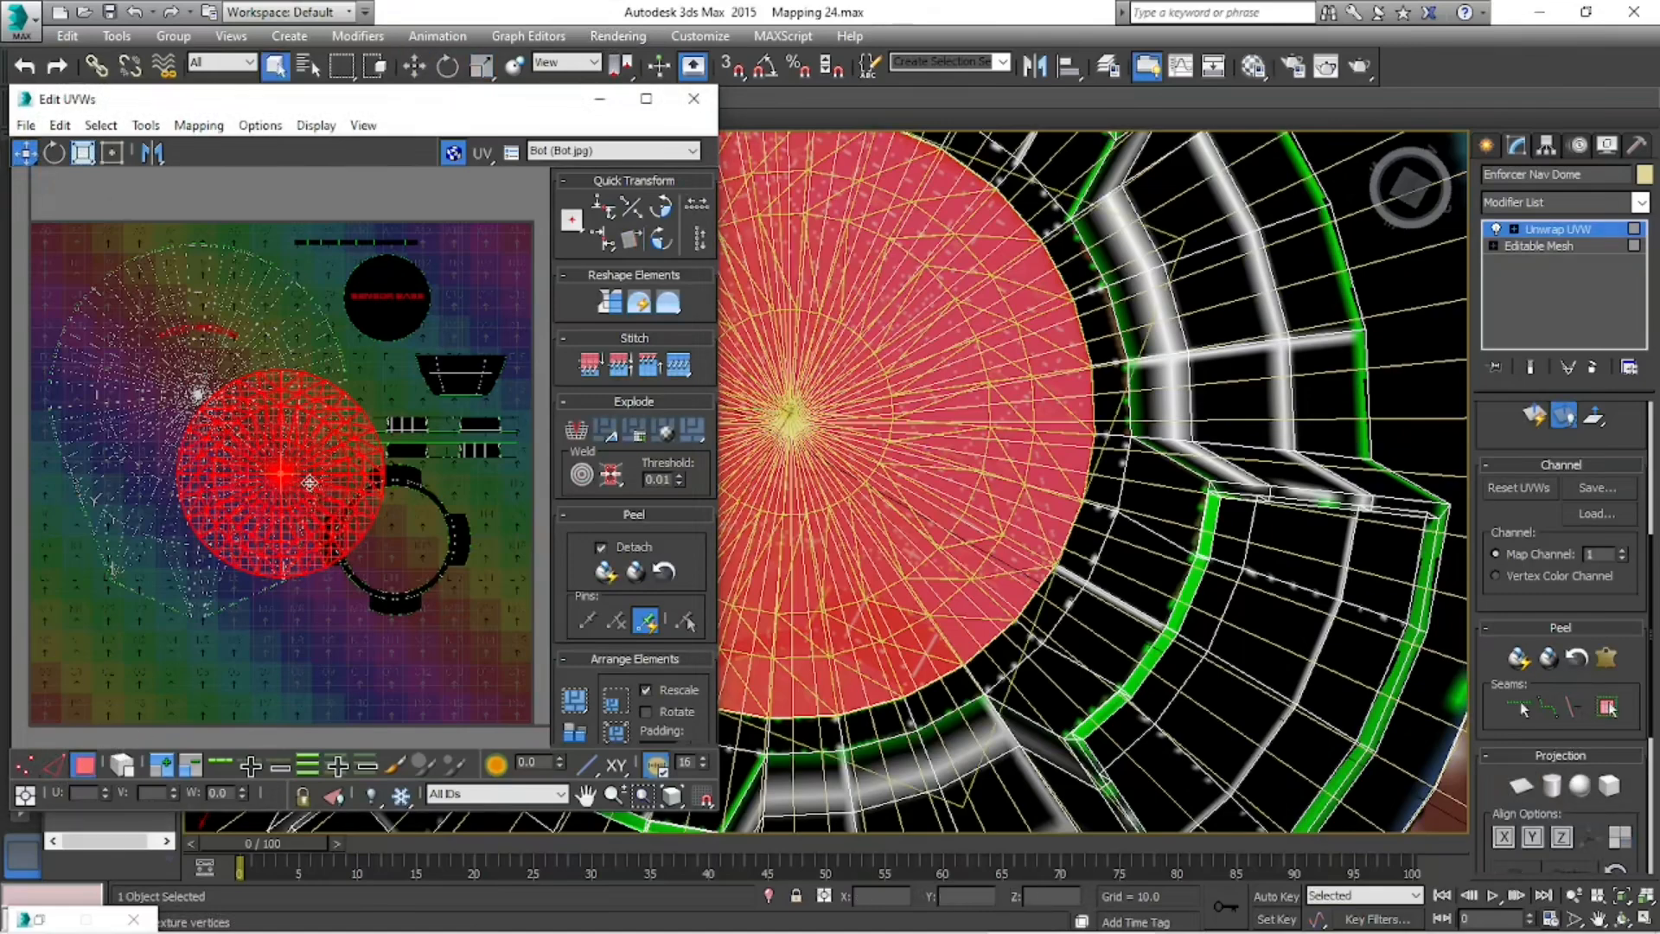
left_click_drag(312, 499, 309, 643)
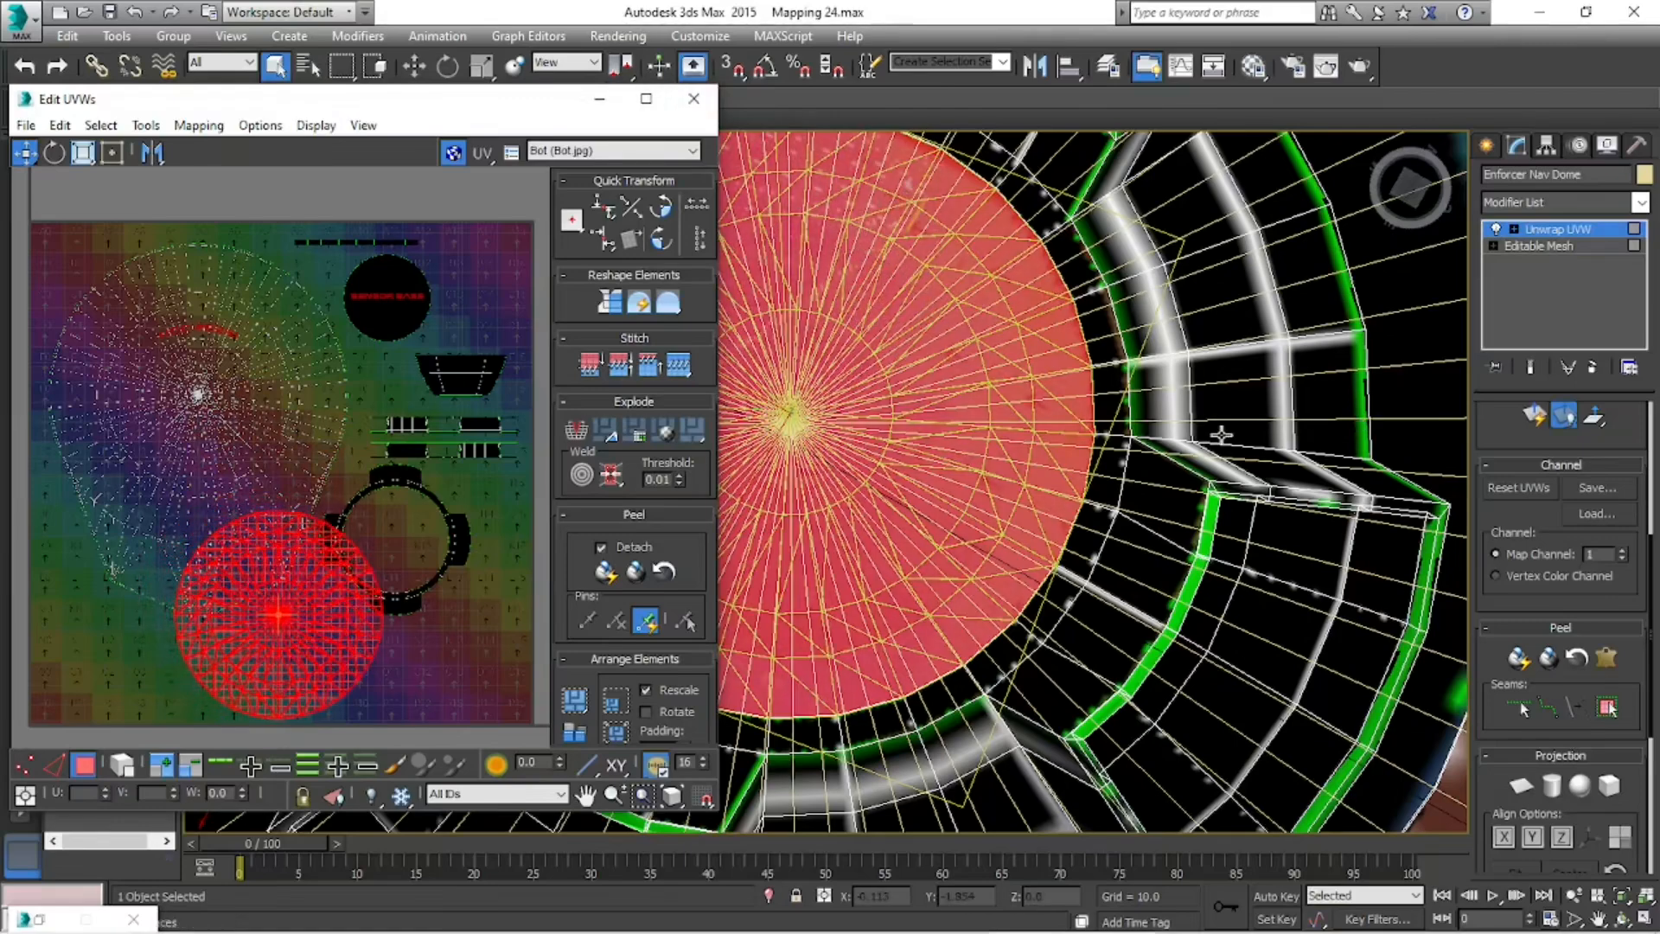
- Render the perspective view of the nav dome and its surrounding ring to check the mapping, and close the rendered frame
scroll(1221, 434, "down", 4)
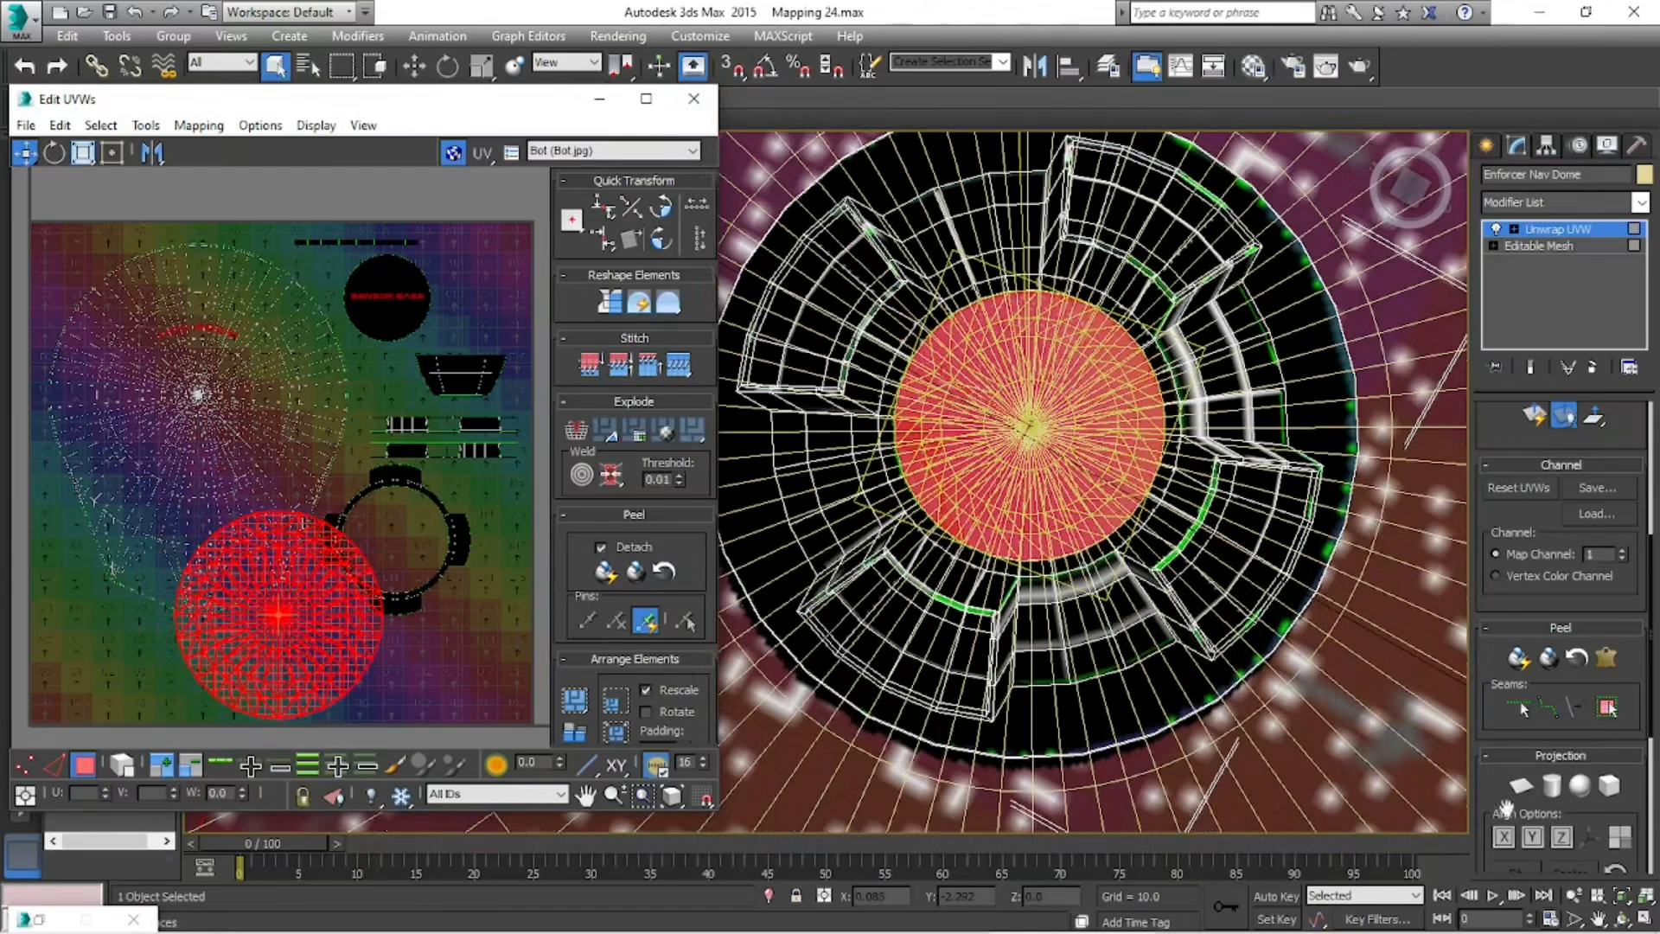
left_click(1597, 916)
left_click_drag(1298, 665, 1193, 593)
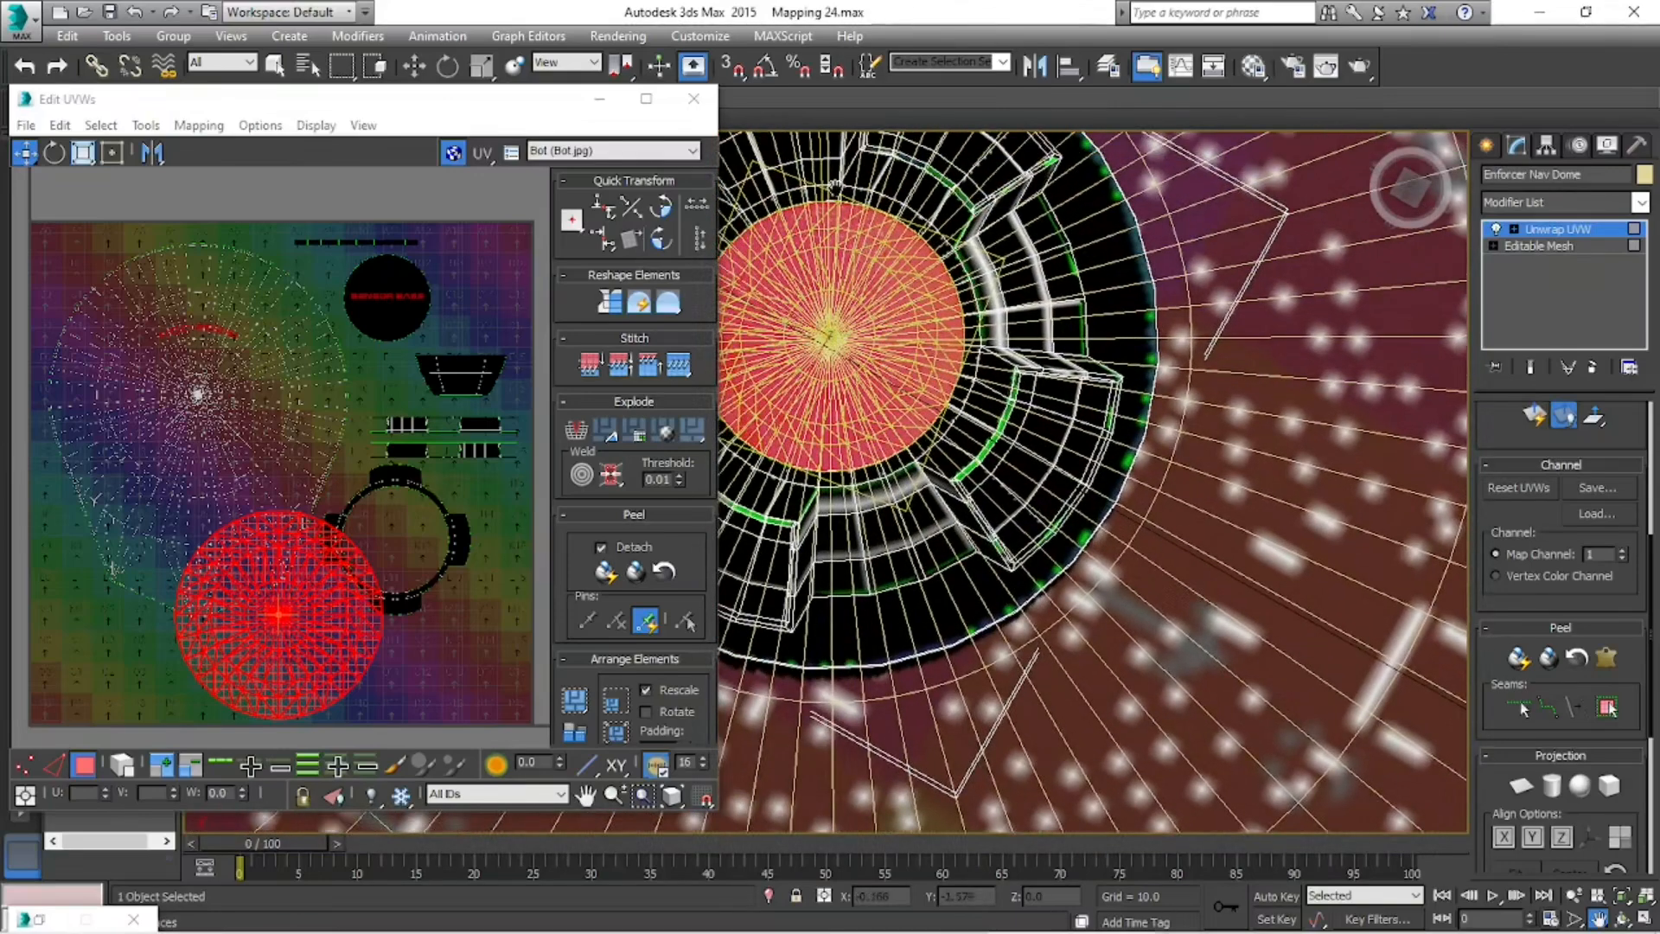
left_click(624, 36)
left_click(633, 62)
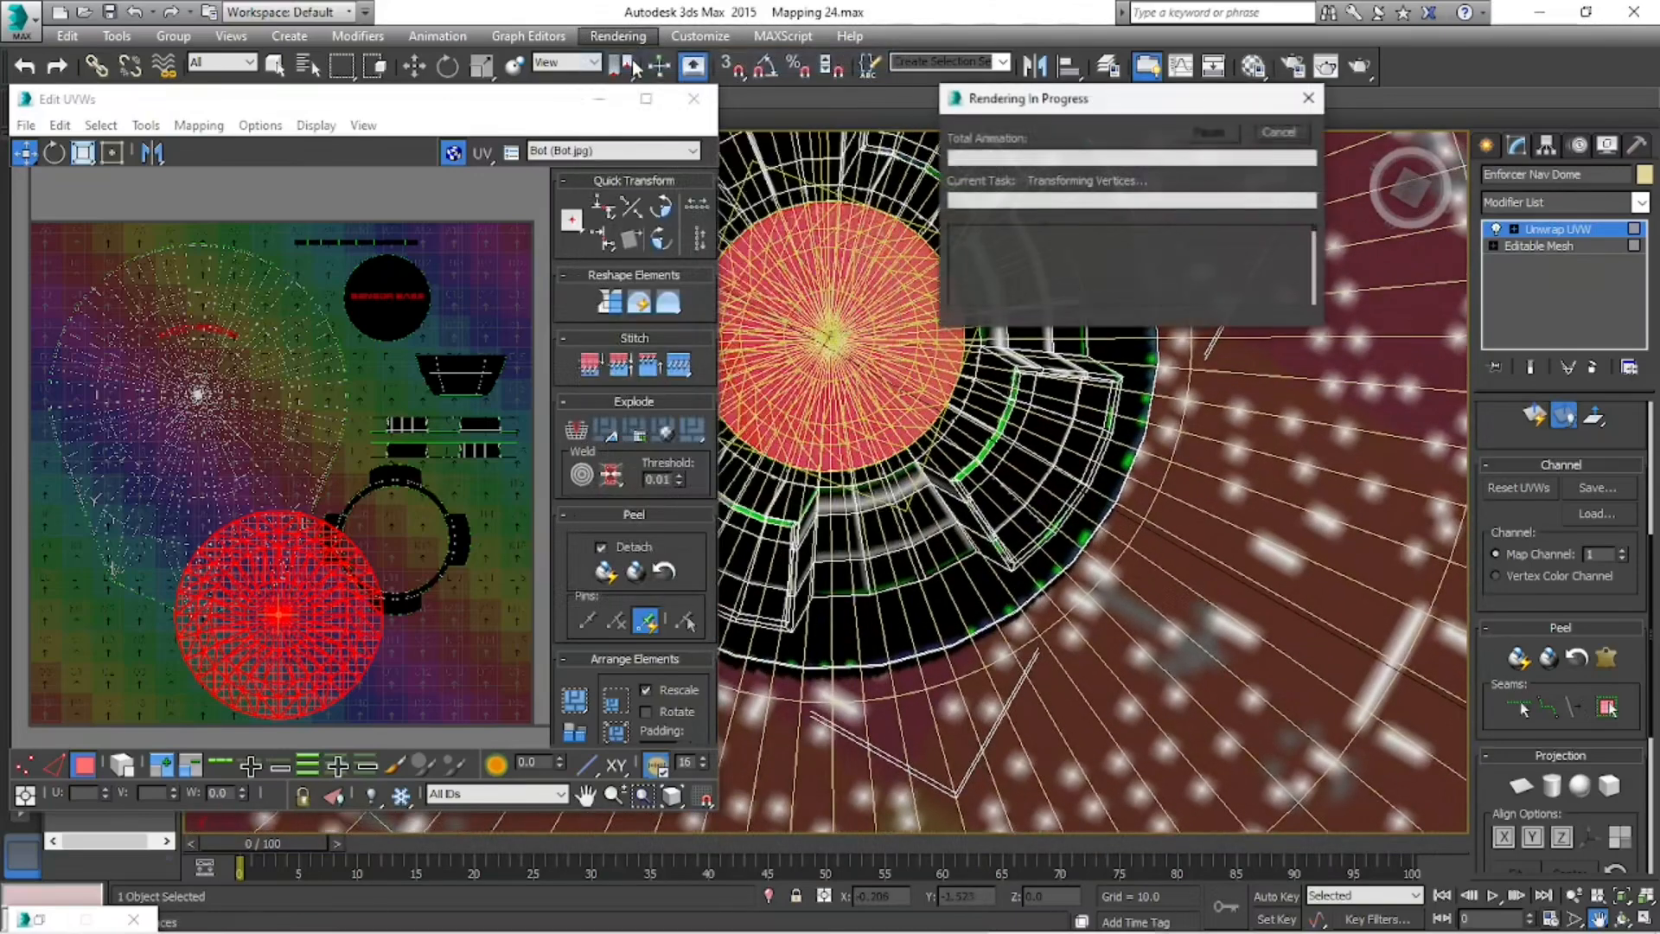
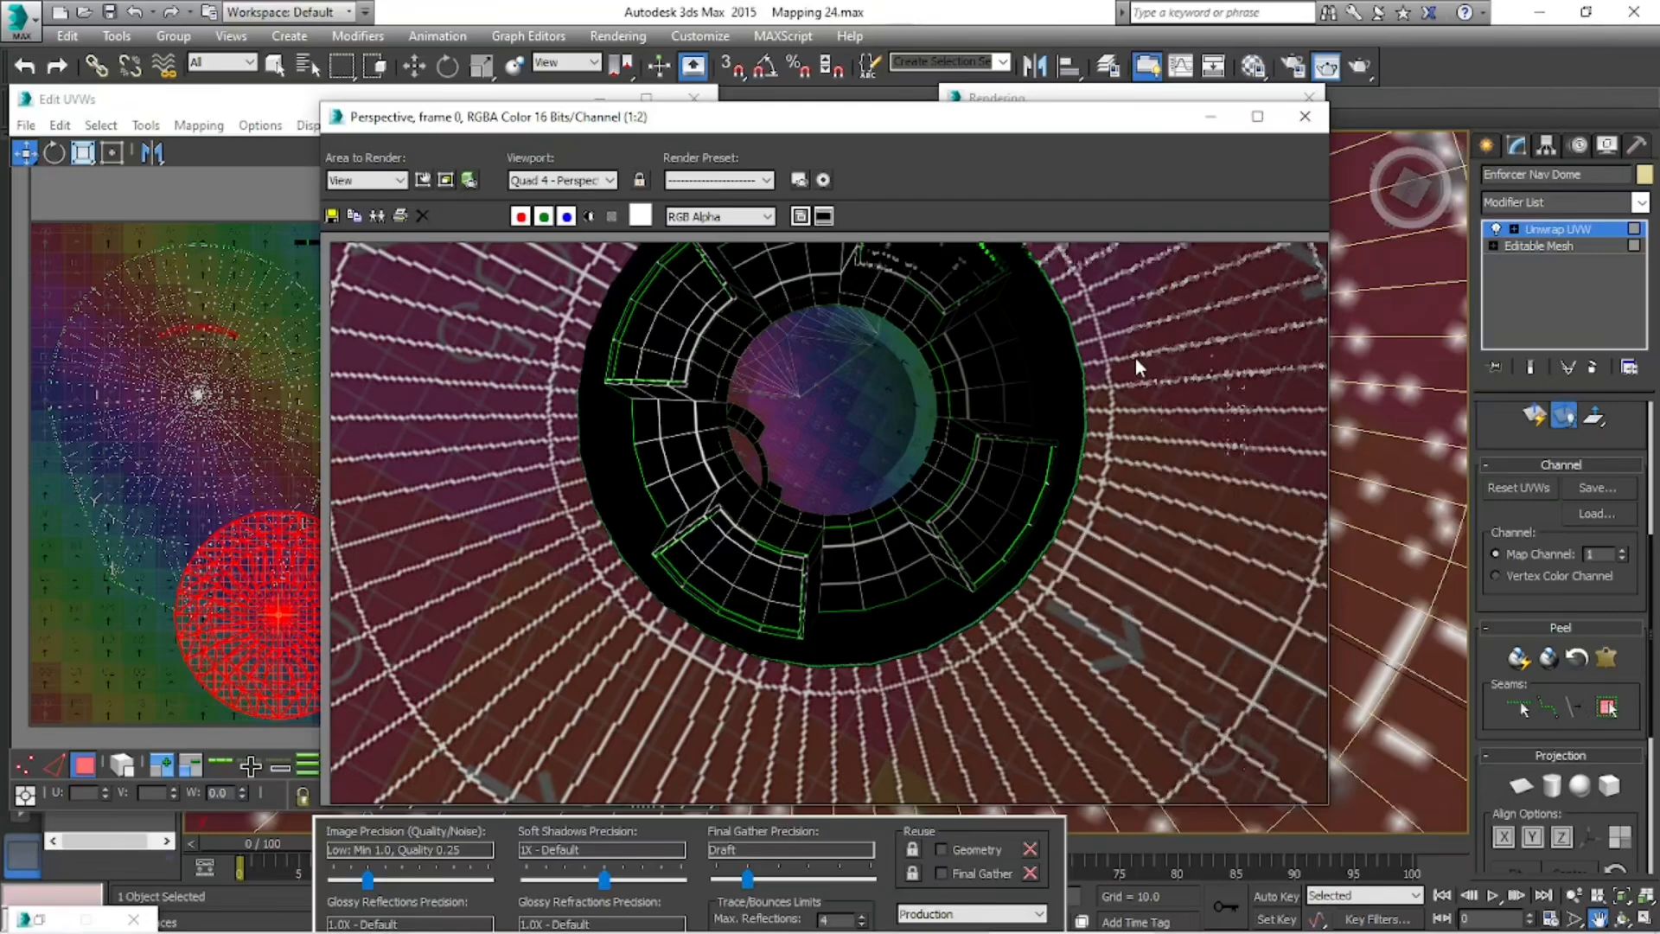
left_click(1304, 118)
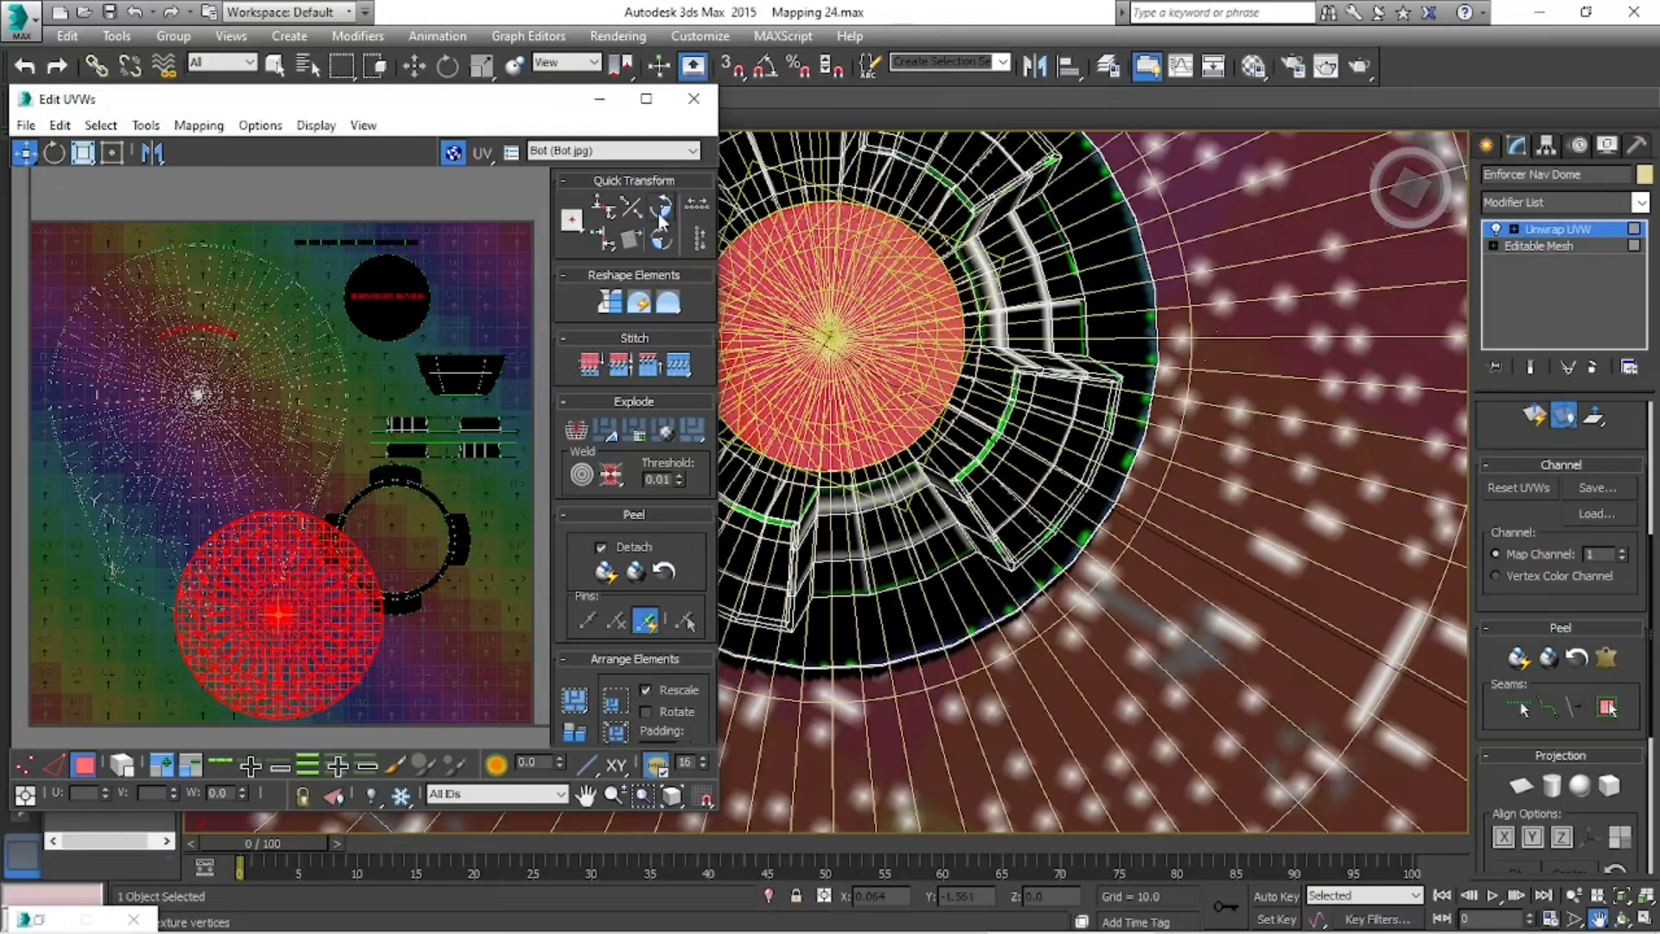
- Mirror the dome's UV cluster and render a closer perspective view of the dome to check the mapping
left_click(200, 126)
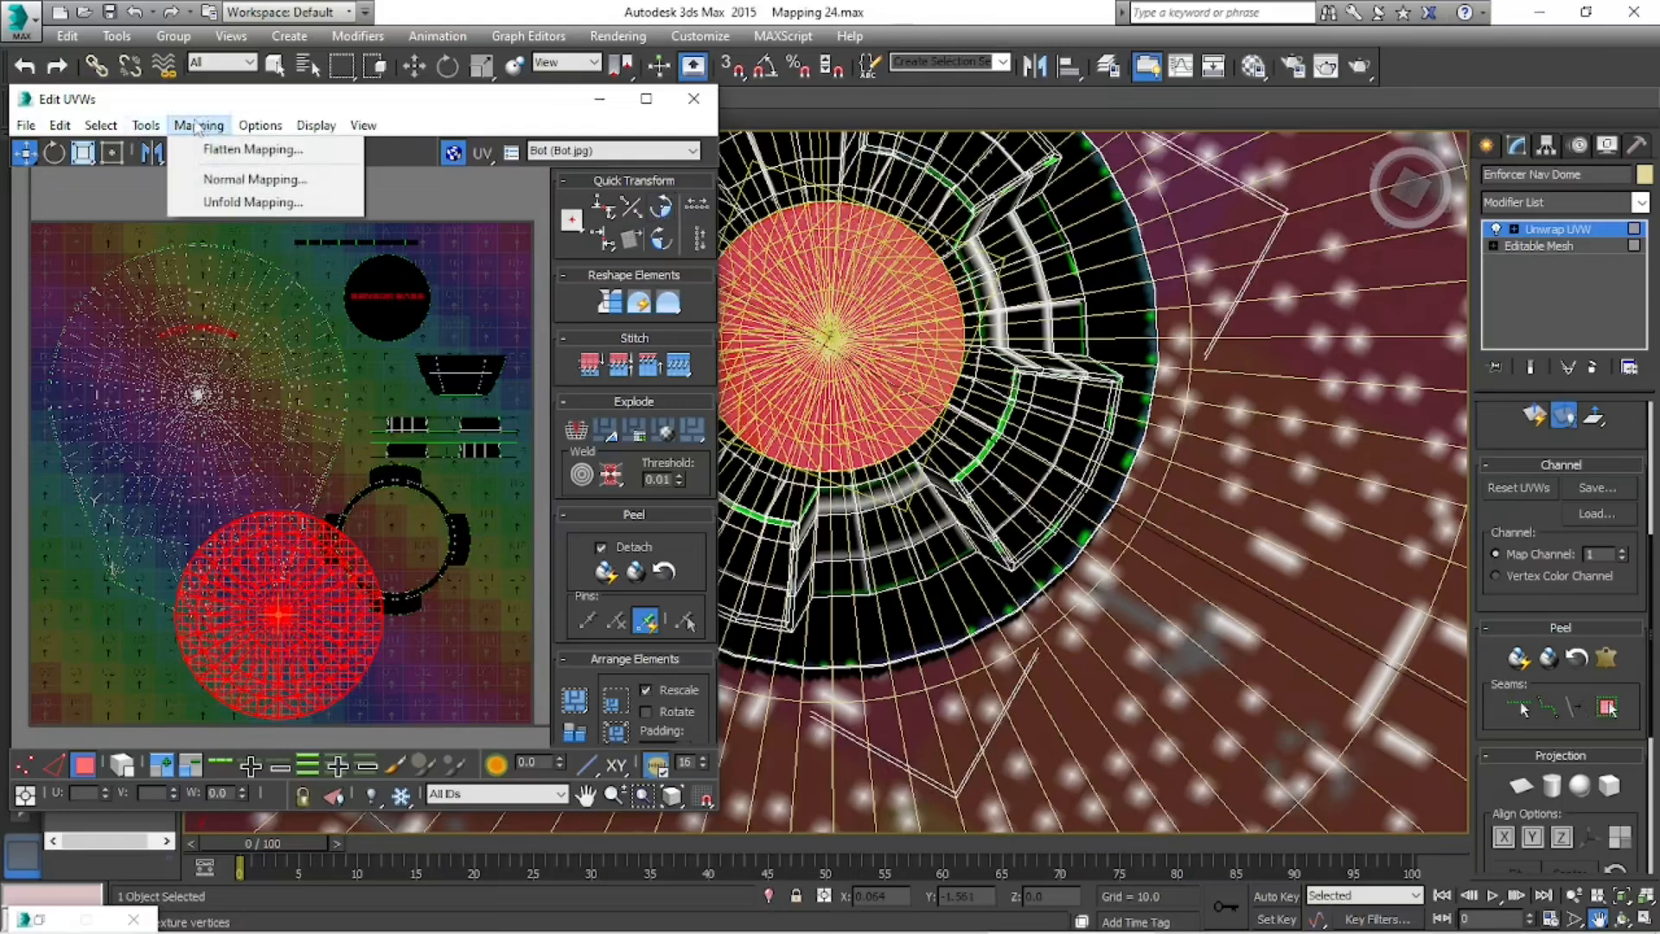
left_click(159, 151)
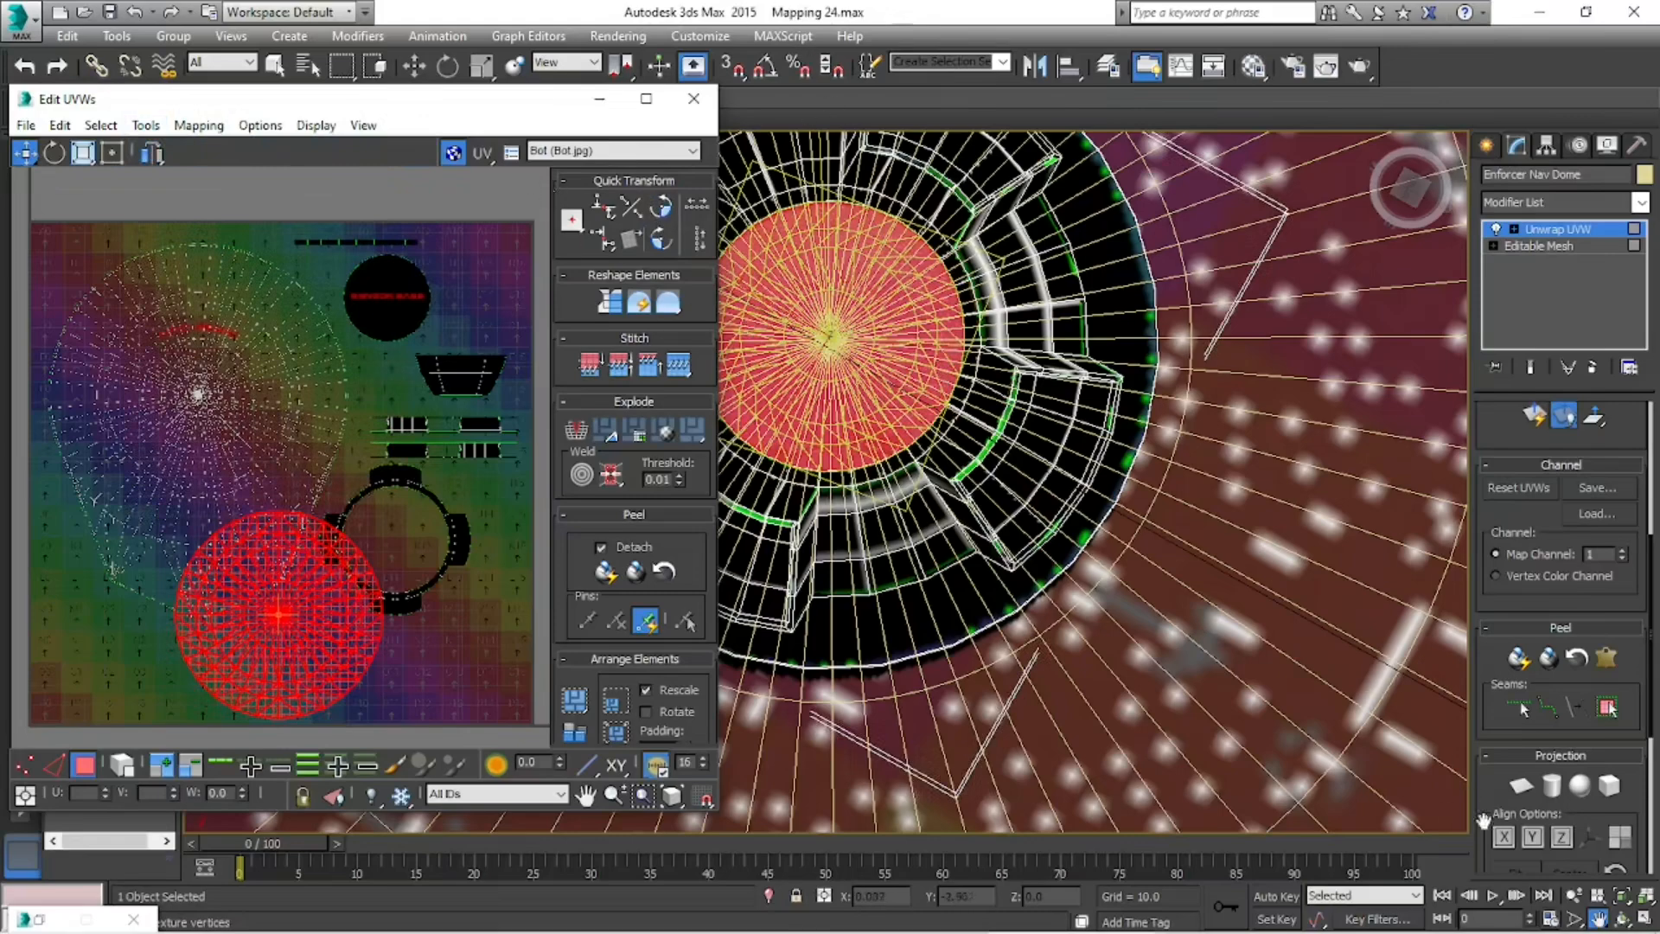
left_click(1574, 918)
left_click_drag(934, 396, 1167, 686)
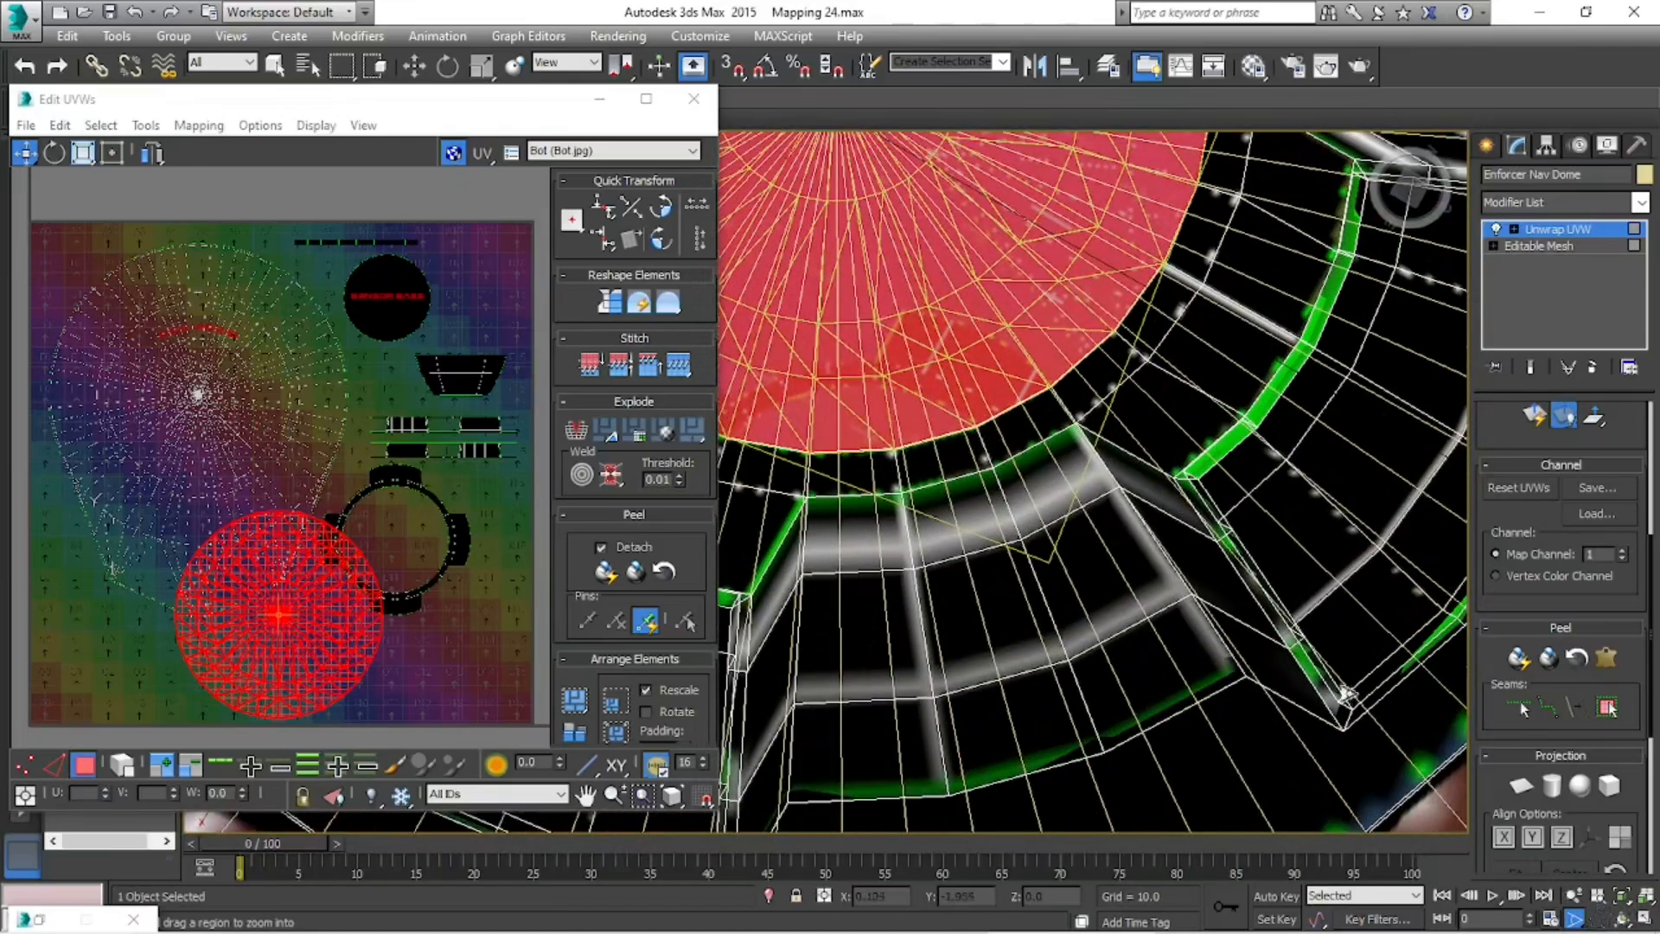
scroll(1317, 656, "down", 5)
scroll(1296, 671, "up", 5)
left_click(1599, 918)
left_click_drag(919, 211, 983, 556)
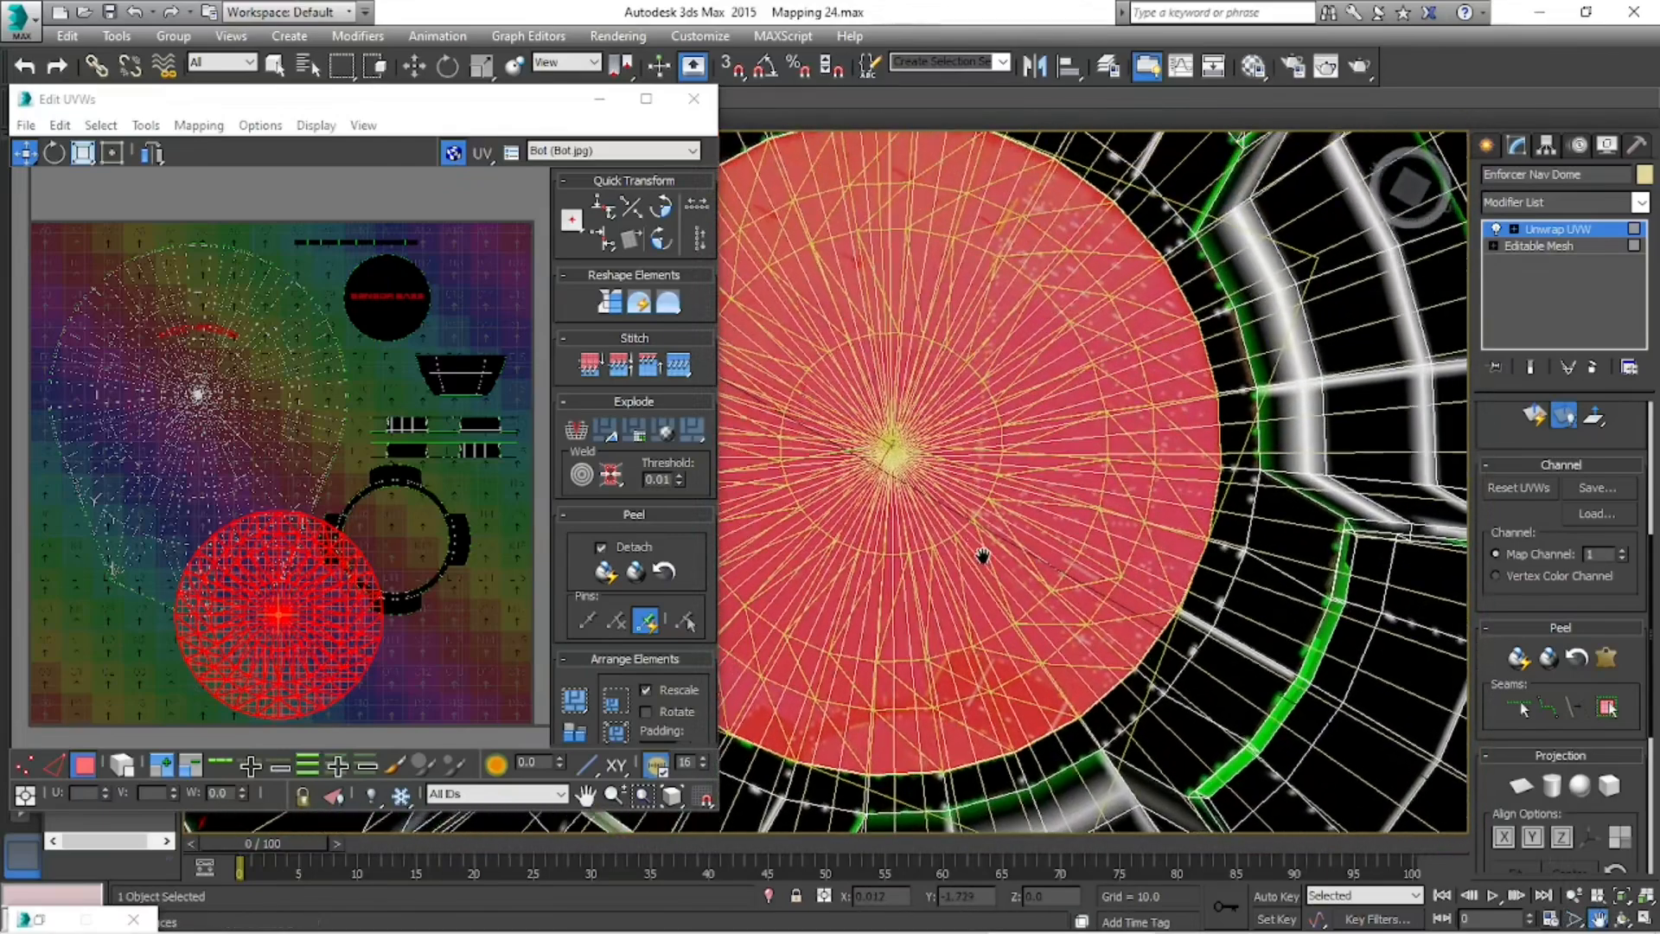
left_click(617, 35)
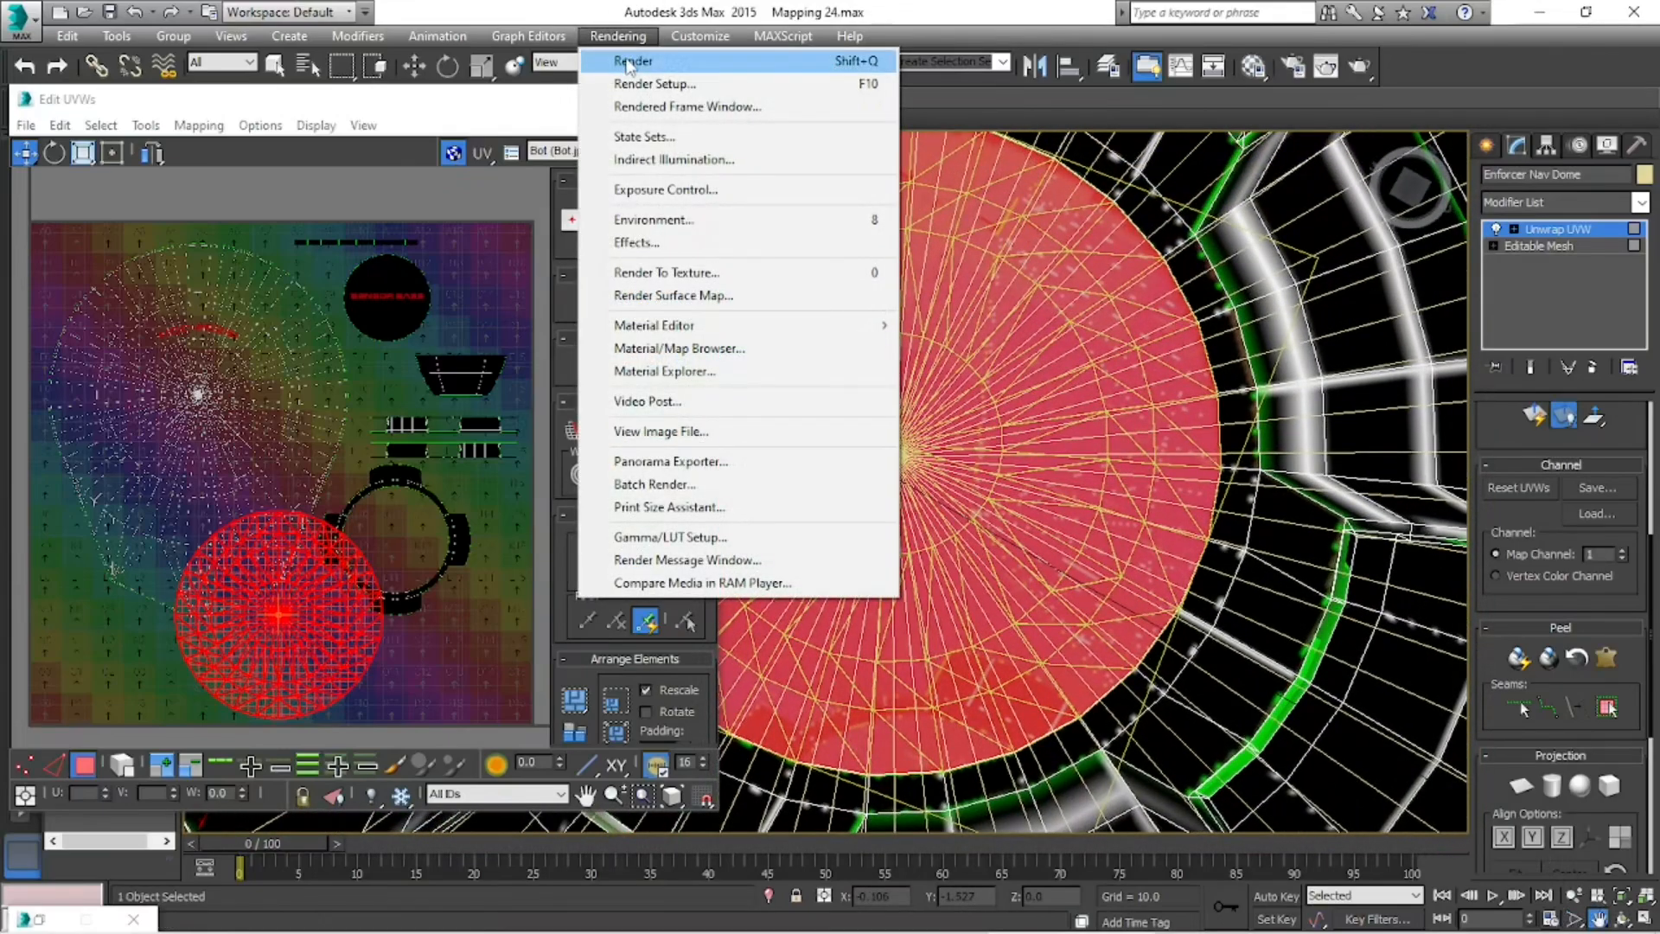
left_click(628, 62)
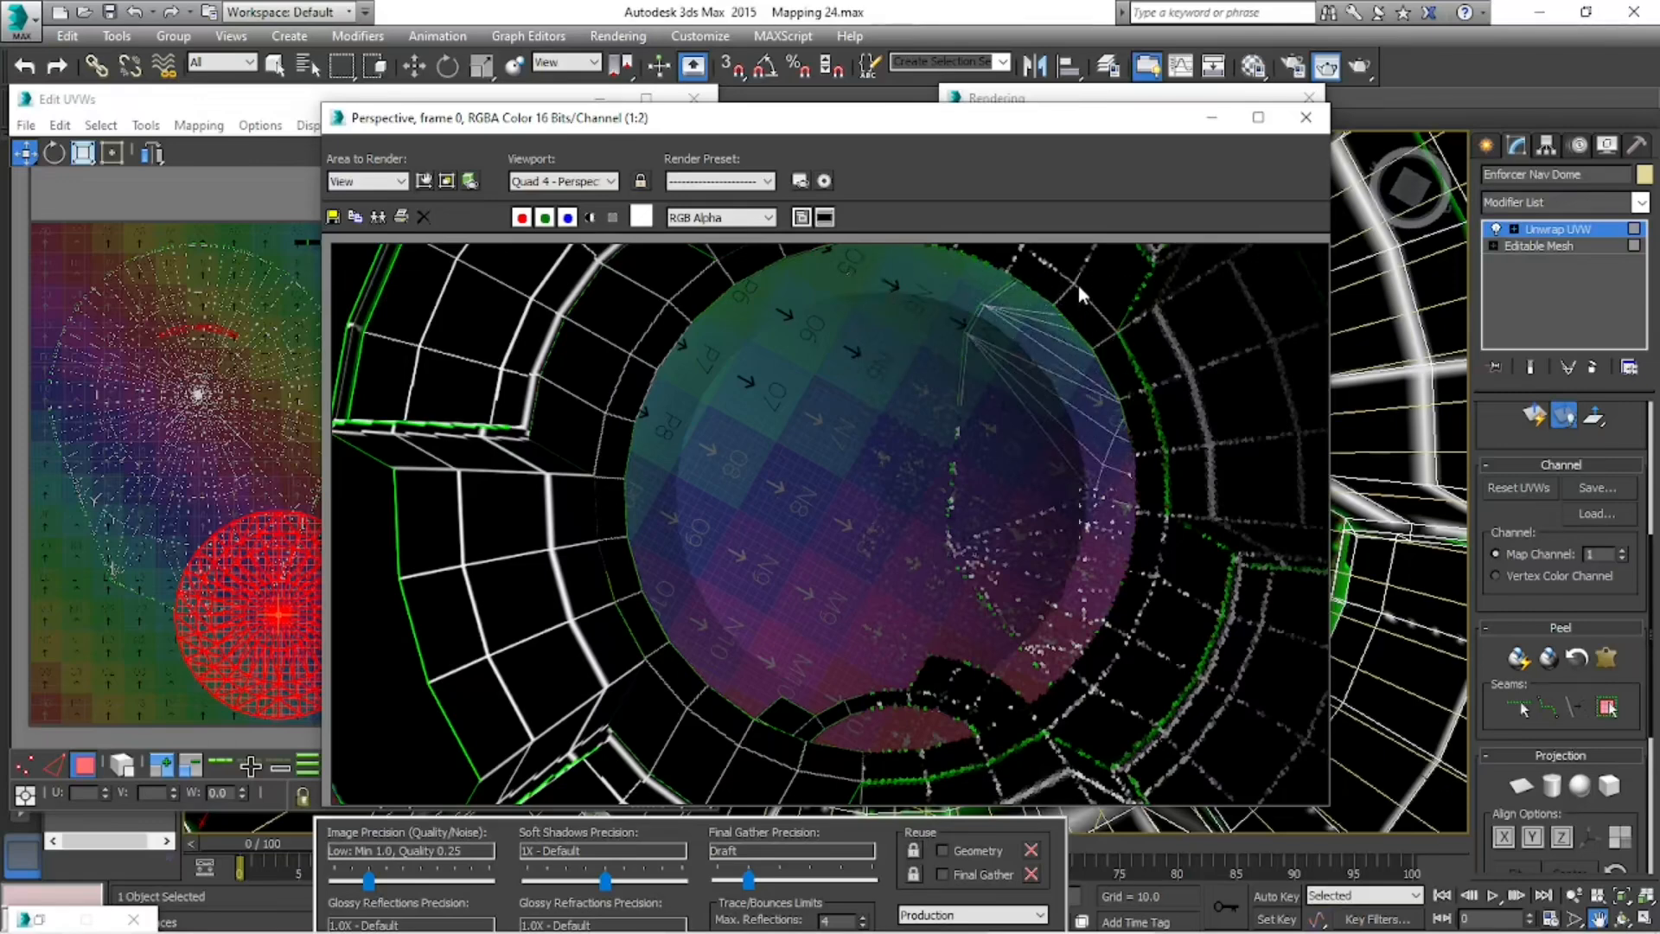
left_click(1309, 128)
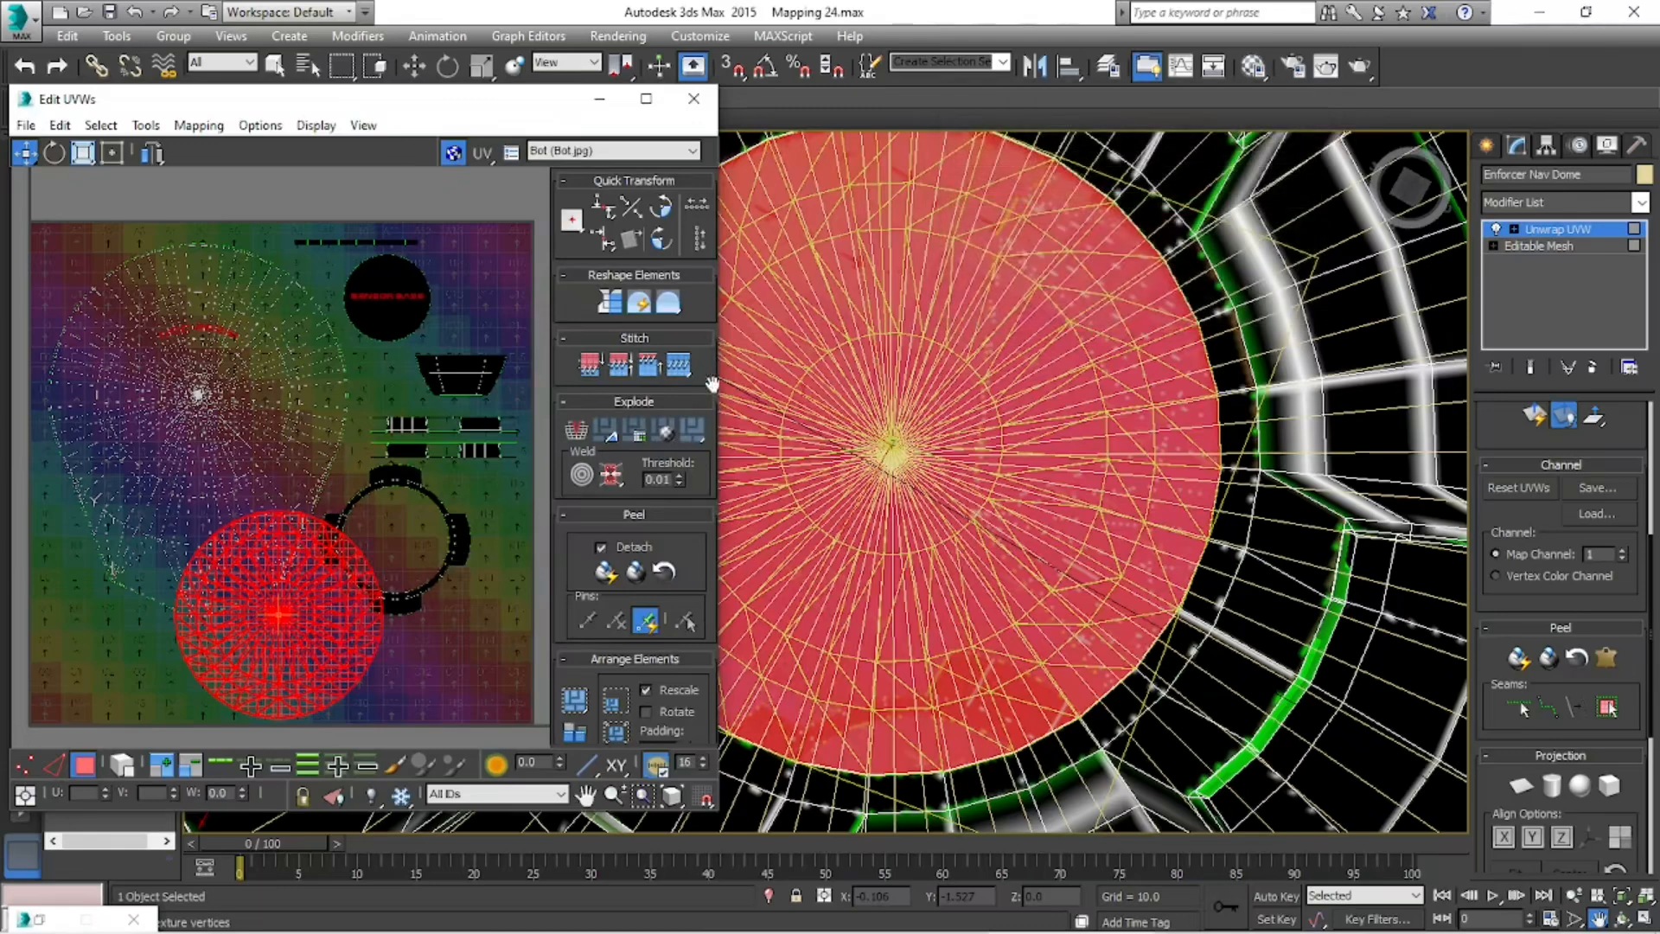
- Scale down the dome's circular UV cluster and shift it into the empty texture area below the large disc template
left_click(83, 153)
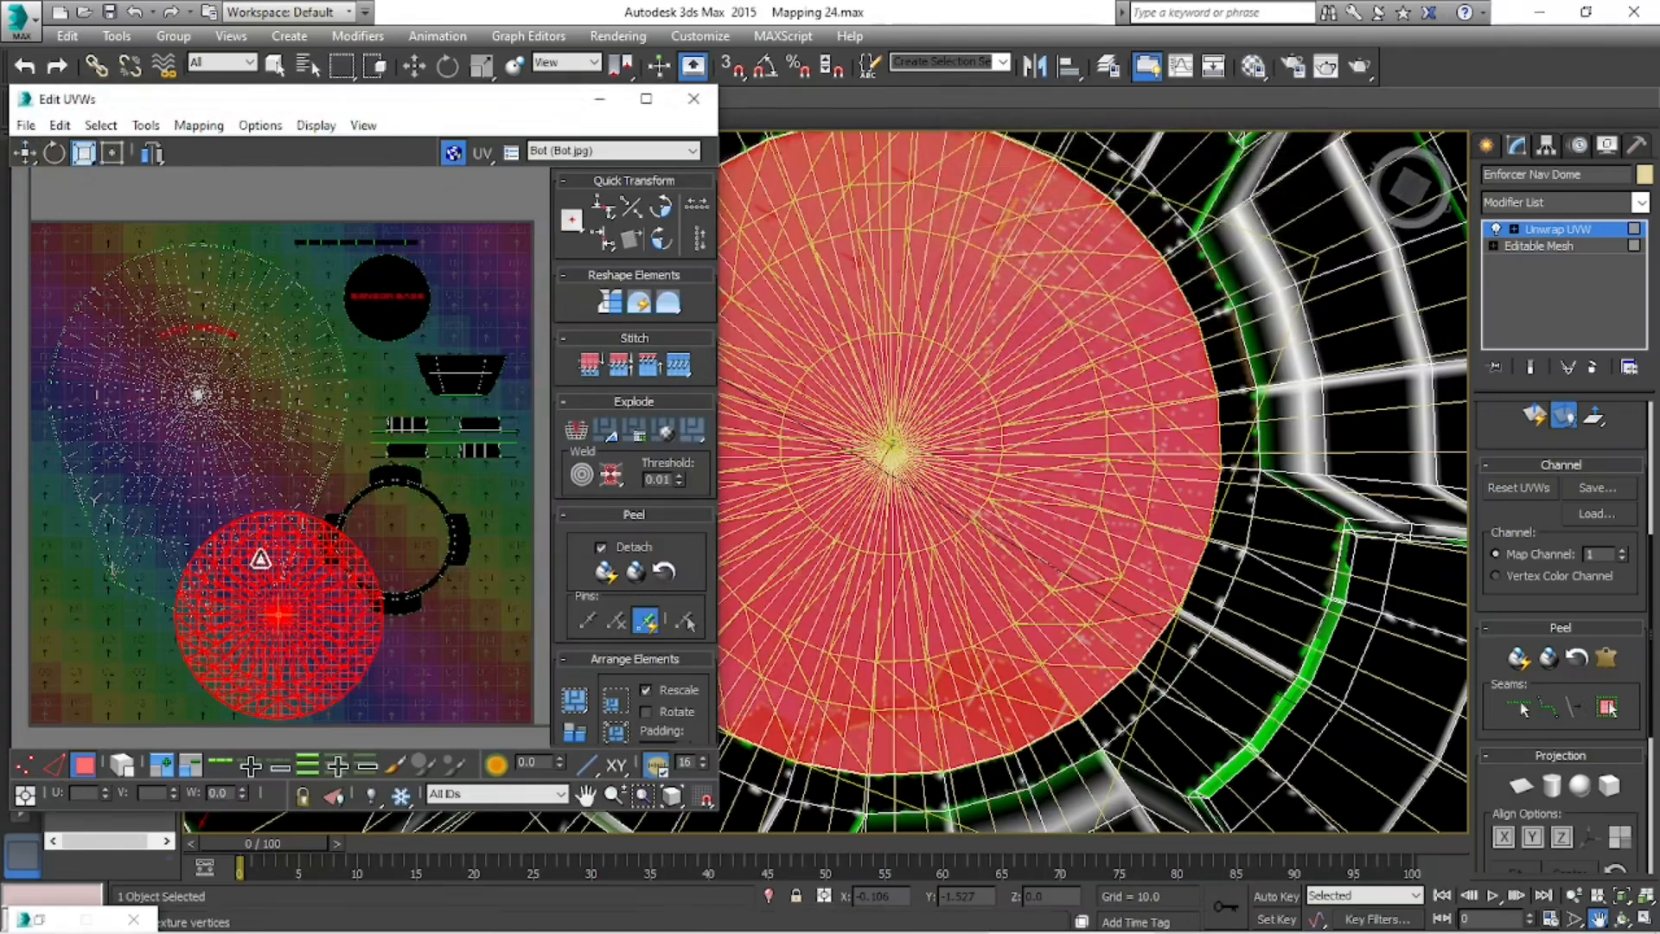
left_click_drag(277, 596, 275, 650)
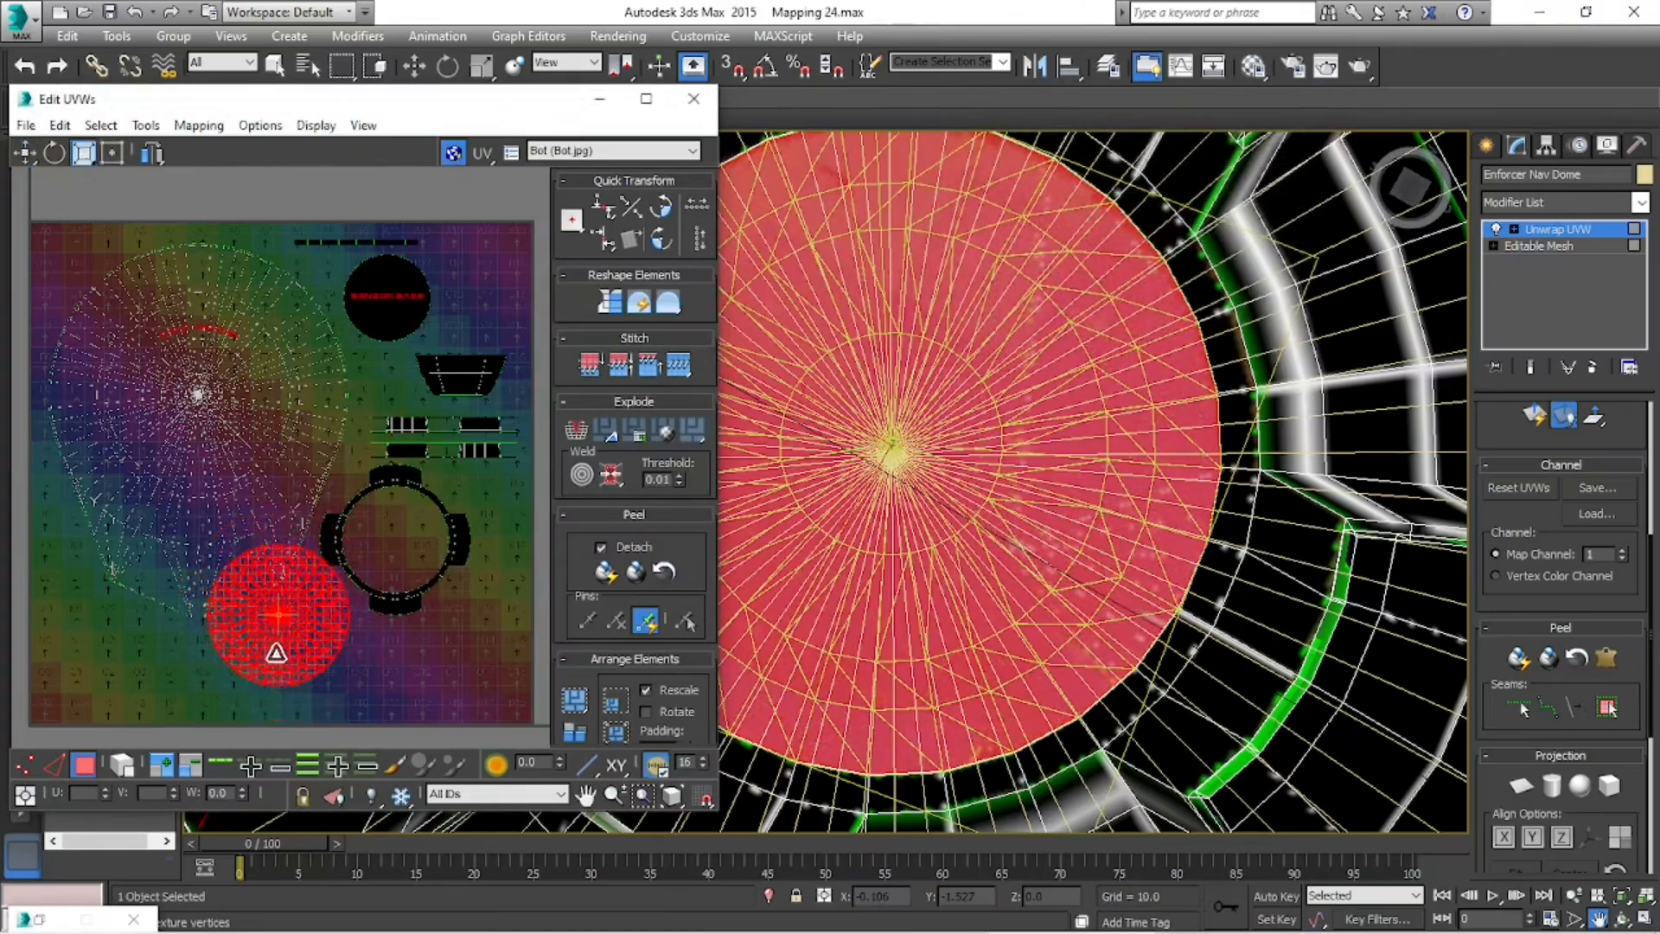
left_click(26, 153)
left_click_drag(279, 613, 304, 651)
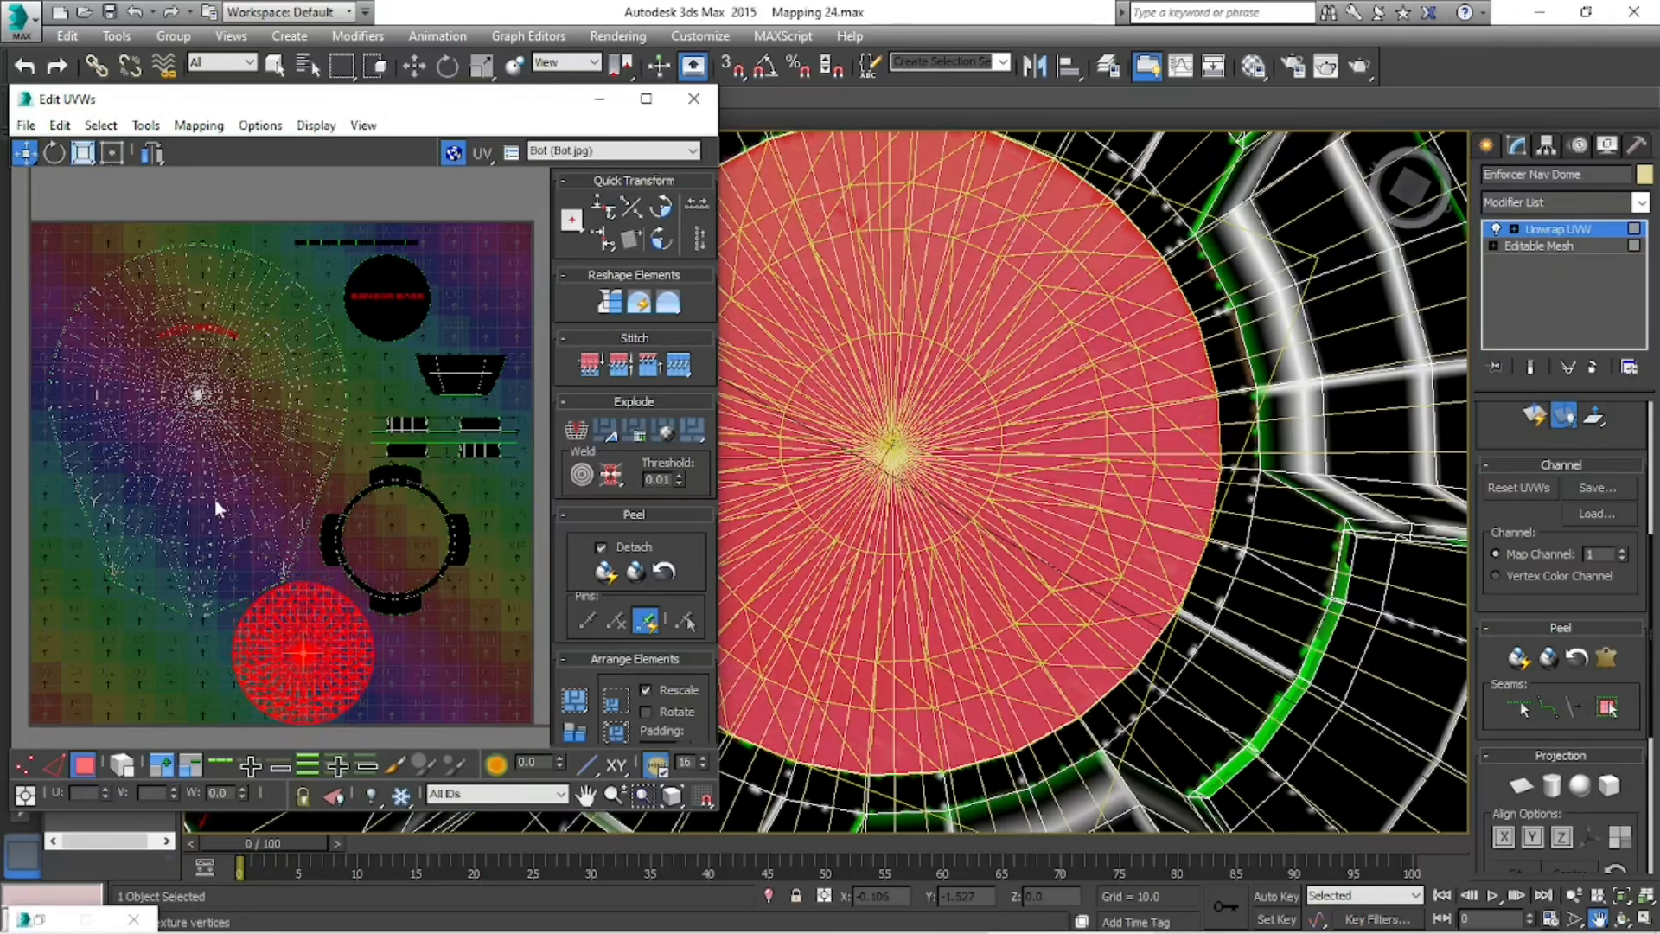
- Shrink the dome's UV cluster further and place it in the texture's lower-right corner, below the ring template
left_click(83, 153)
left_click_drag(313, 605, 320, 641)
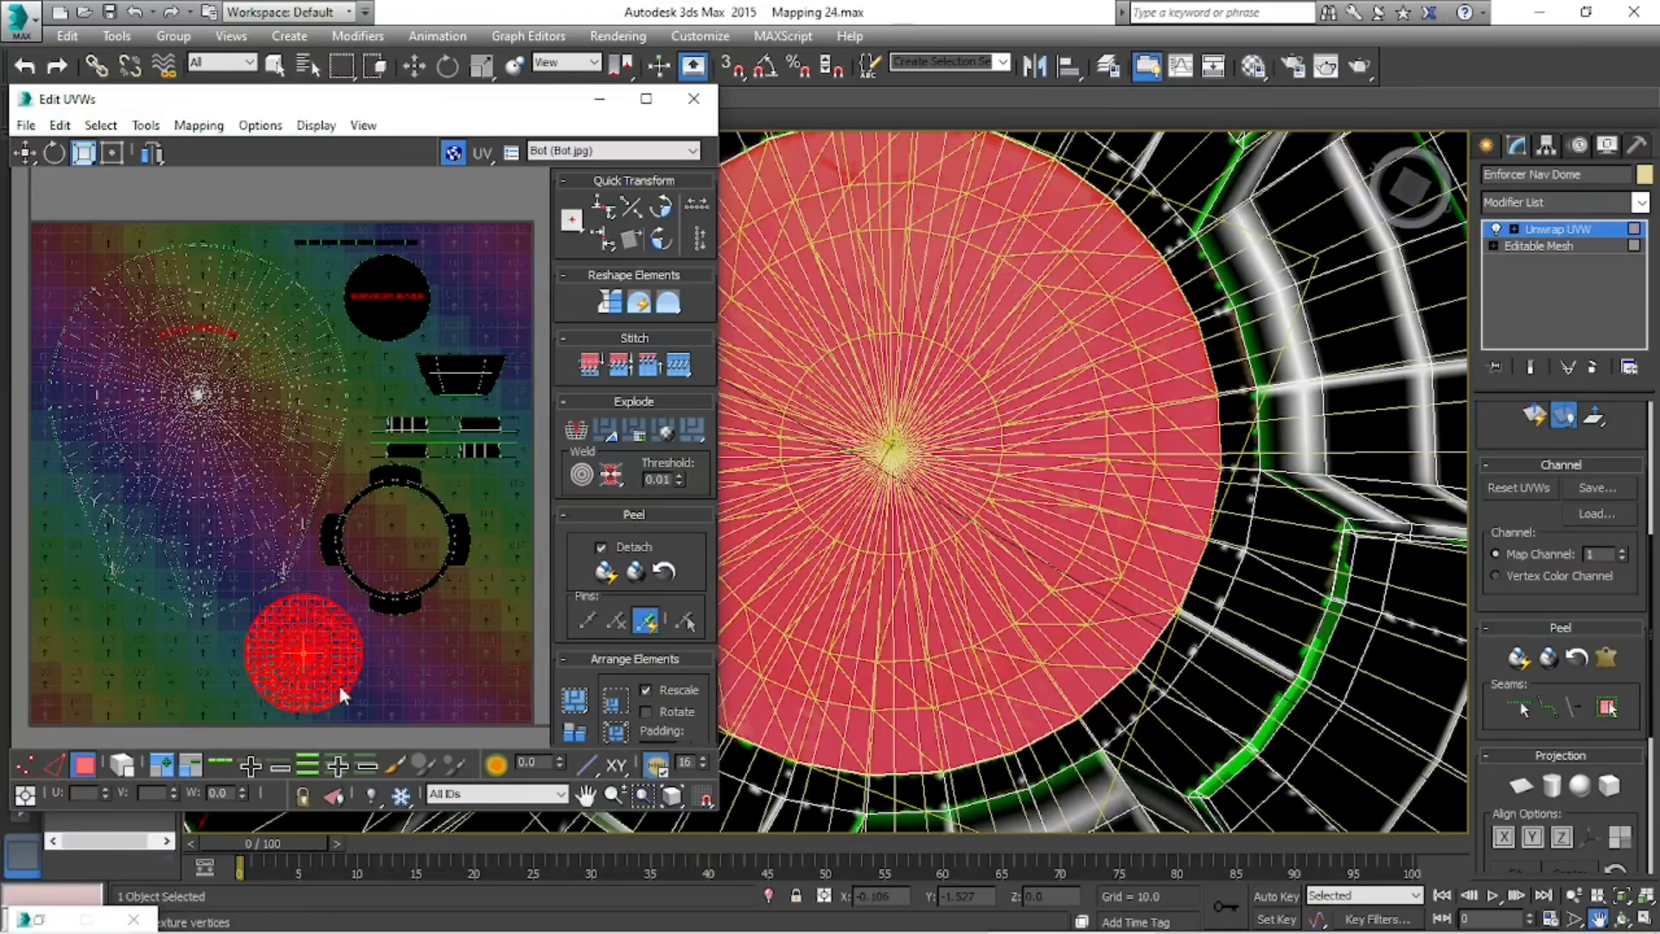
left_click(25, 153)
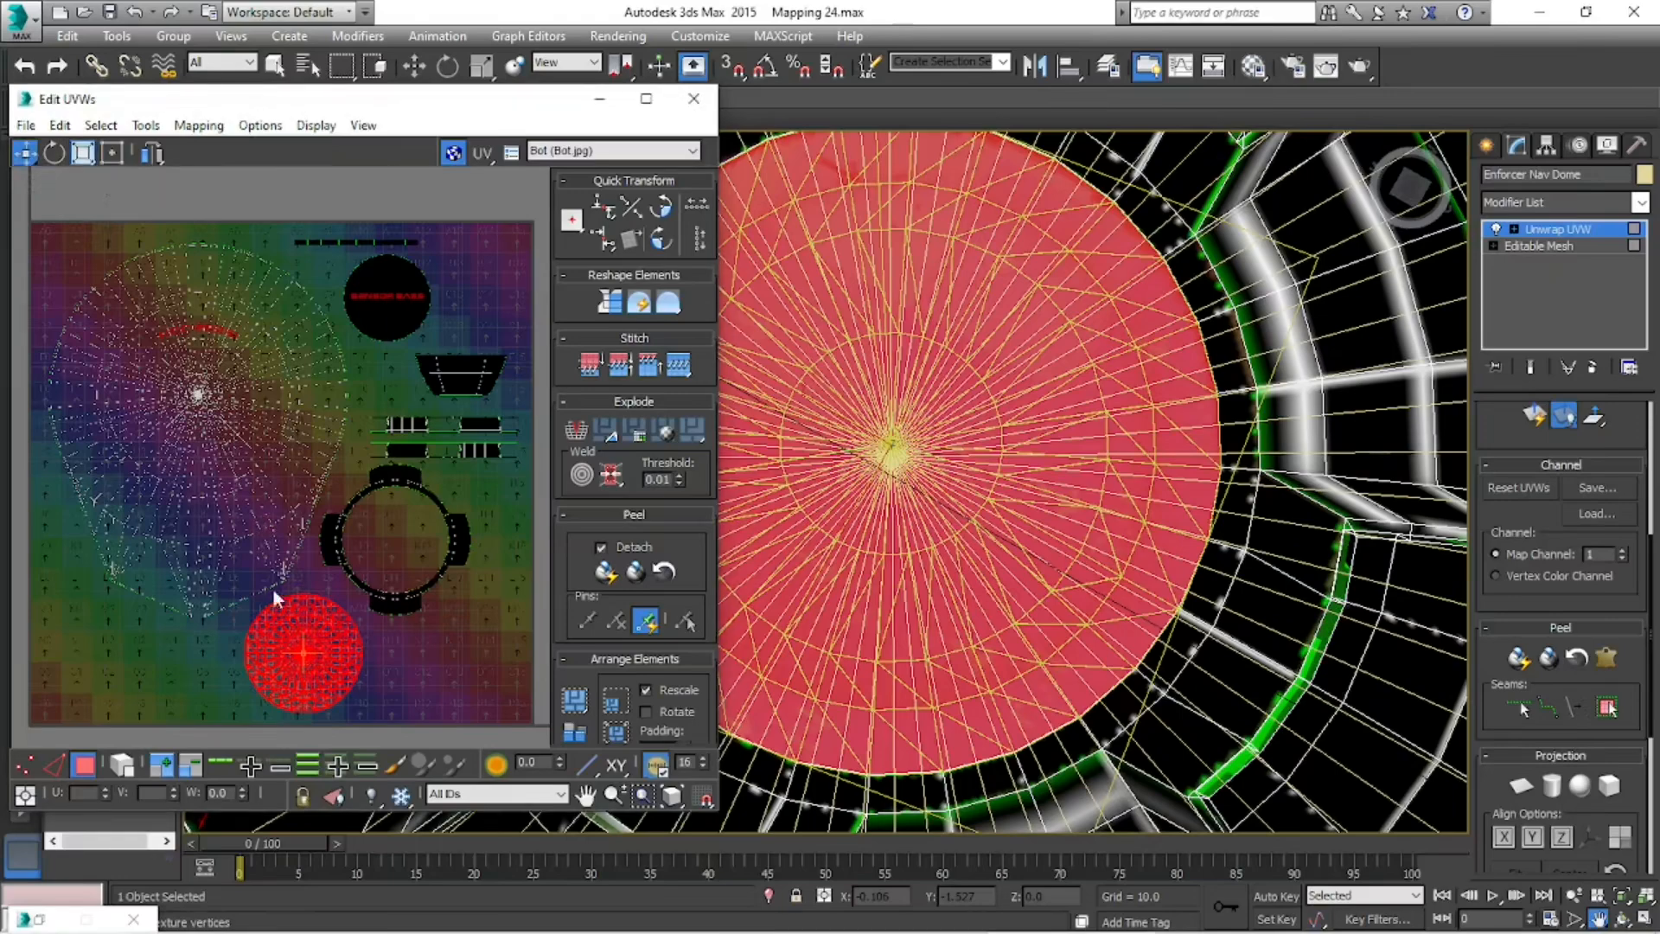
left_click_drag(285, 631, 449, 632)
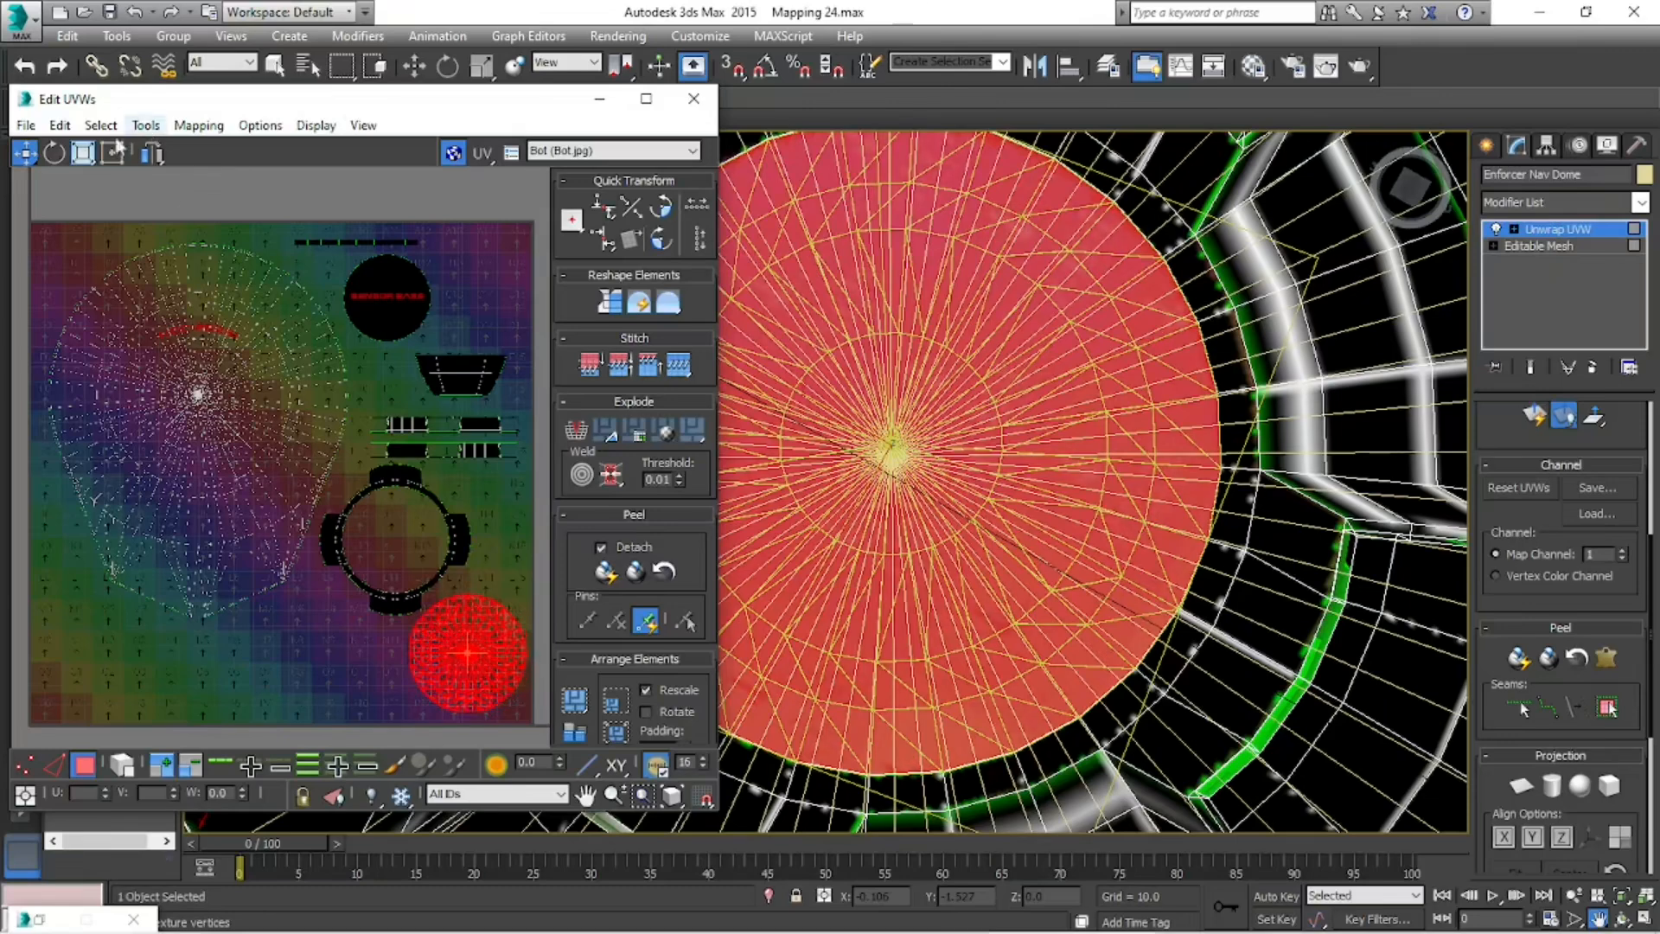
left_click_drag(443, 624, 449, 639)
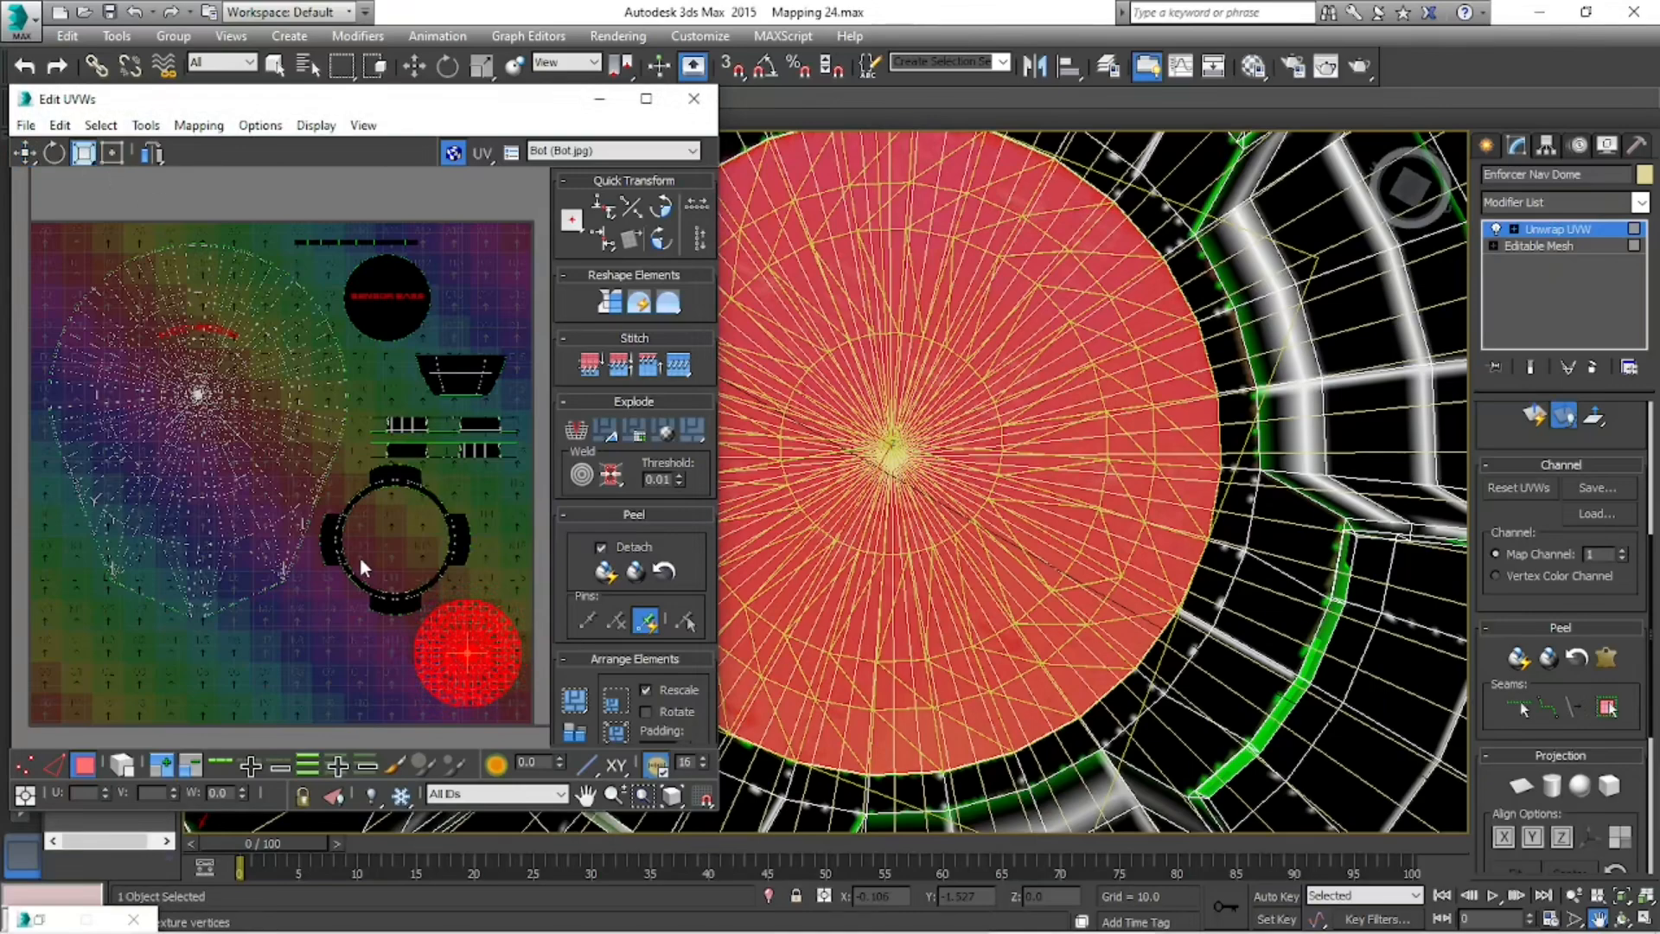
left_click(25, 153)
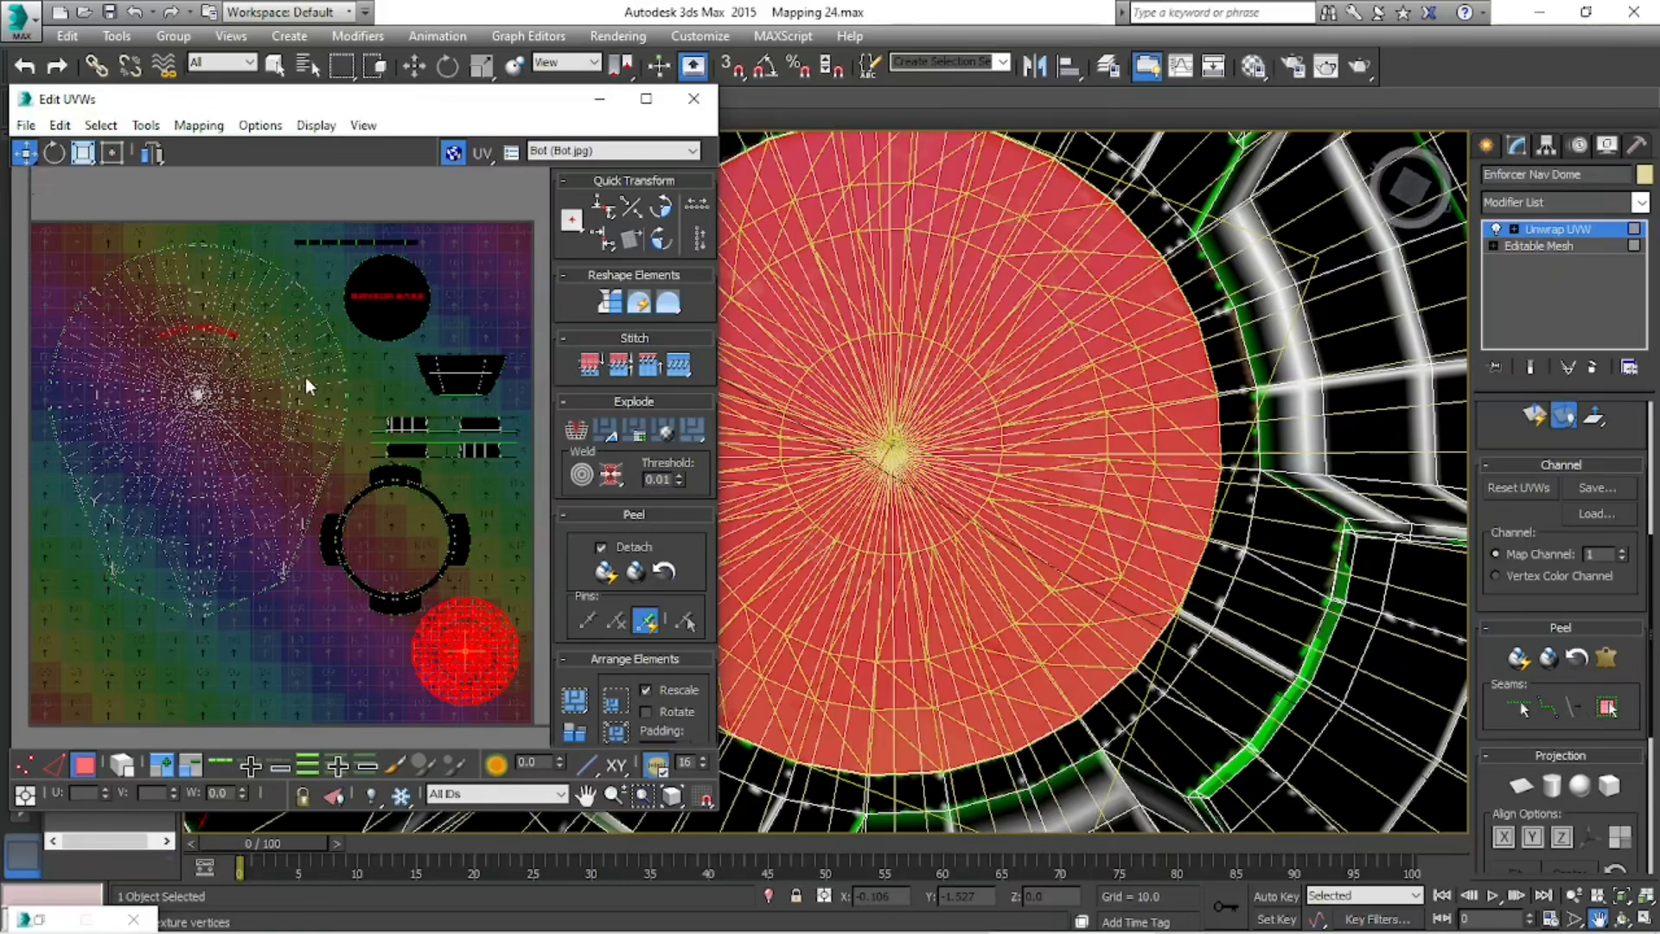
- Nudge the dome's UV cluster slightly up and left so it sits clear of the texture edges and the ring template
left_click(613, 793)
left_click_drag(478, 655, 453, 525)
left_click(586, 796)
left_click_drag(396, 604, 257, 467)
left_click(85, 156)
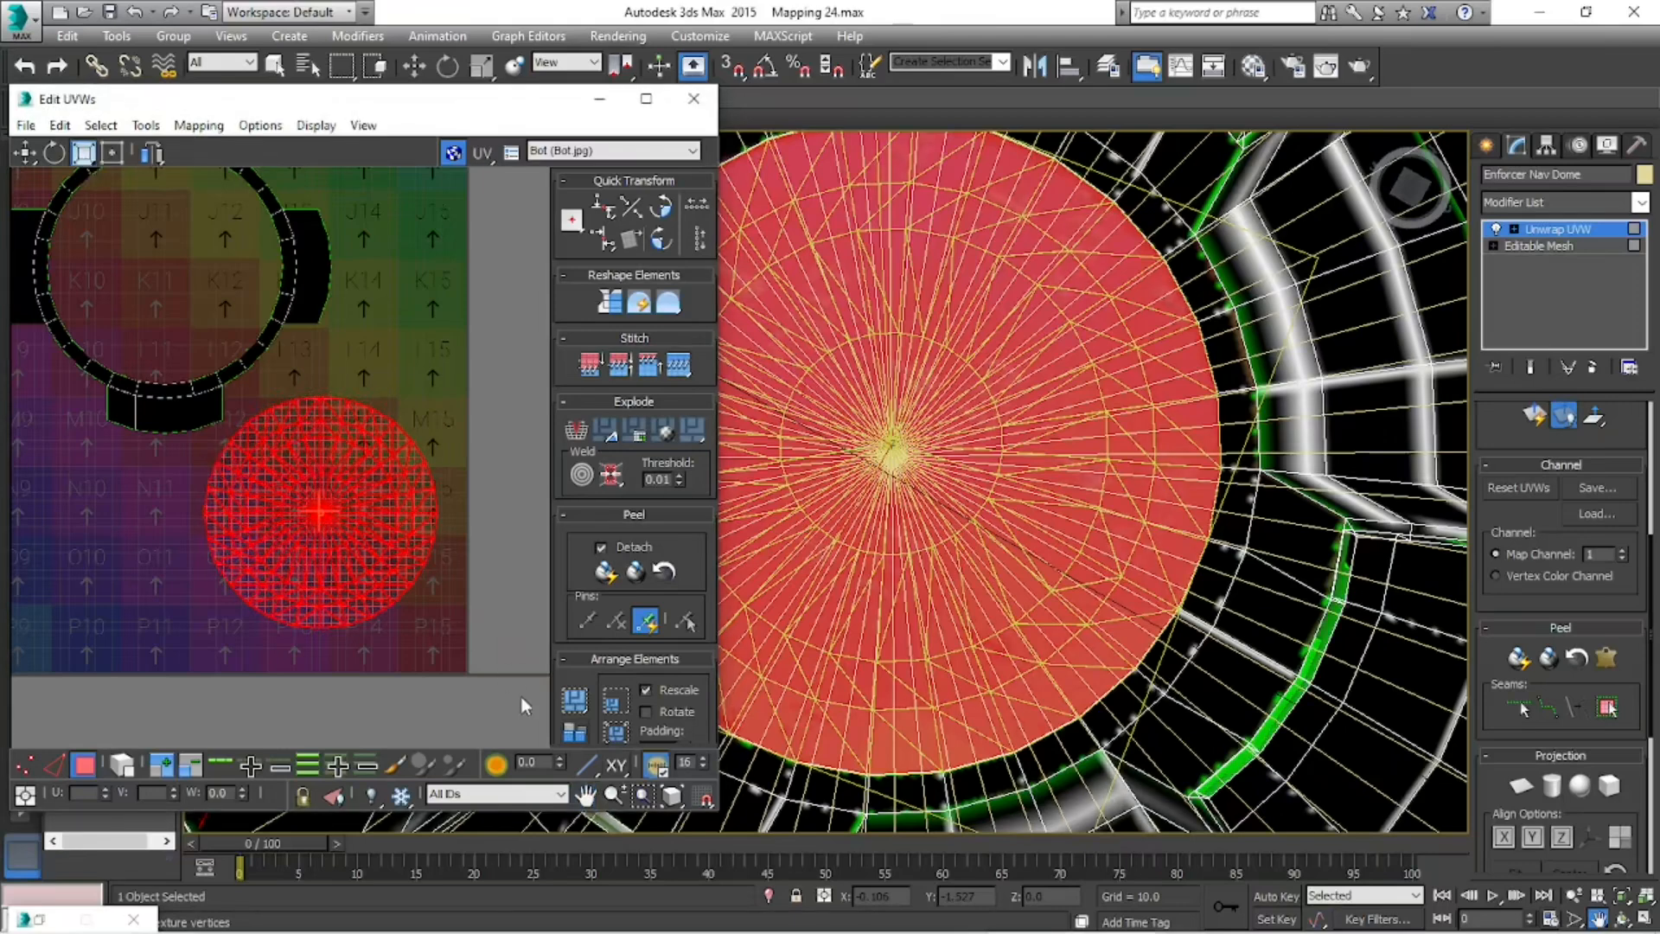
key("w")
left_click_drag(293, 459, 282, 450)
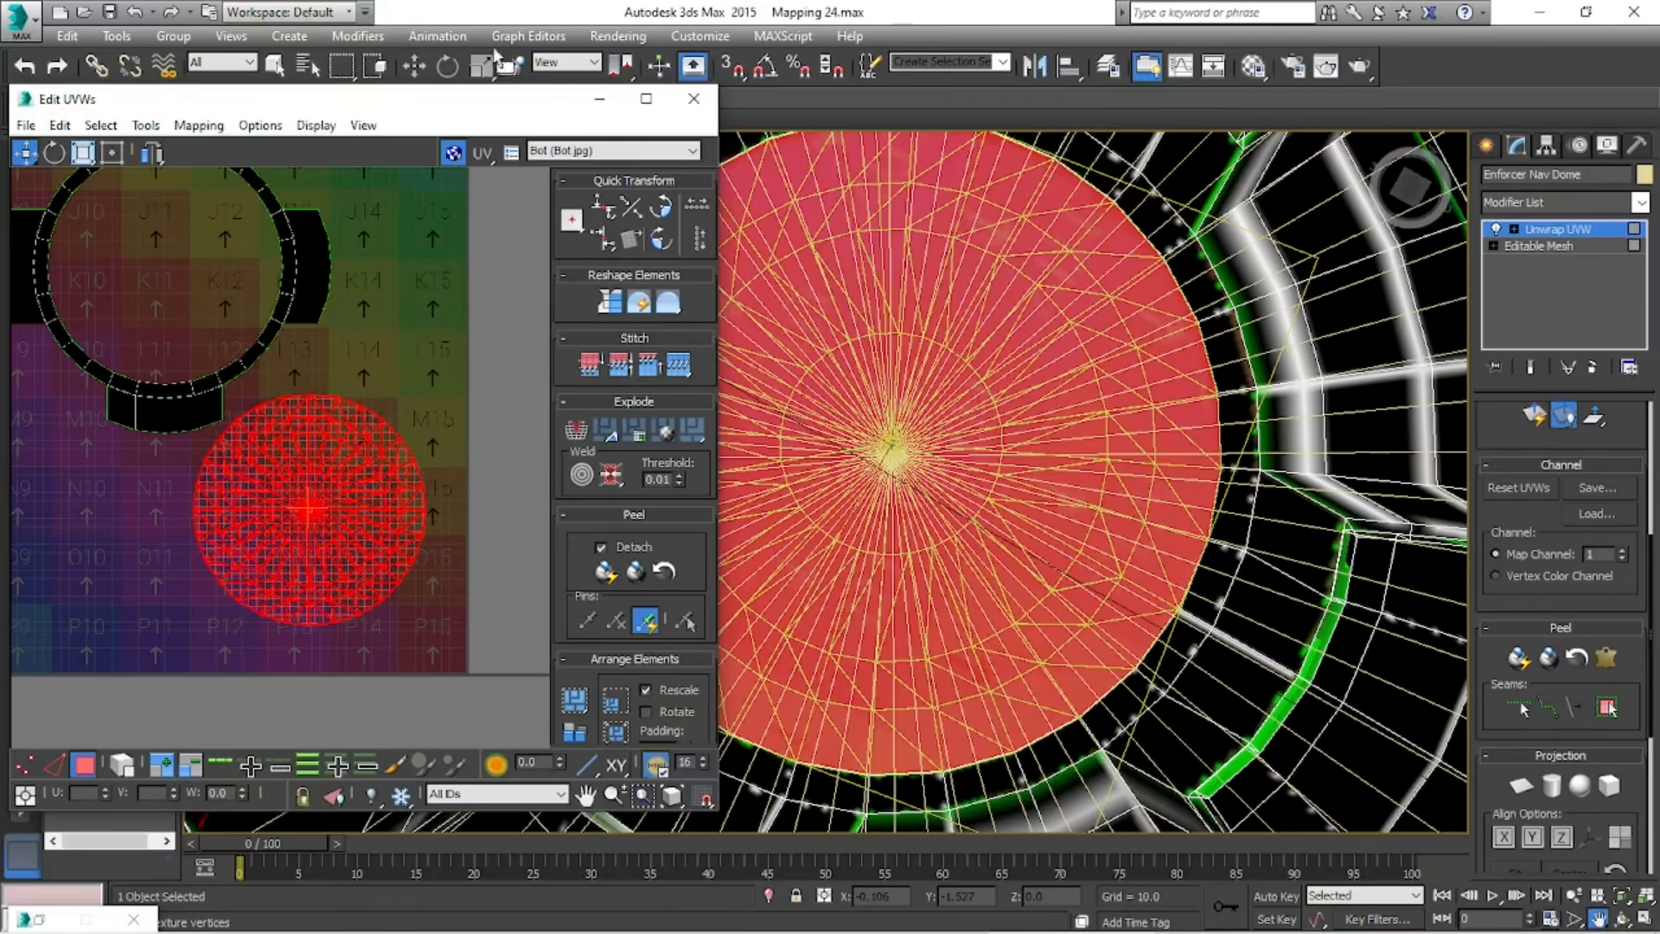
- Render the perspective view of the dome to check the repositioned mapping, and close the rendered frame
left_click(638, 35)
left_click(641, 59)
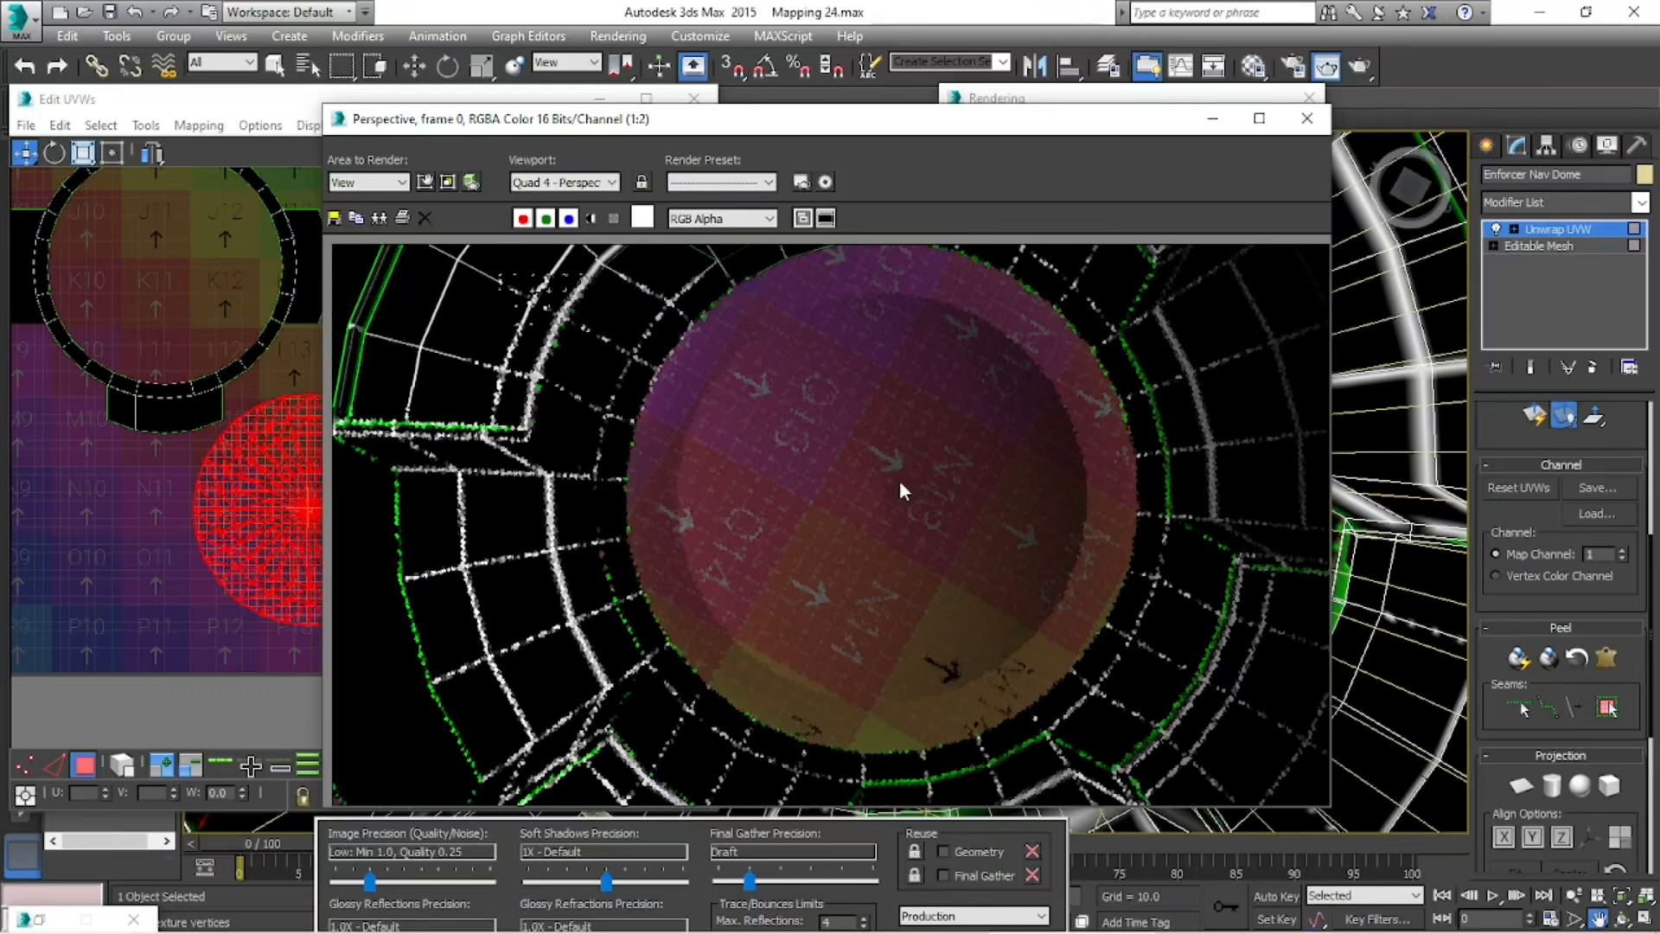
left_click(1307, 119)
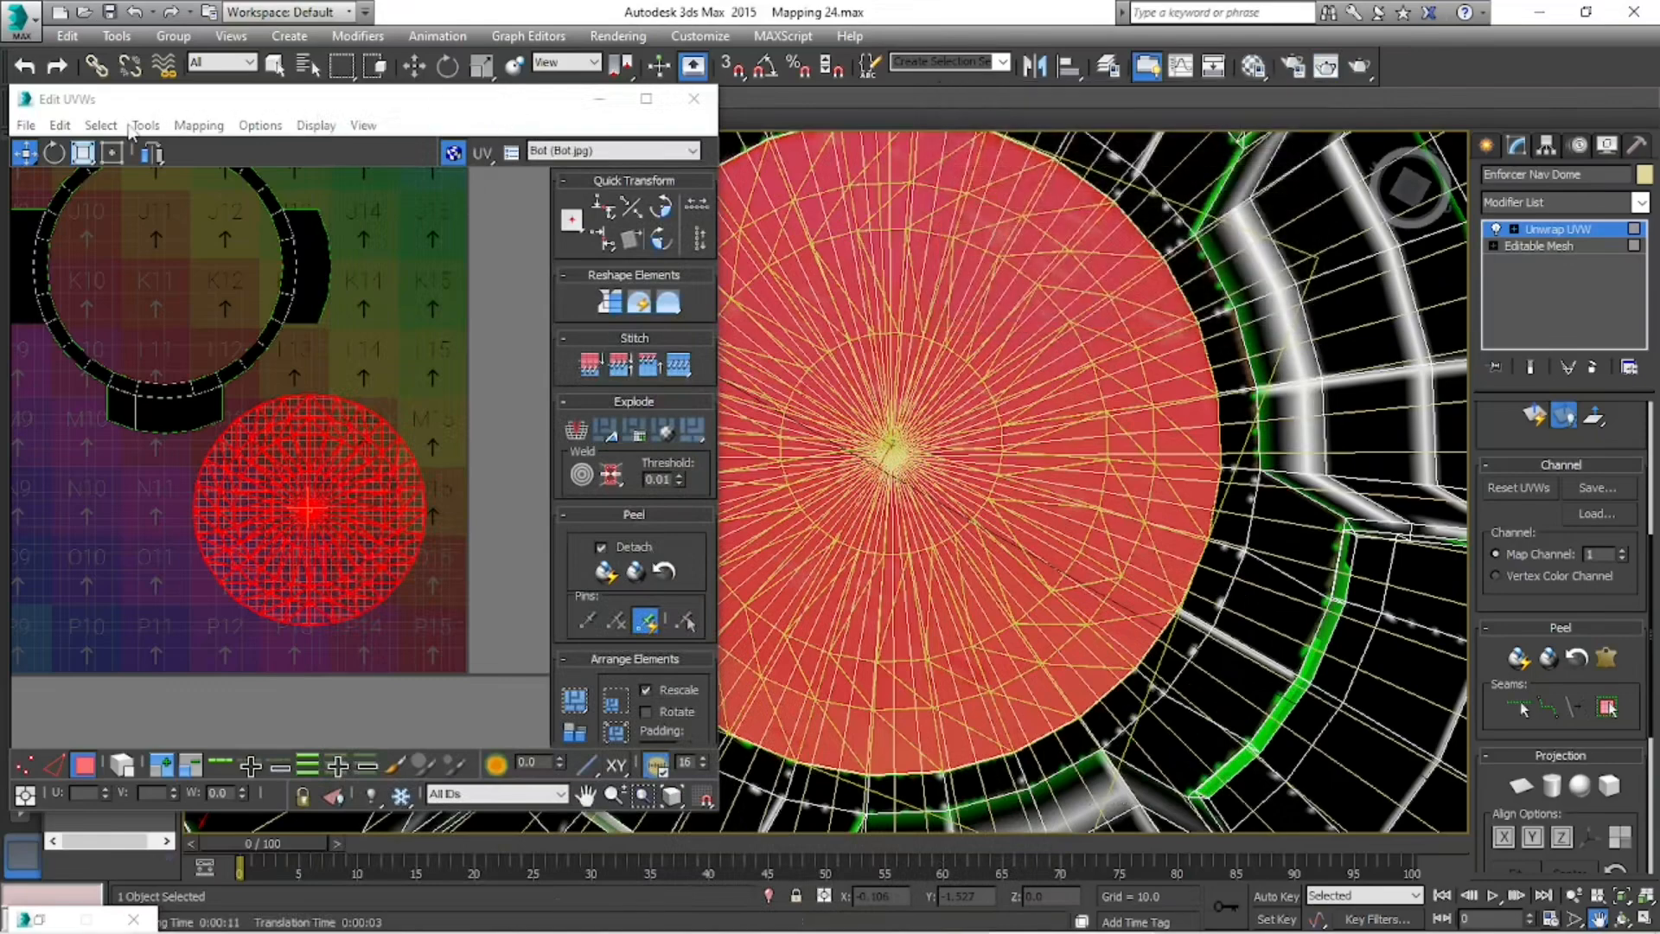
- Render the dome's UVW template at 2048 by 2048 pixels
left_click(199, 127)
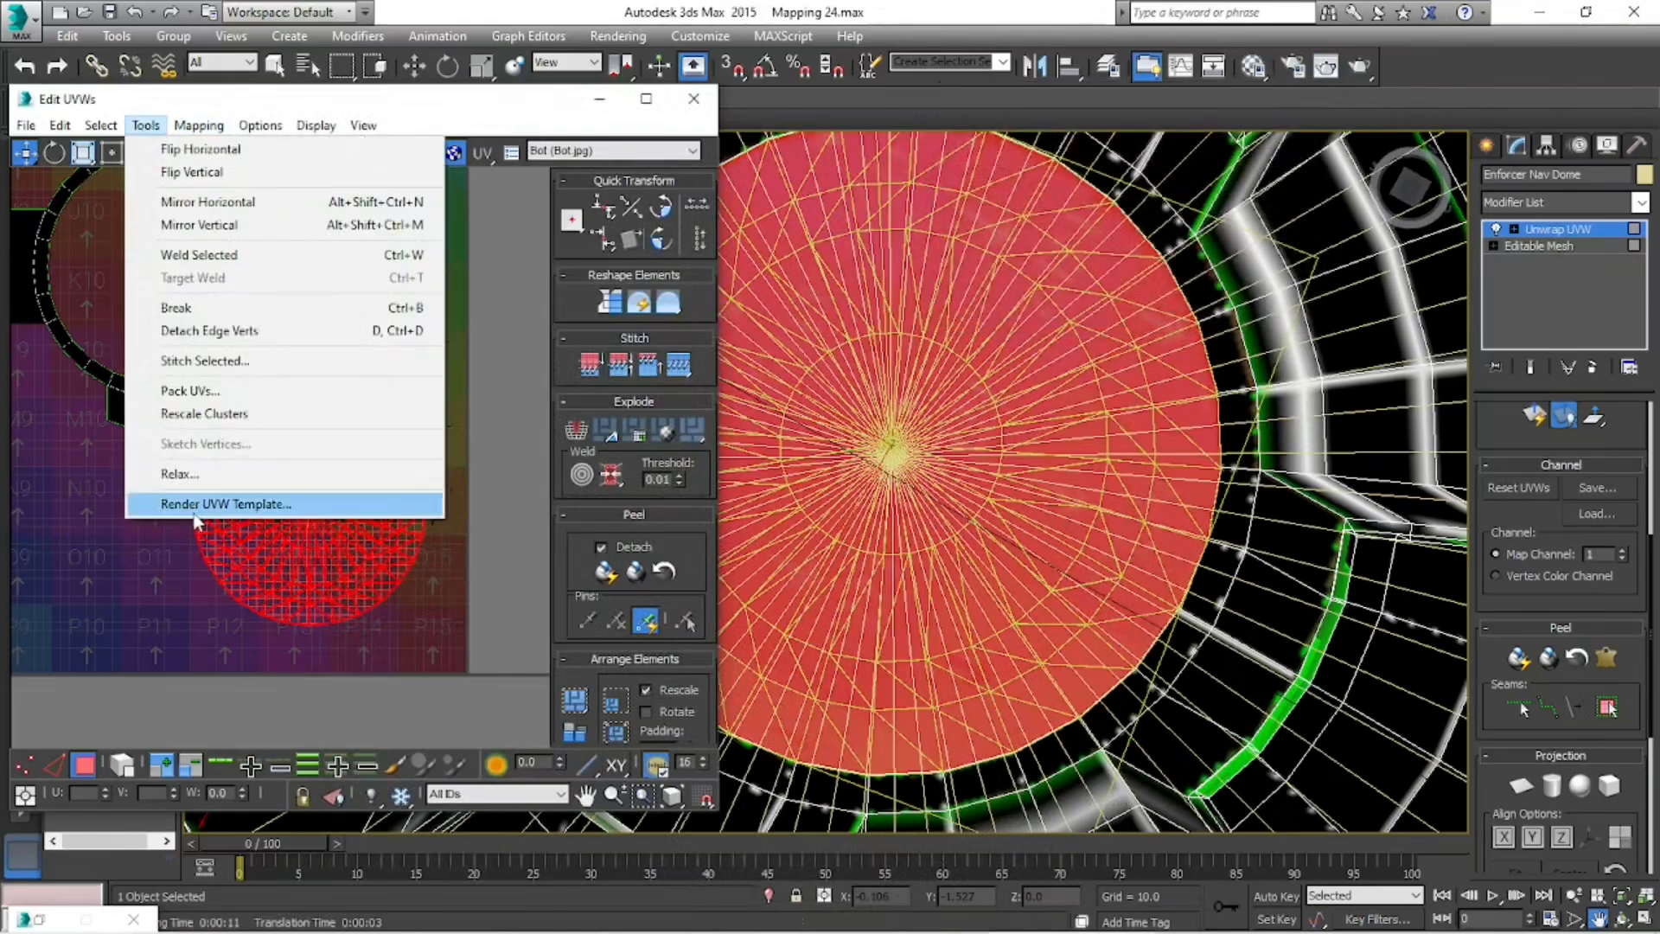
left_click(192, 509)
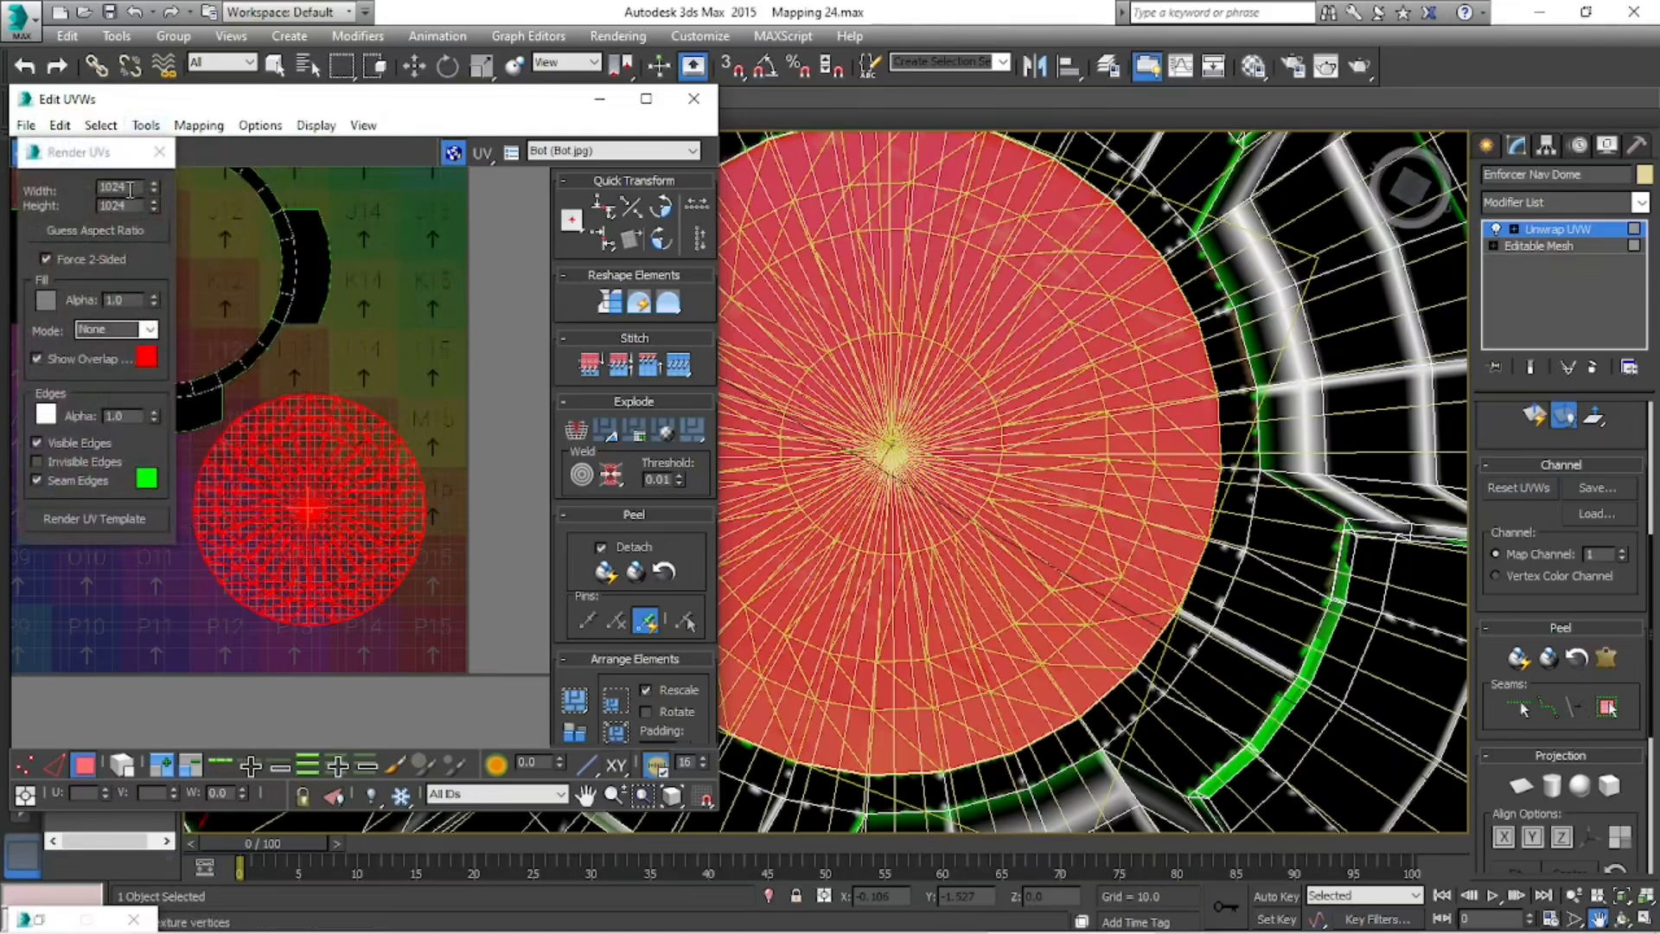
type("2048")
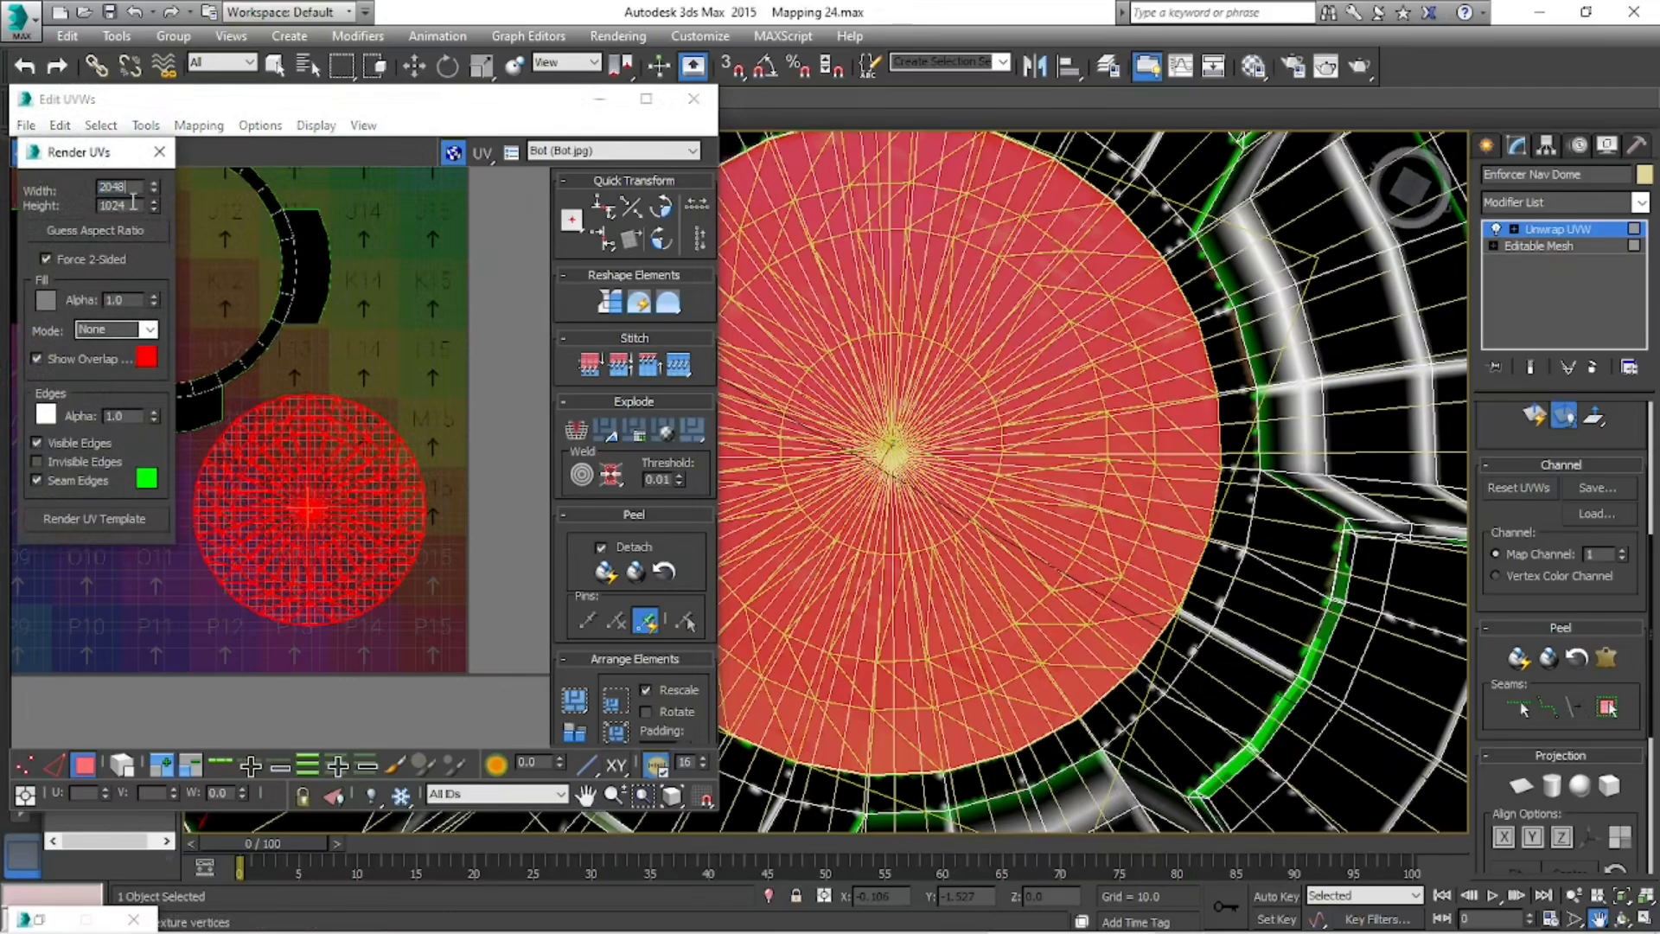
left_click_drag(133, 204, 104, 205)
type("2048")
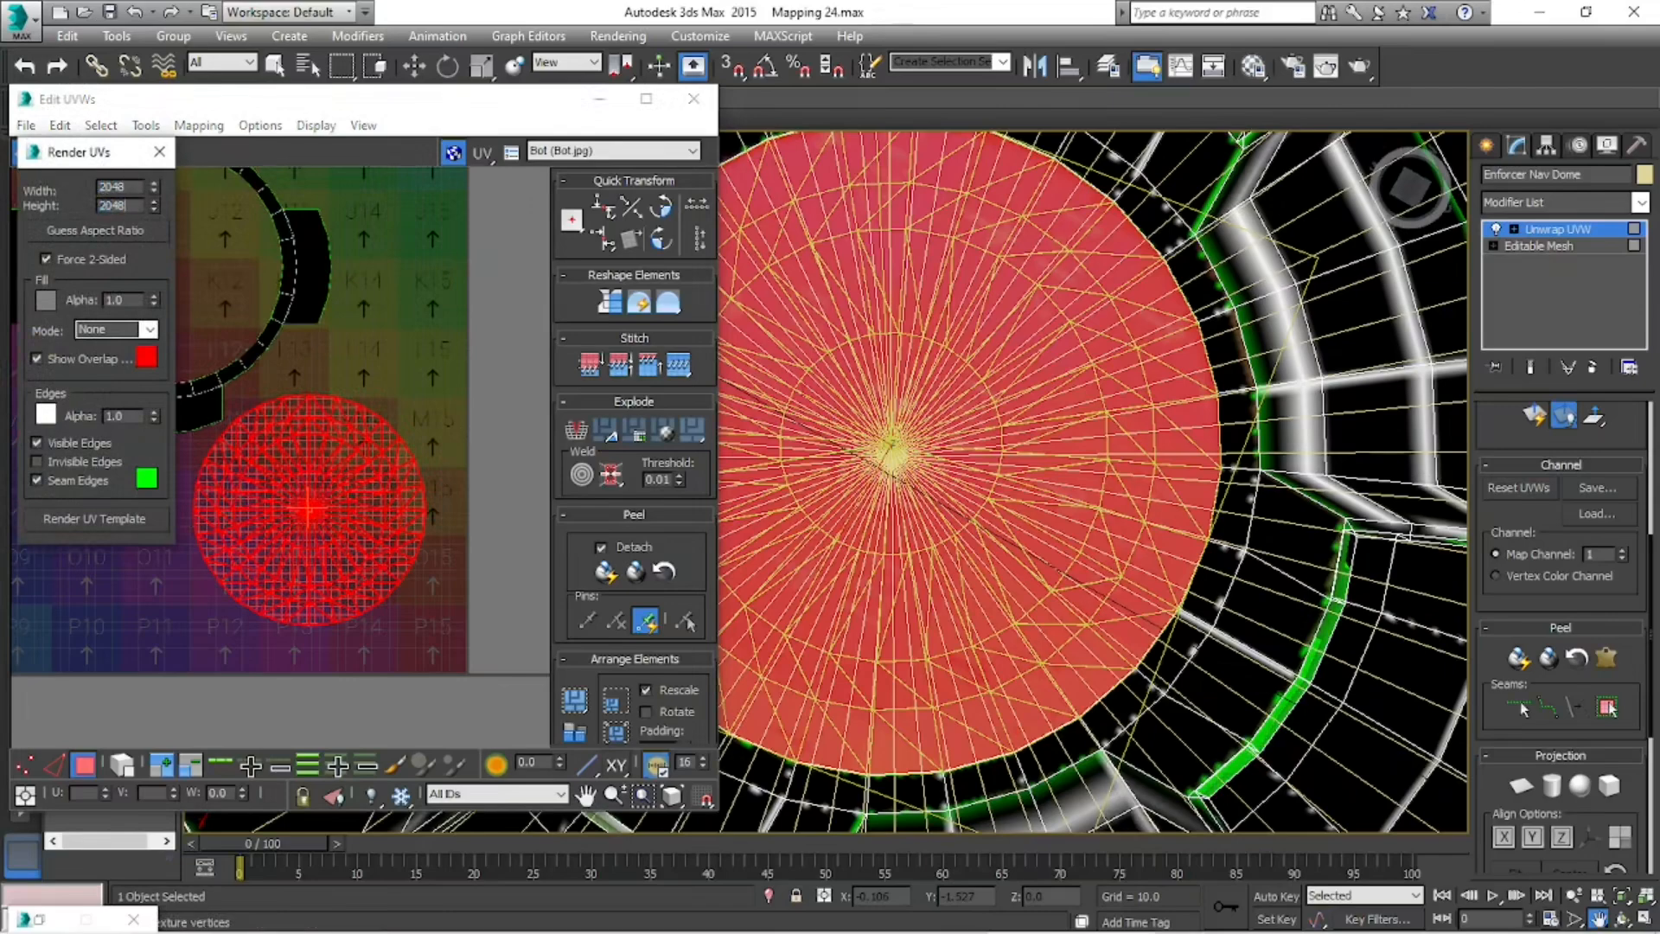
left_click(123, 518)
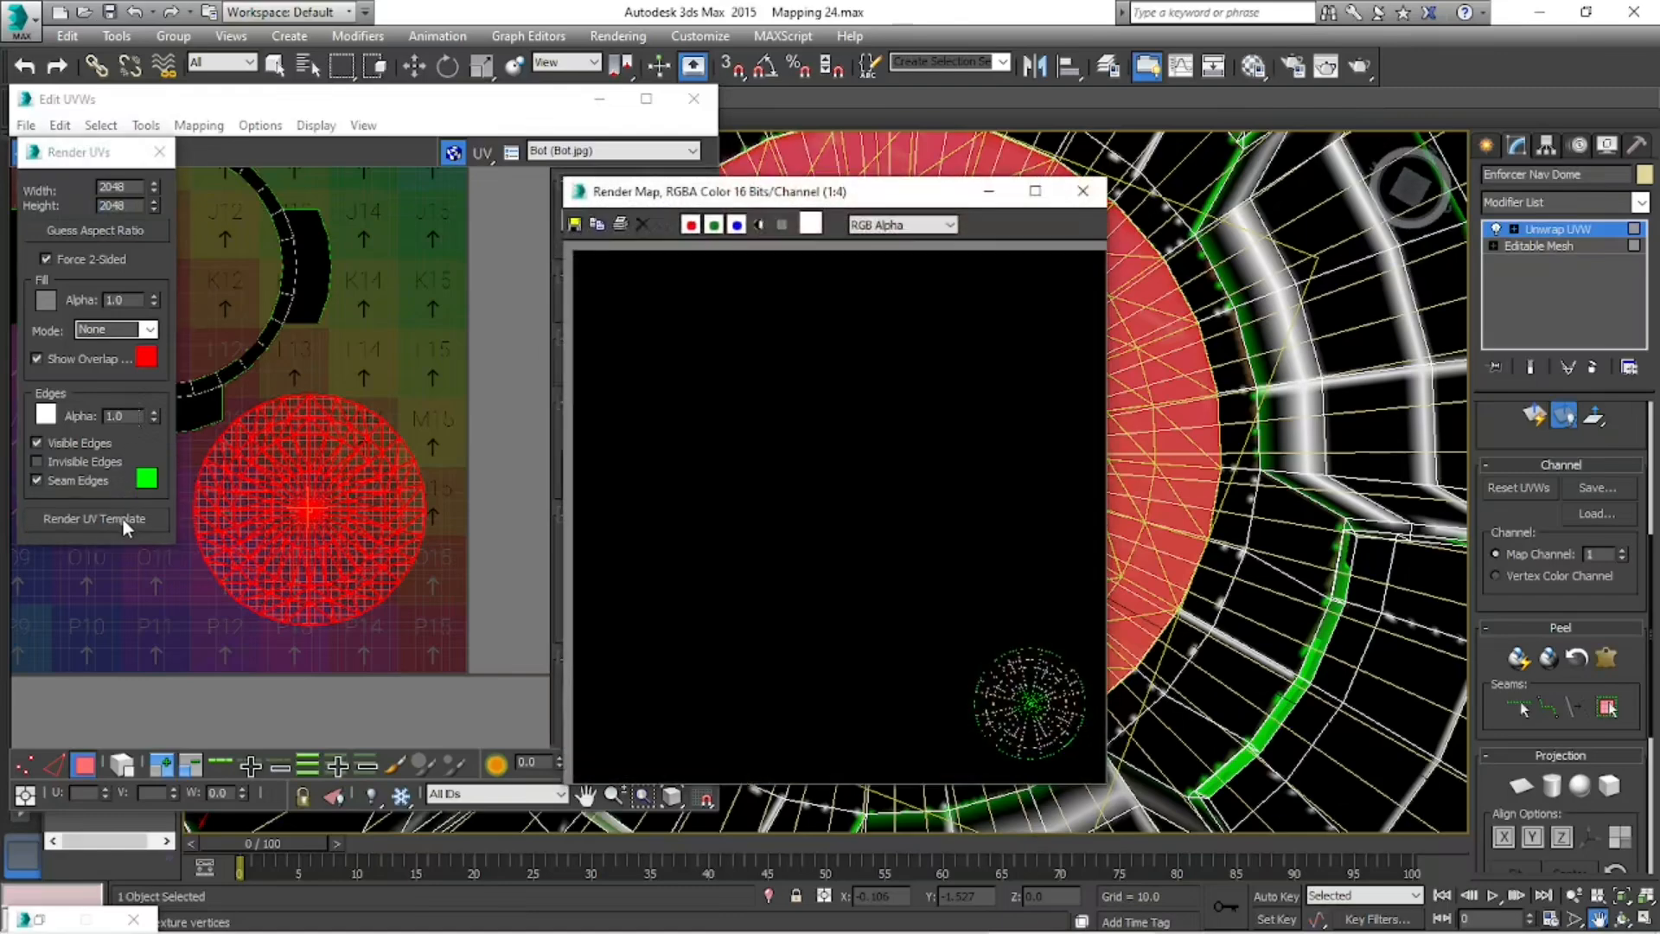
- Save the rendered template as the PNG image Bot 7 in the MAPPING folder, and close the render map and UV editor
left_click(615, 256)
left_click(575, 223)
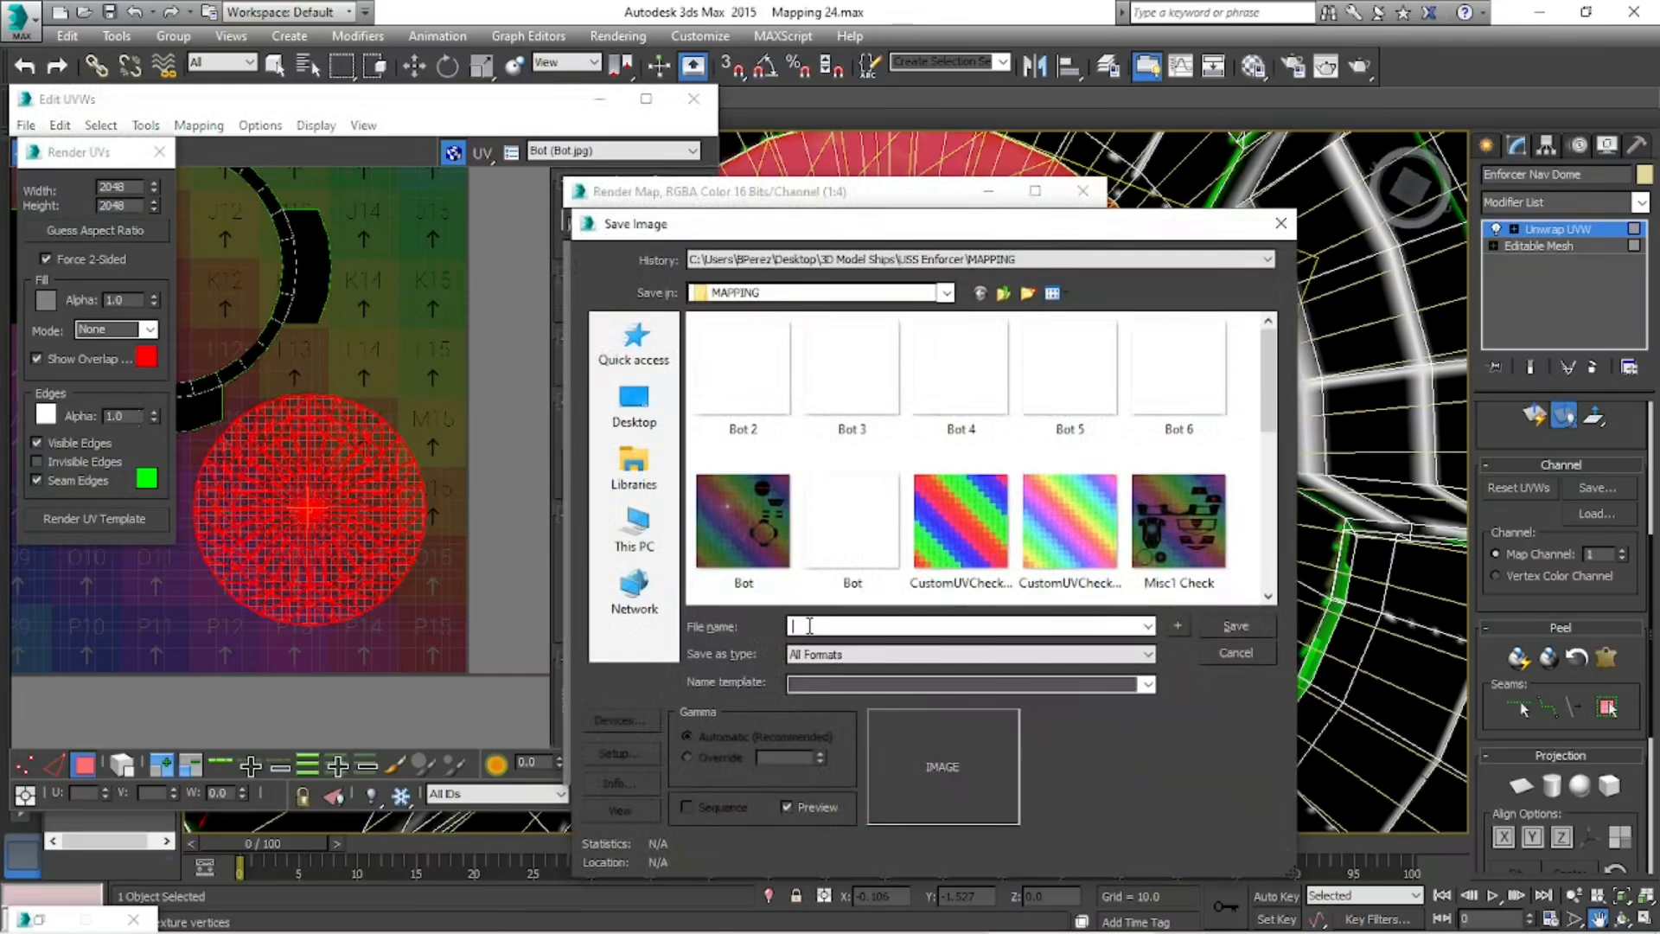
left_click(846, 653)
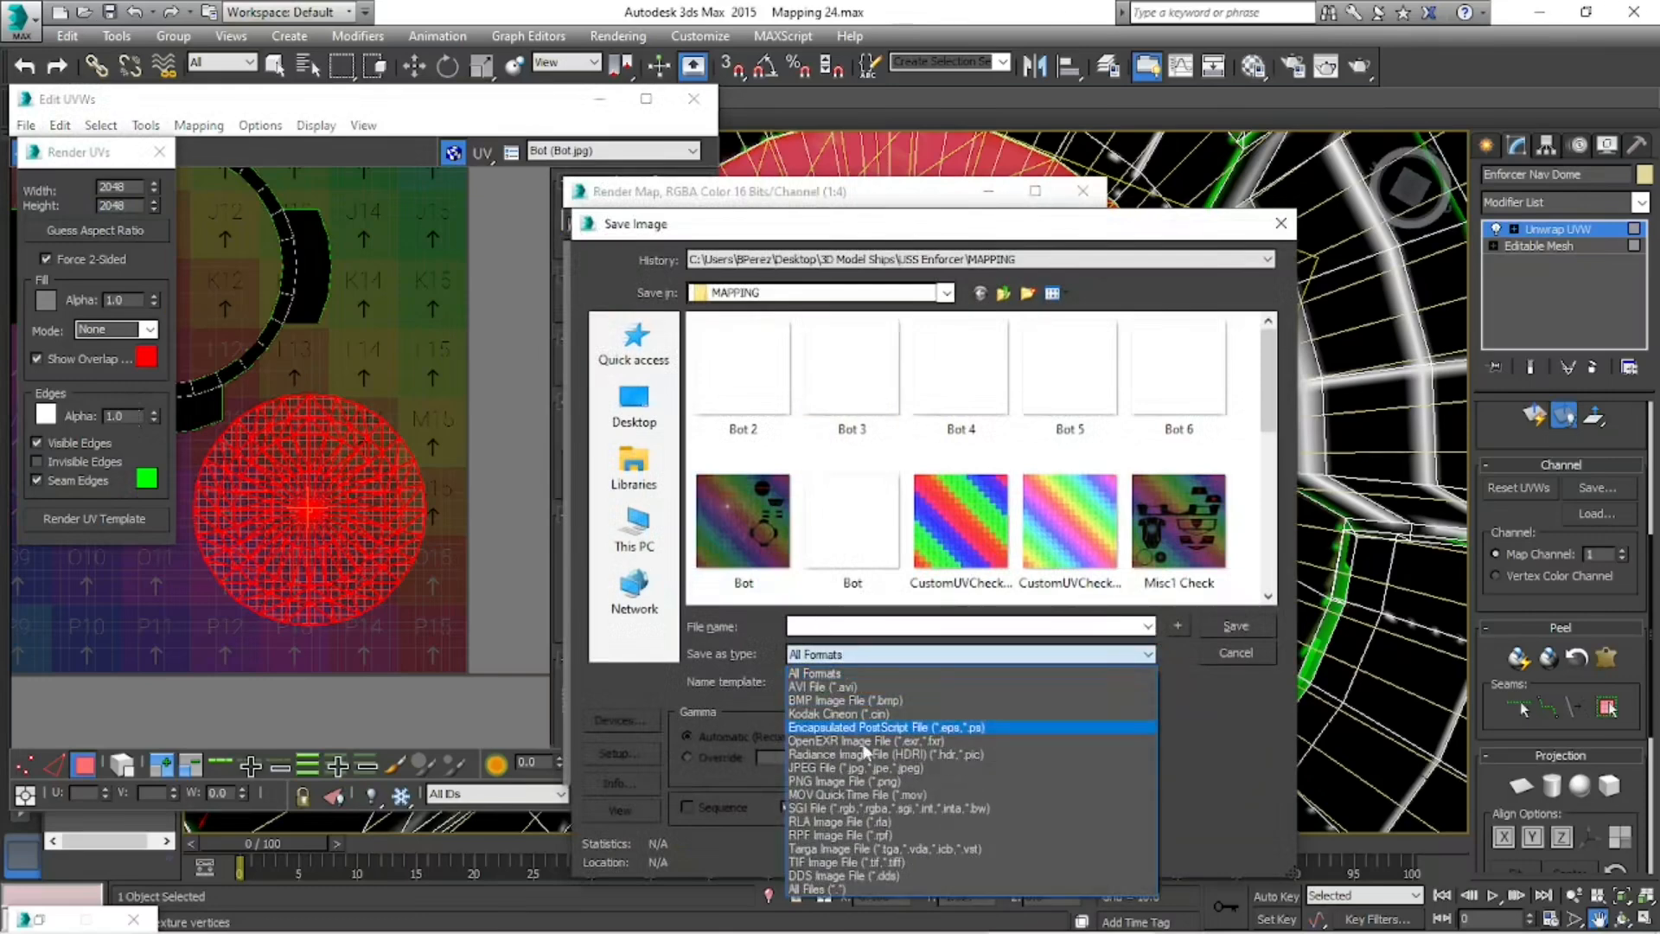
left_click(857, 783)
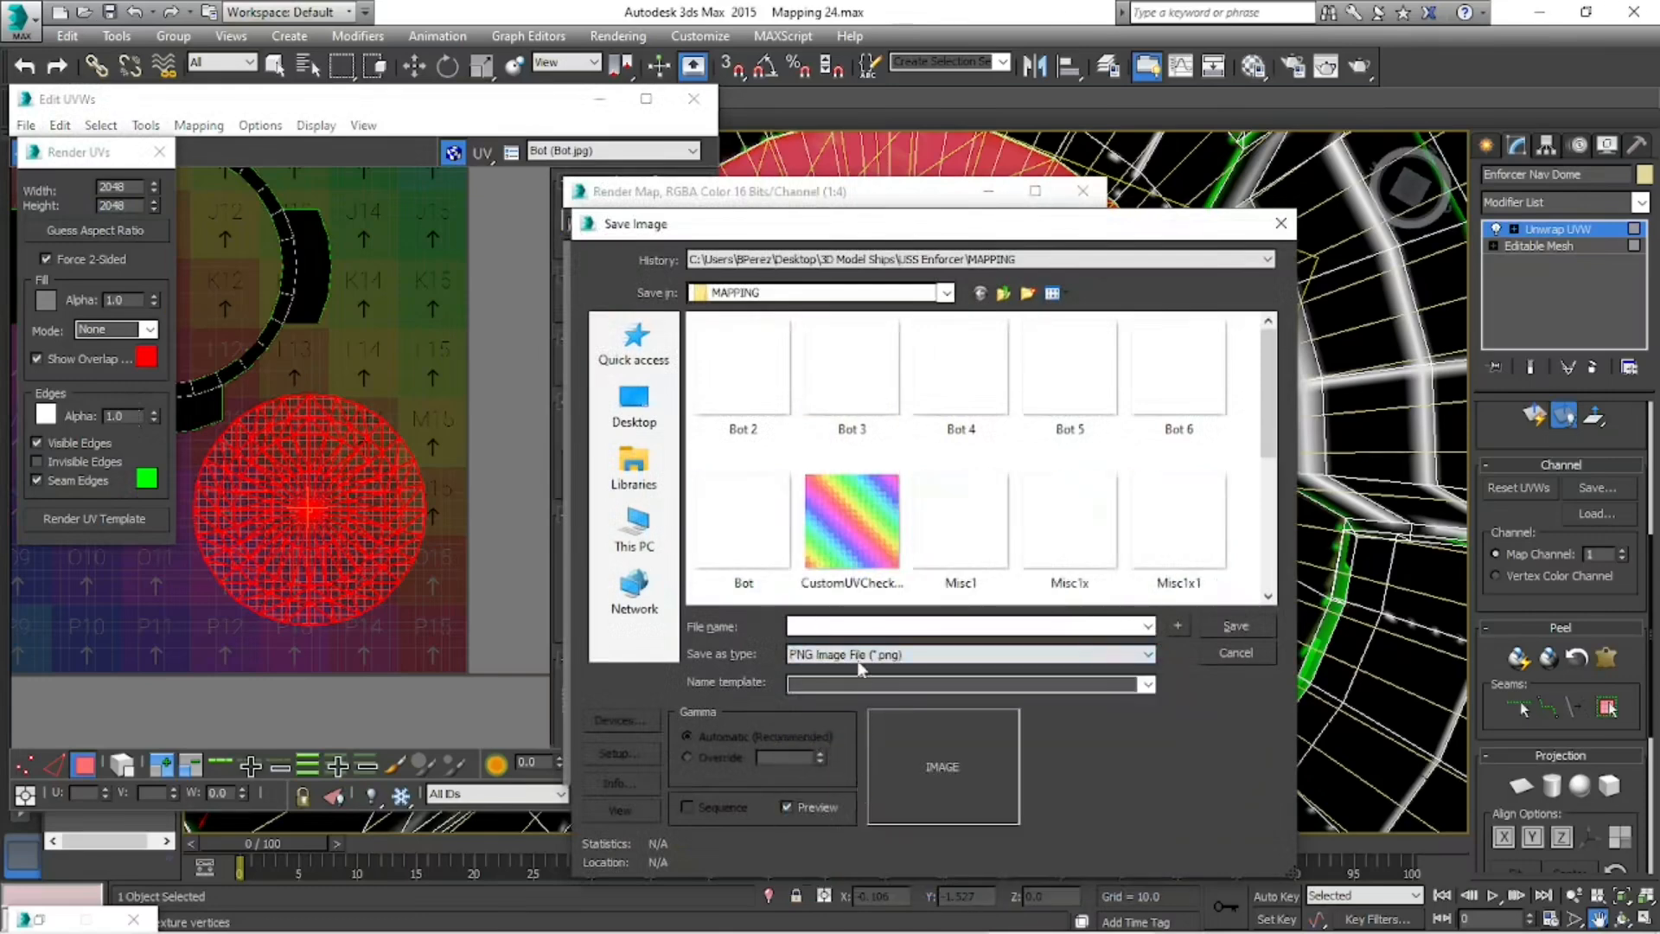
left_click(833, 625)
type("Bit")
key("BackSpace")
key("BackSpace")
type("ot")
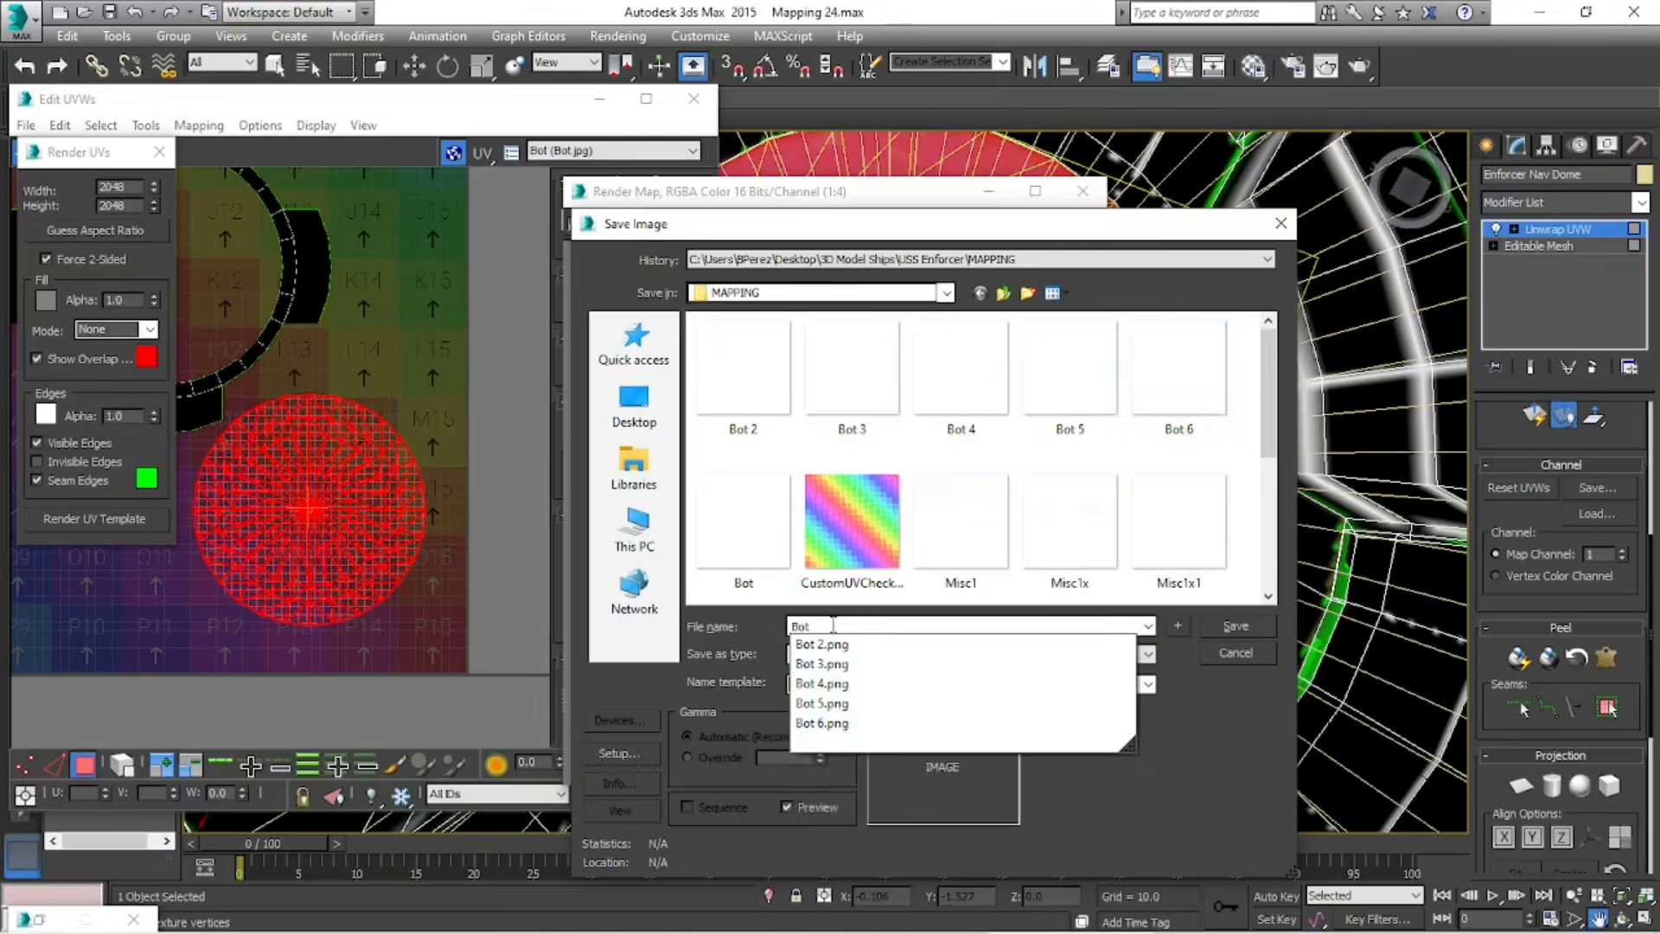
type(" 7")
key("Return")
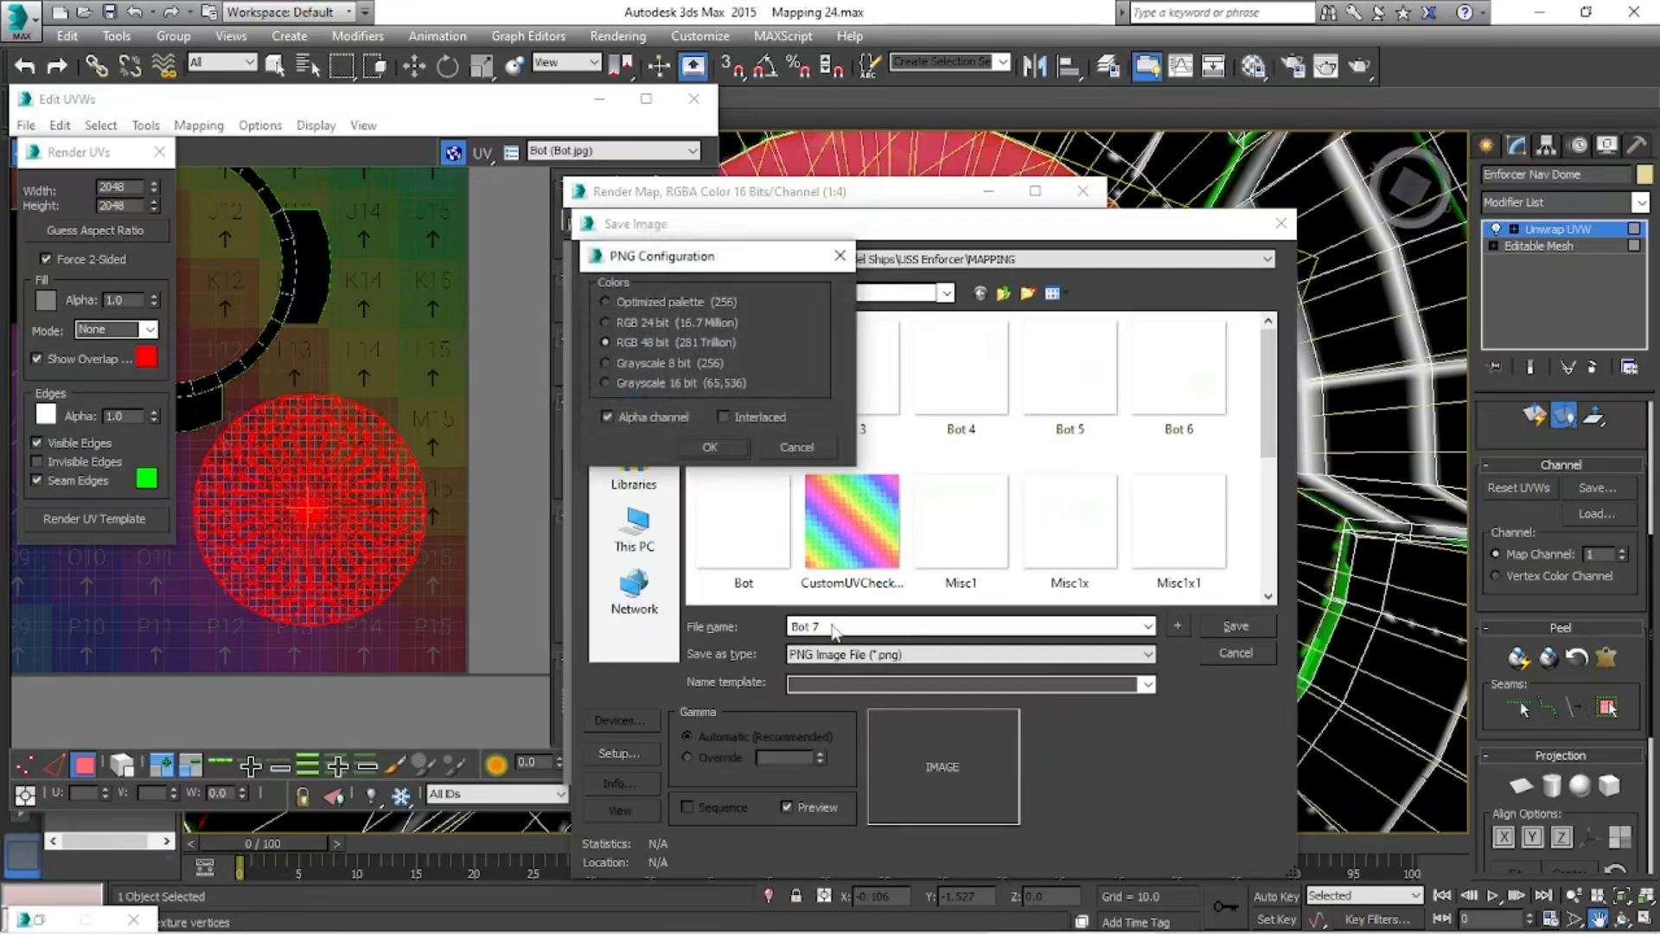
left_click(711, 447)
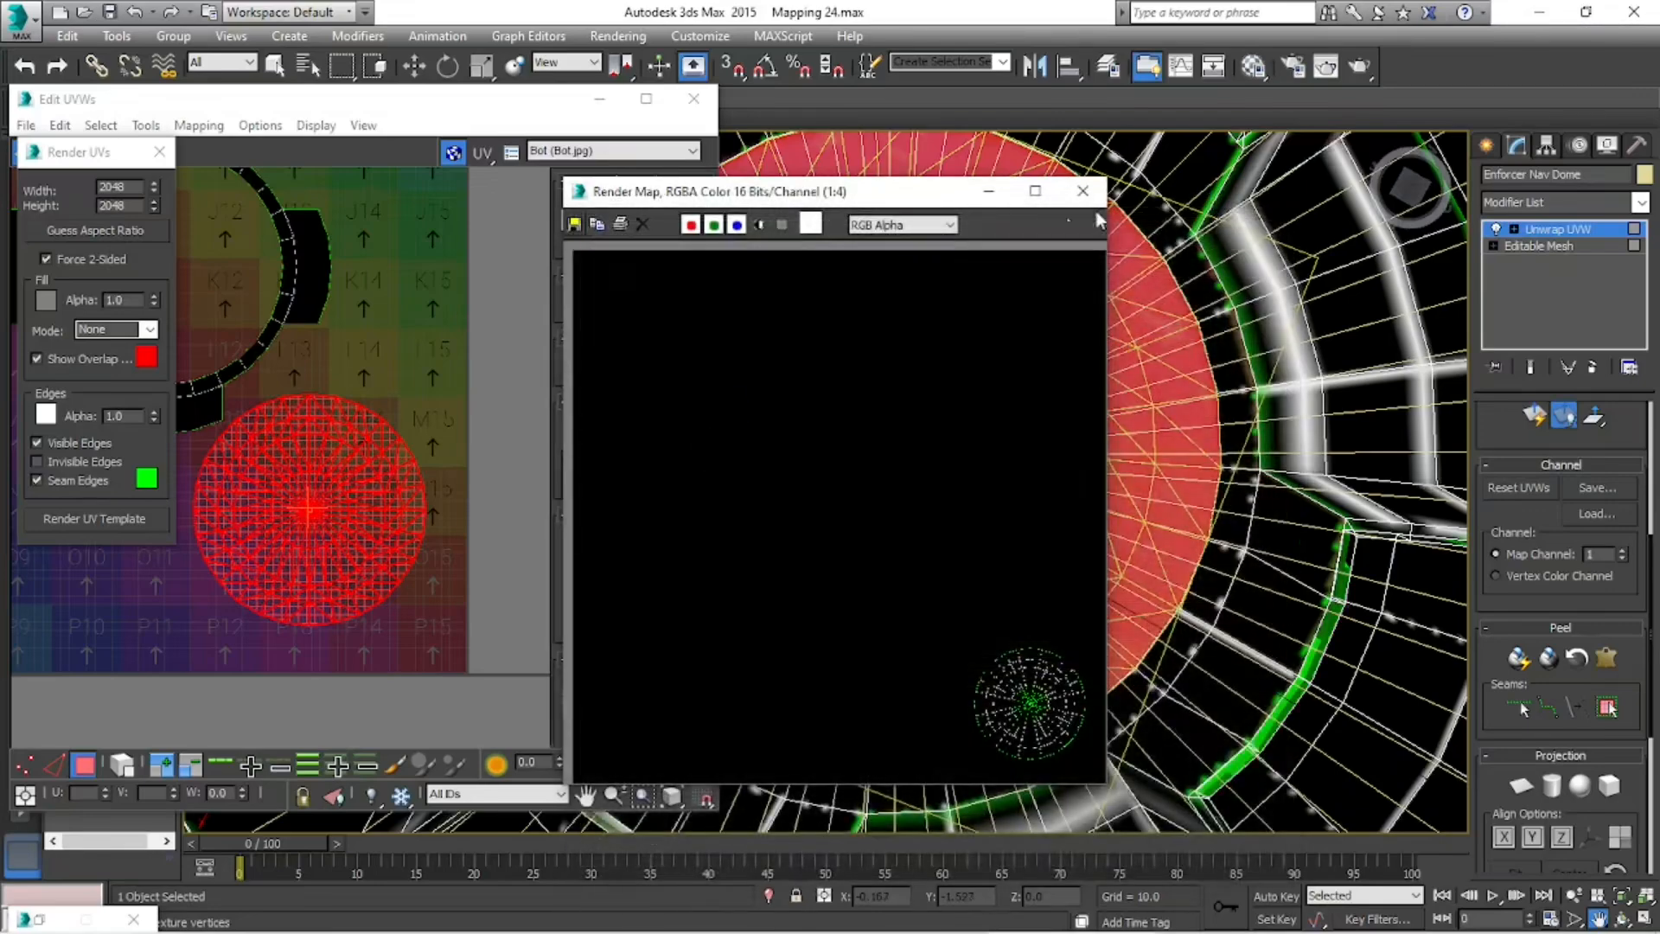
left_click(1077, 192)
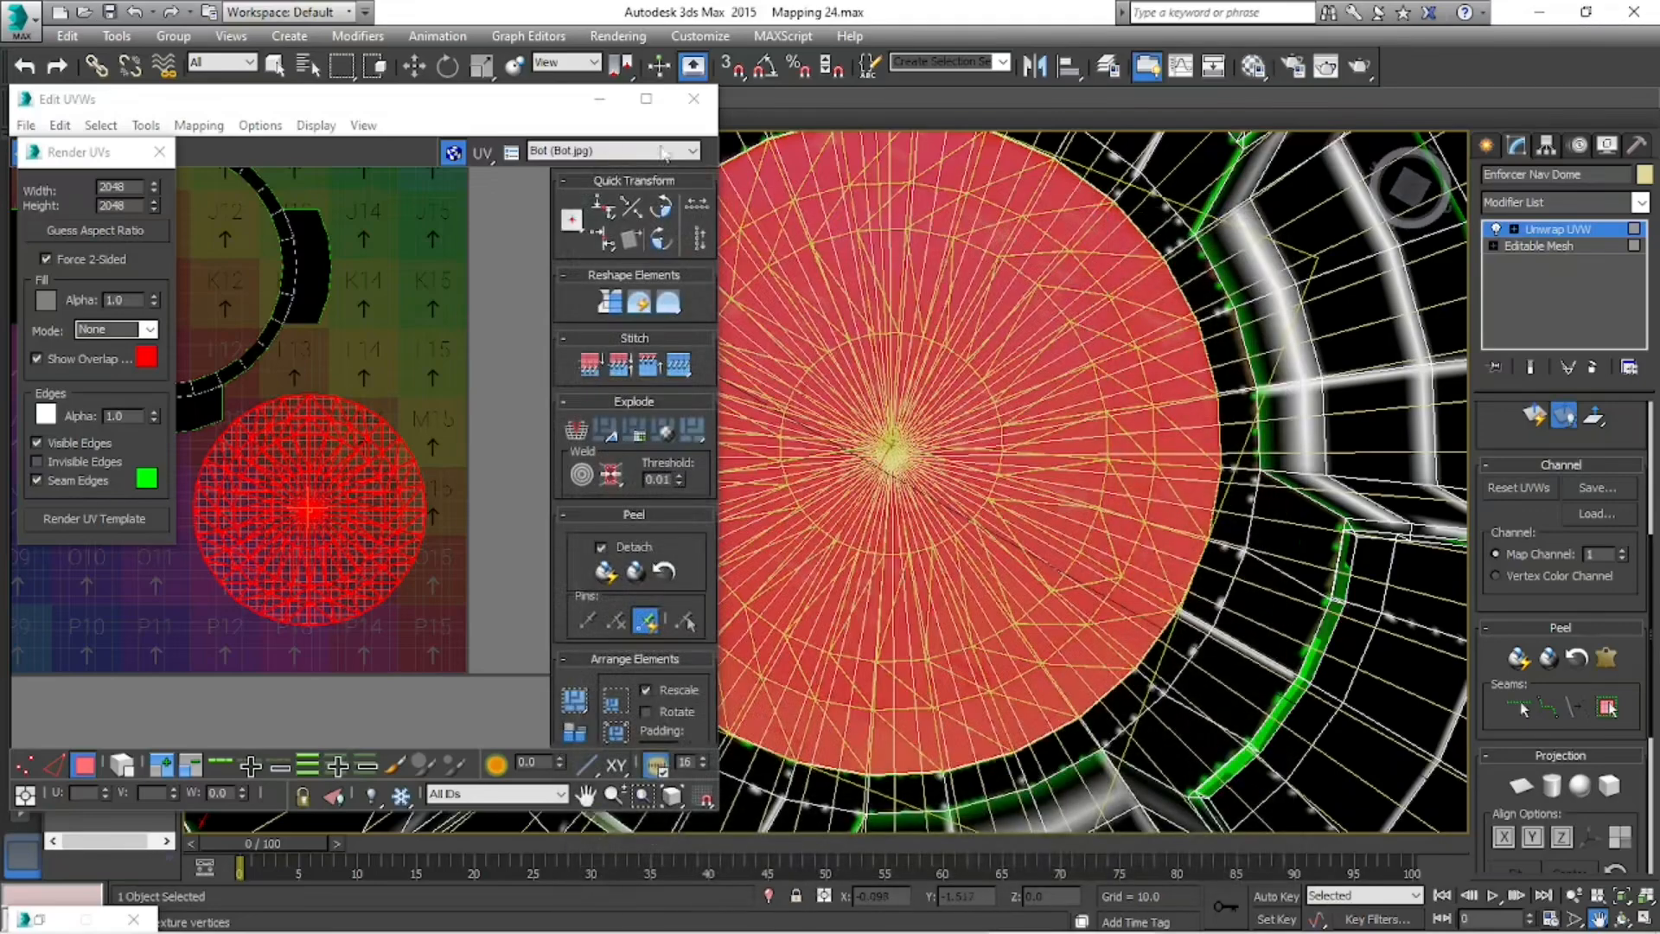
left_click(694, 99)
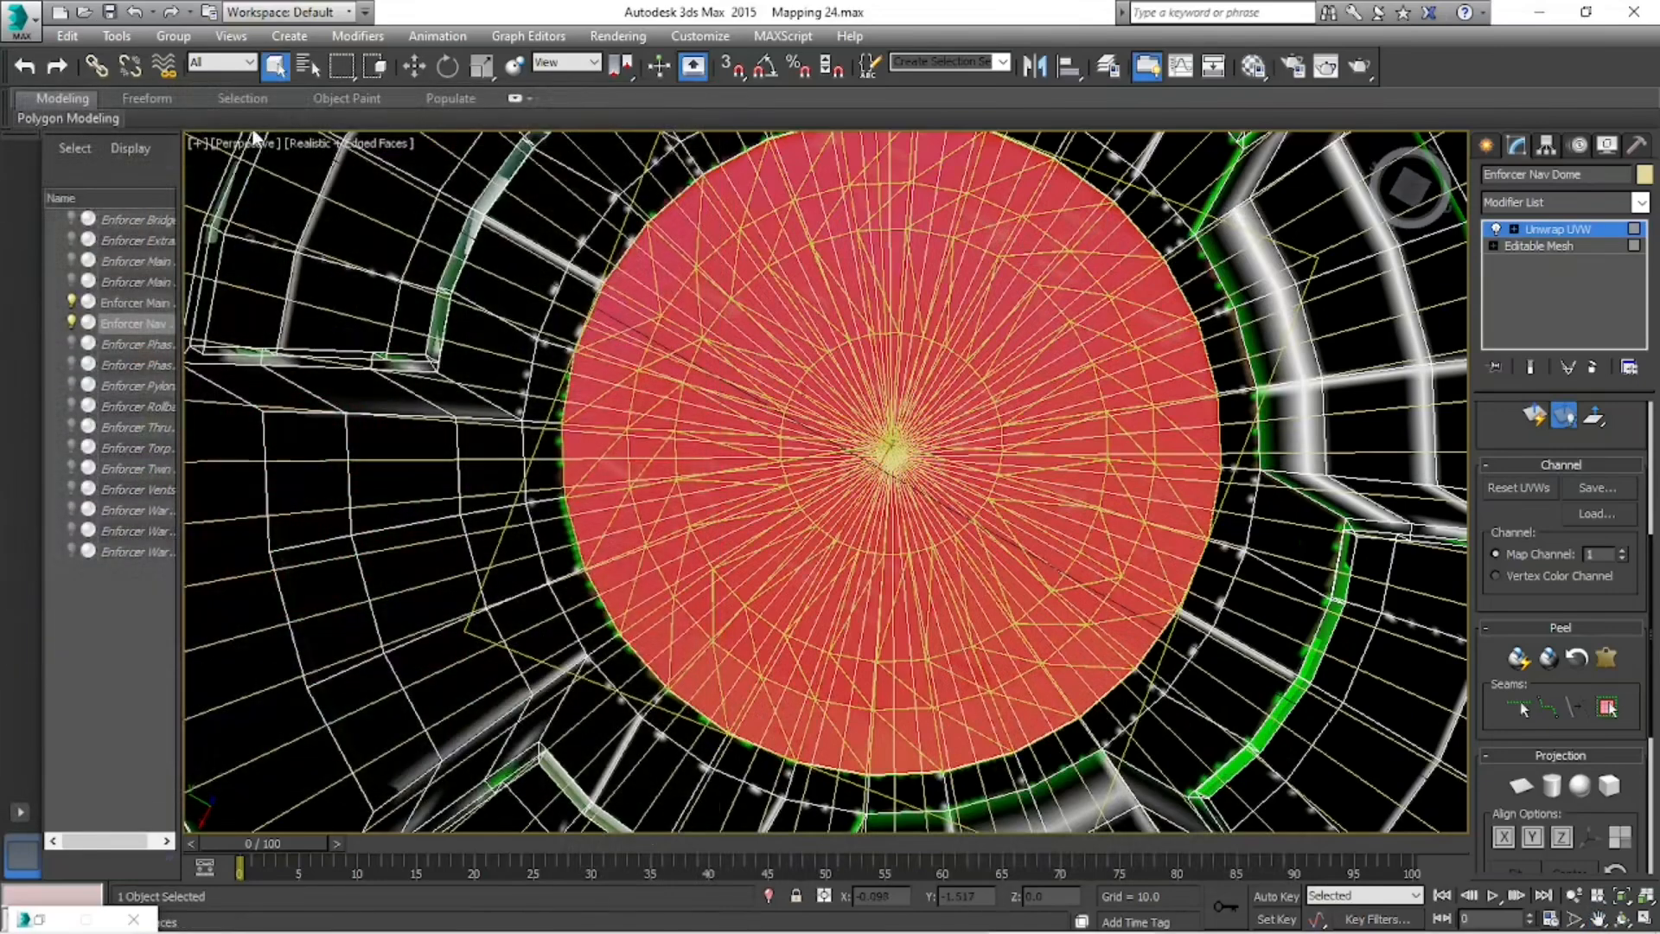
- Save the scene under the new file name Mapping 25
left_click(26, 19)
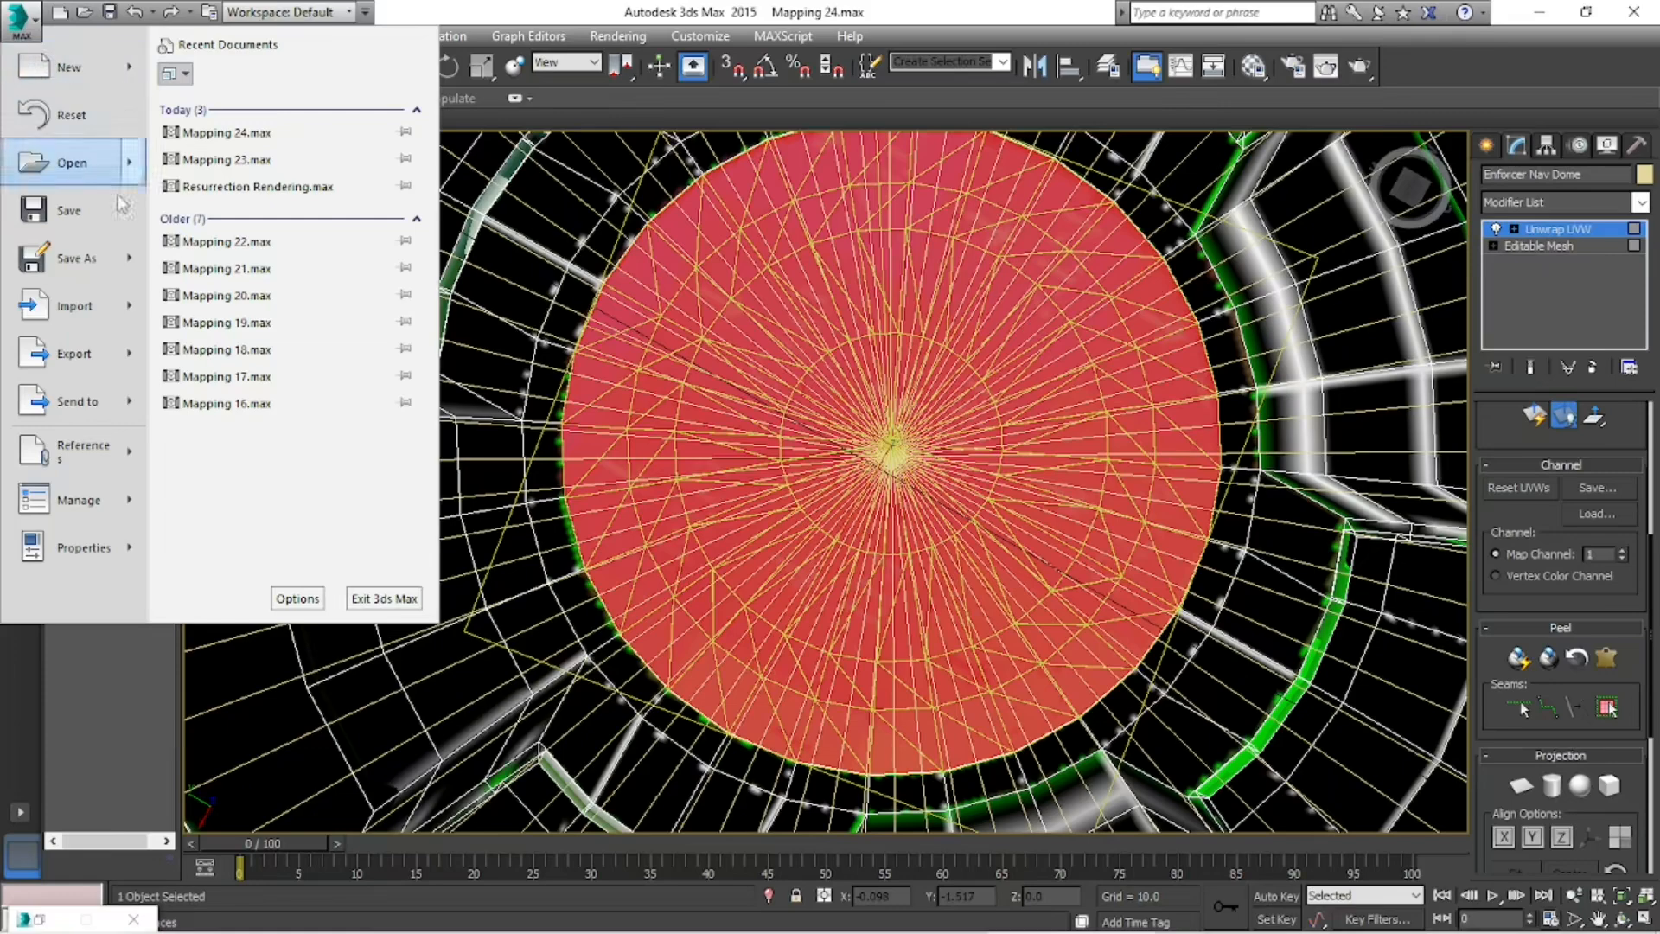
left_click(86, 257)
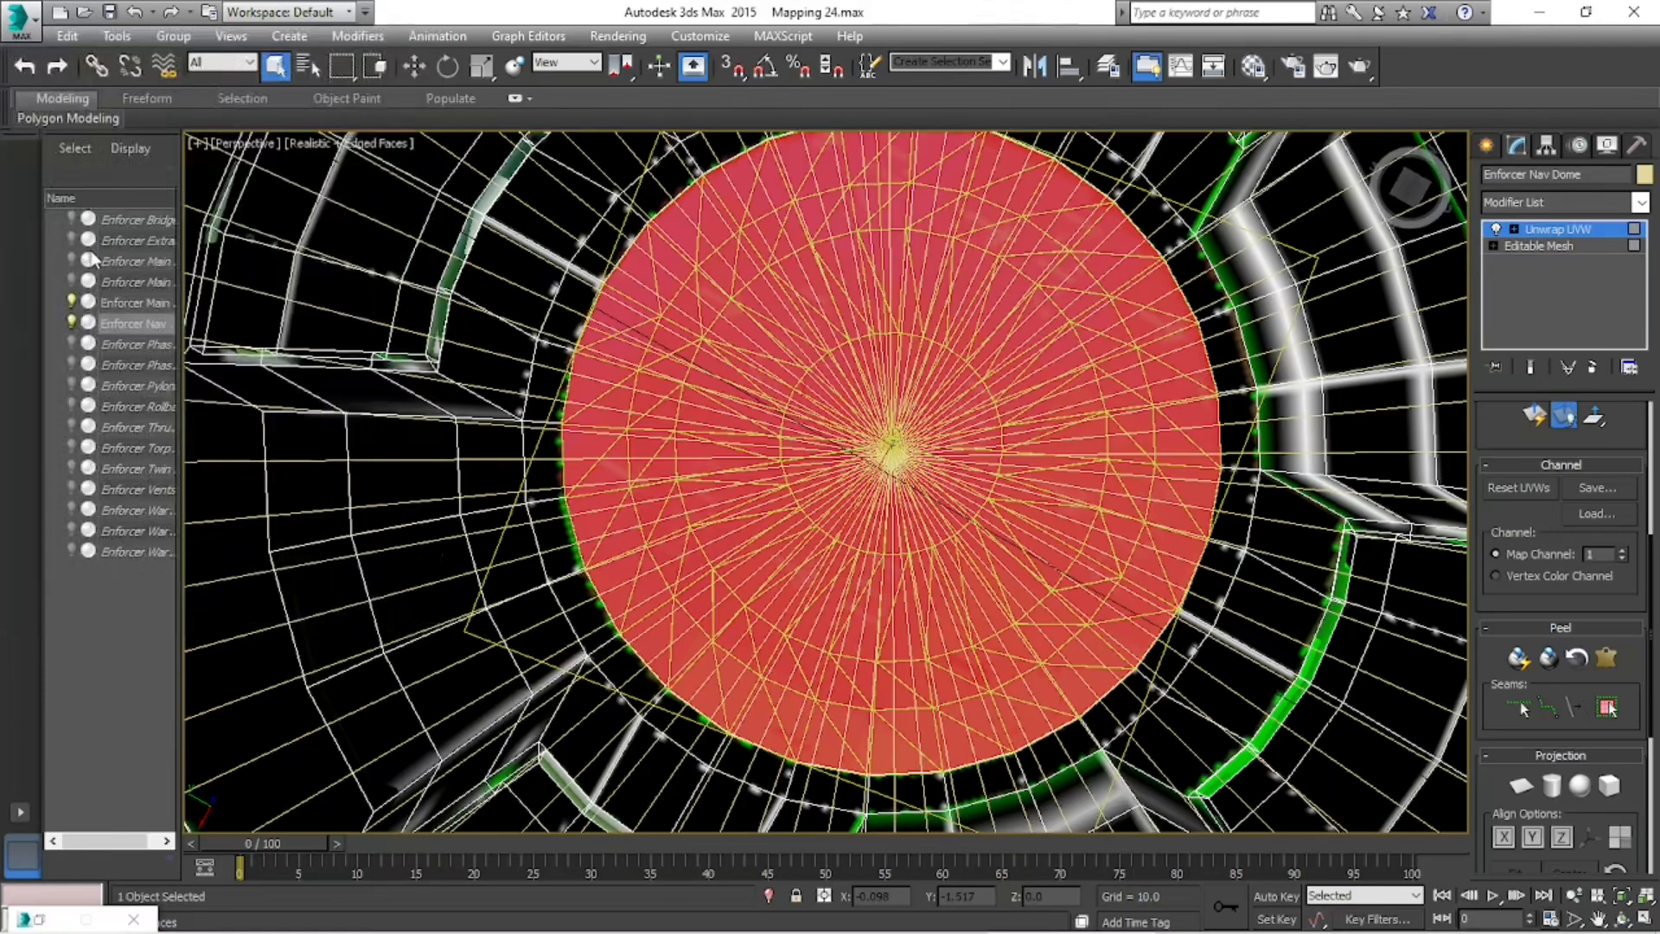
left_click(328, 617)
key("BackSpace")
type("5")
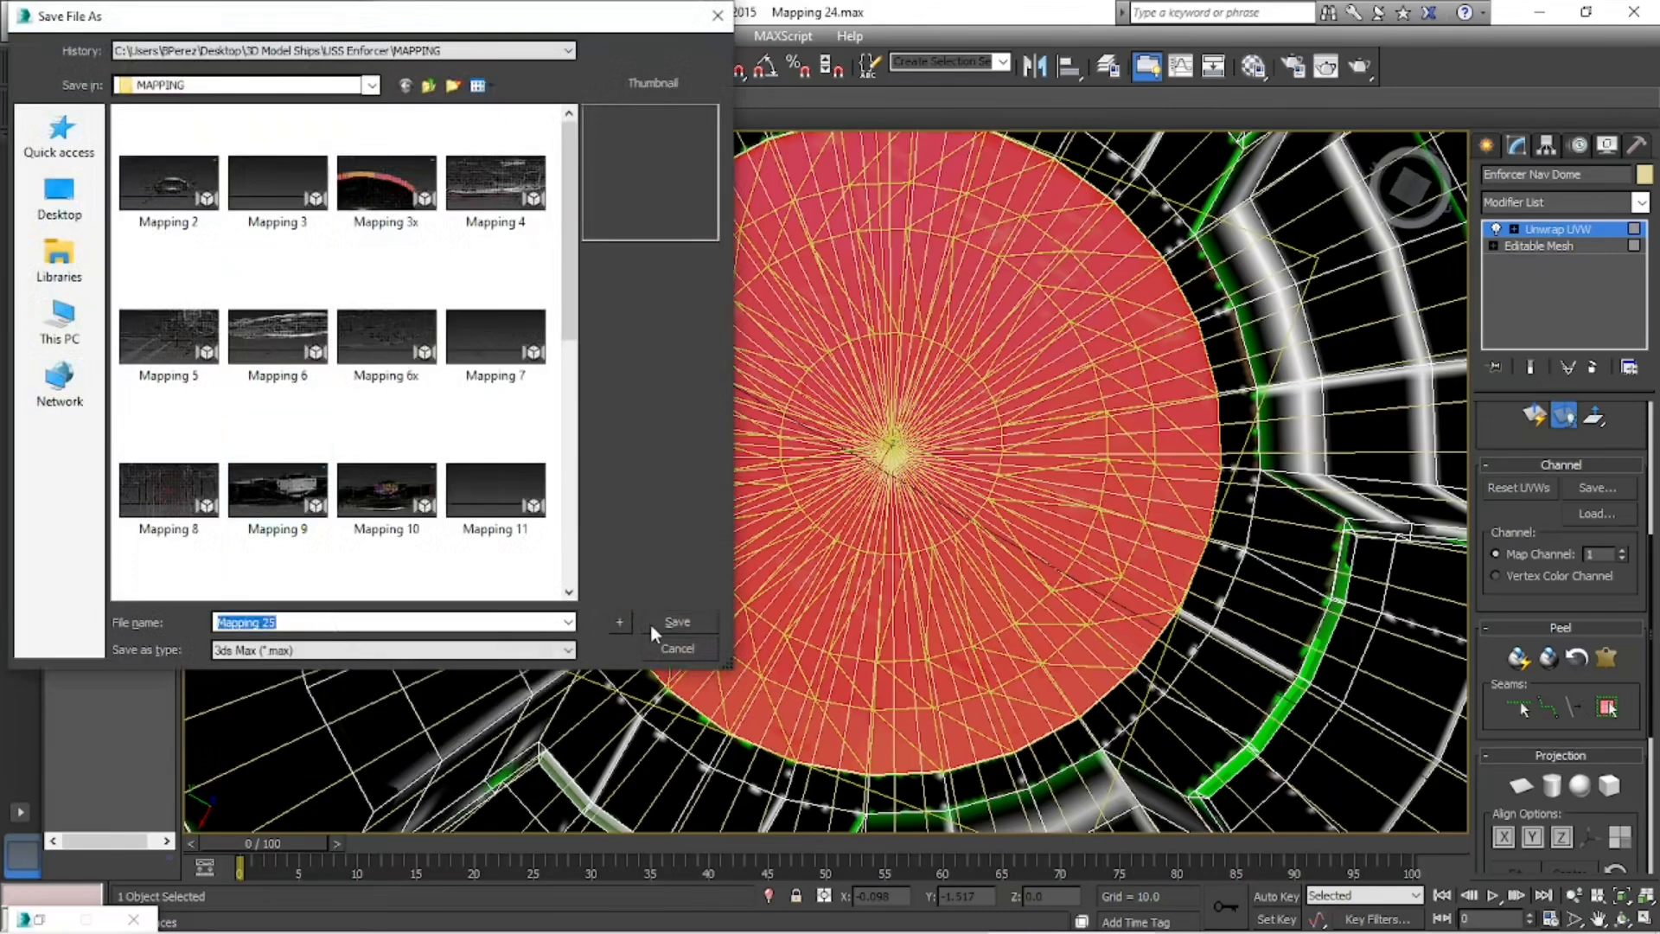
left_click(650, 624)
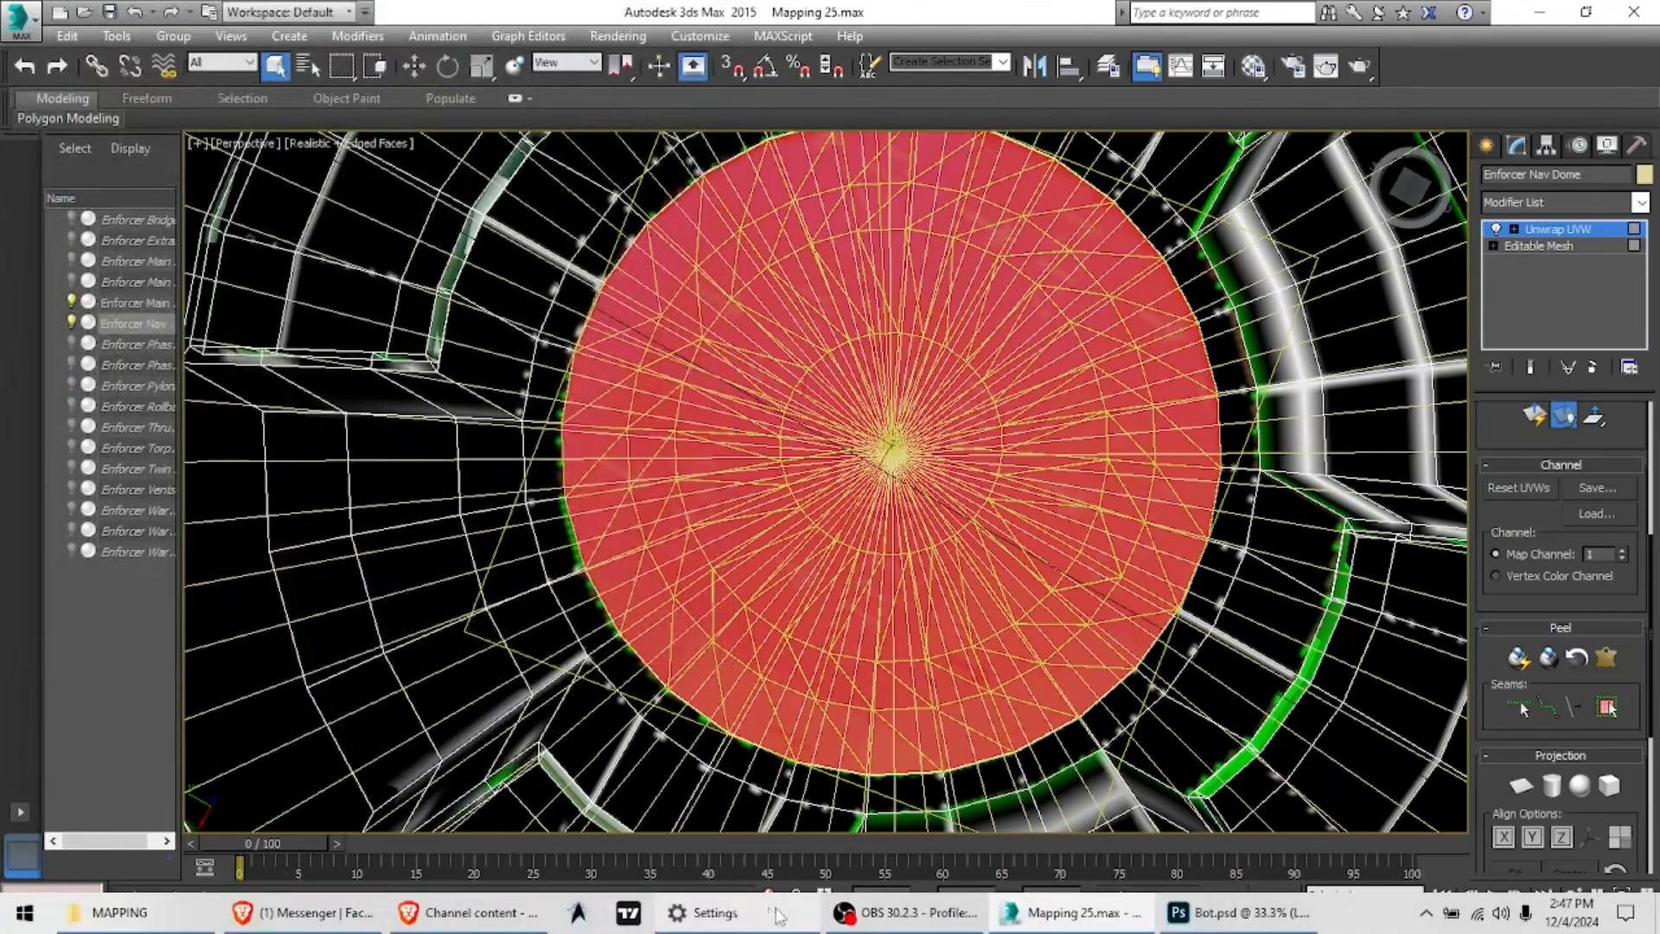
- Switch to Photoshop, open Bot 7.png from the MAPPING folder, and close Bot 6.png without saving its changes
left_click(1236, 912)
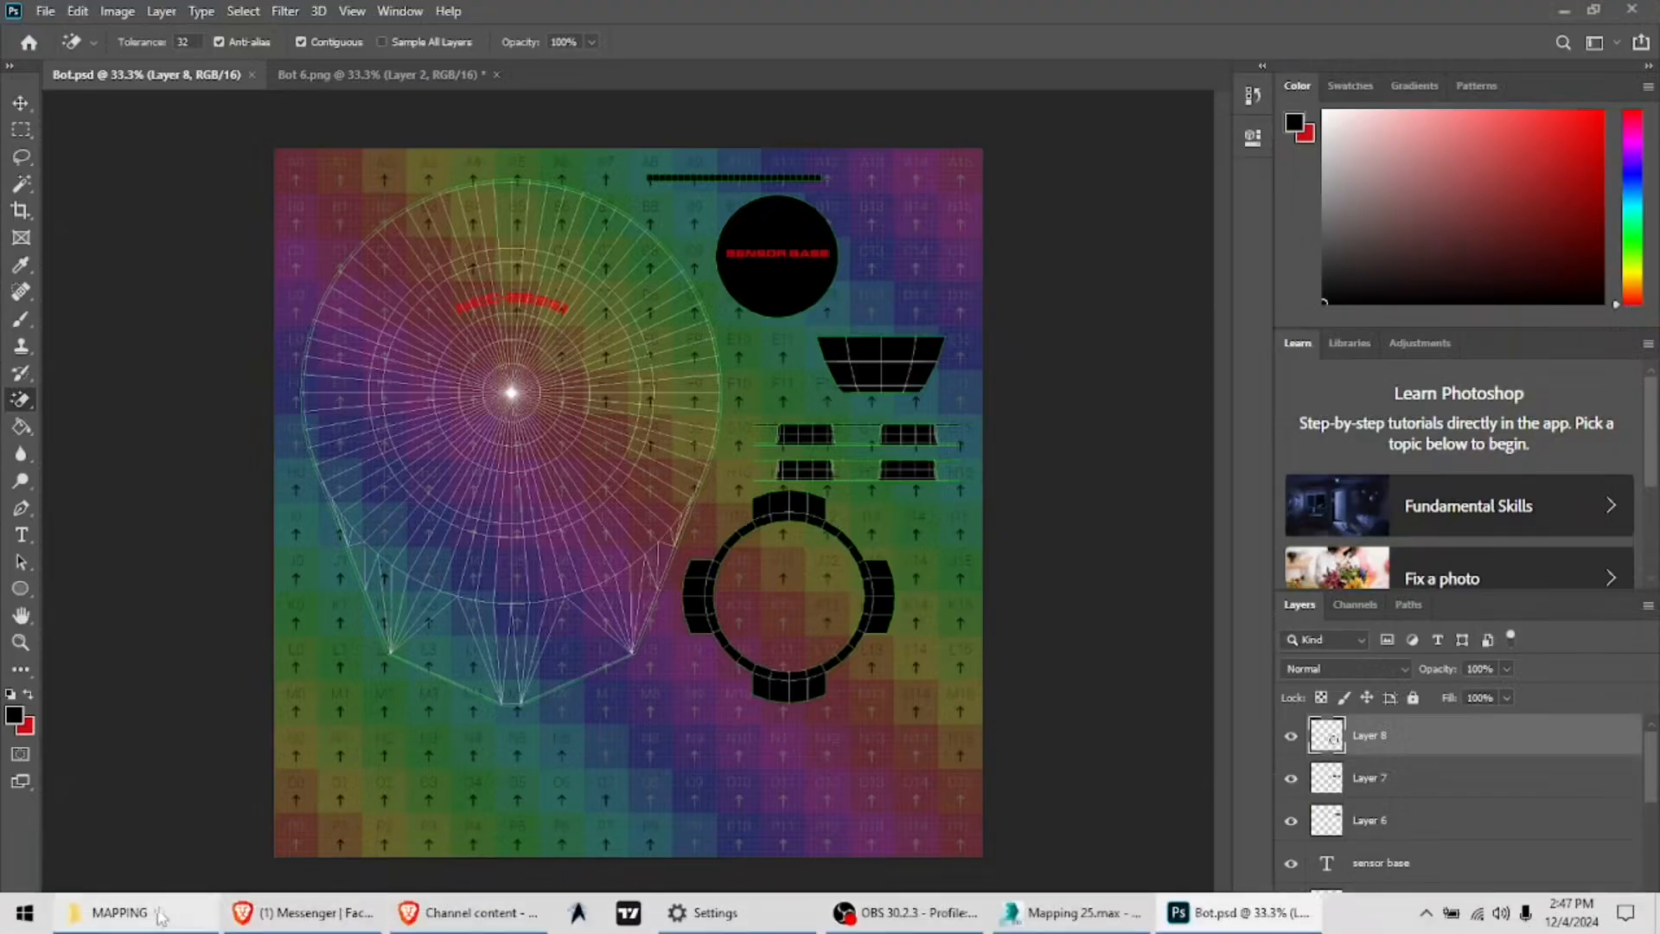
left_click(116, 912)
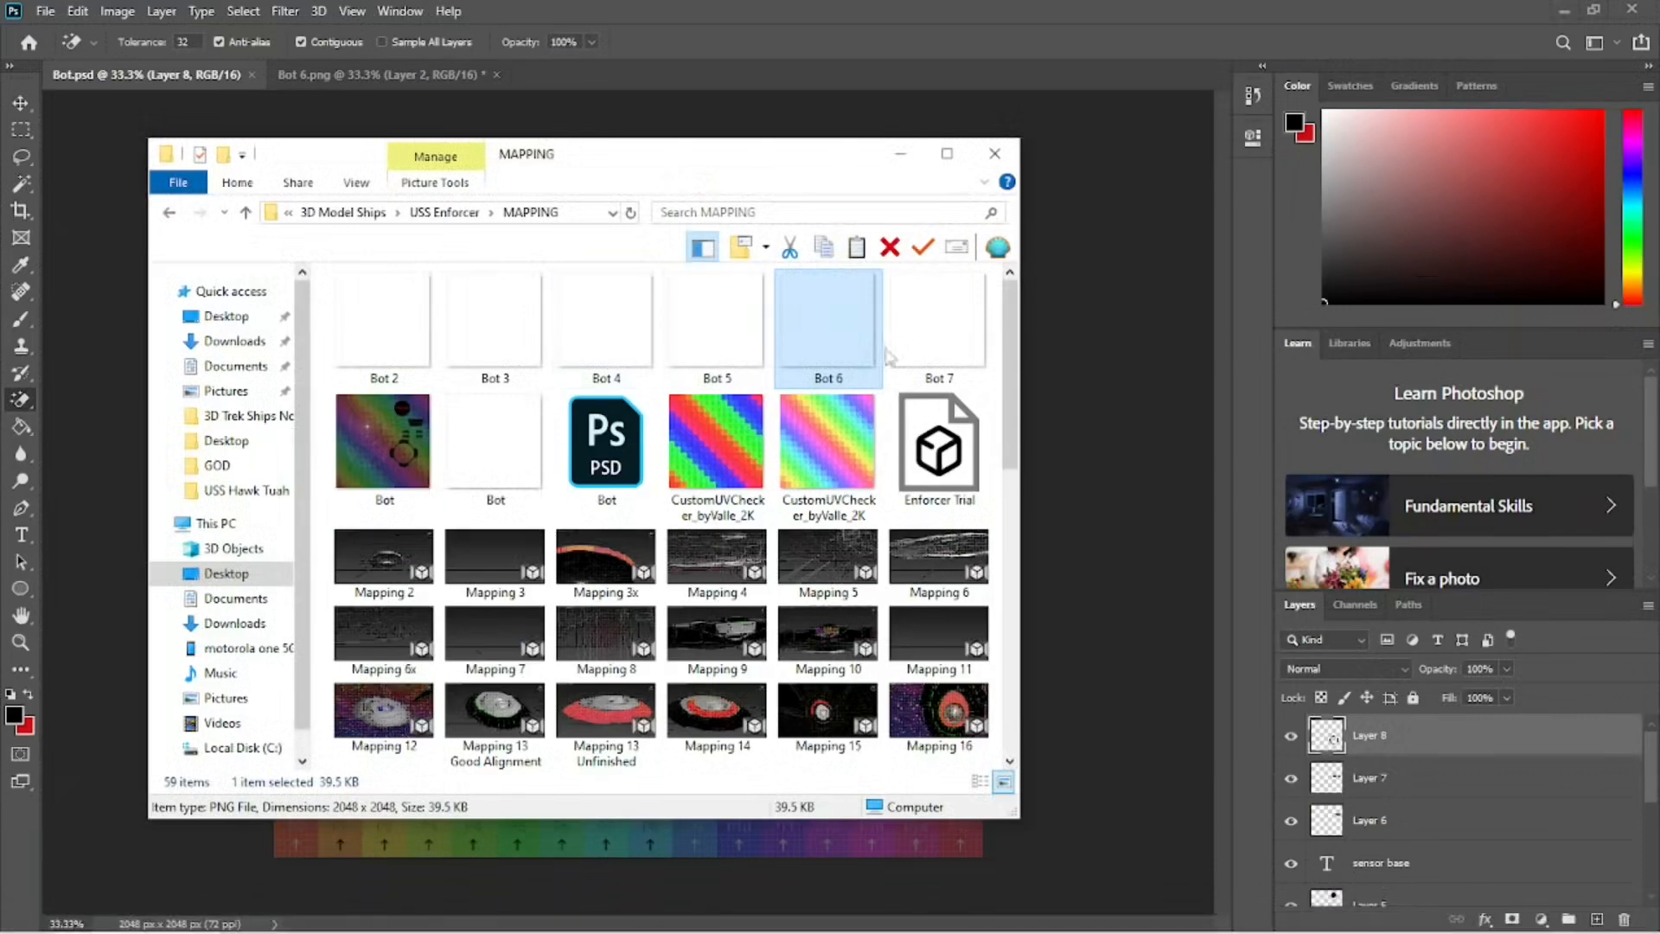
left_click(931, 49)
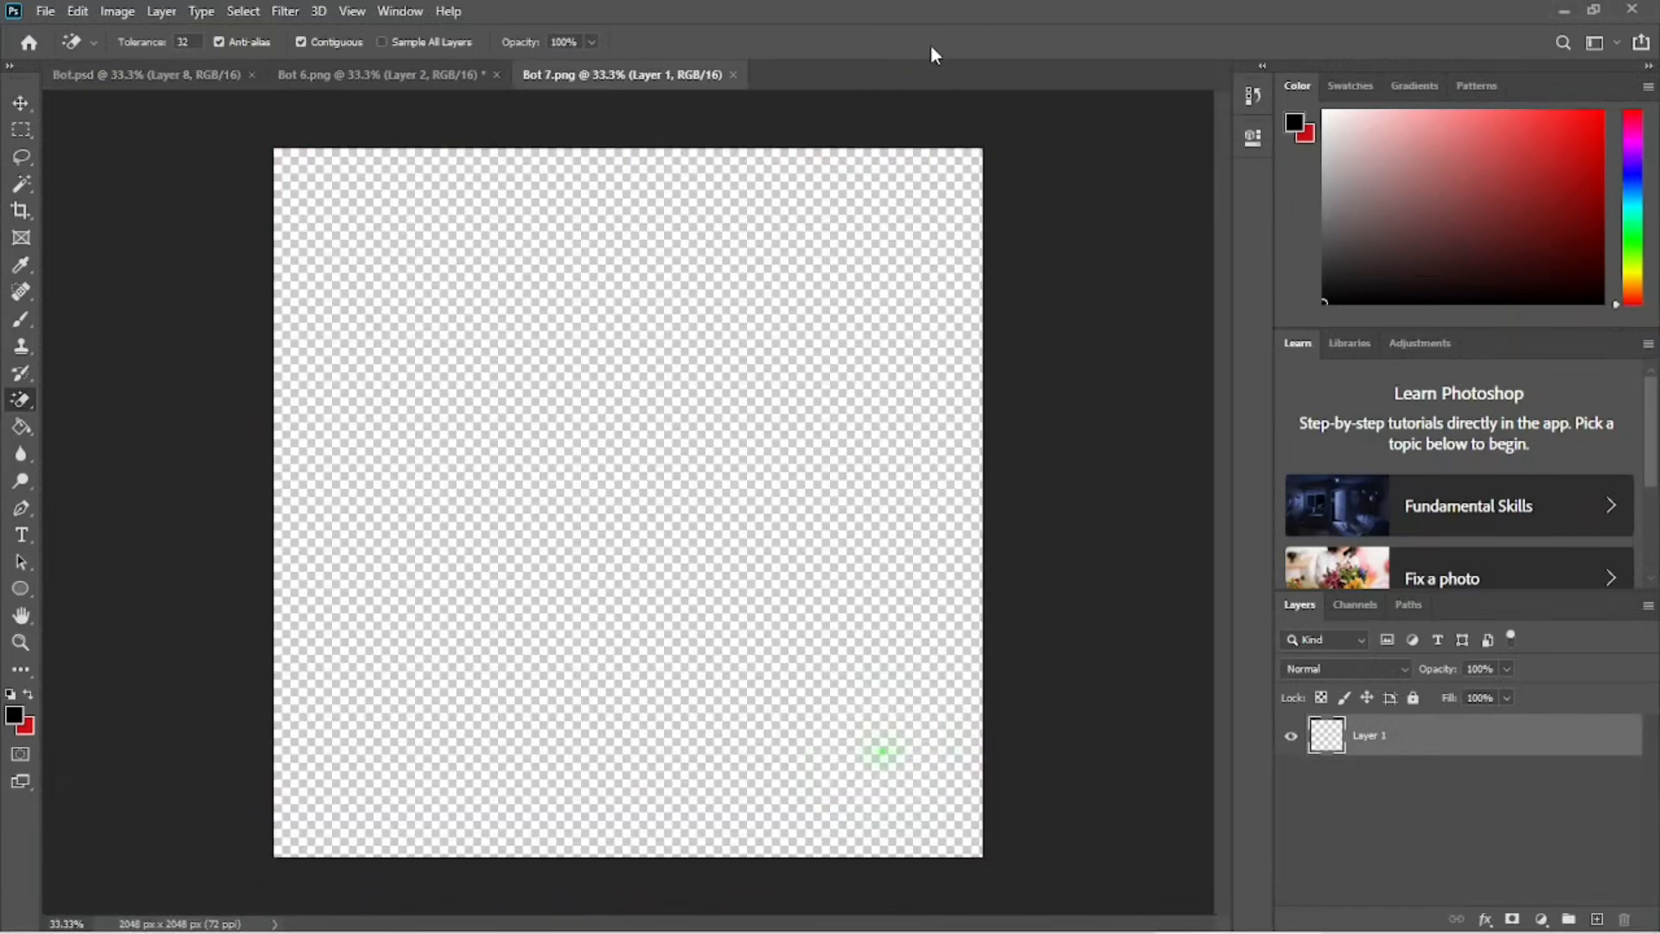
left_click(498, 74)
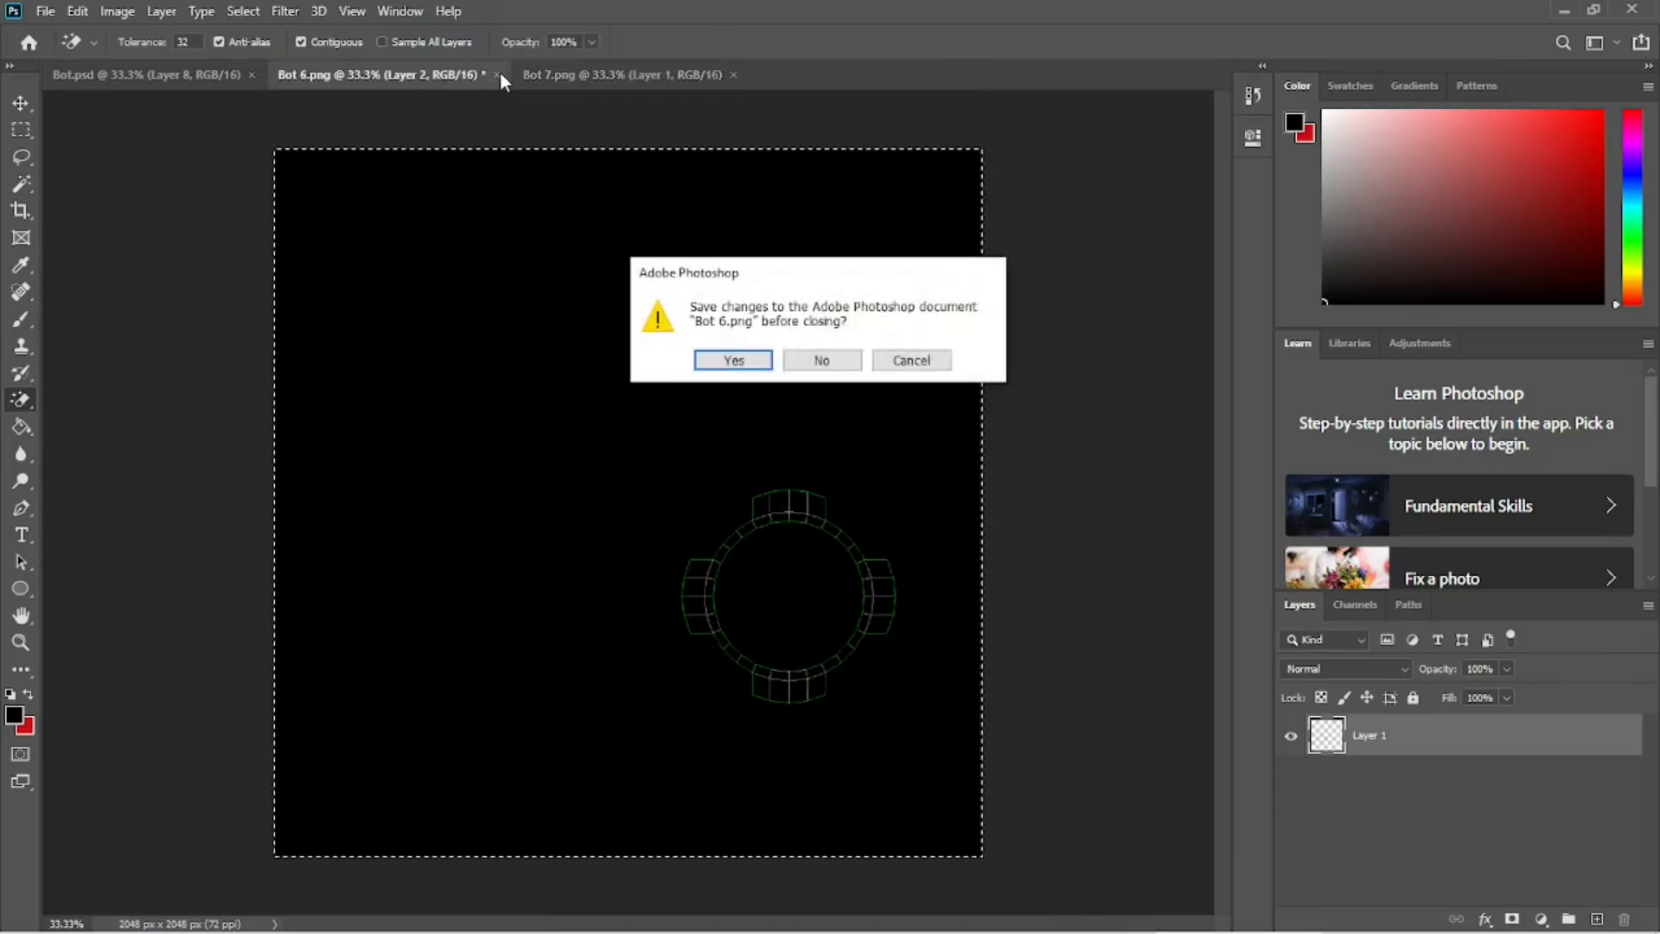
left_click(812, 360)
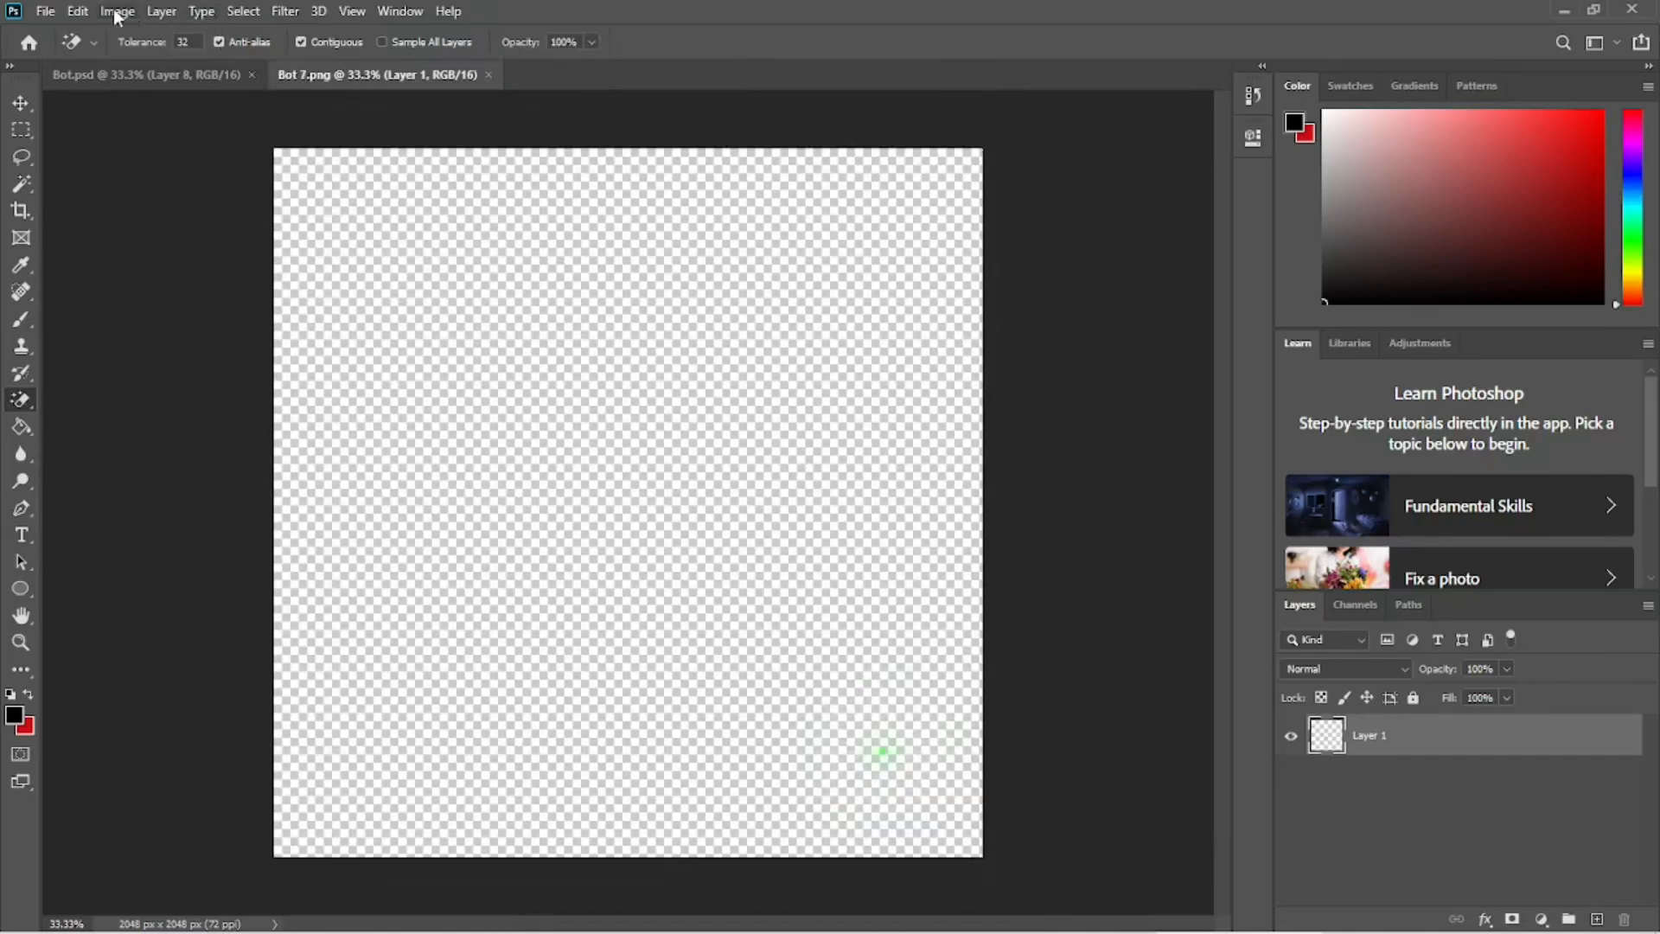
- Add a new layer beneath the UV template layer in Bot 7.png and fill it with black
left_click(117, 11)
mouse_move(264, 34)
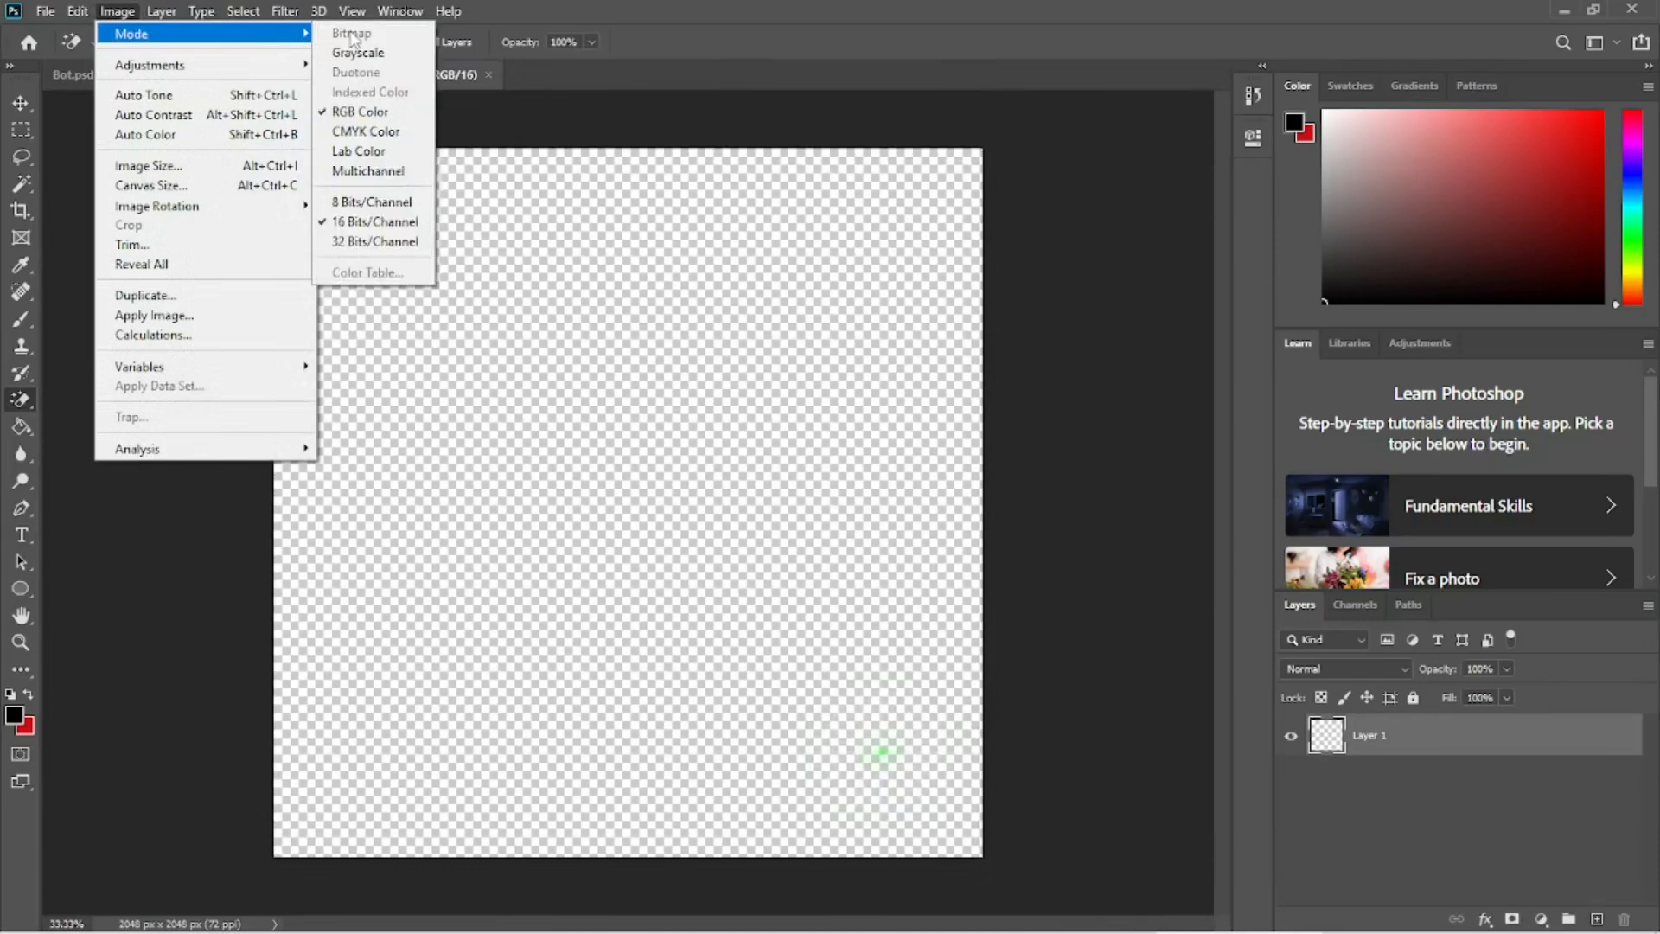
mouse_move(162, 11)
mouse_move(198, 35)
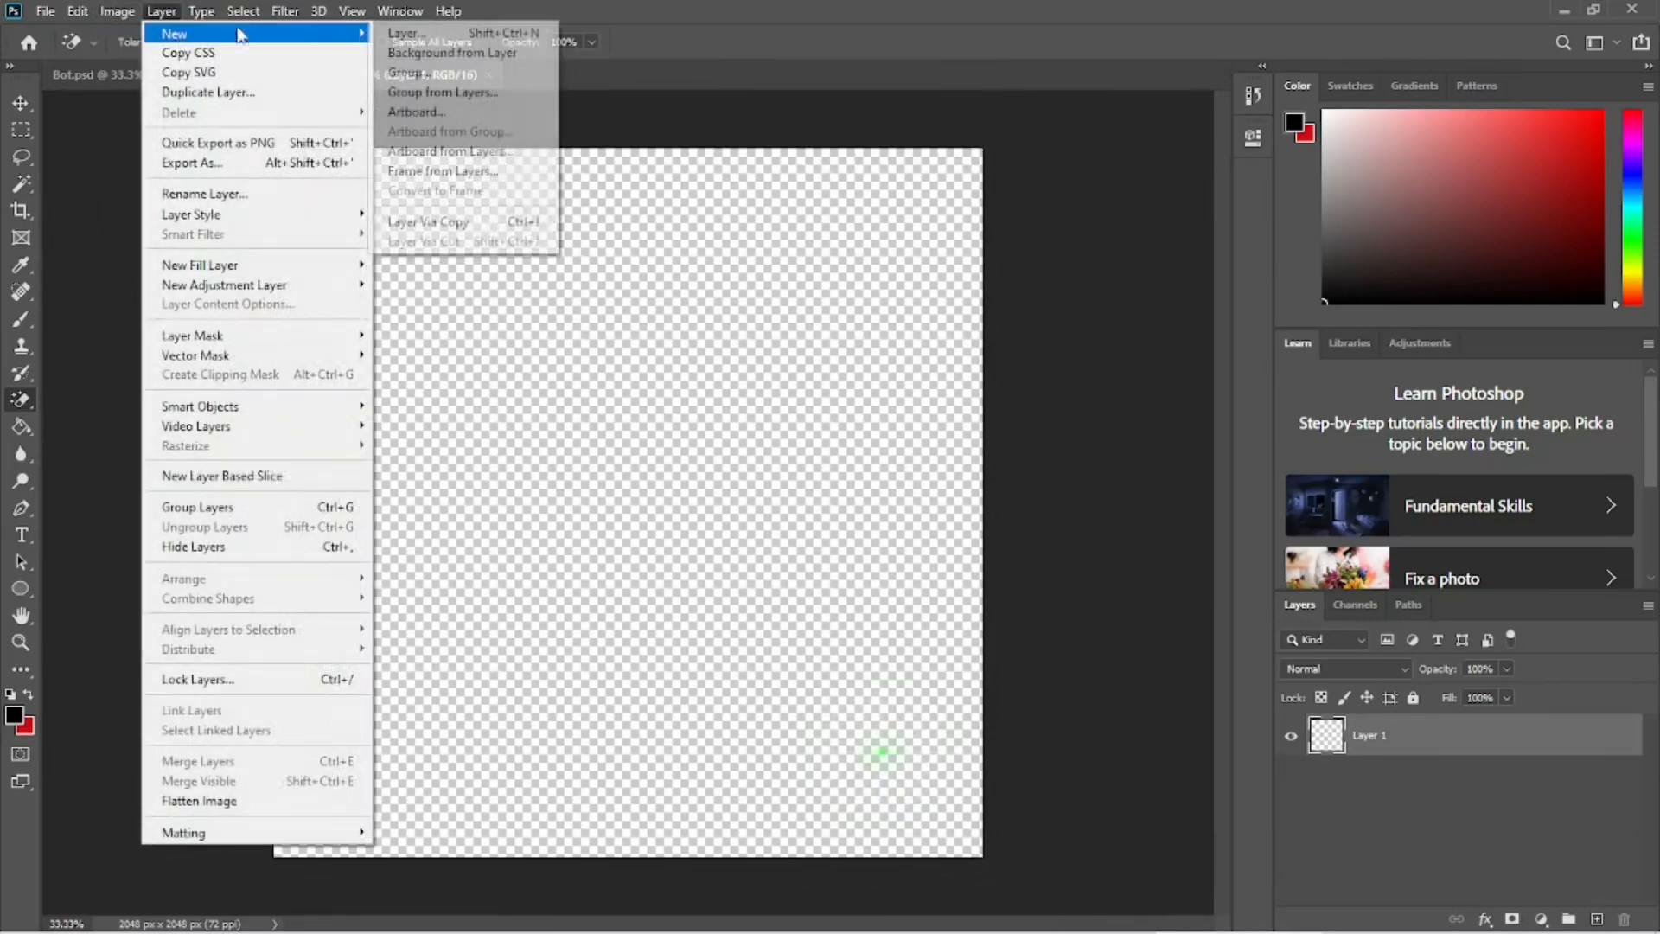
left_click(412, 34)
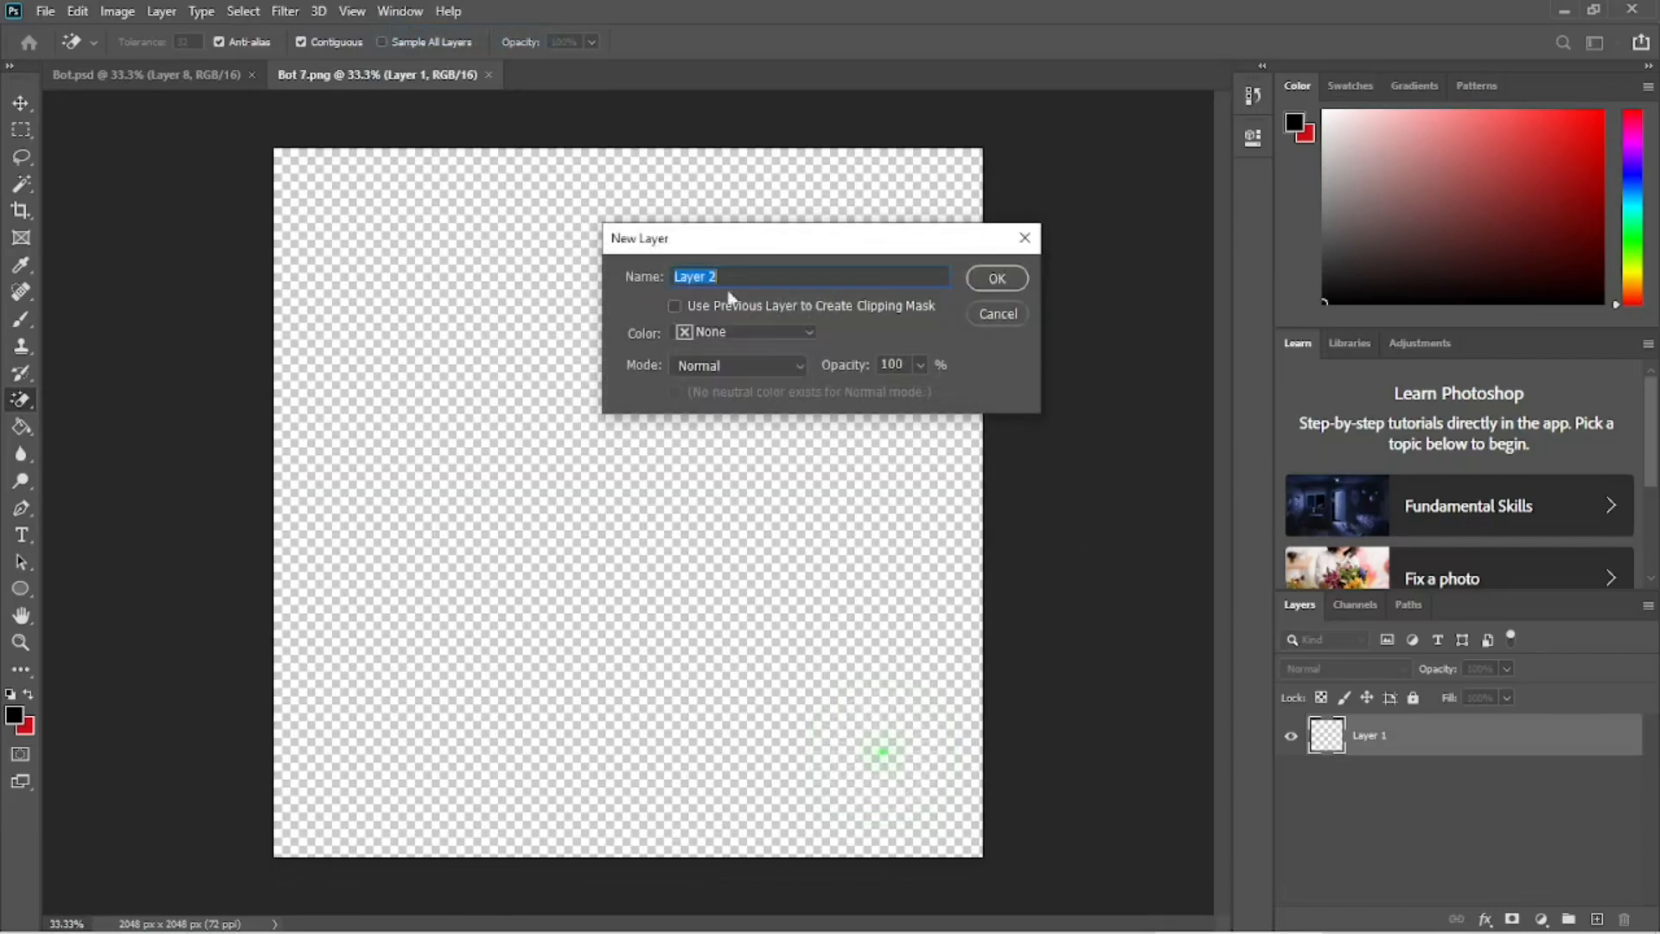
left_click(994, 281)
left_click_drag(1392, 733, 1401, 799)
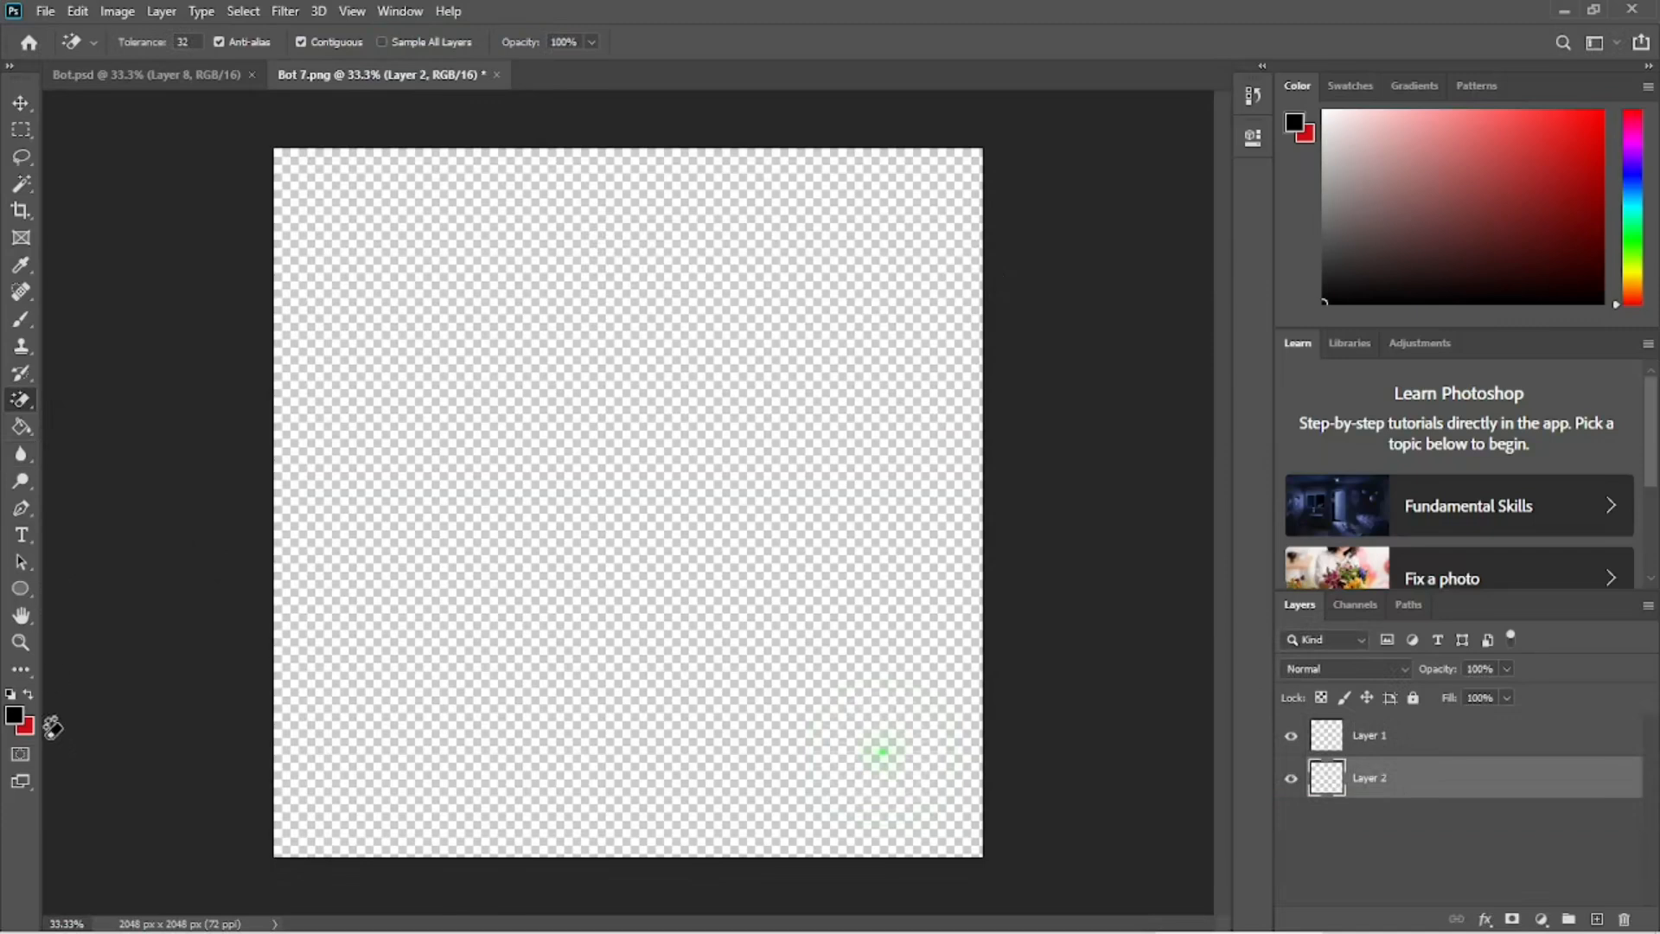
left_click(20, 426)
left_click(326, 471)
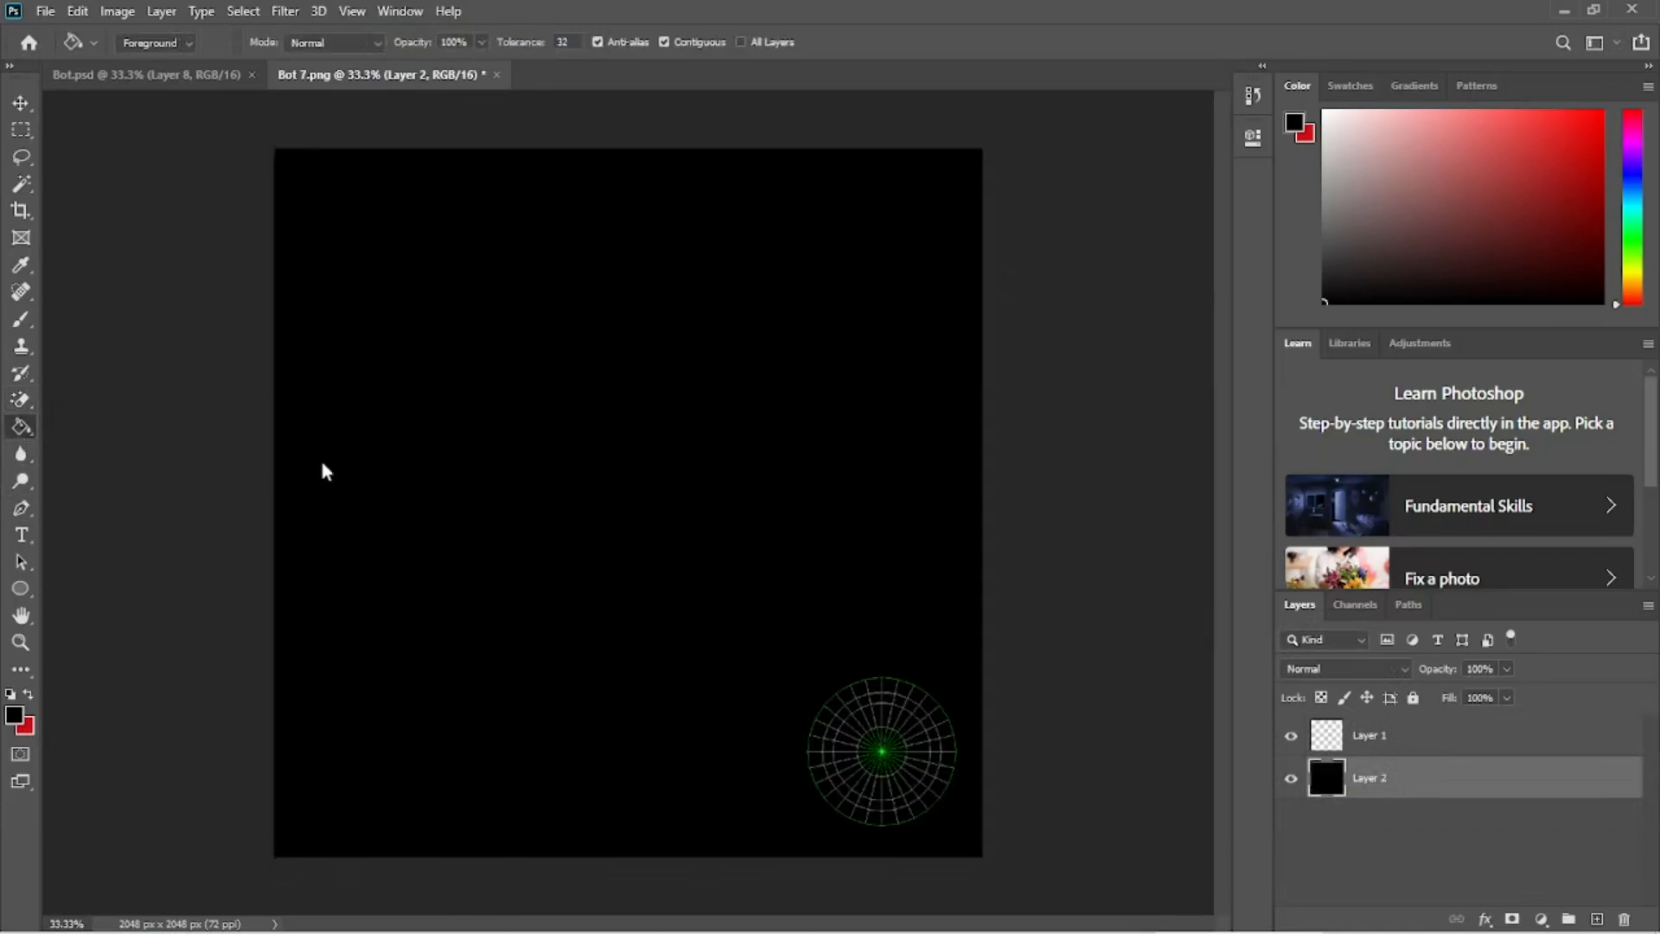
- Copy the whole Bot 7.png canvas as merged layers and paste it into Bot.psd as a new layer
left_click(246, 11)
left_click(255, 32)
left_click(77, 11)
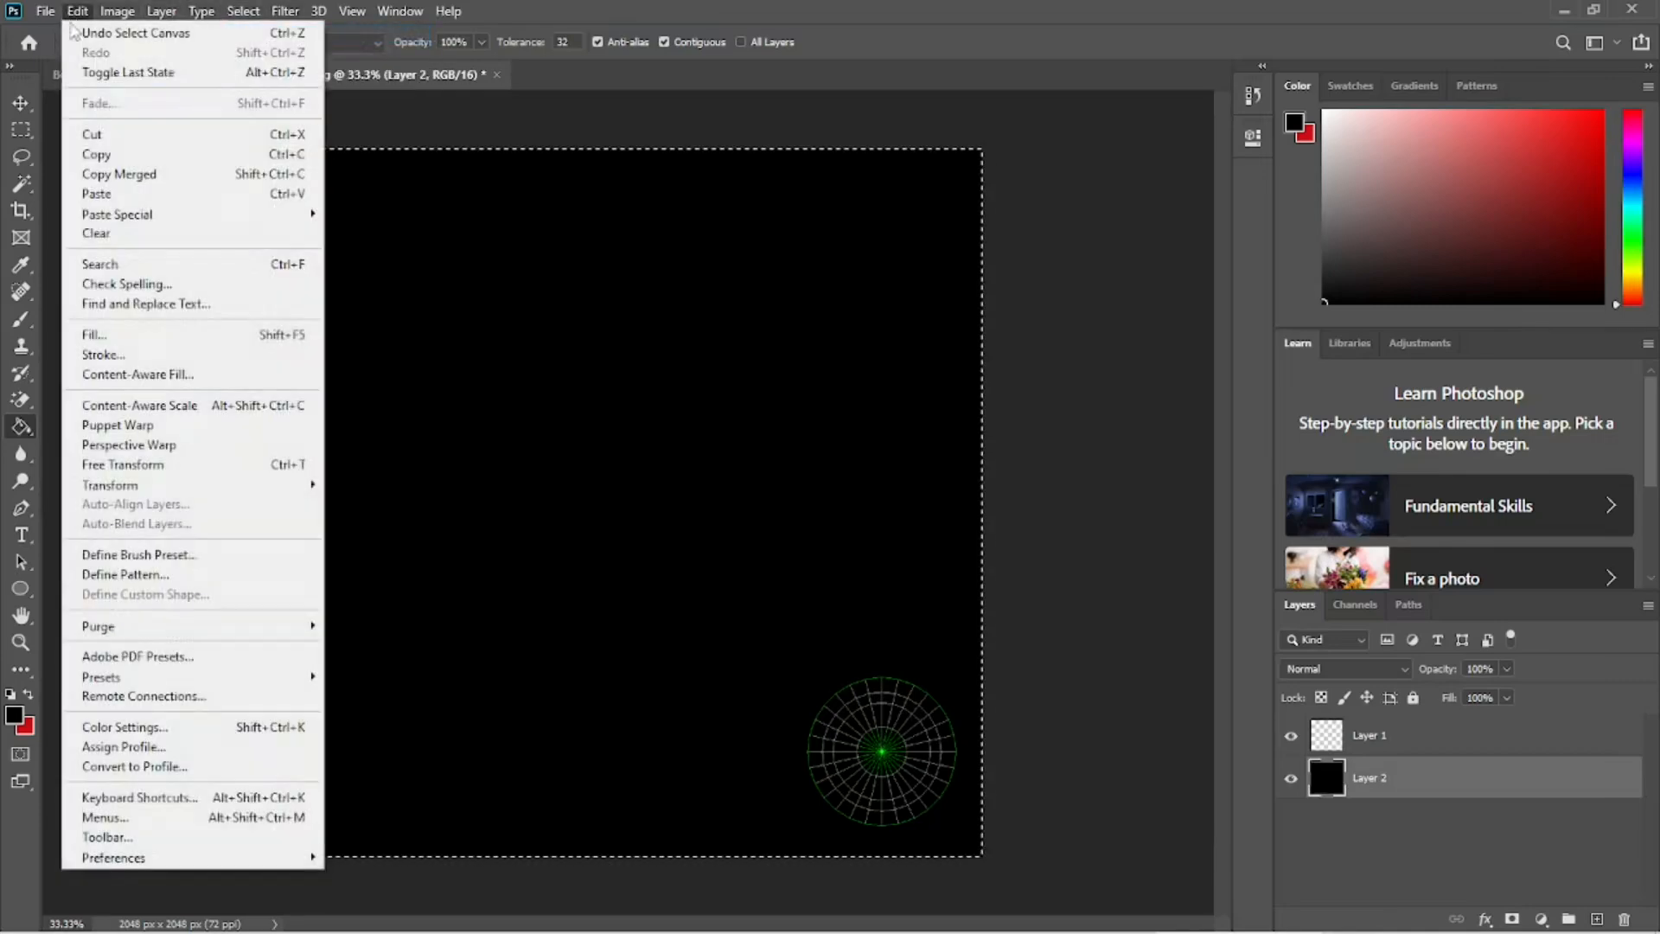
left_click(121, 174)
left_click(139, 80)
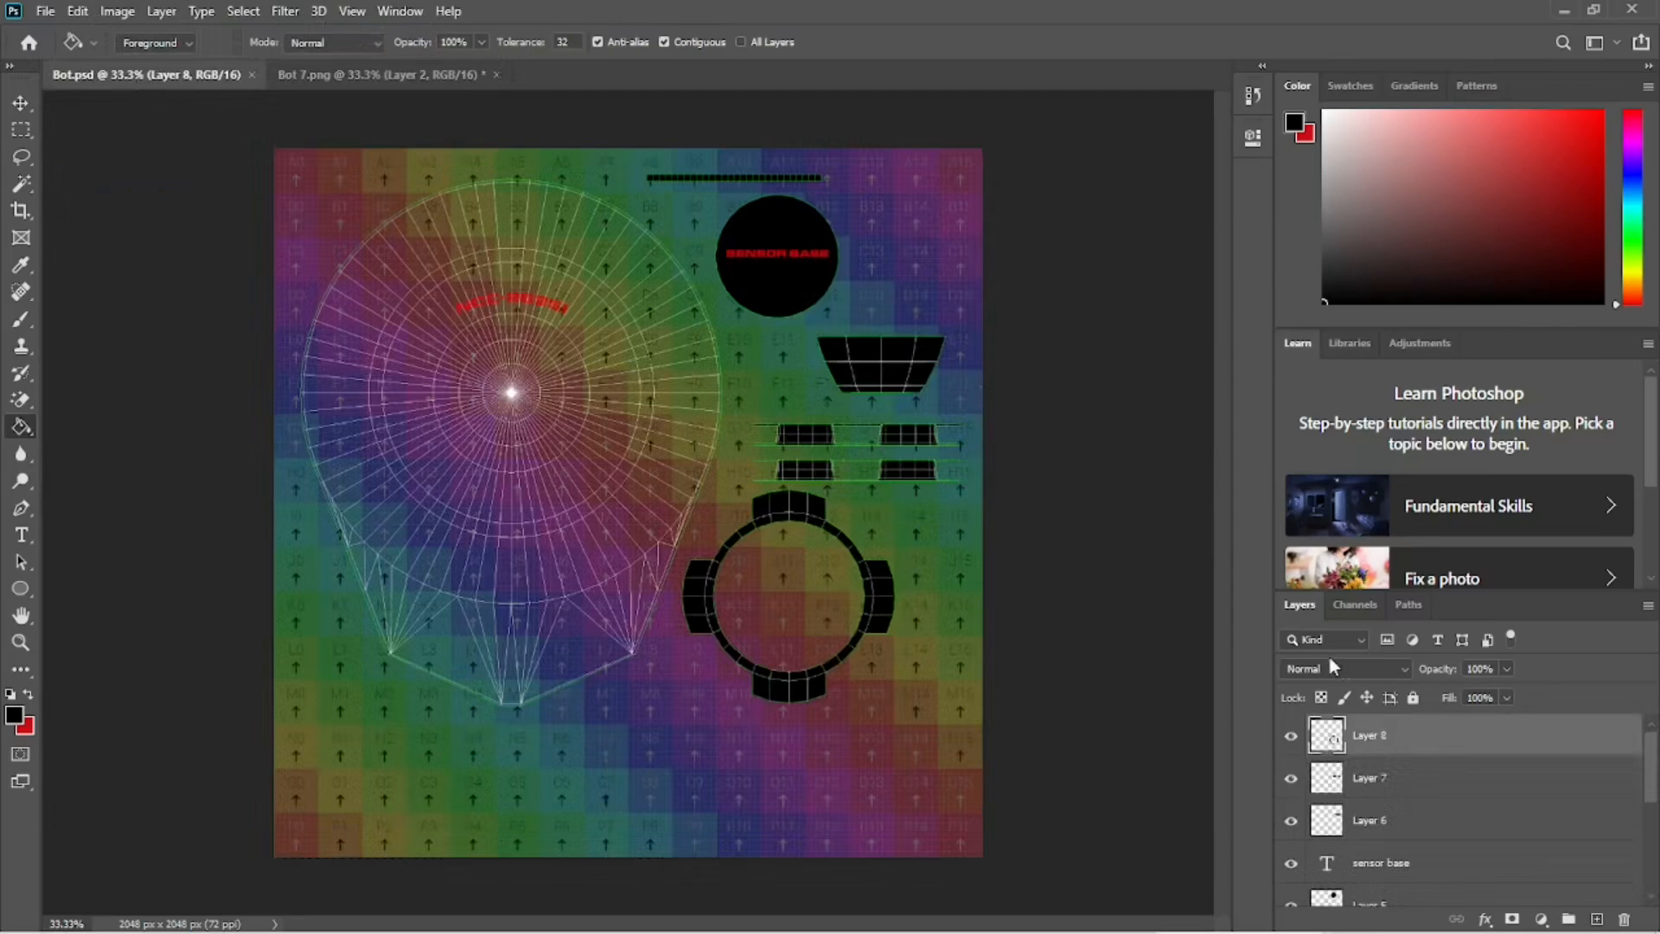
key("ctrl+v")
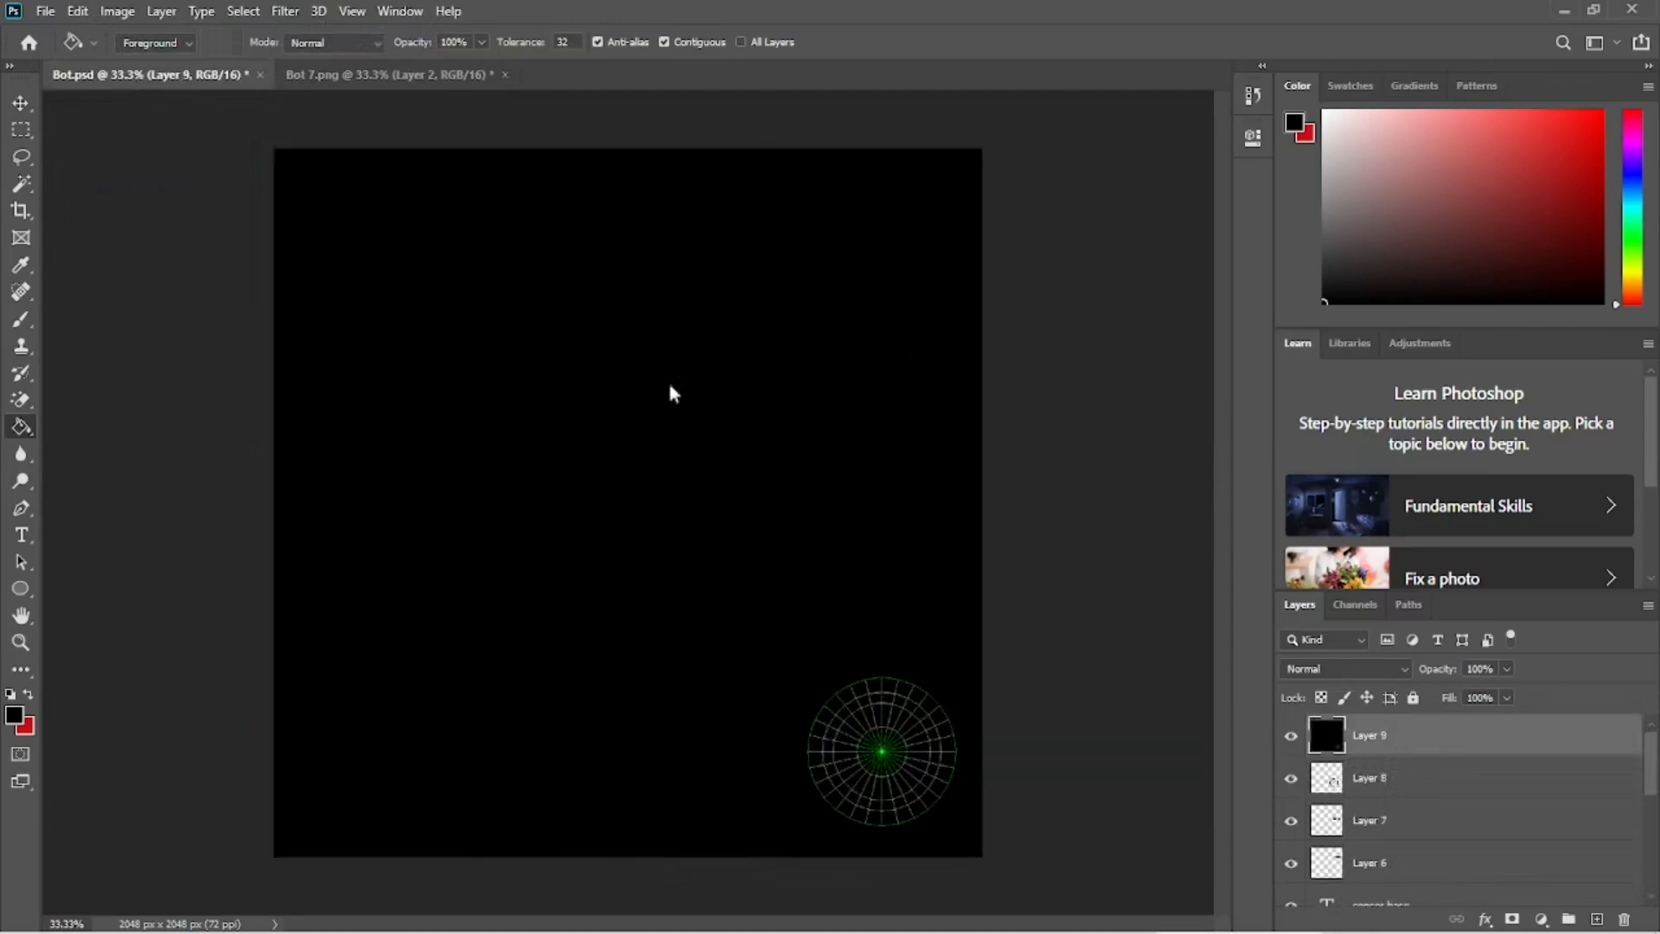
- Erase the black background around the pasted dome template with the Magic Eraser and save Bot.psd
left_click(20, 400)
left_click(480, 386)
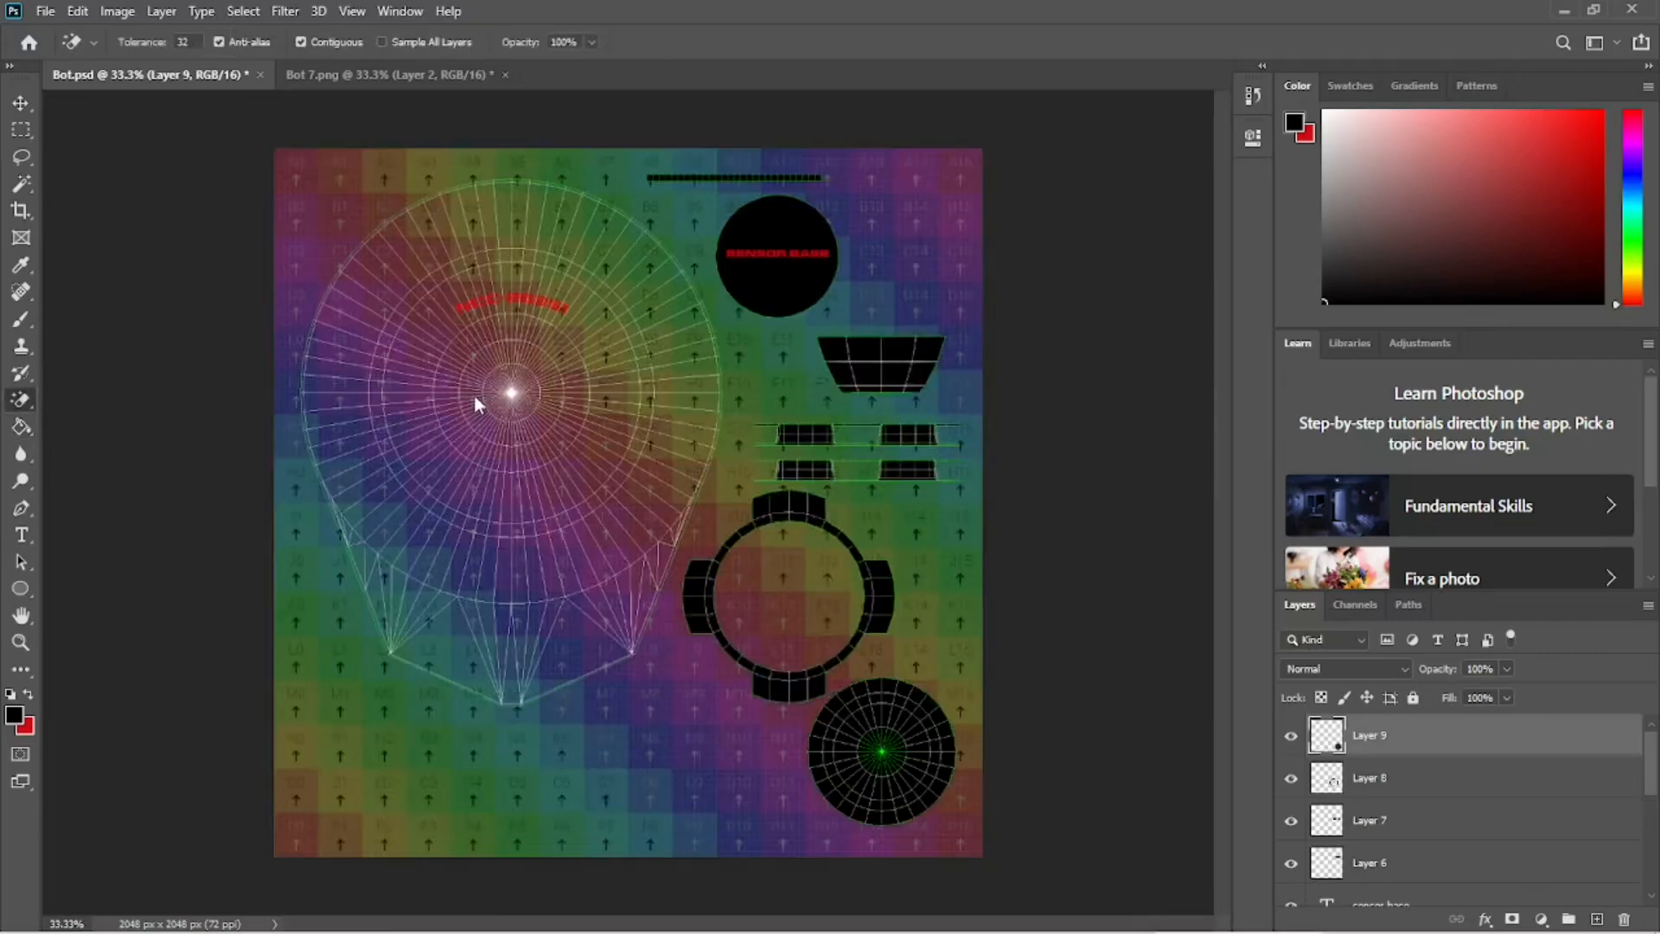
left_click(46, 12)
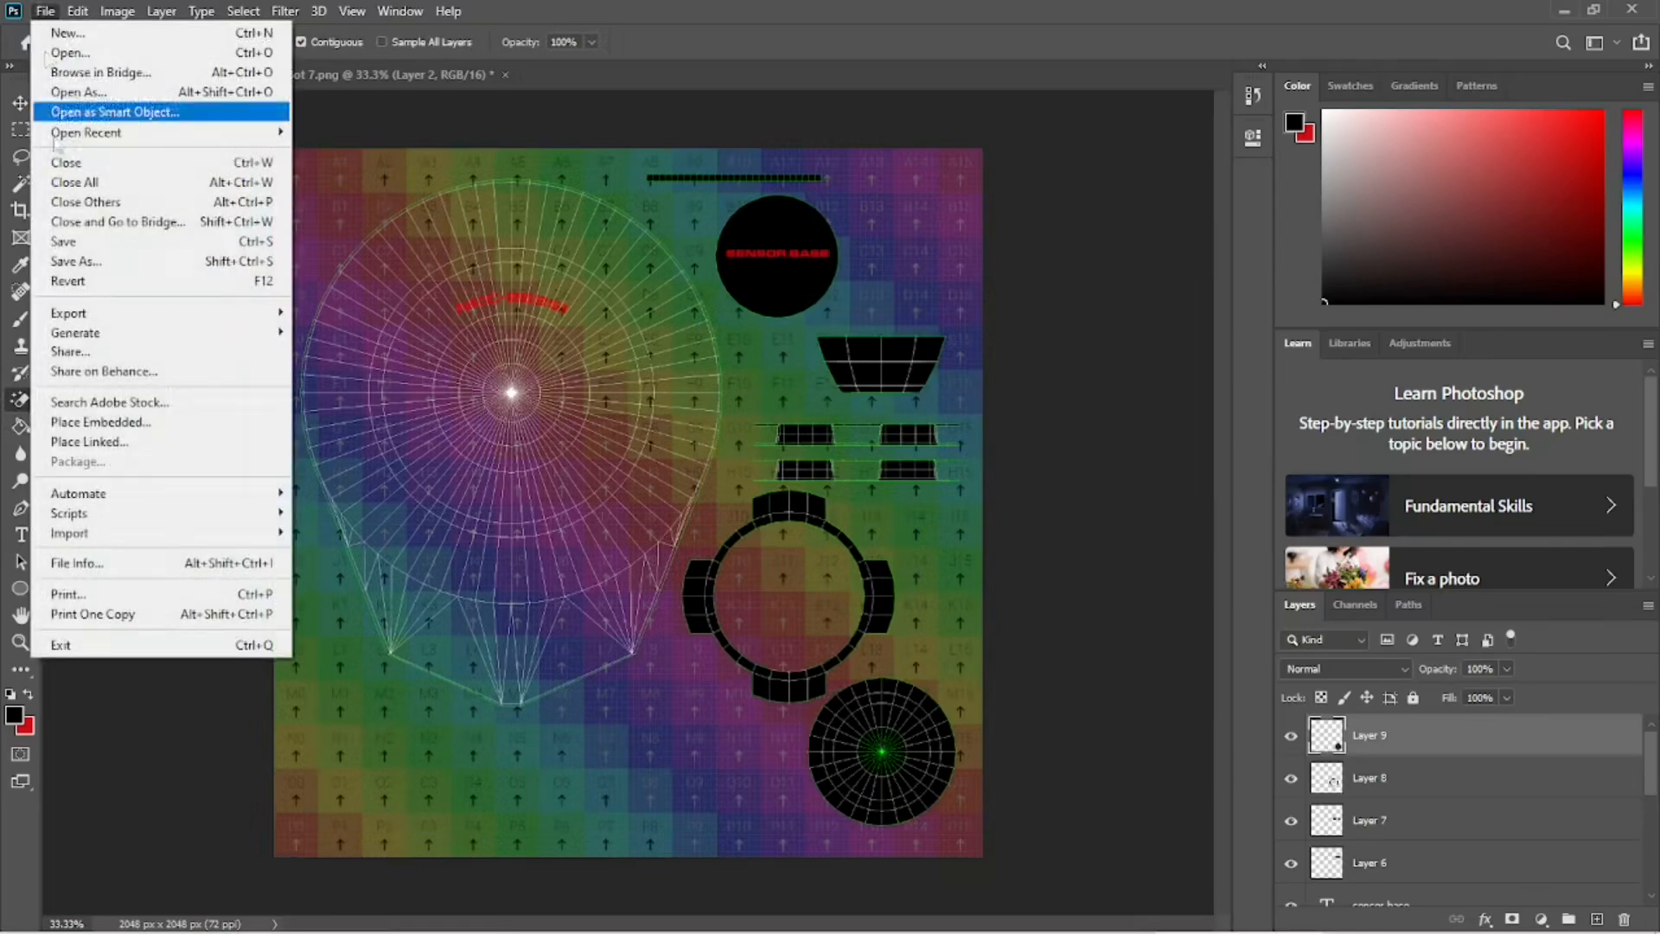
left_click(63, 244)
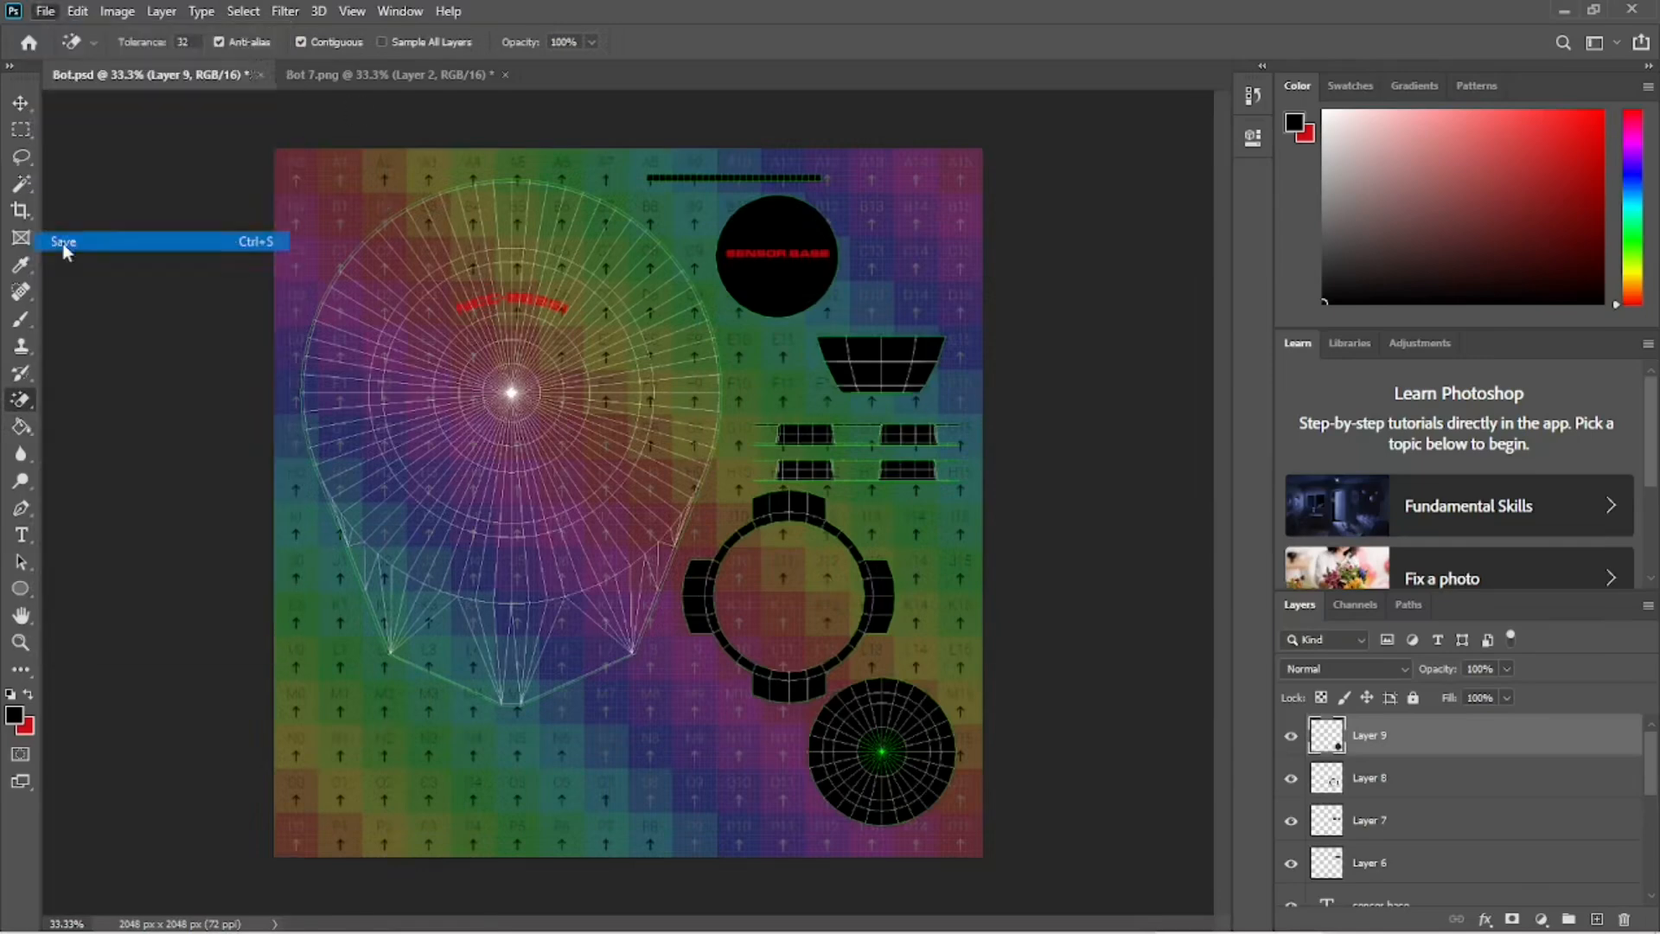
- Save the texture as the JPEG file Bot in the MAPPING folder, replacing the existing one and accepting the JPEG options
left_click(45, 12)
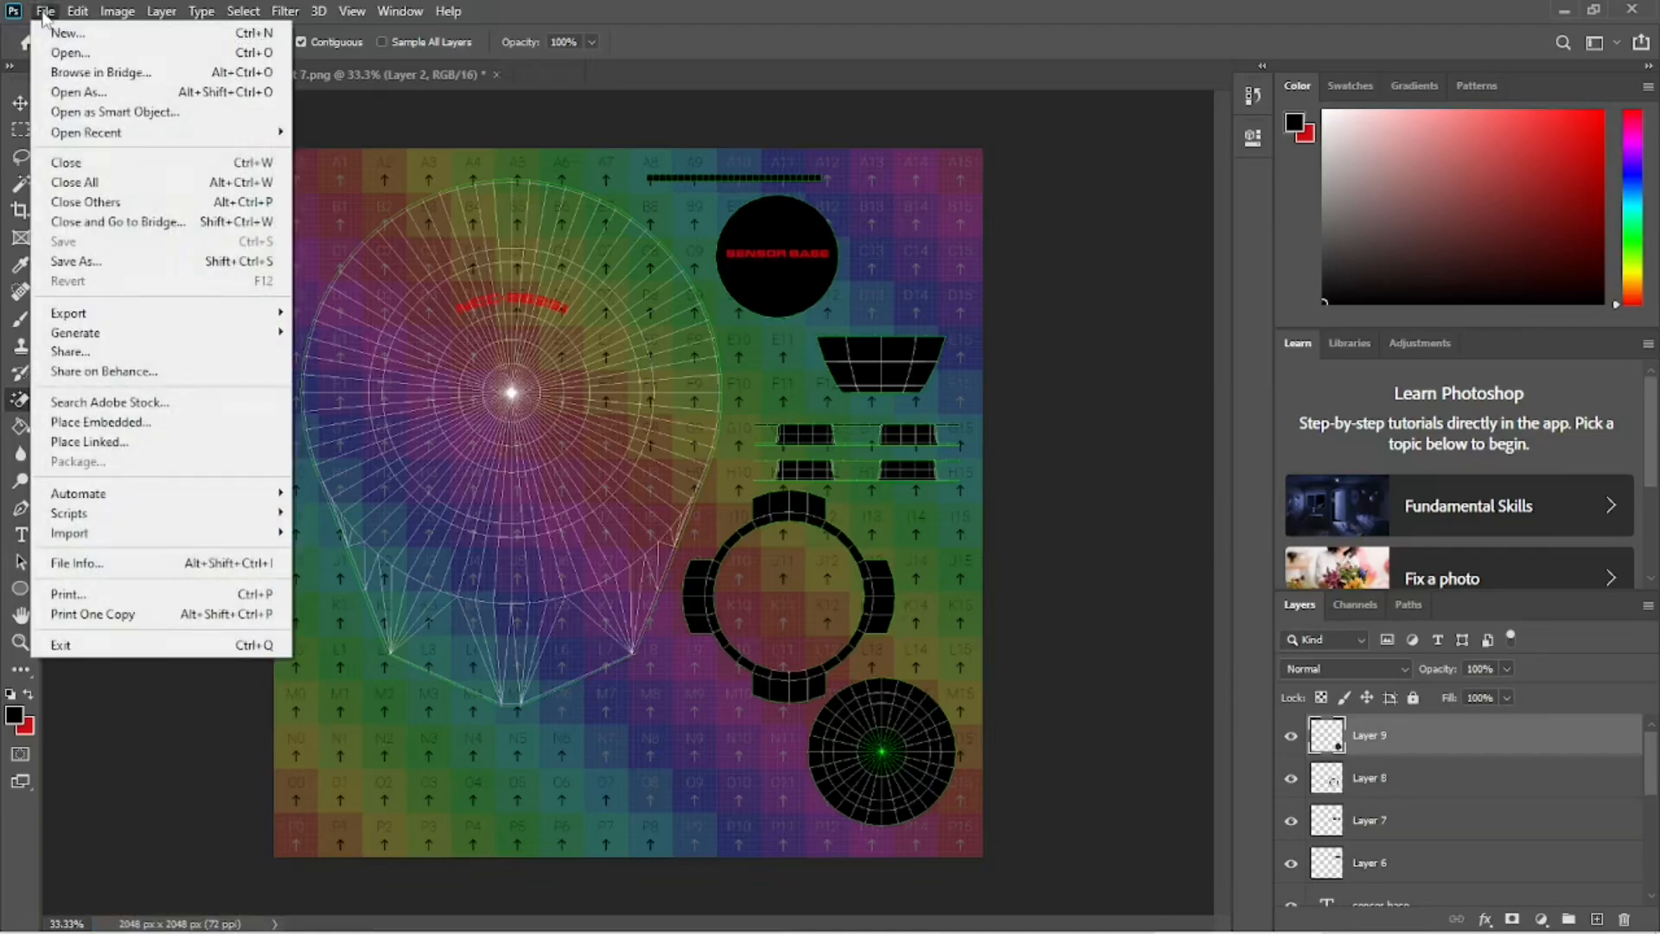
left_click(76, 260)
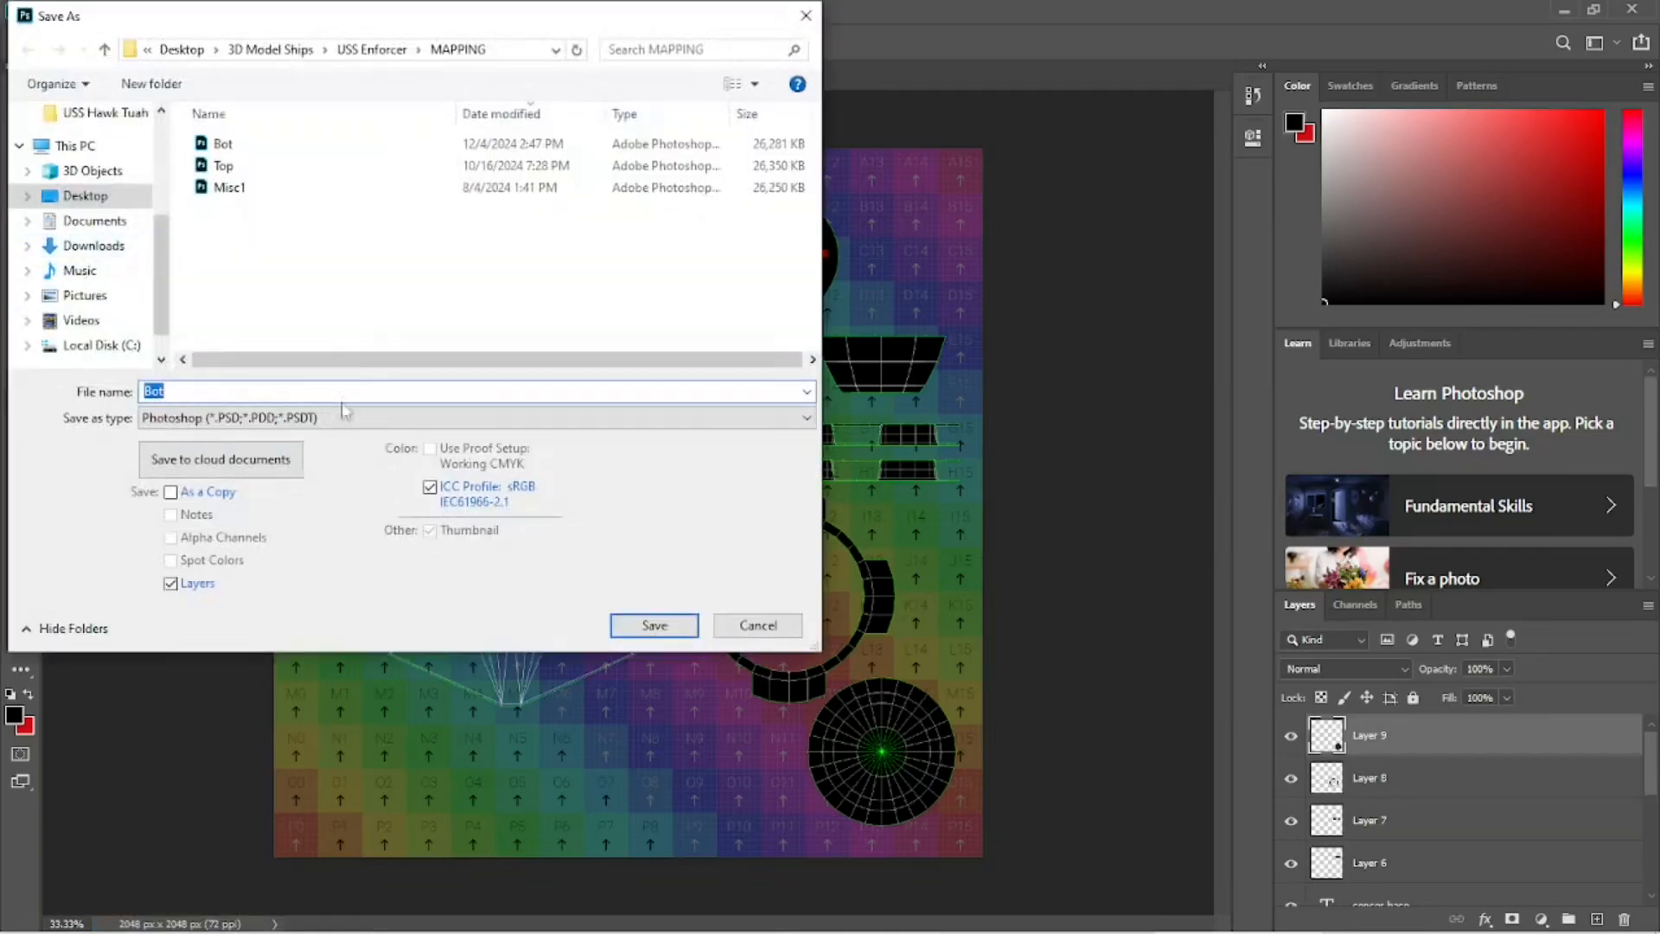
left_click(346, 417)
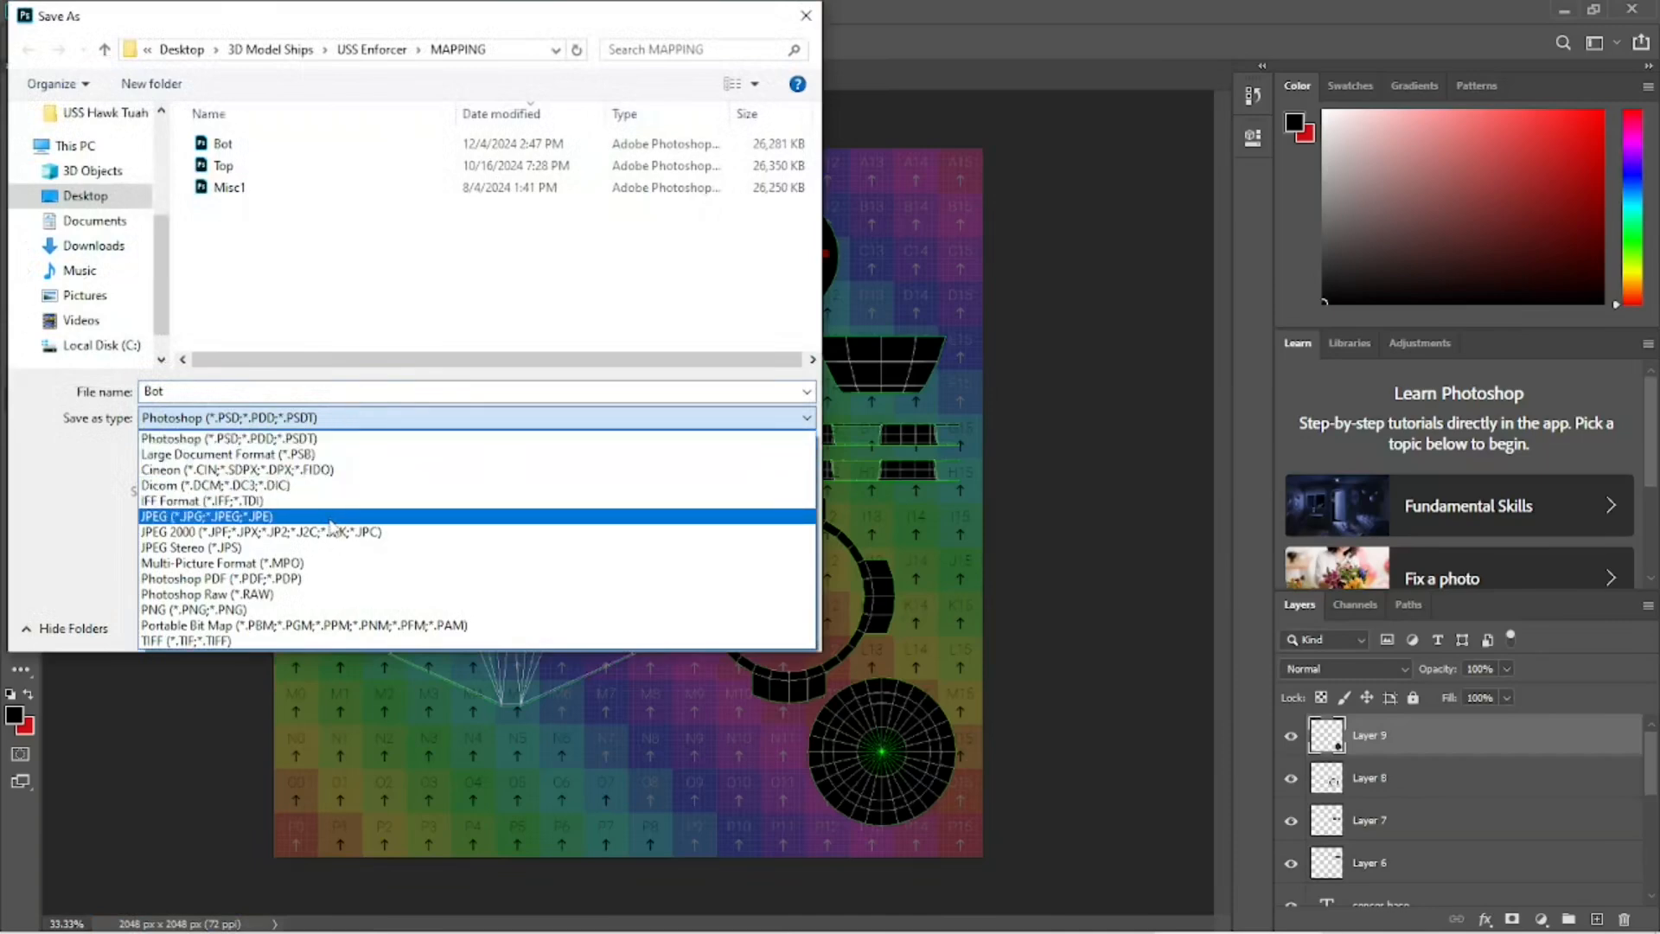
left_click(331, 517)
left_click(655, 631)
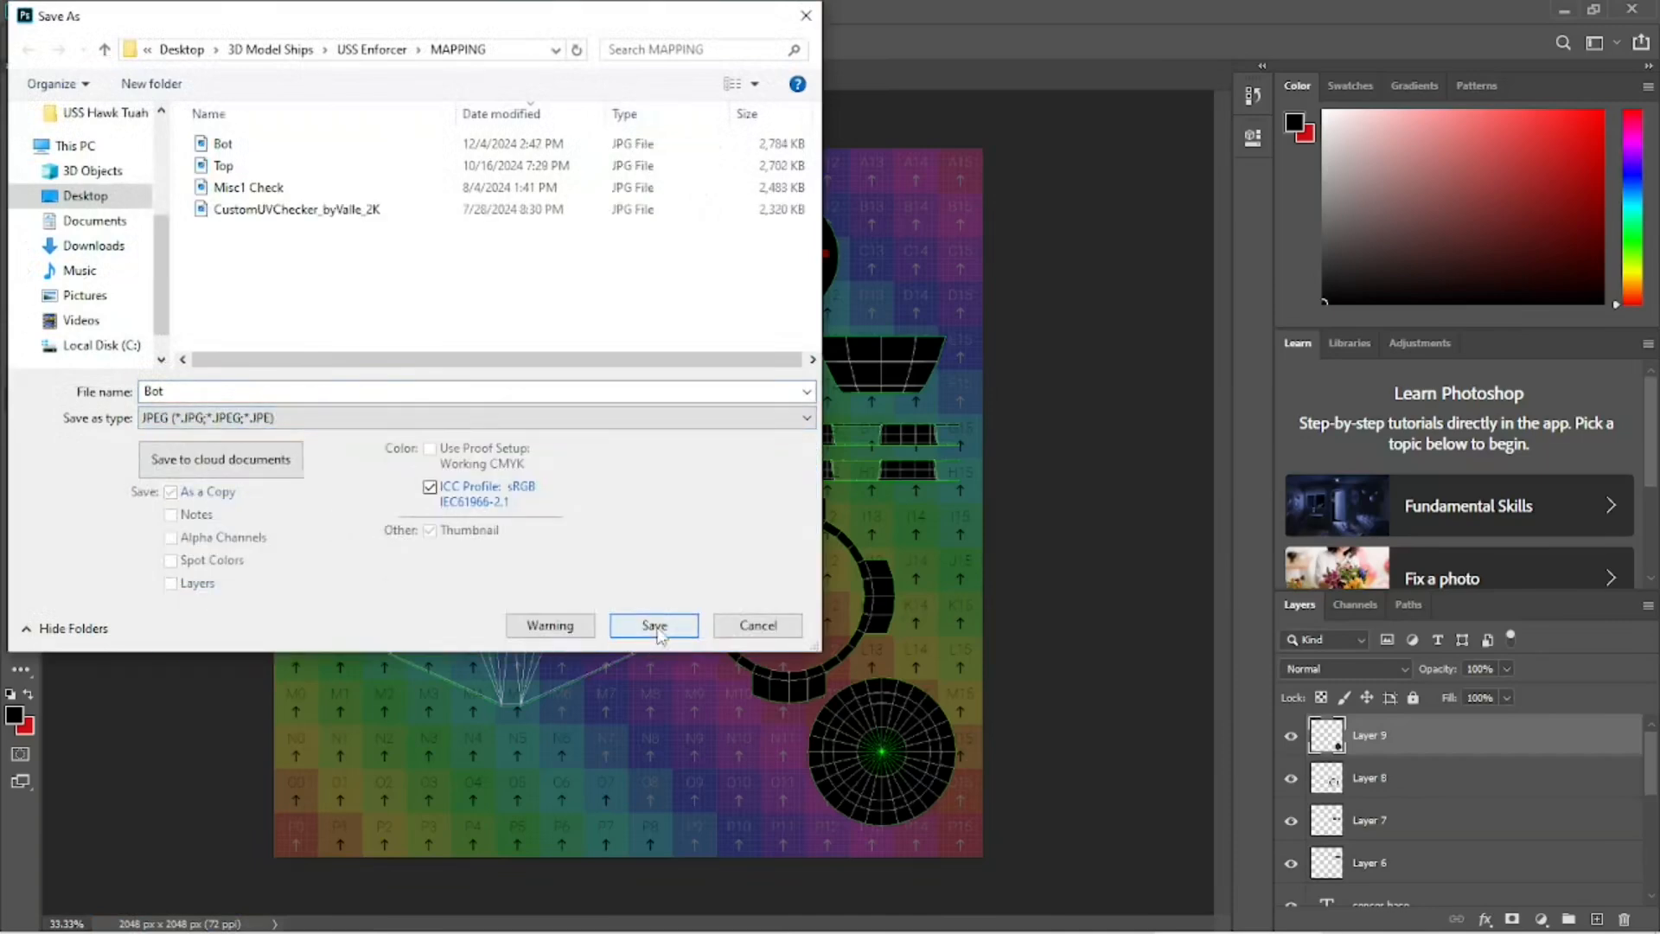
left_click(879, 476)
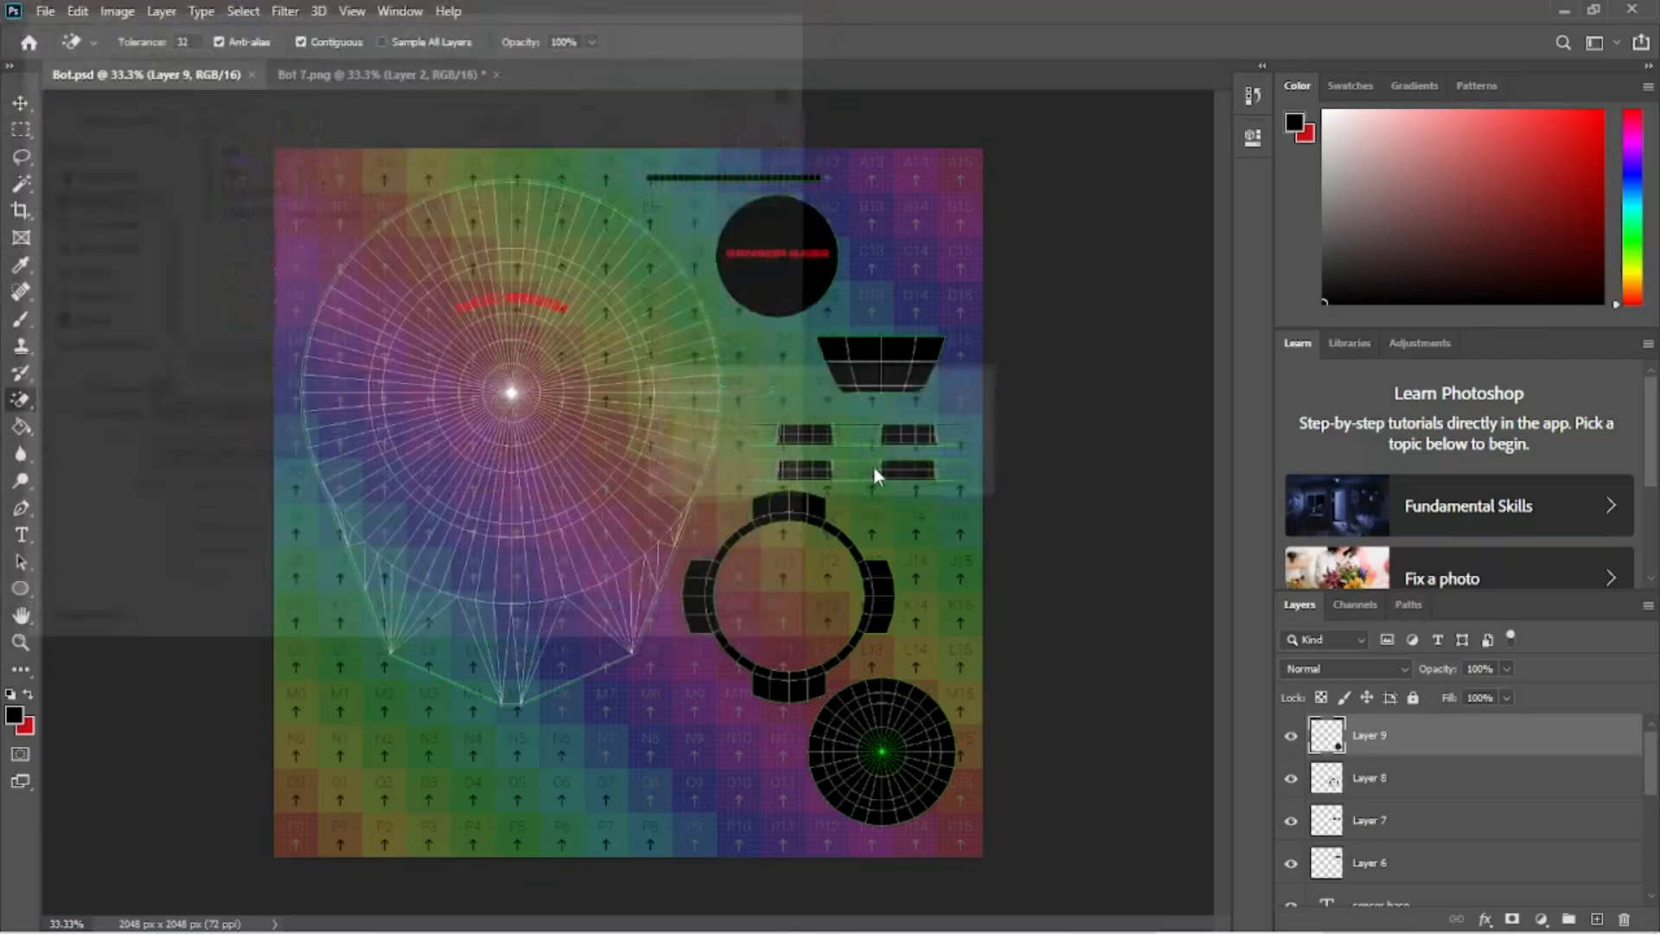
left_click(942, 223)
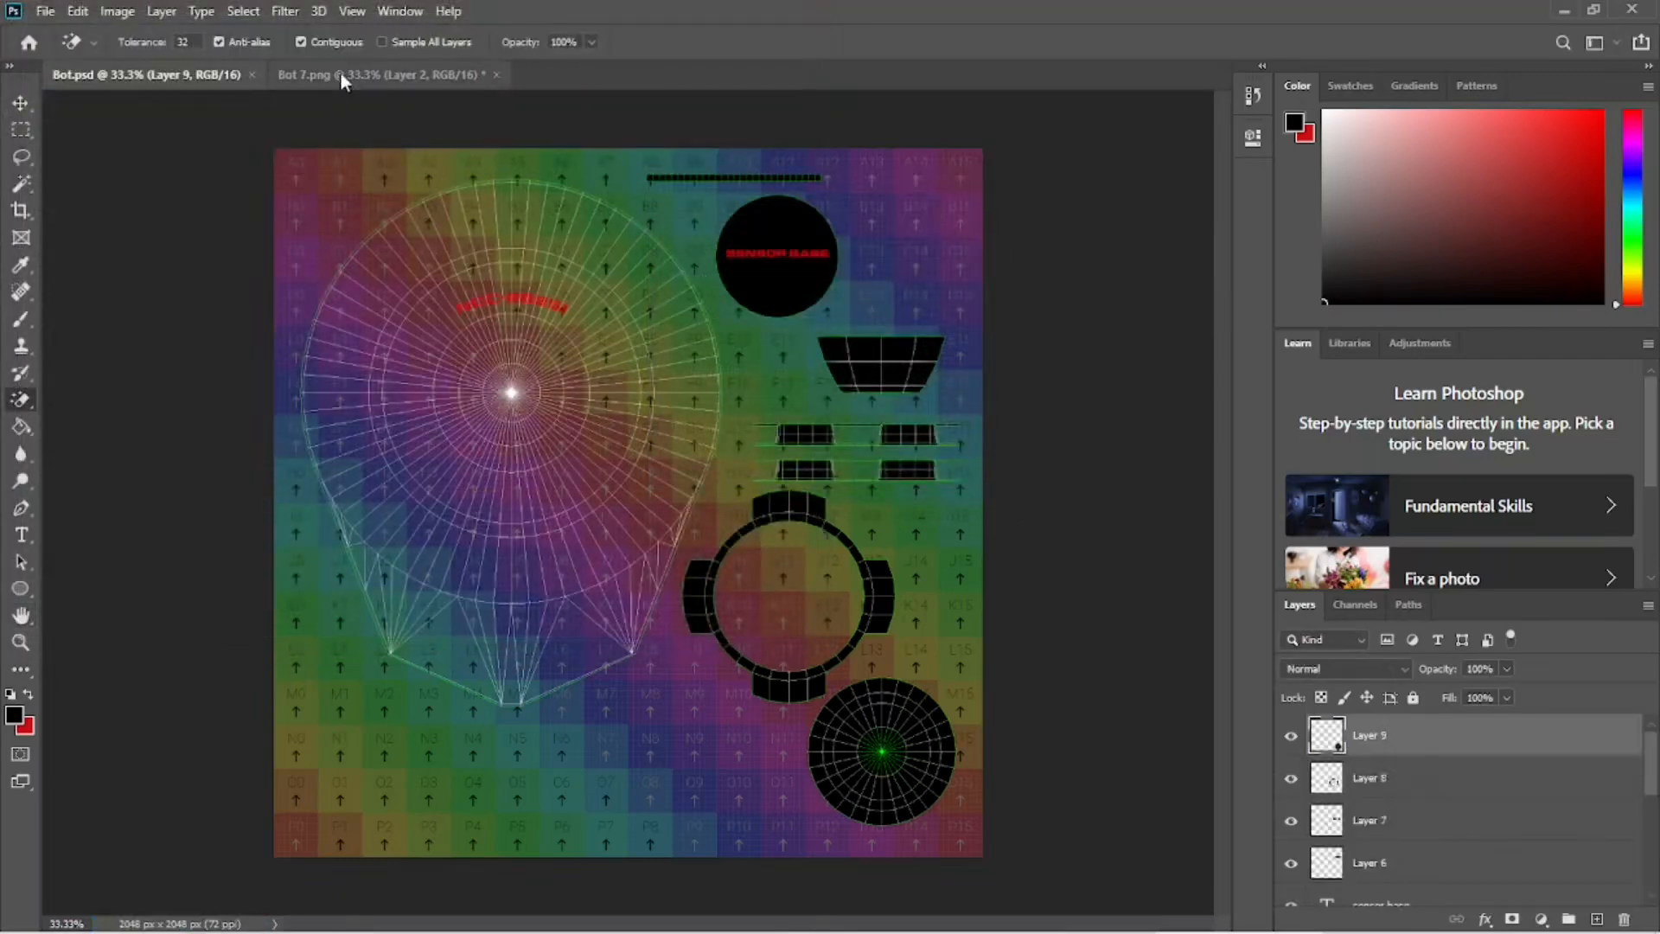
- Return to 3ds Max, close the MAPPING folder window, and collapse the Enforcer Nav Dome's entire modifier stack
left_click(1570, 10)
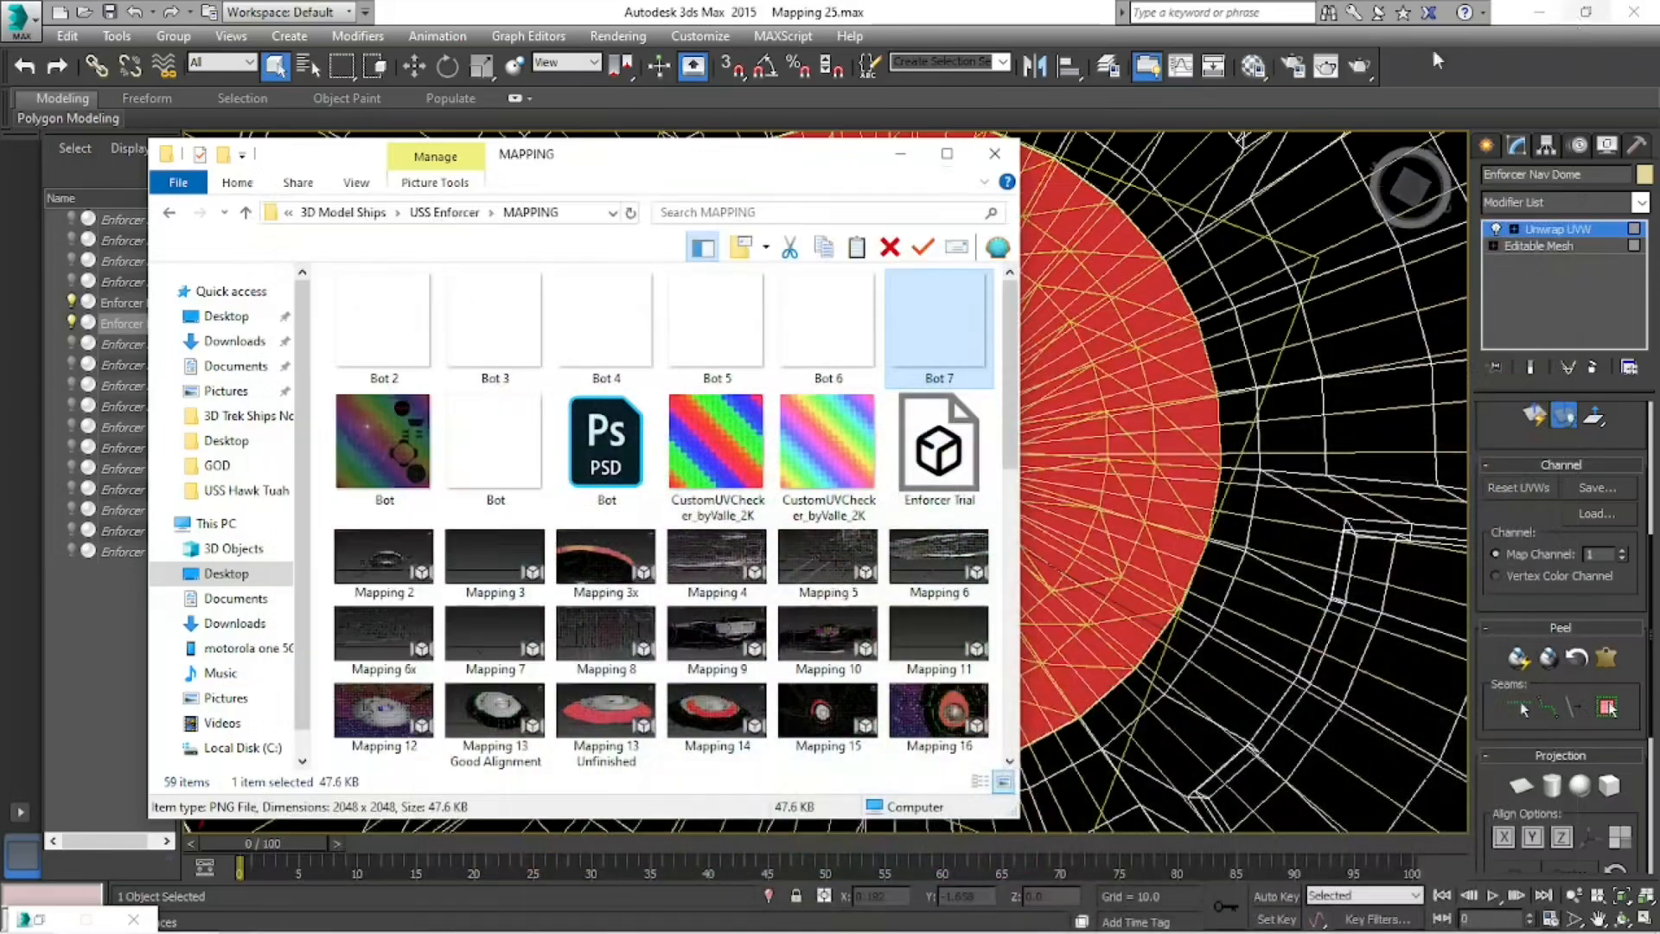
left_click(992, 154)
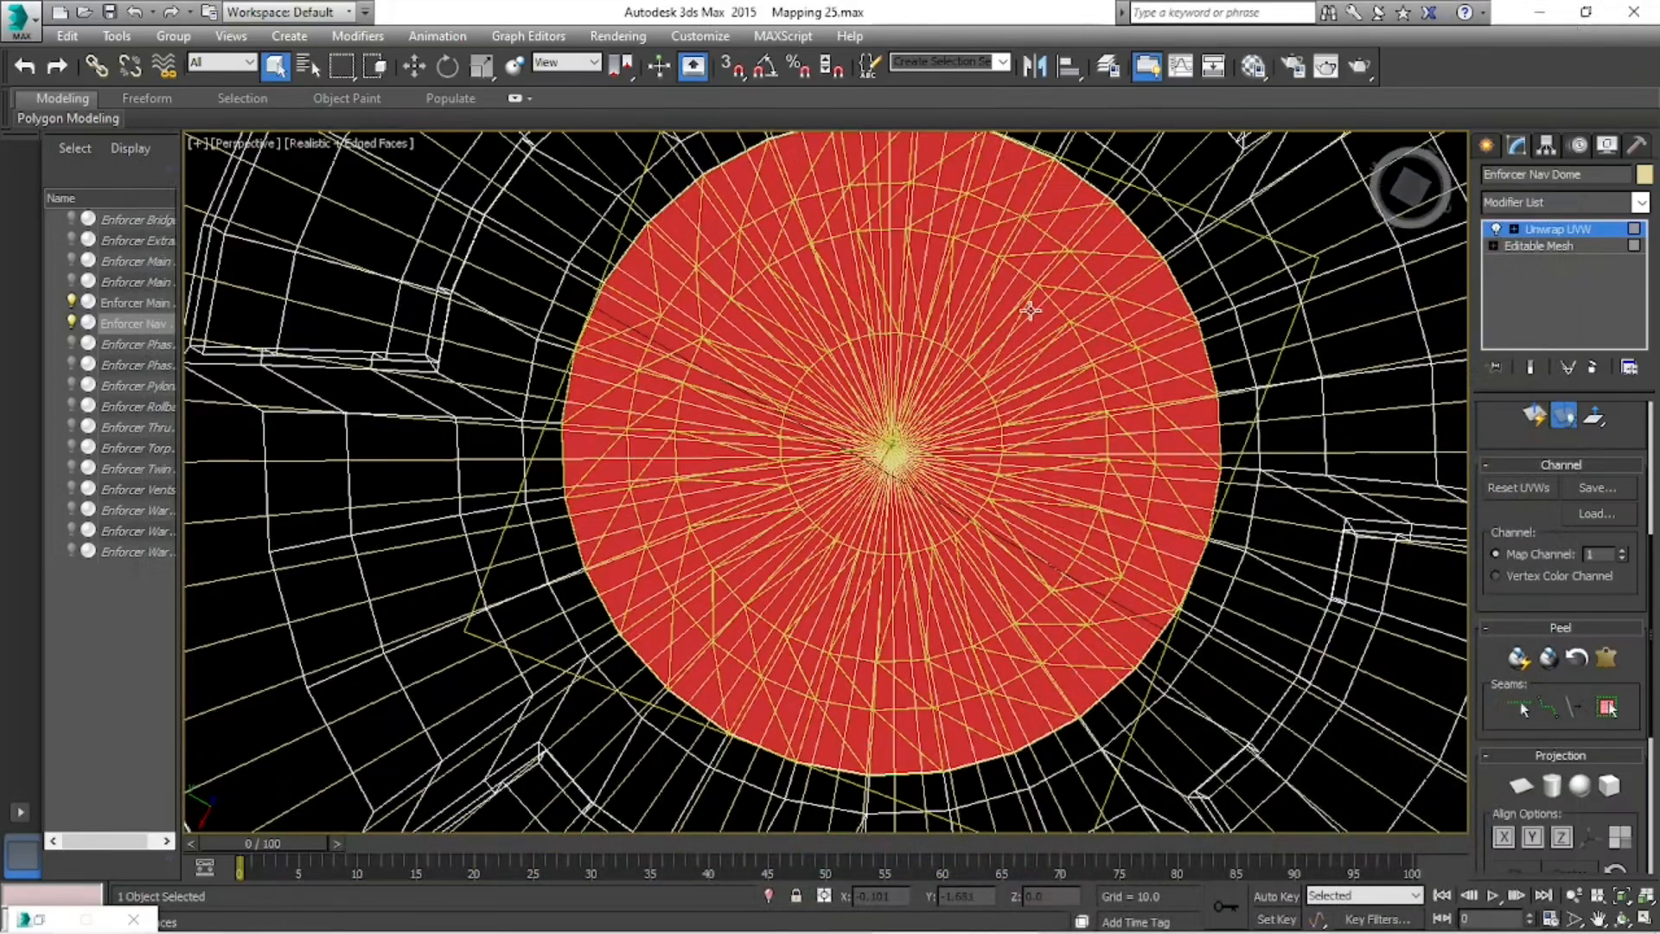
right_click(1574, 239)
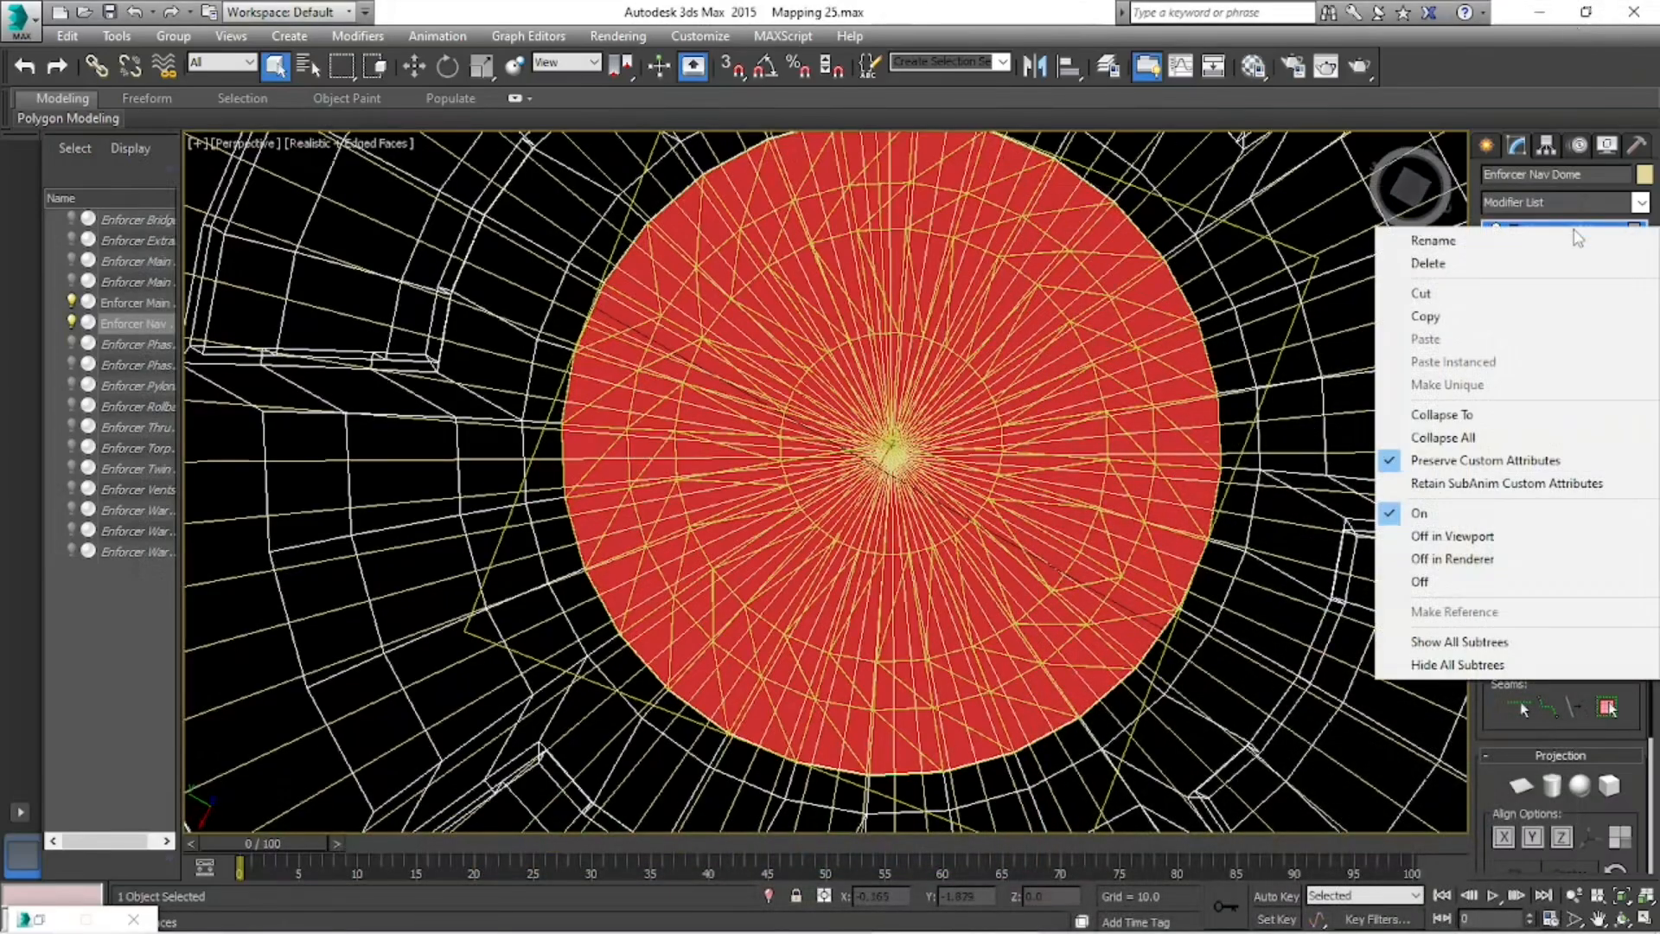
left_click(1469, 439)
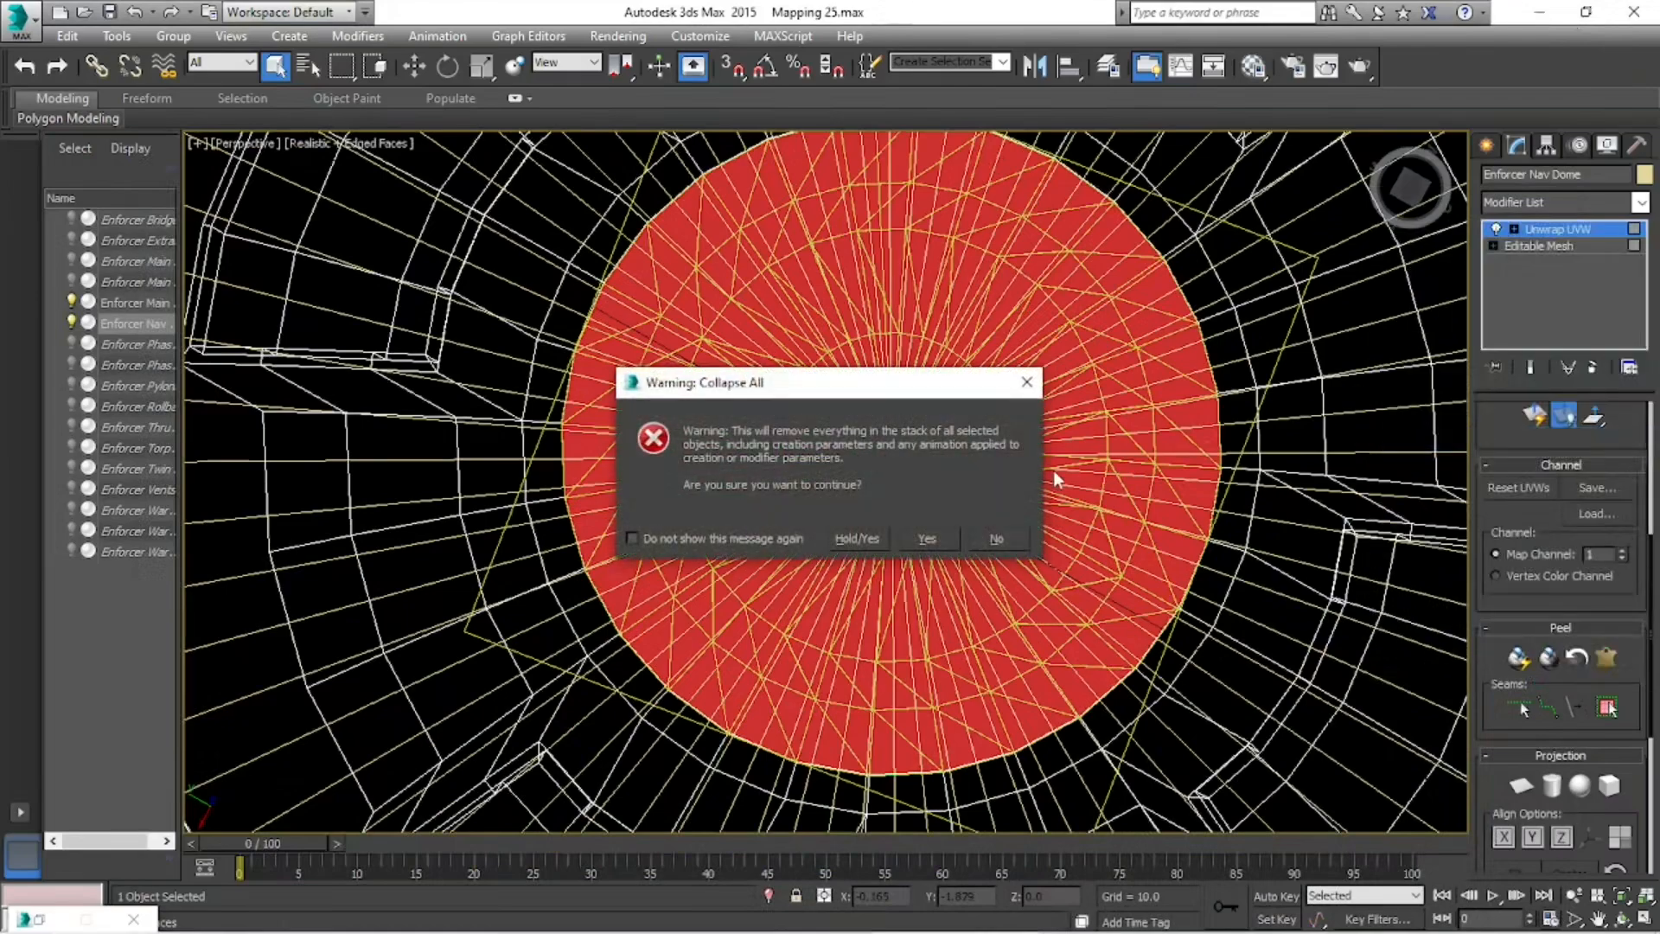
left_click(928, 538)
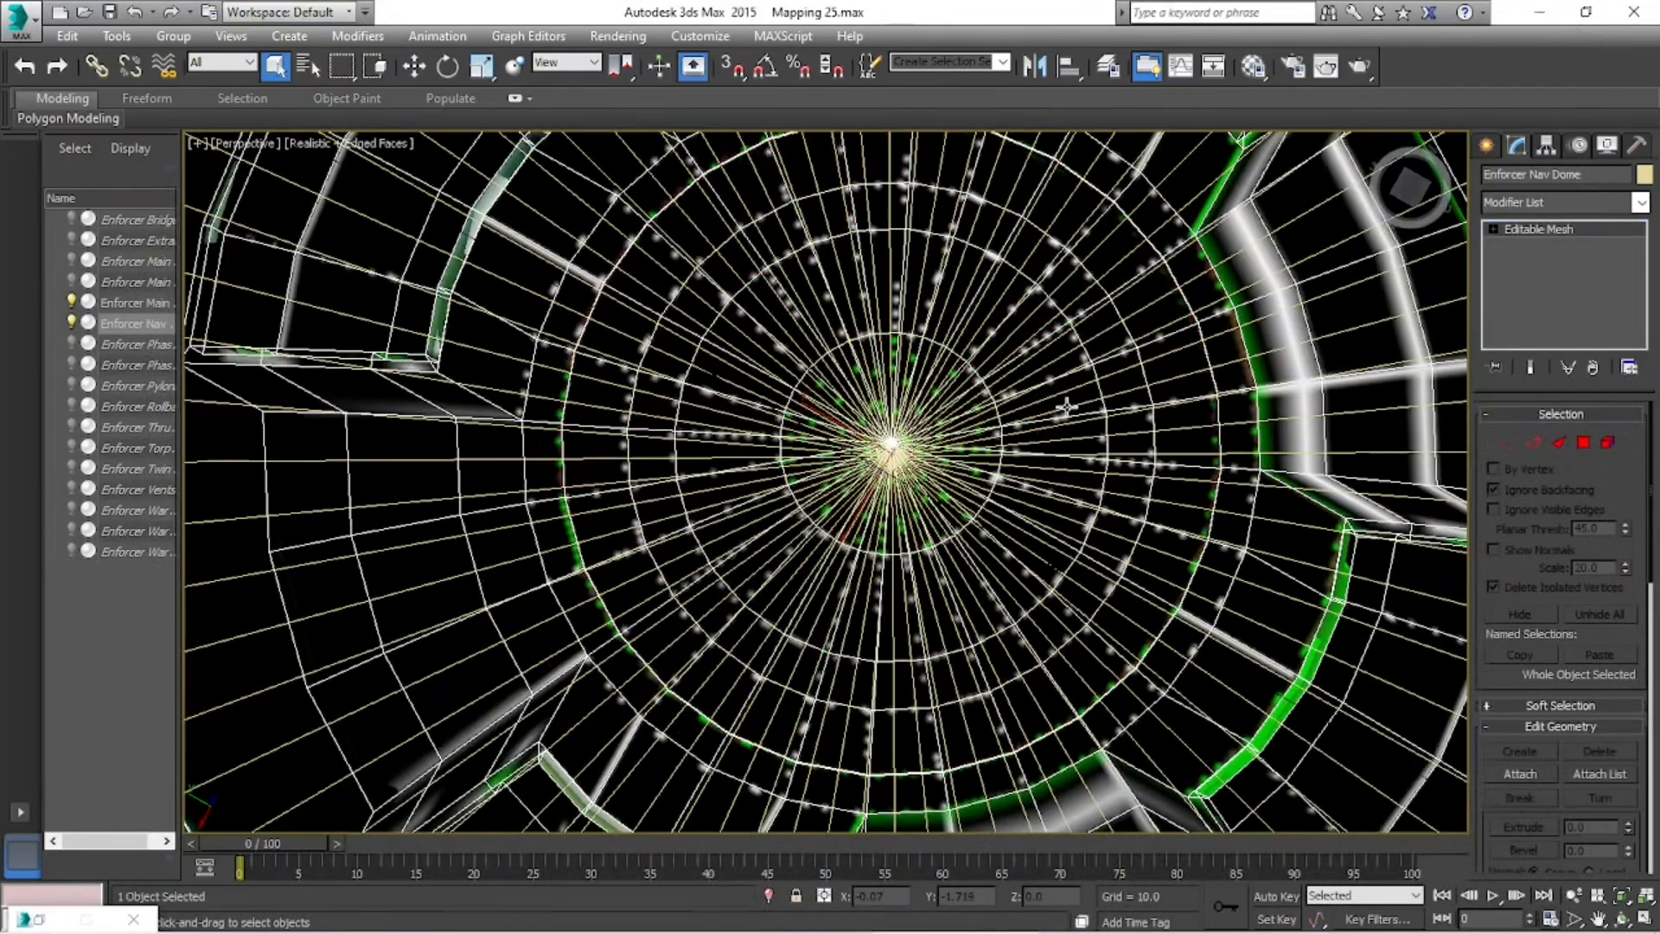
- Render a close-up of the nav dome to check its texture, and close the rendered frame
scroll(1067, 406, "down", 5)
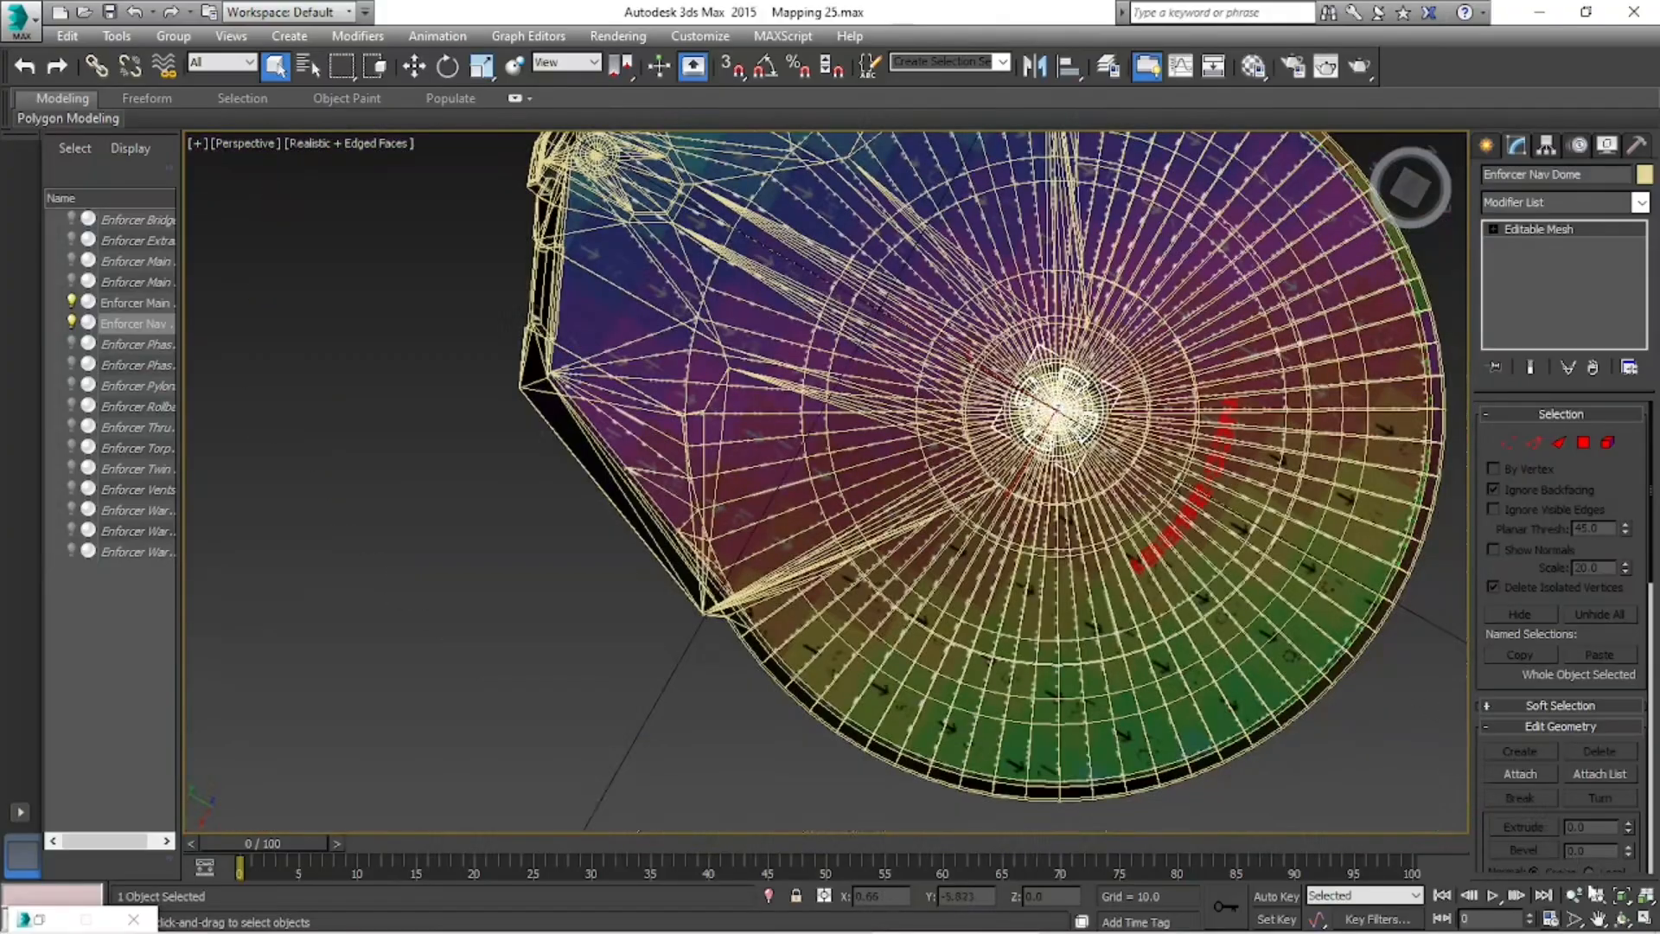
left_click(1621, 919)
left_click_drag(879, 397, 660, 452)
left_click(1597, 919)
left_click_drag(1371, 778, 1150, 827)
left_click(1575, 919)
left_click_drag(1243, 648, 1211, 477)
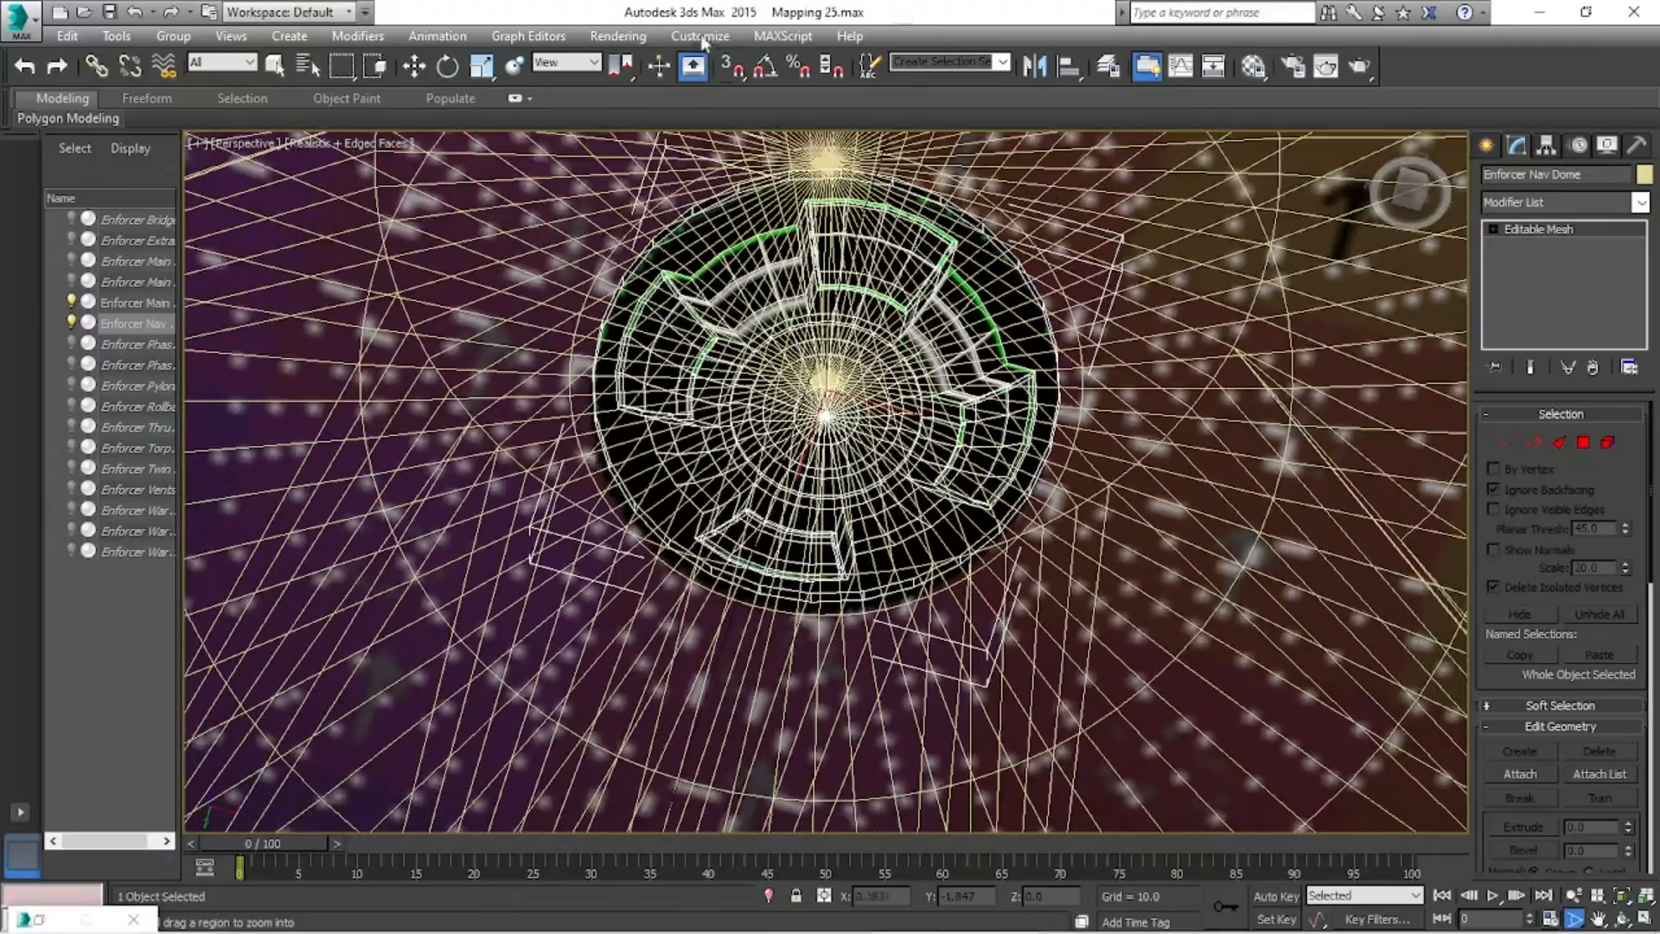
left_click(618, 36)
left_click(610, 58)
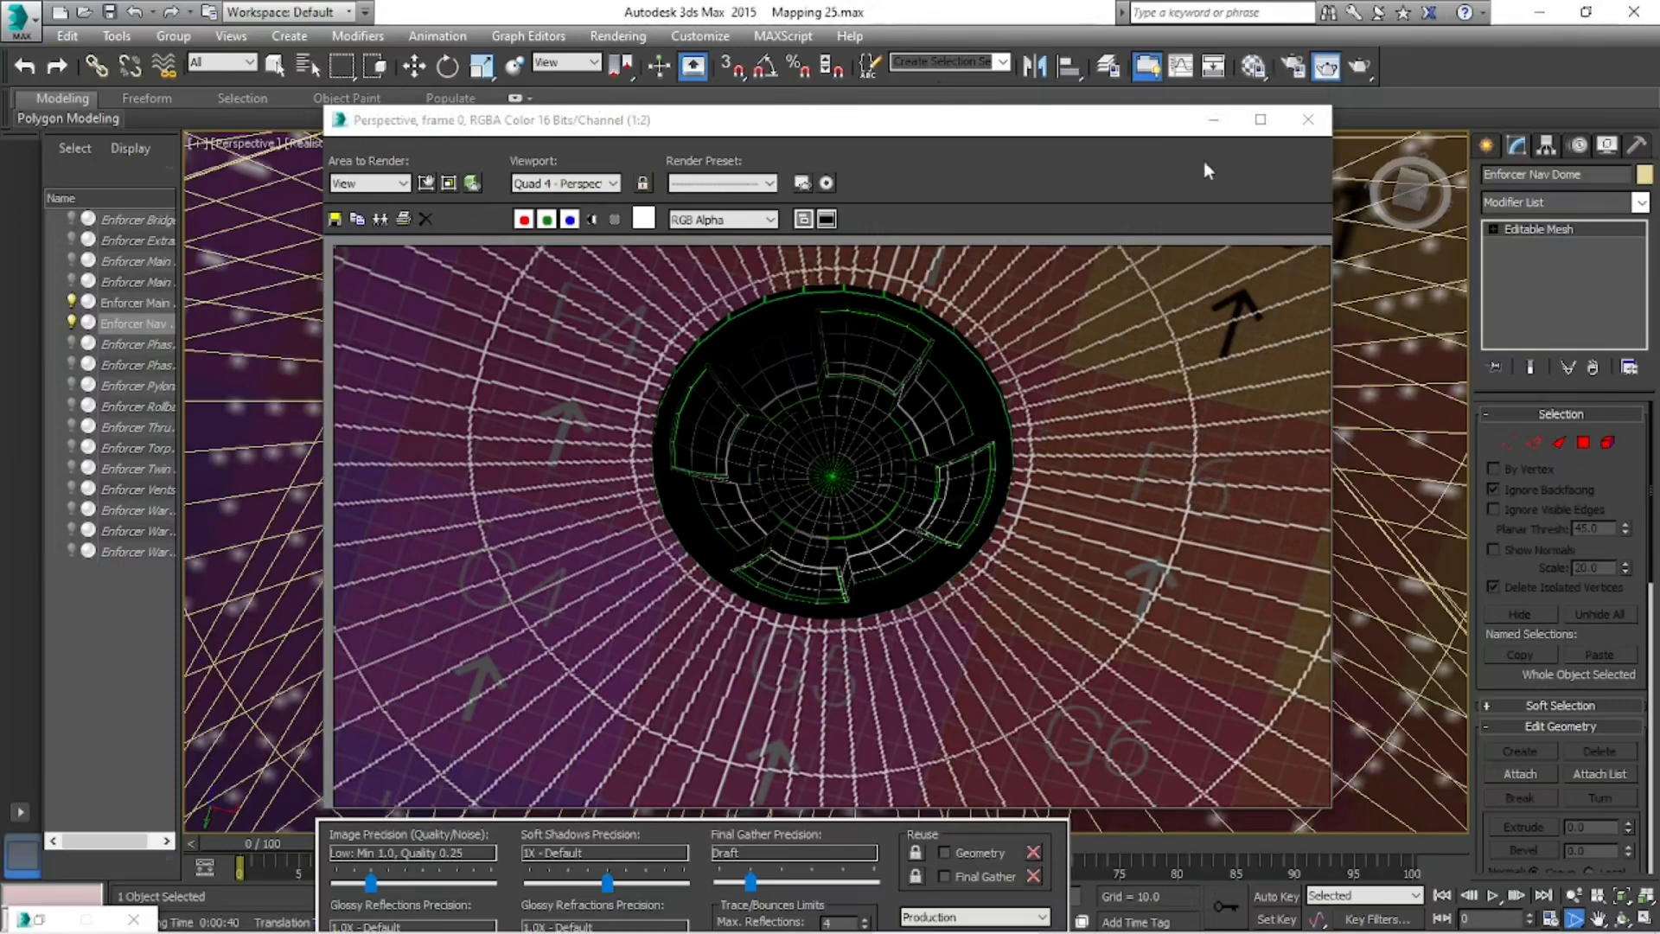
left_click(1307, 121)
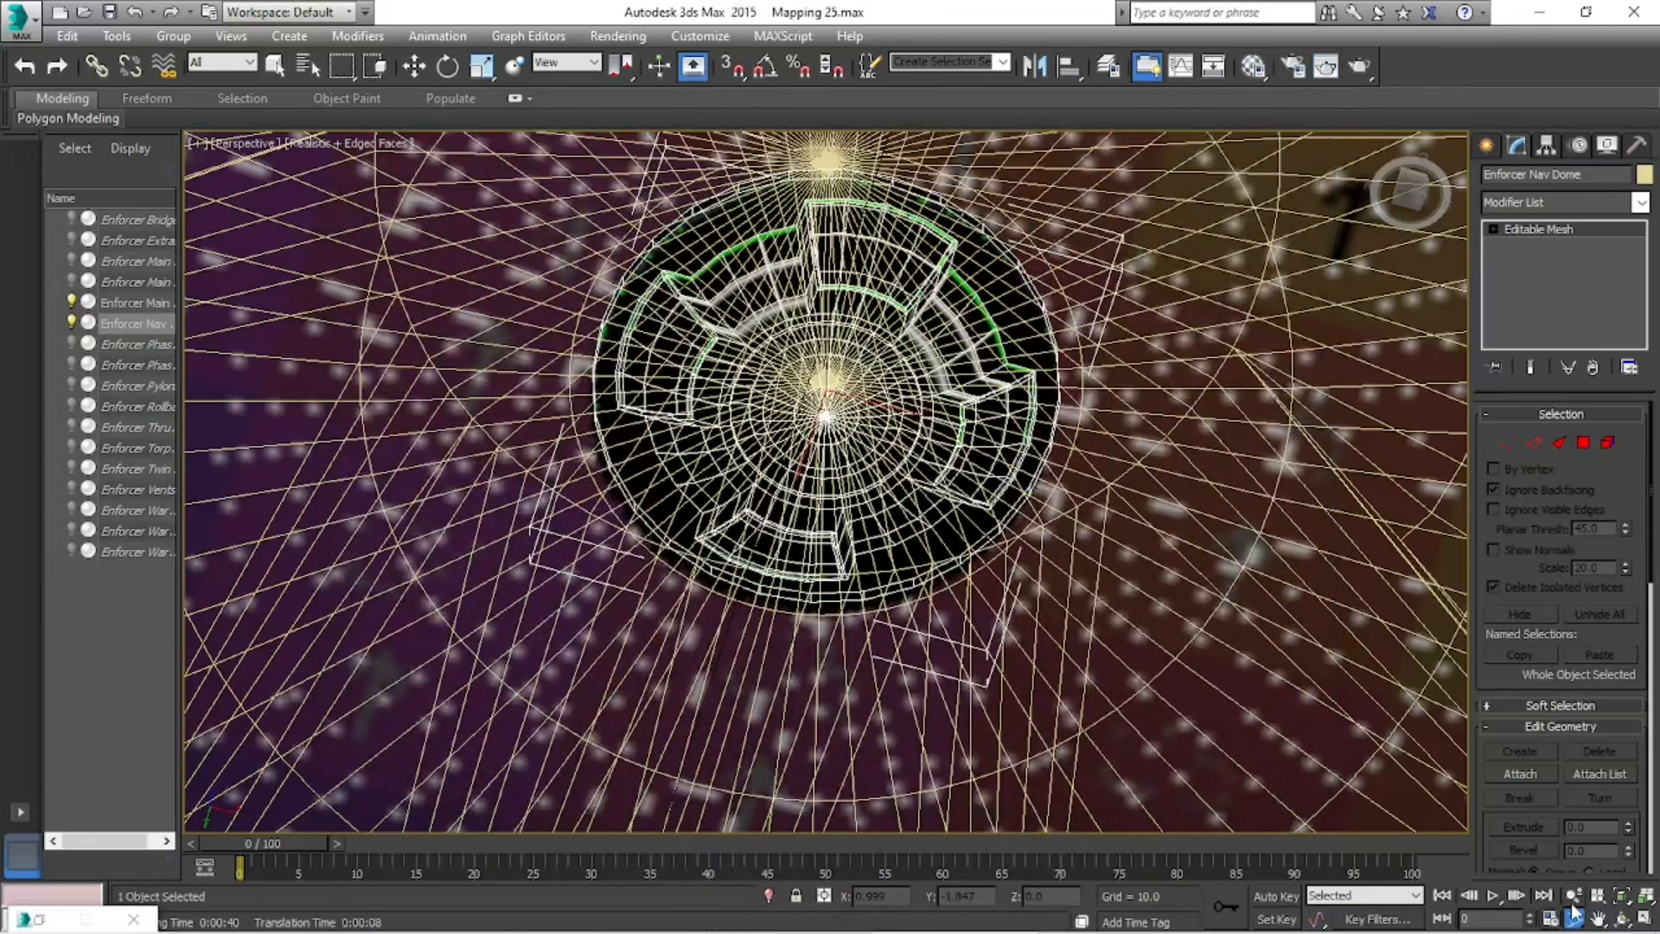
- Deselect the nav dome and unhide all the ship's objects
key("z")
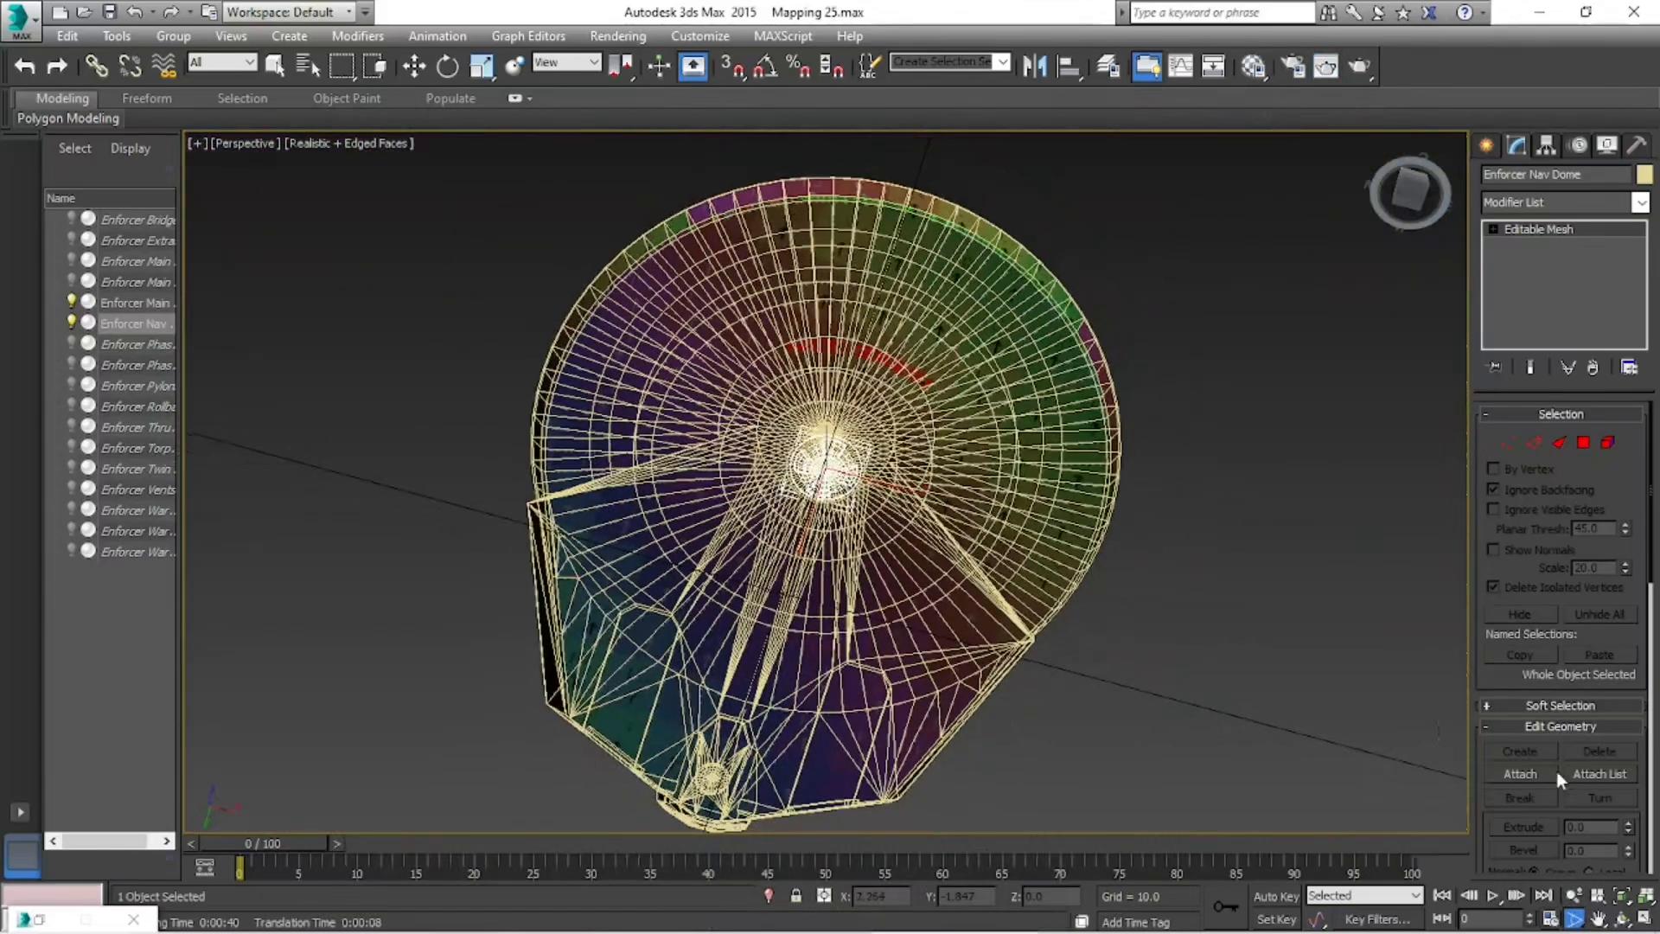
left_click(1621, 921)
left_click_drag(959, 442, 891, 596)
left_click(276, 76)
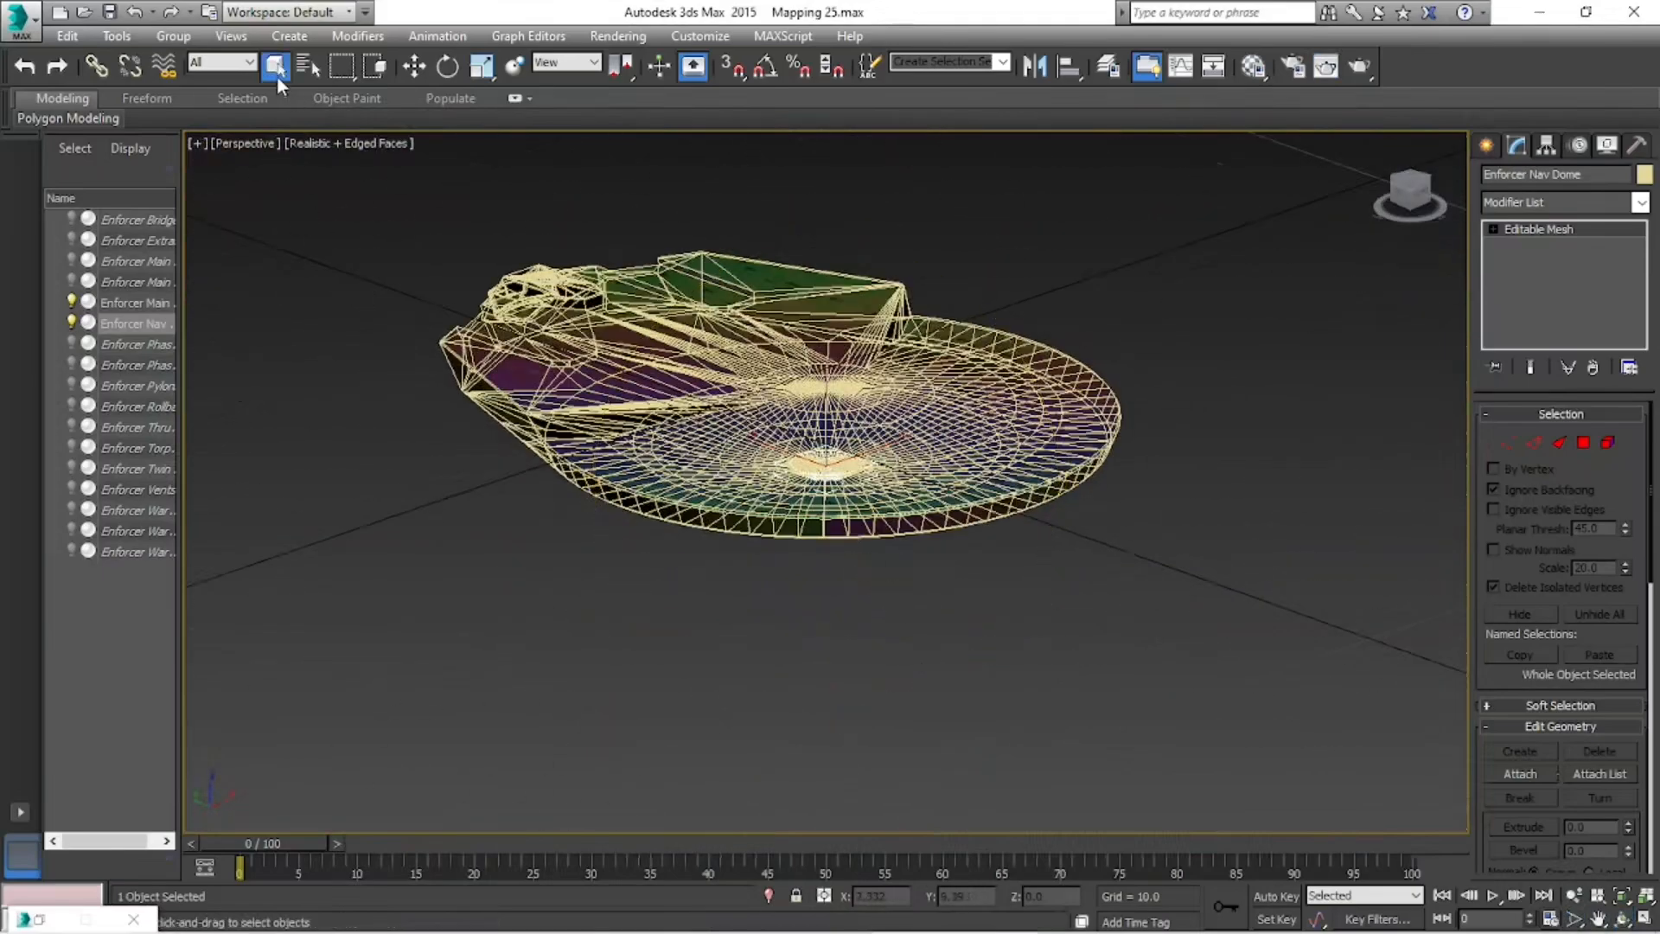
left_click(278, 294)
right_click(278, 294)
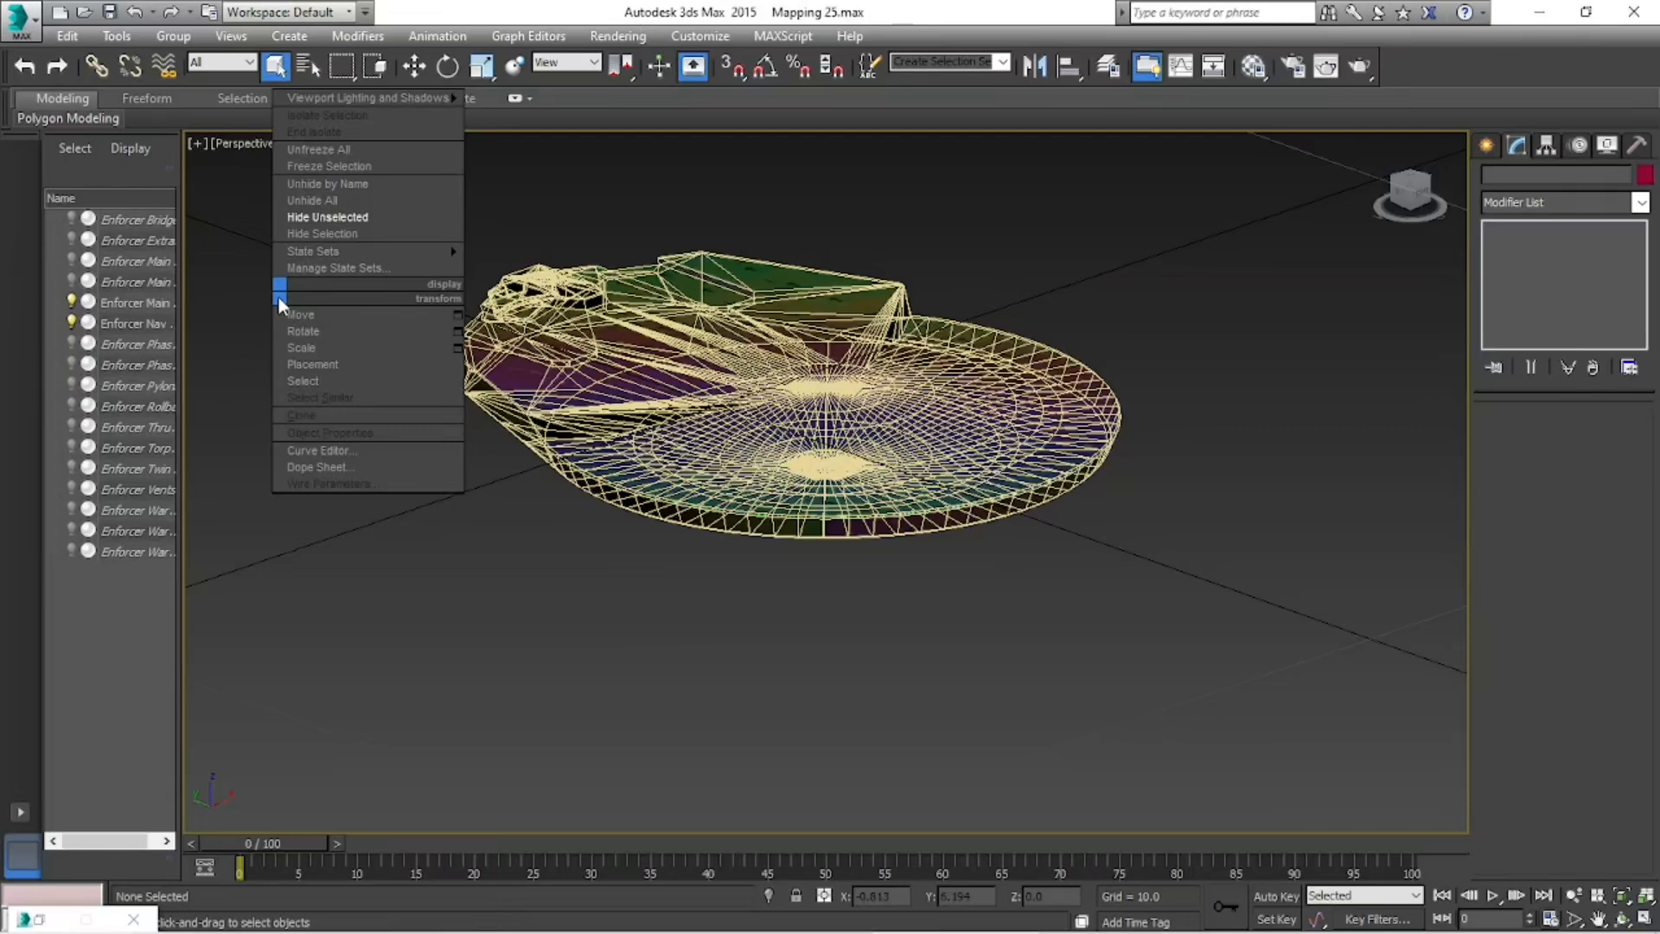
left_click(330, 205)
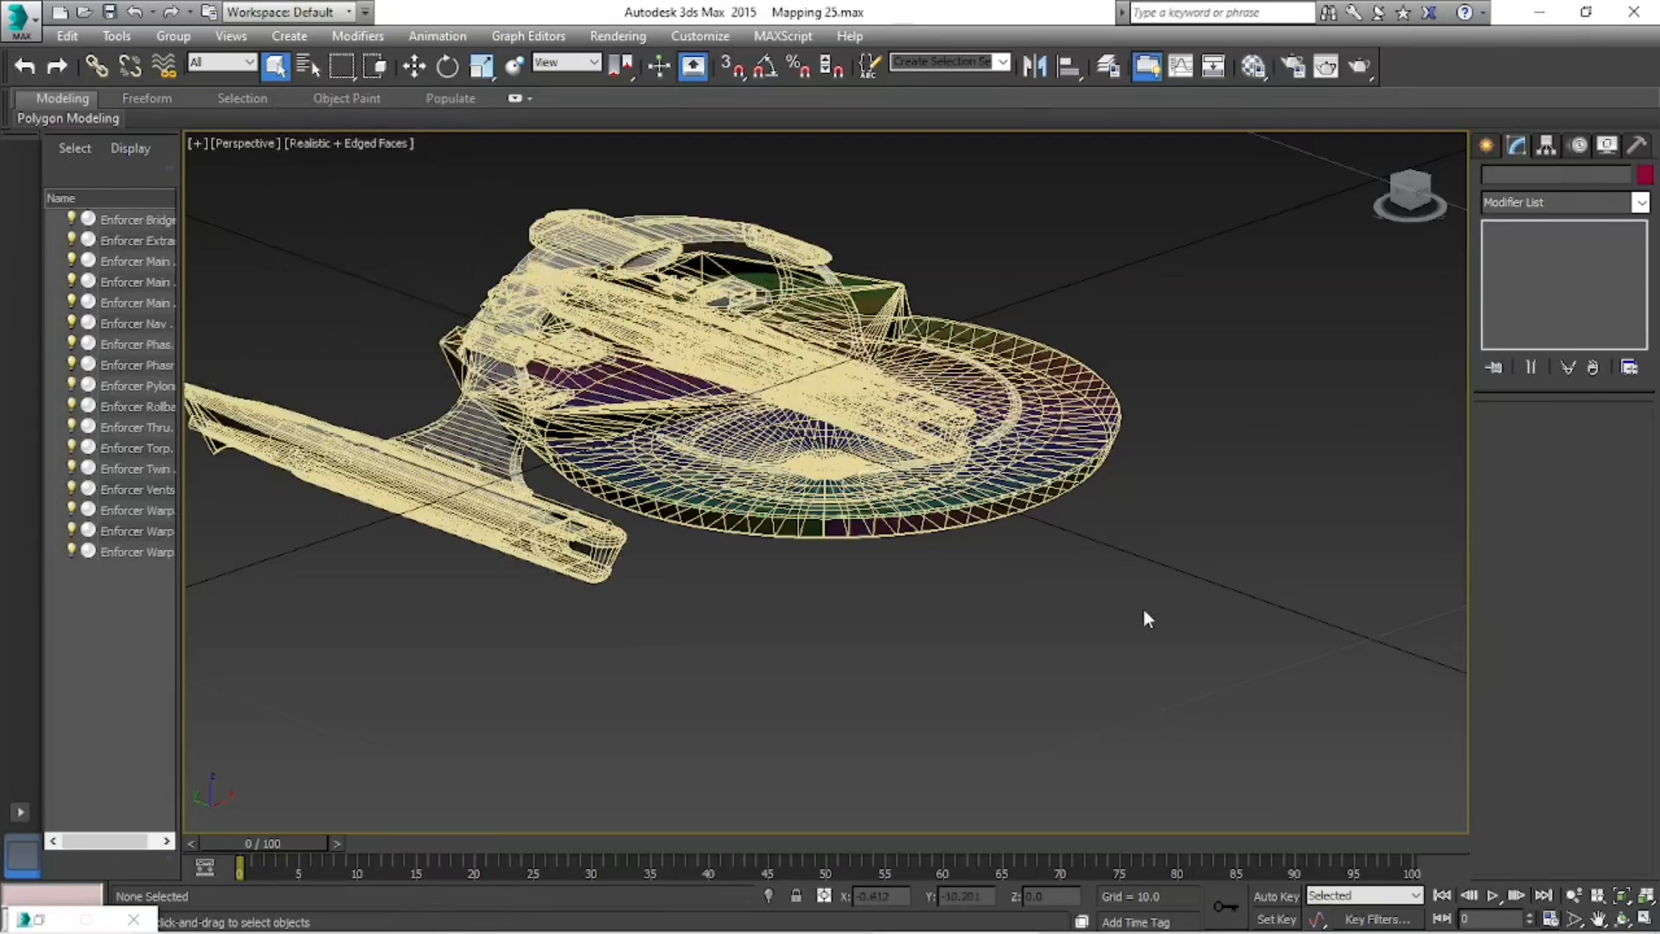
- Render the complete ship from an angle above it, and close the rendered frame
left_click(1598, 918)
left_click_drag(1012, 544, 1263, 686)
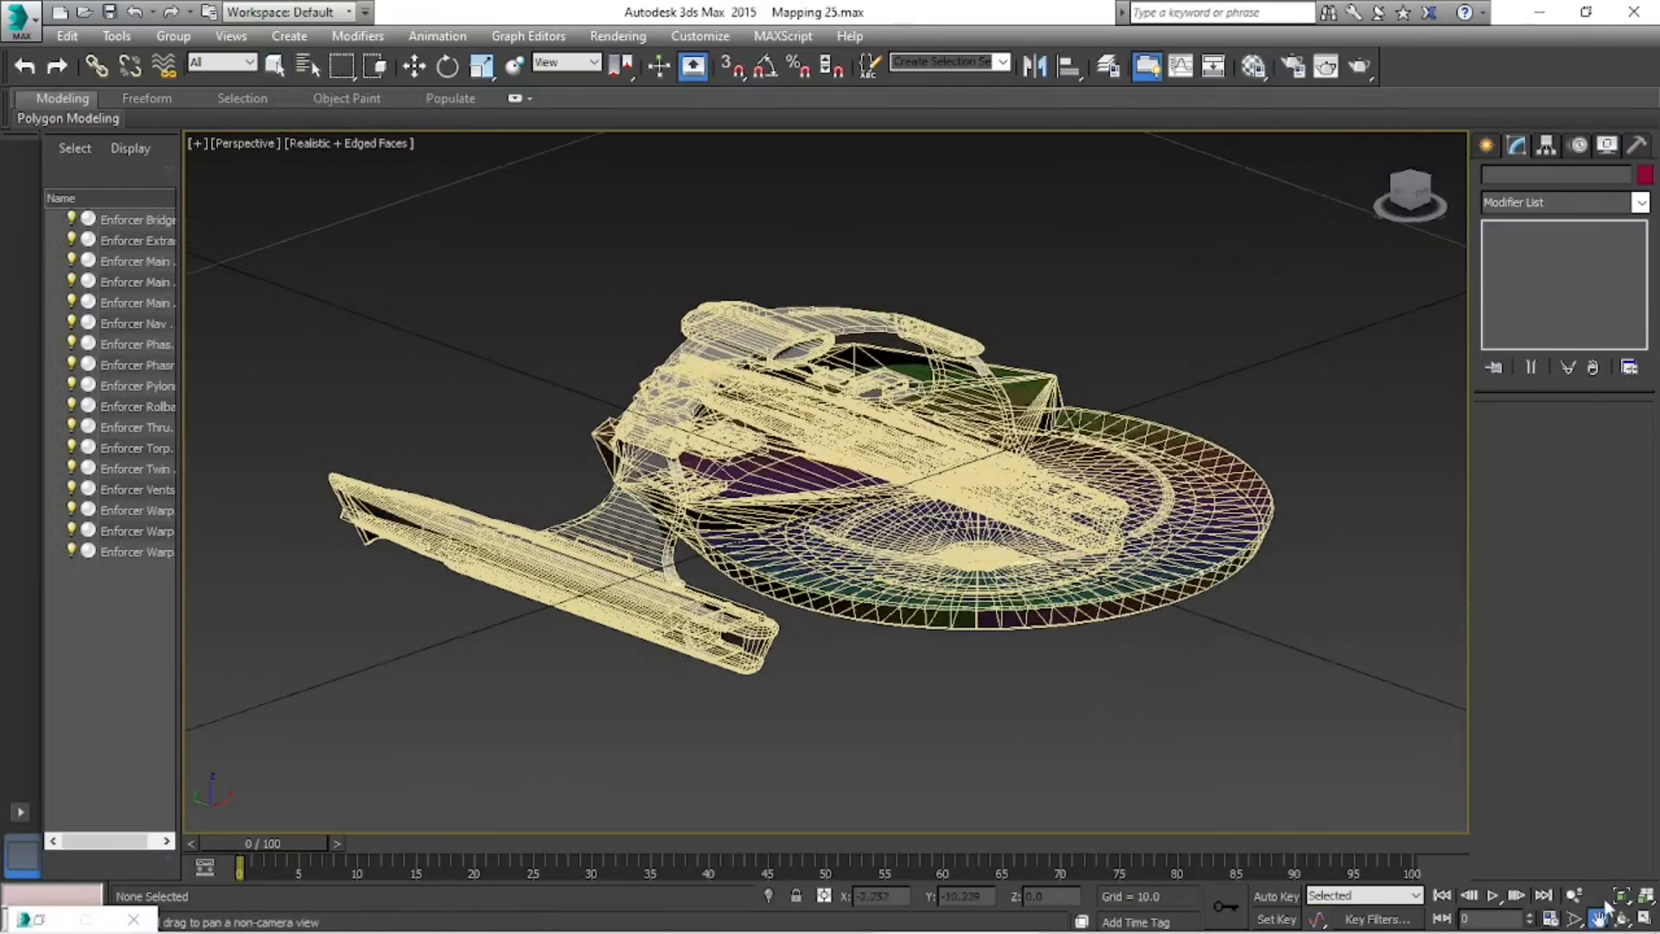
left_click(1622, 918)
mouse_move(1023, 656)
left_mouse_down()
mouse_move(864, 566)
mouse_move(1044, 644)
left_mouse_up()
left_click(1600, 920)
left_click_drag(1271, 737, 1202, 631)
left_click(1574, 918)
left_click(618, 36)
left_click(625, 58)
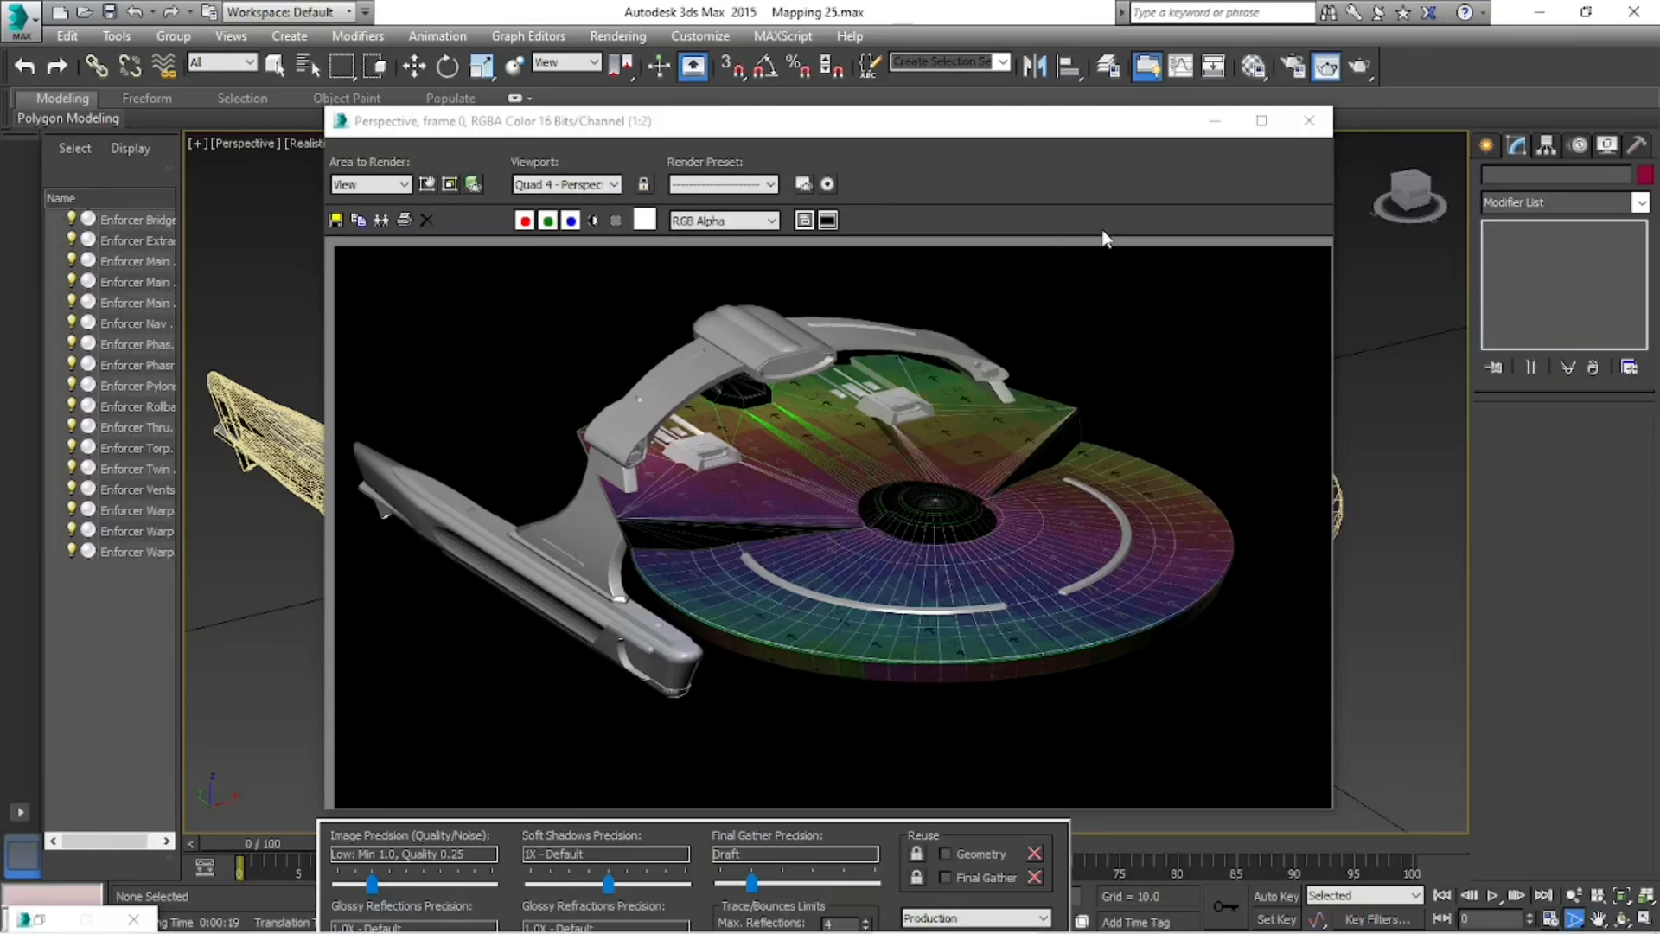
left_click(1309, 120)
- Render the ship's underside to check the textured saucer, and close the rendered frame
left_click(1621, 918)
left_click_drag(991, 582, 1281, 709)
left_click(1598, 919)
left_click_drag(1177, 693, 1273, 506)
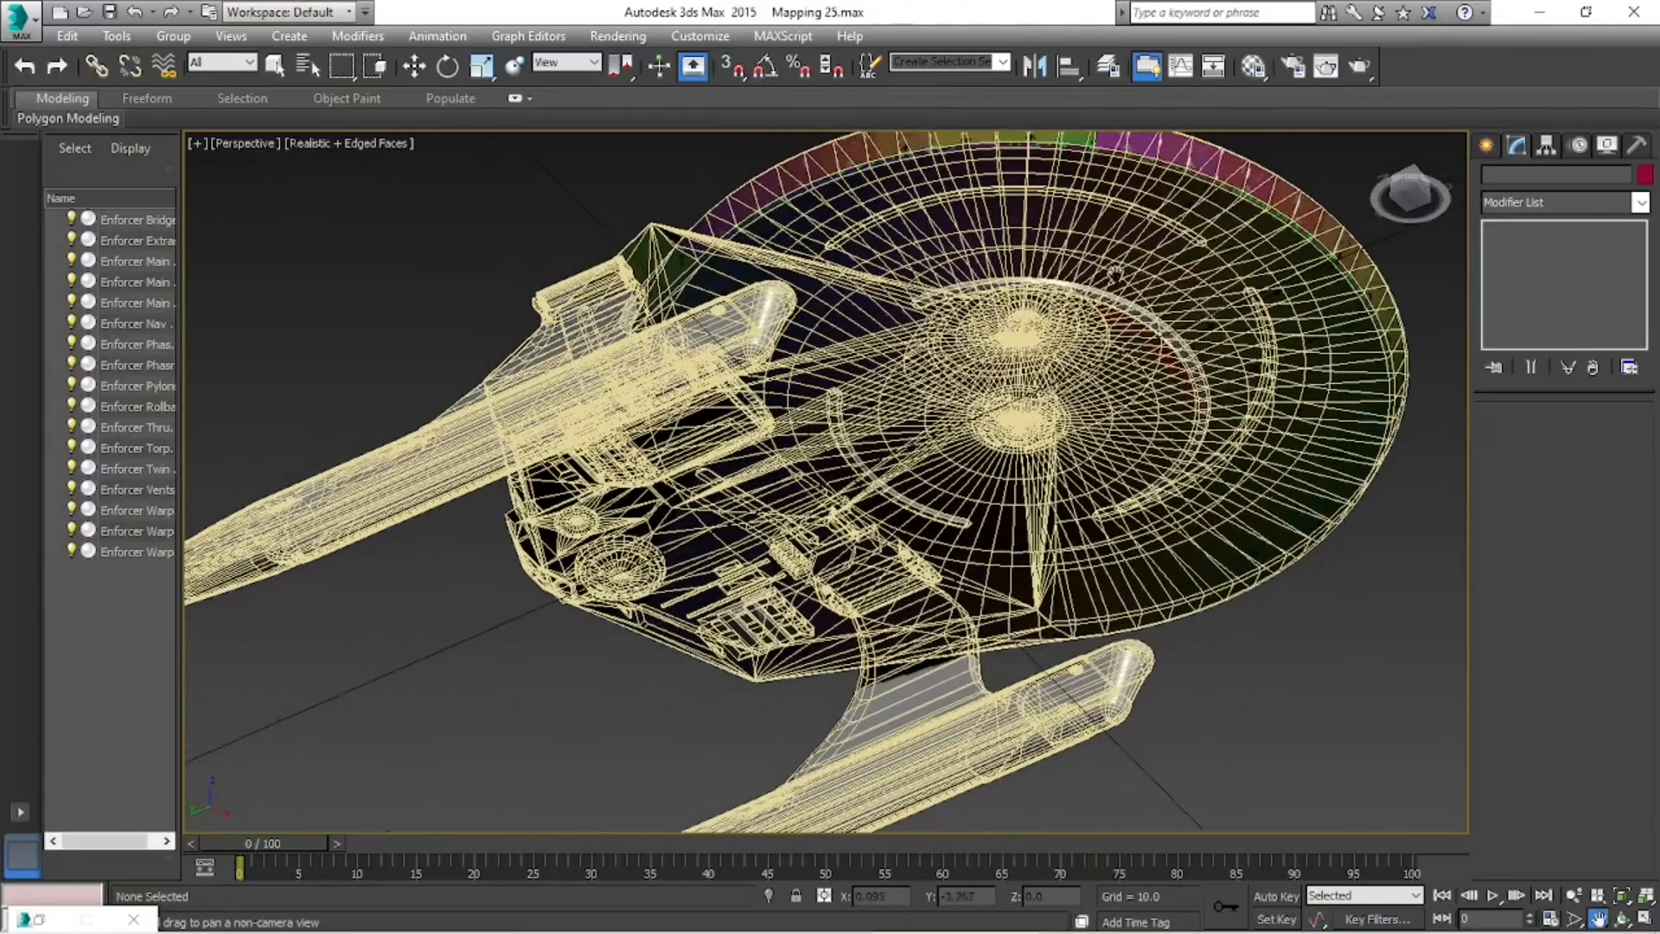
left_click(618, 35)
left_click(640, 60)
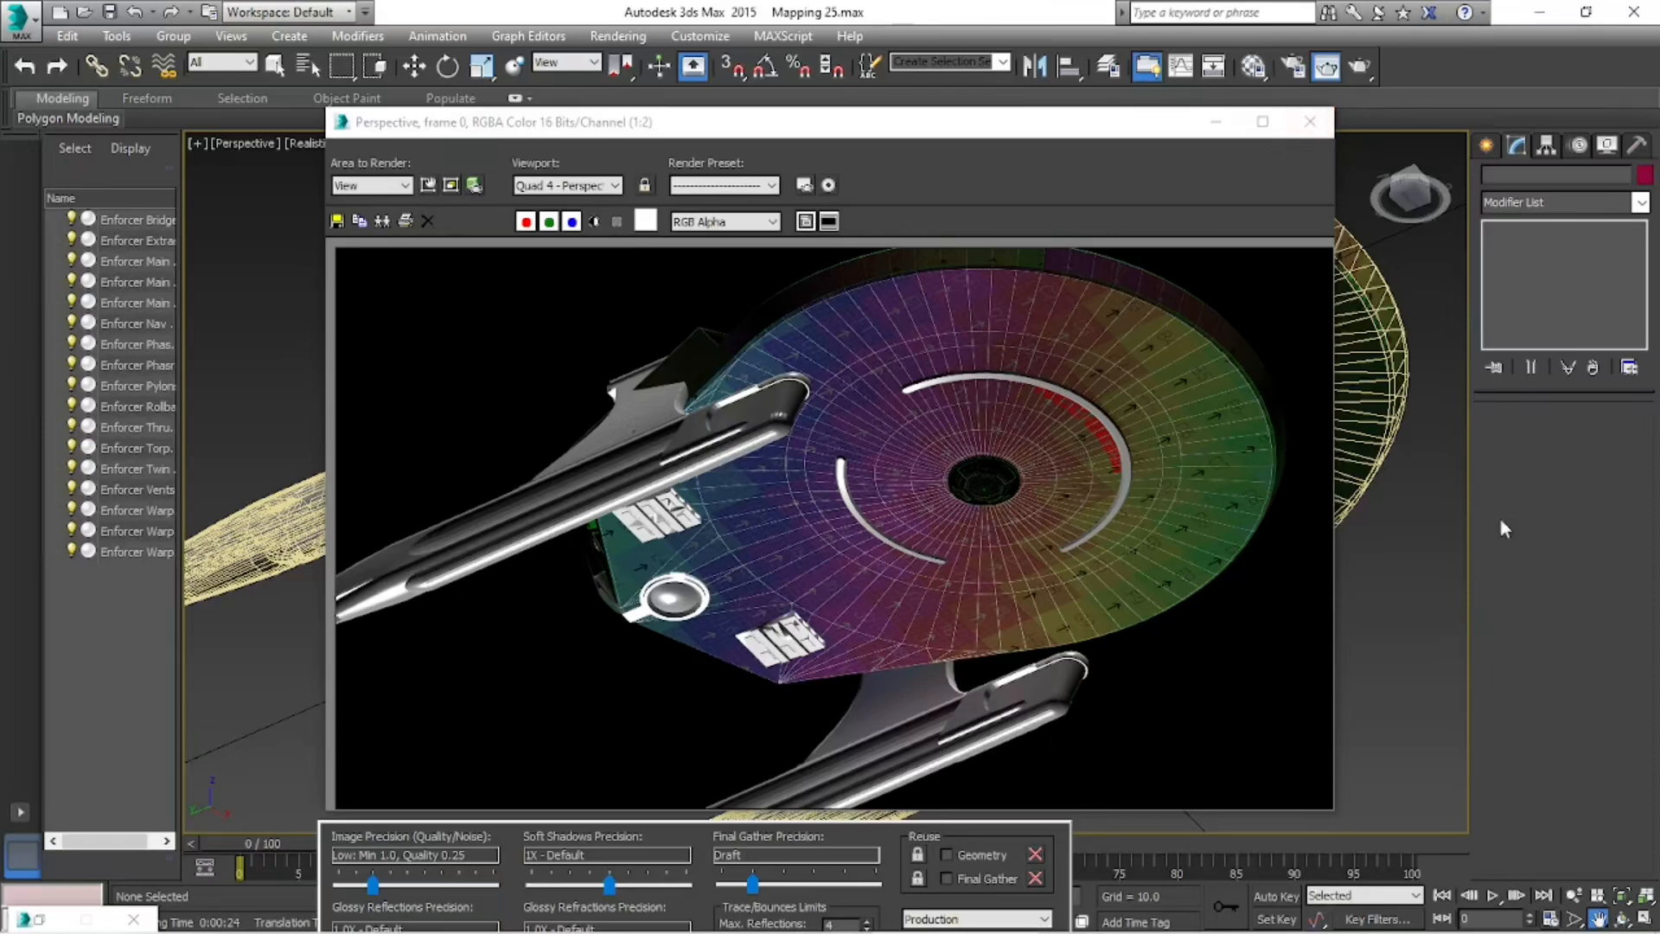
left_click(1311, 135)
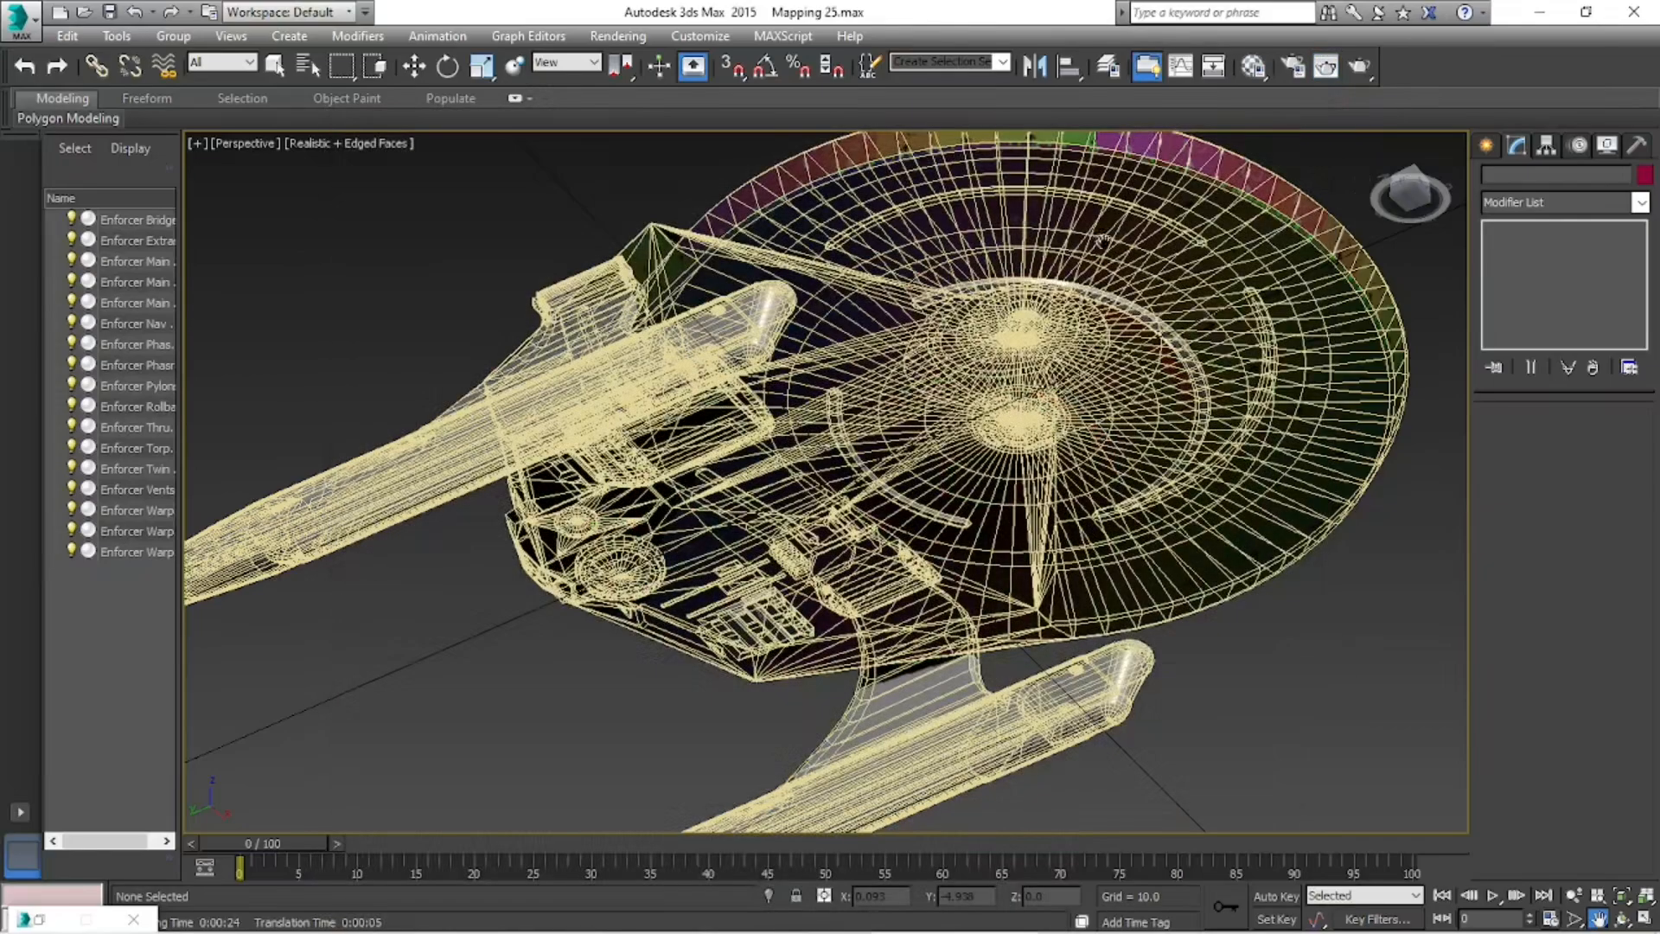
left_click(1622, 918)
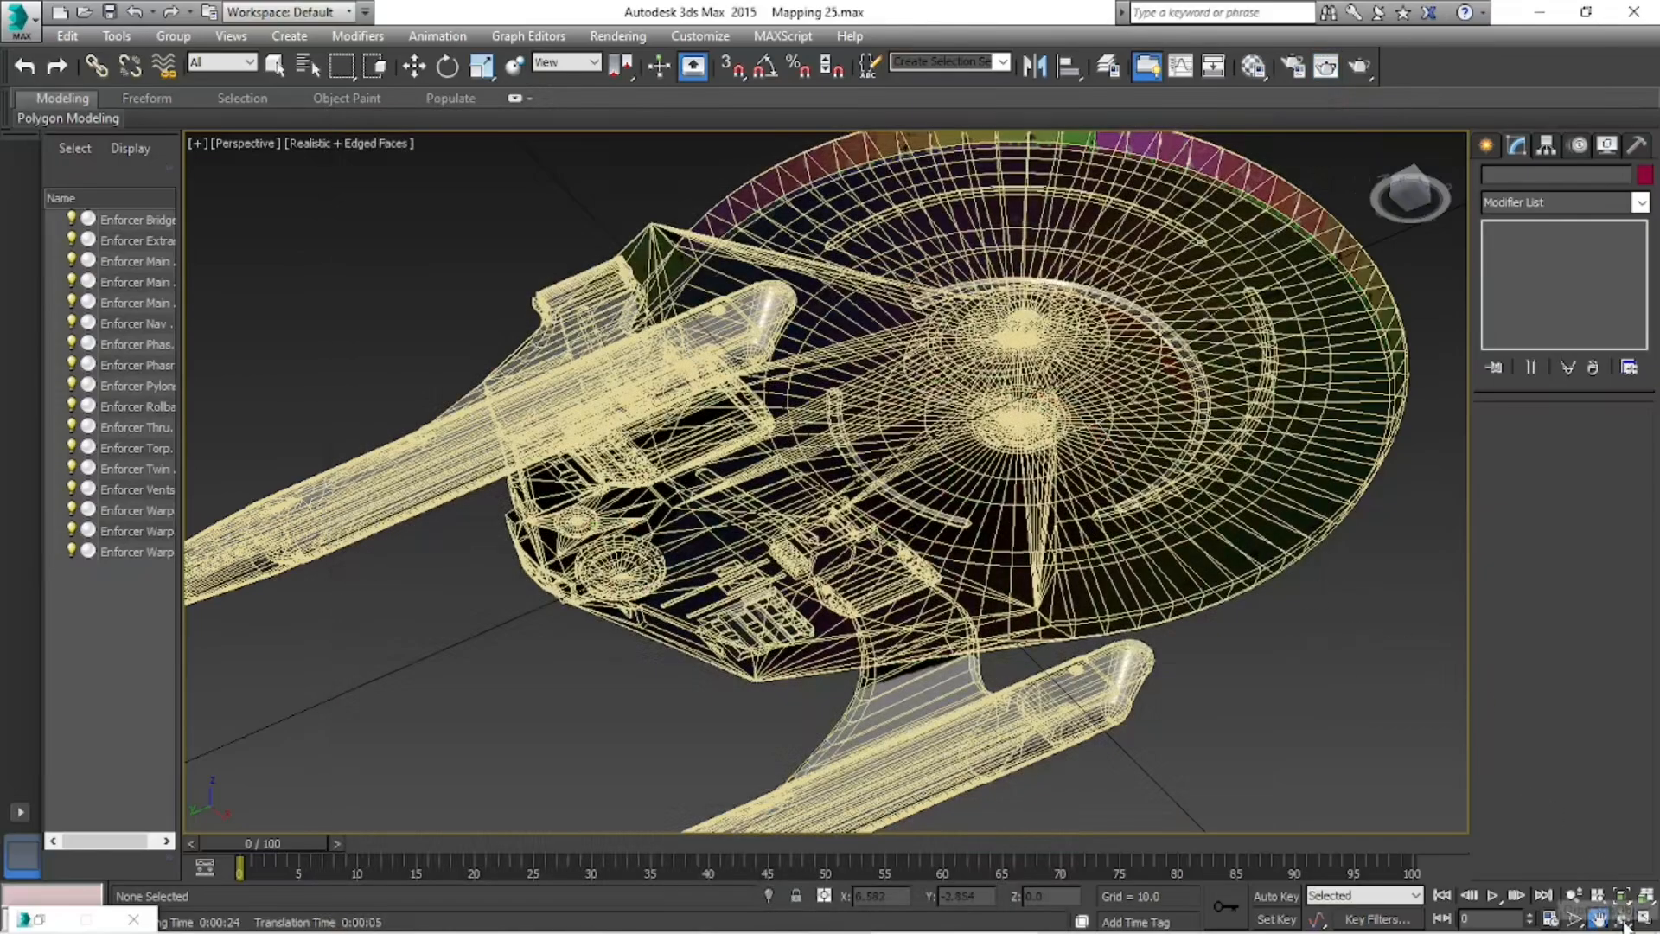
left_click_drag(791, 368, 695, 429)
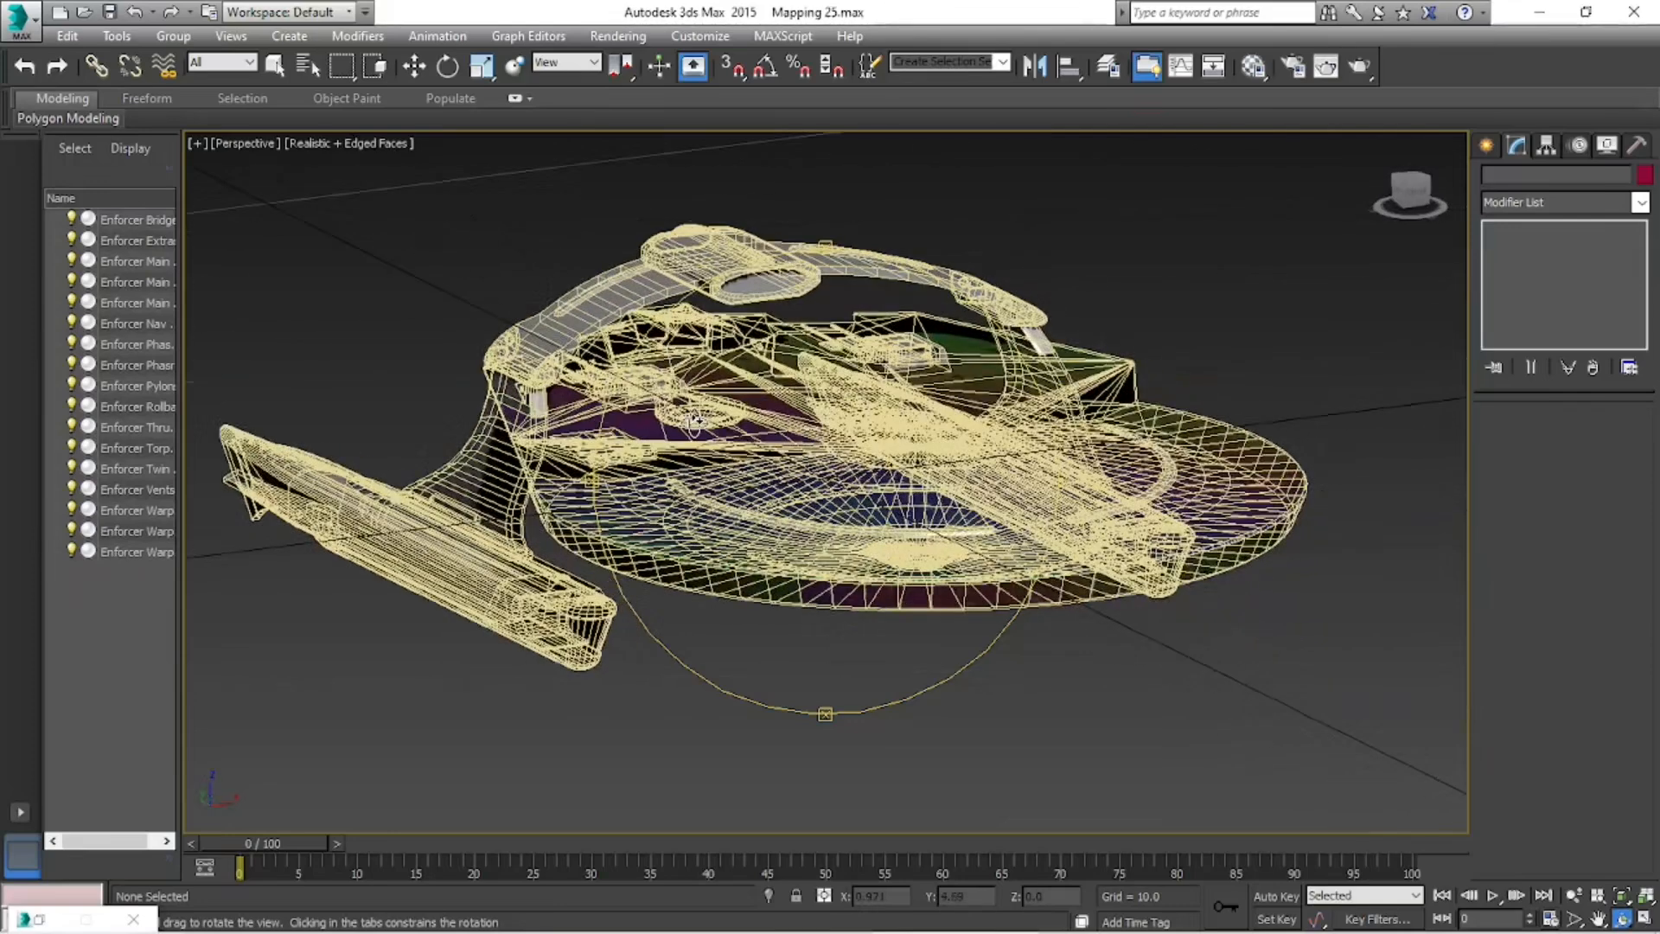